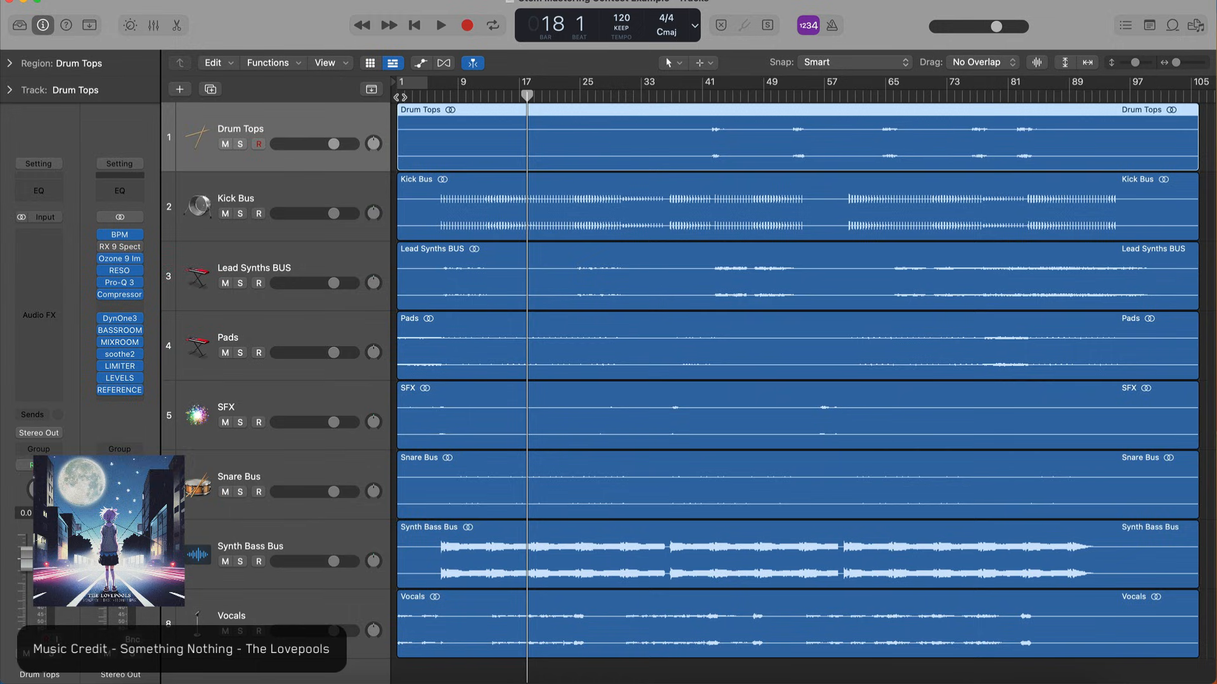
Set a cycle range in the ruler from about bar 67 to bar 76
drag(400, 96, 981, 77)
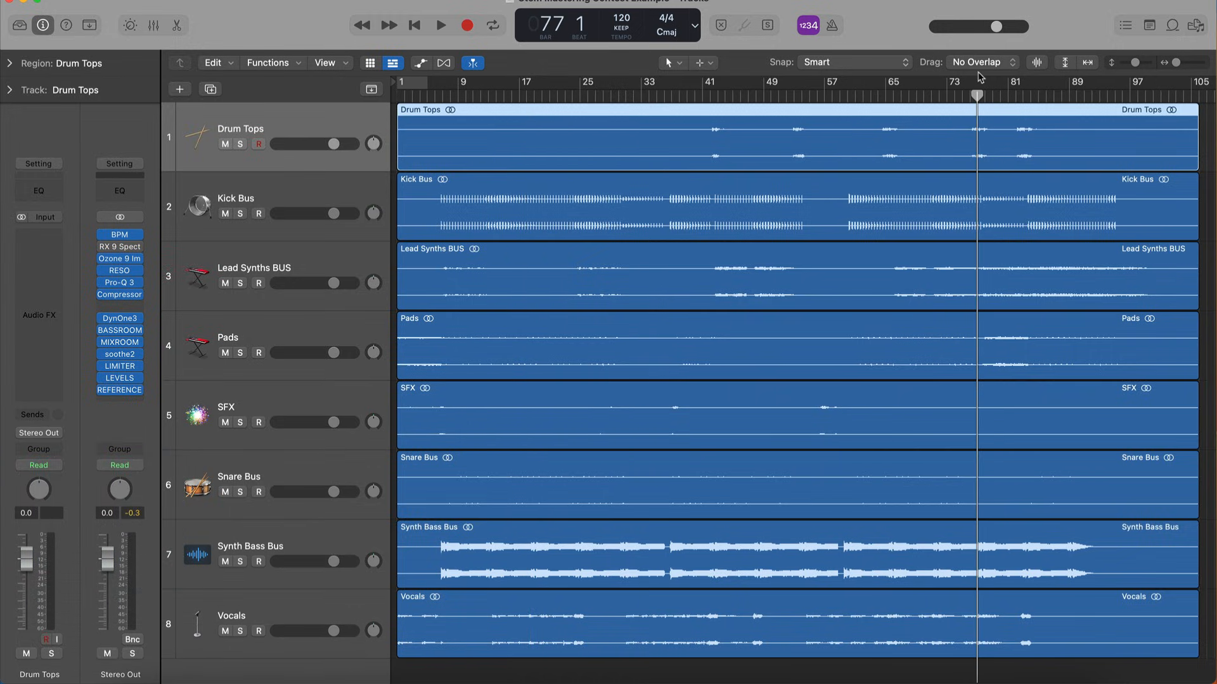
scroll(980, 226, up, 3)
scroll(979, 226, down, 5)
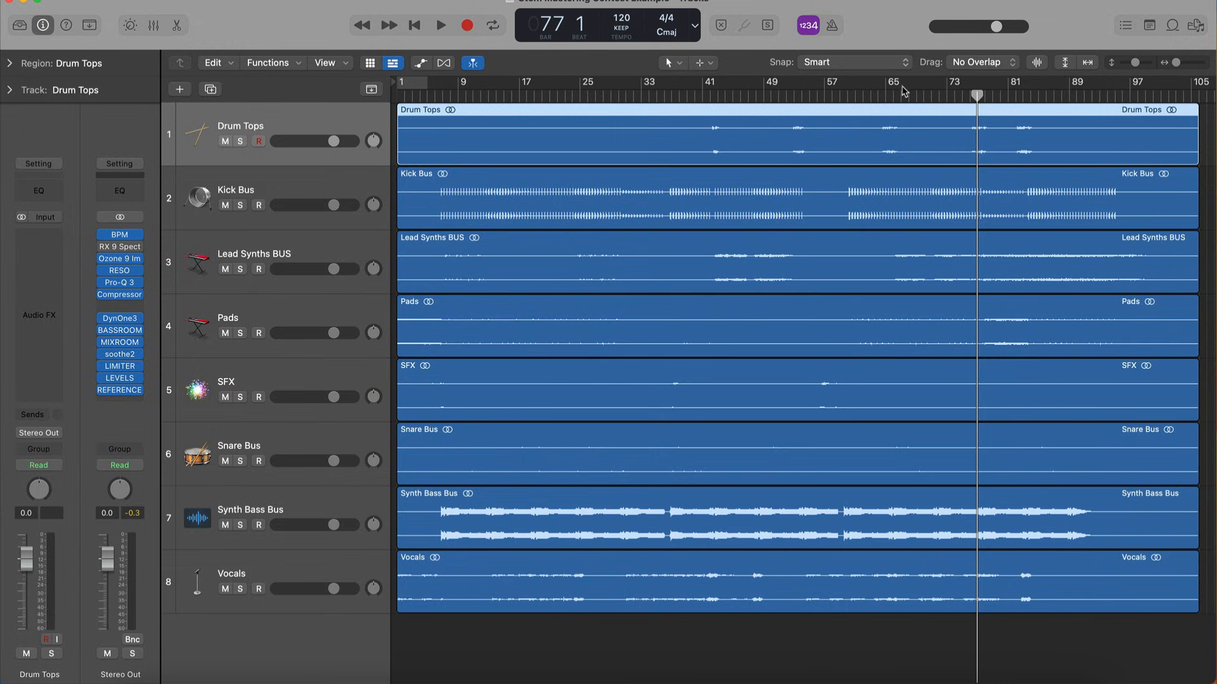
drag(903, 89, 969, 89)
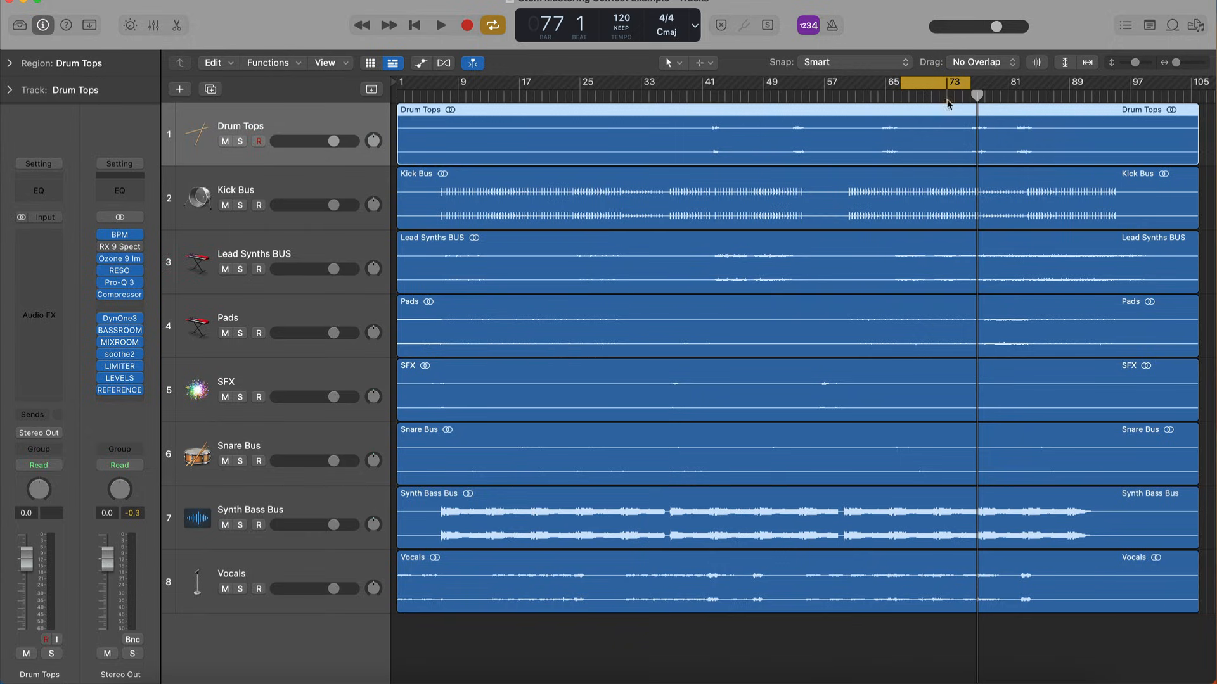
Play the cycled section with the Stereo Out's BPM Counter open and set the project tempo to 82
key(space)
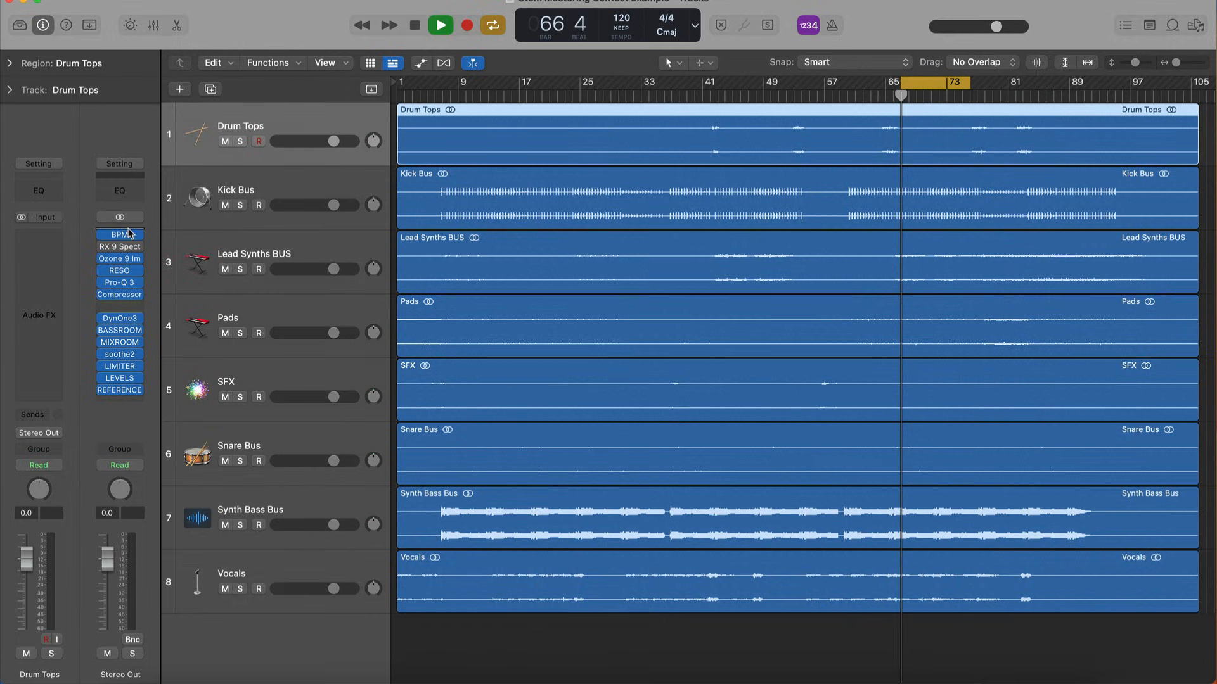
click(122, 235)
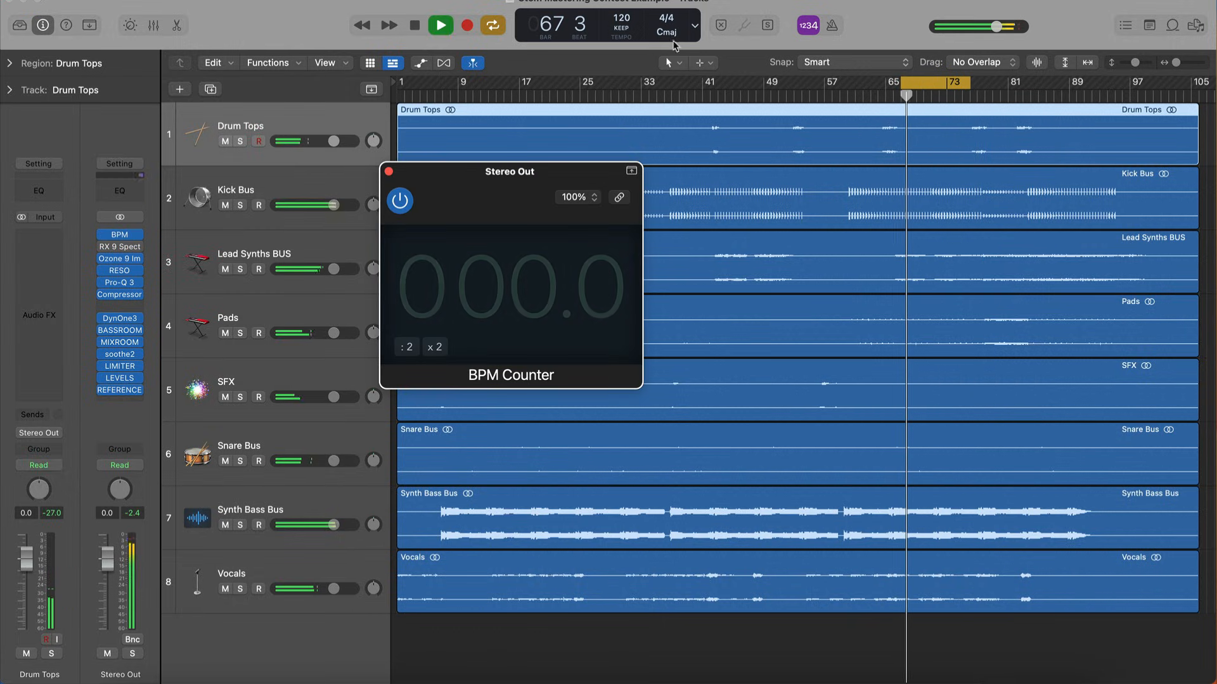
double_click(621, 18)
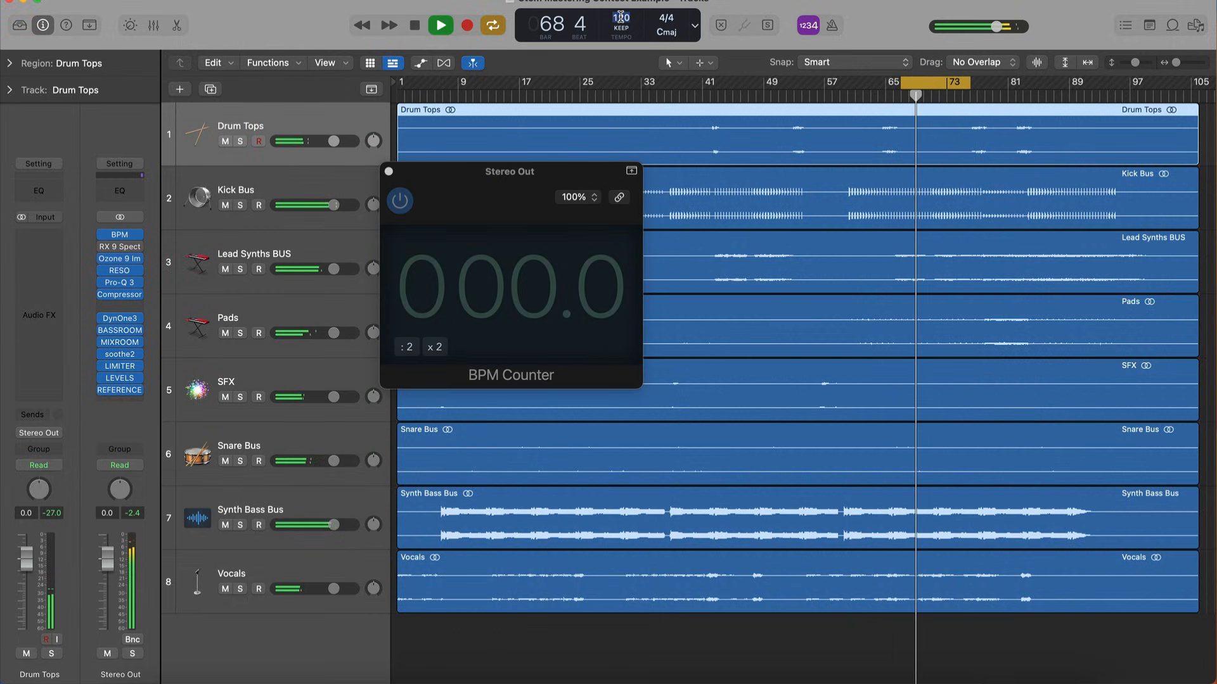
text(82)
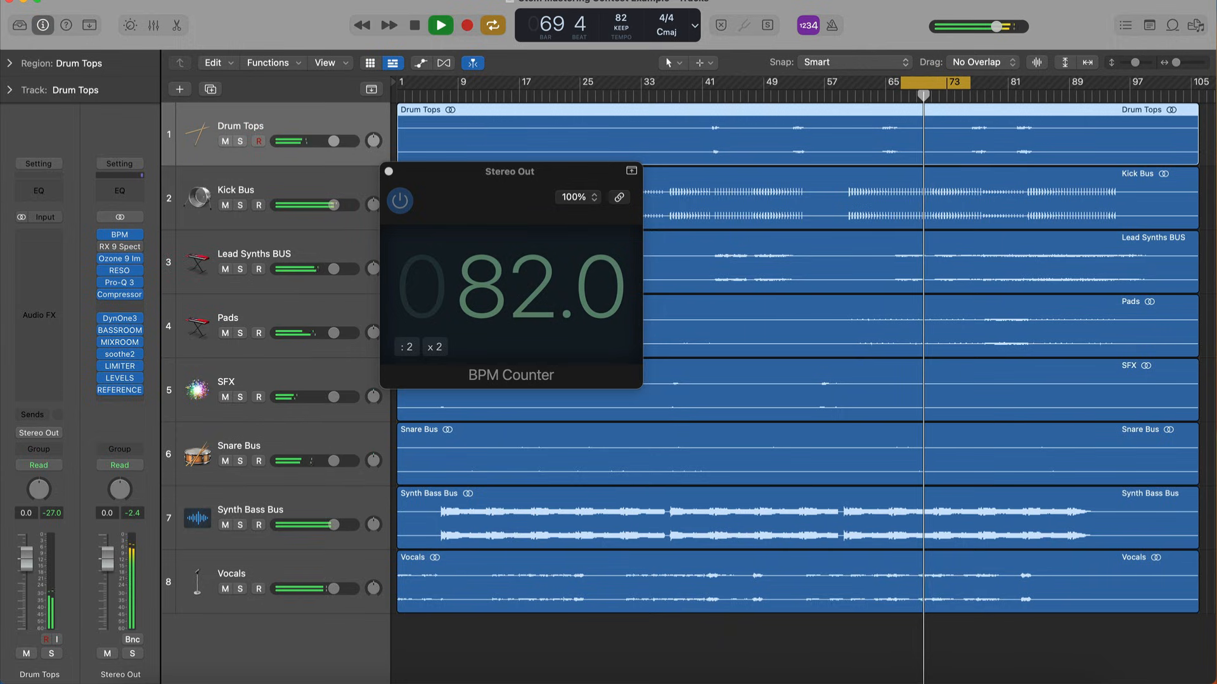
key(Return)
Move the cycle range back to start at bar 43, play it and close the BPM Counter
drag(914, 83, 731, 82)
key(space)
click(389, 172)
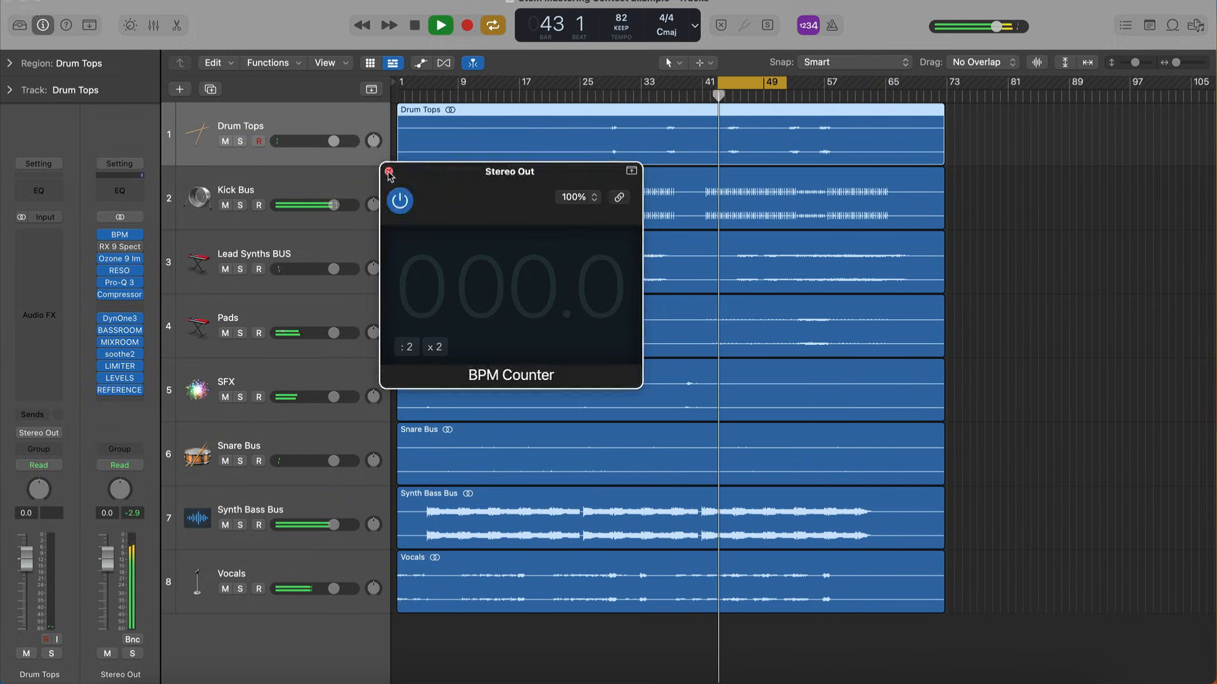
Shift the cycle range forward to run from about bar 45.5 to 54.5 during playback
scroll(784, 161, up, 5)
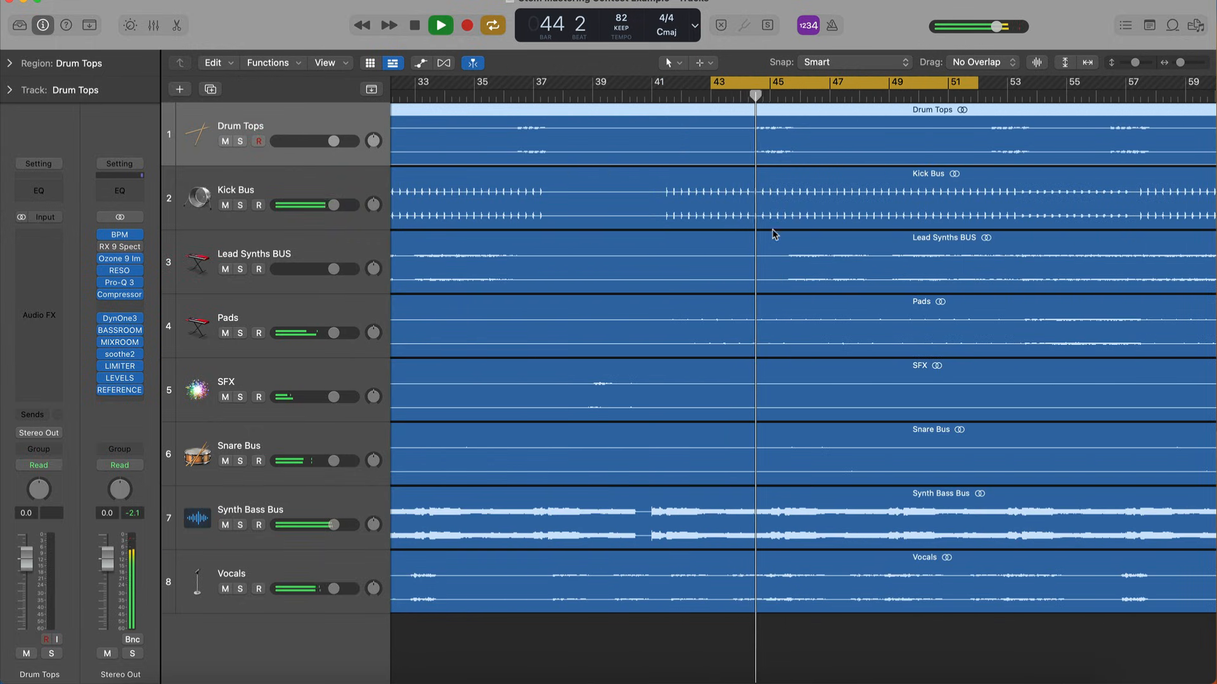
scroll(858, 299, right, 3)
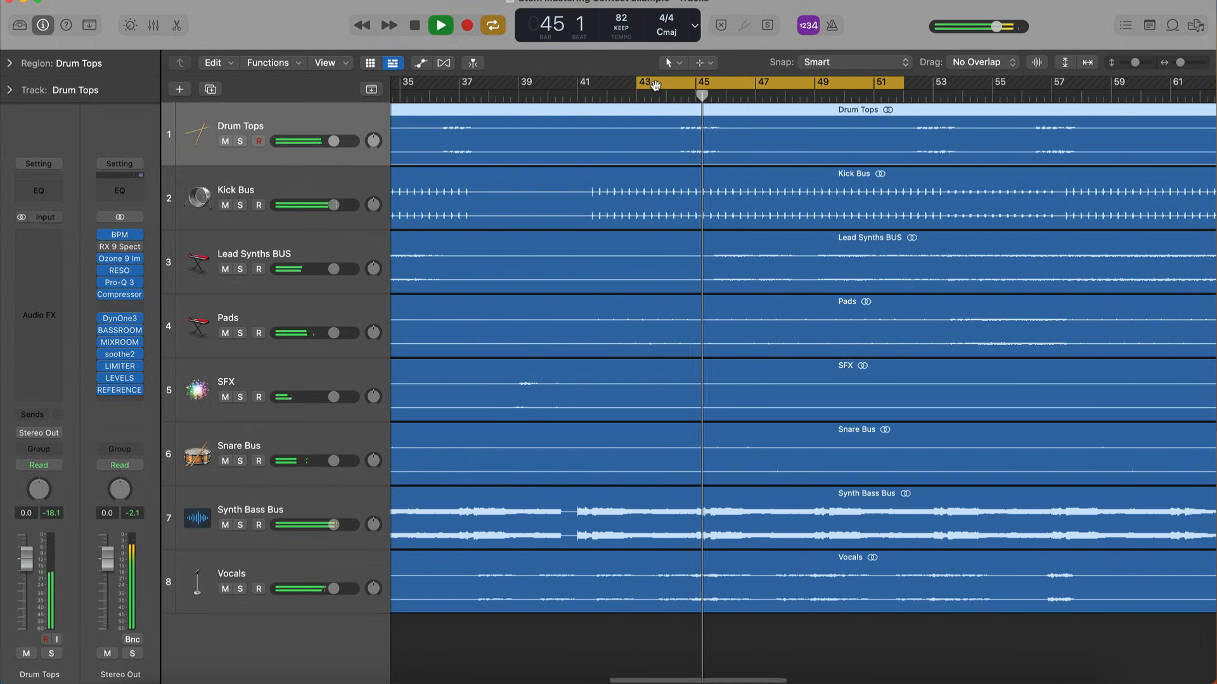
drag(657, 83, 731, 84)
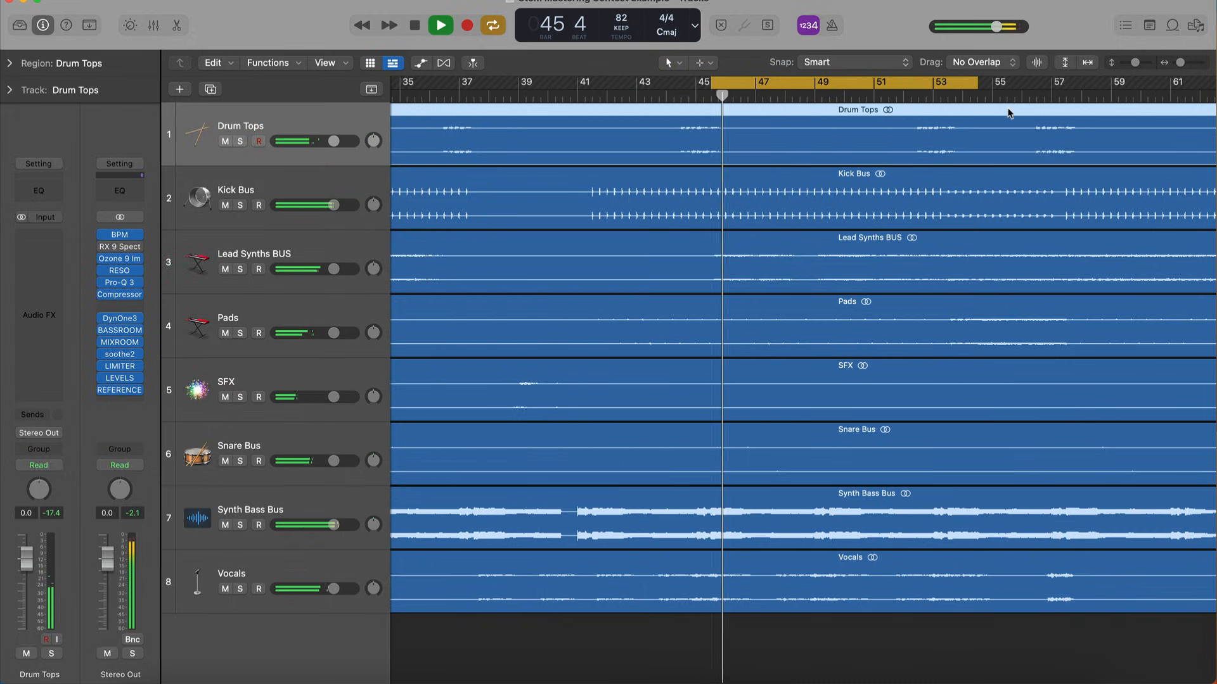
drag(976, 85, 976, 84)
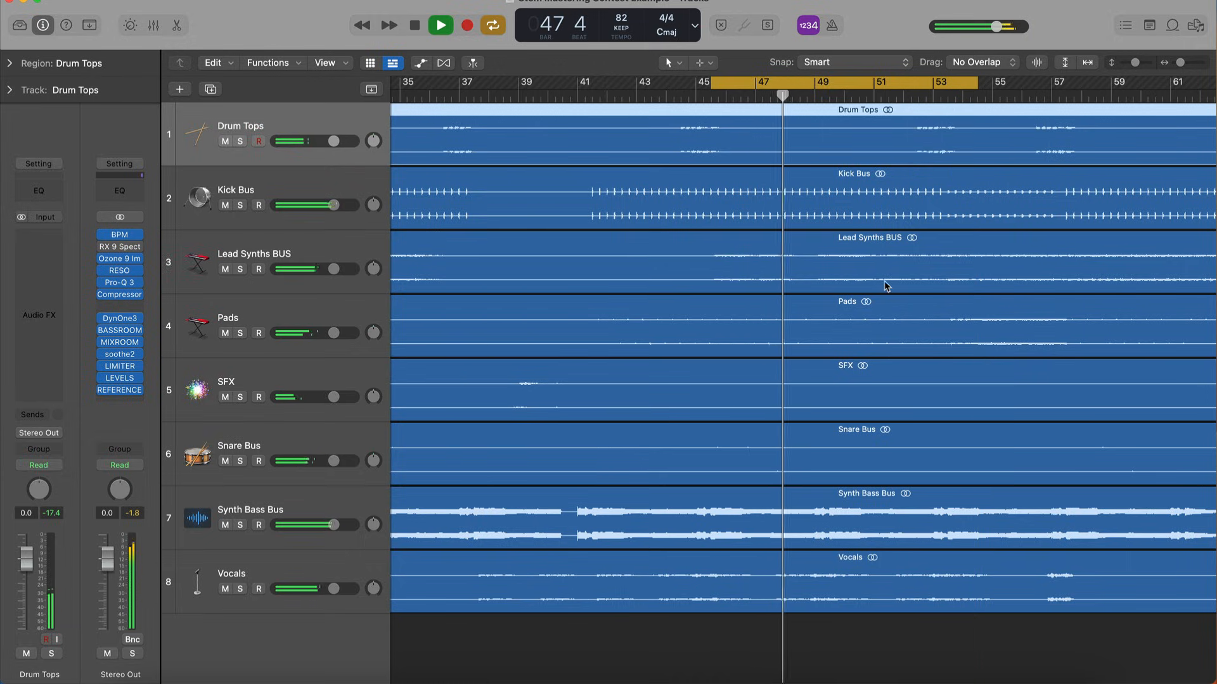
Reorder the tracks with Vocals first and Synth Bass Bus, Snare Bus, Drum Tops and Kick Bus as the last four
key(super+Up)
key(super+Up)
click(844, 628)
key(z)
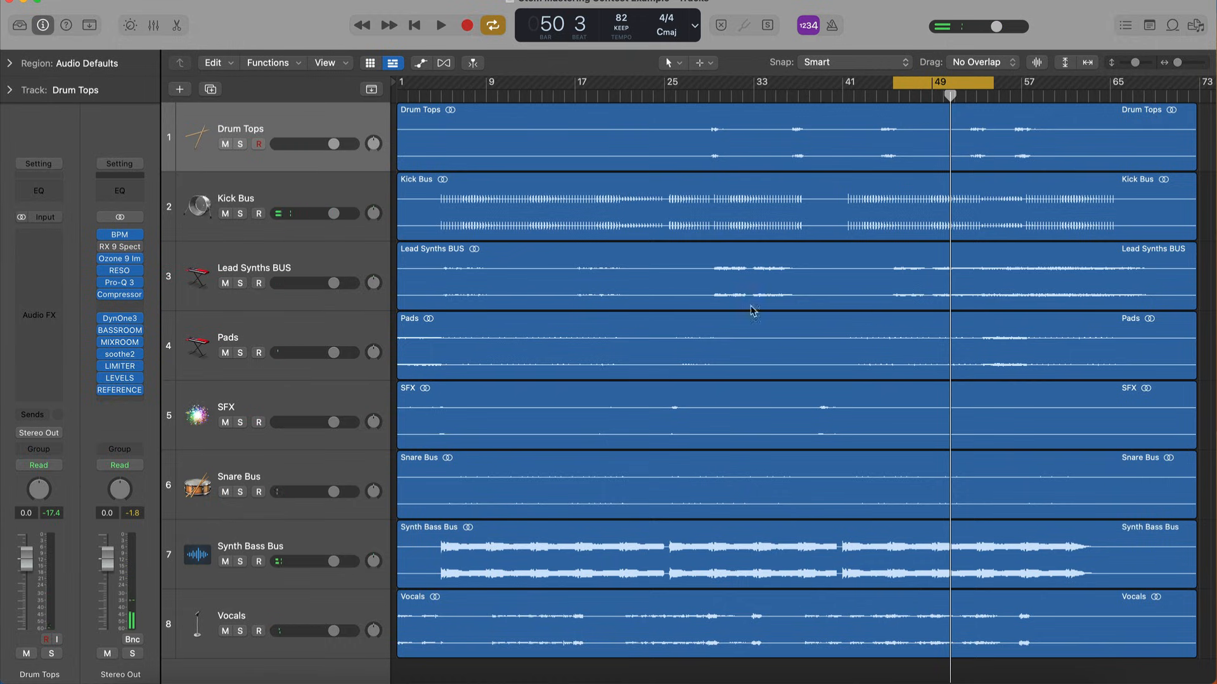
drag(301, 230, 284, 643)
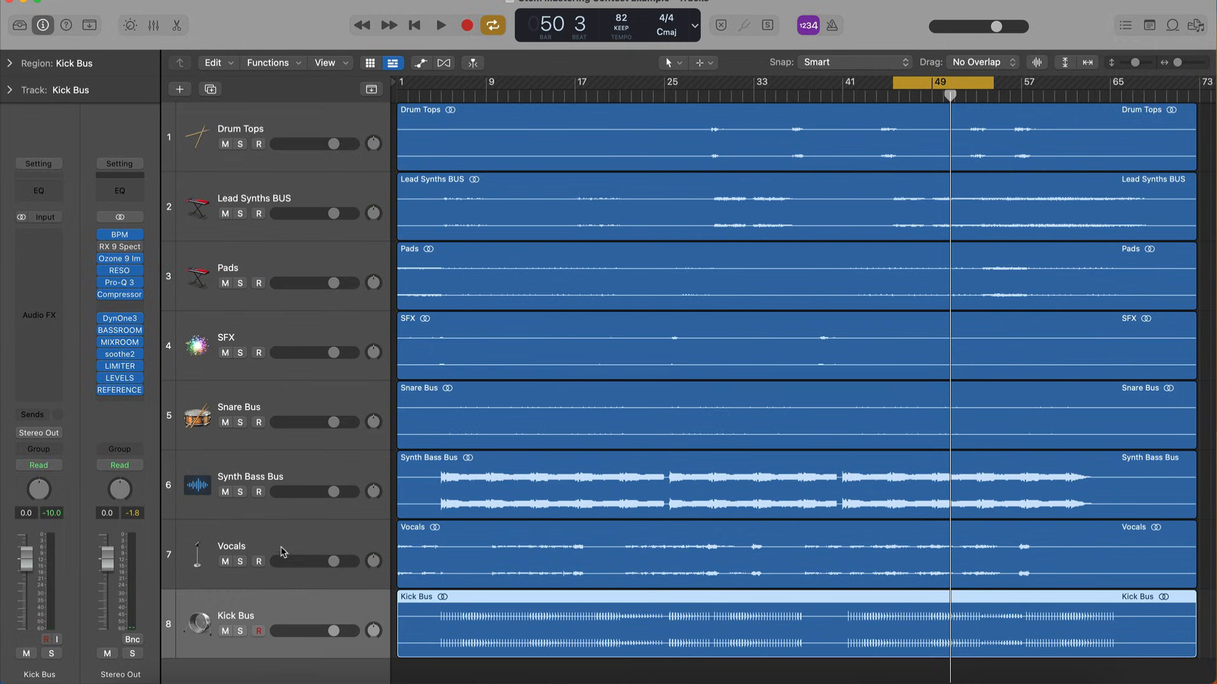
drag(284, 548, 289, 107)
drag(271, 195, 261, 558)
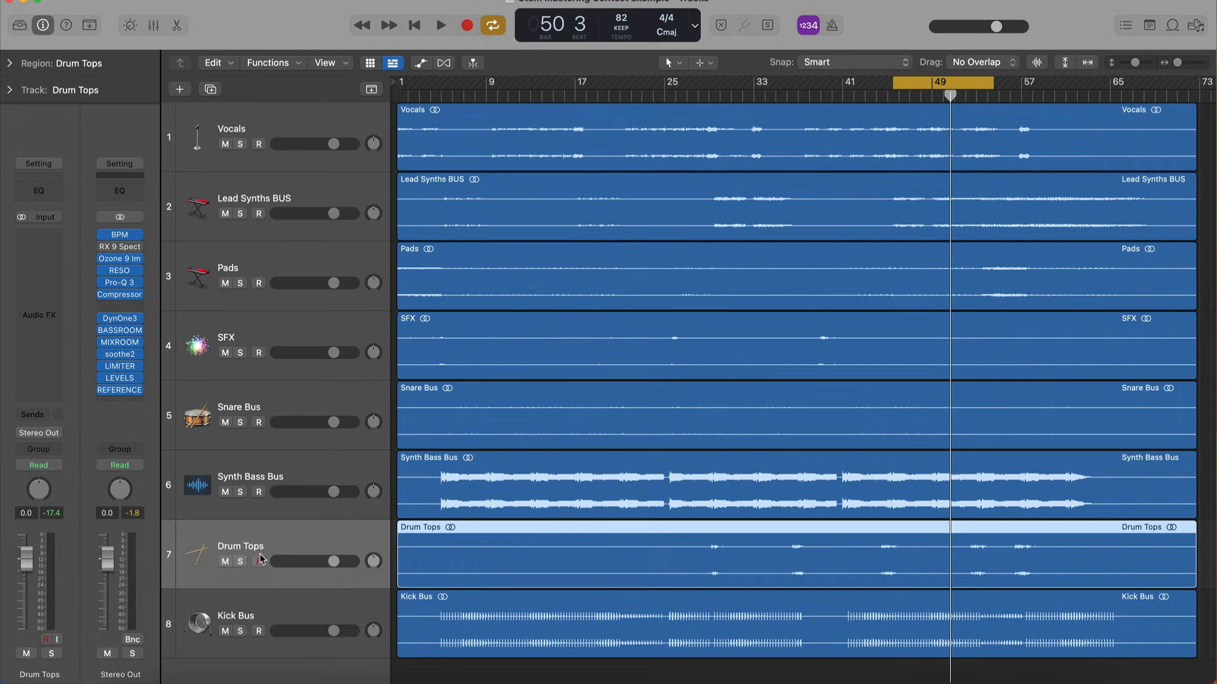
drag(257, 411, 253, 498)
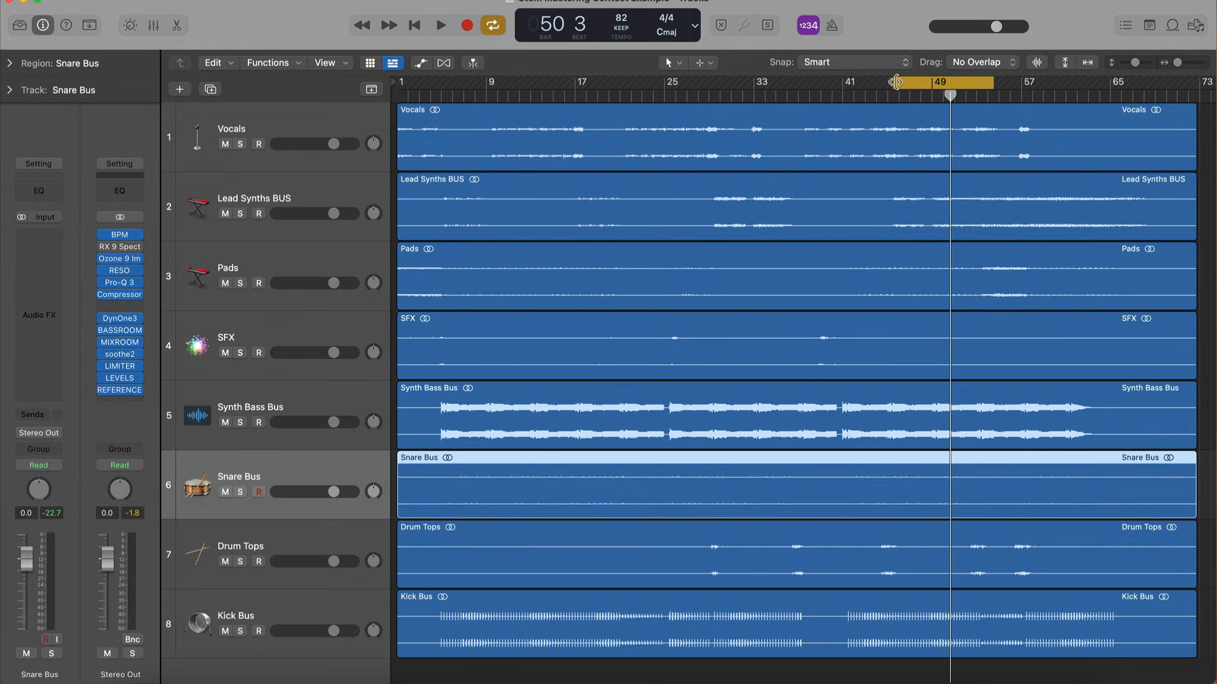
Extend the cycle over the whole song from bar 1 and bounce it as "Stem Mastering Contest Example MIX" to the Bounces folder
drag(896, 82, 400, 81)
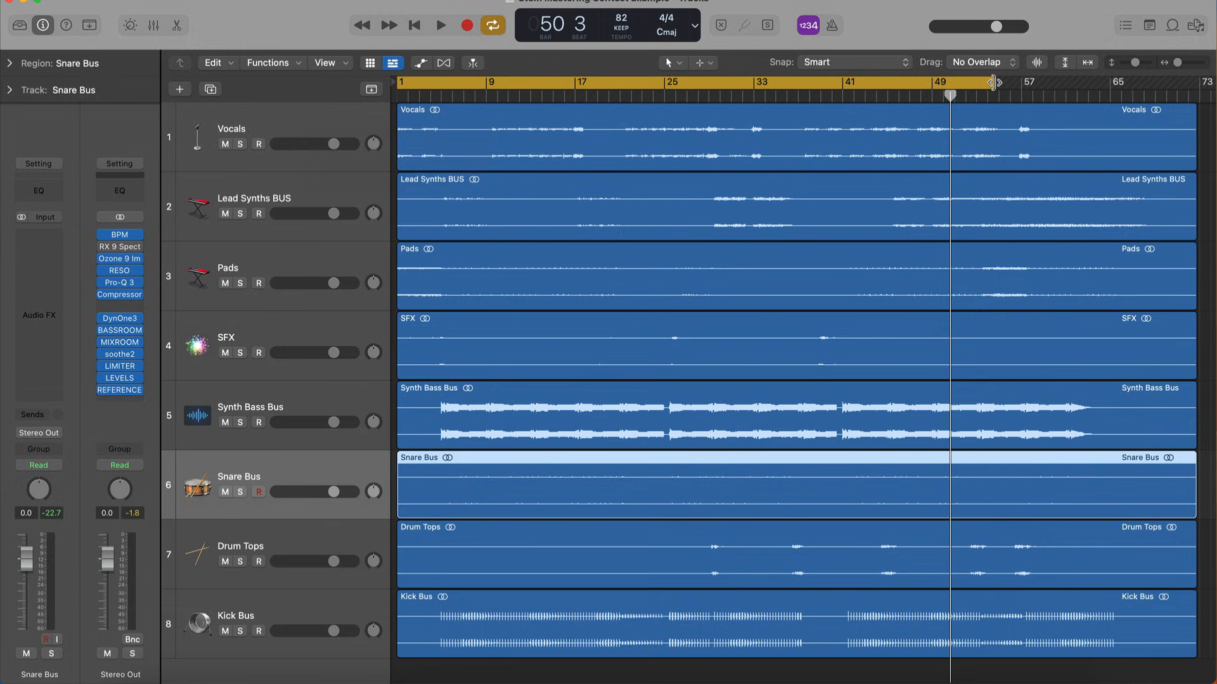
drag(993, 82, 1200, 83)
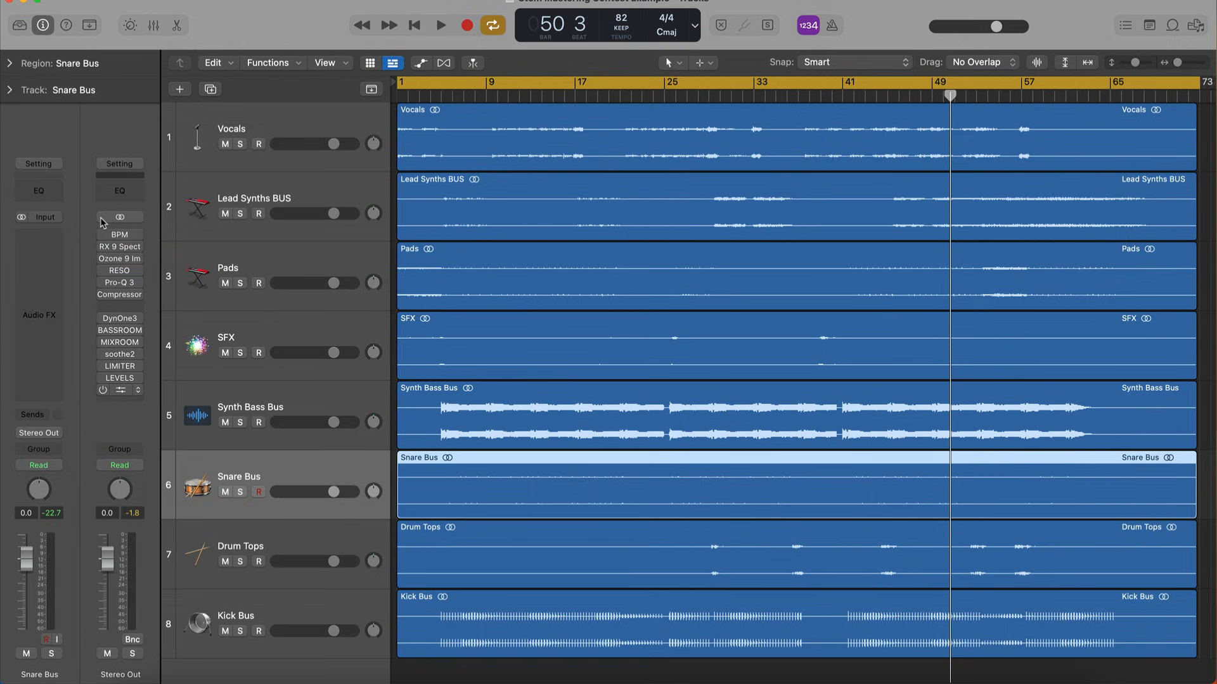
key(super+b)
key(Return)
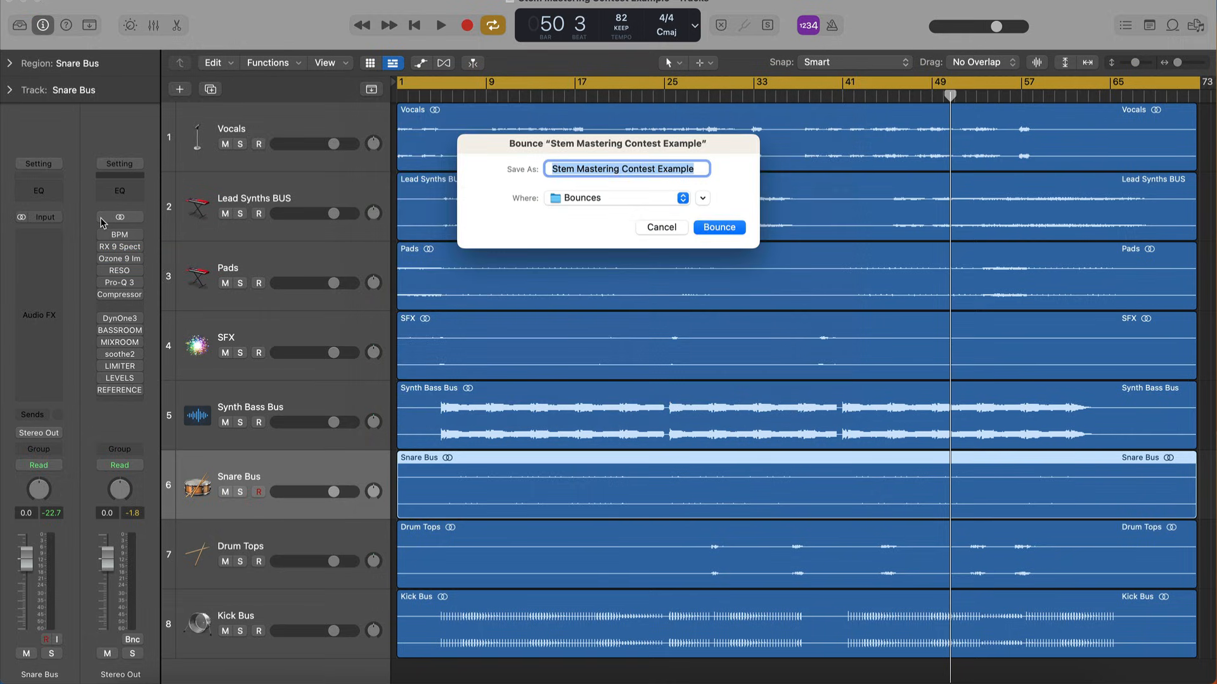
key(Right)
text(MIX)
key(Return)
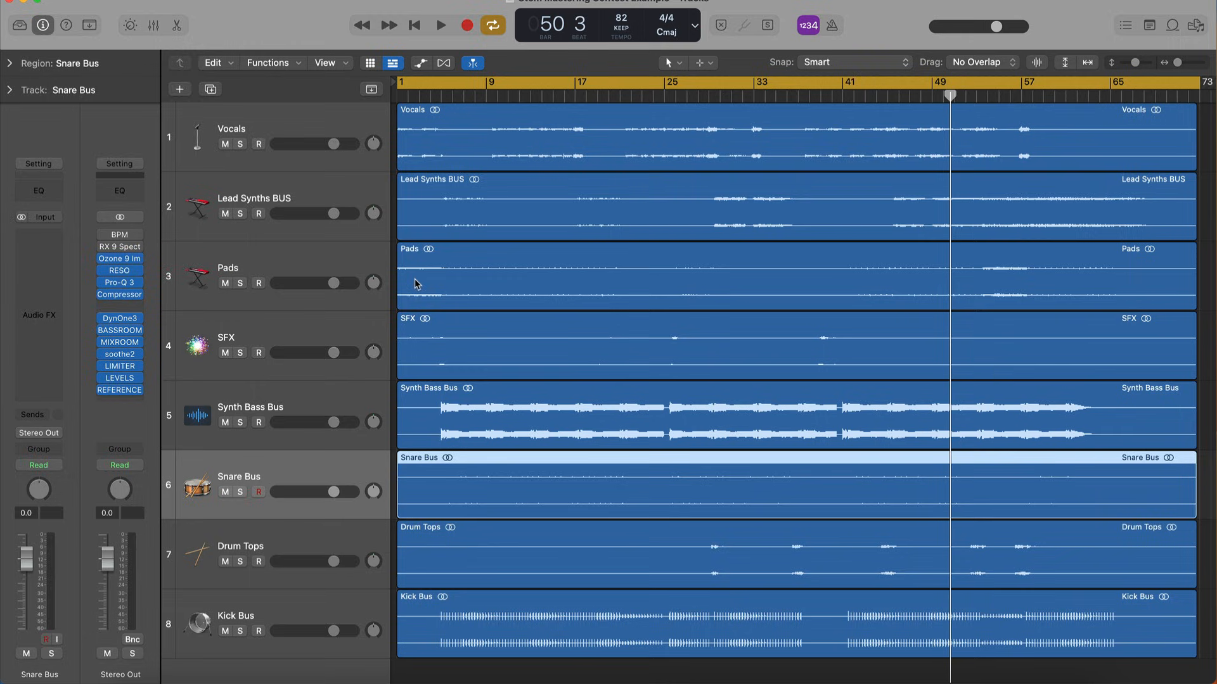
Load "Stem Mastering Contest Example MIX.wav" as a reference track in the Stereo Out's REFERENCE plug-in
click(125, 390)
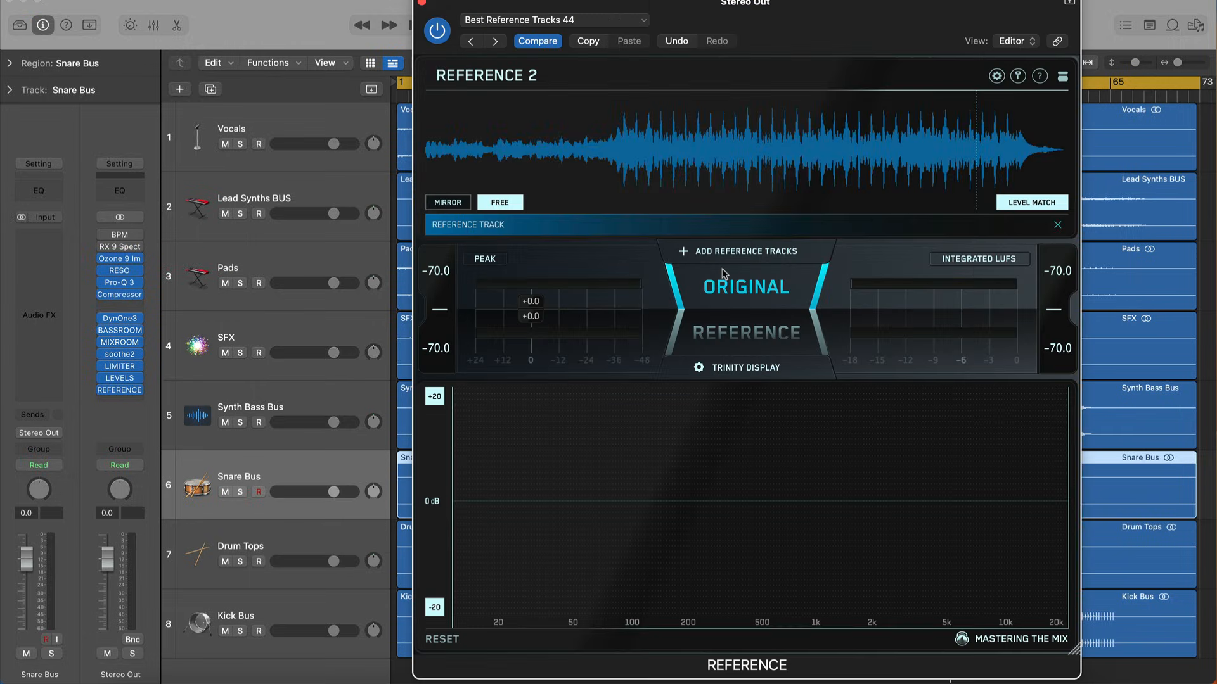
click(727, 253)
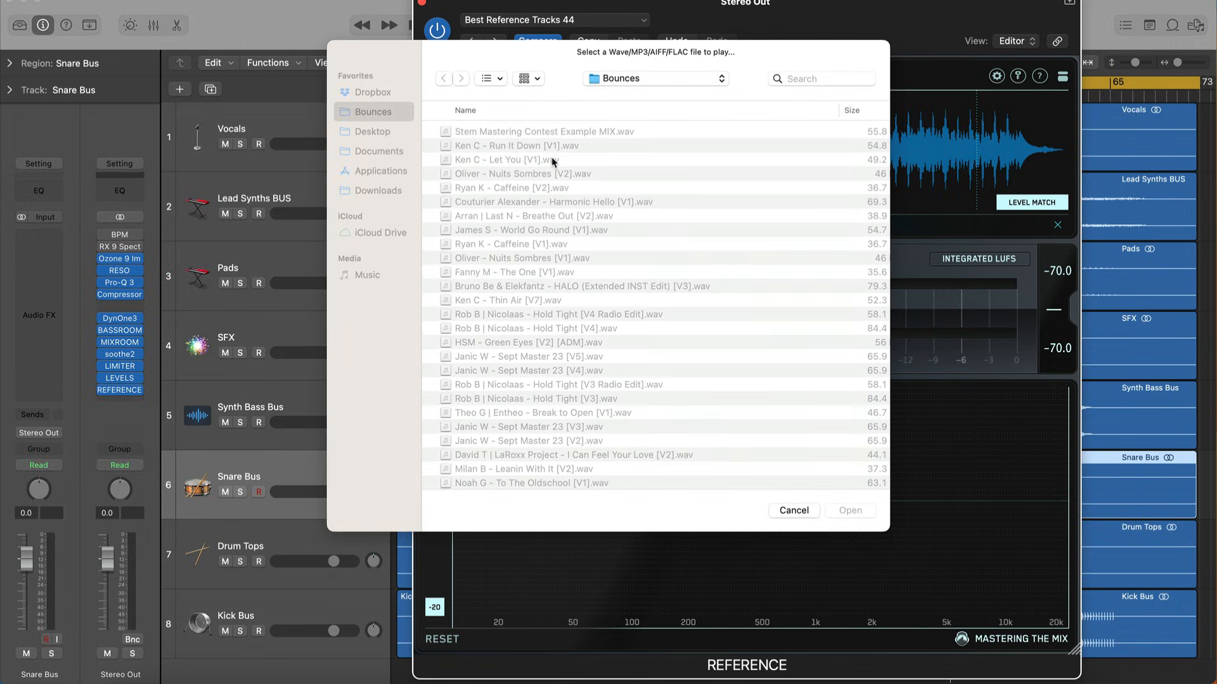
double_click(495, 132)
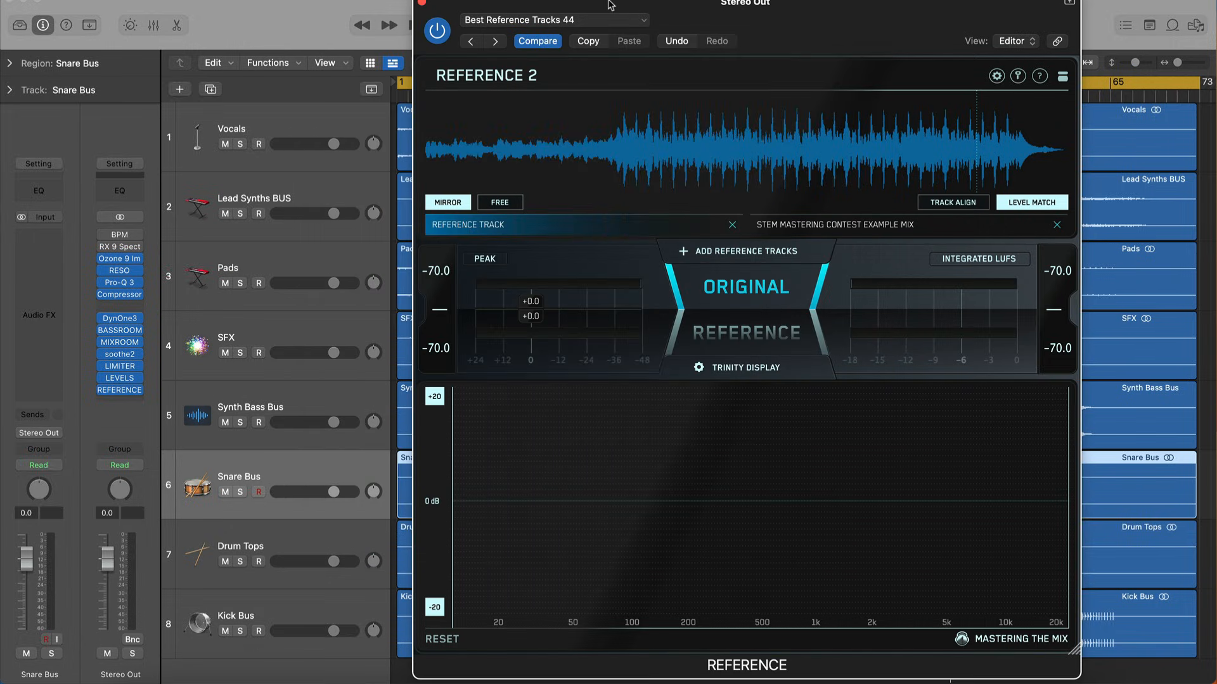
Try Free mode on REFERENCE TRACK, and leave STEM MASTERING CONTEST EXAMPLE MIX selected in Mirror mode
click(844, 230)
click(493, 230)
click(501, 202)
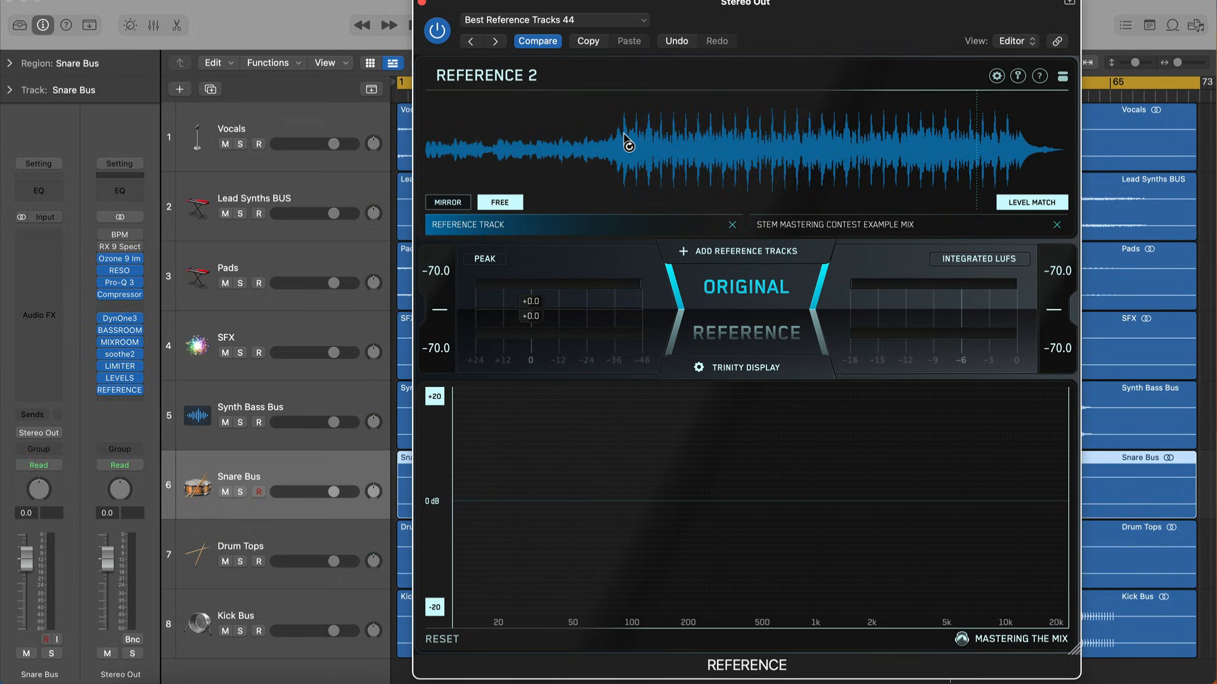
drag(625, 136, 905, 140)
click(823, 230)
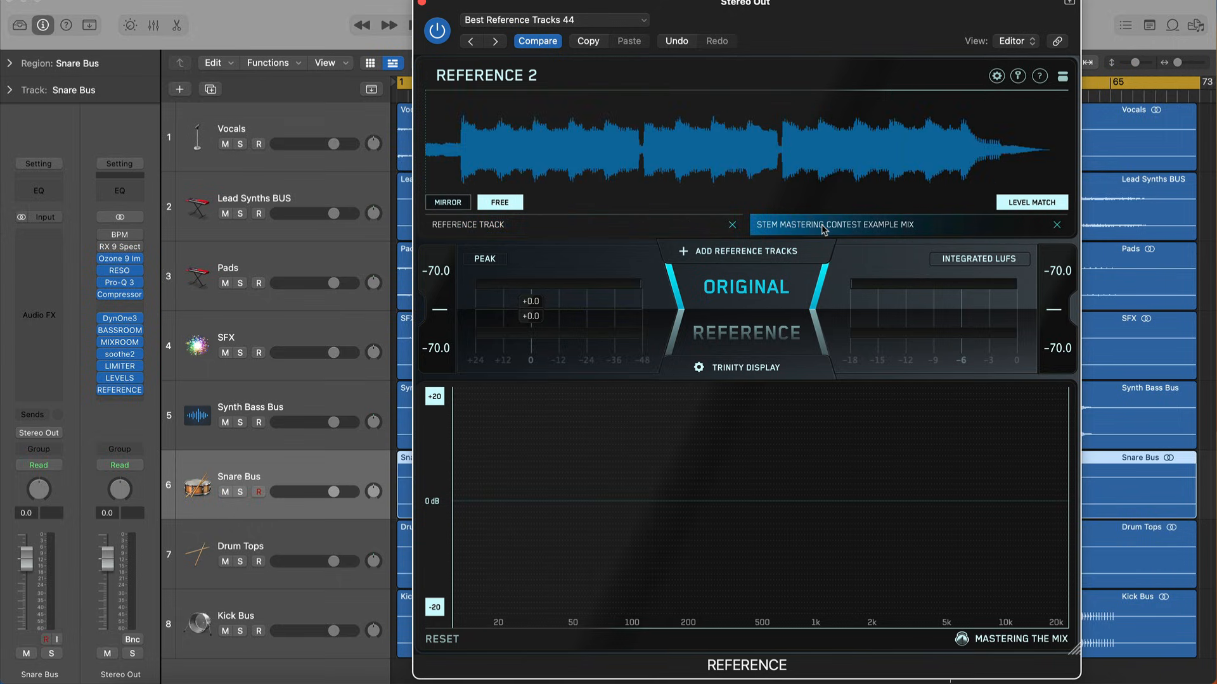
click(458, 204)
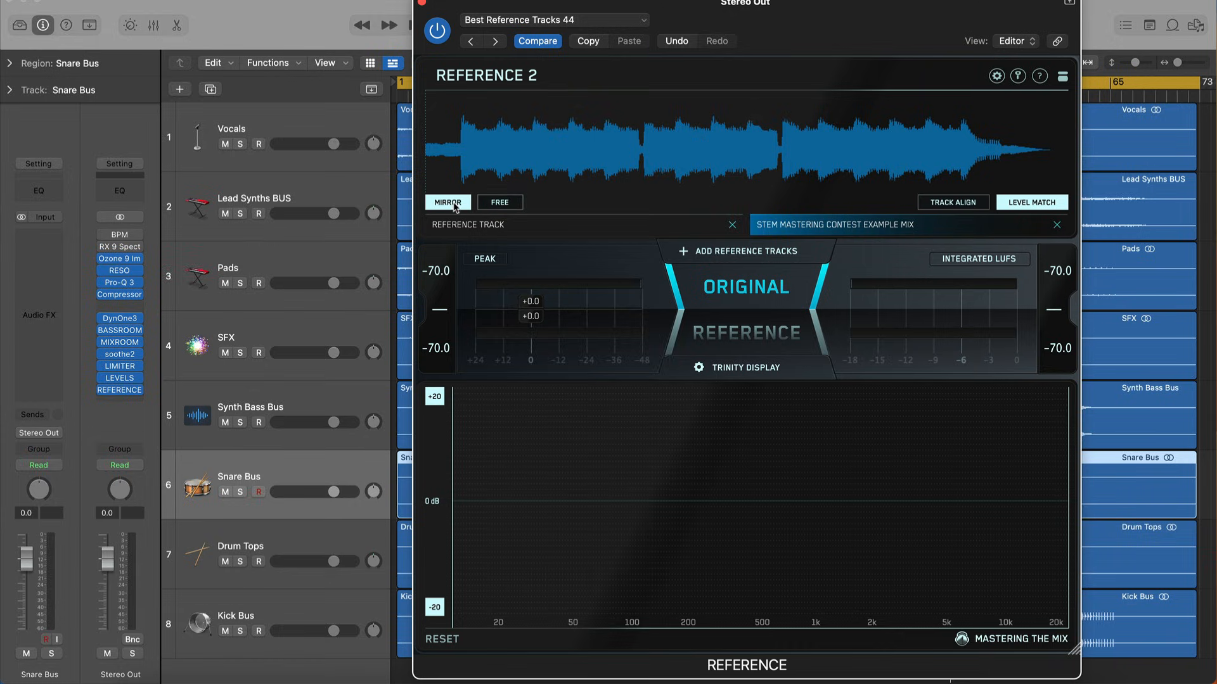
Play the song from the start and compare the master with the unmastered mix by toggling Original and Reference
drag(726, 17, 699, 270)
key(space)
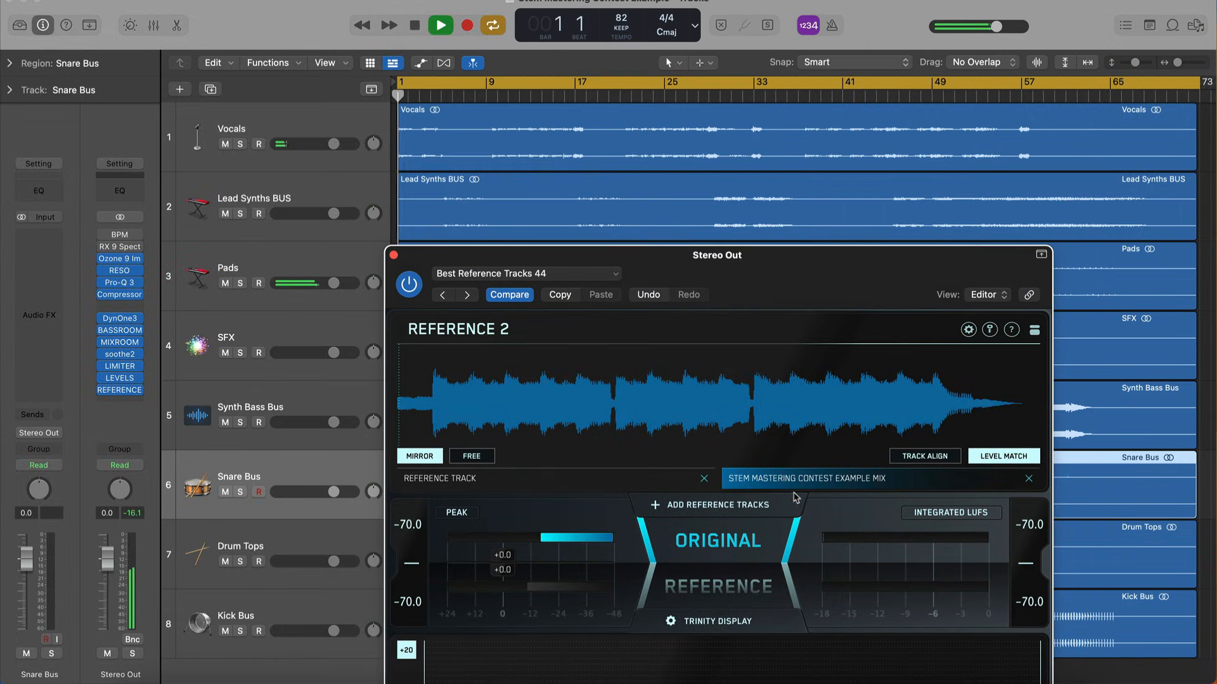
click(727, 558)
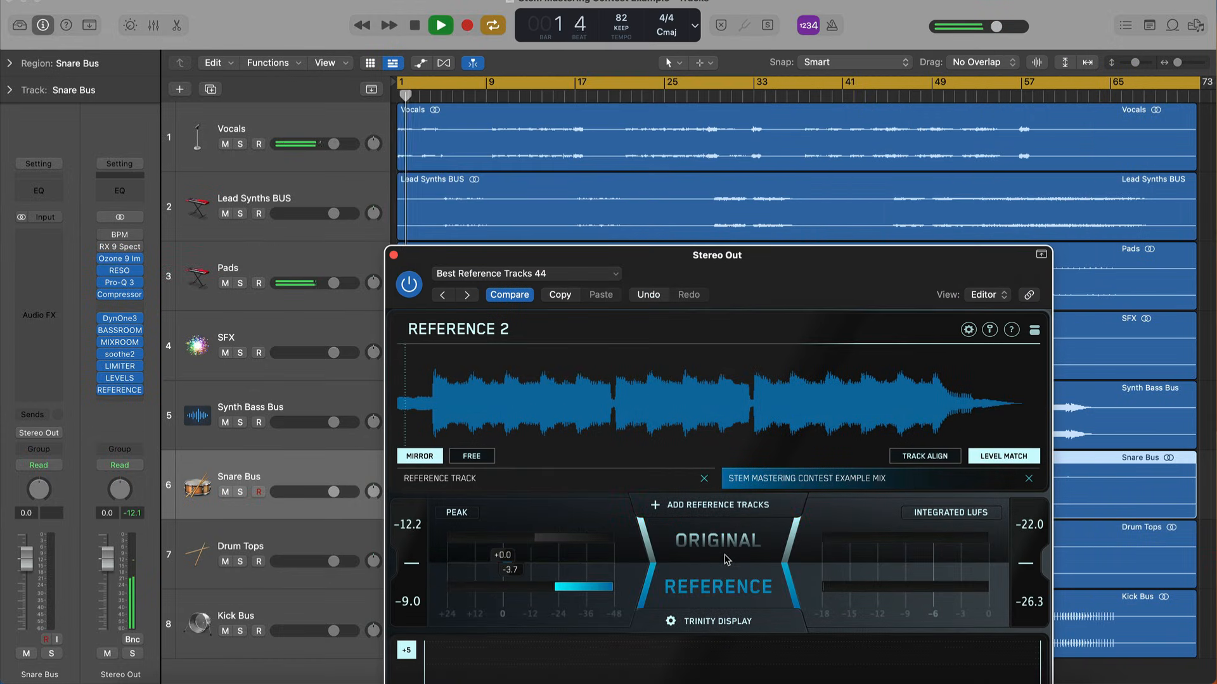
click(727, 559)
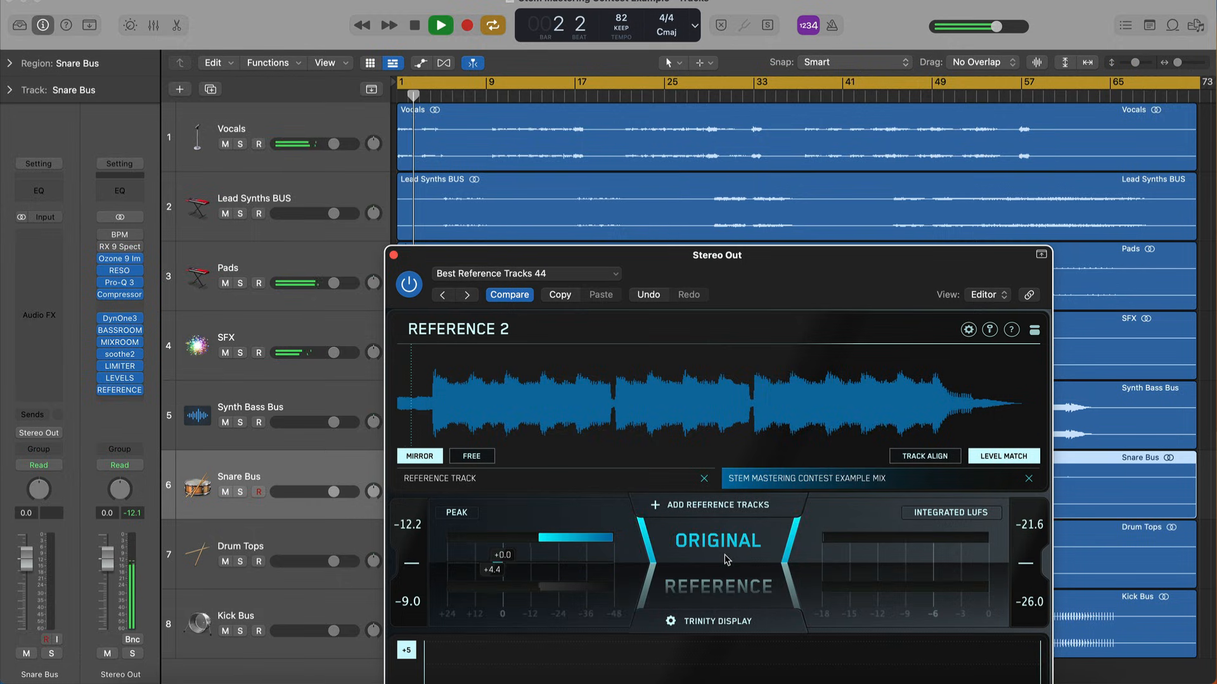
click(727, 559)
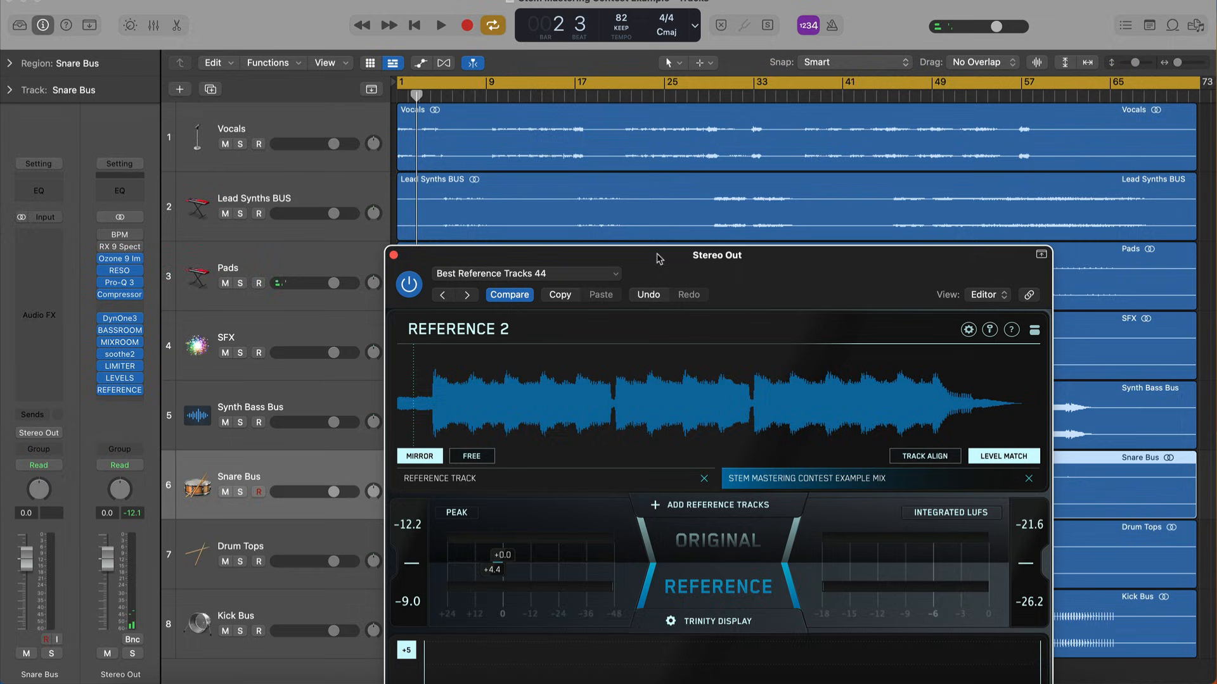
Close the REFERENCE plug-in and play a new cycle range from bar 49 to bar 57
click(943, 102)
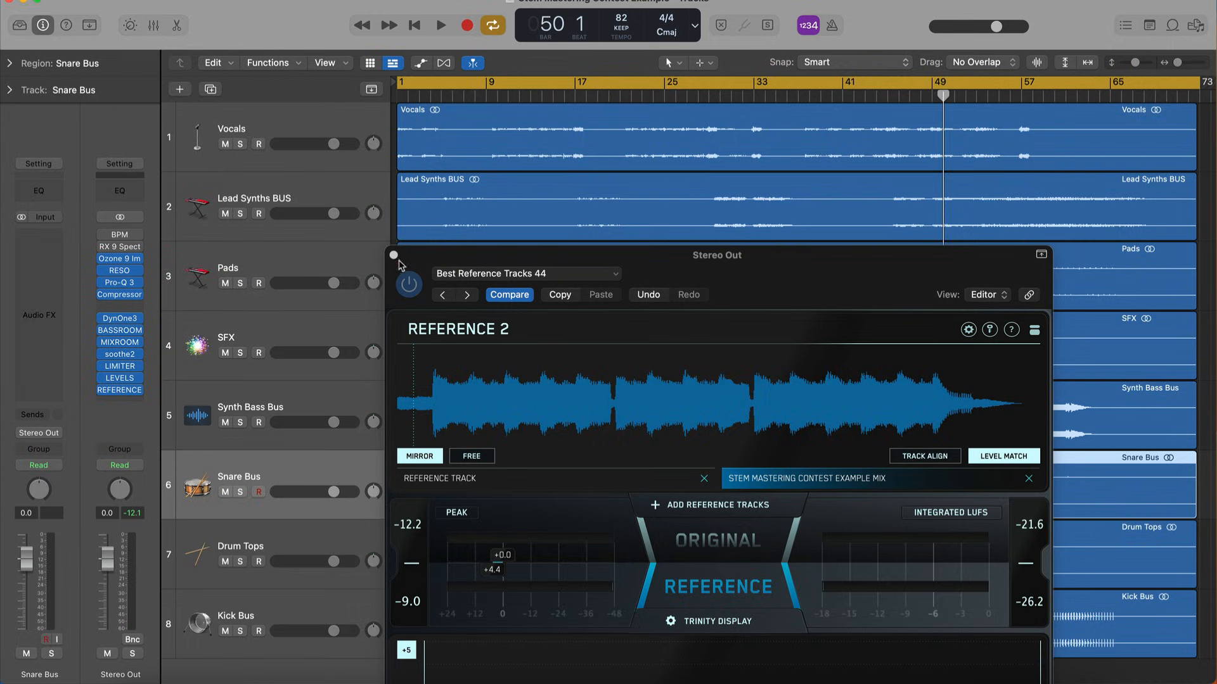
click(394, 255)
click(956, 77)
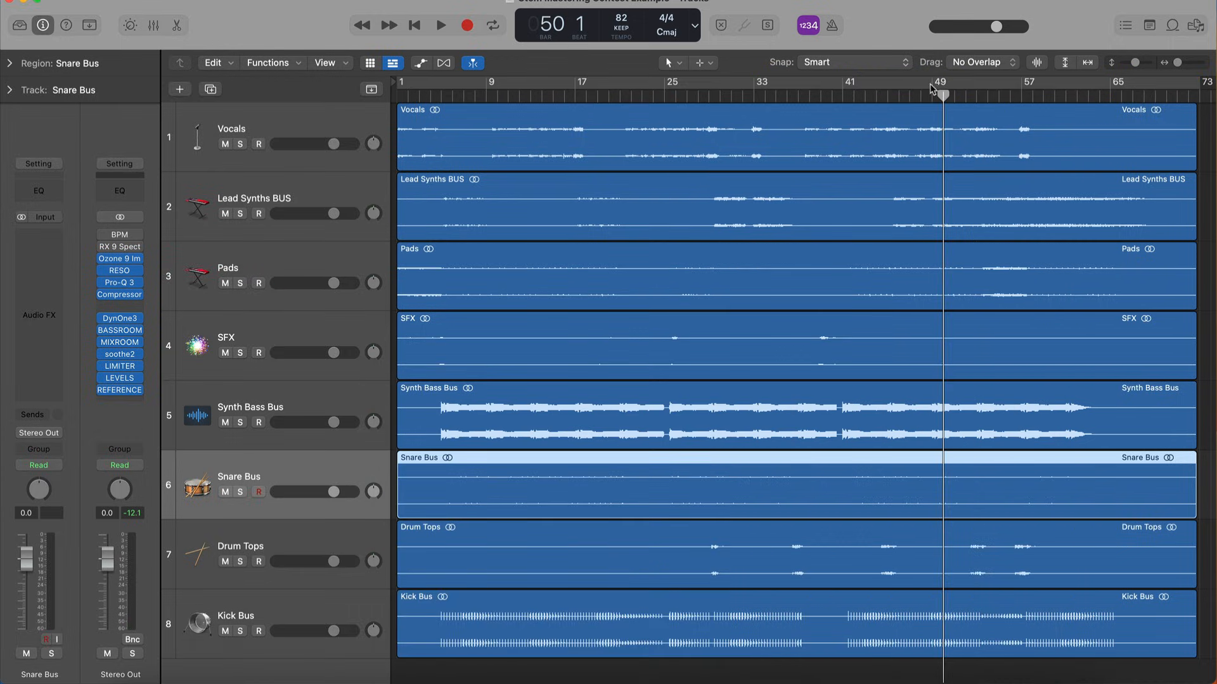
drag(932, 89, 1021, 89)
key(space)
scroll(946, 301, down, 3)
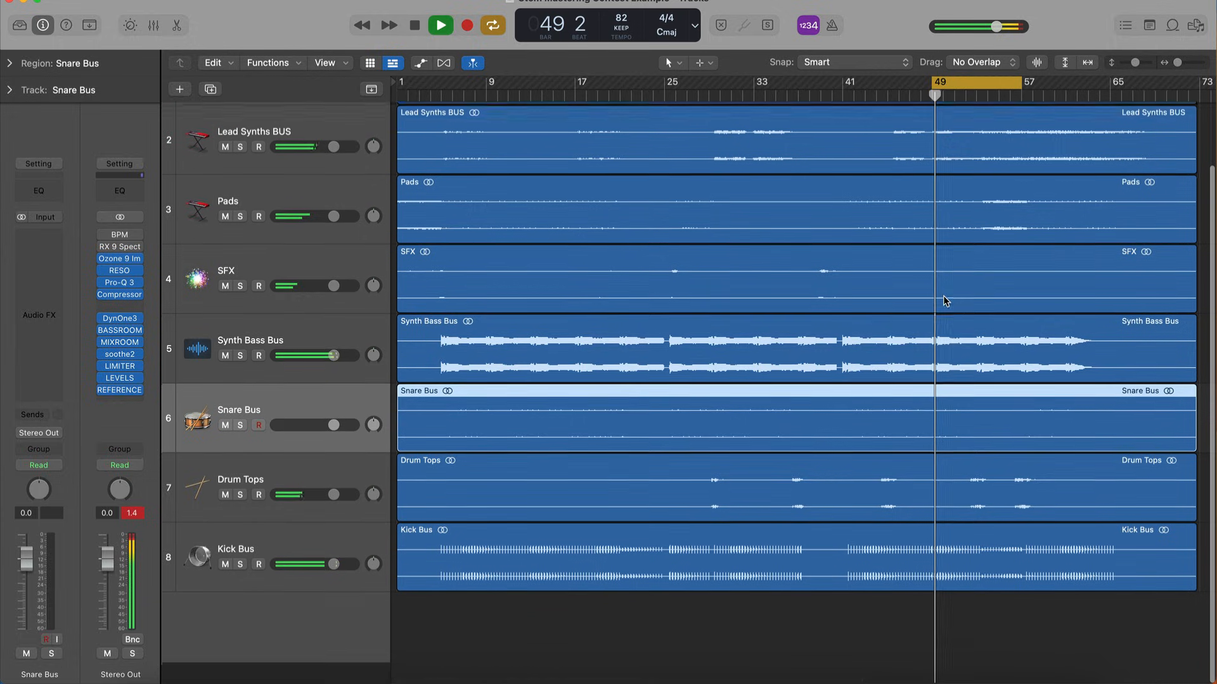
key(super+Right)
scroll(981, 233, up, 2)
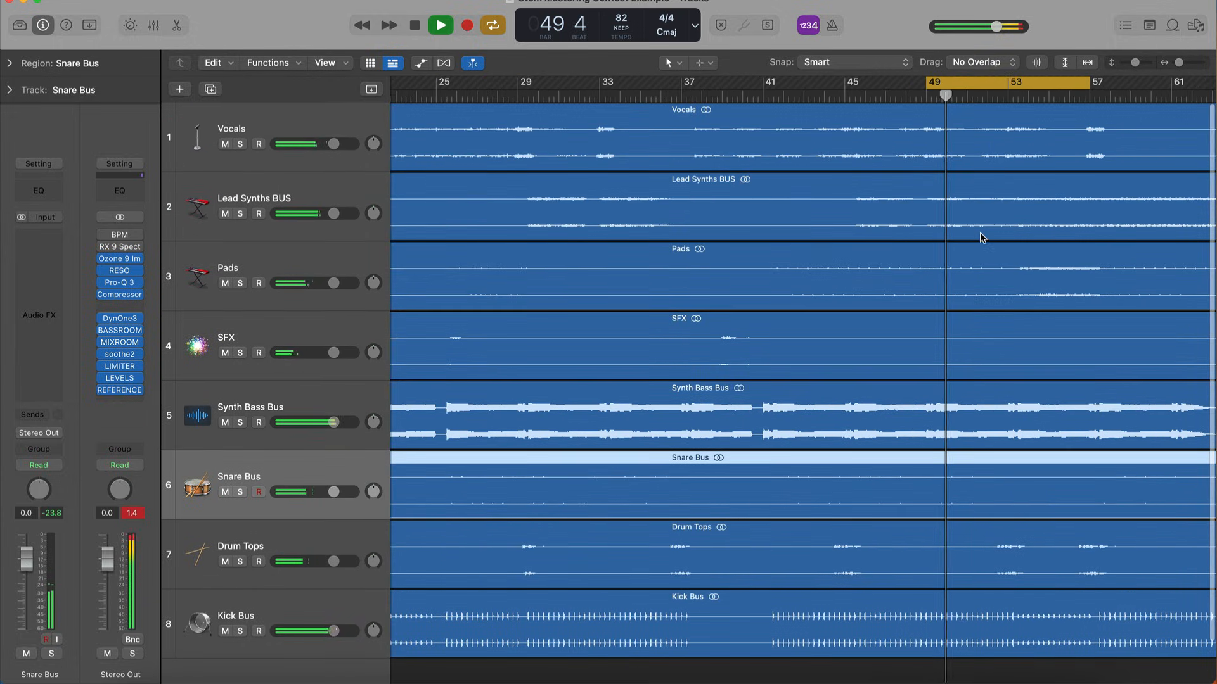
Reopen REFERENCE on the Stereo Out, toggle between Original and Reference to compare with the unmastered mix, and close it after stopping playback
click(121, 390)
drag(757, 277, 726, 128)
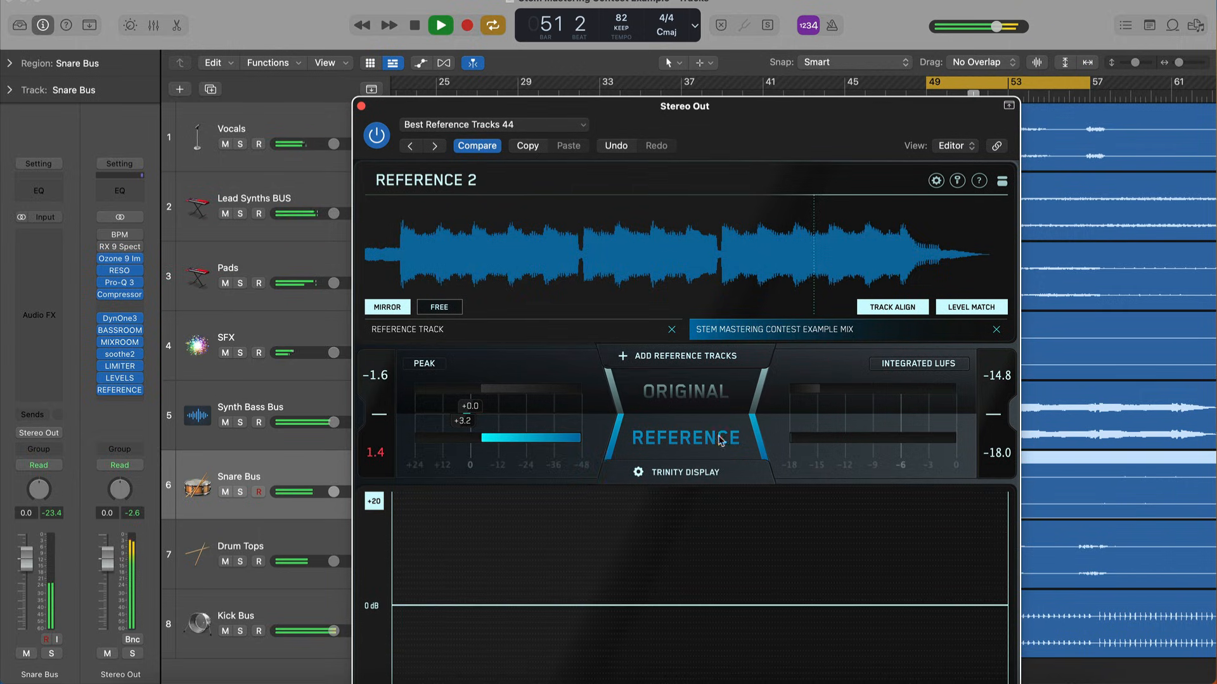
click(685, 396)
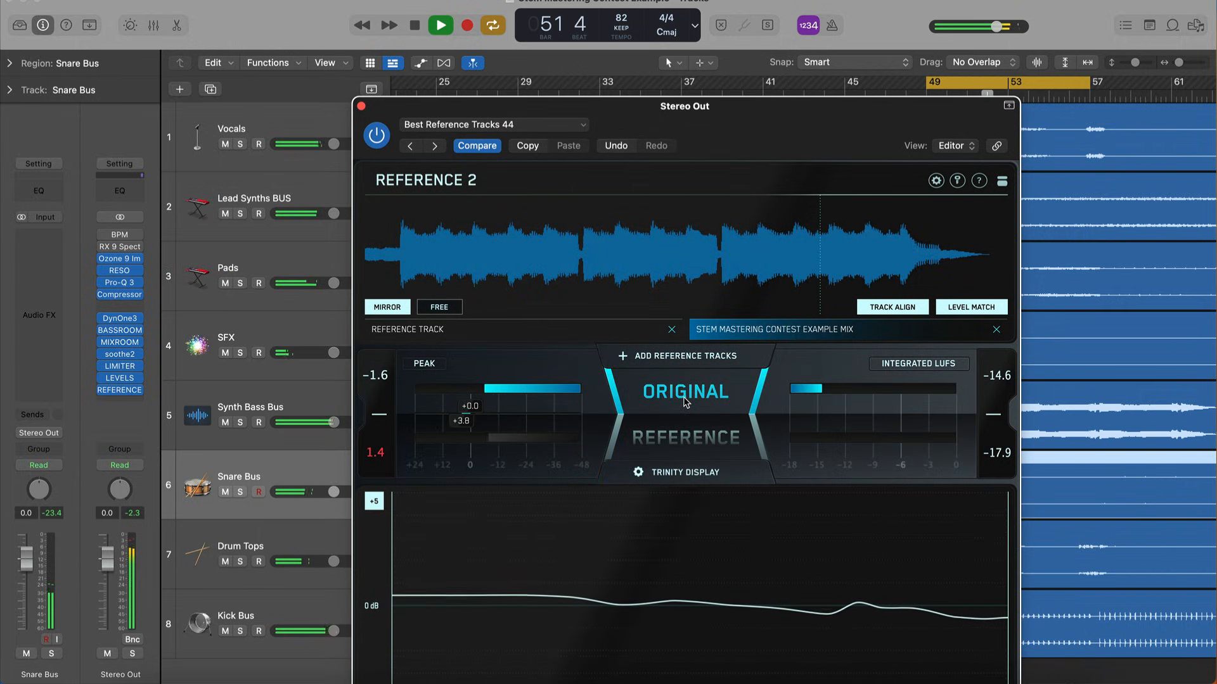
click(685, 401)
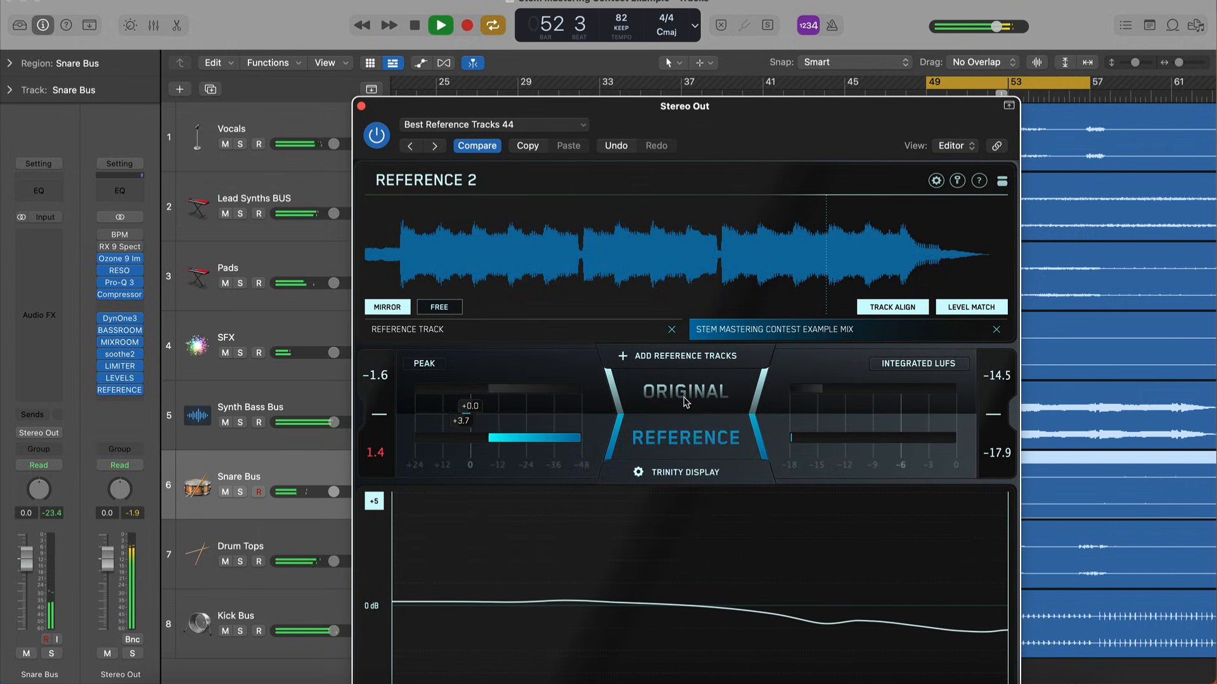
click(684, 401)
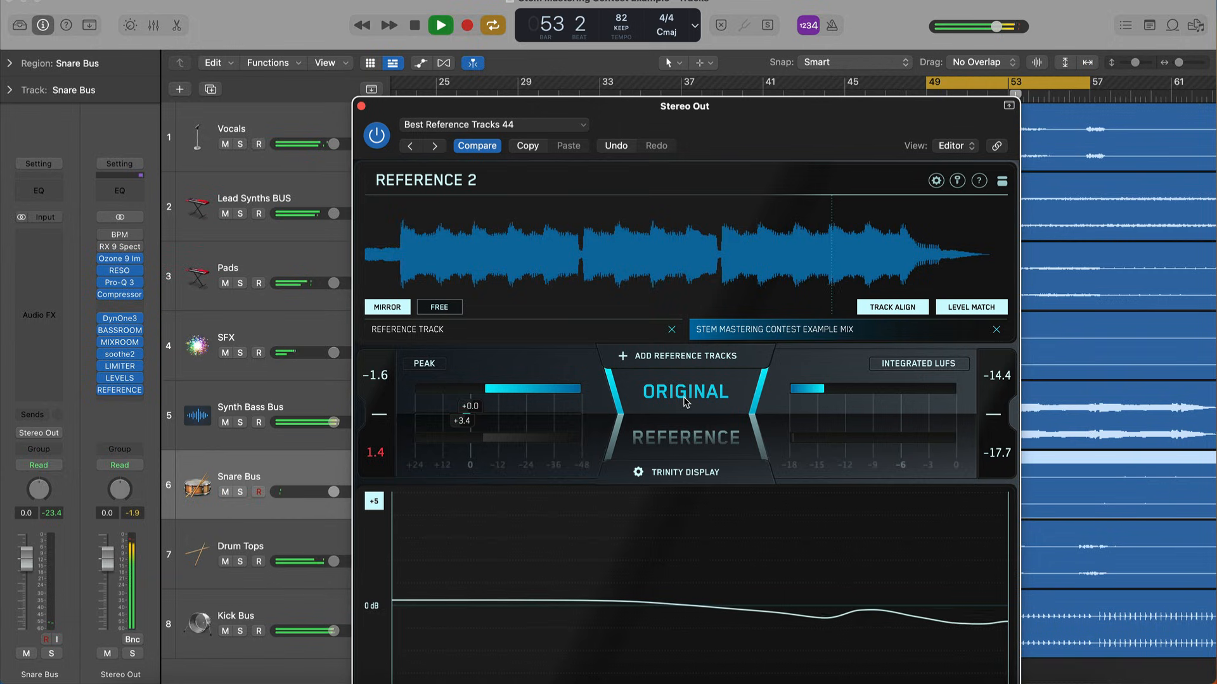
key(space)
click(361, 105)
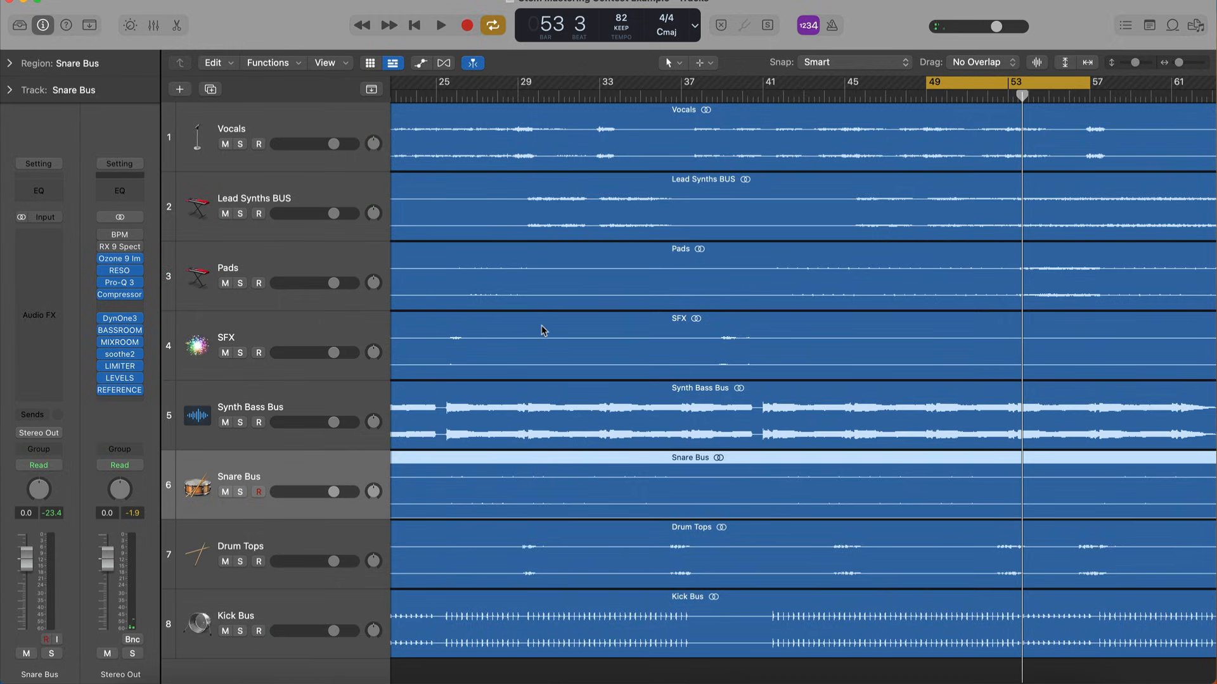
Reopen REFERENCE, select REFERENCE TRACK as the comparison and play the cycle from bar 49
scroll(542, 331, down, 2)
click(121, 391)
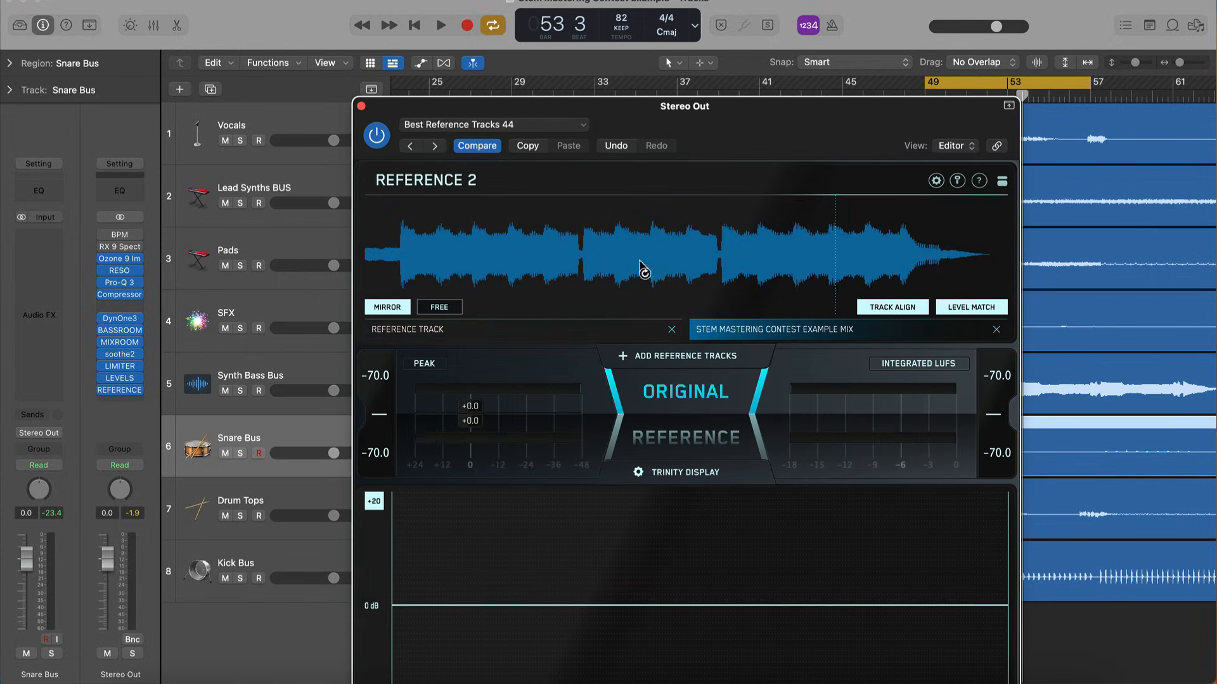
click(566, 339)
key(space)
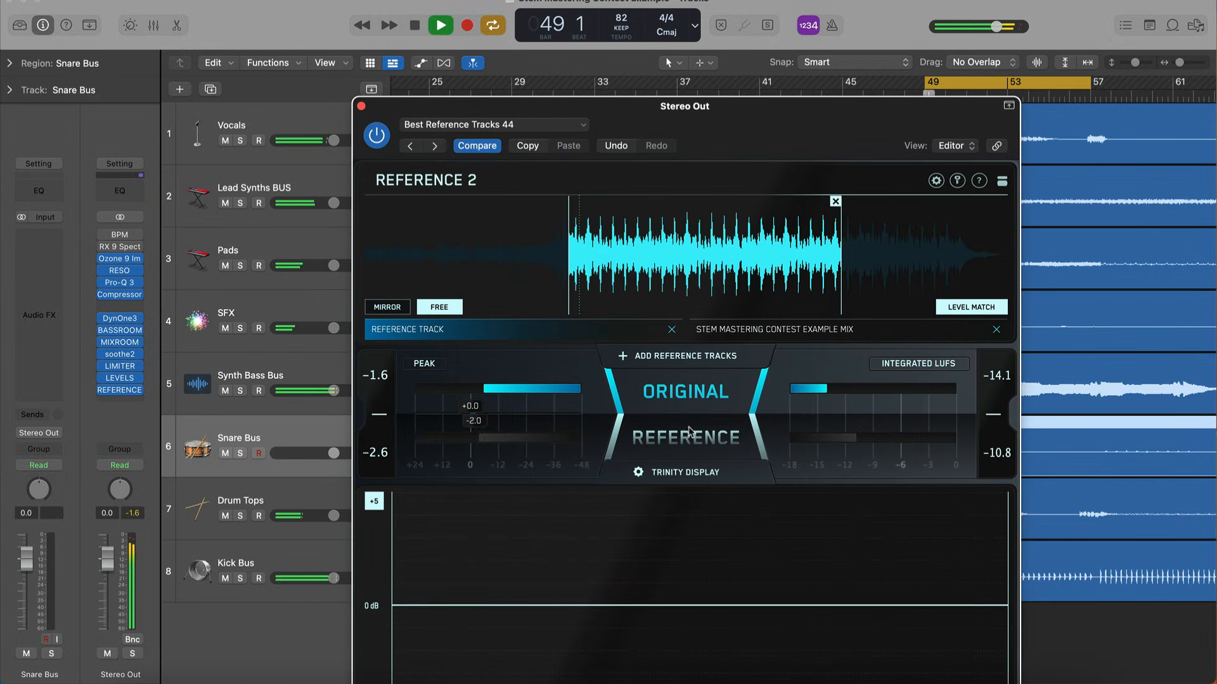
drag(740, 105, 645, 17)
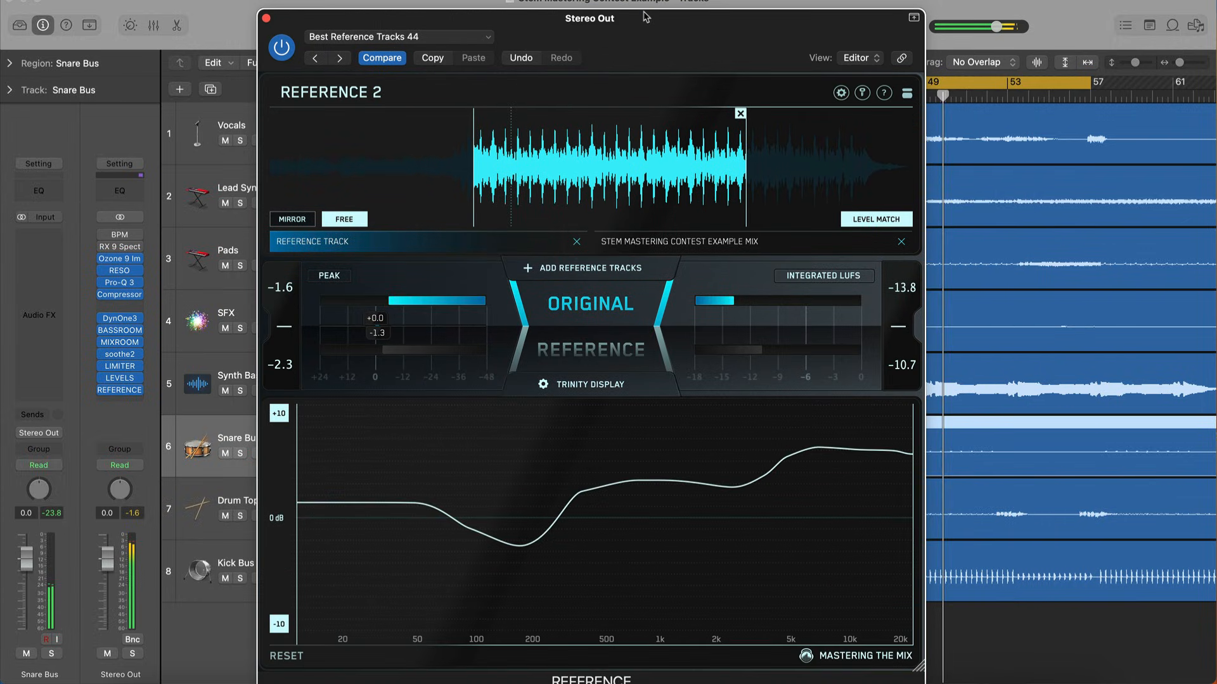
Switch listening to the reference track and set the loudness readout to Short-term
click(566, 327)
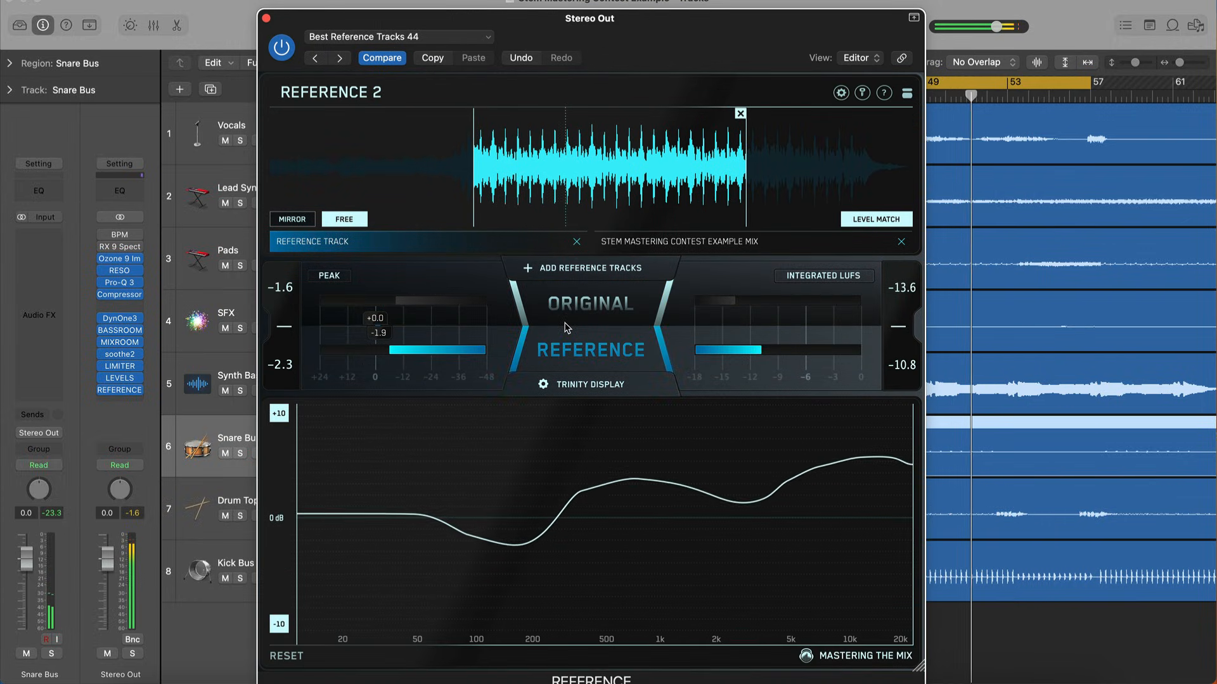
click(828, 277)
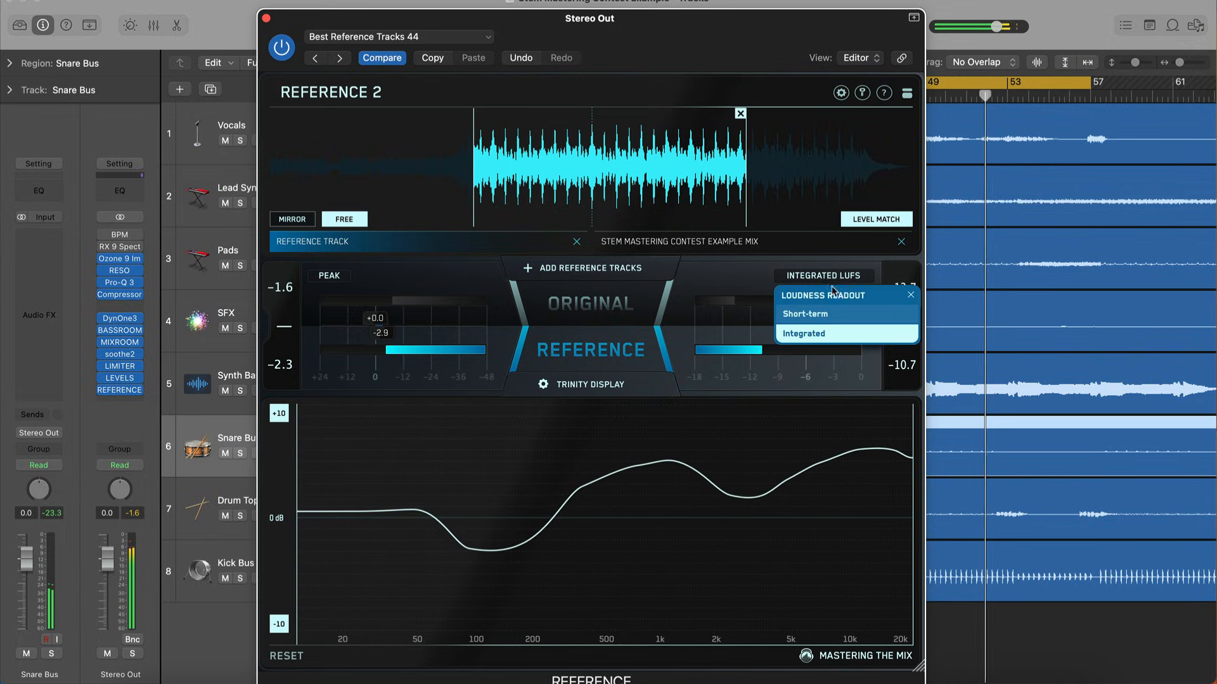
click(804, 314)
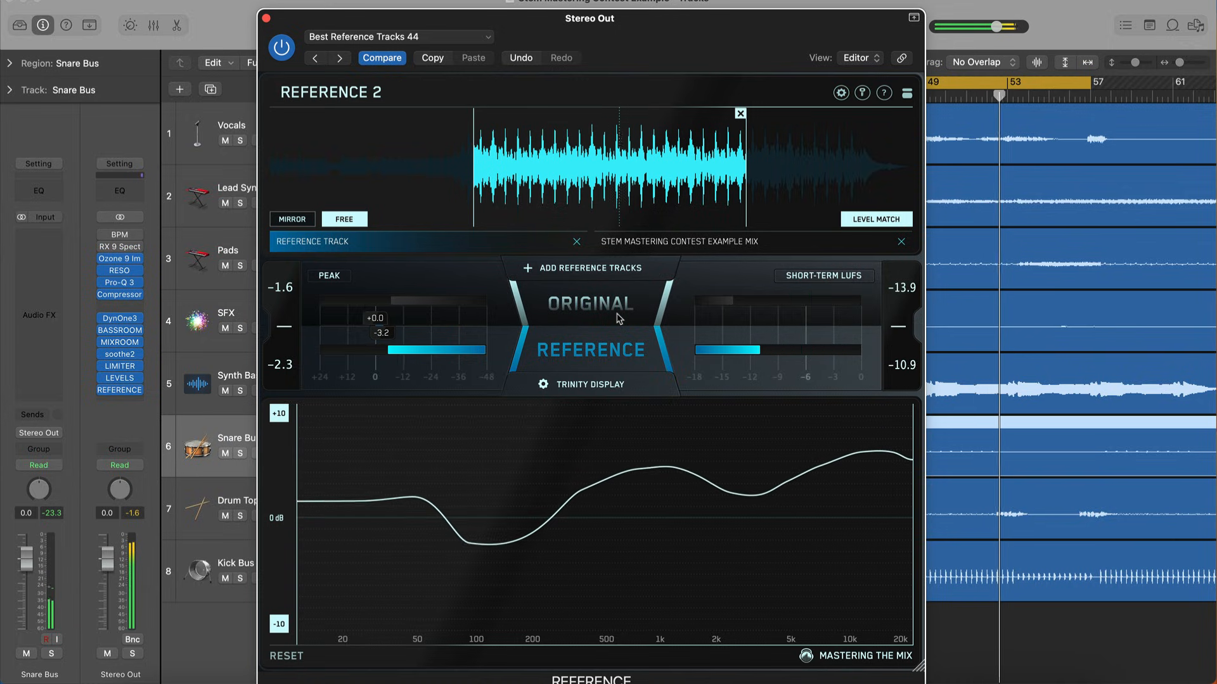
Compare the master with REFERENCE TRACK by toggling Original and Reference, and capture a snapshot of the Trinity curve
click(594, 324)
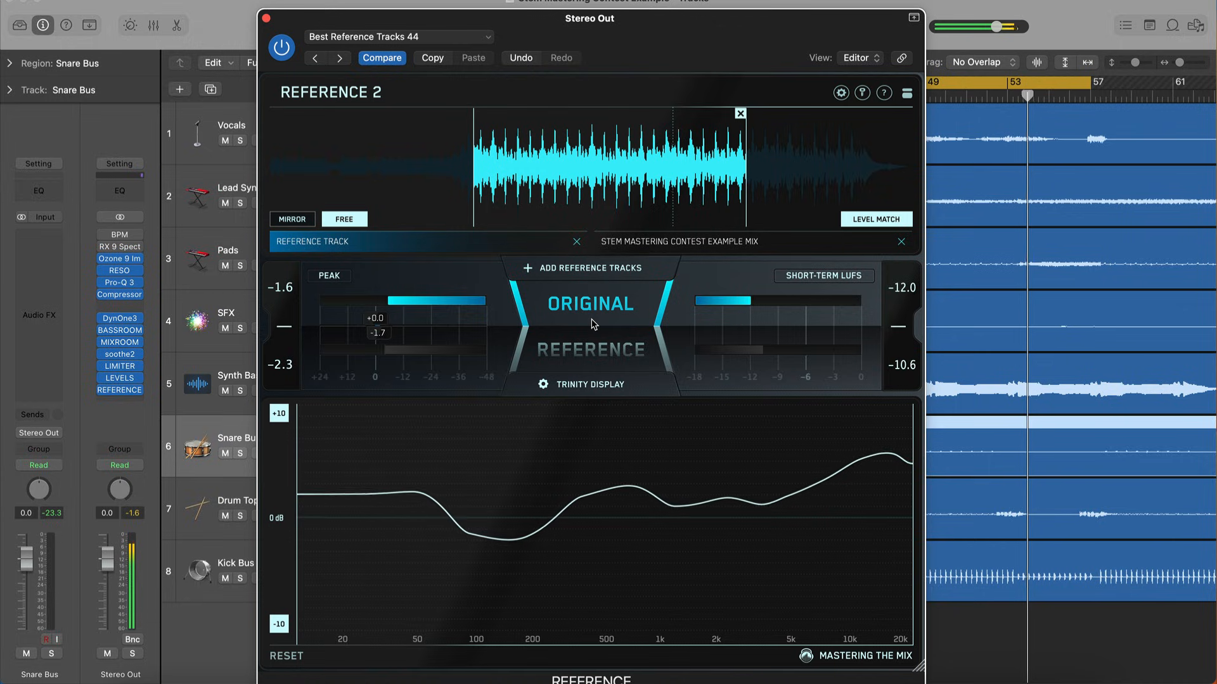
click(593, 324)
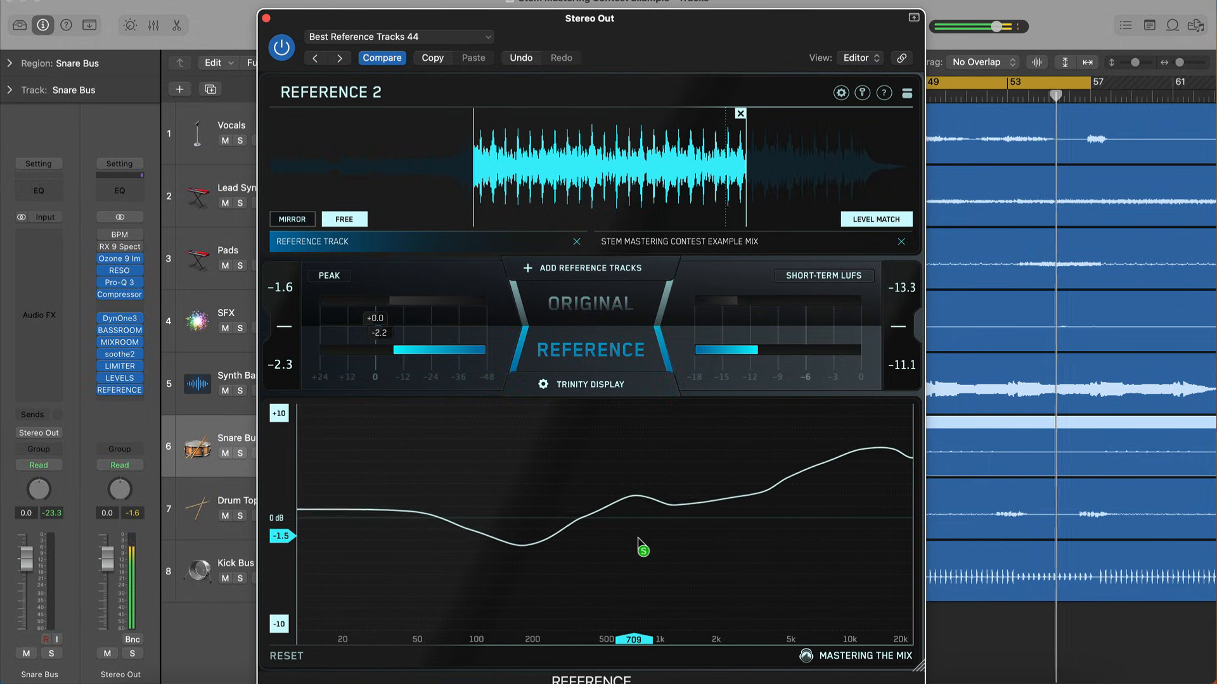
click(598, 324)
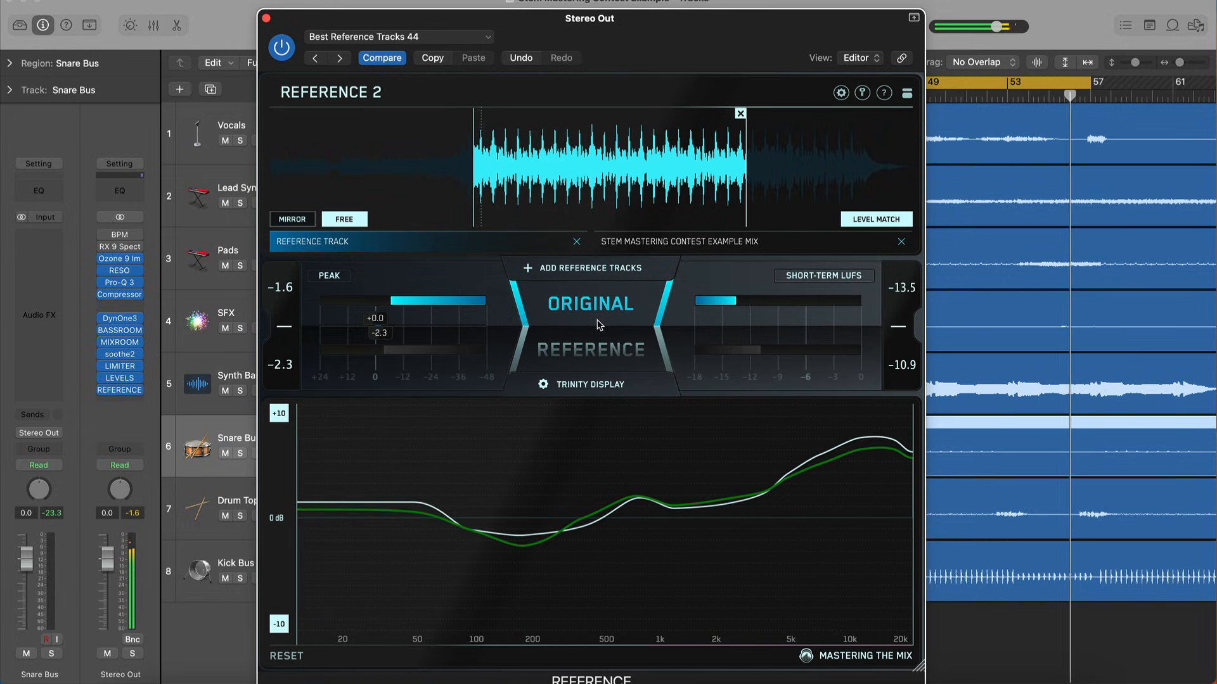
click(598, 325)
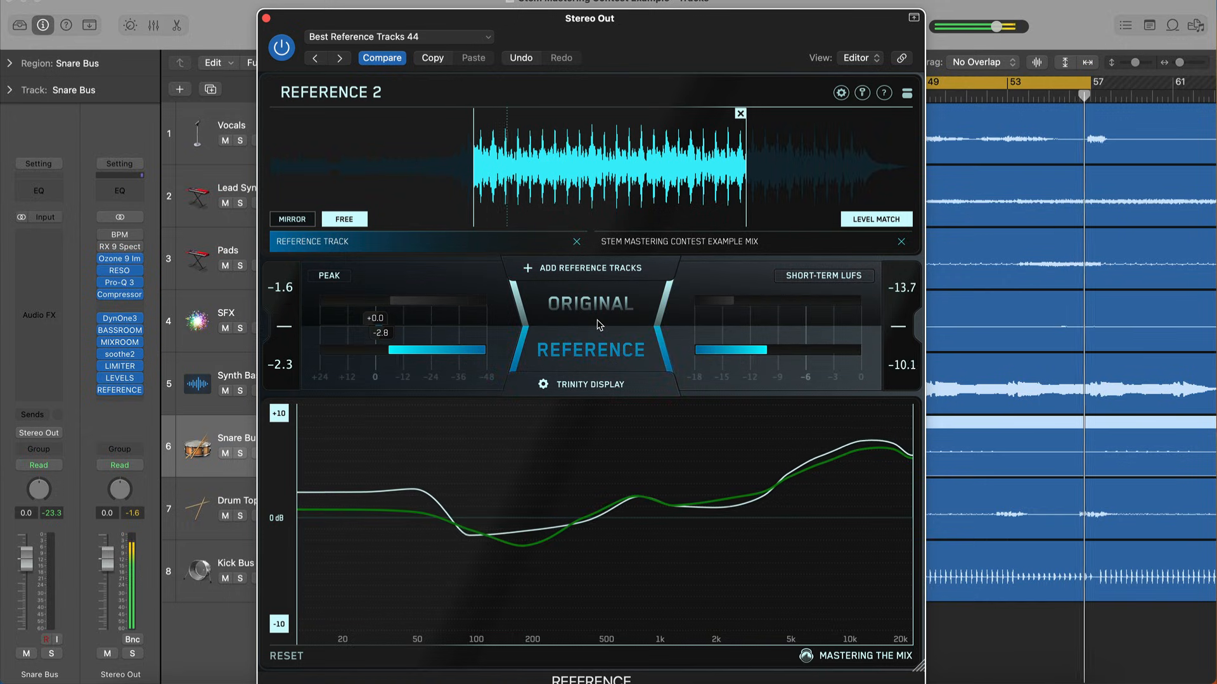
click(598, 325)
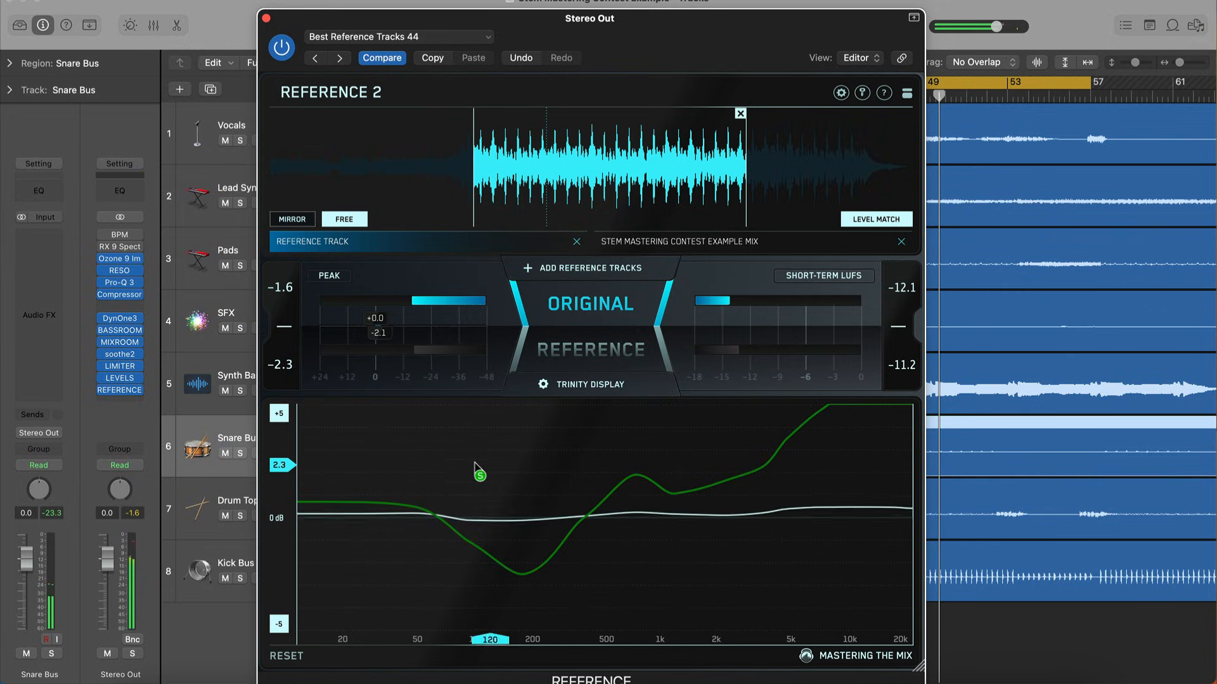
Fix the Trinity display scale at 10 dB and compare the master with the reference track again during playback
click(279, 415)
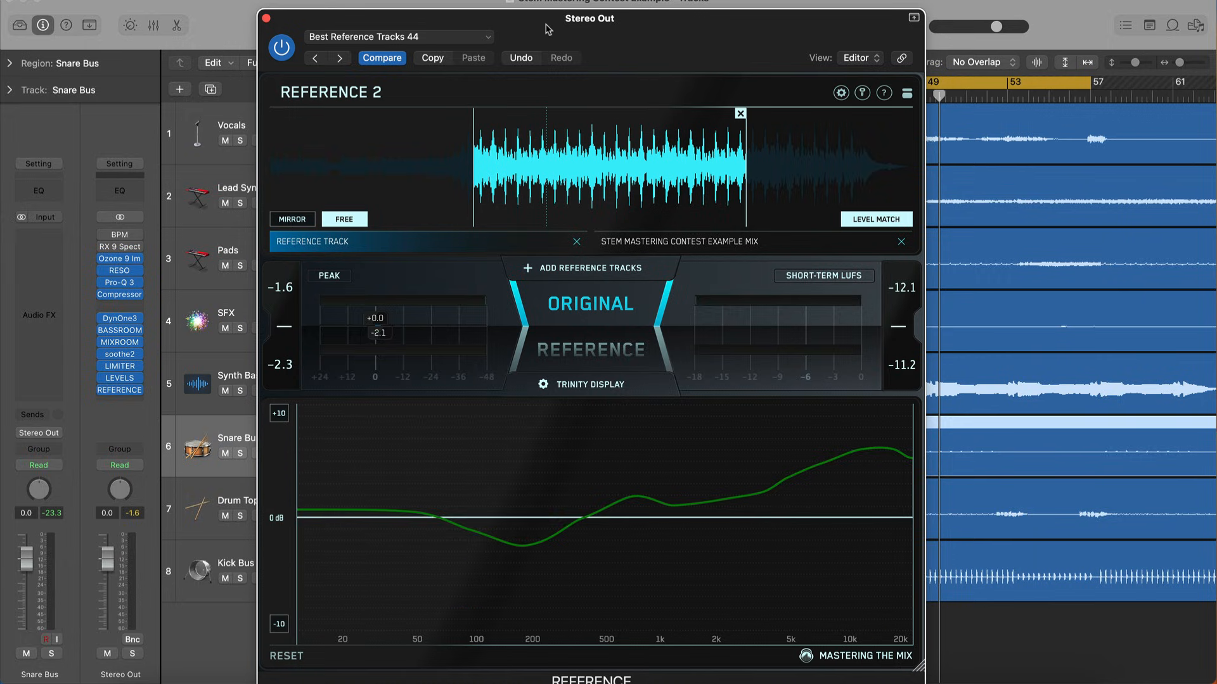
drag(545, 28, 701, 5)
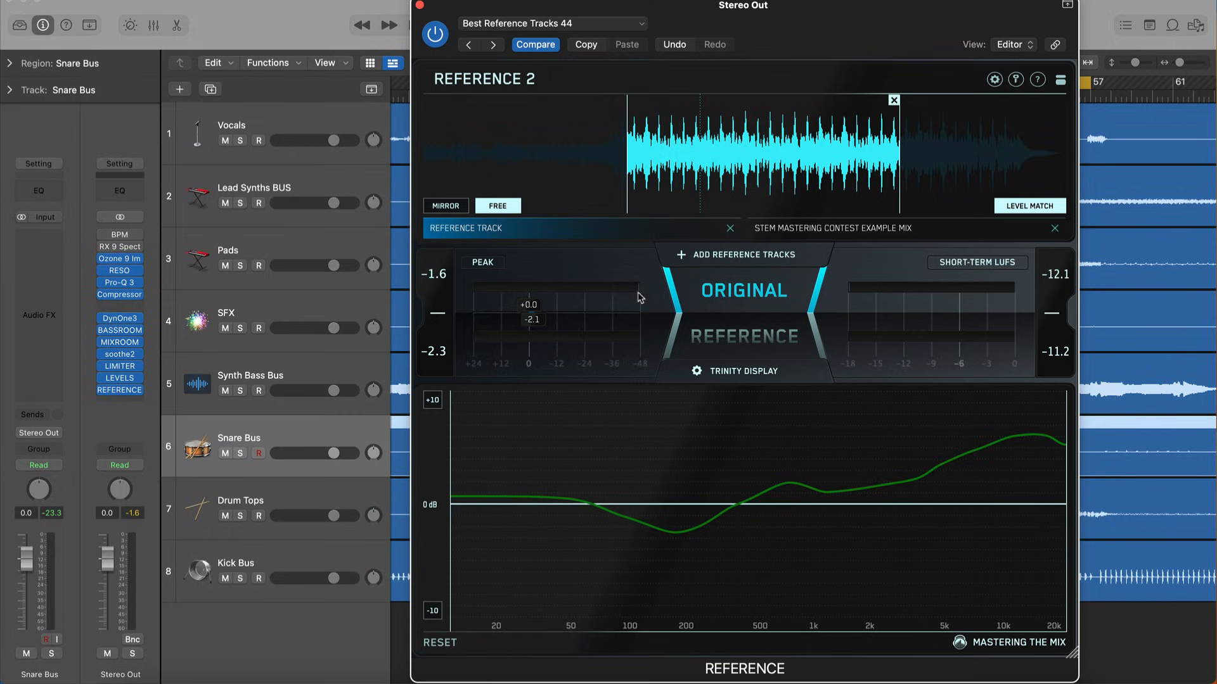
key(space)
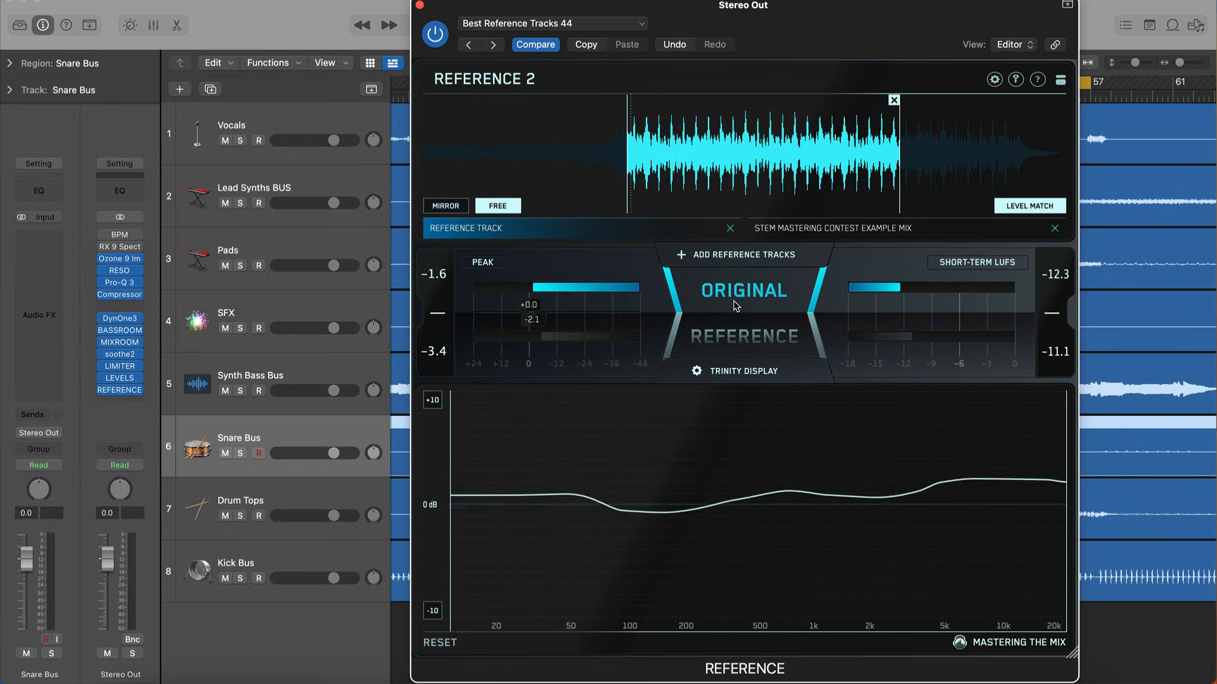
click(733, 301)
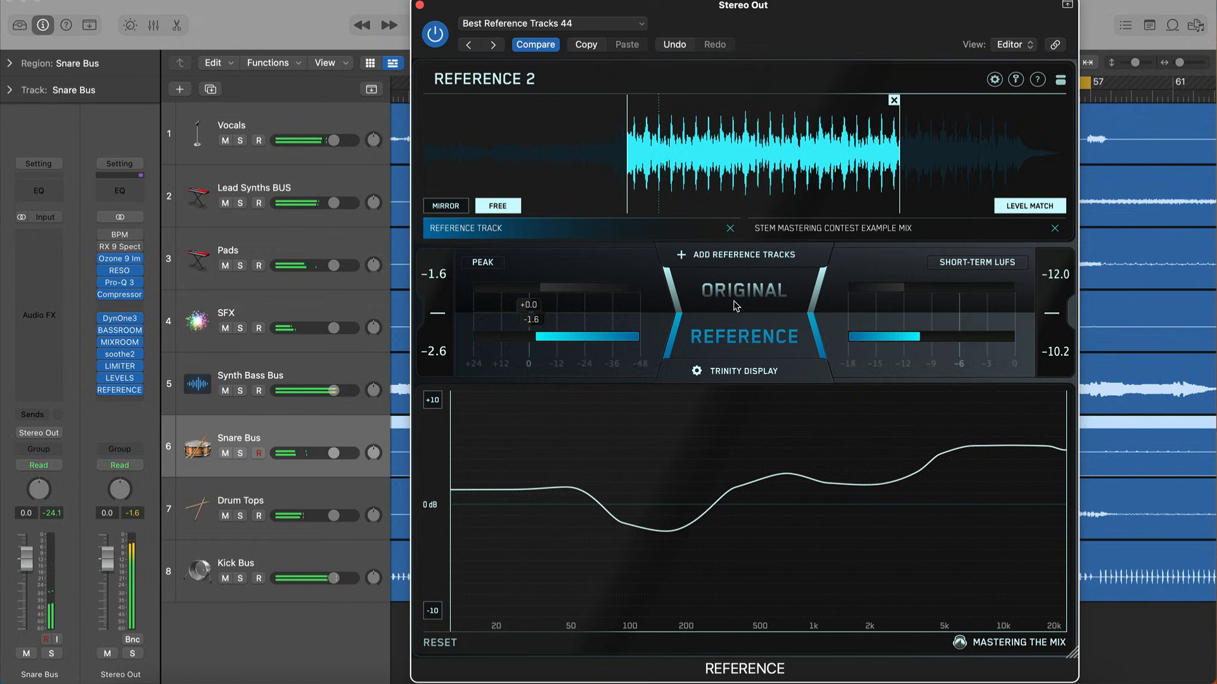
click(733, 306)
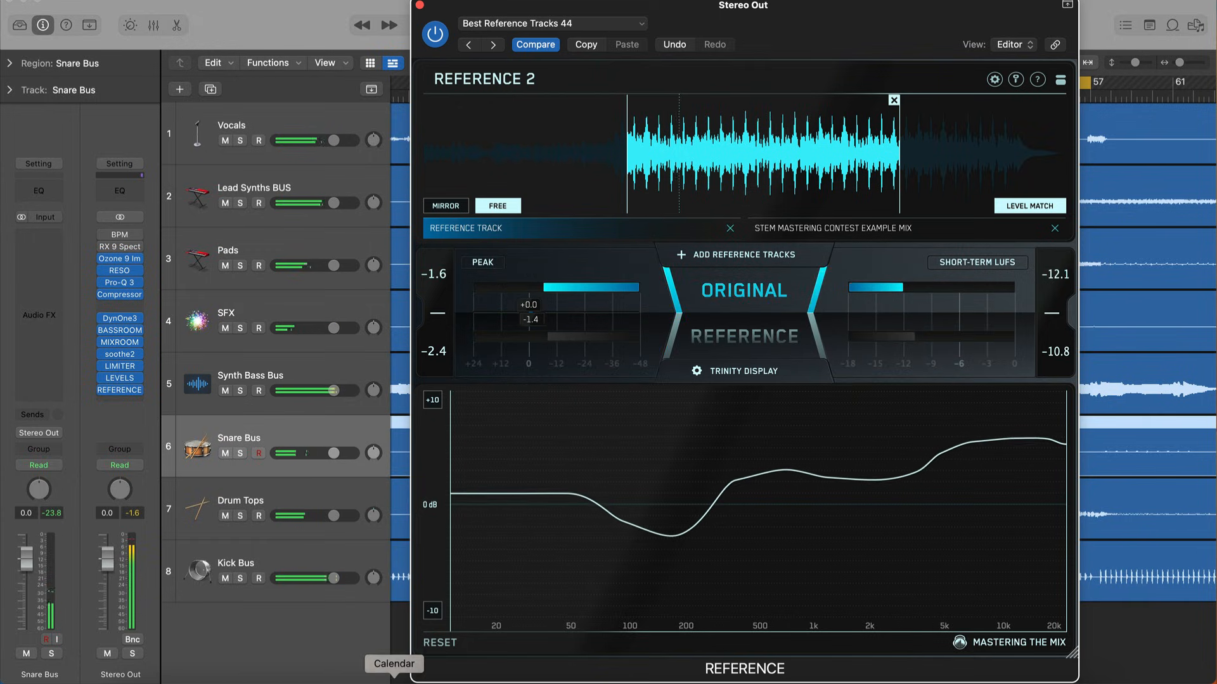
Insert a Gain plug-in on the Snare Bus channel and raise its gain to +15.6 dB
click(399, 570)
click(38, 236)
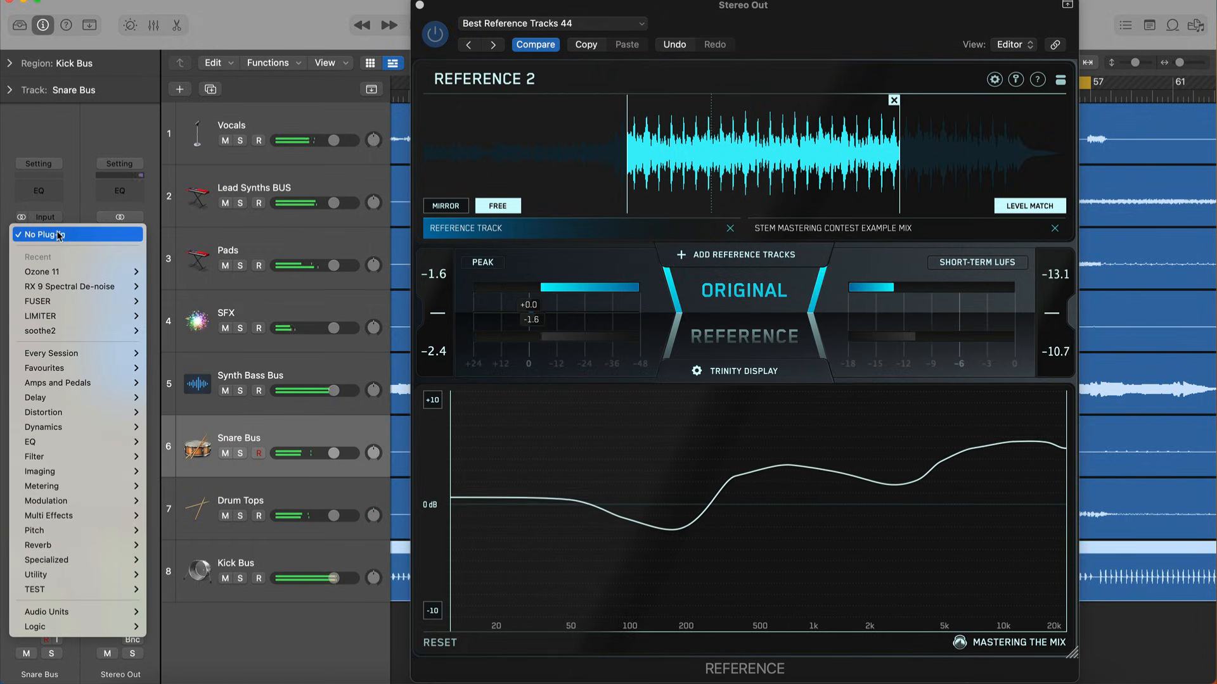
mouse_move(93, 575)
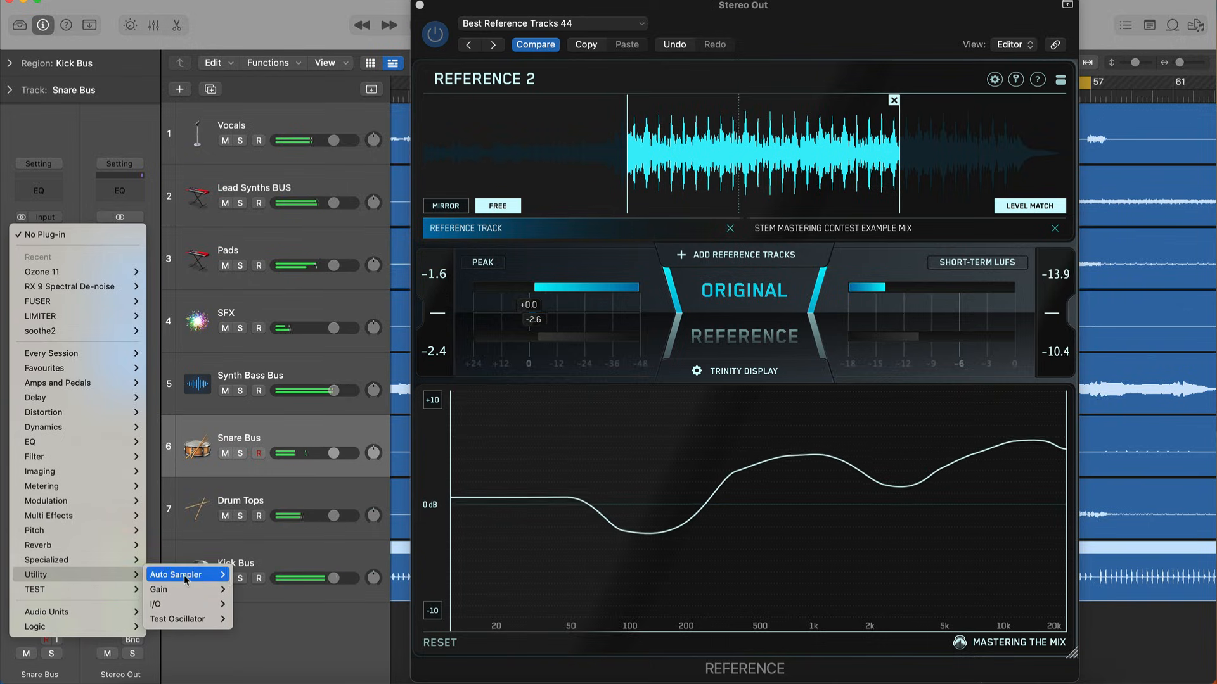
mouse_move(177, 589)
click(247, 591)
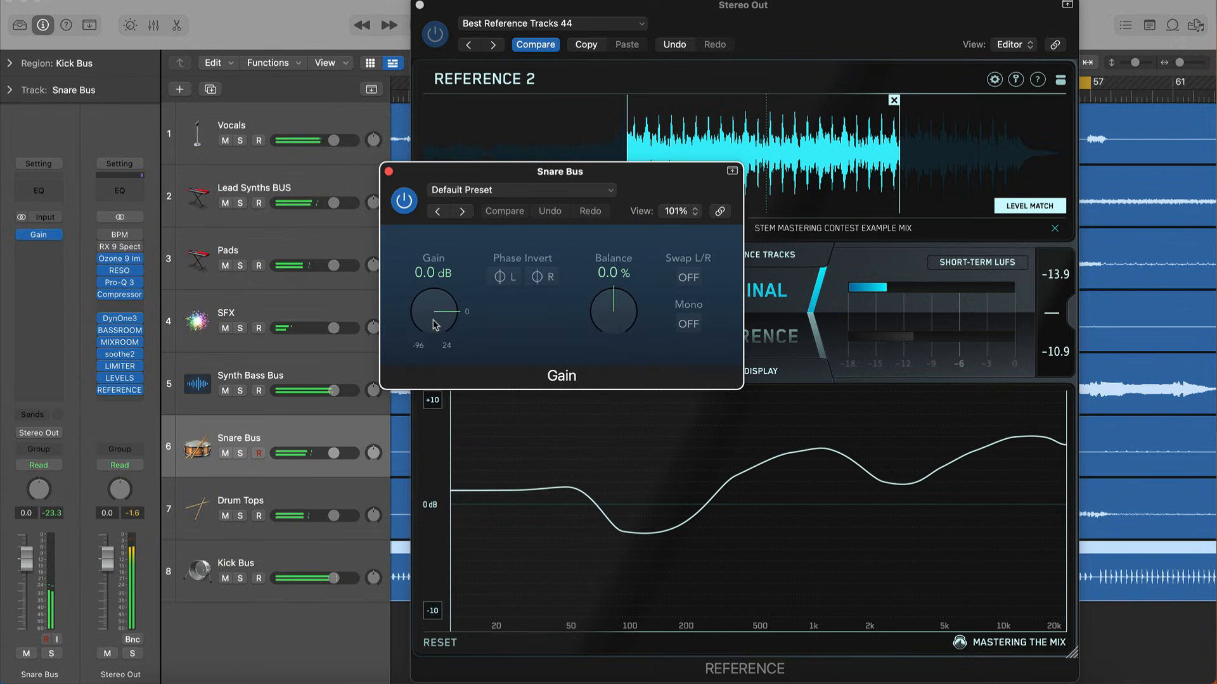
drag(434, 320, 436, 303)
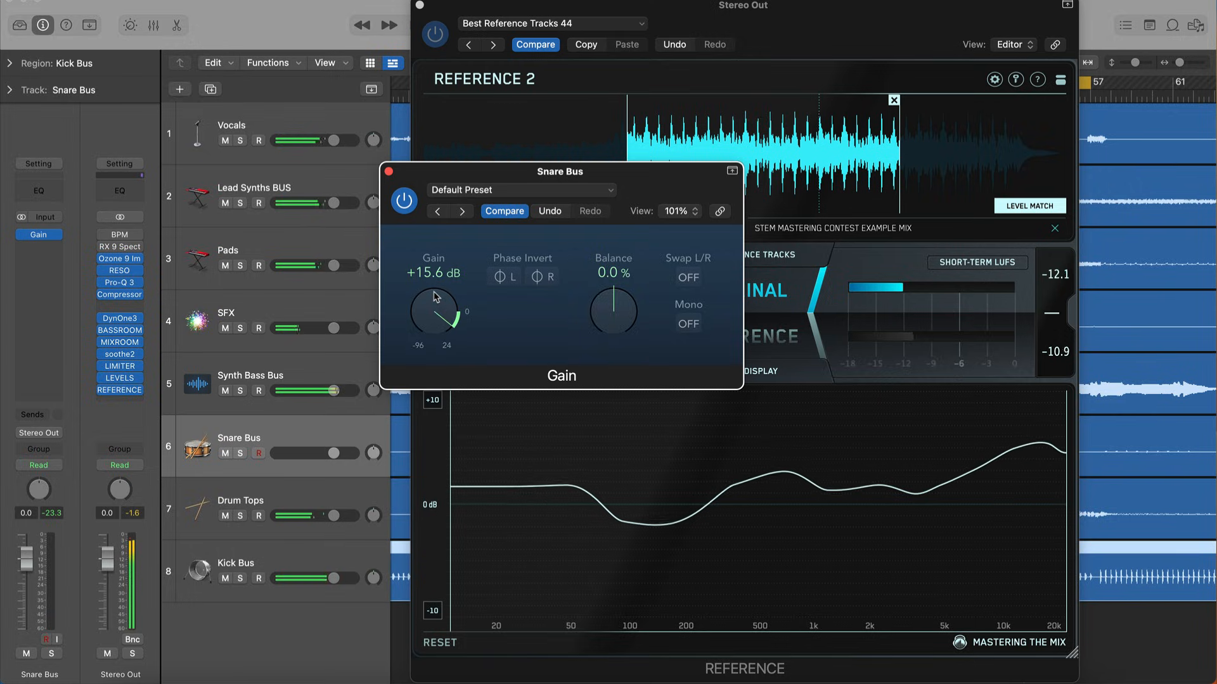
Select the Kick Bus track and close the REFERENCE and Gain plug-in windows
click(249, 563)
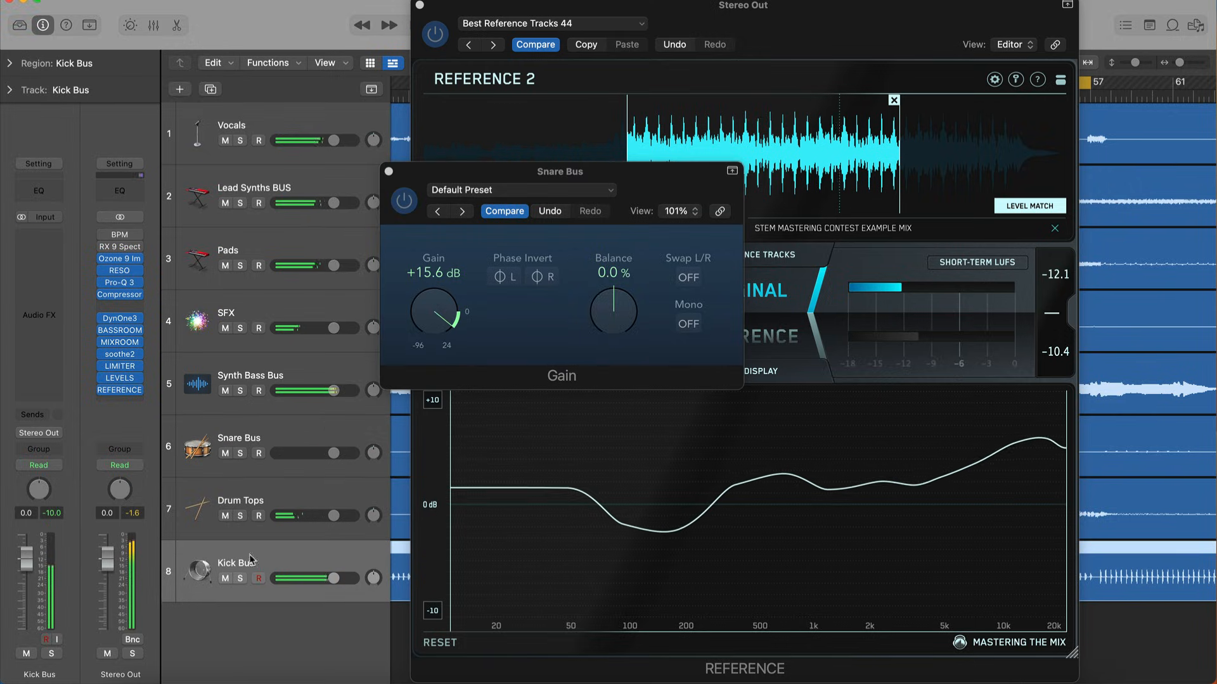
click(420, 5)
click(388, 171)
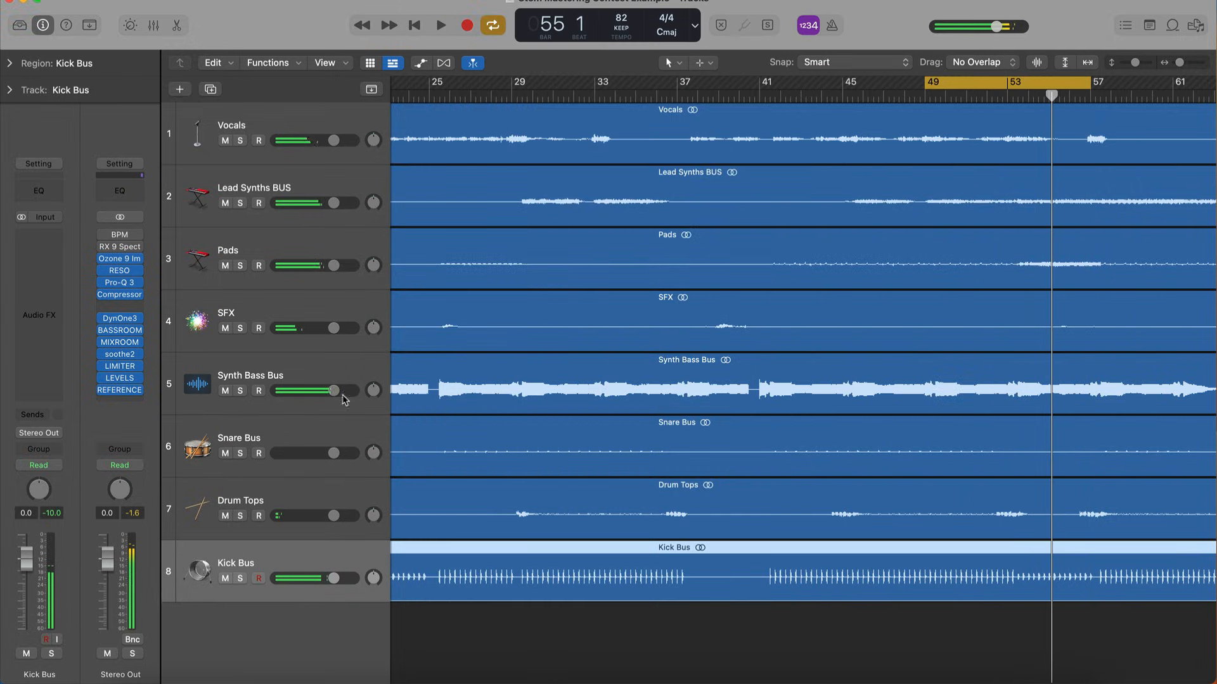
In the Mixer, move the Gain plug-in from the Snare Bus to the Kick Bus and open it with gain at 0.0 dB
key(x)
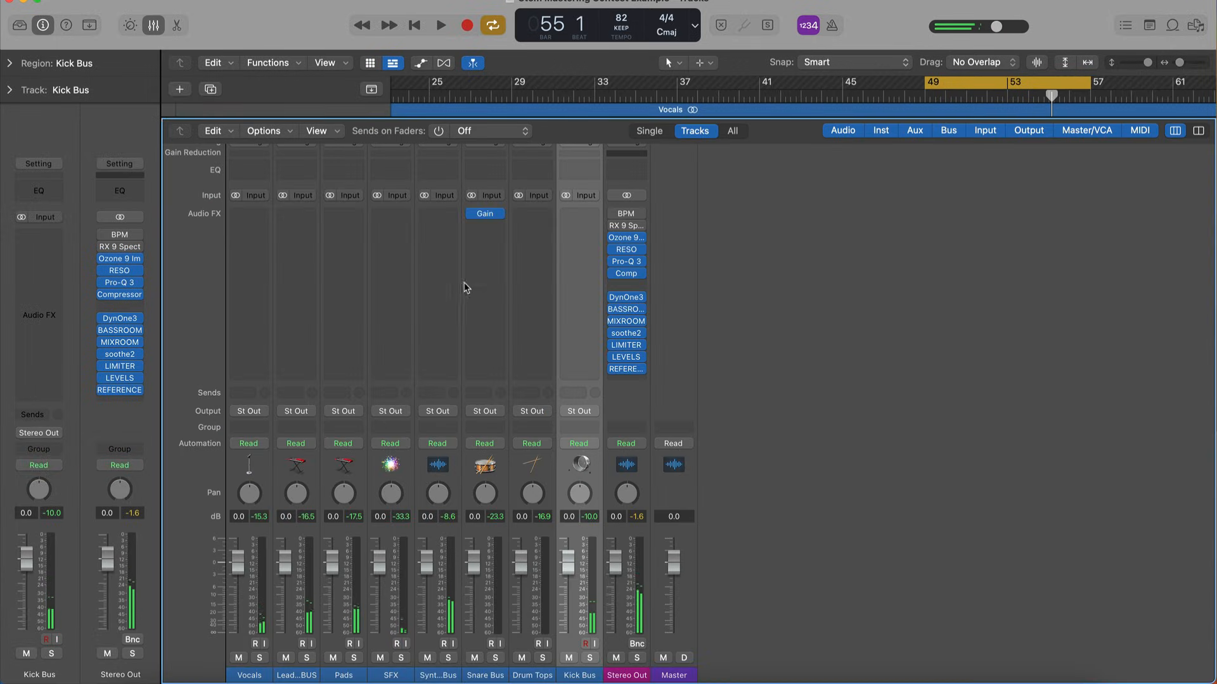
mouse_move(484, 214)
drag(559, 217, 578, 214)
click(579, 214)
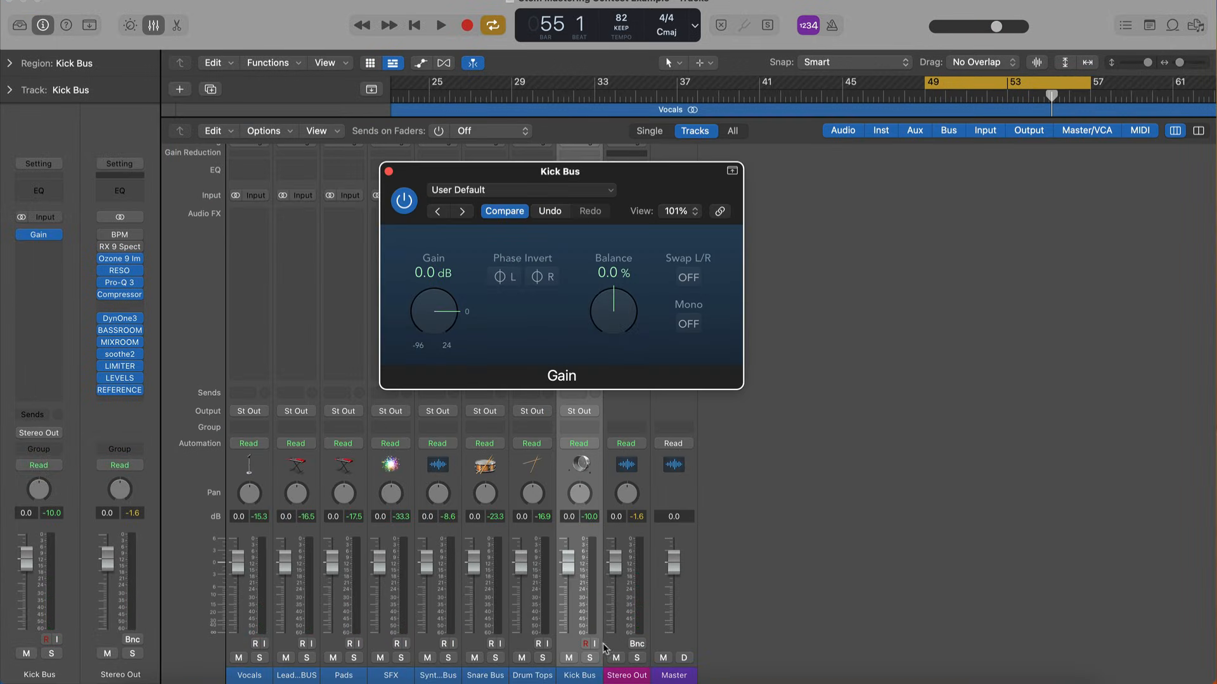
Play the cycle and compare the master with the reference track in REFERENCE, keeping the Kick Bus Gain window open beside it
key(space)
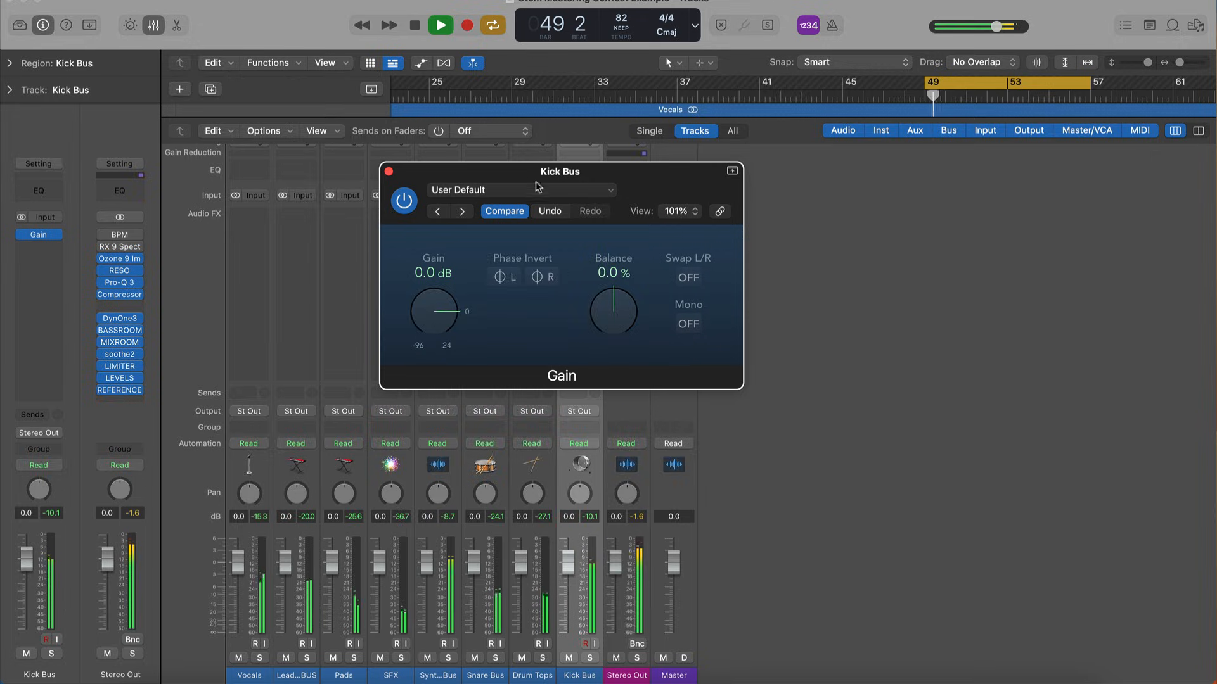
drag(533, 171, 309, 171)
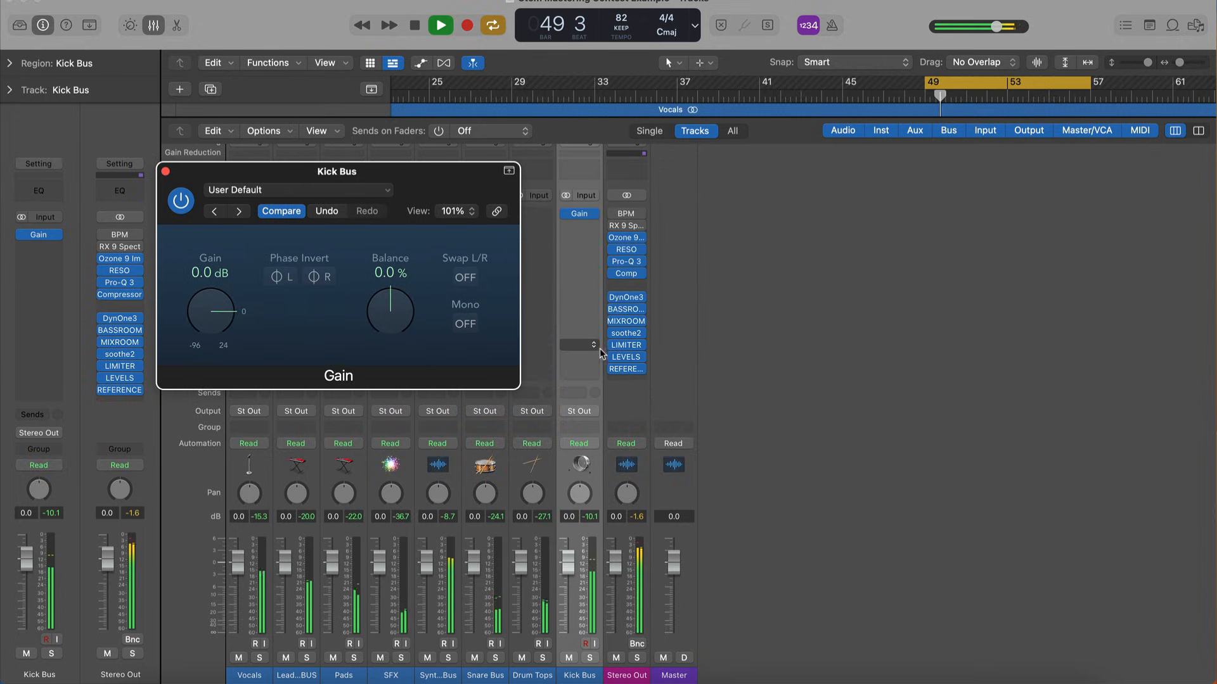
click(628, 372)
click(759, 303)
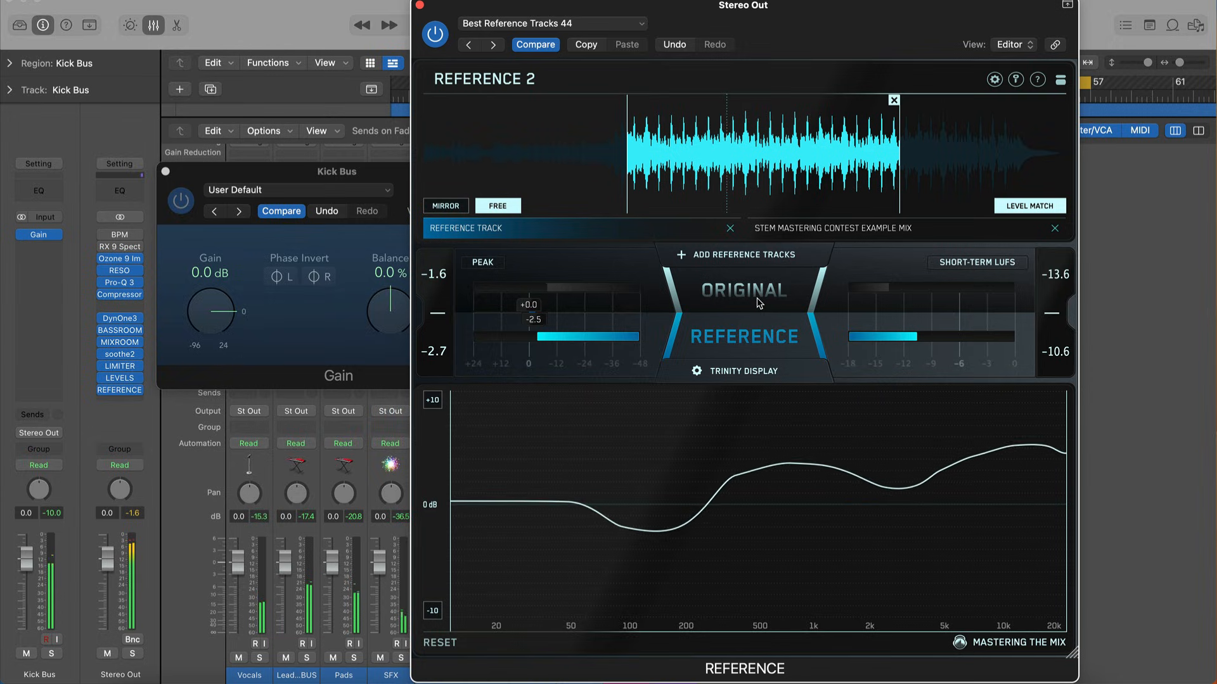
click(758, 303)
Raise the Kick Bus gain to about +4.7 dB and compare the master with the reference track
click(211, 310)
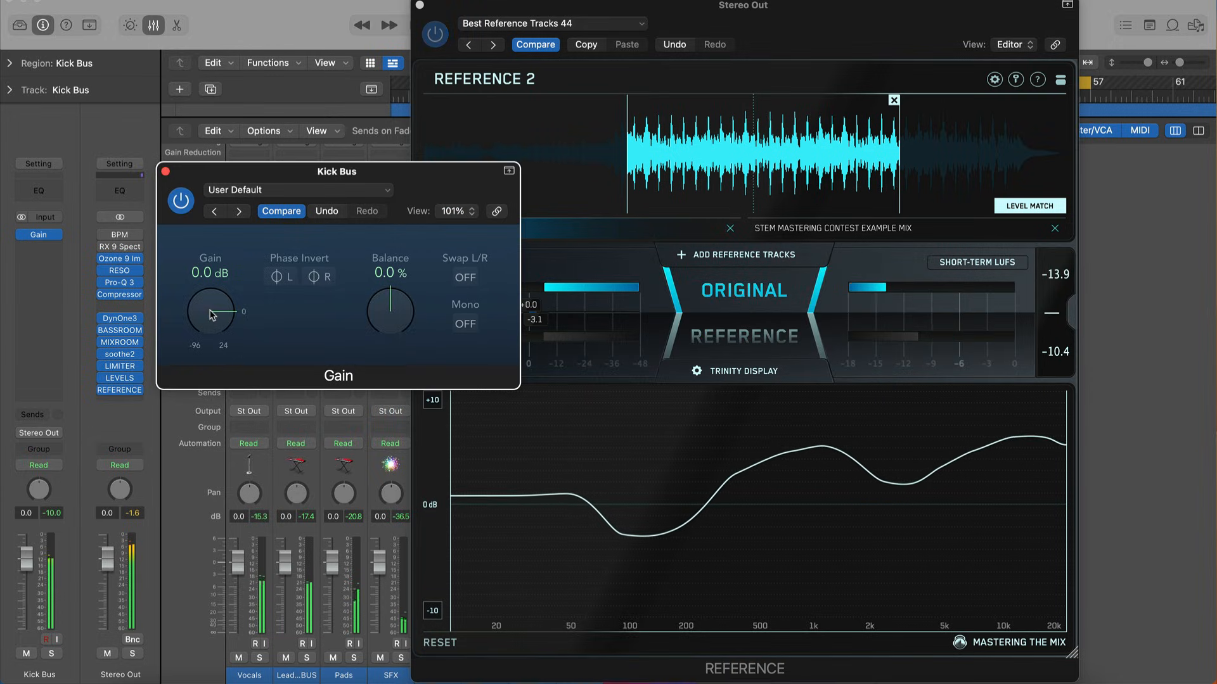
drag(211, 310, 211, 309)
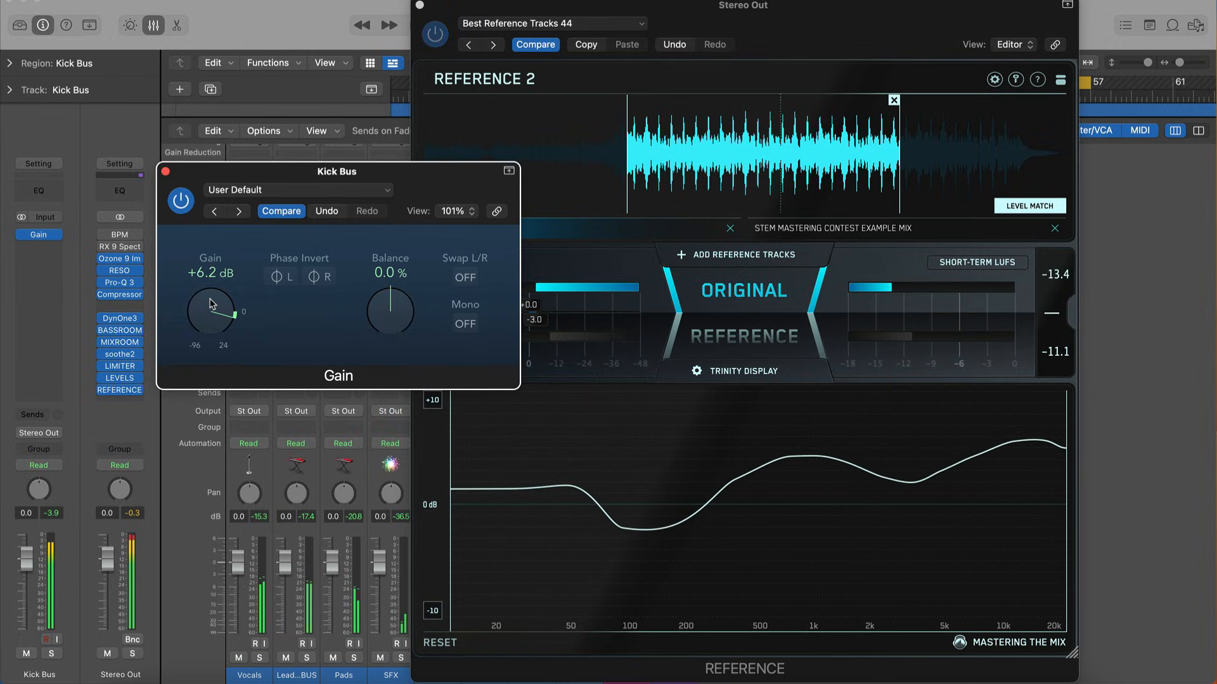
click(709, 308)
click(709, 308)
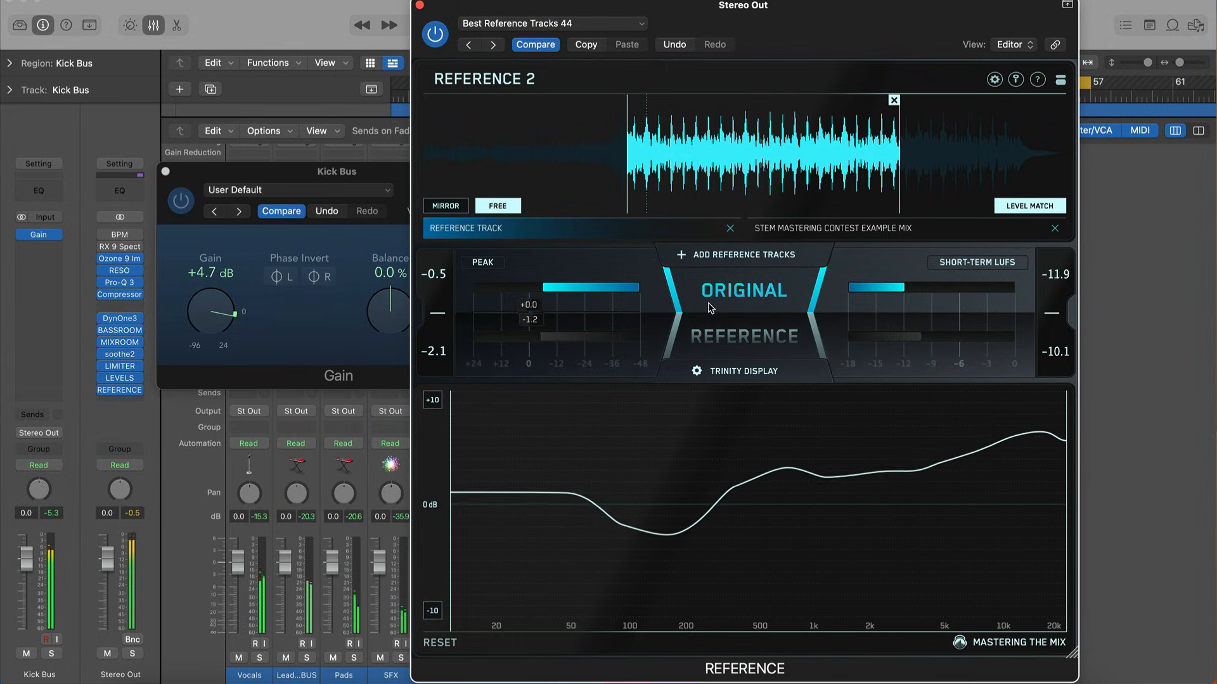
Compare the master with the reference track in REFERENCE, and set the Kick Bus gain to +3.5 dB
click(709, 308)
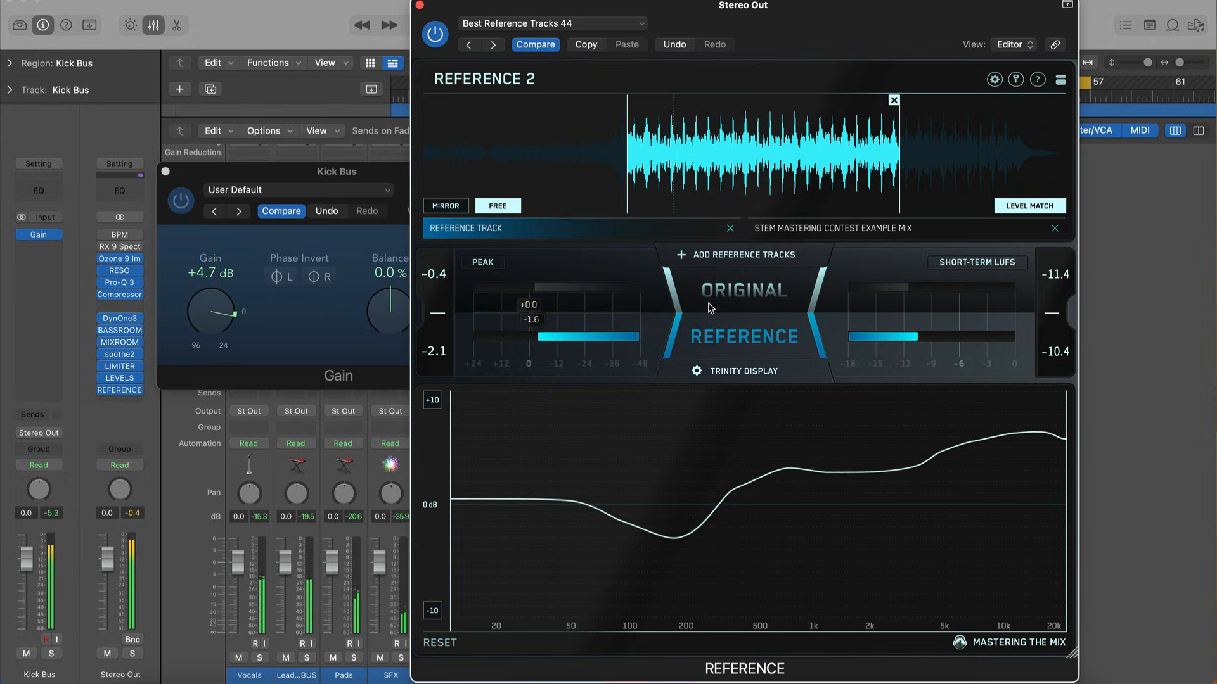
click(709, 308)
click(208, 277)
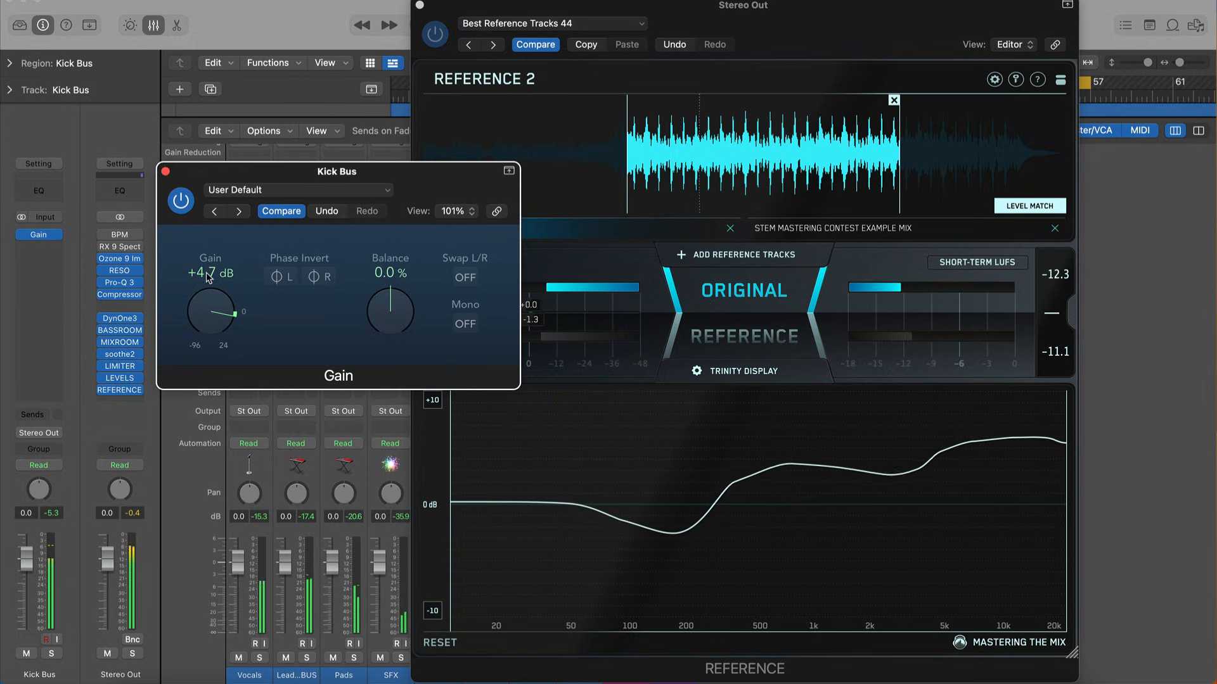
double_click(209, 274)
text(3.5)
key(Return)
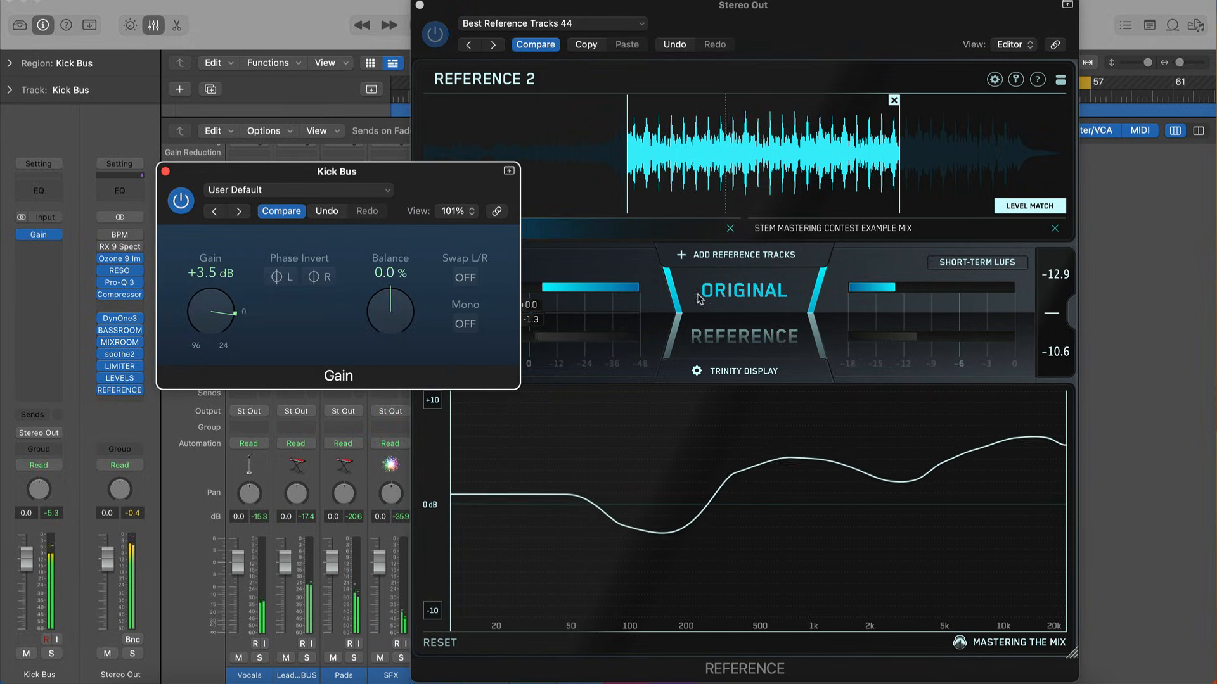
Check the adjusted kick level against the reference track and close the Kick Bus Gain window
click(746, 313)
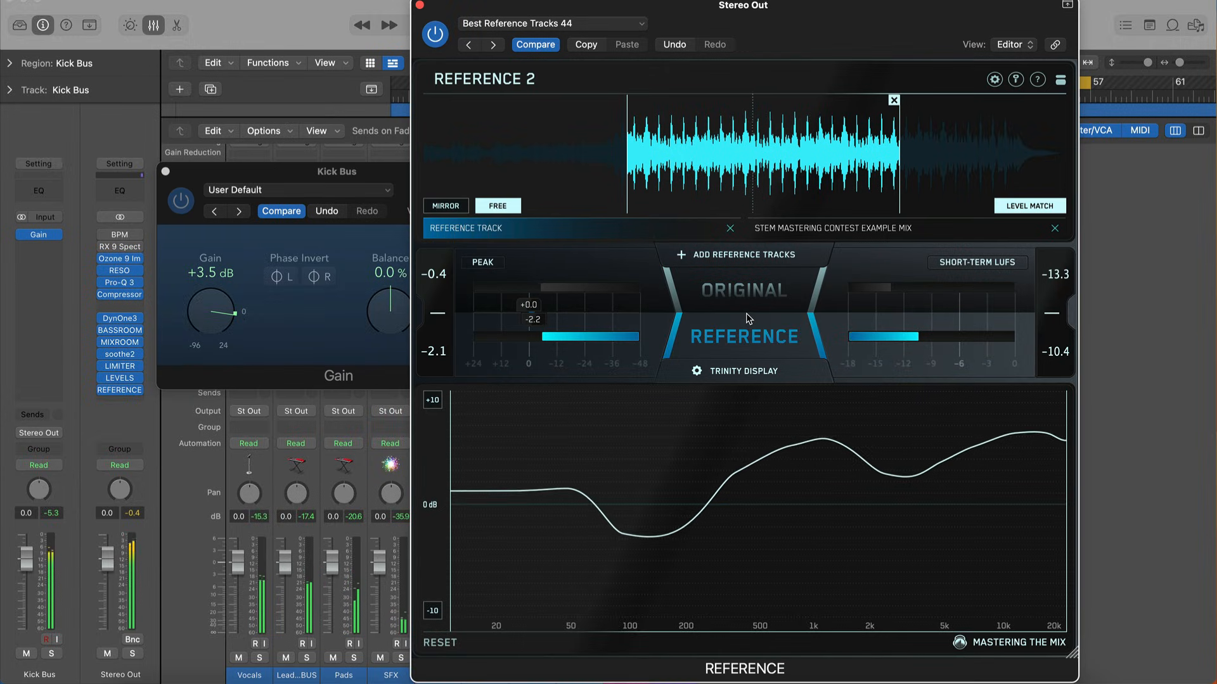
click(746, 313)
click(165, 171)
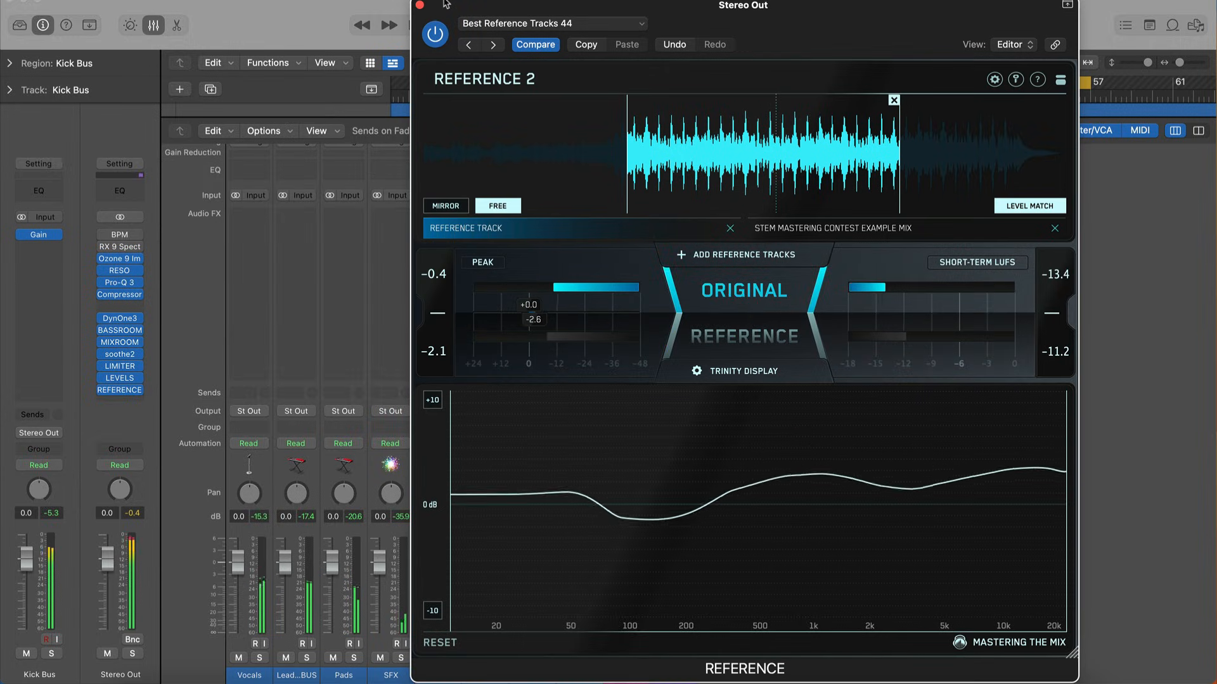
Hide the Mixer, select the Drum Tops track, briefly solo it, and compare the full master with the reference track
key(x)
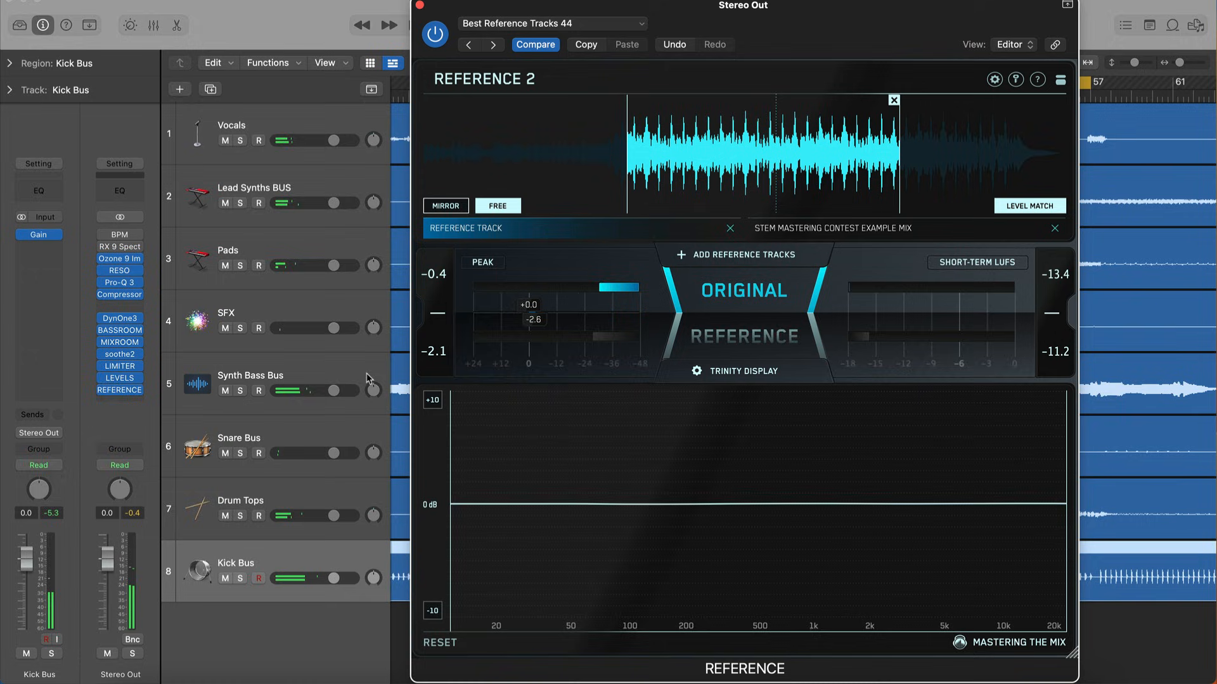
click(263, 498)
click(241, 516)
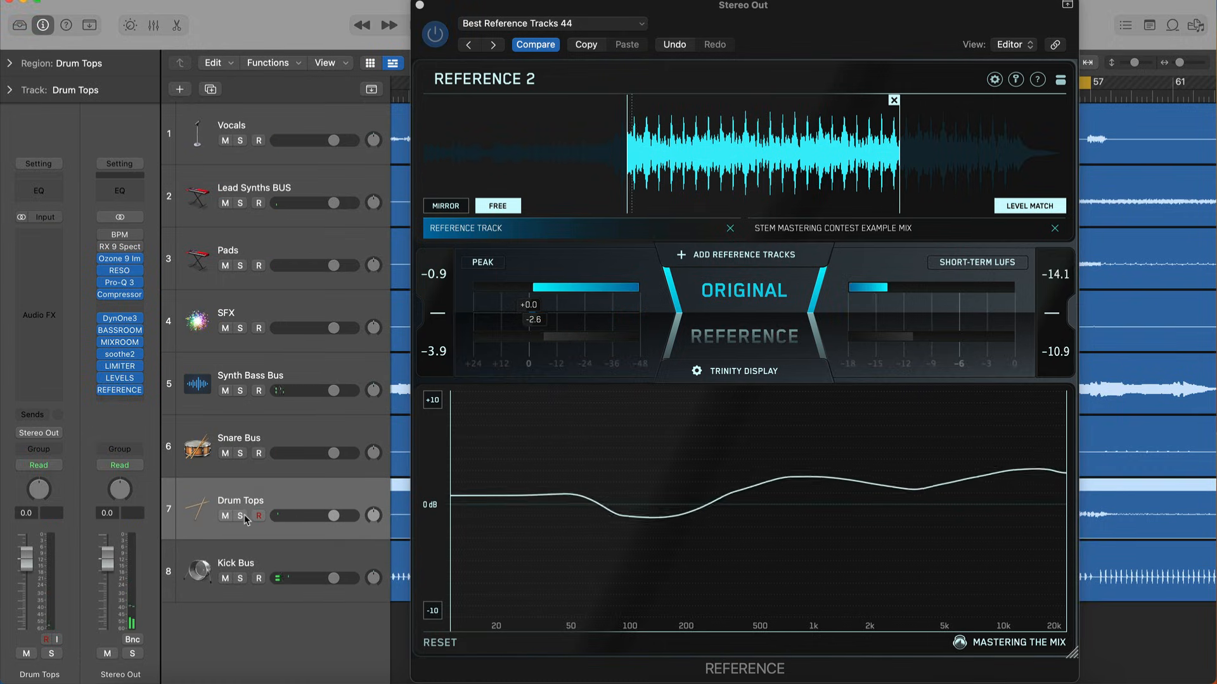
click(240, 515)
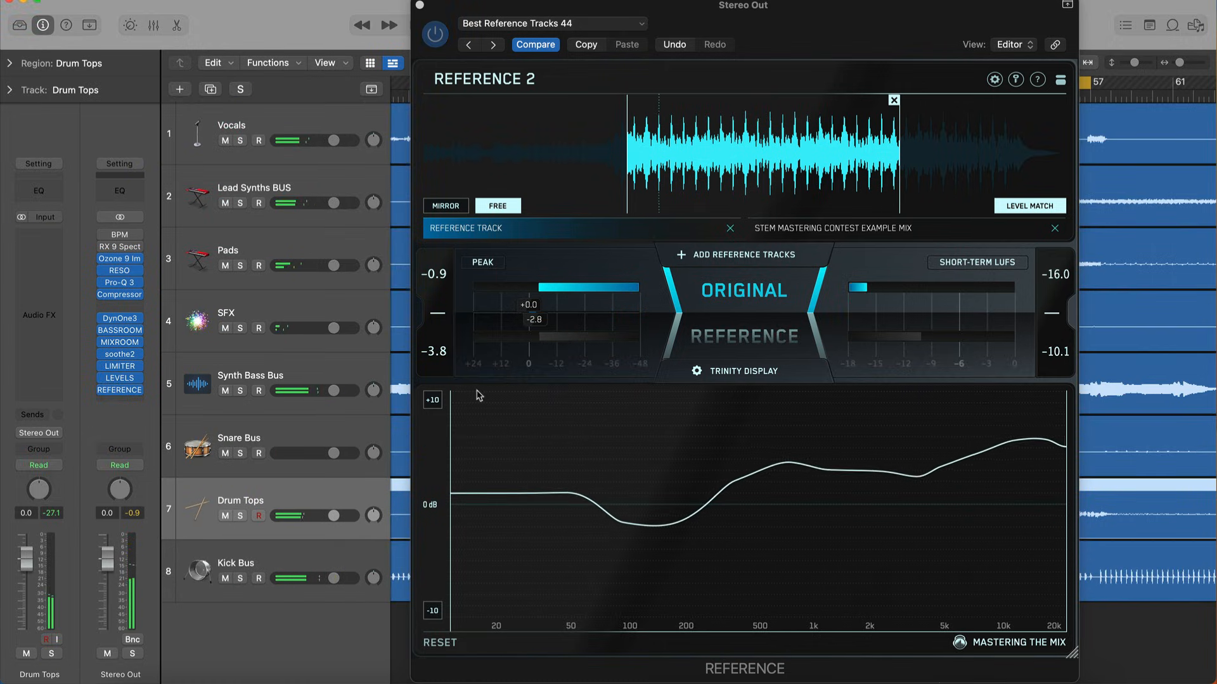
click(732, 313)
click(732, 313)
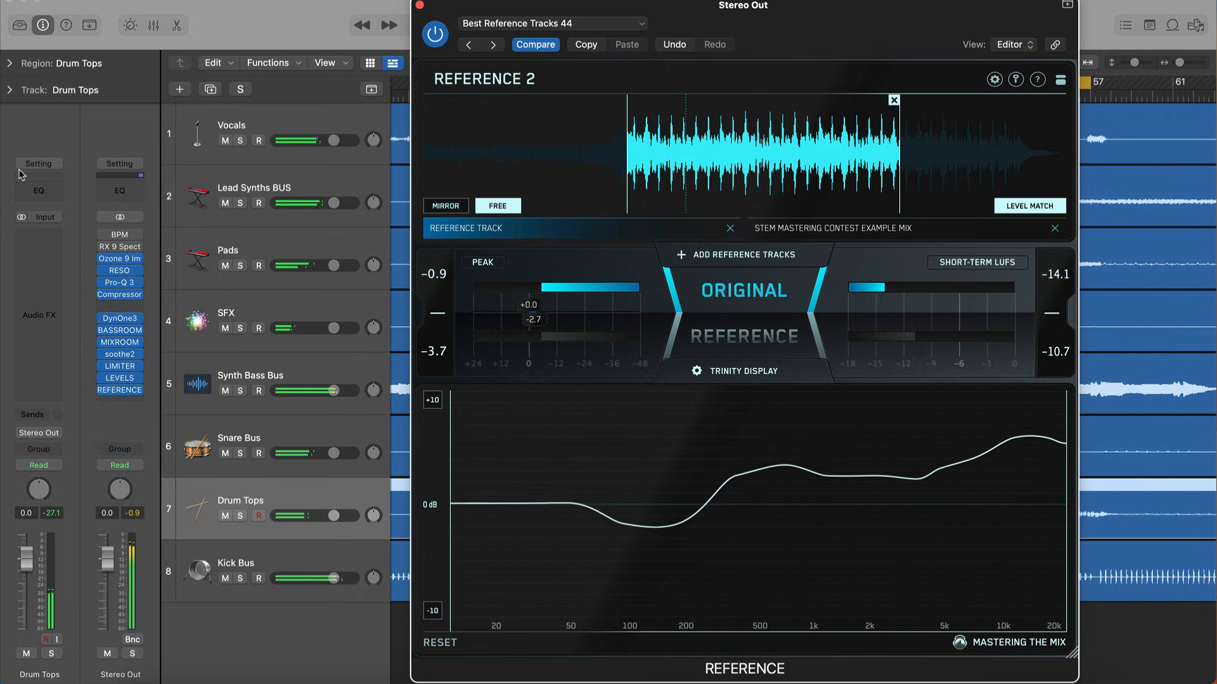
Insert a stereo Gain plug-in on Drum Tops, set its gain to +1.0 dB and close its window
click(38, 234)
mouse_move(114, 268)
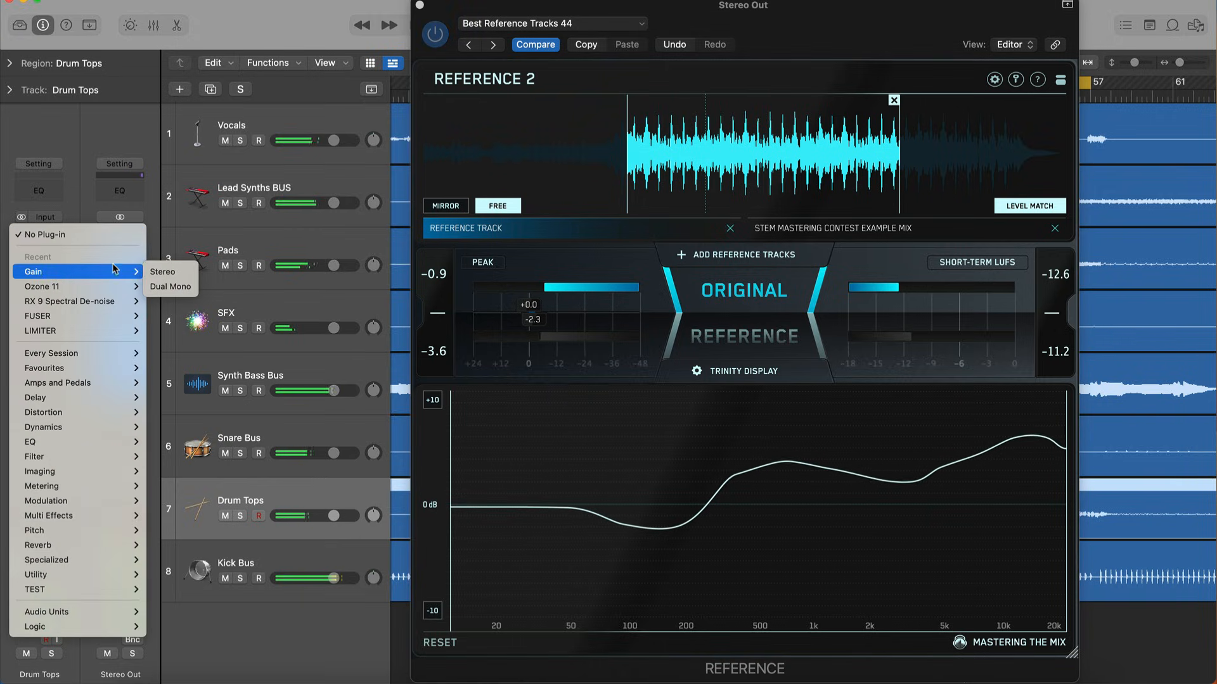
click(163, 271)
text(1)
key(Return)
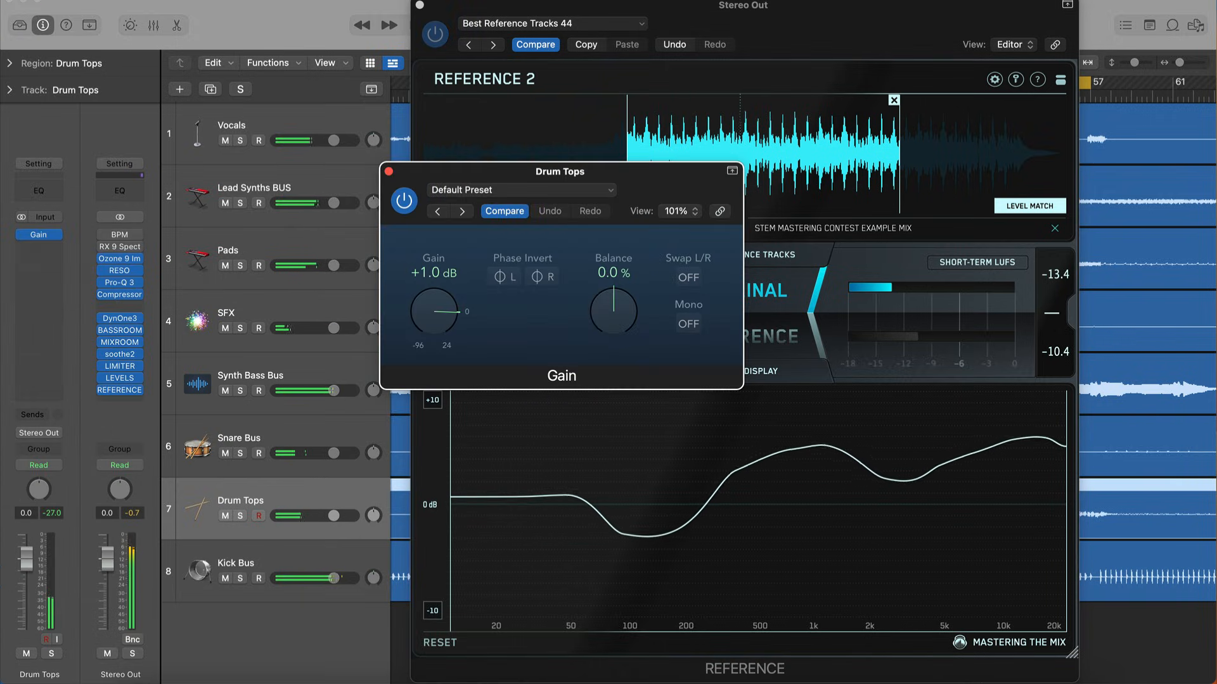
click(389, 172)
Solo the Snare Bus and move the cycle range earlier to about bars 44 to 52, shifting the REFERENCE window aside meanwhile
click(241, 454)
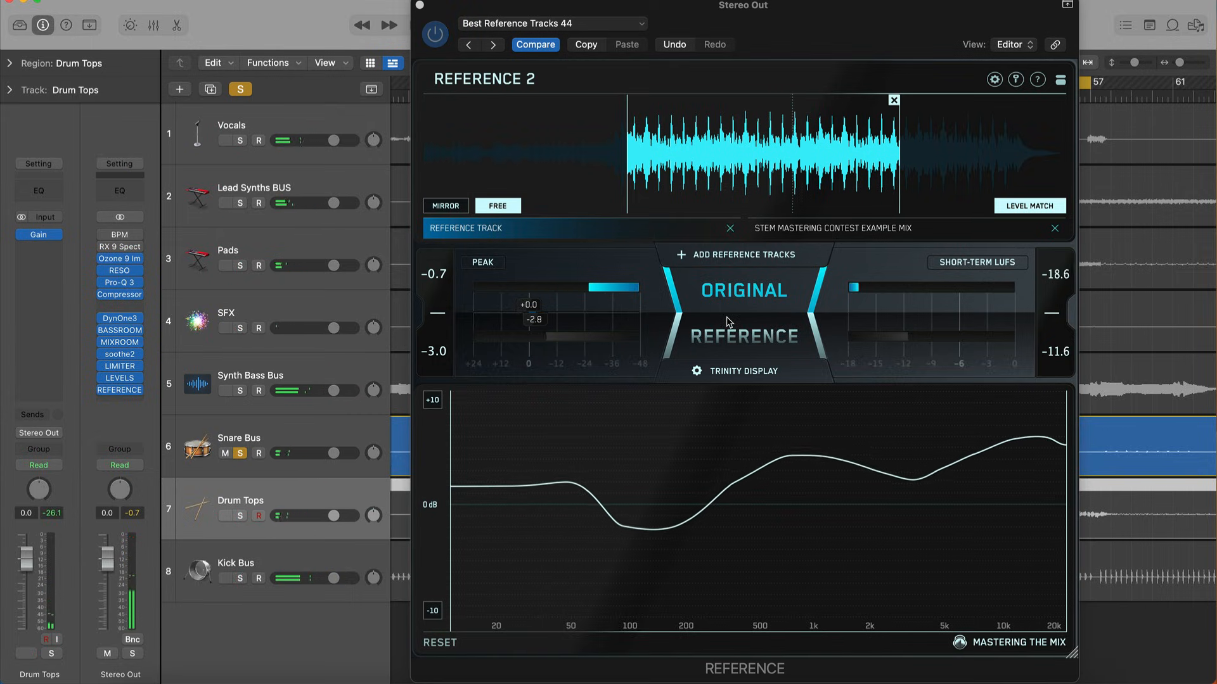
drag(741, 24, 343, 44)
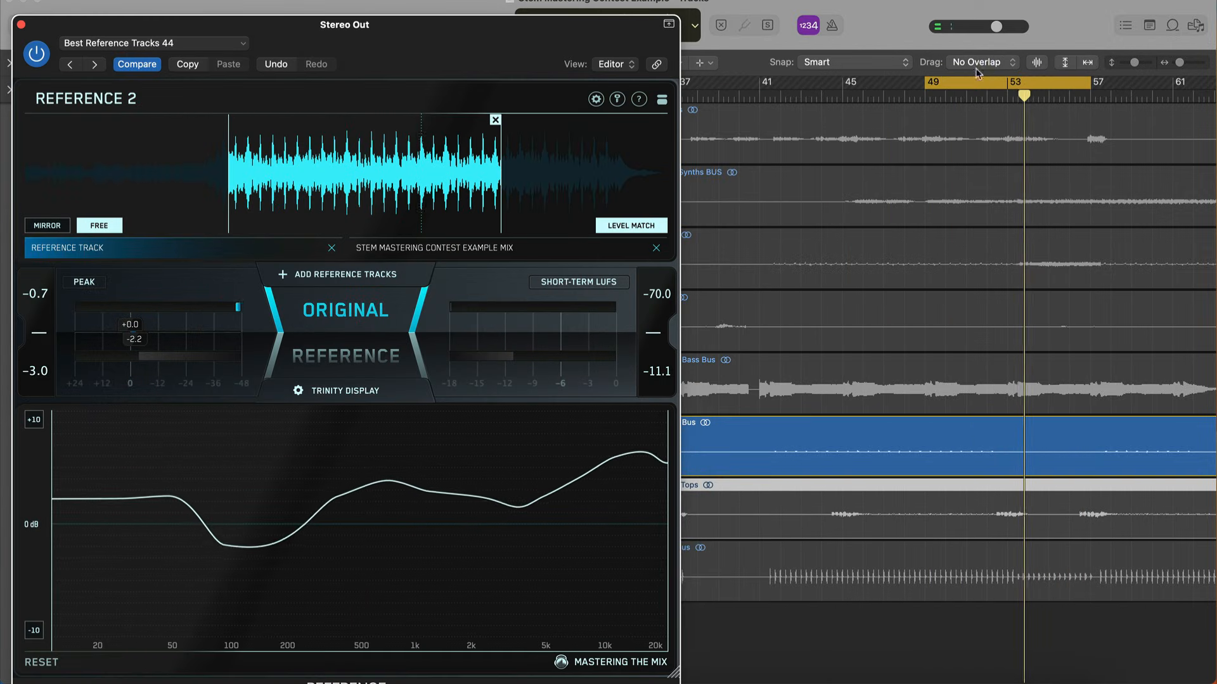
drag(955, 85, 868, 86)
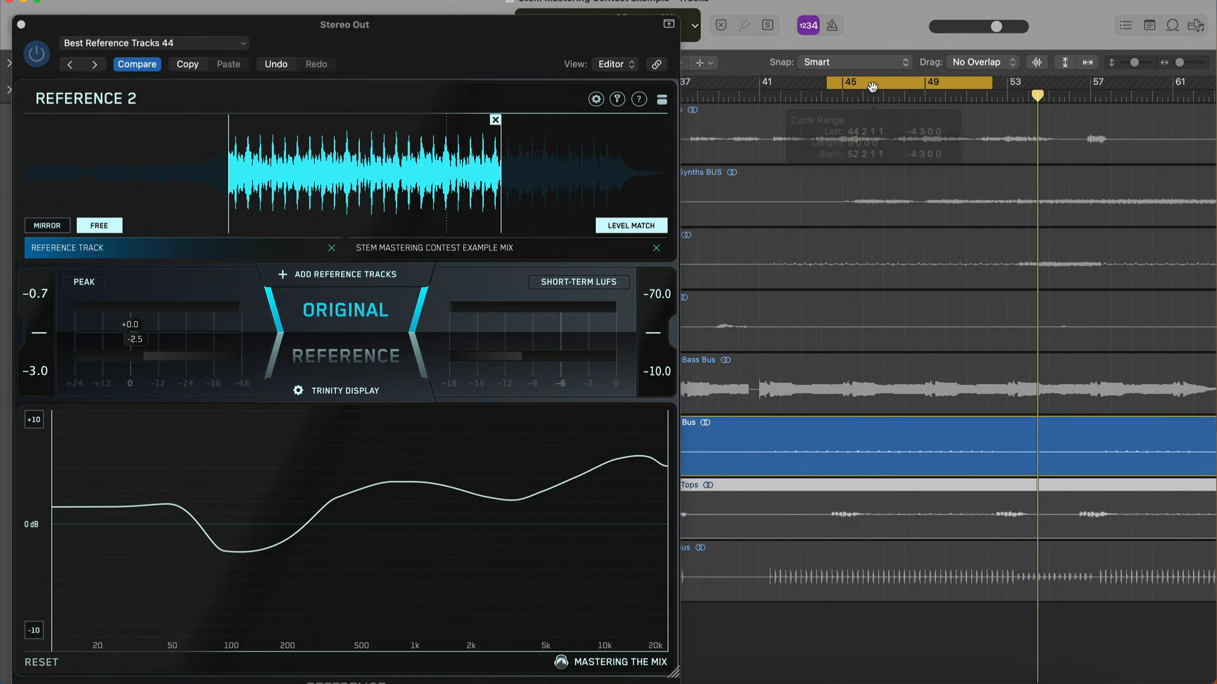
key(space)
drag(377, 32, 863, 31)
Play all tracks unsoloed against the reference track in REFERENCE and open the Drum Tops Gain plug-in
key(super+a)
click(811, 347)
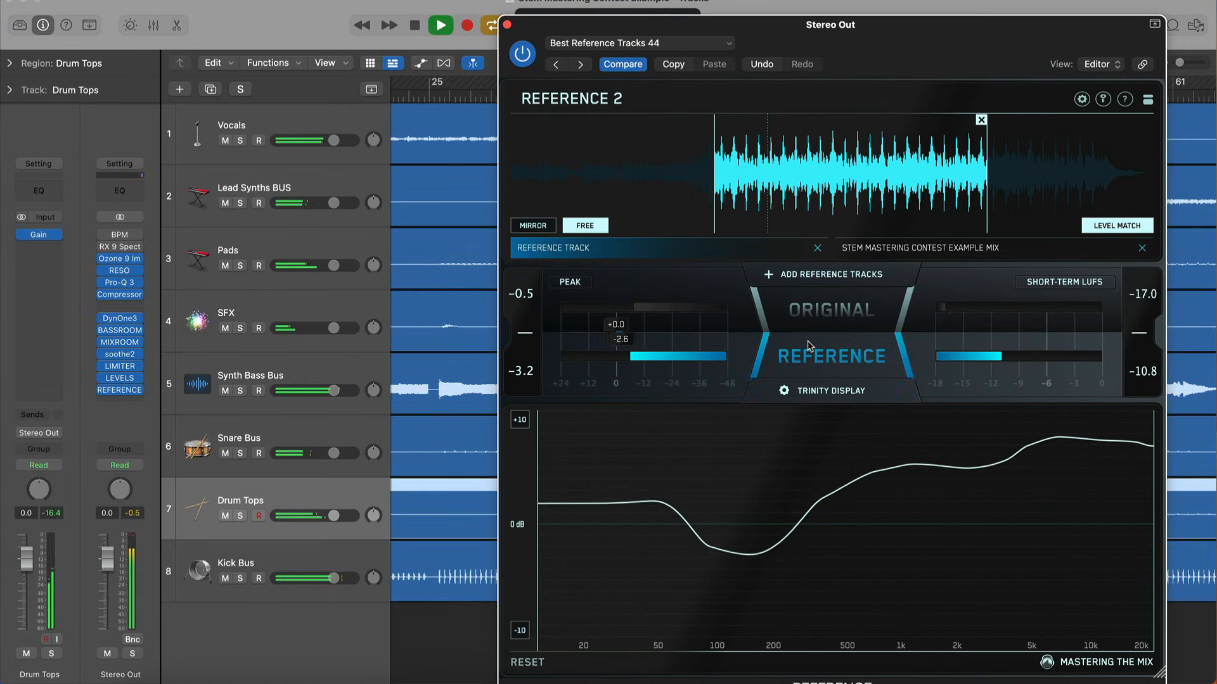
click(808, 345)
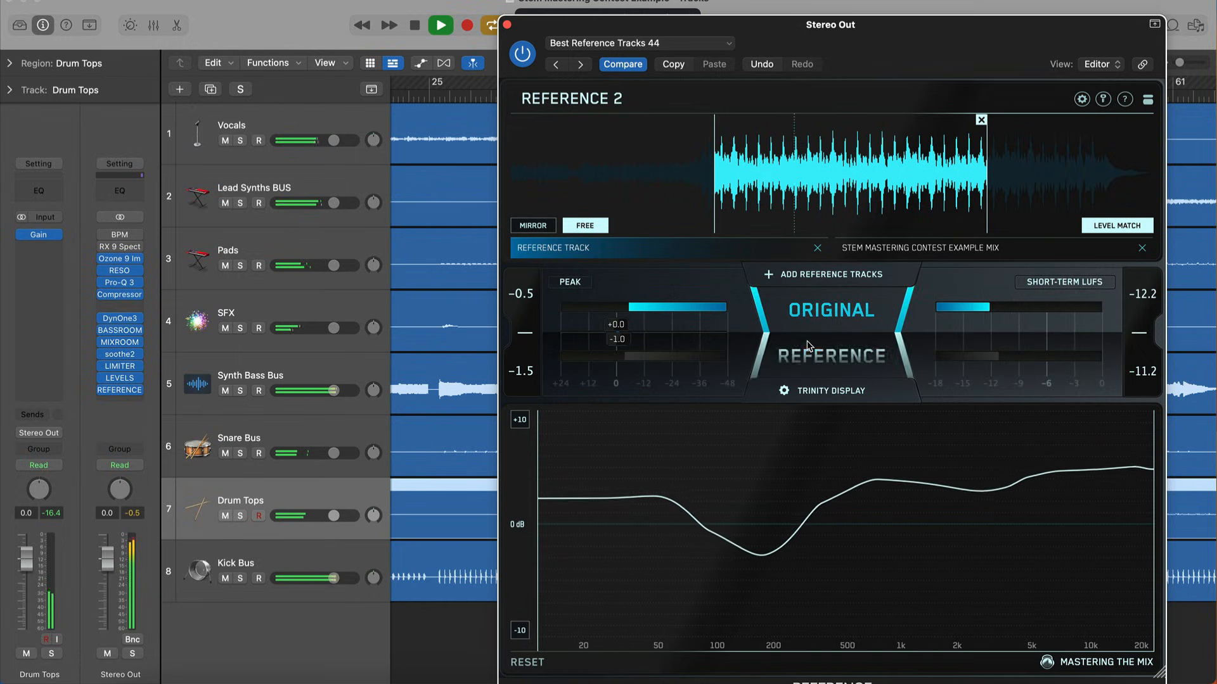
click(39, 234)
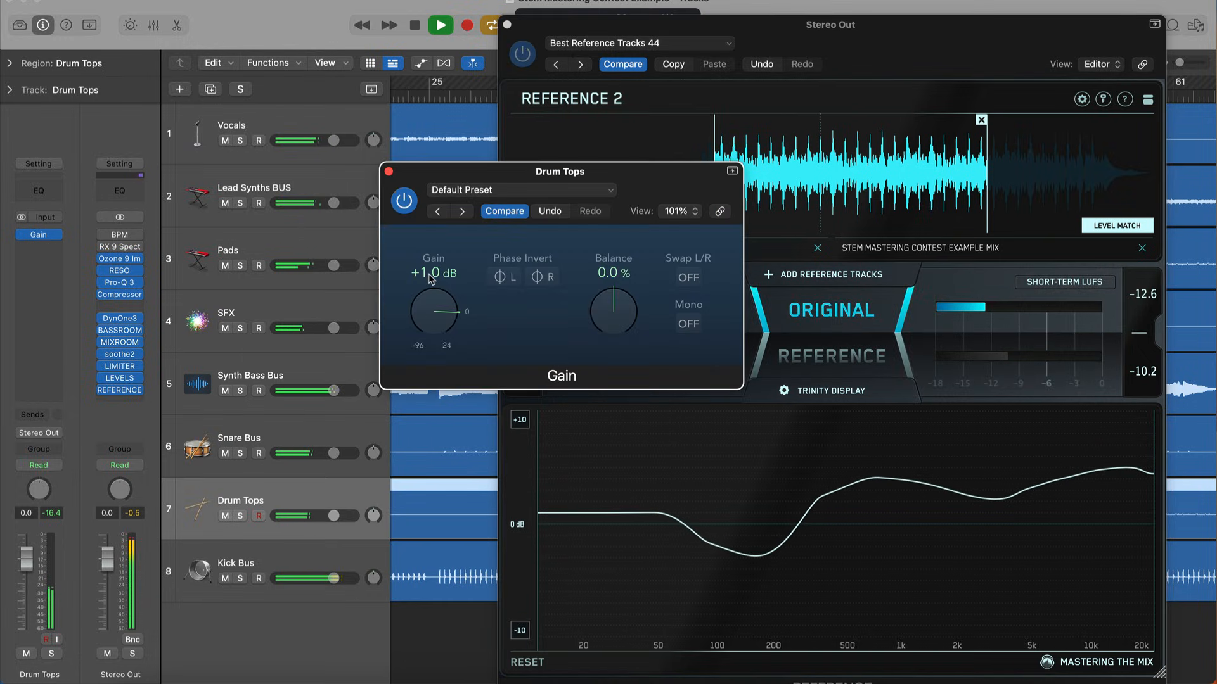
Insert a stereo Gain plug-in on the Snare Bus with gain at +2.0 dB, closing the Drum Tops Gain window
click(249, 446)
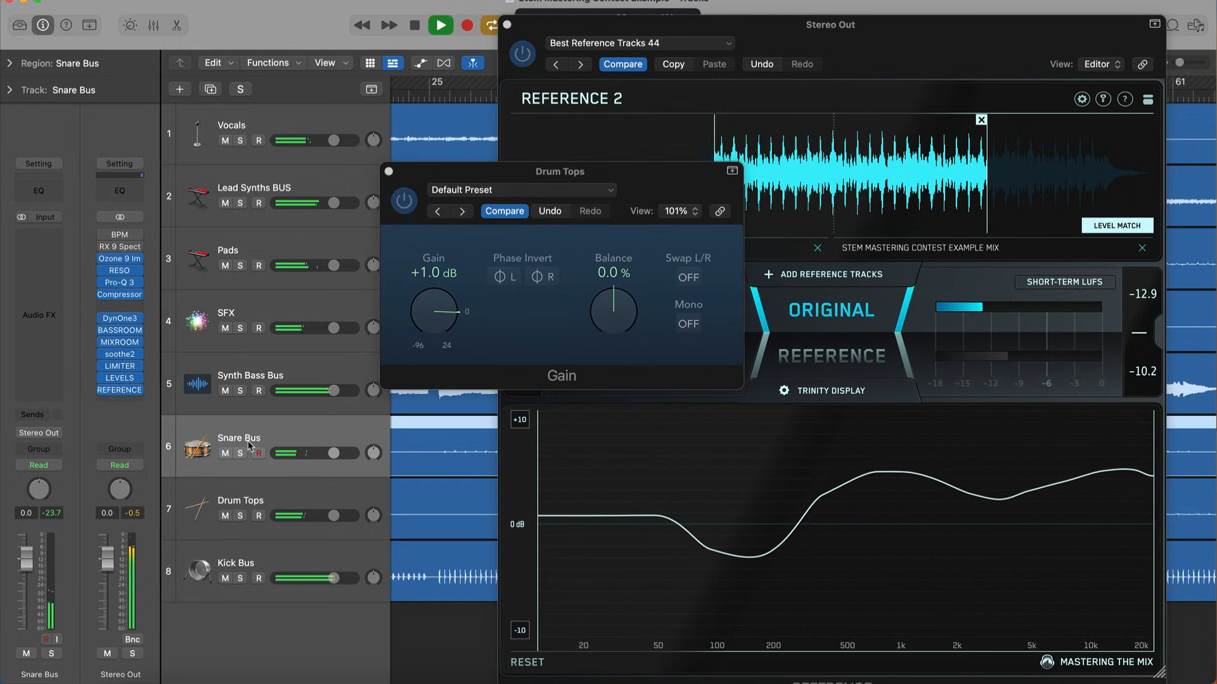
click(55, 249)
mouse_move(55, 274)
click(168, 271)
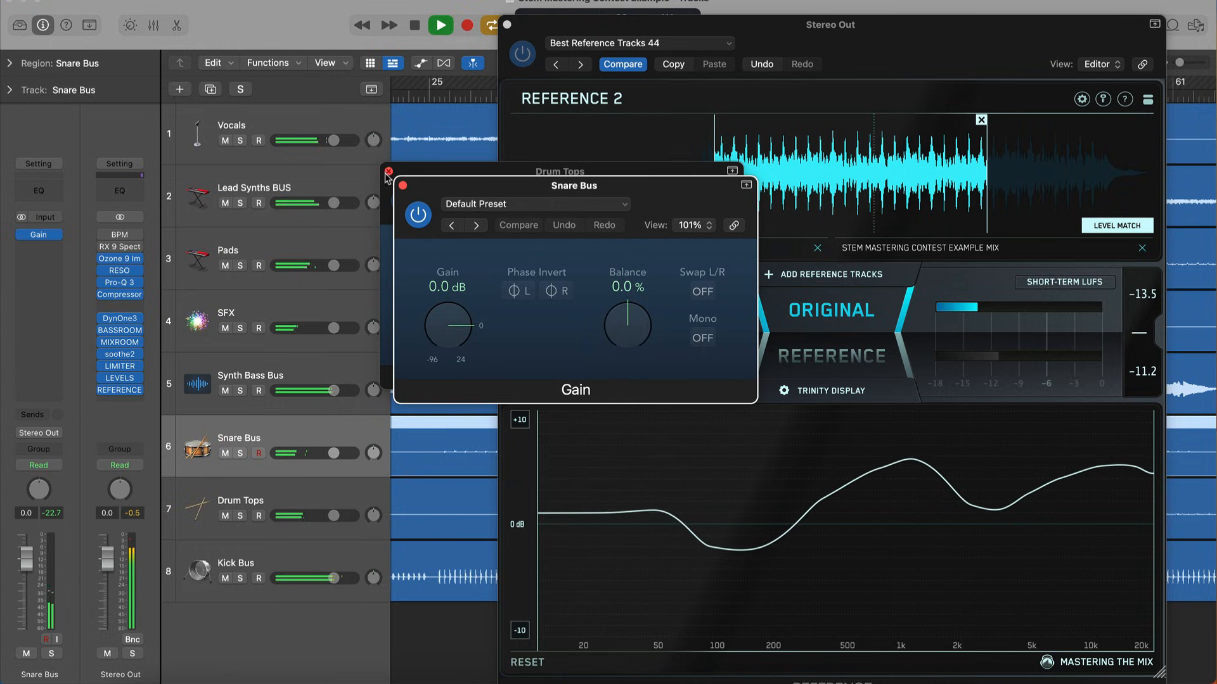
click(387, 172)
double_click(448, 287)
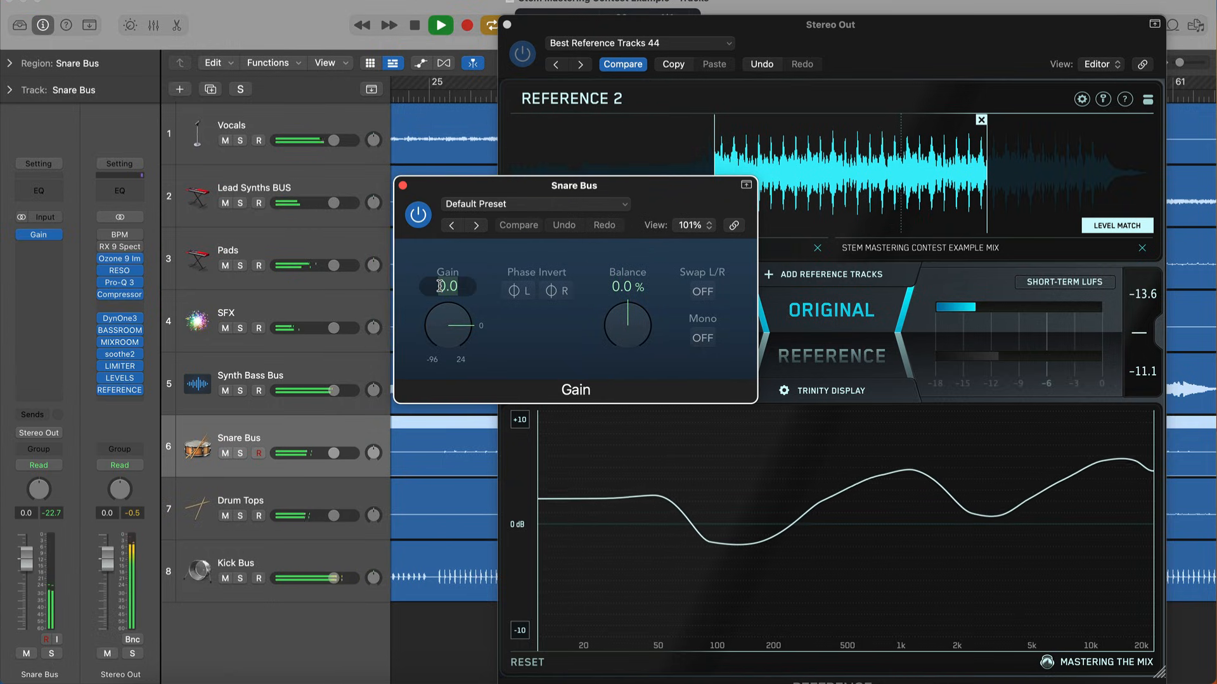
key(Return)
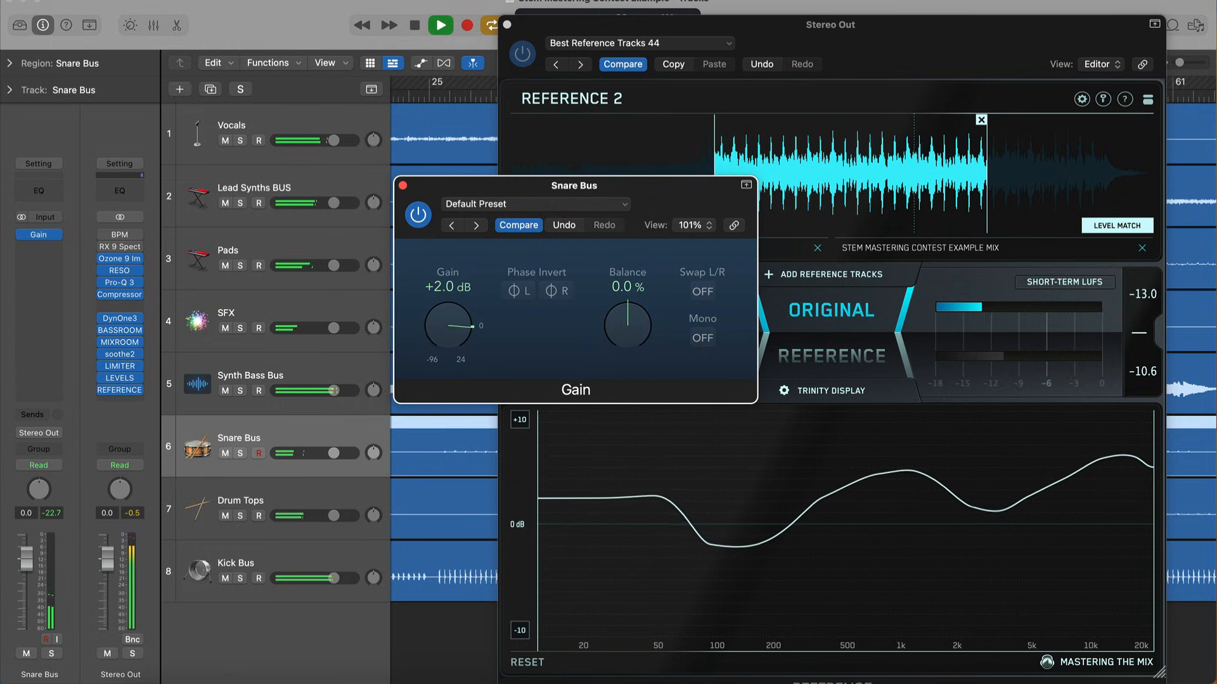
Compare the master with the reference track after the snare boost and close the Snare Bus Gain window
click(828, 331)
click(827, 331)
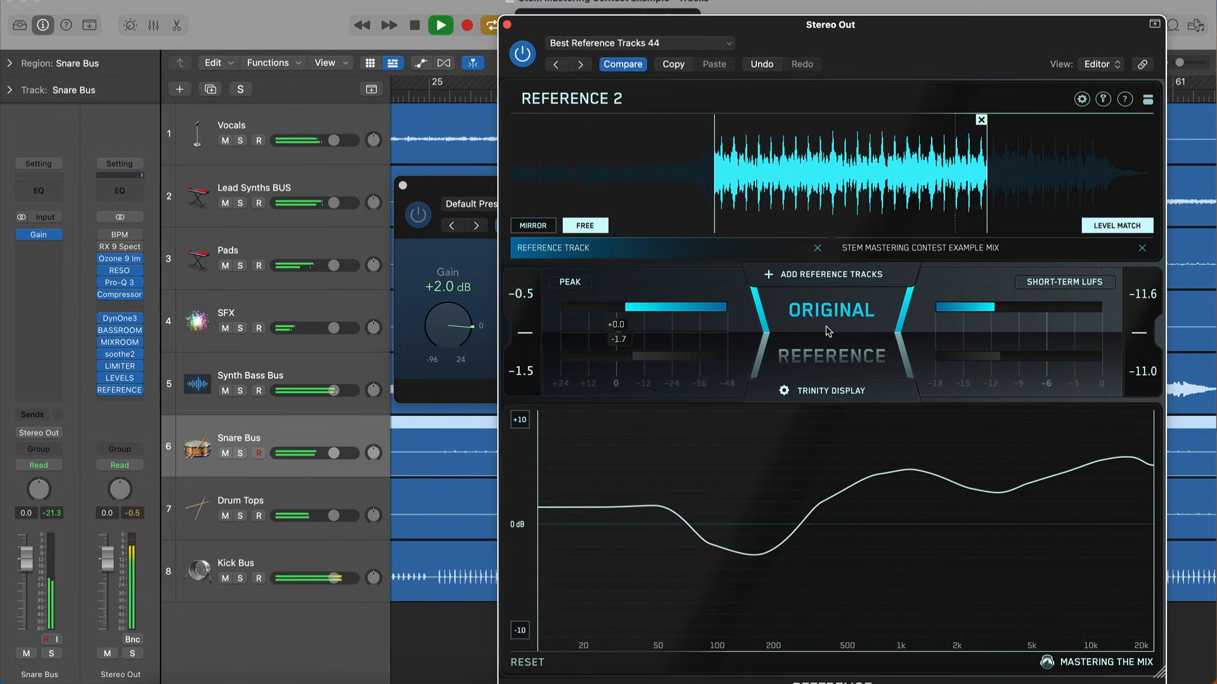
click(401, 181)
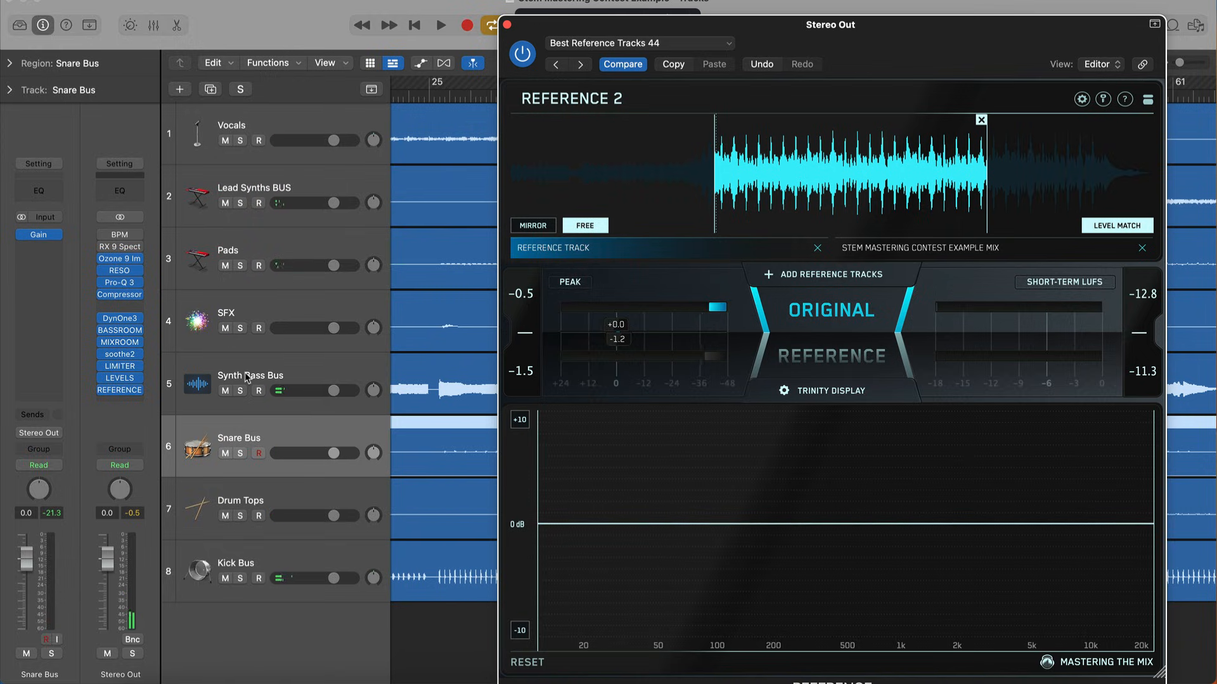
Select the Synth Bass Bus, play the cycle to compare the master with the reference track, and stop playback
click(248, 378)
key(space)
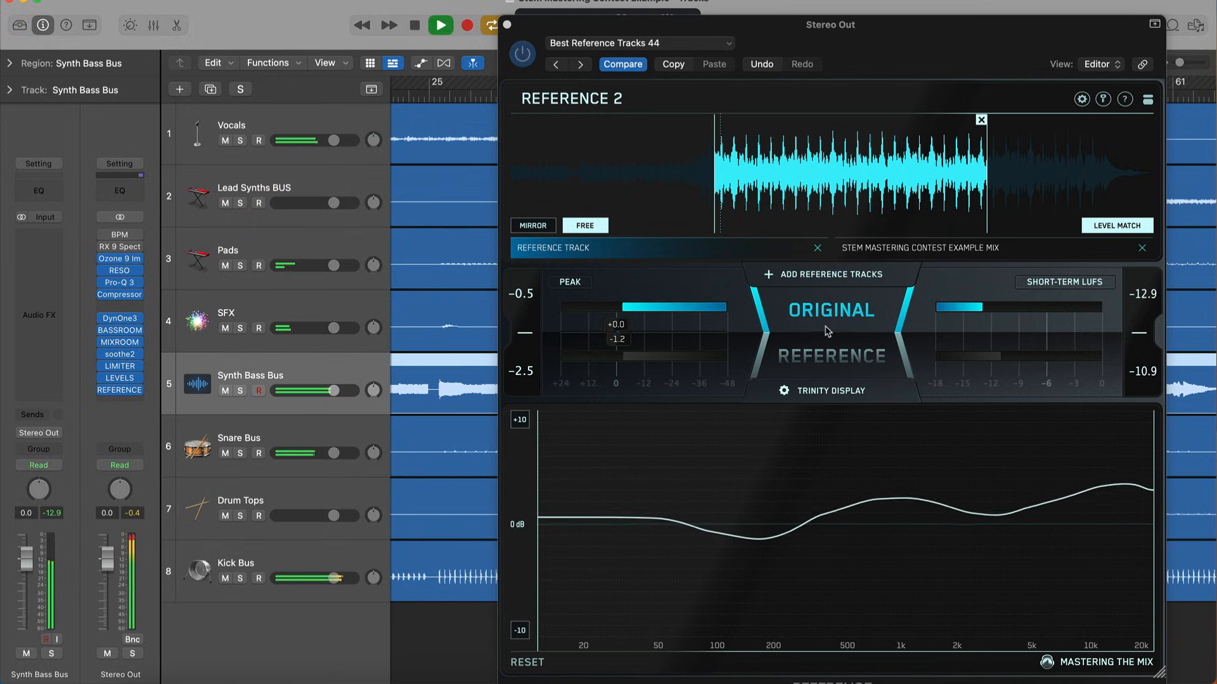
click(824, 331)
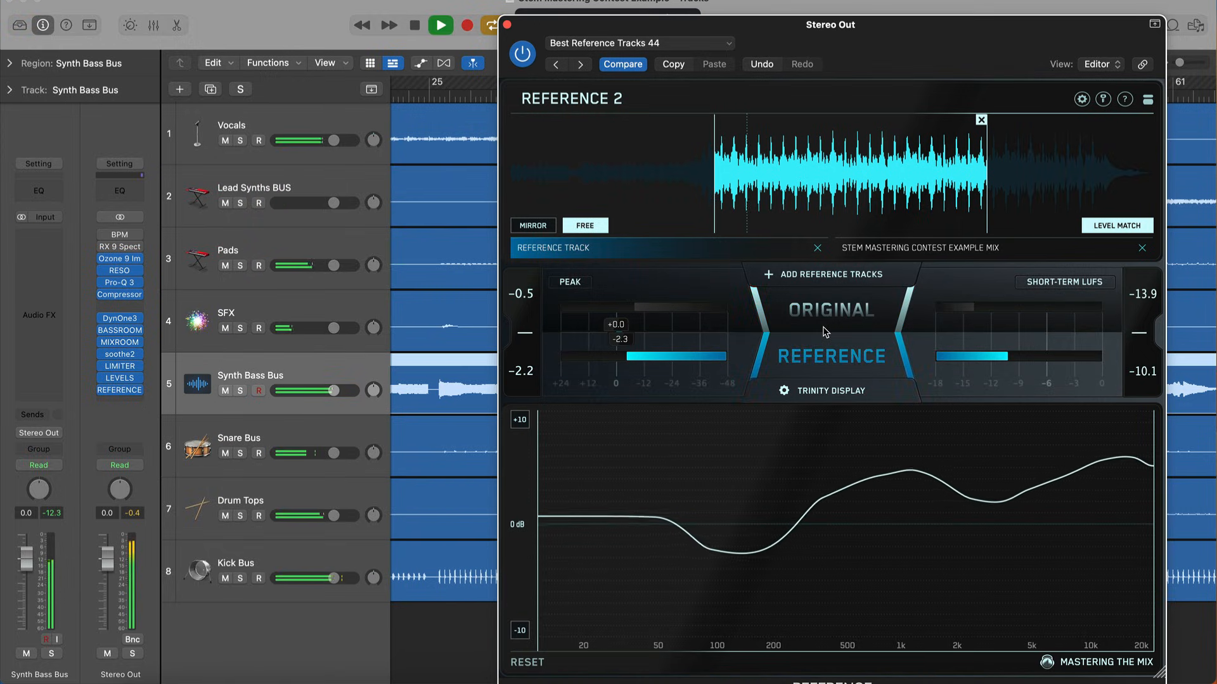
click(824, 332)
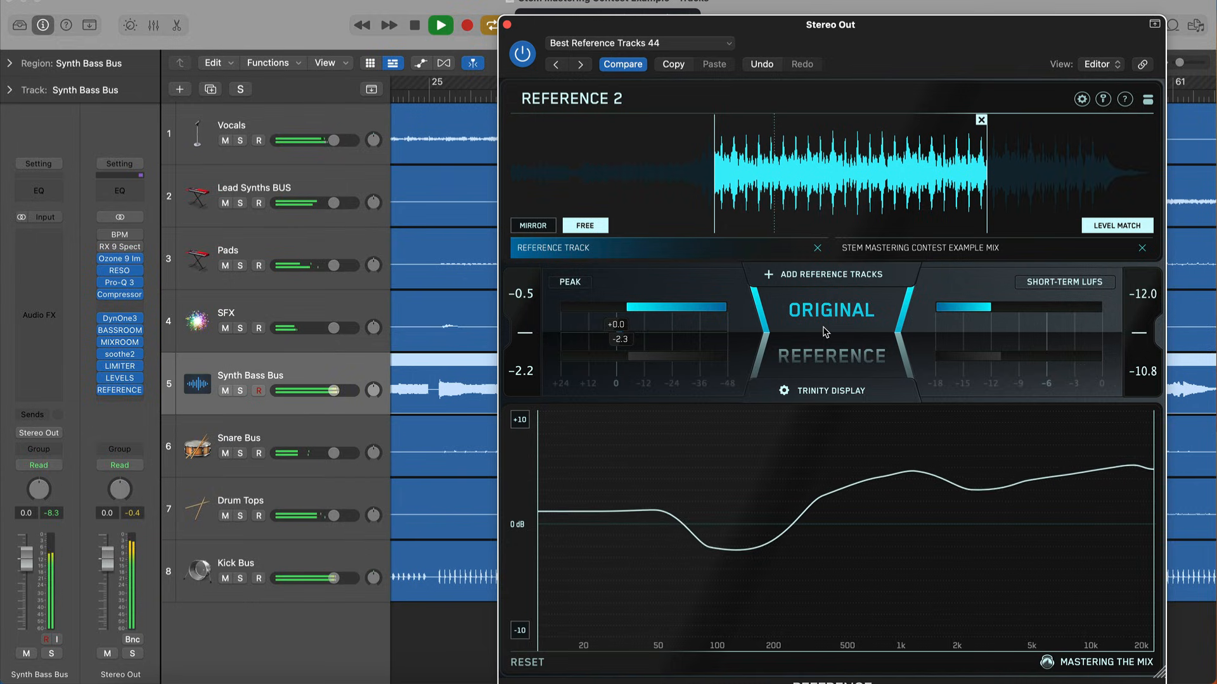
key(space)
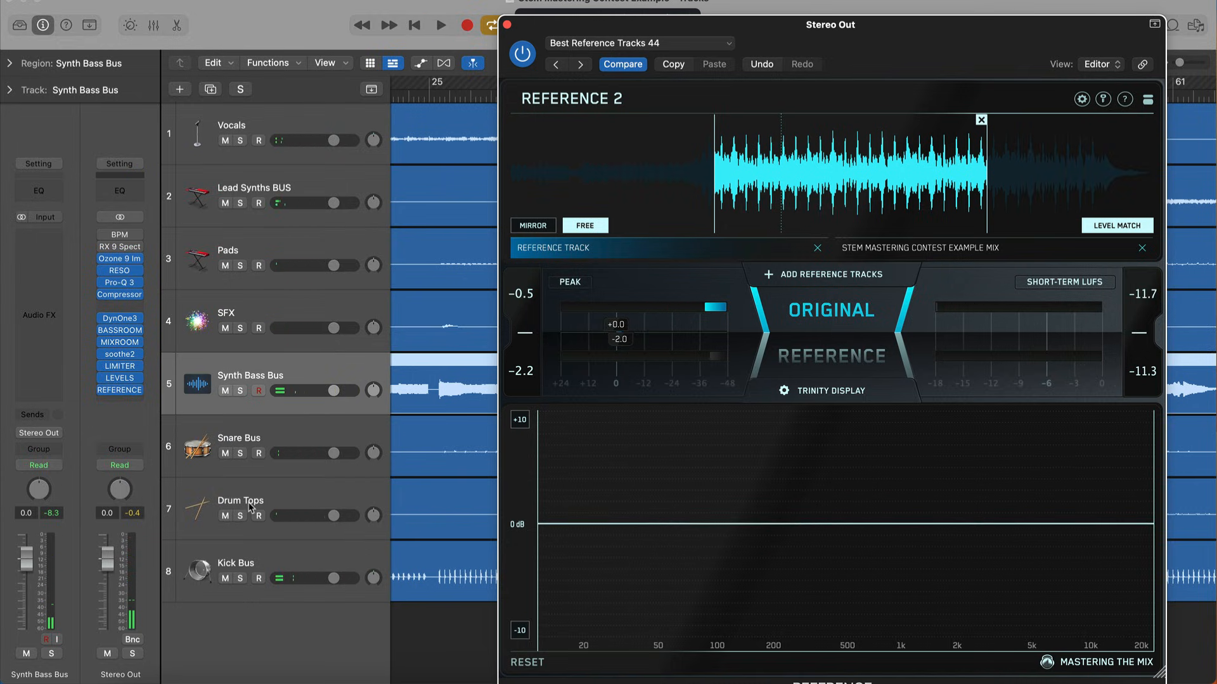
Insert a stereo FUSER plug-in on the Synth Bass Bus and open its window
click(47, 236)
mouse_move(86, 315)
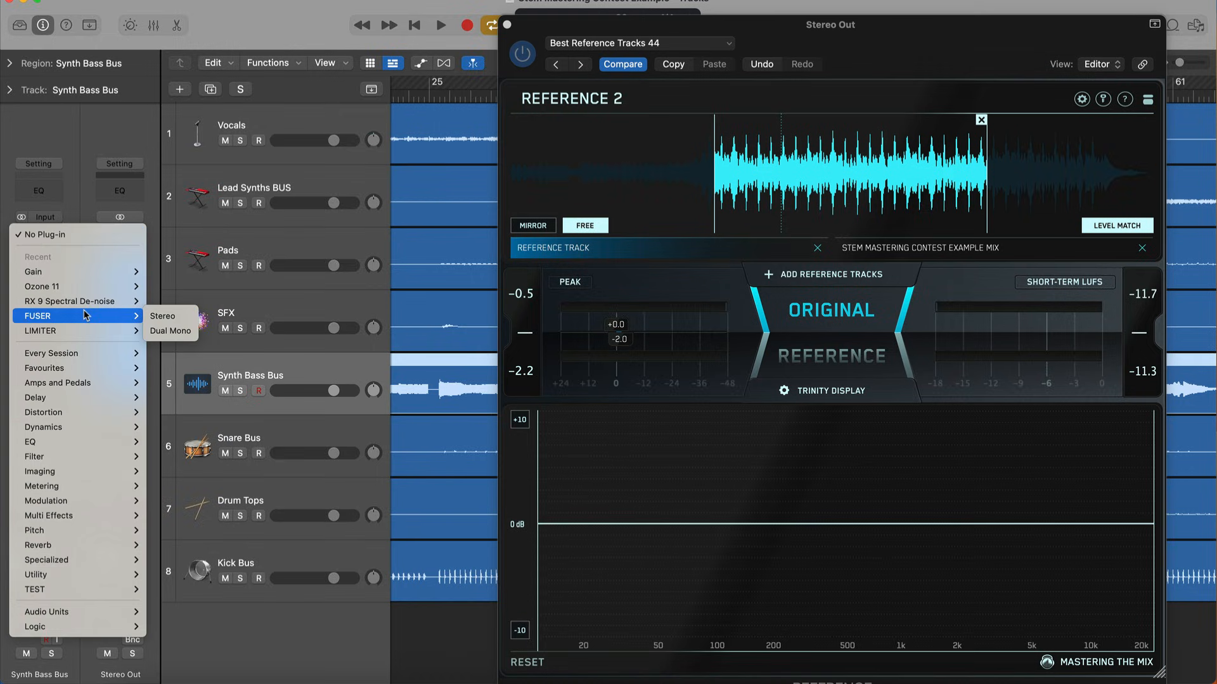
click(163, 315)
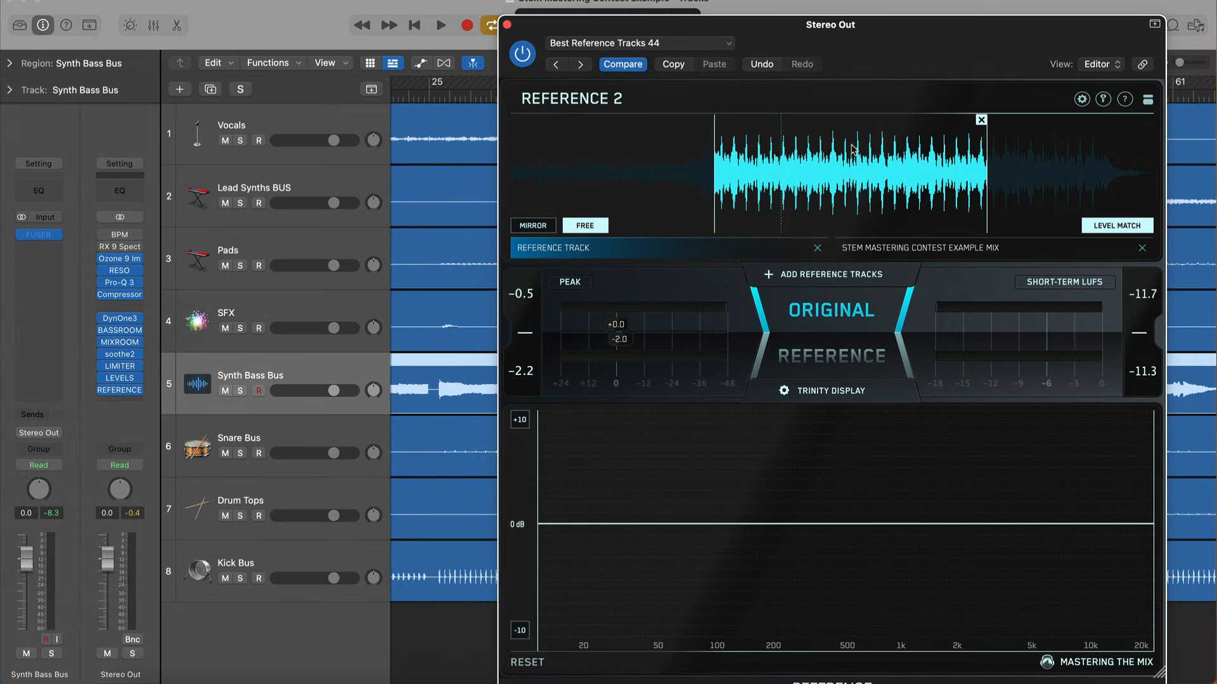
click(55, 235)
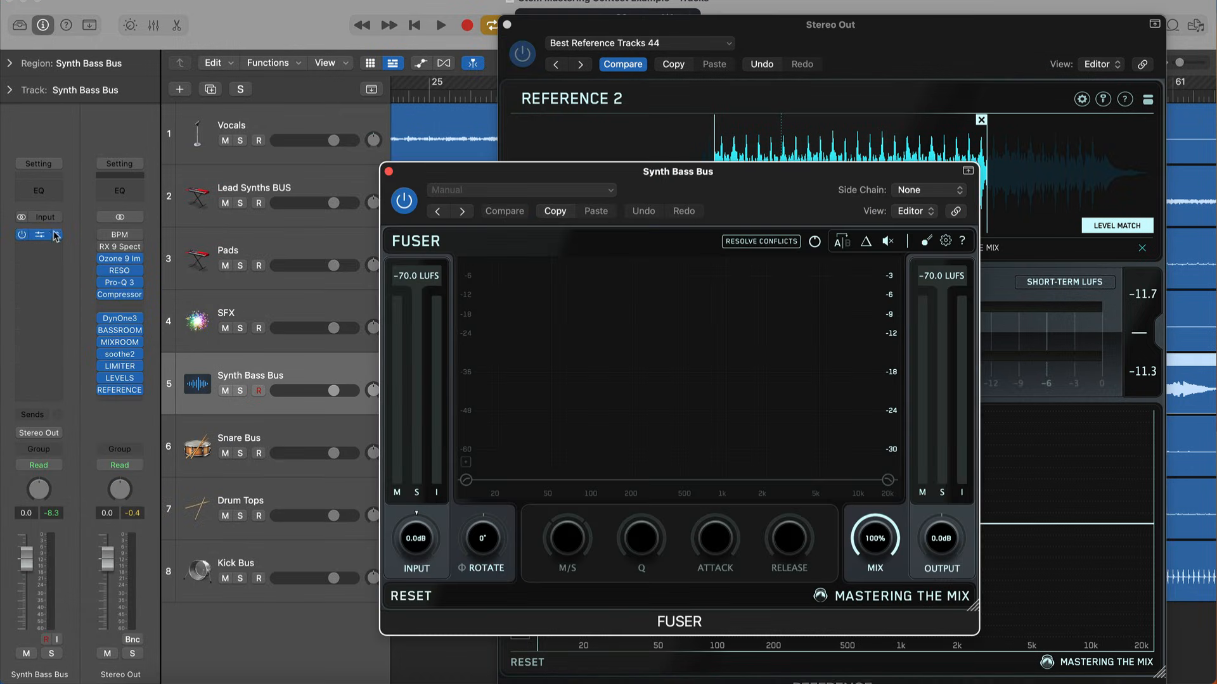
Set FUSER's side chain to Kick Bus (Audio 3) and move the plug-in window aside to uncover REFERENCE
click(915, 188)
mouse_move(931, 215)
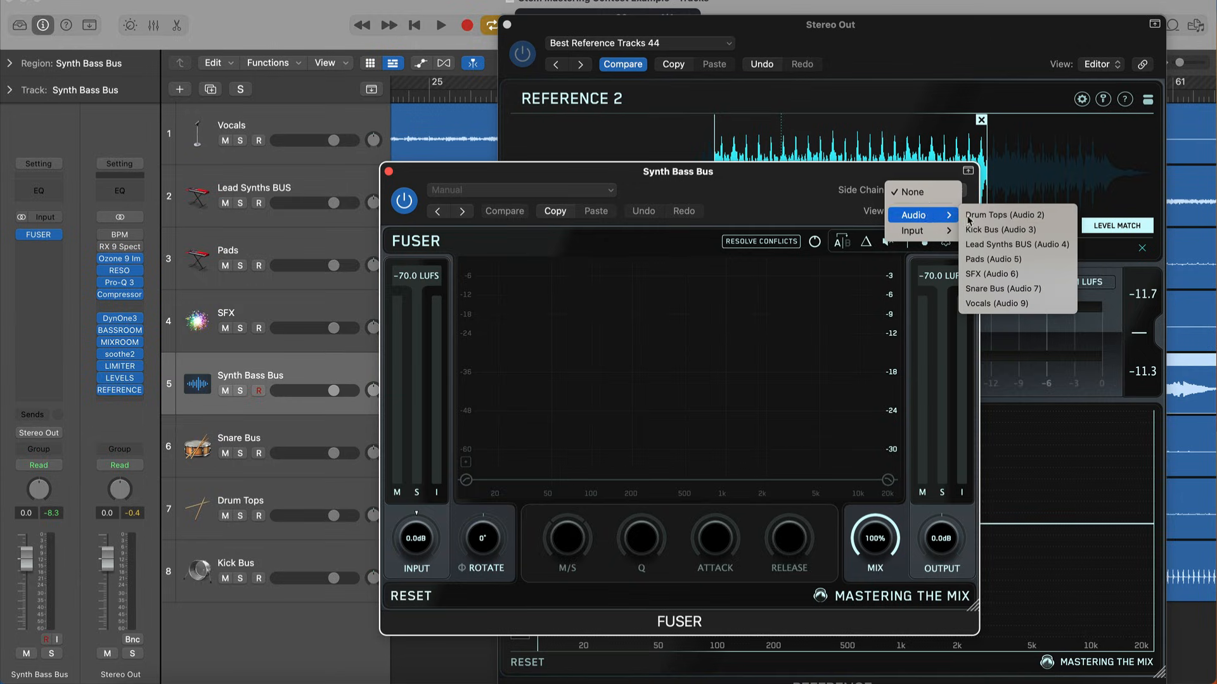
click(1000, 230)
drag(735, 218, 537, 178)
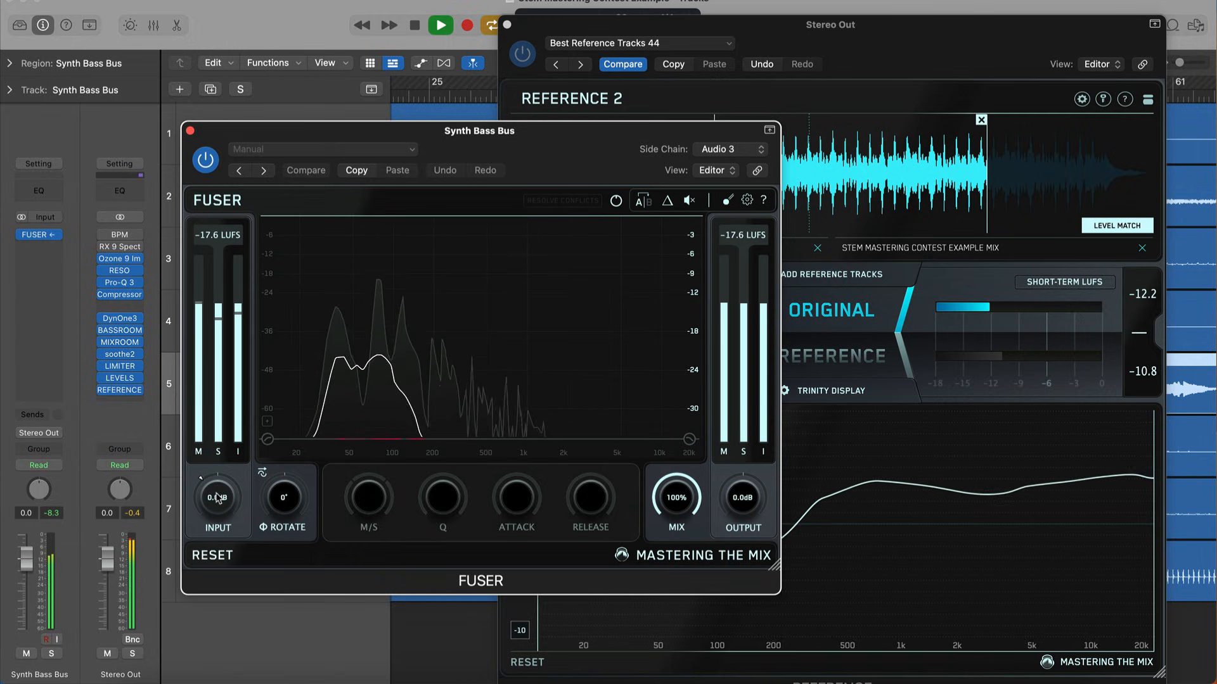
Lower FUSER's input on the Synth Bass Bus to -3.6 dB and compare the master with the reference track
drag(217, 497, 218, 516)
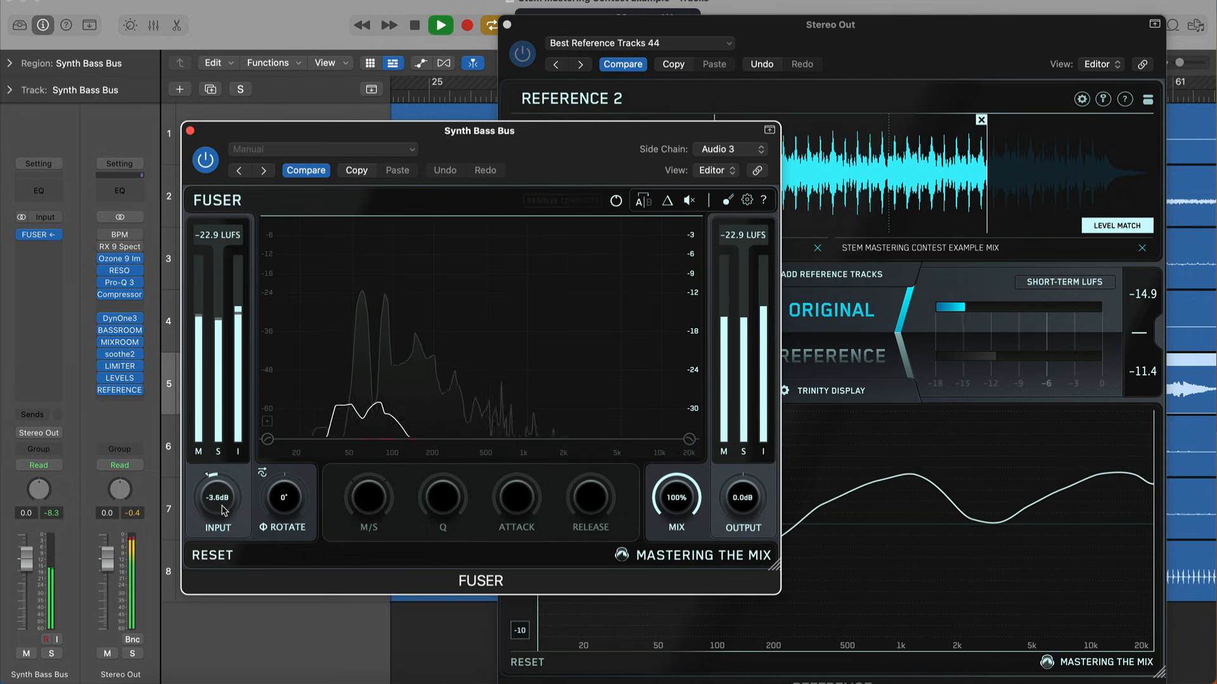
click(825, 338)
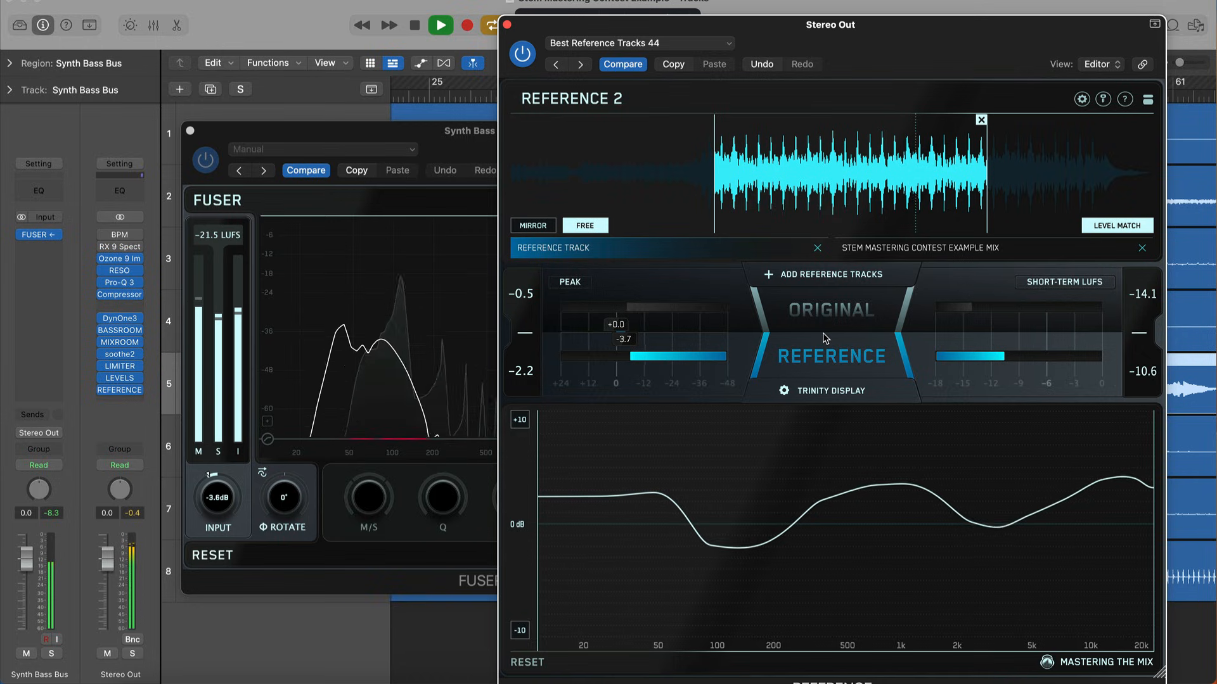
click(825, 338)
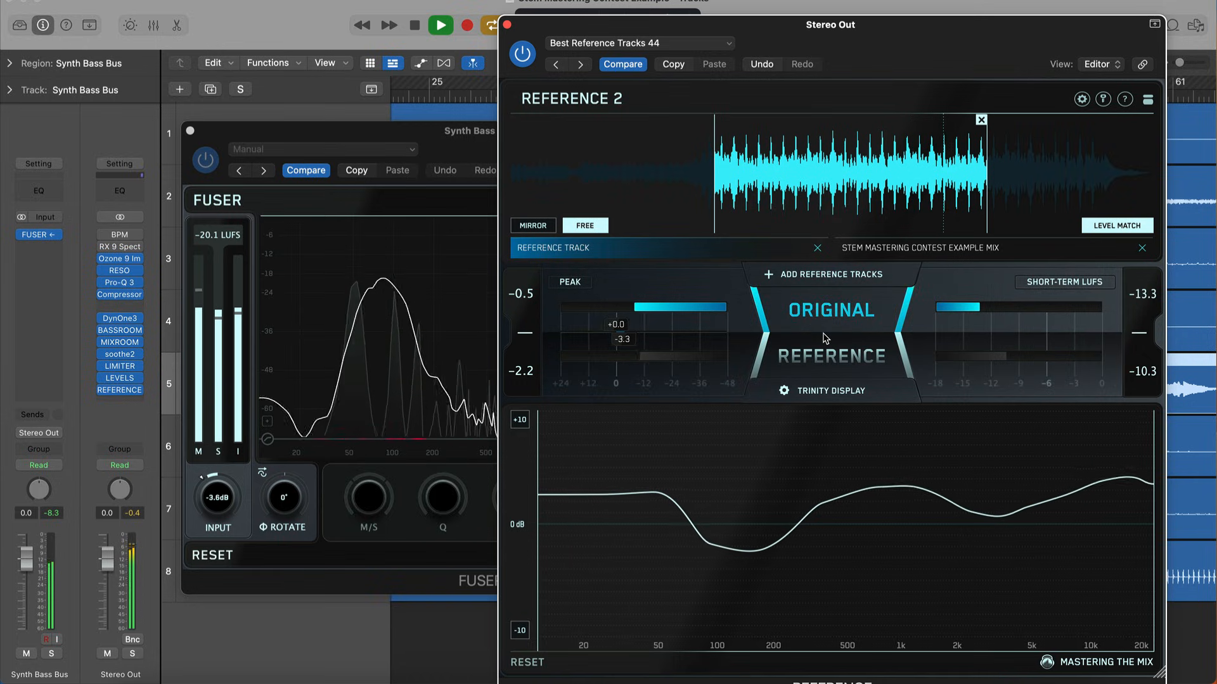
Switch repeatedly between the master and the reference track during playback to check the low-end balance
click(825, 337)
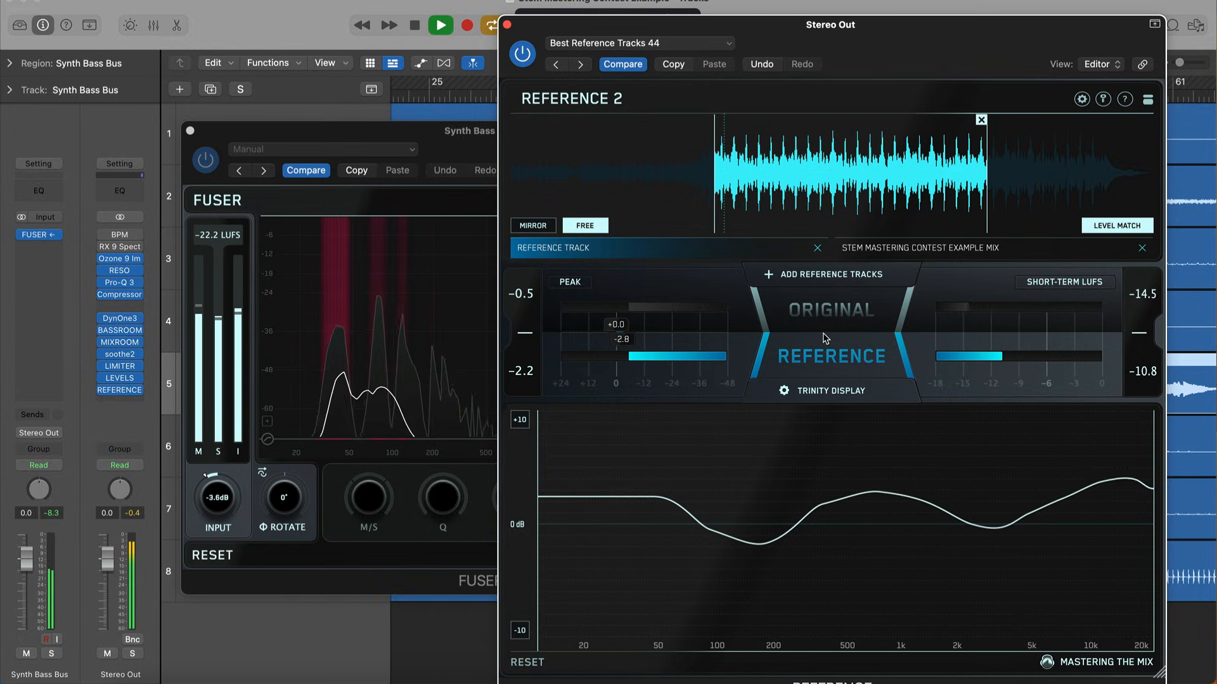
click(825, 338)
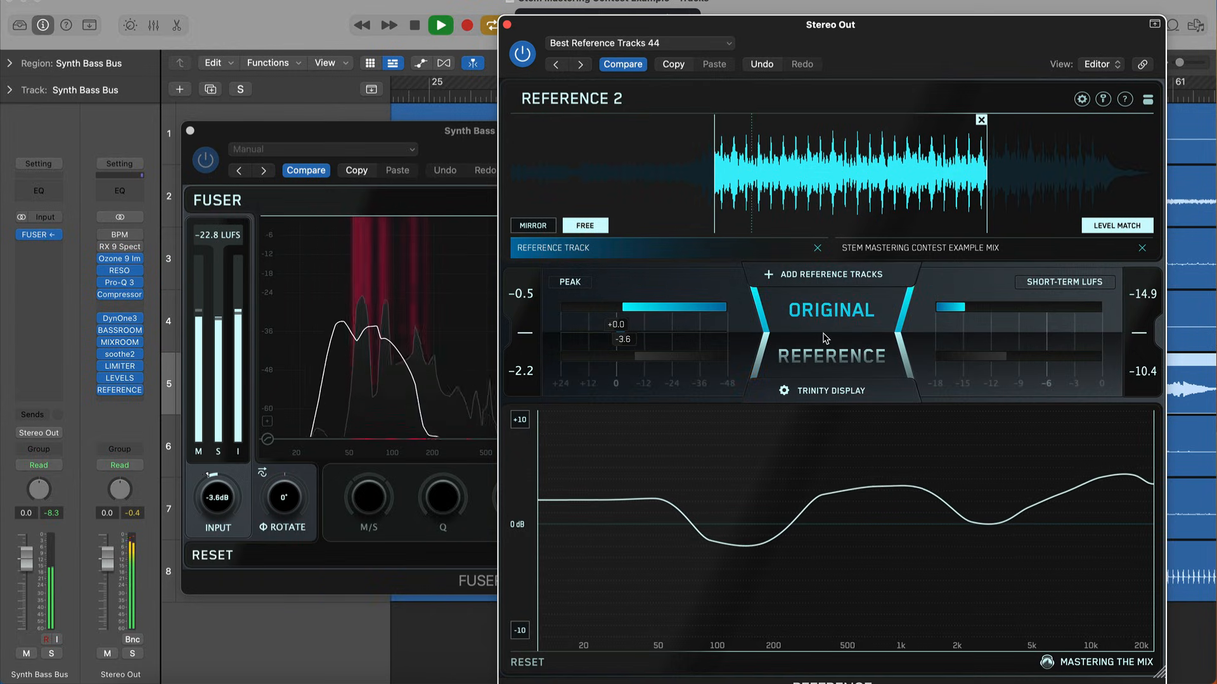
click(825, 337)
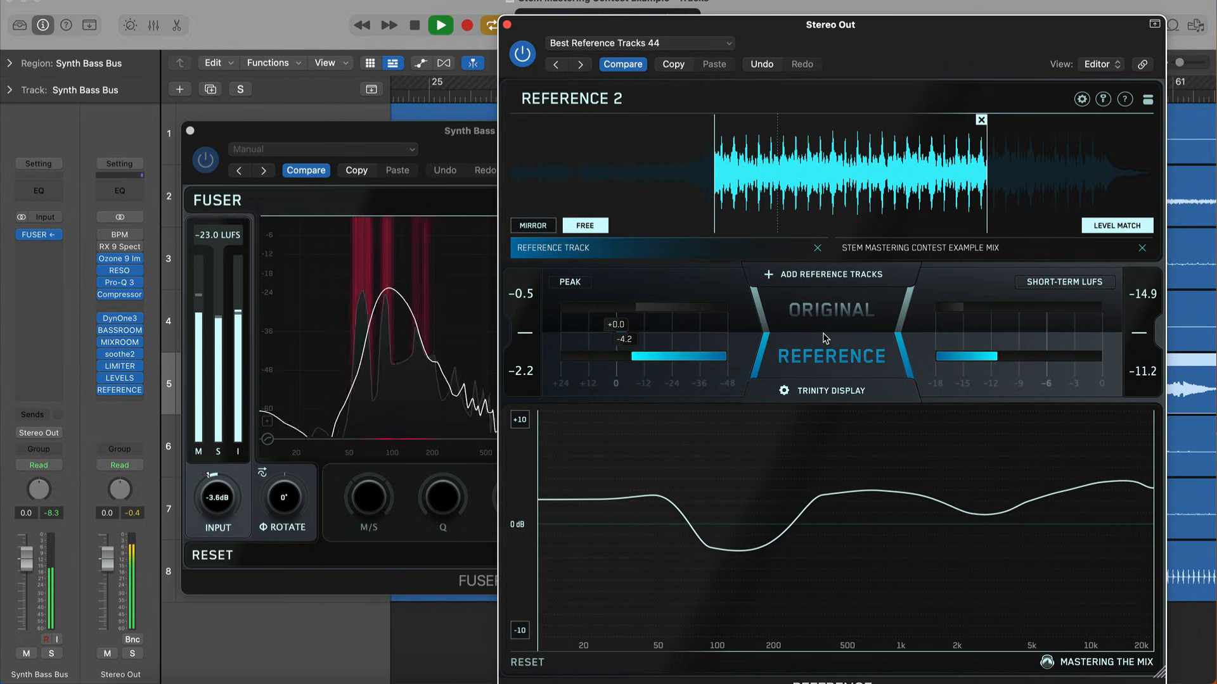
click(825, 338)
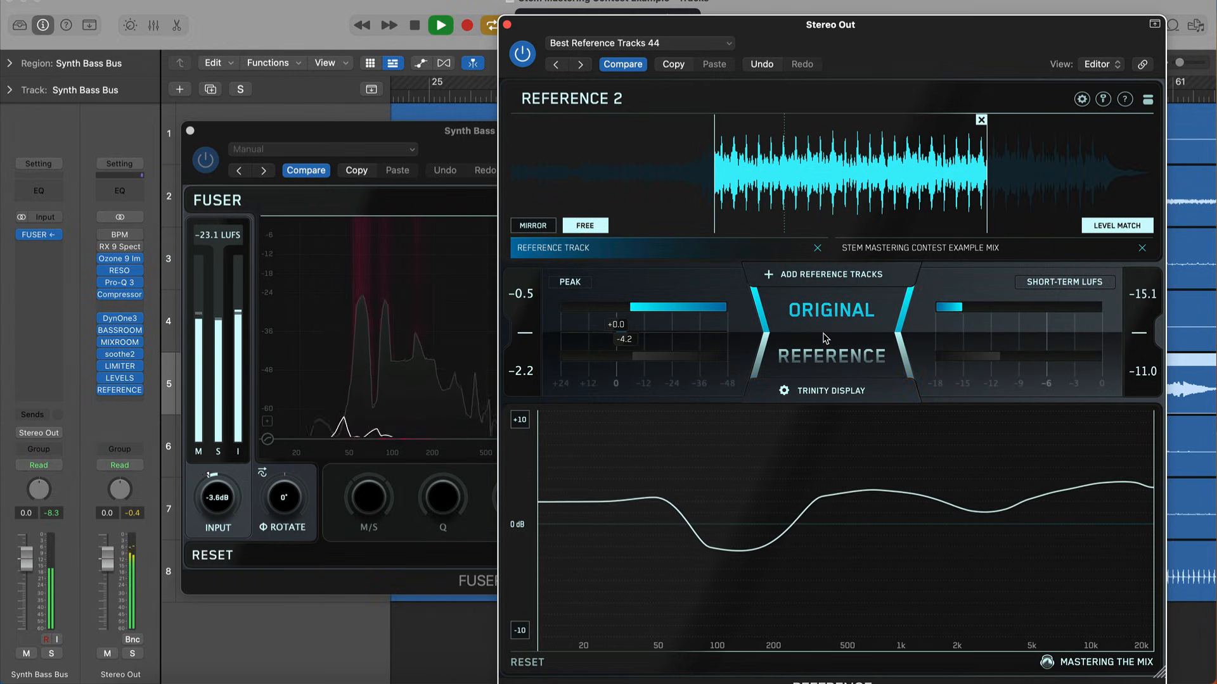
Set REFERENCE's Trinity Display range to ±5 dB and compare the master with the reference track
click(522, 427)
click(845, 324)
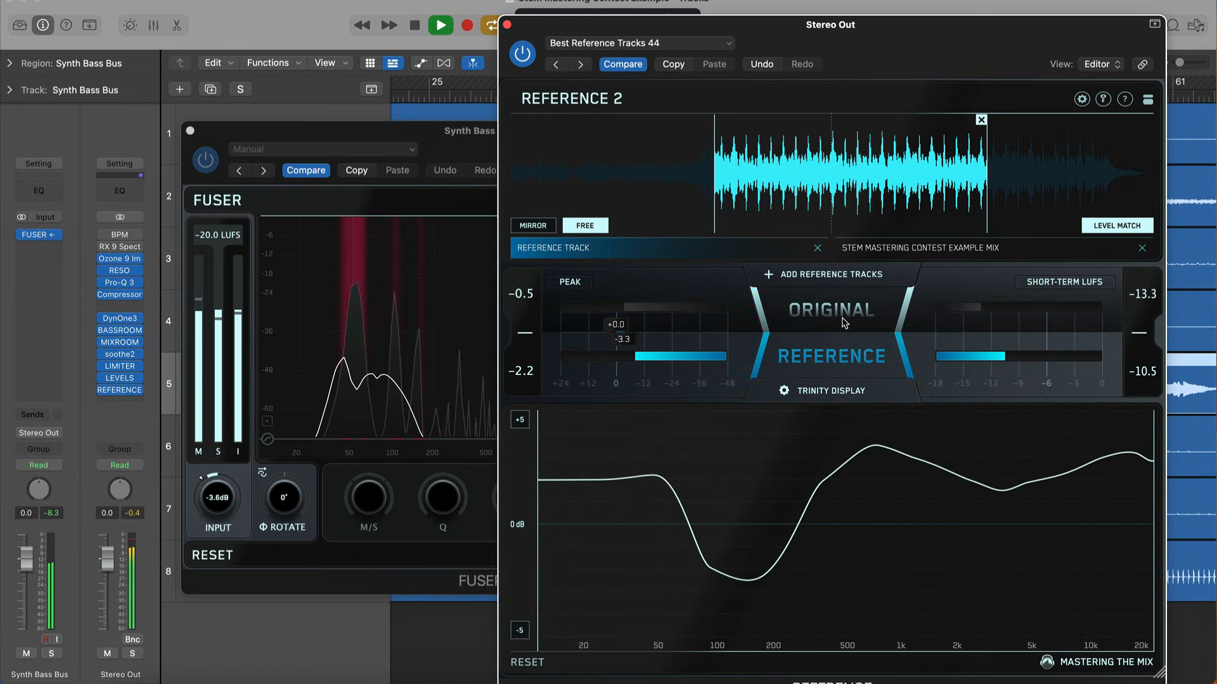
click(844, 323)
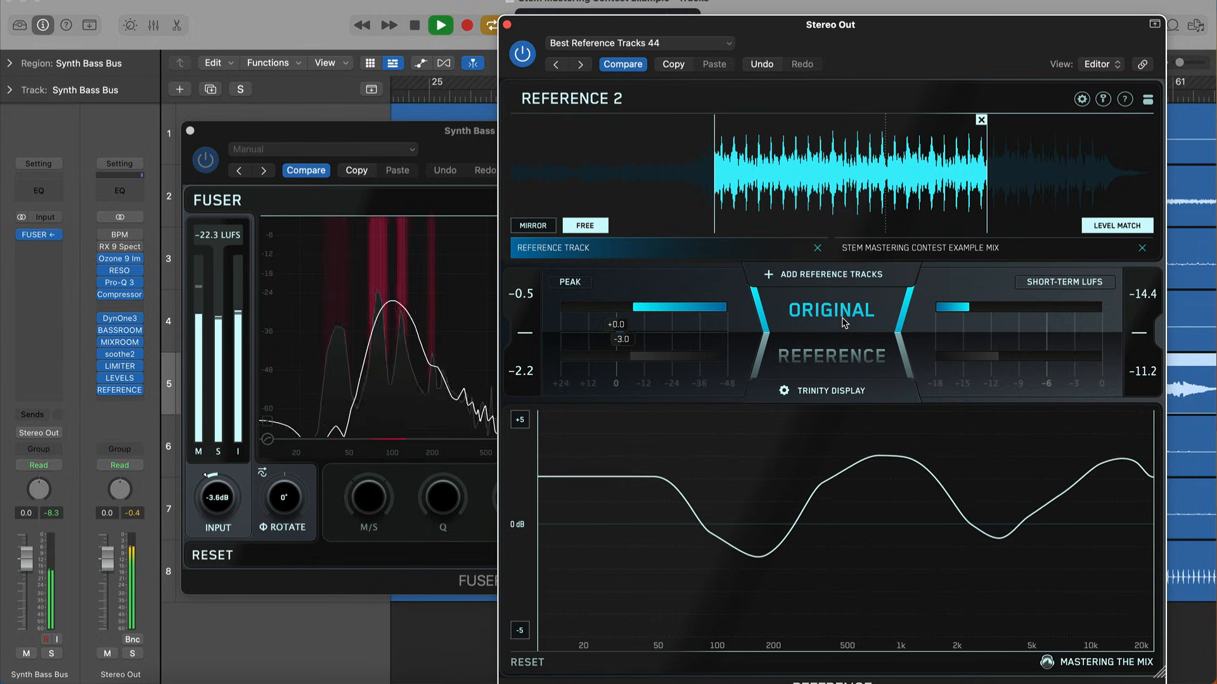
click(844, 323)
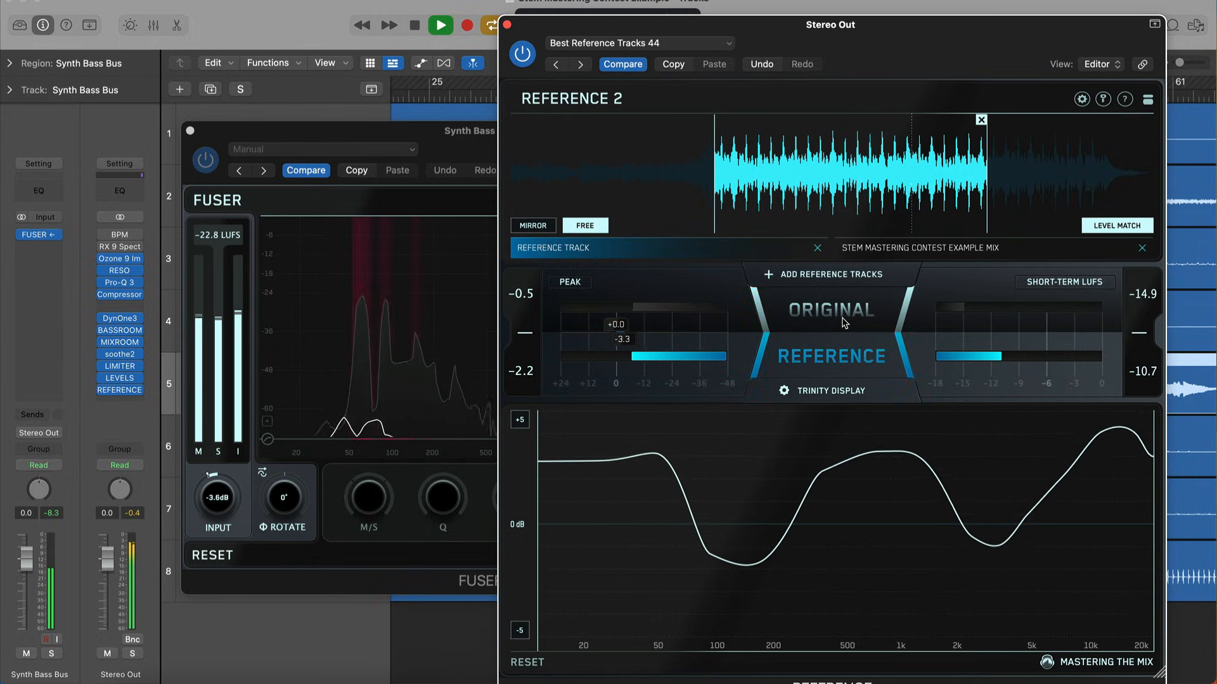
click(844, 323)
Restart playback and have FUSER resolve the frequency conflicts between the Synth Bass Bus and the Kick Bus
click(455, 137)
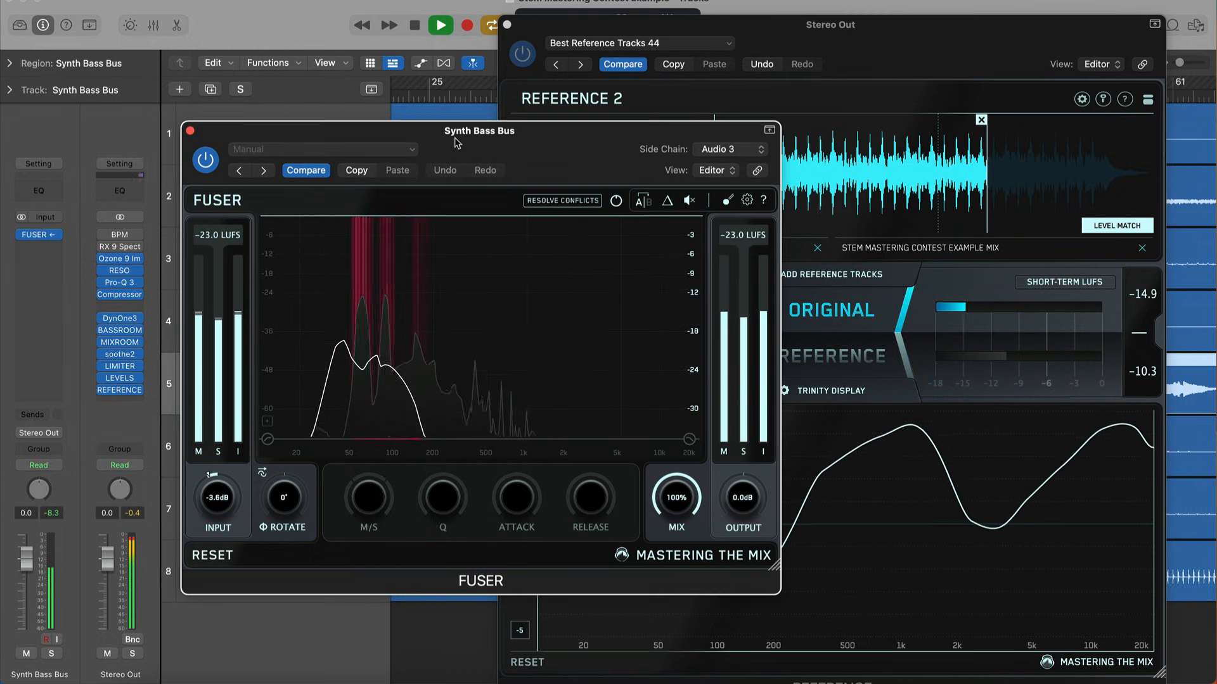
key(space)
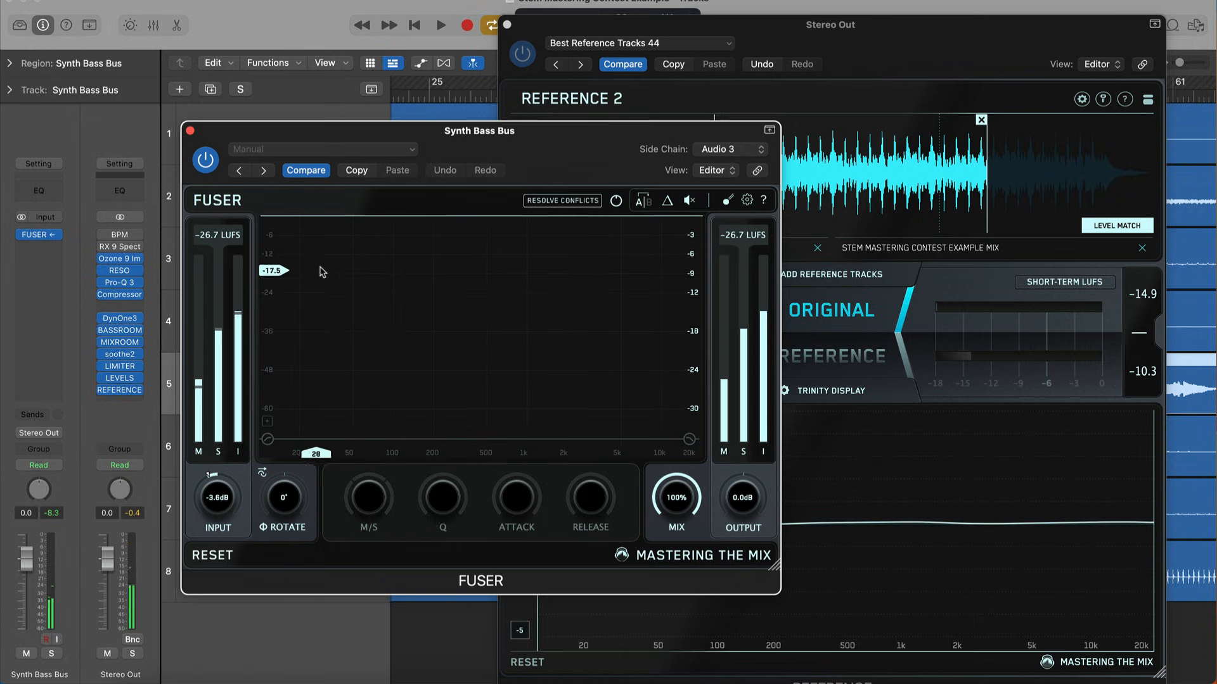
key(space)
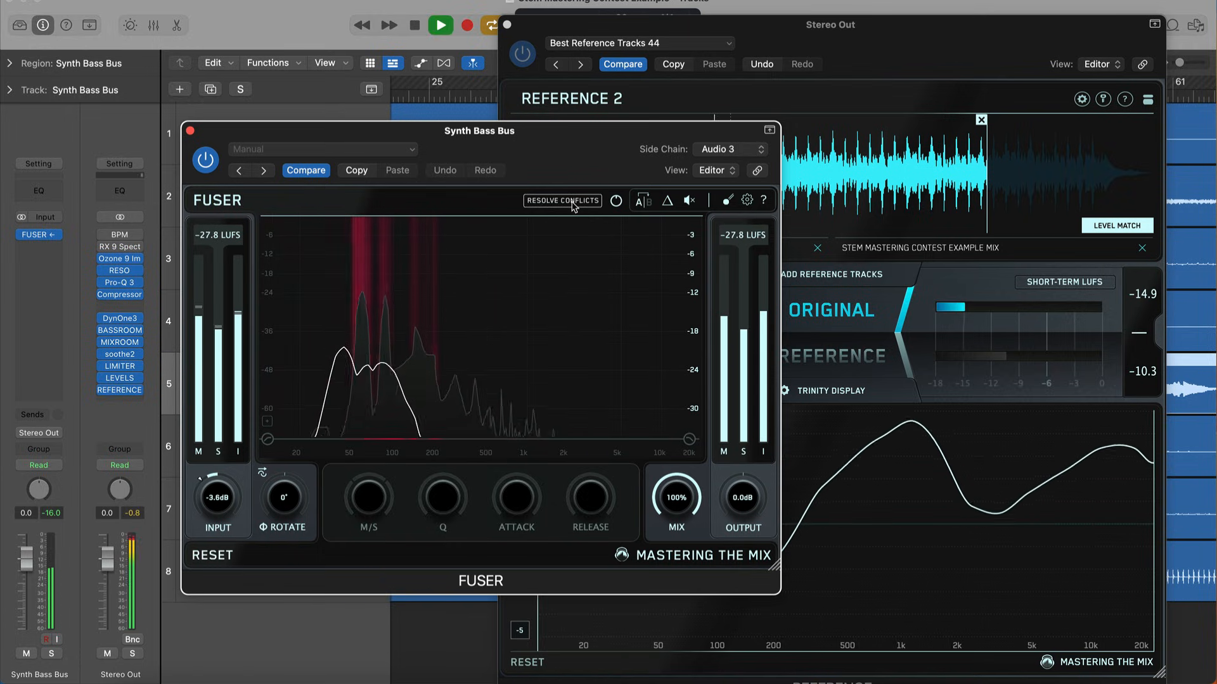
click(572, 200)
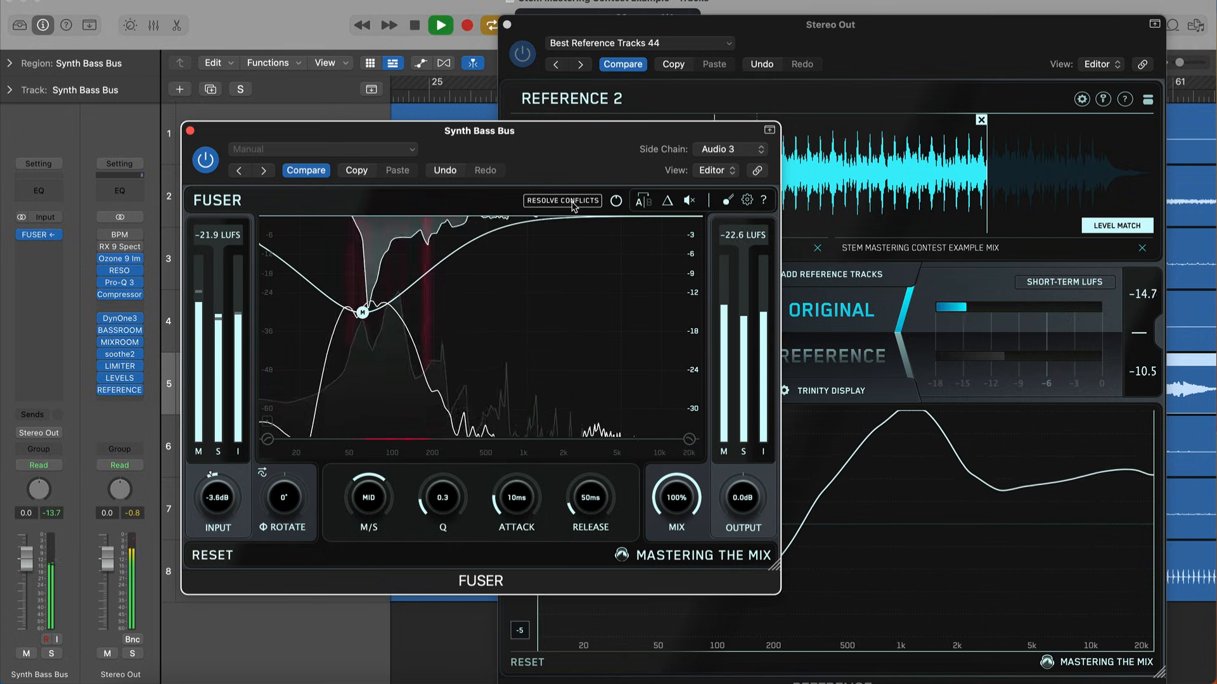
Move the FUSER window off the track list and audition the Synth Bass Bus and Kick Bus soloed together
drag(273, 131, 454, 120)
click(240, 391)
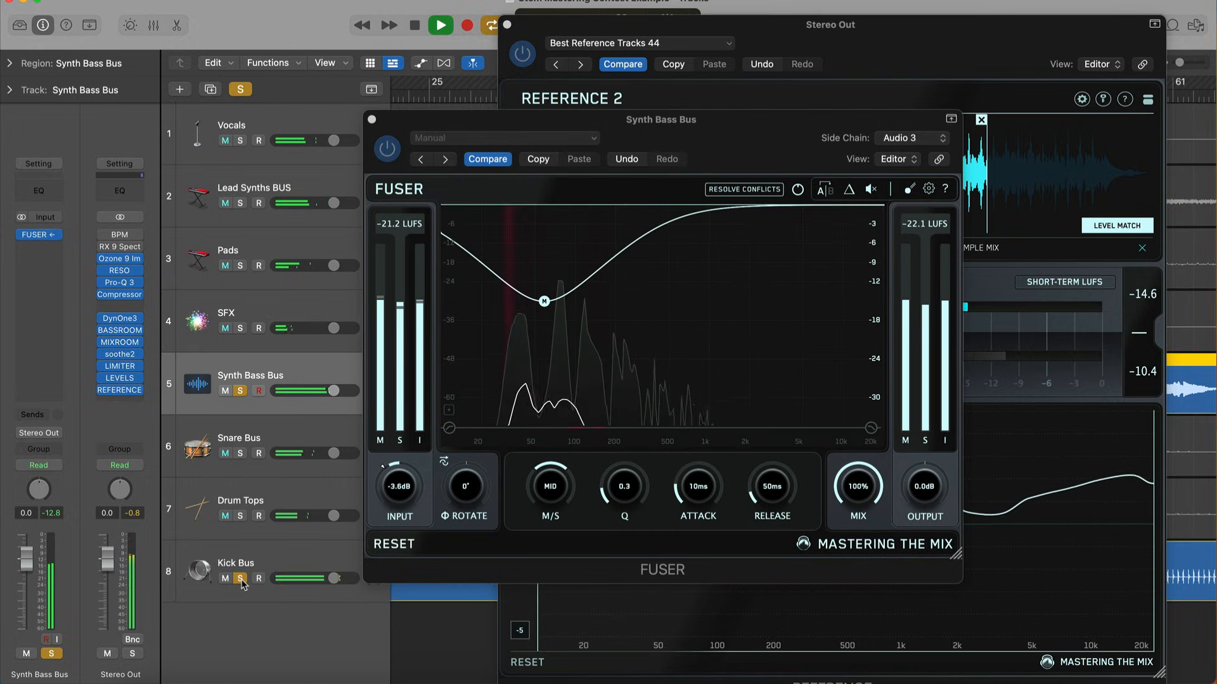
click(240, 578)
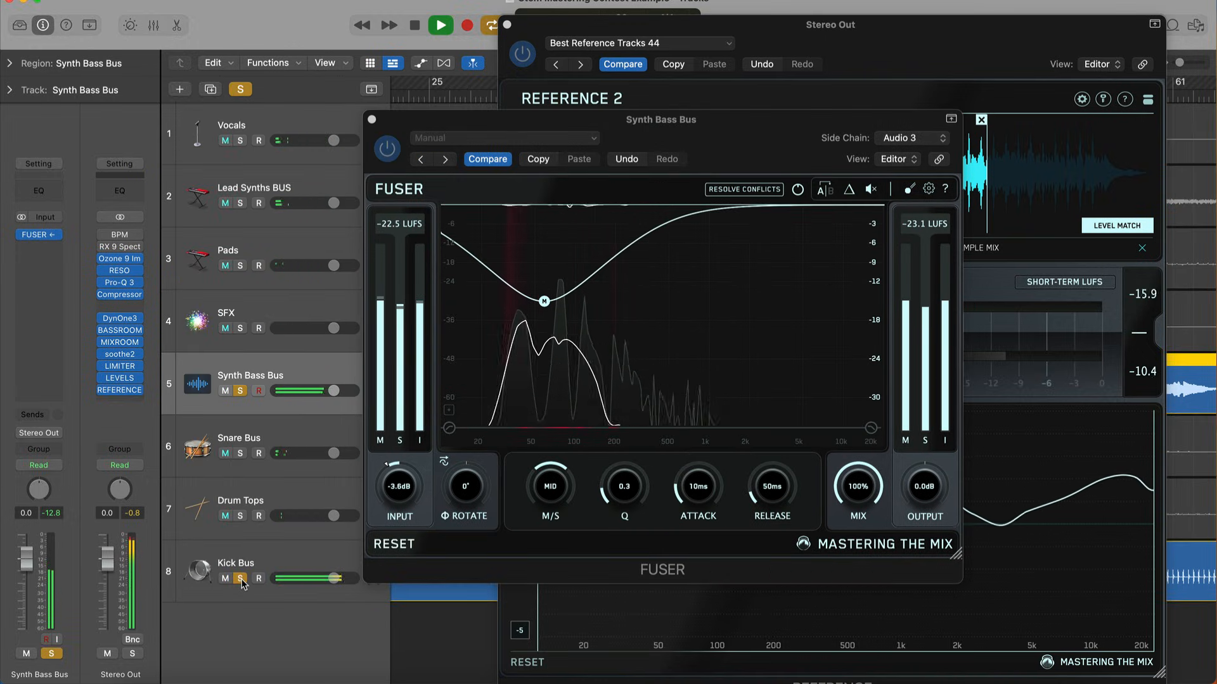
key(space)
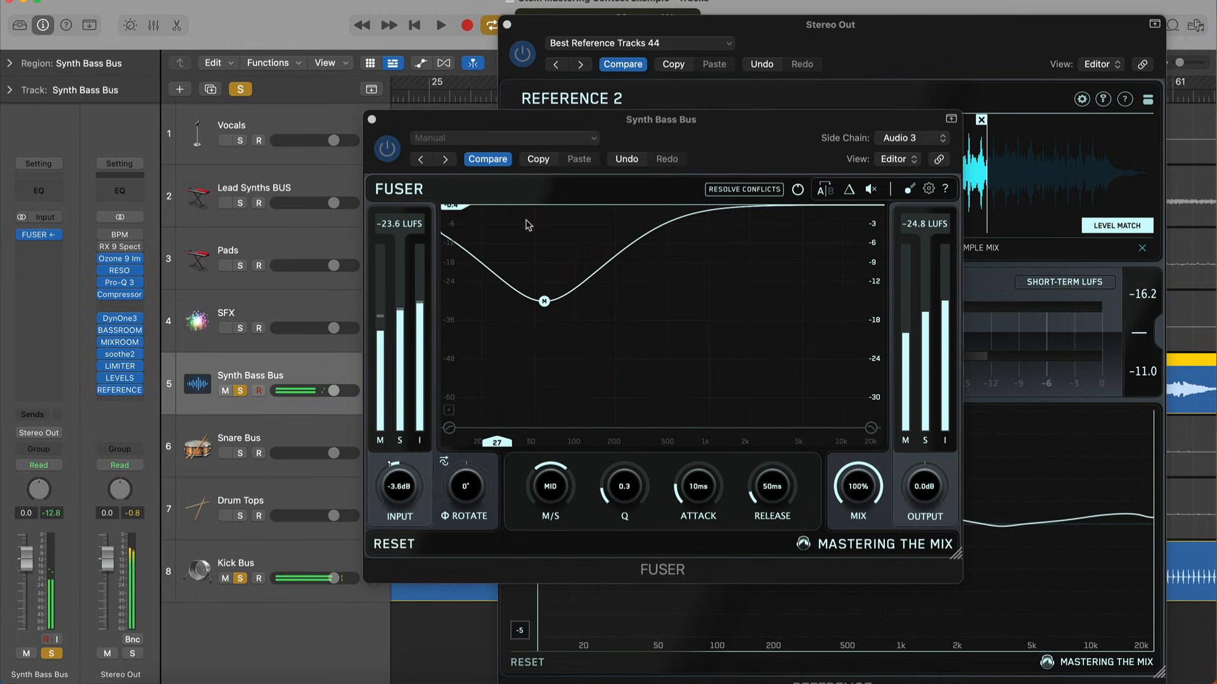
click(544, 302)
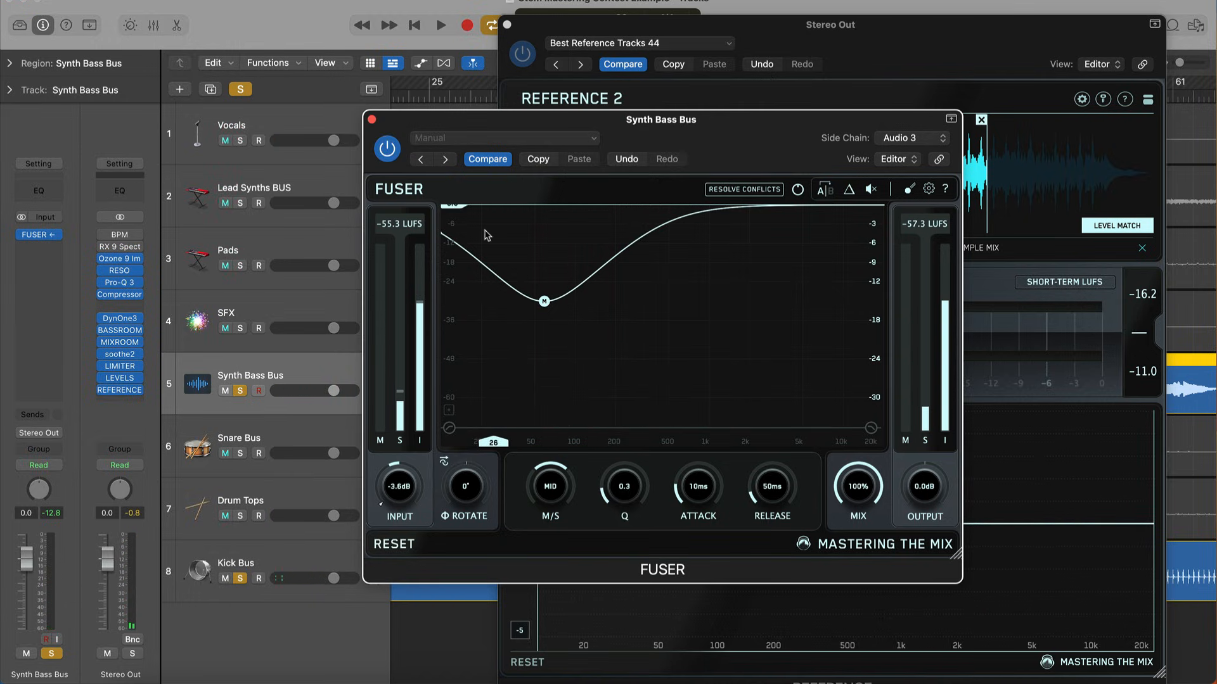
Unsolo the Synth Bass Bus and Kick Bus, and close the FUSER window
click(241, 390)
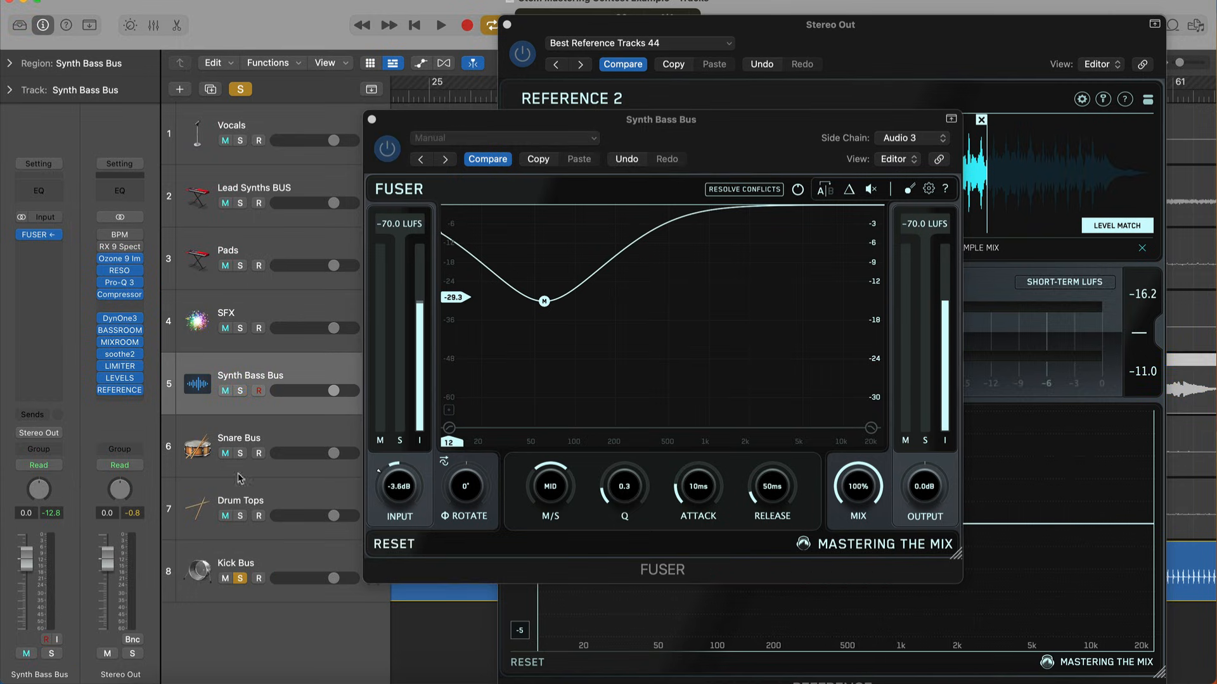
click(242, 578)
click(372, 121)
Play the full mix and compare the master with the reference track
key(space)
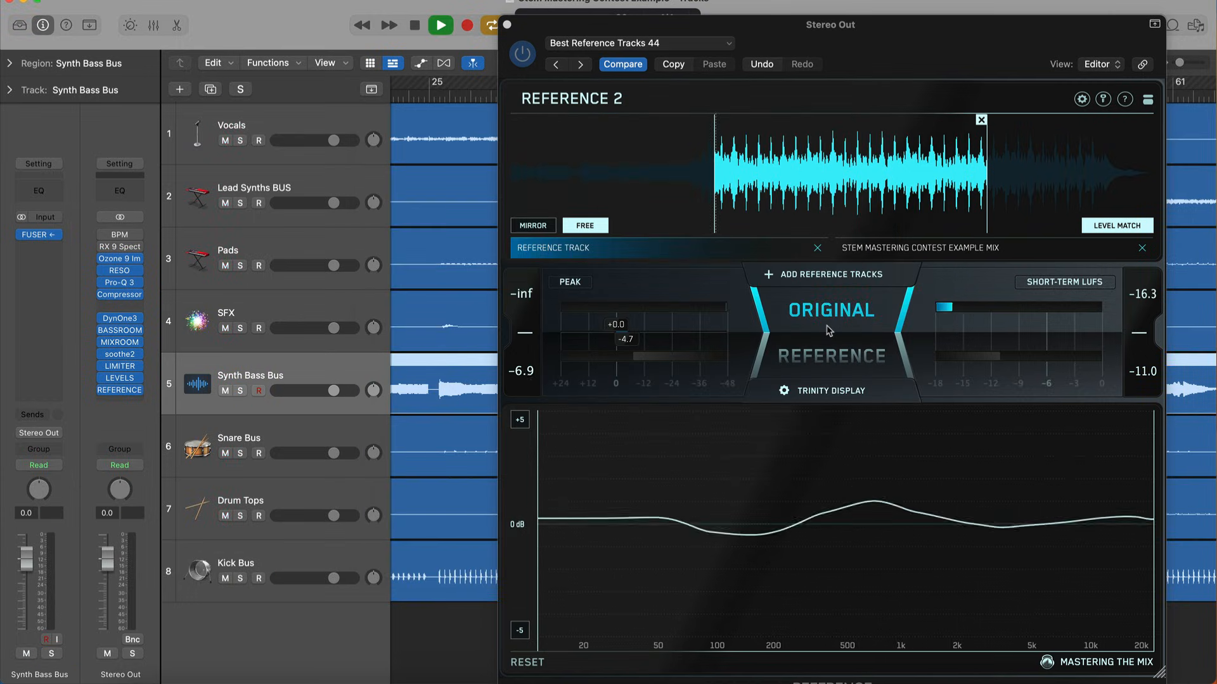
click(827, 330)
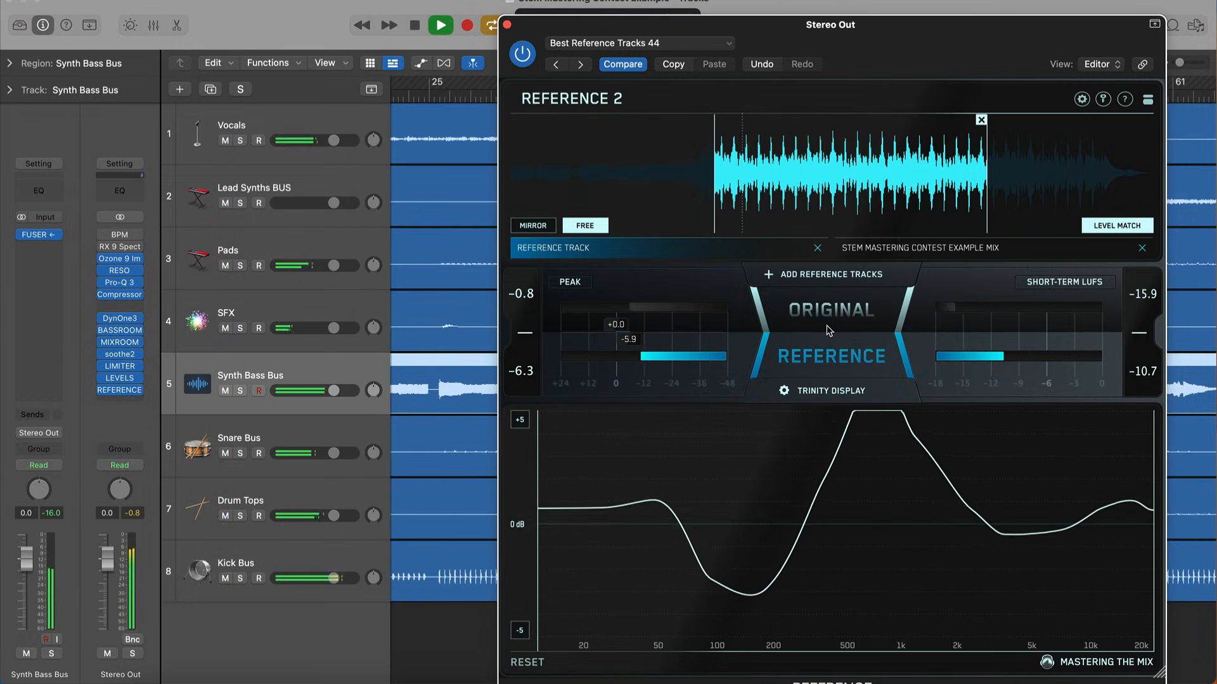
click(827, 330)
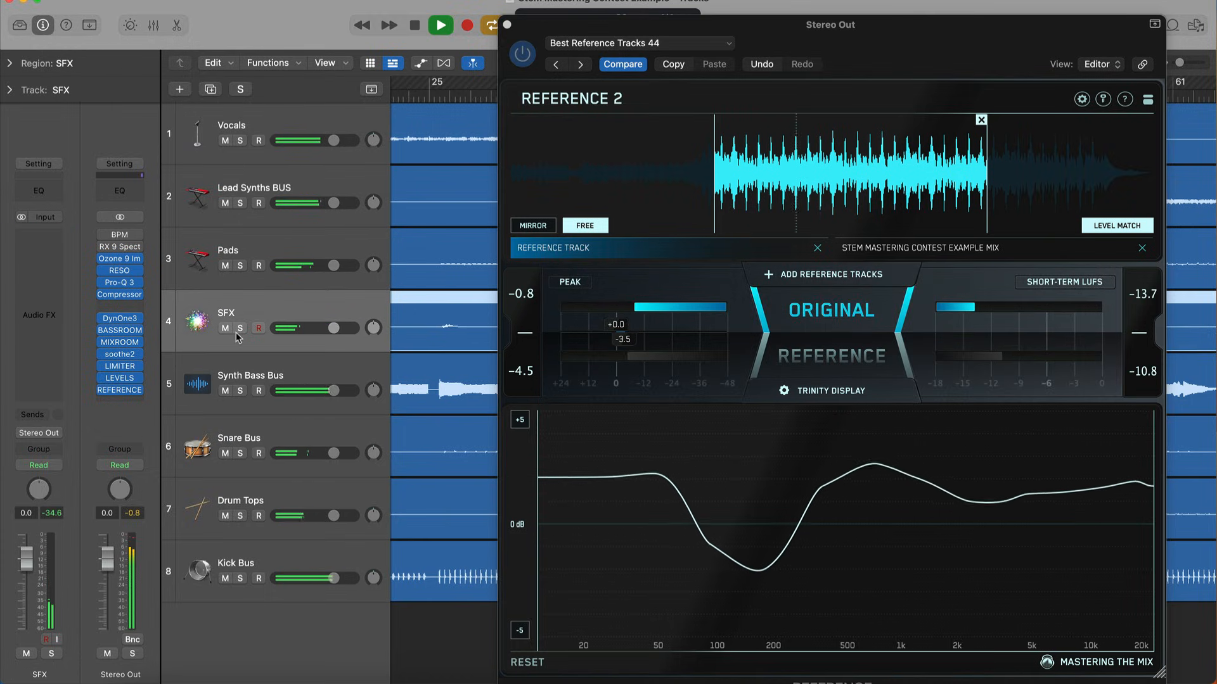
Briefly solo the Pads and the Lead Synths BUS, checking the master against the reference track in between
click(241, 266)
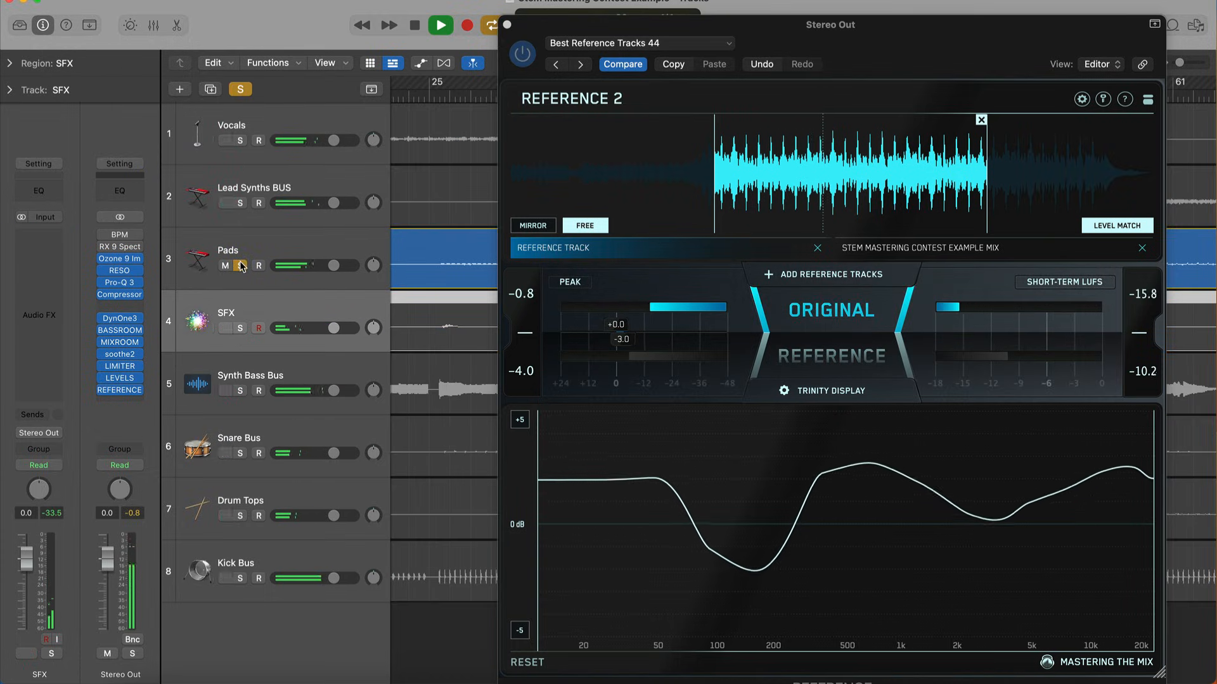
click(241, 265)
click(847, 338)
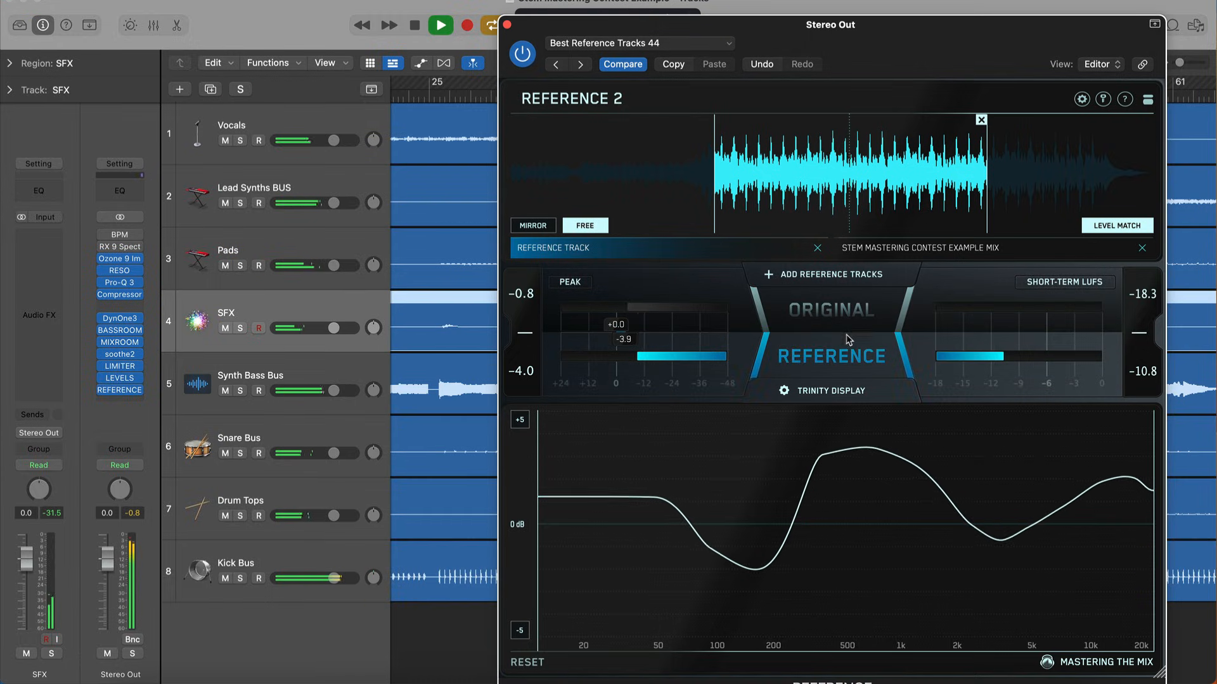
click(239, 191)
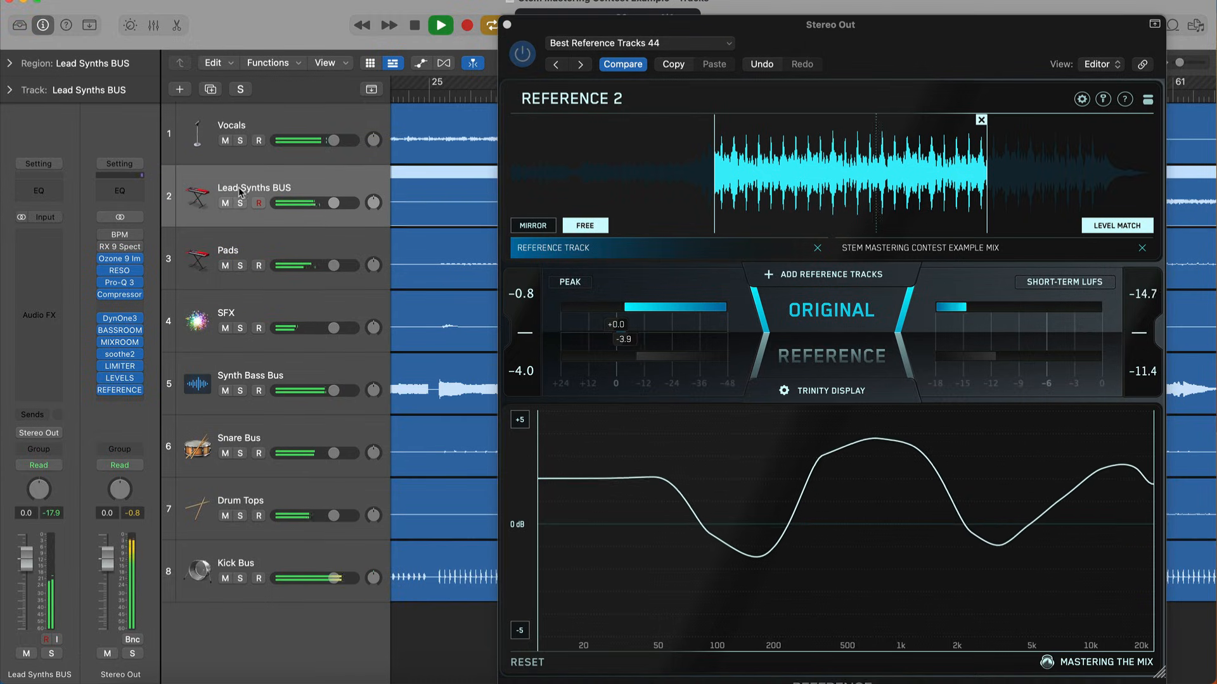
click(241, 203)
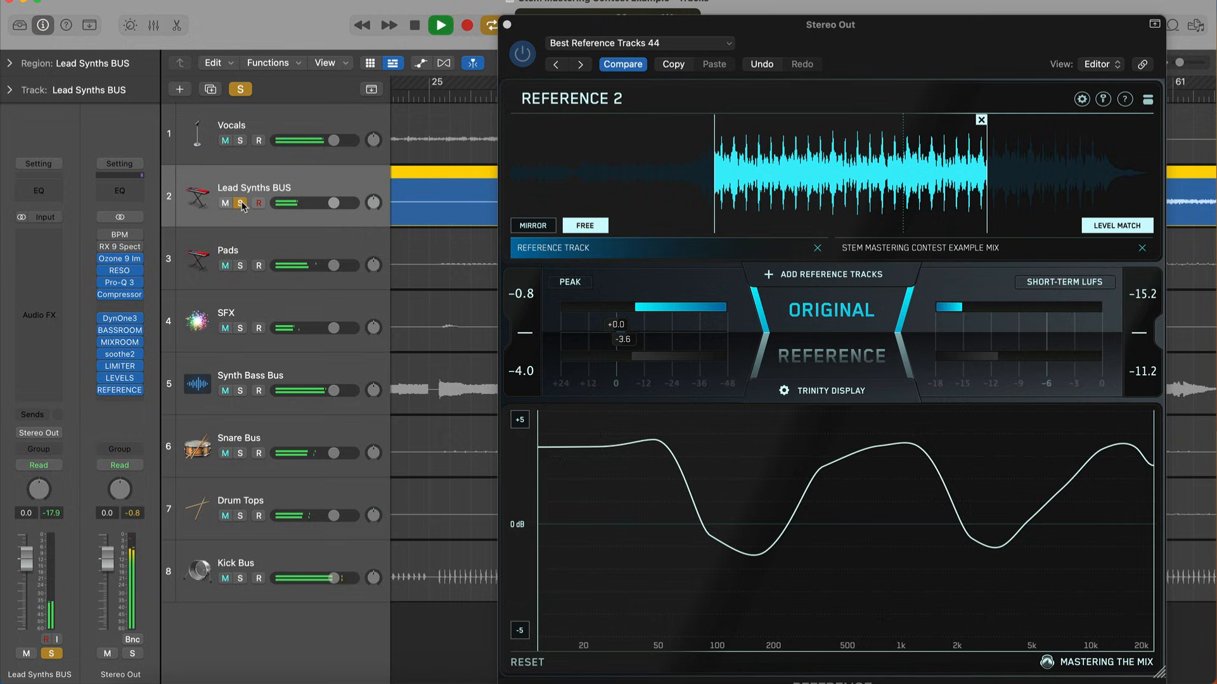
click(240, 204)
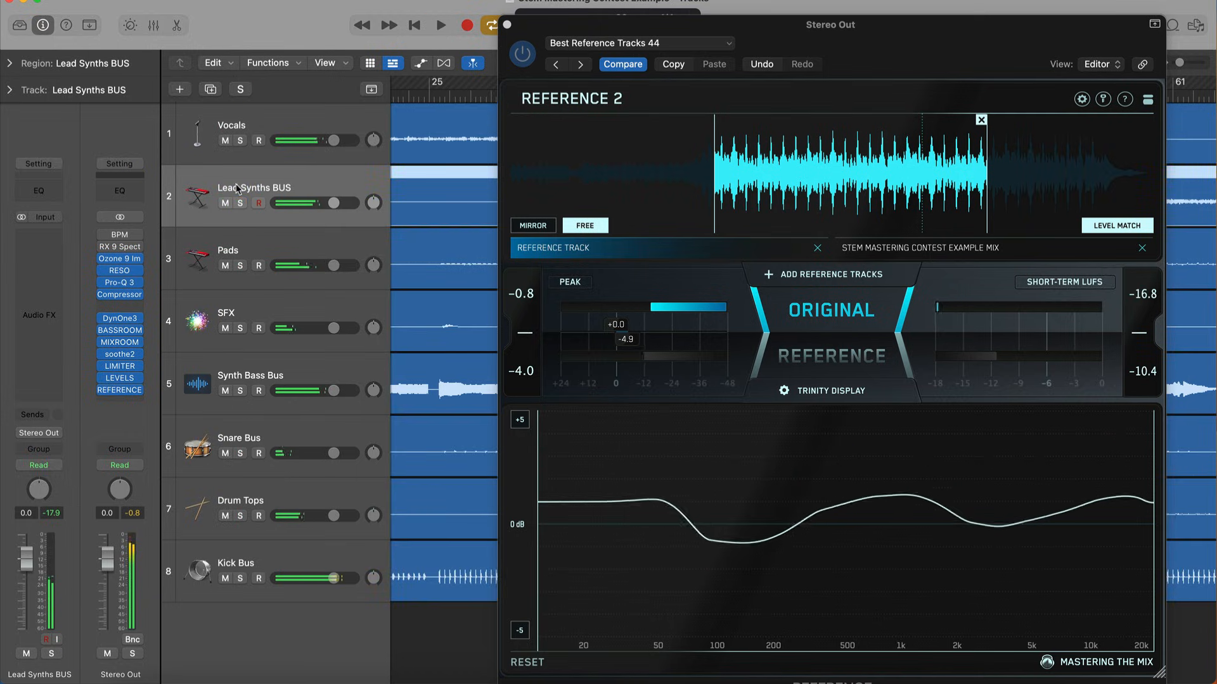
Insert a stereo Gain plug-in on the Lead Synths BUS and compare the master with the reference track
click(54, 245)
mouse_move(76, 285)
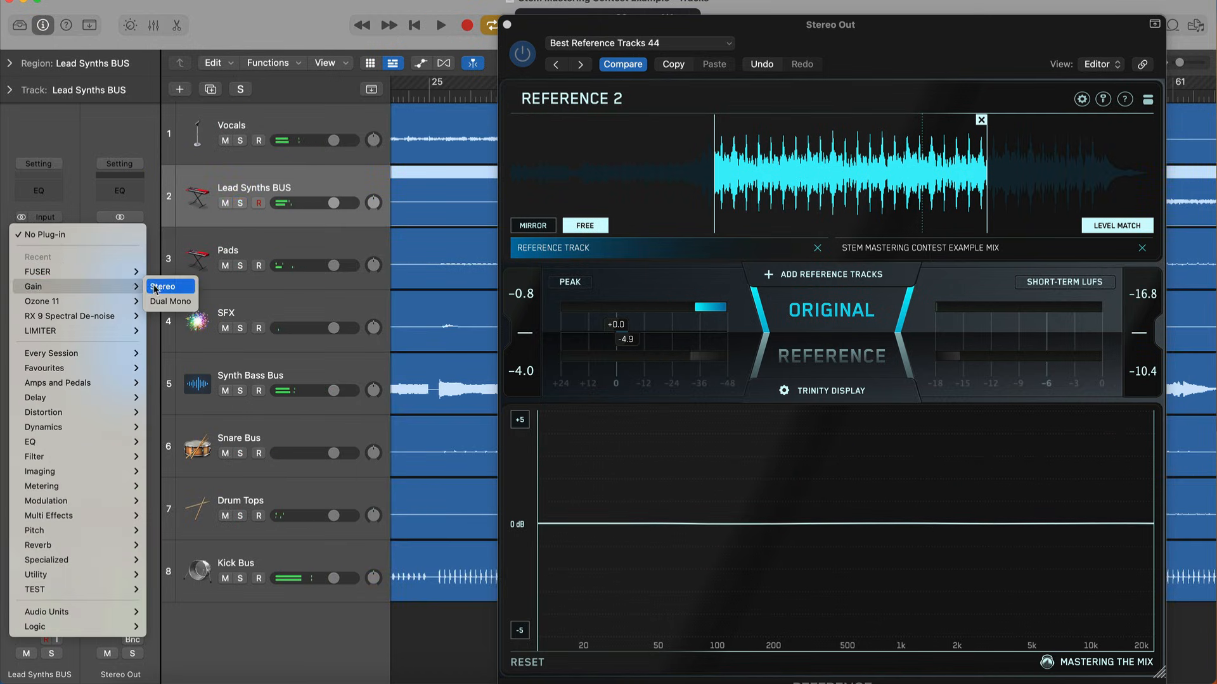
click(166, 283)
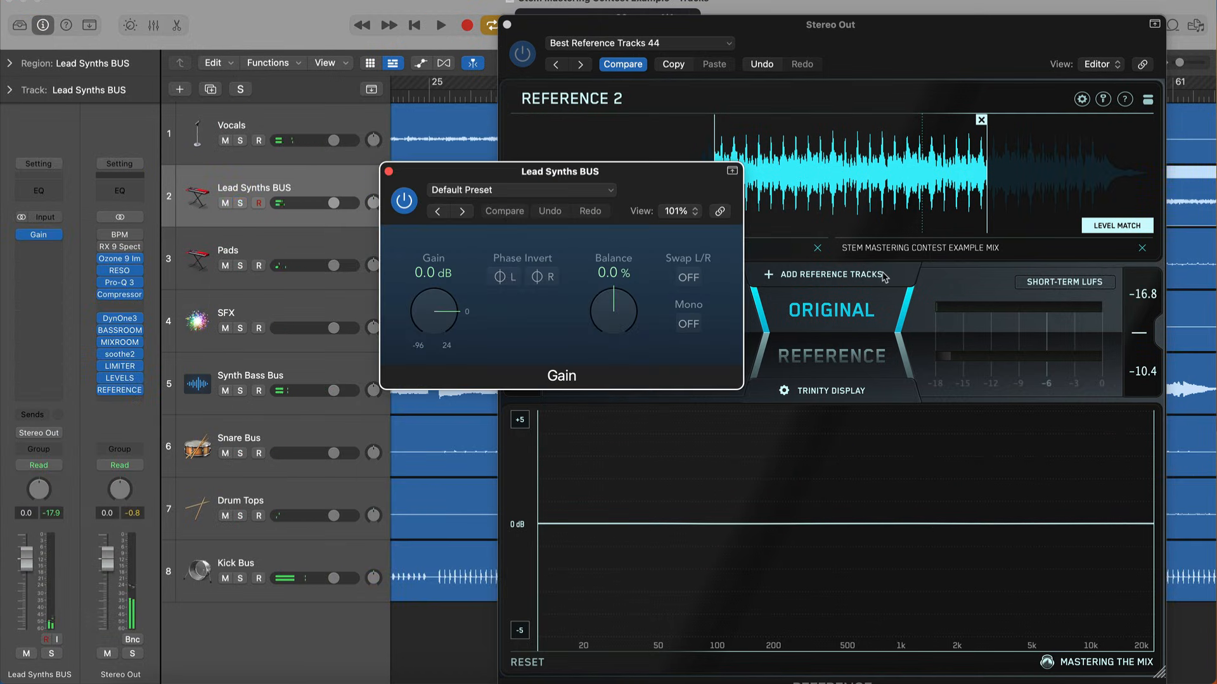
click(829, 324)
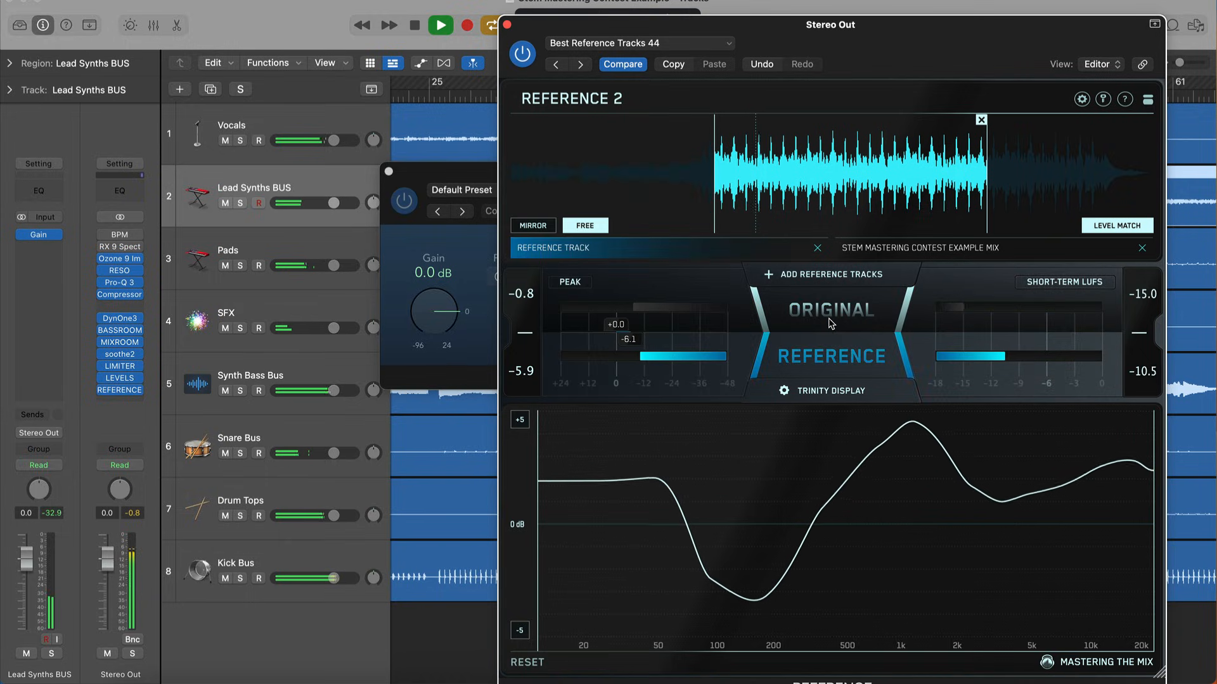
click(830, 324)
Set the Lead Synths BUS gain to -3.5 dB, check it against the reference track, and close the Gain window
click(437, 187)
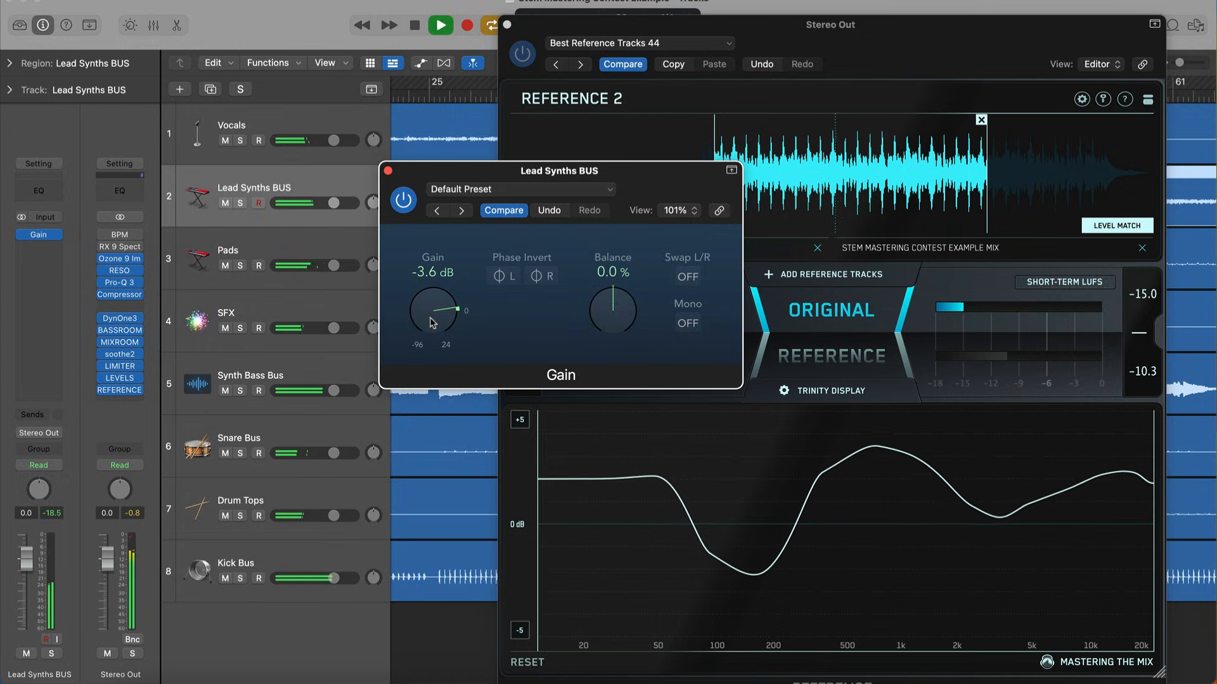
click(800, 342)
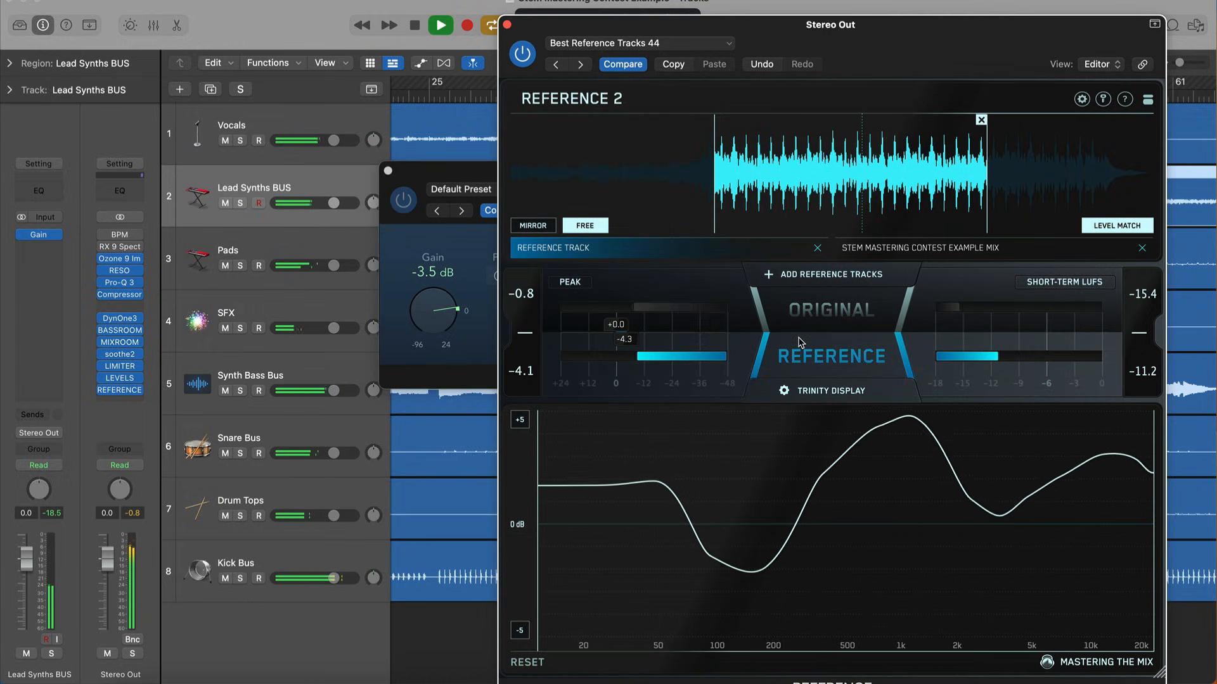
click(800, 343)
click(421, 176)
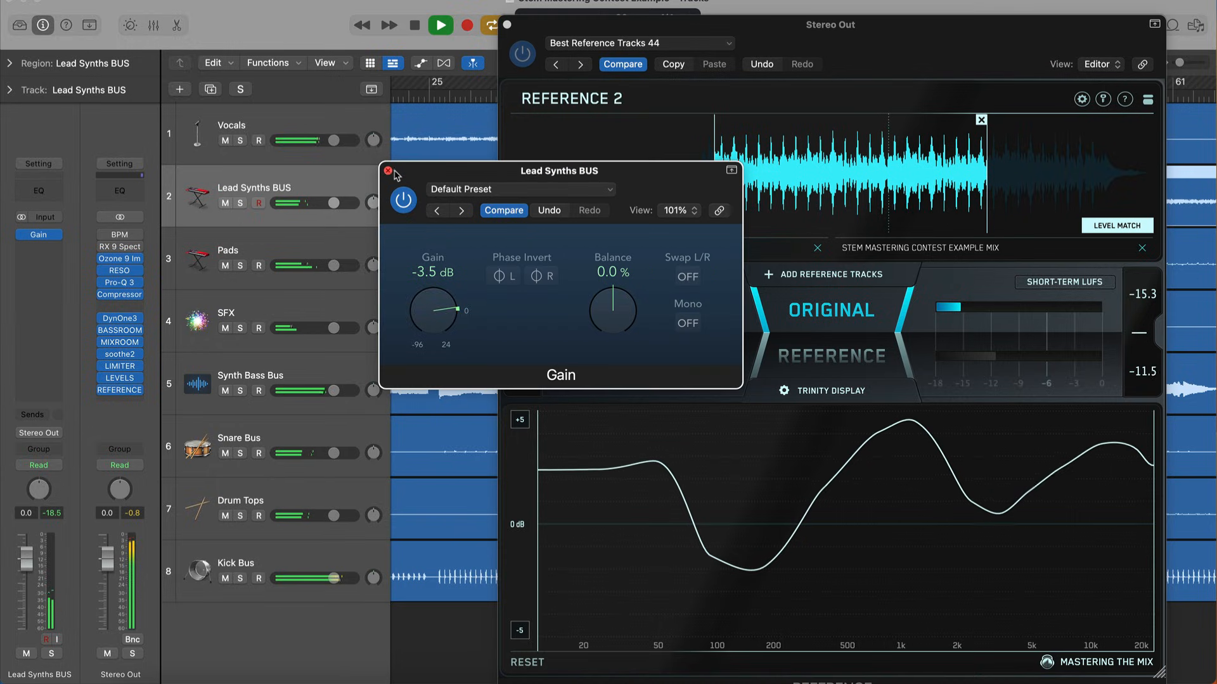
click(388, 171)
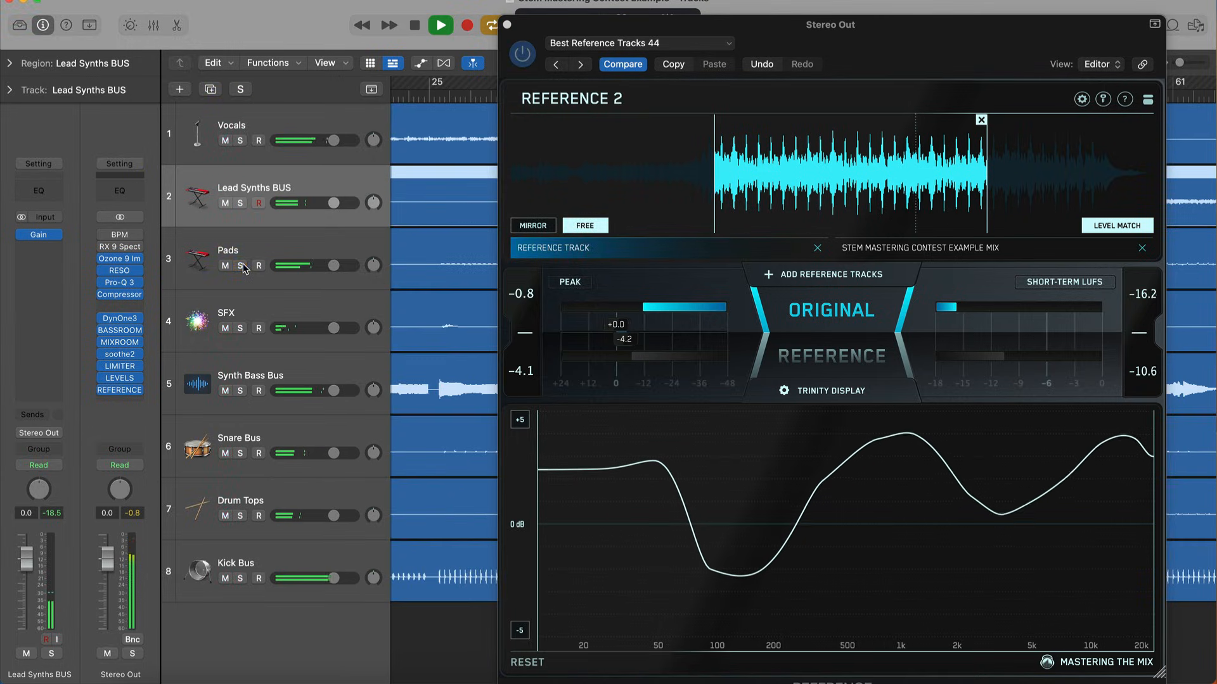
Insert a stereo Gain plug-in on the Pads track and raise its gain slightly
click(241, 252)
click(39, 235)
mouse_move(63, 268)
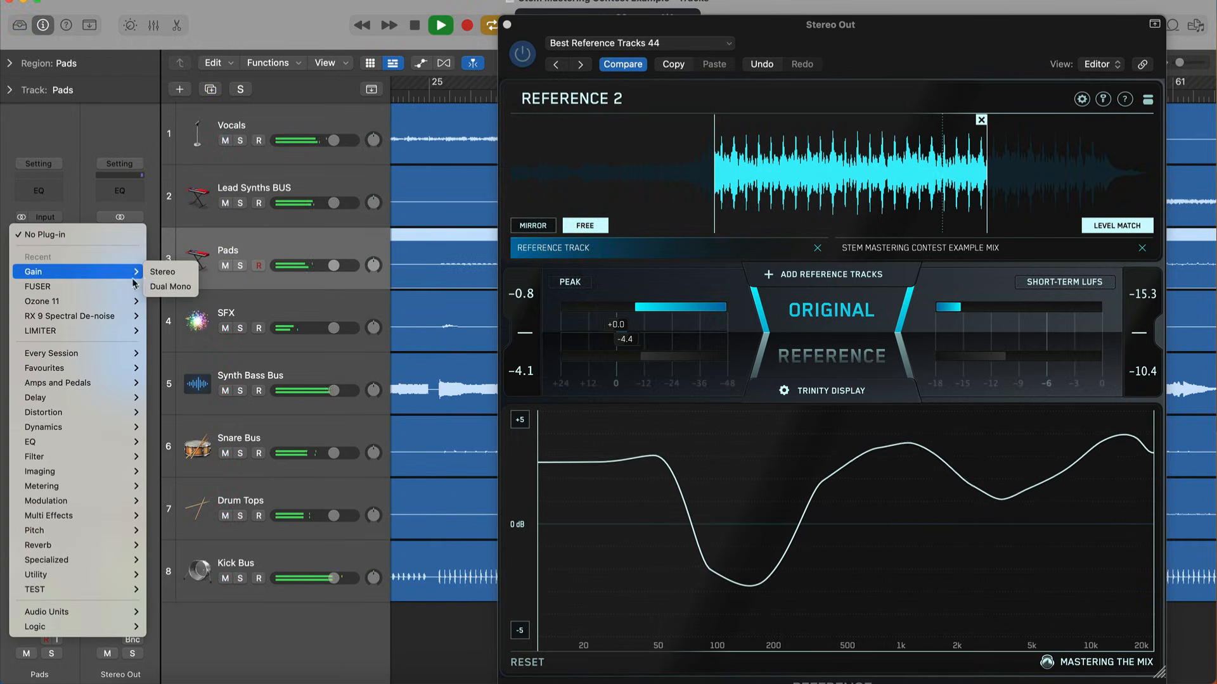
click(167, 270)
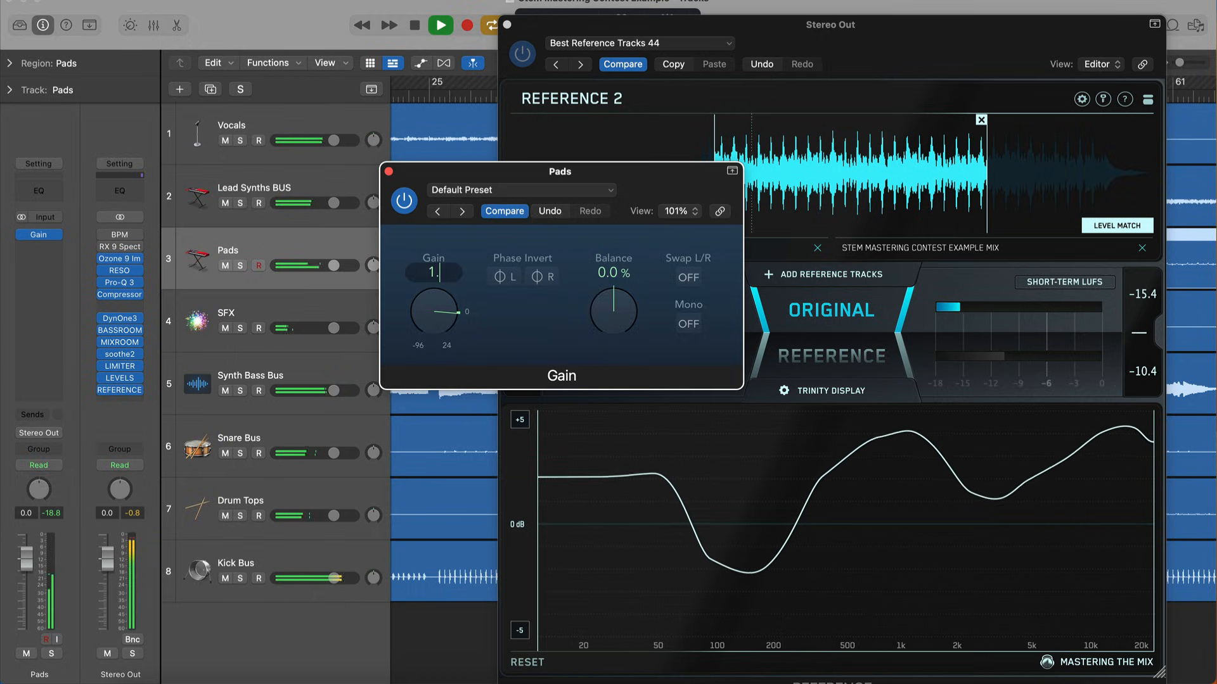
Close the Pads Gain window and compare the master with the reference track
click(389, 171)
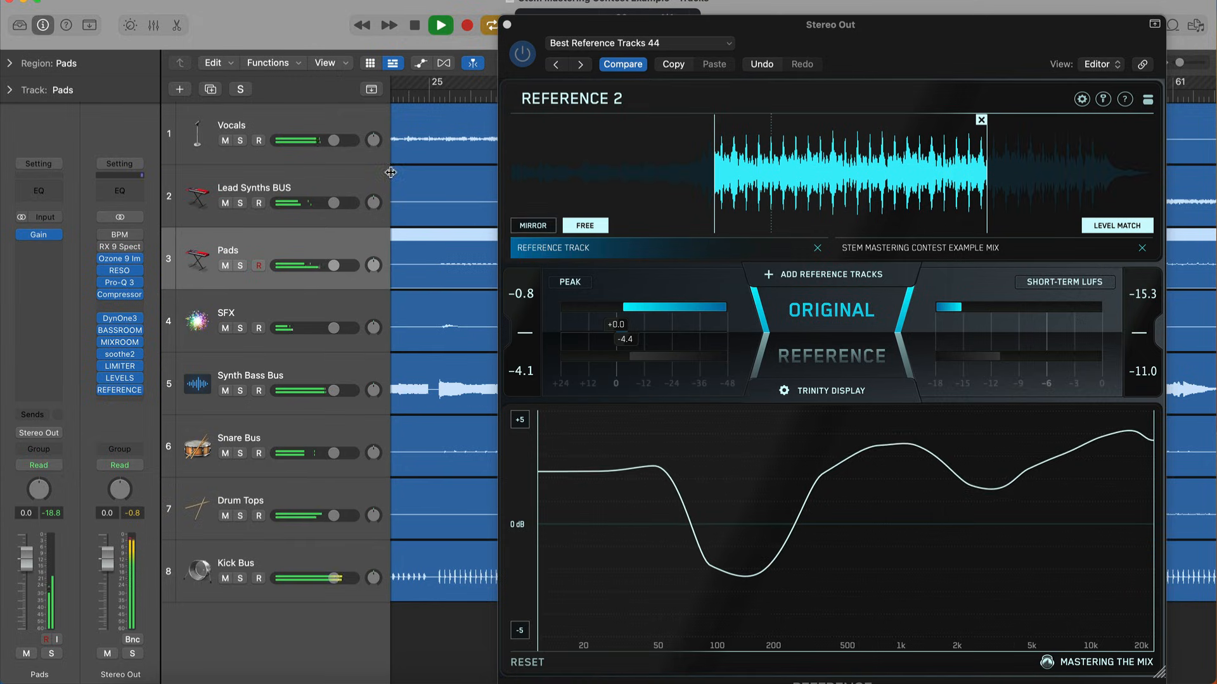
click(793, 337)
click(793, 337)
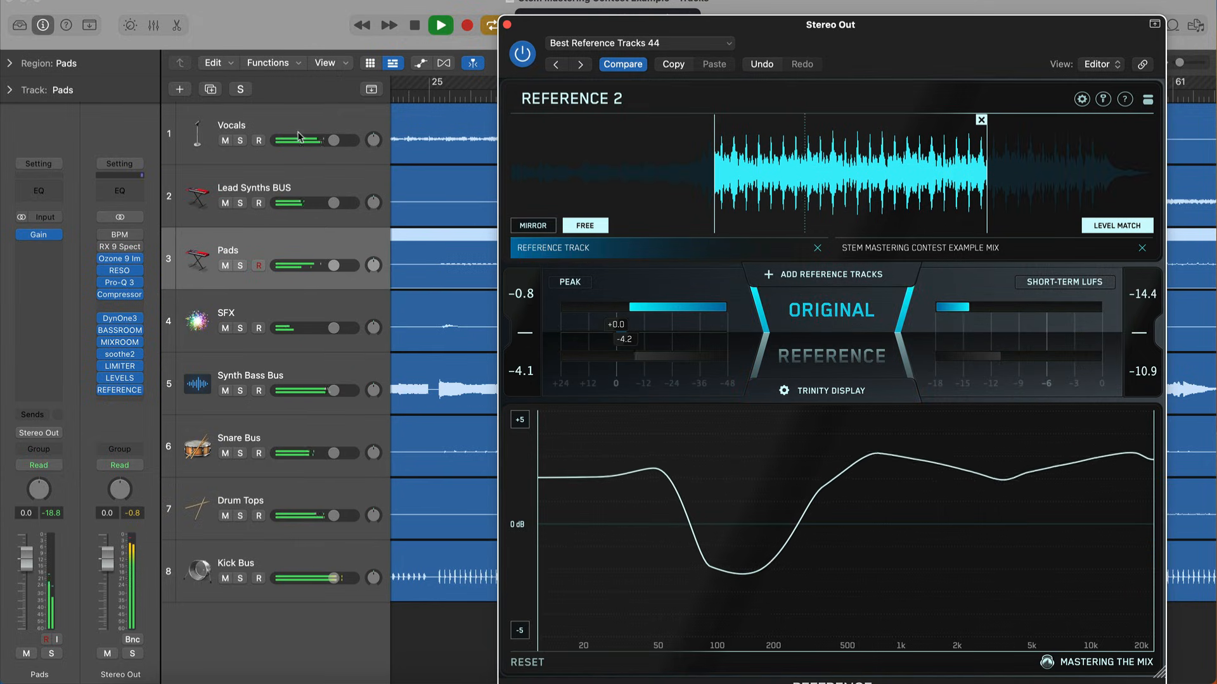
Solo the Vocals track, compare it with the reference track in REFERENCE, and unsolo it
click(240, 141)
click(801, 314)
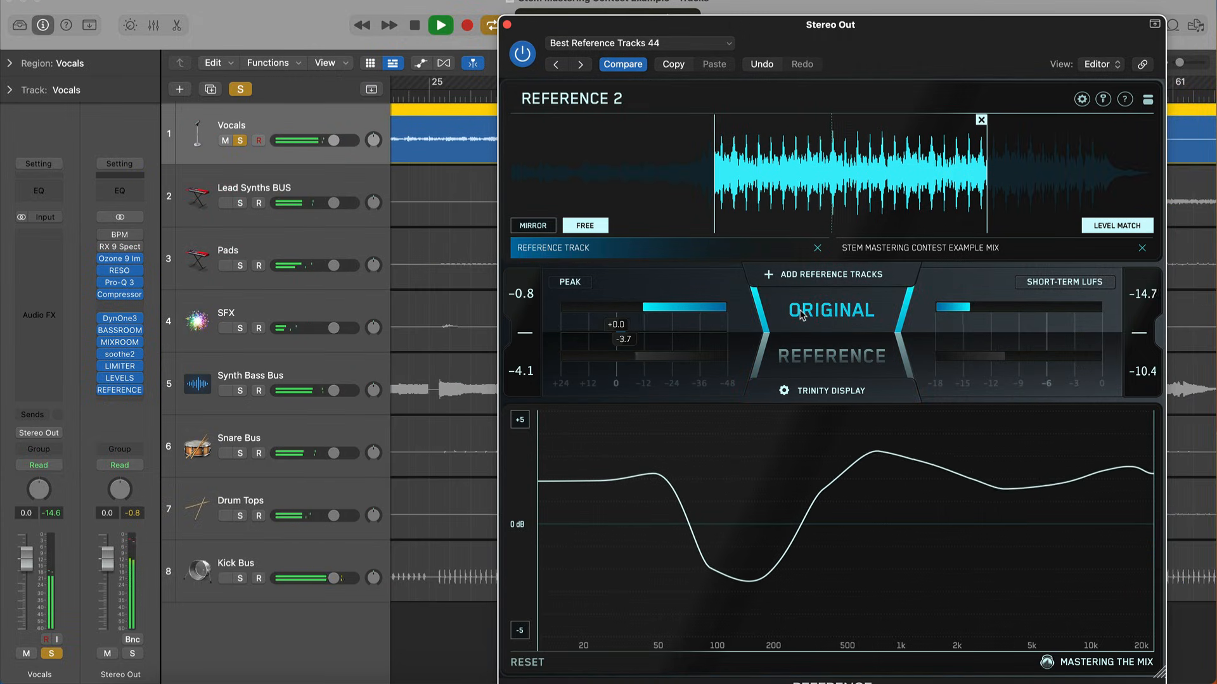
click(802, 314)
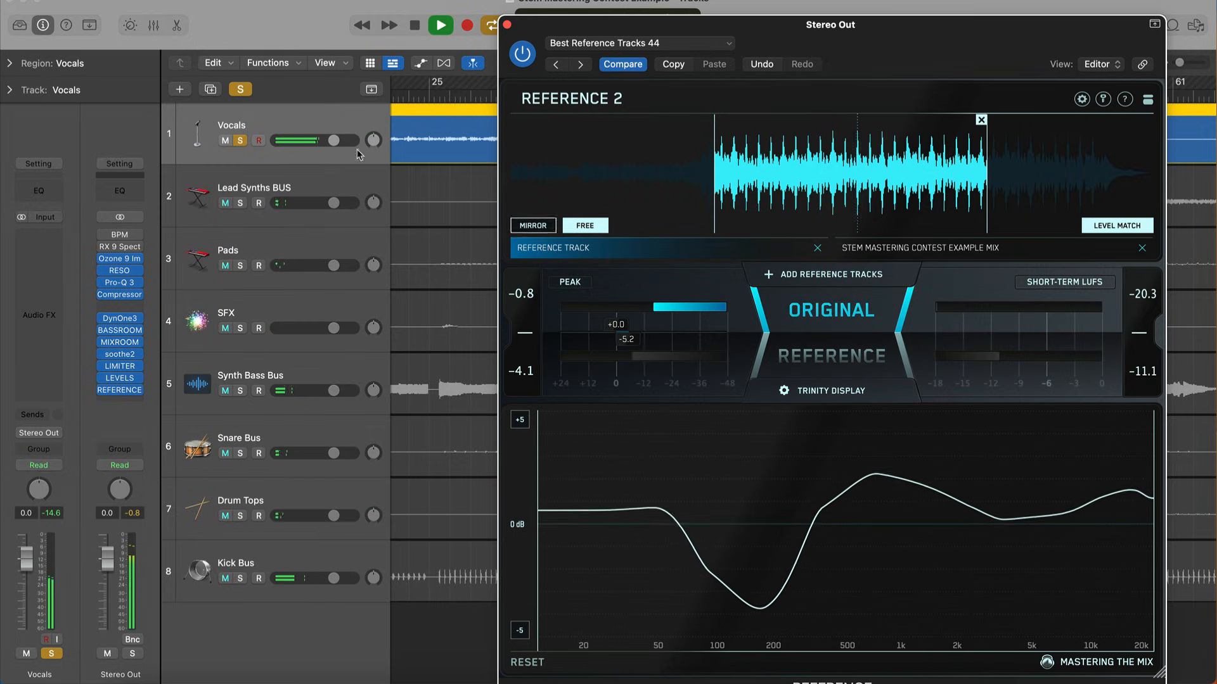
click(242, 141)
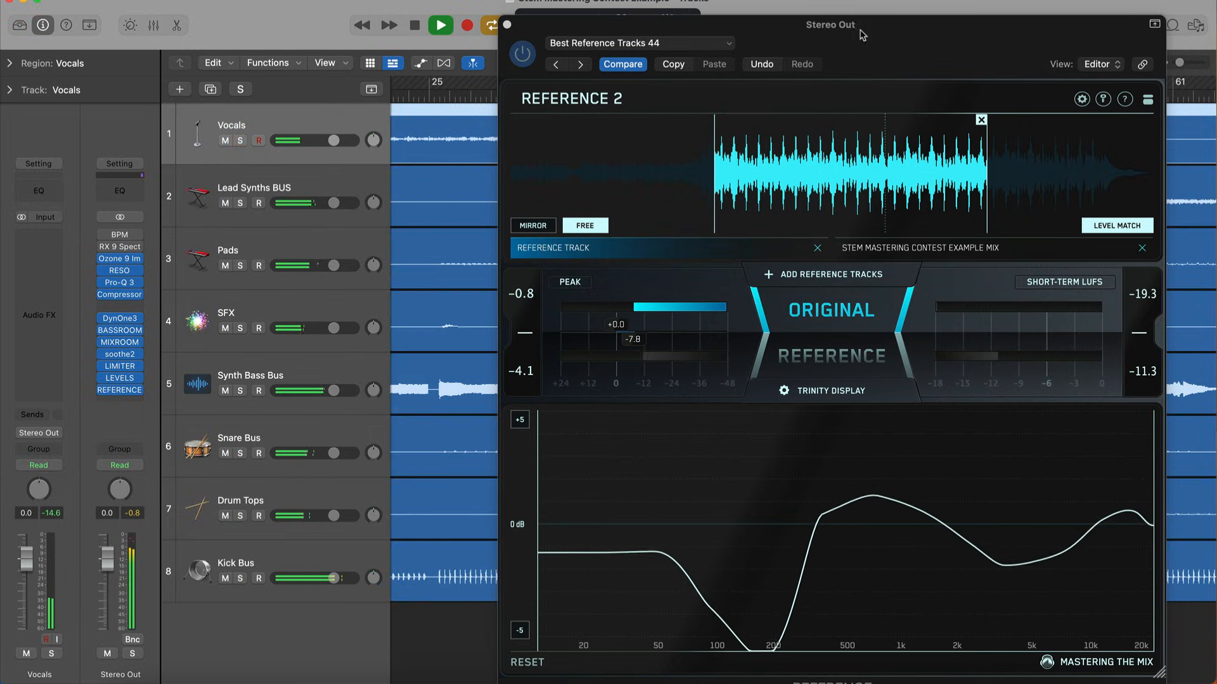
Reposition the REFERENCE window around the track list and compare the full master with the reference track
drag(865, 39, 676, 36)
click(656, 327)
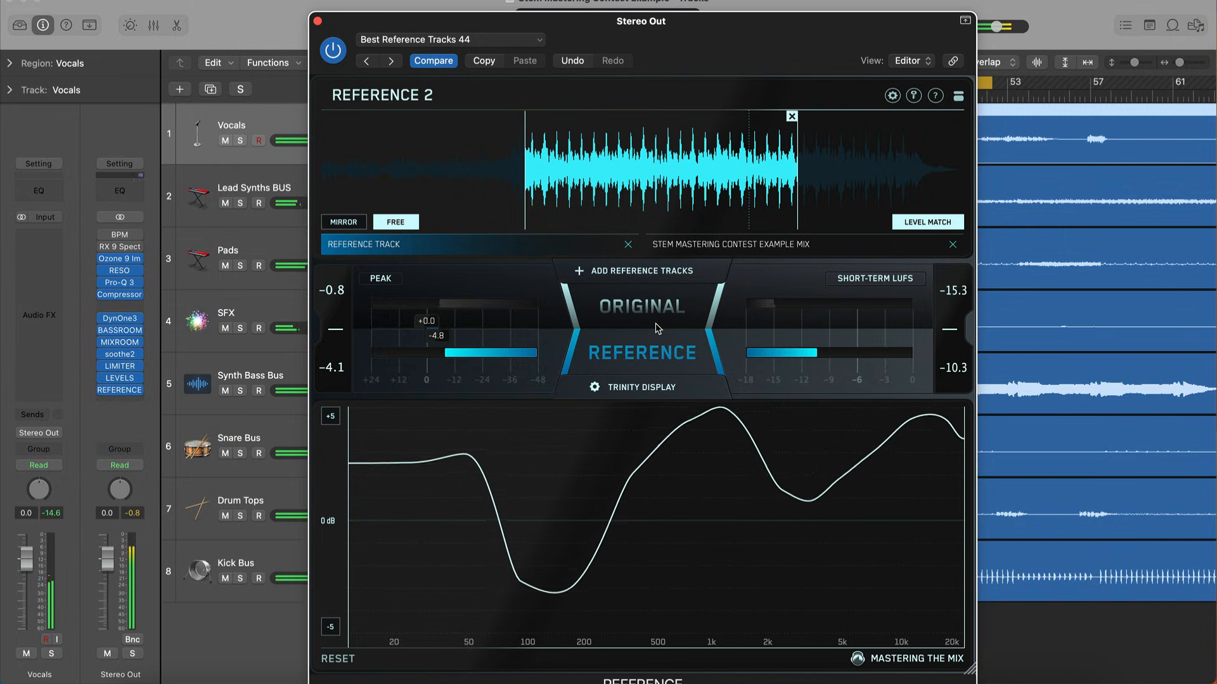
click(657, 328)
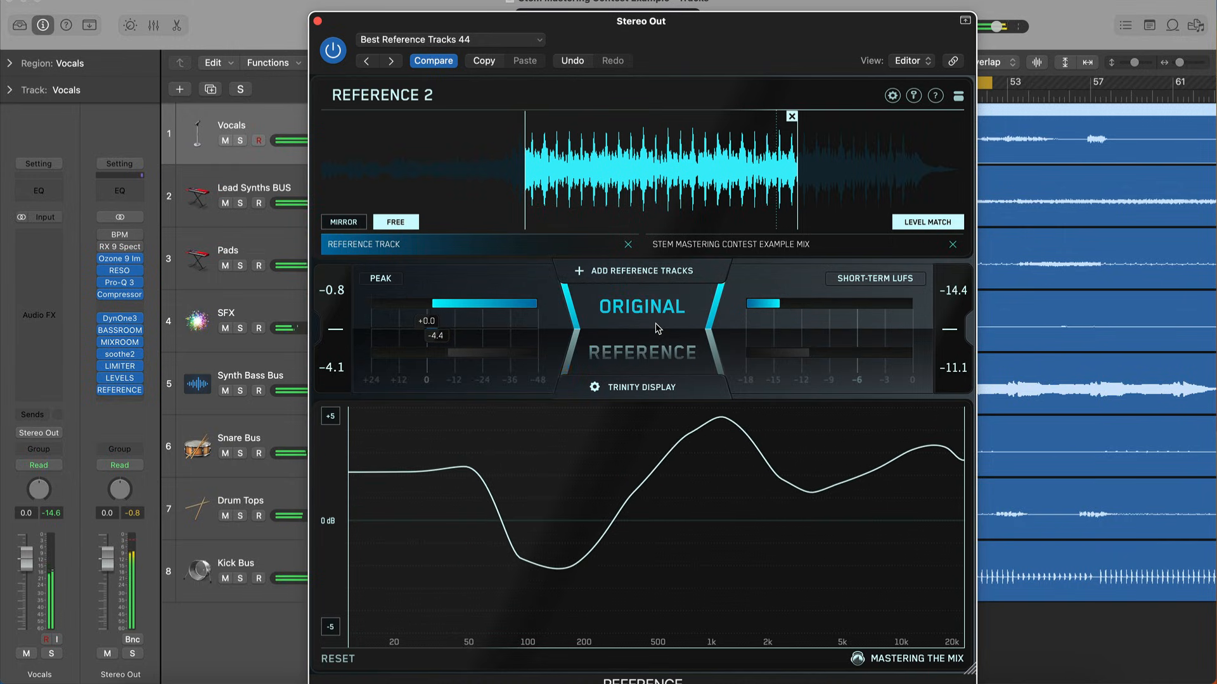
drag(722, 19, 942, 1)
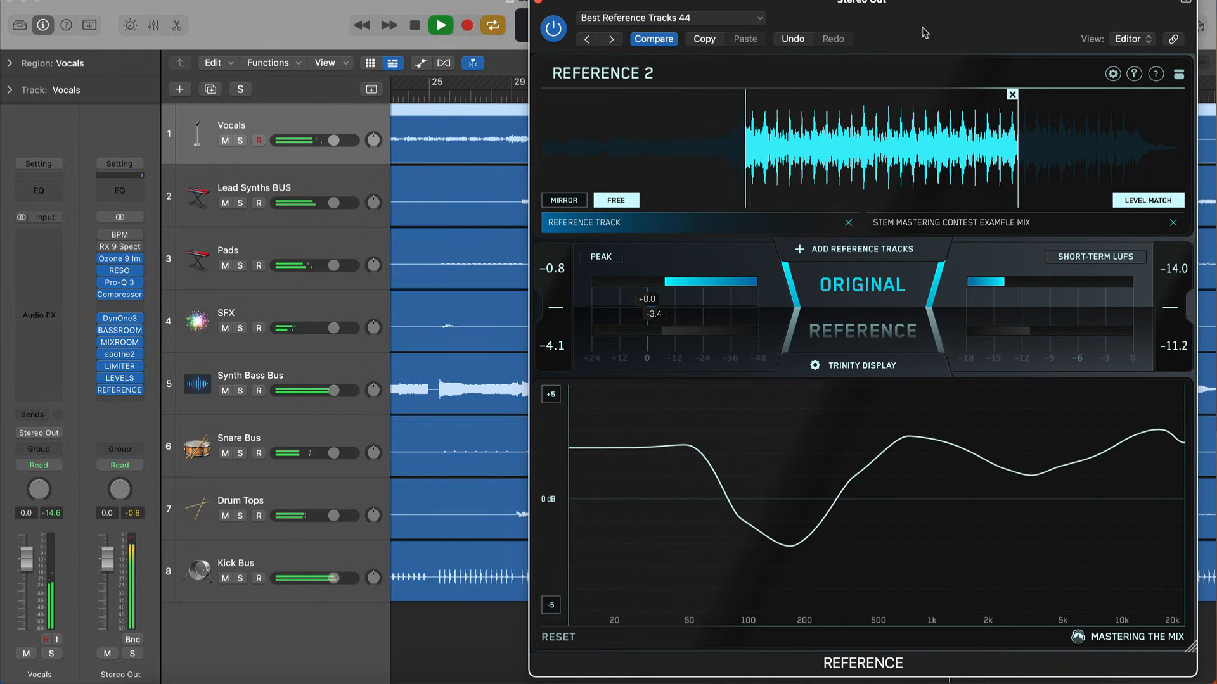
click(834, 305)
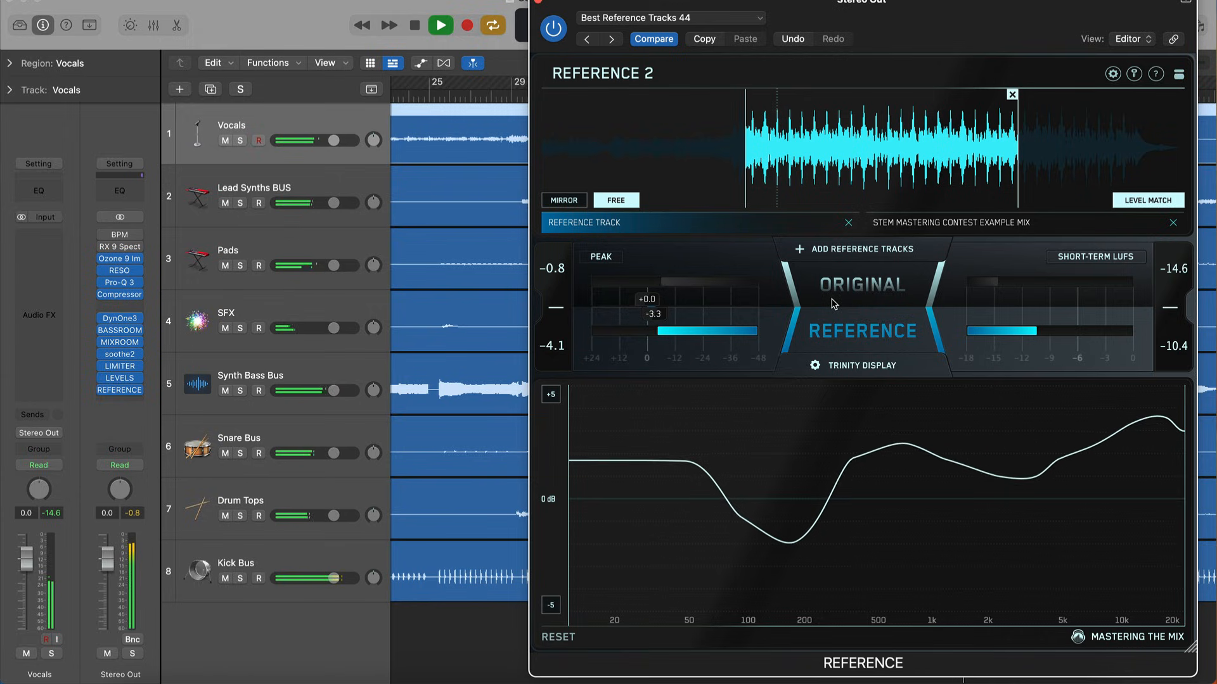
click(834, 304)
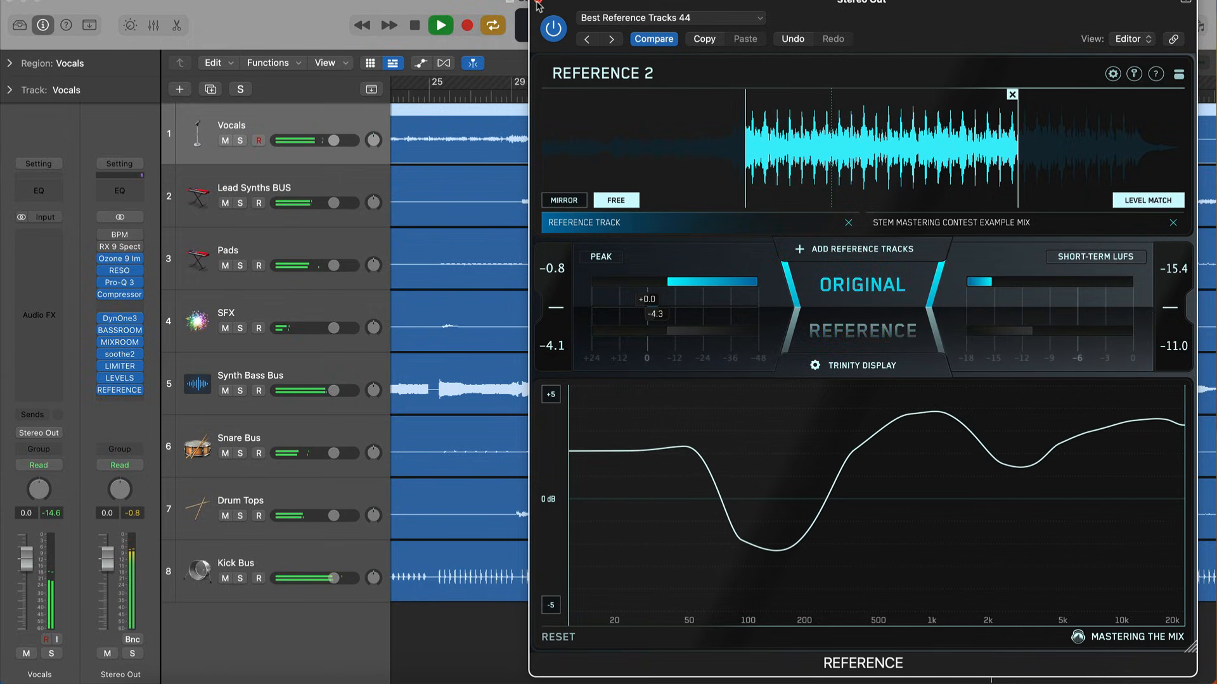
Stop playback, insert a stereo Gain plug-in on the Vocals track, raise its gain slightly, and close its window
click(261, 37)
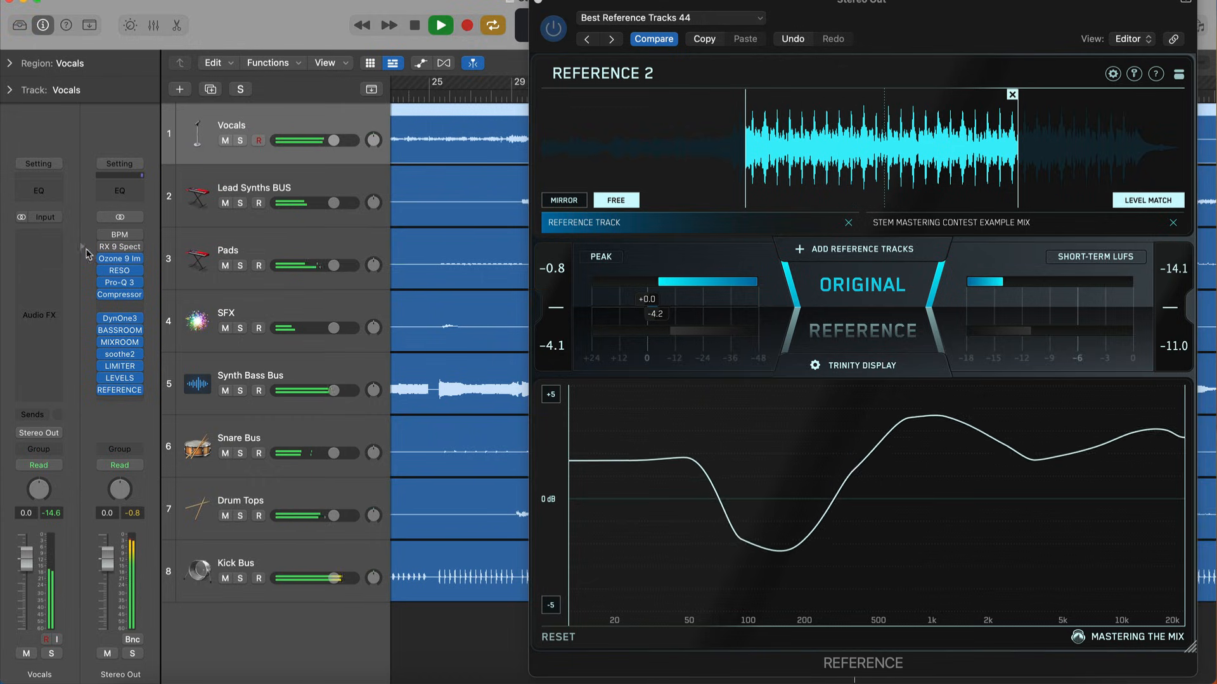
key(space)
click(56, 237)
mouse_move(112, 272)
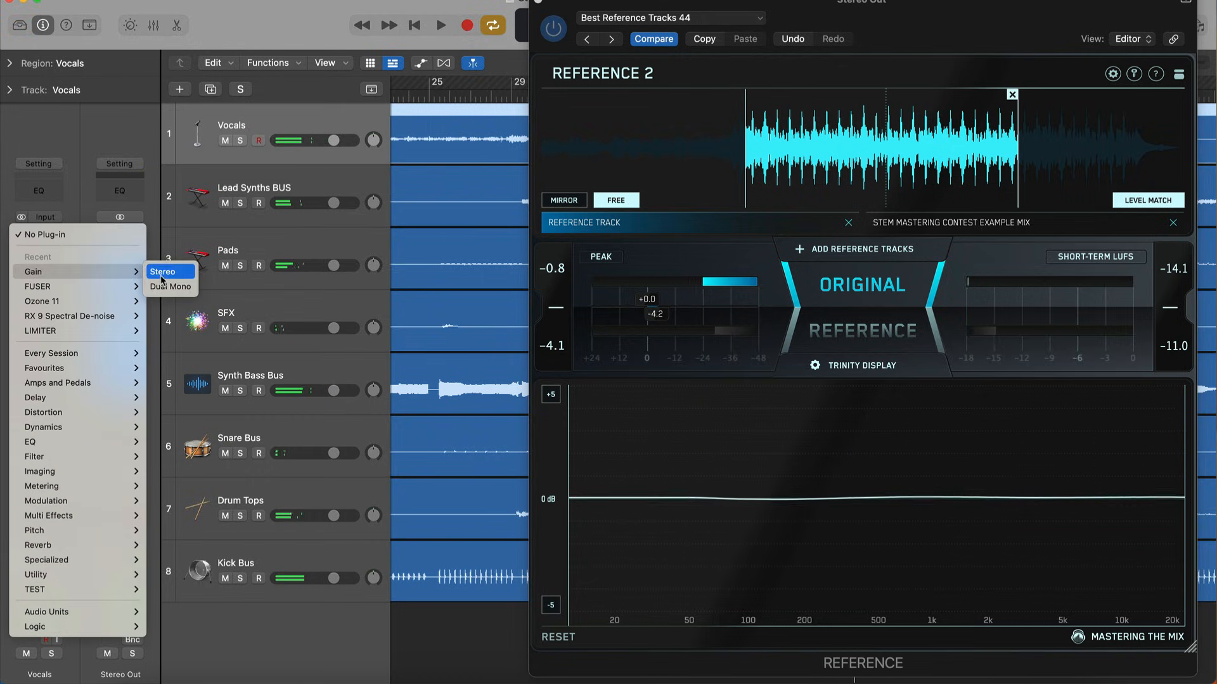
click(166, 271)
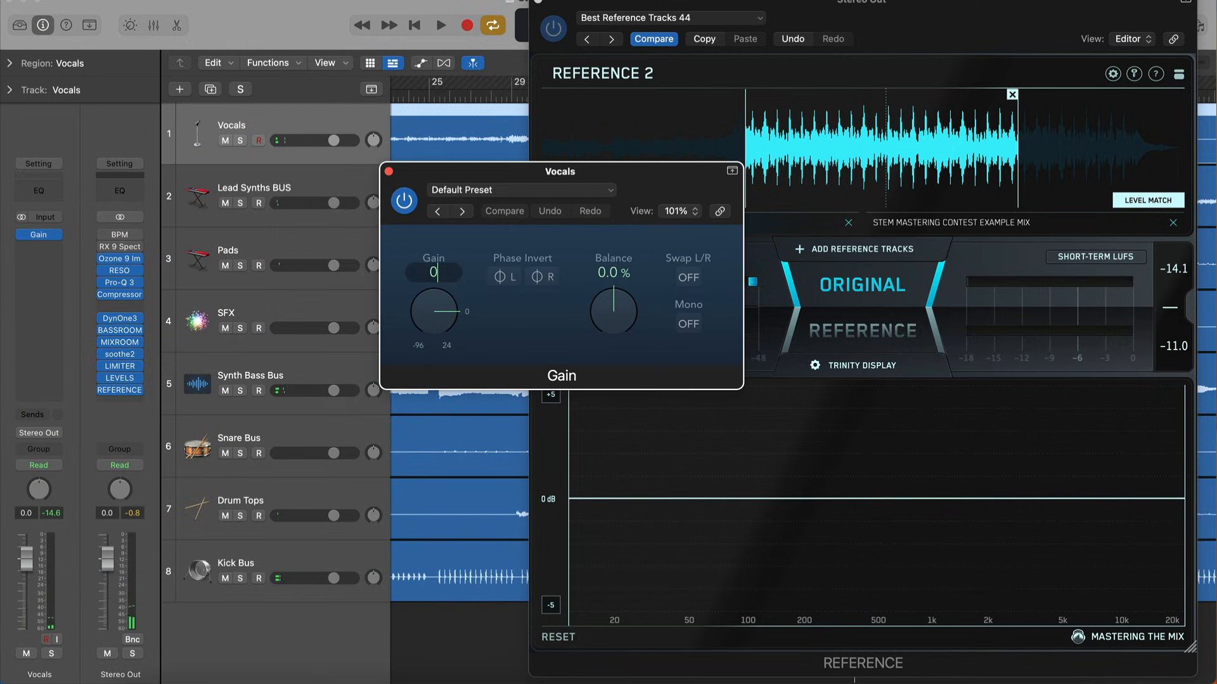
click(388, 172)
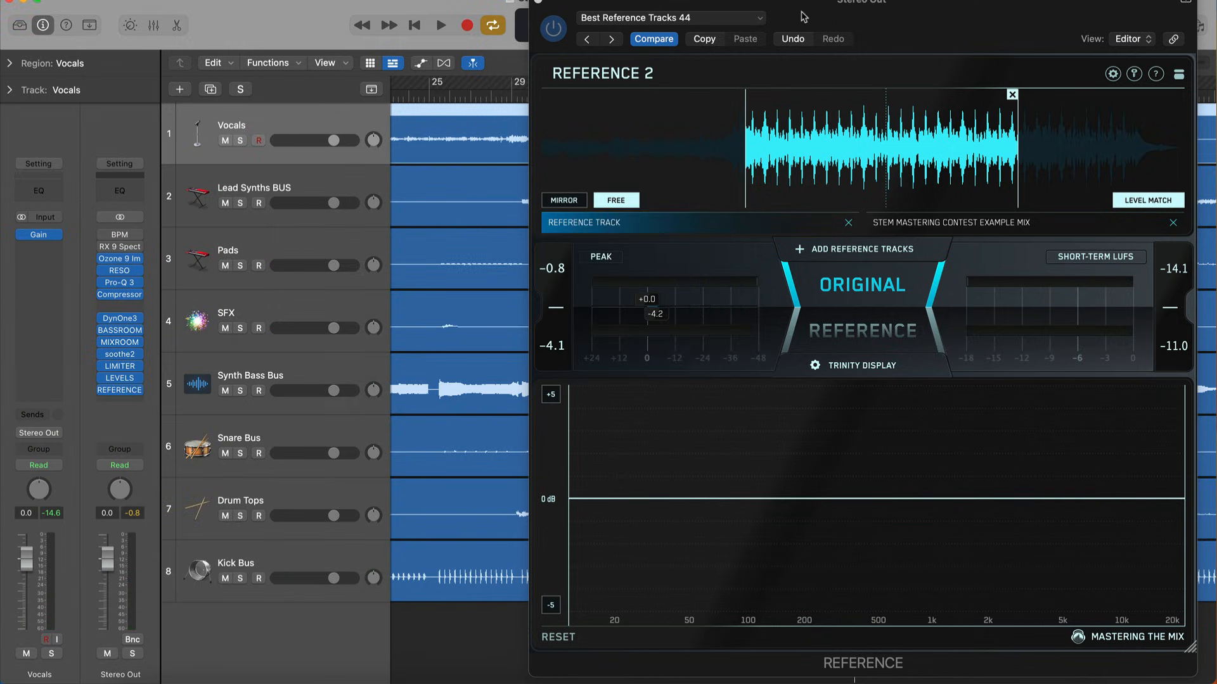
Play the master against the reference track, capturing a snapshot of the Trinity Display curve, and stop playback
drag(803, 16, 730, 10)
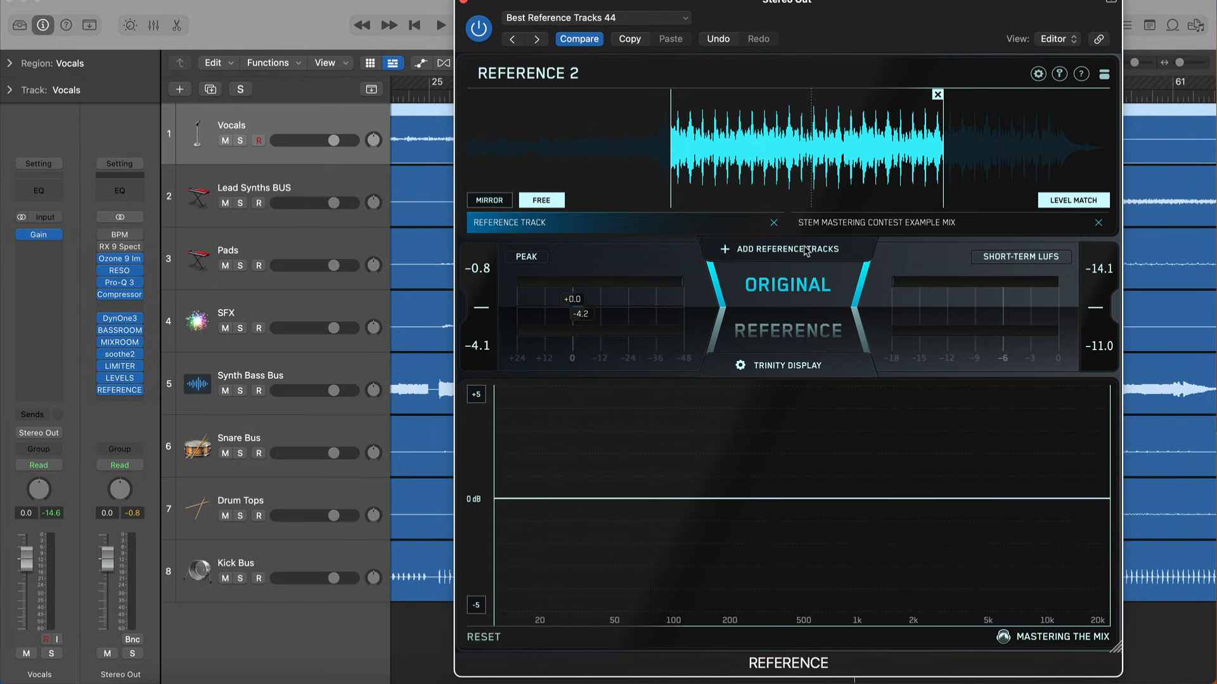
key(space)
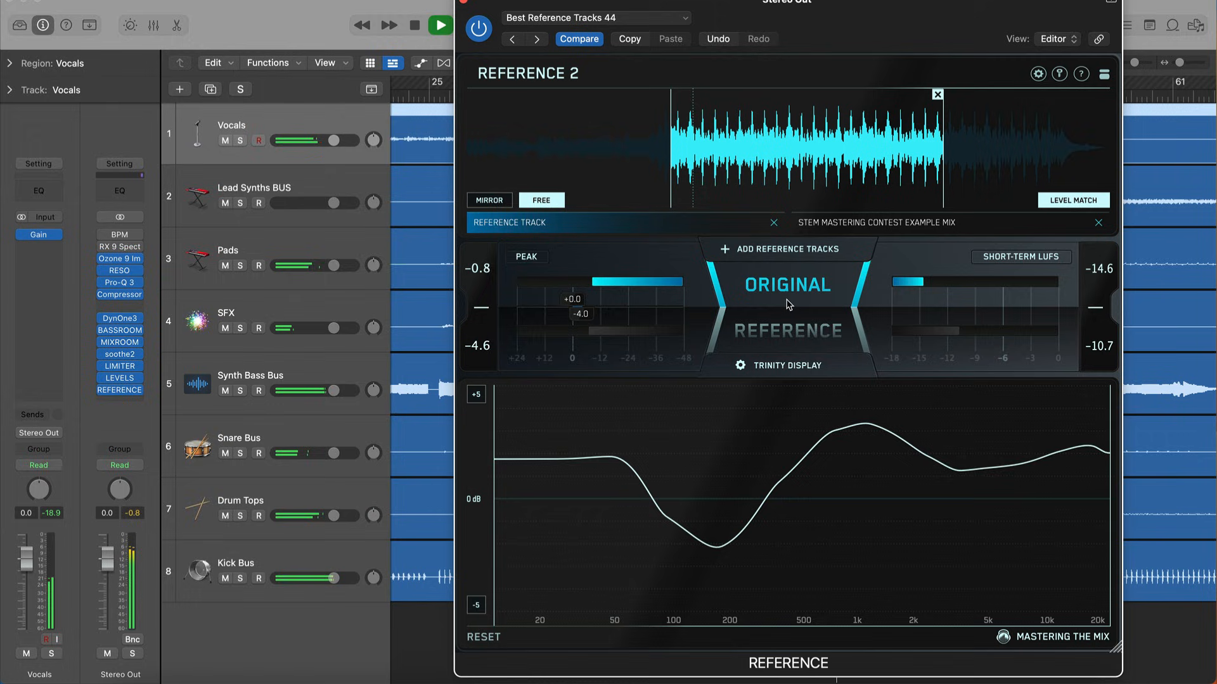
click(787, 304)
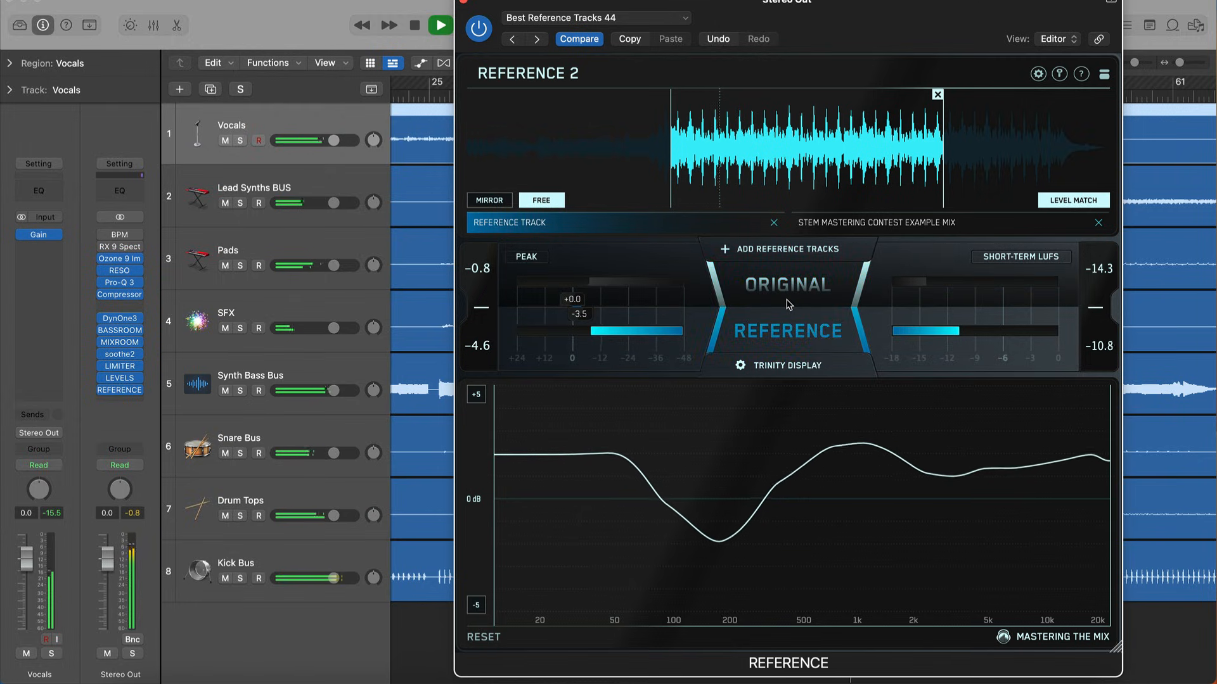
click(787, 304)
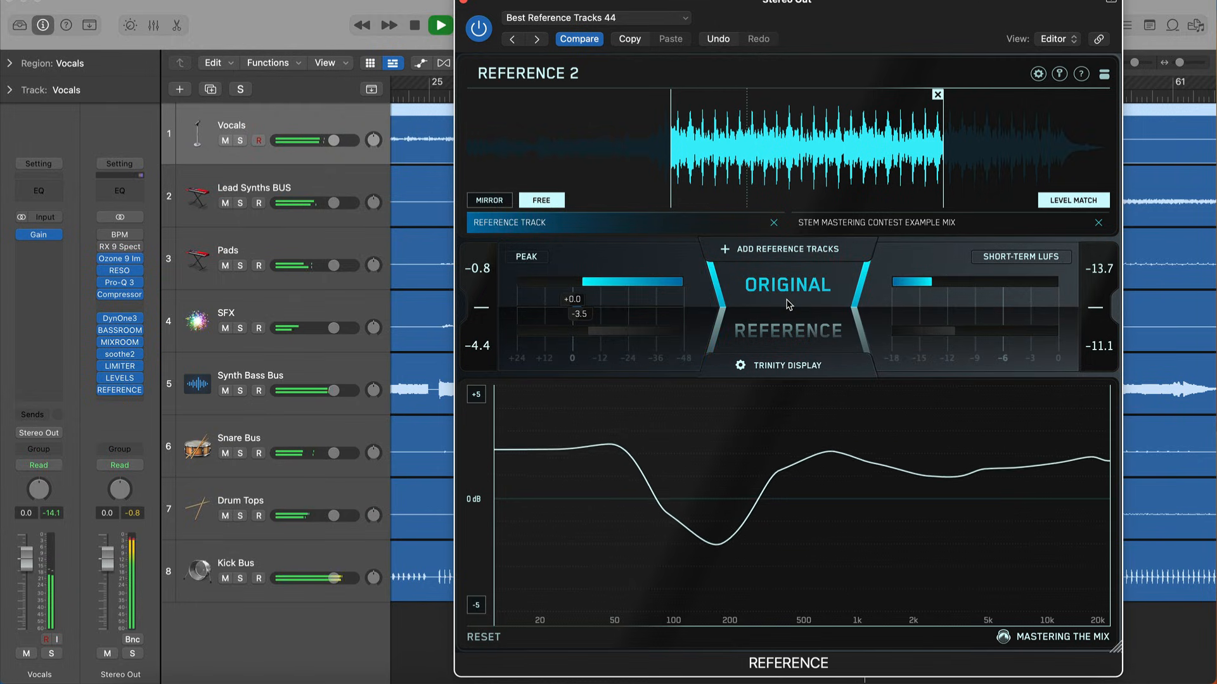
click(812, 477)
click(783, 287)
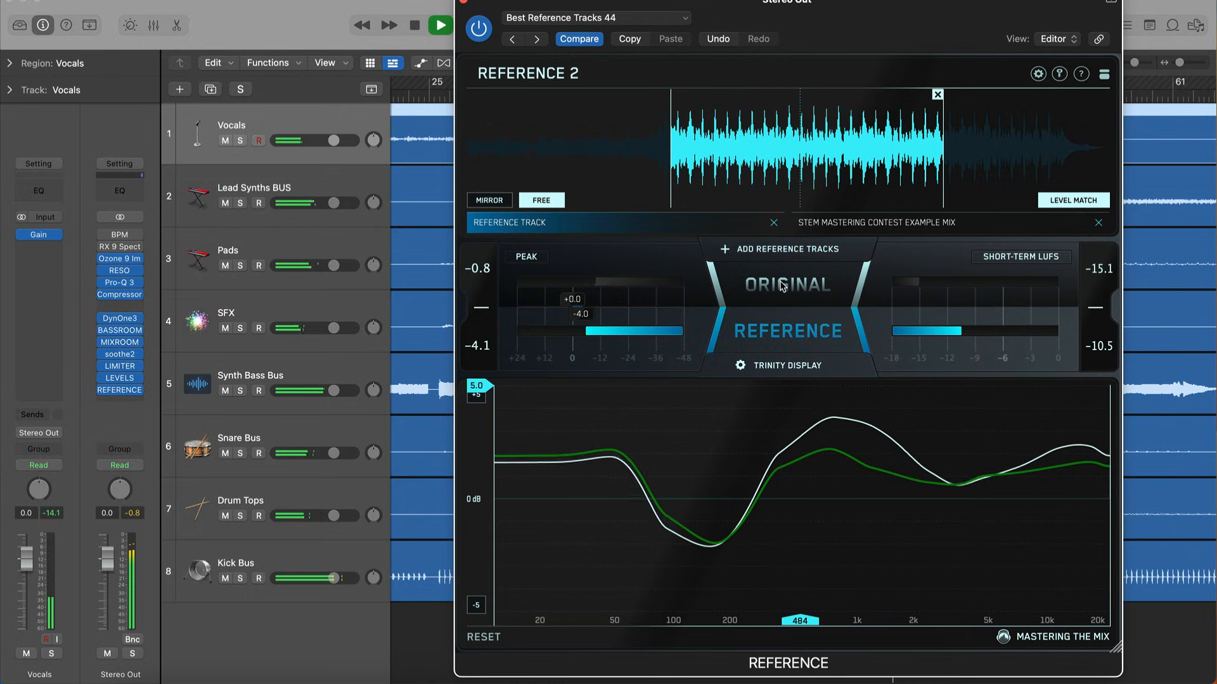
click(783, 286)
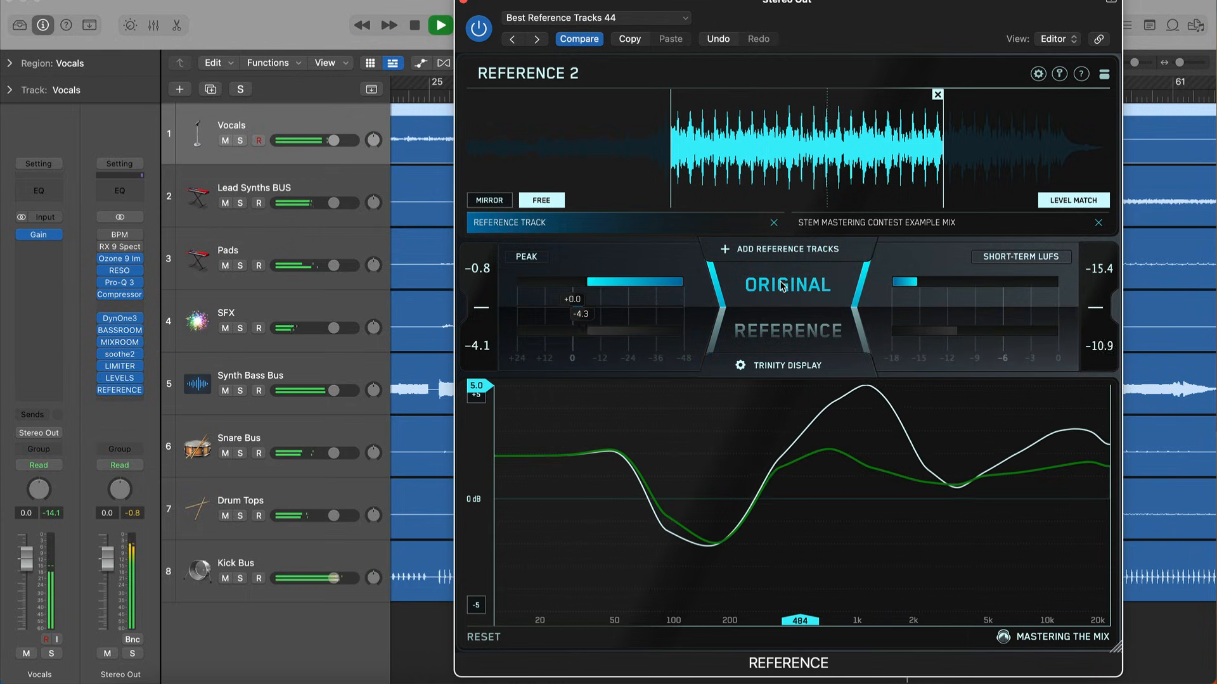
key(space)
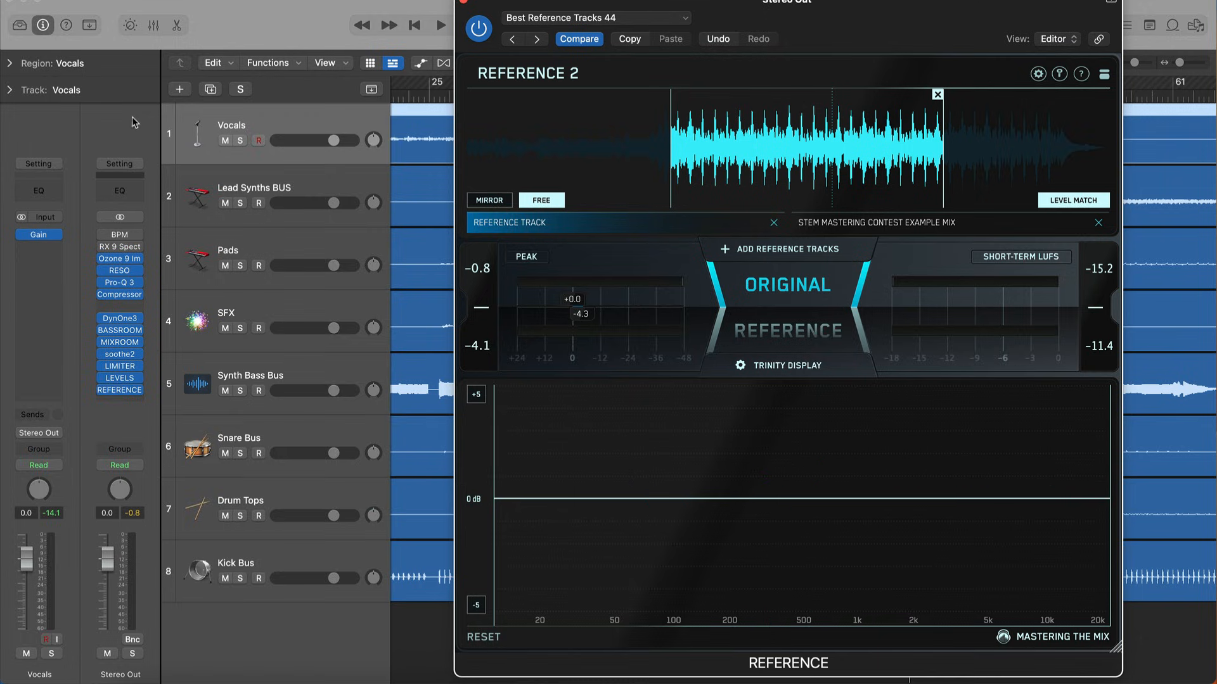
Select STEM MASTERING CONTEST EXAMPLE MIX in REFERENCE, compare the master with it, and stop playback
click(854, 225)
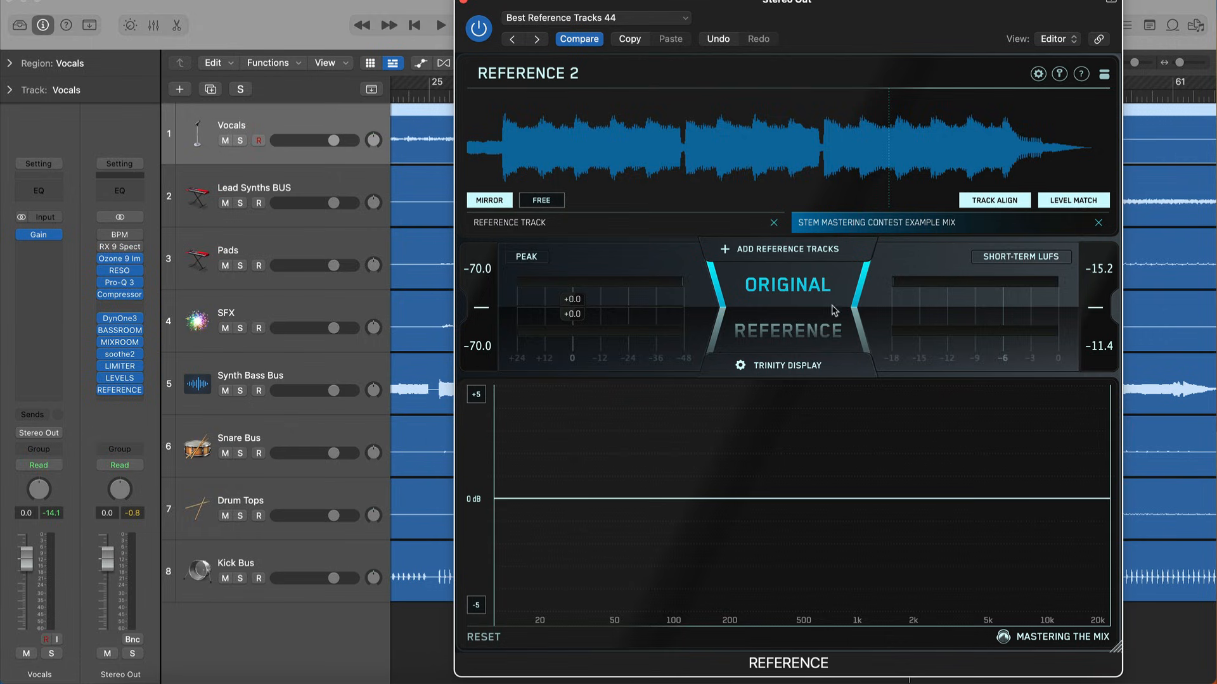
key(space)
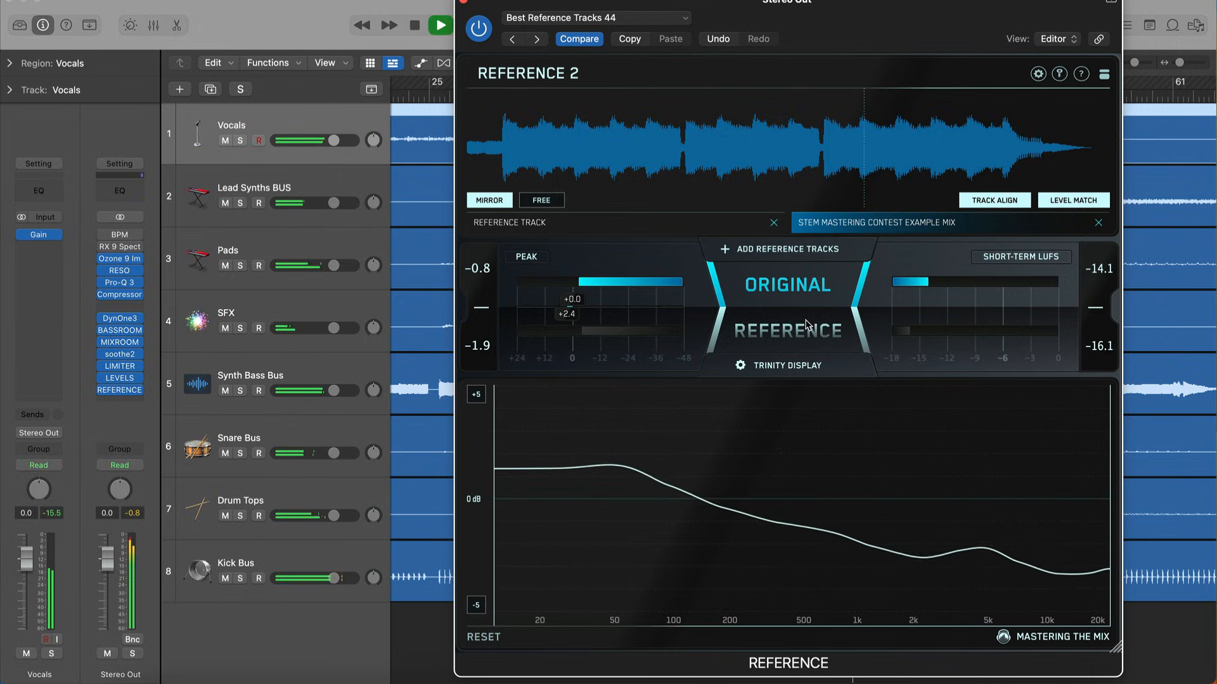
click(807, 325)
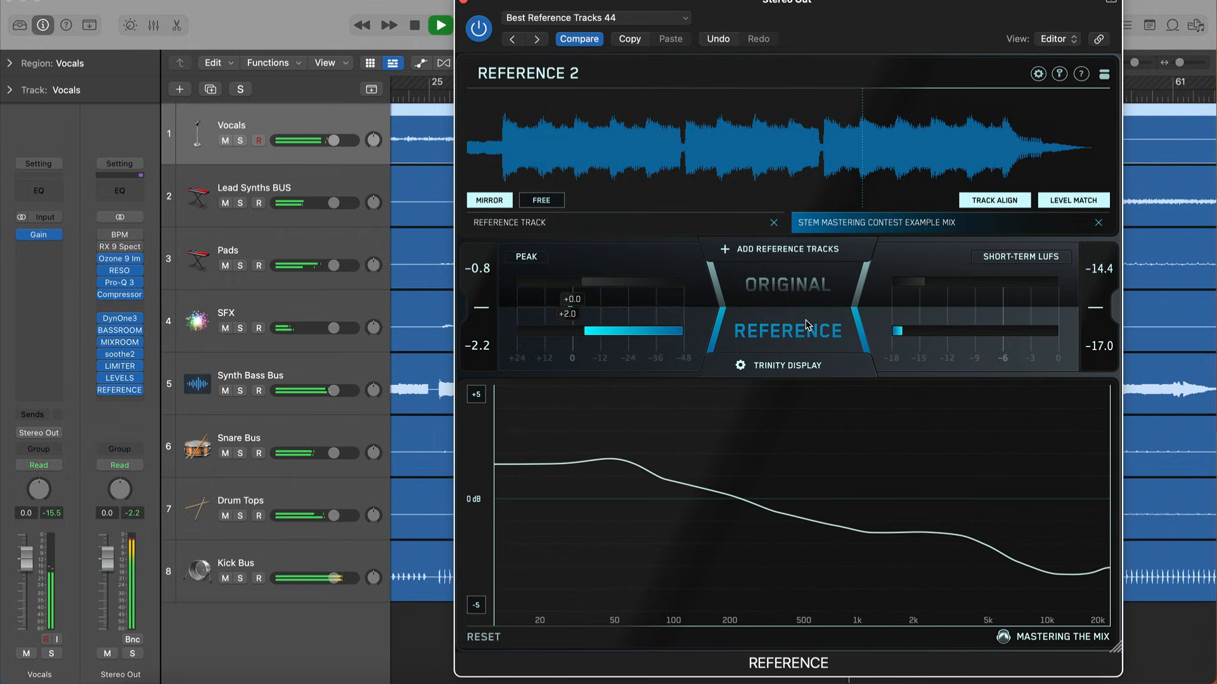
click(807, 324)
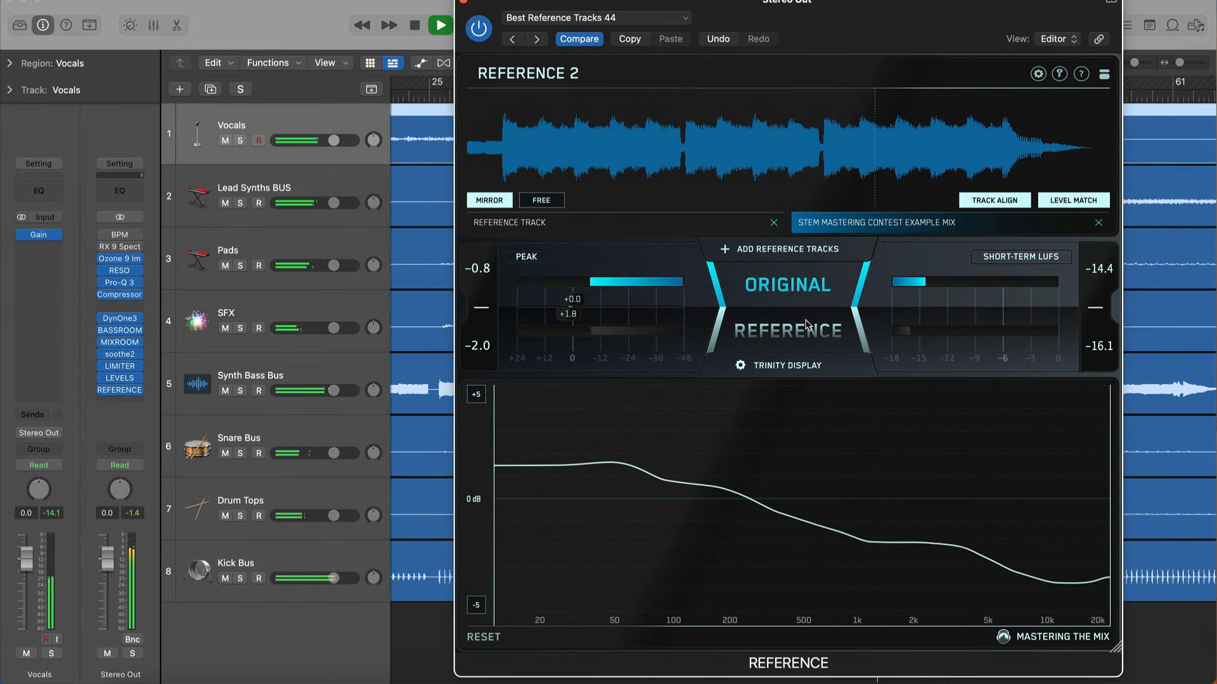
click(806, 325)
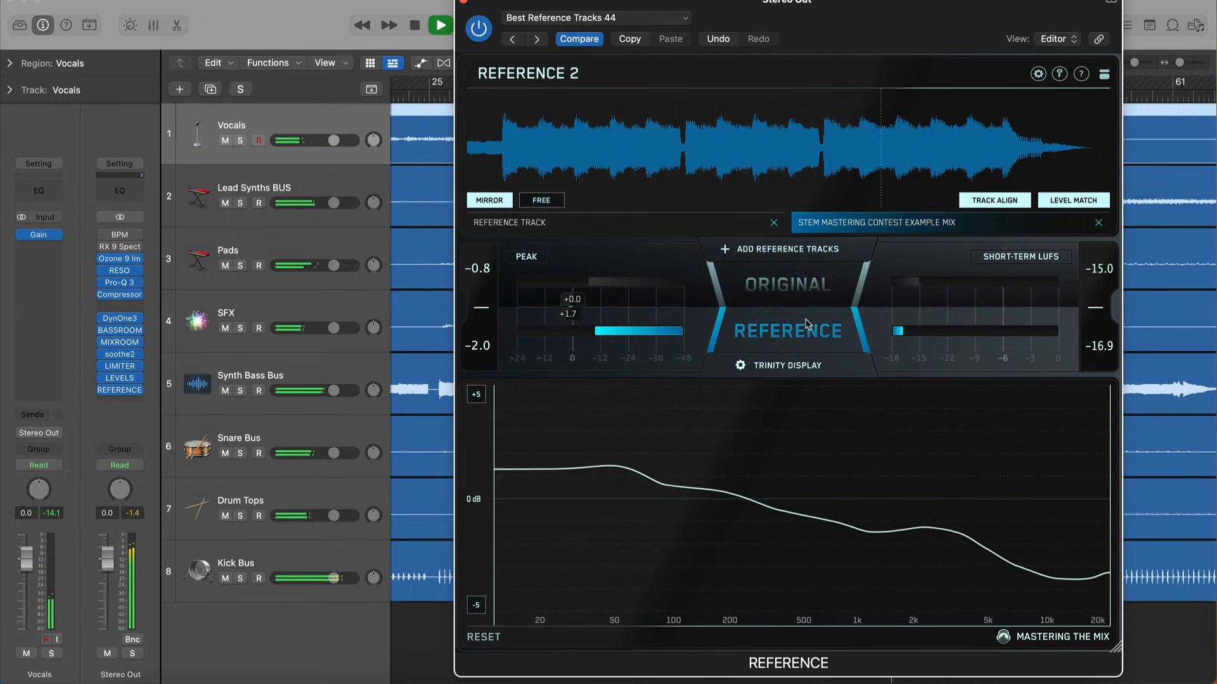
click(807, 324)
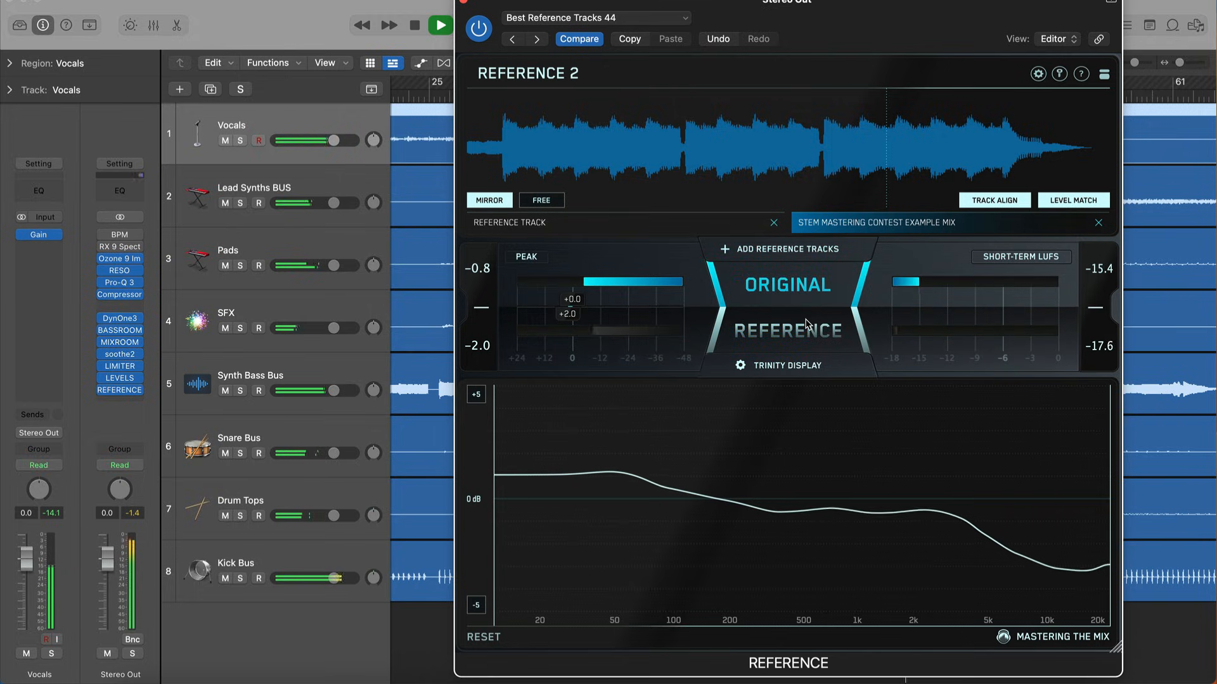
key(space)
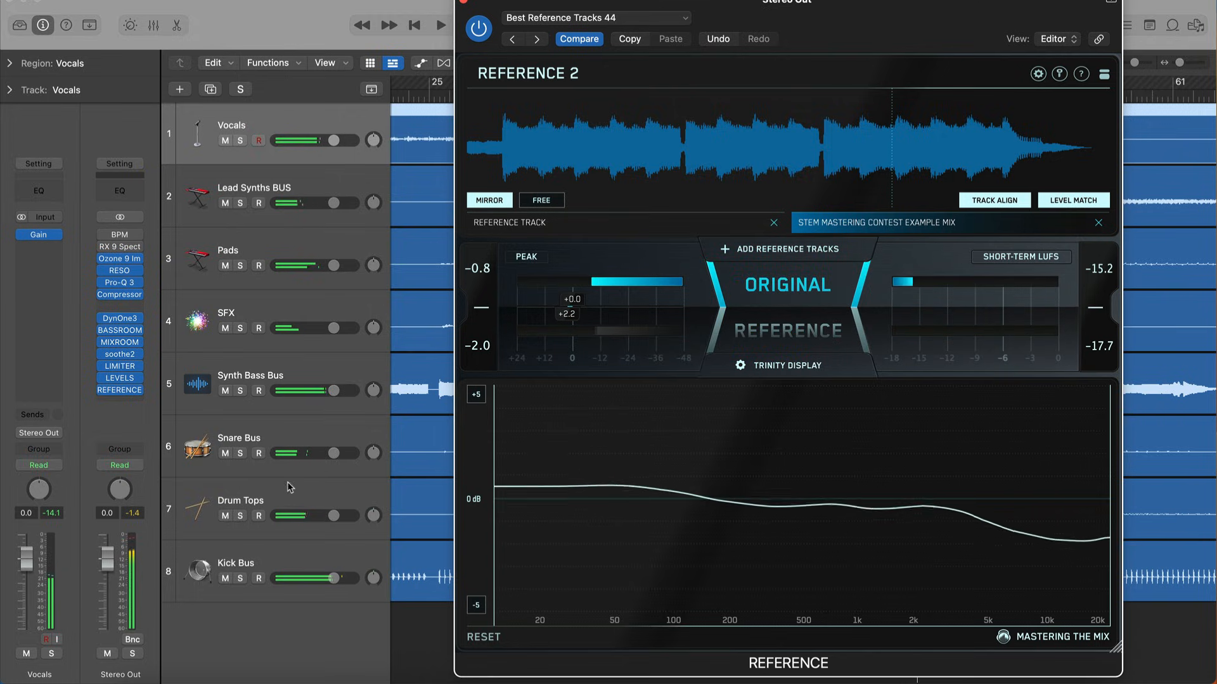
Set the Kick Bus Gain plug-in to +2.5 dB and resume playback
click(241, 557)
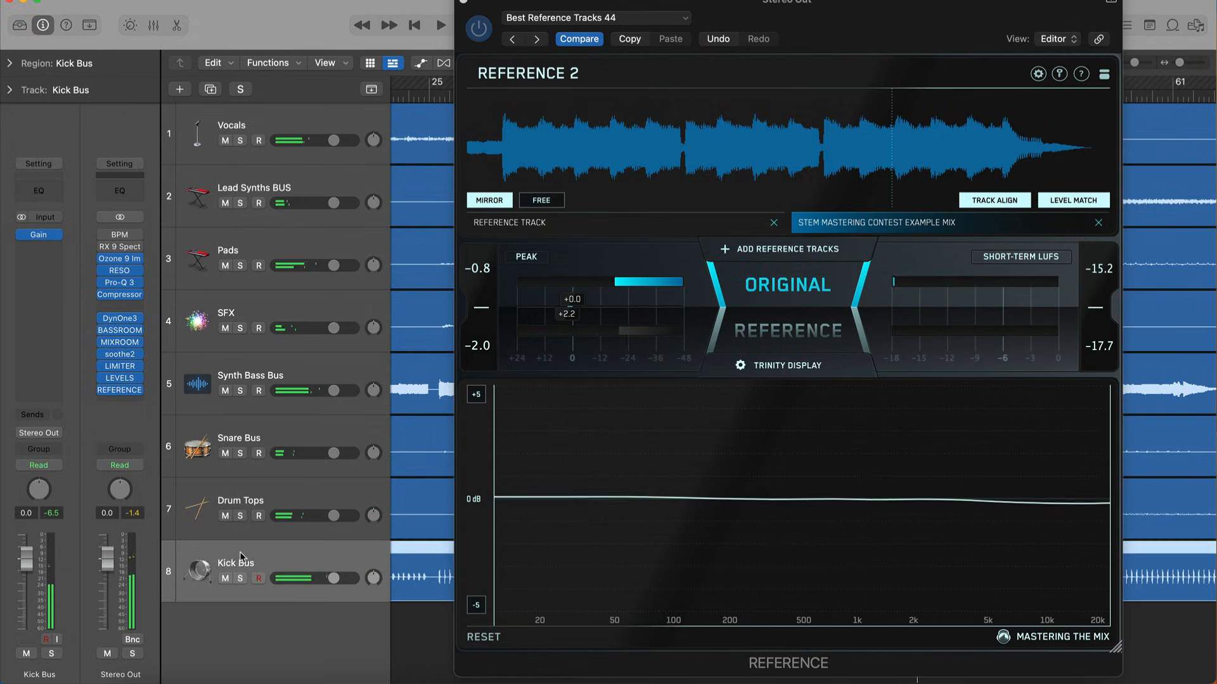
click(38, 237)
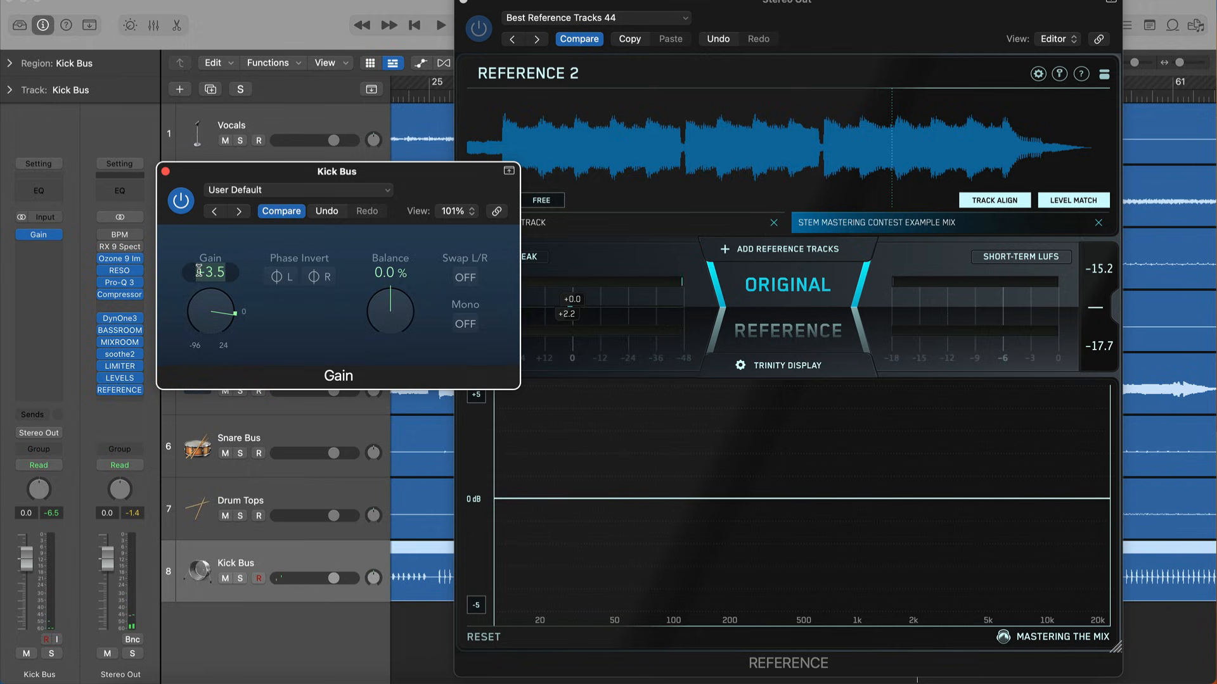
key(space)
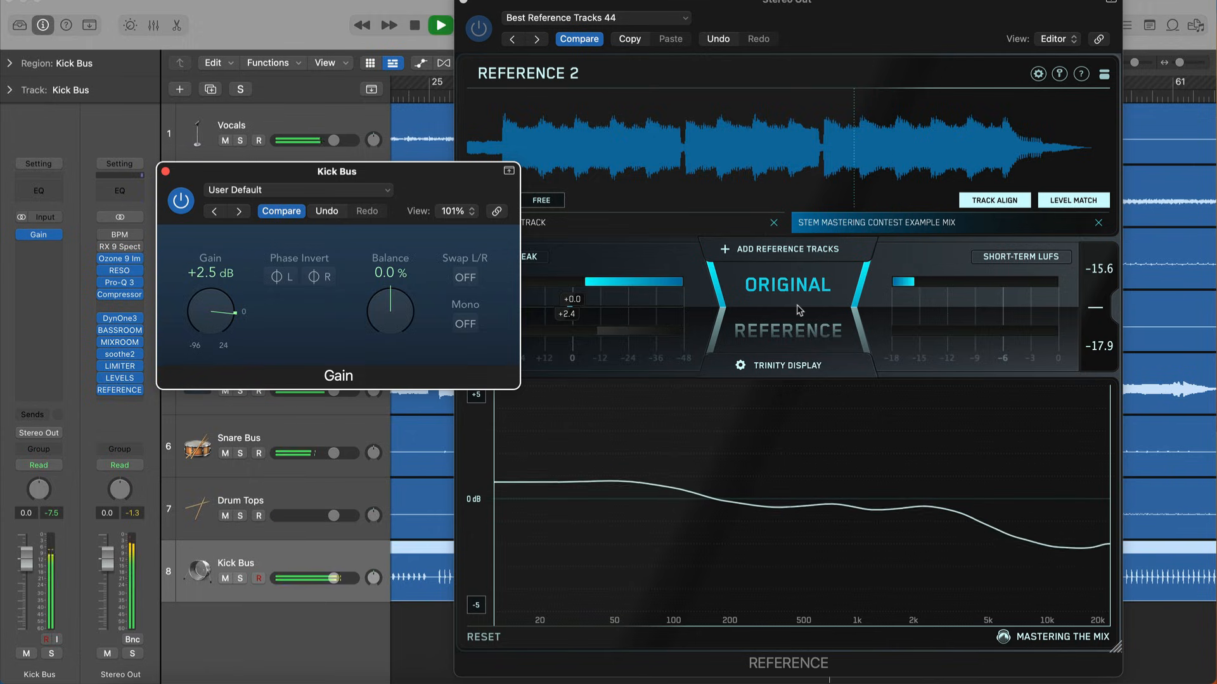
Compare the master with the example mix and with REFERENCE TRACK, and close the Kick Bus Gain window
click(799, 310)
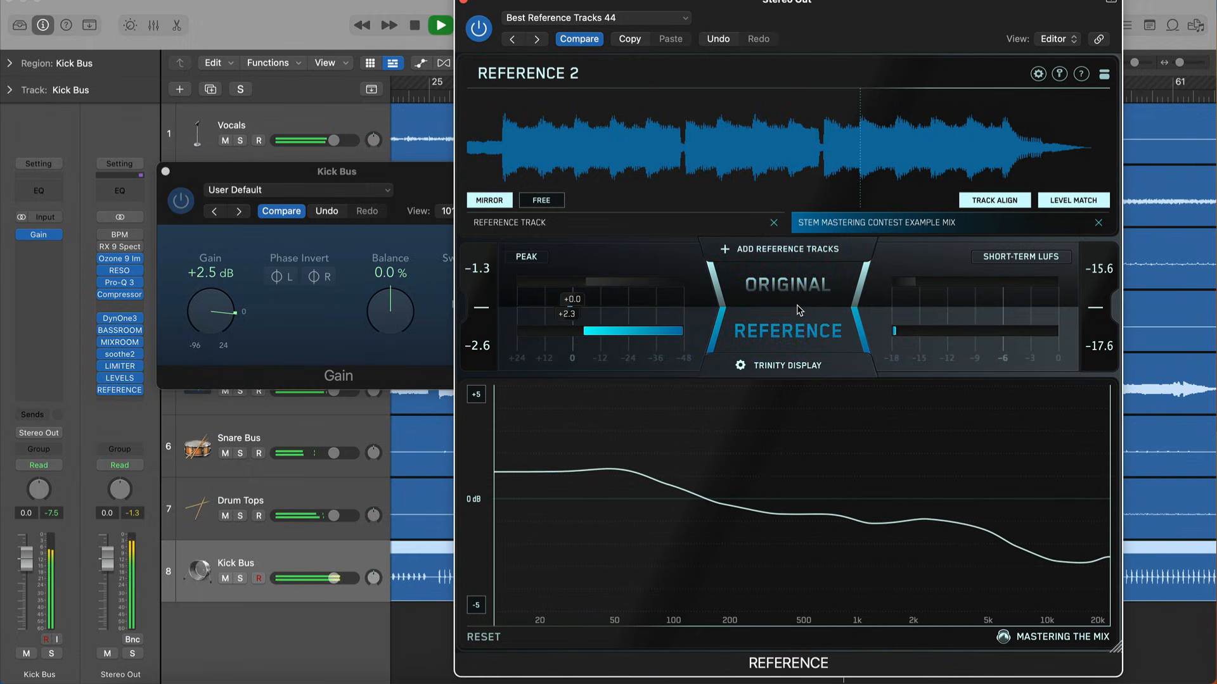
click(773, 285)
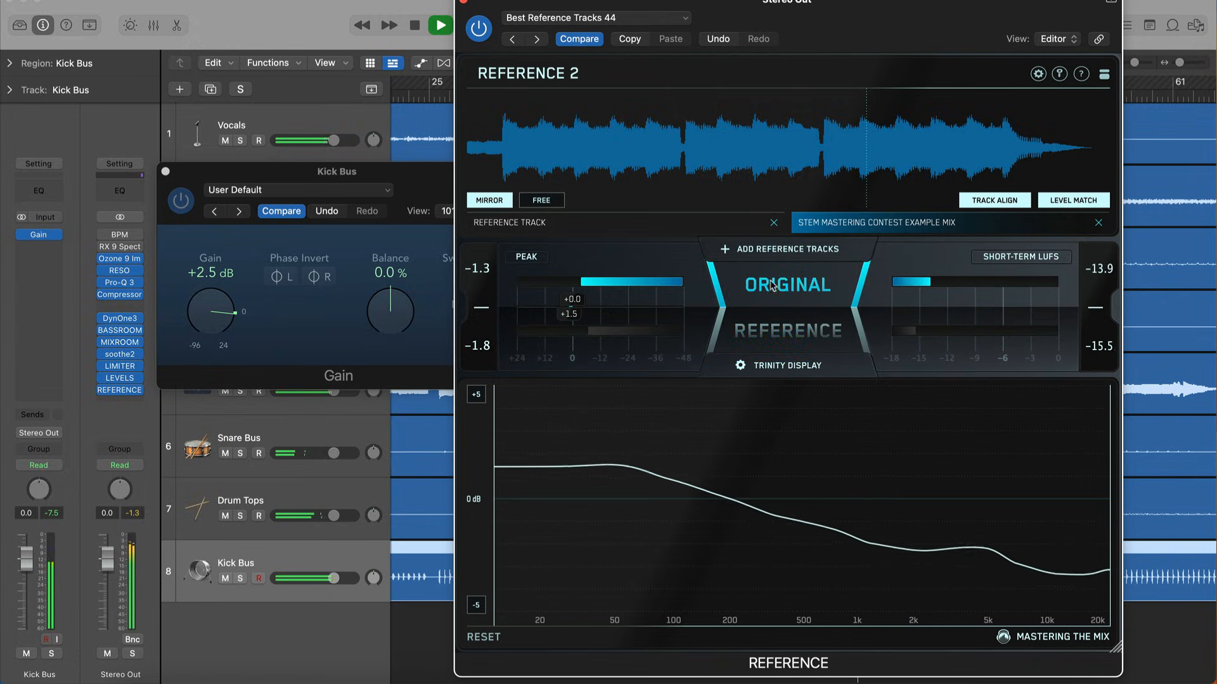
click(702, 227)
click(772, 301)
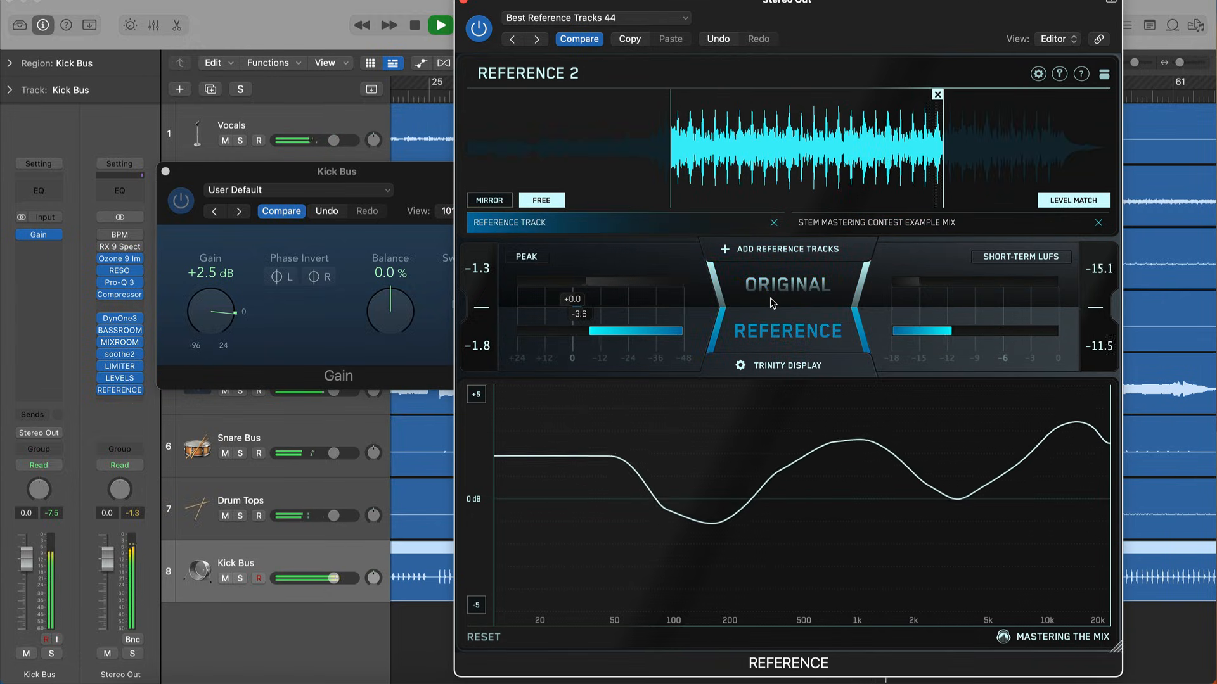
click(773, 303)
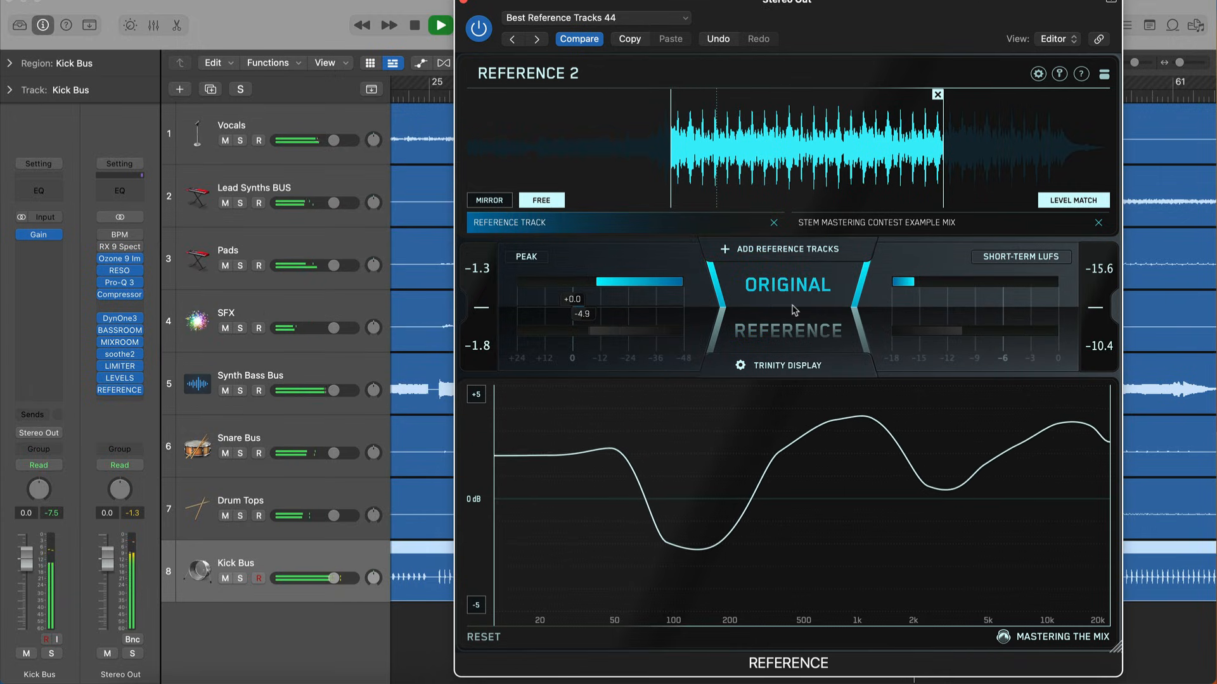
click(794, 310)
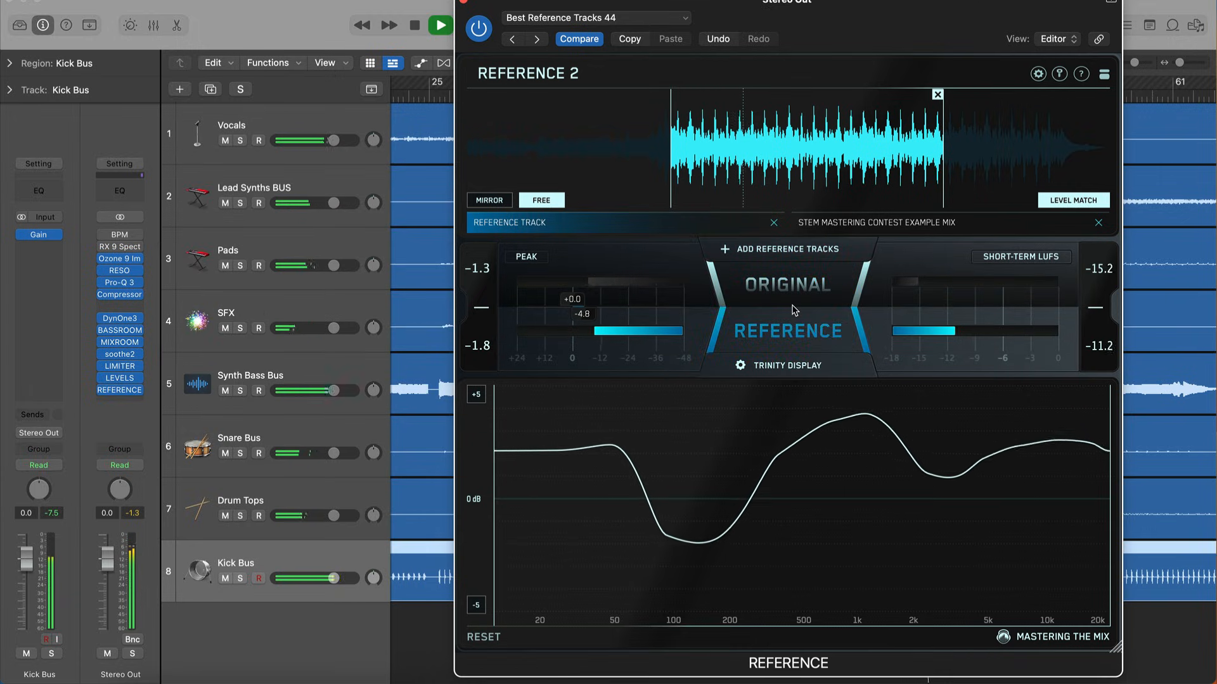
click(794, 311)
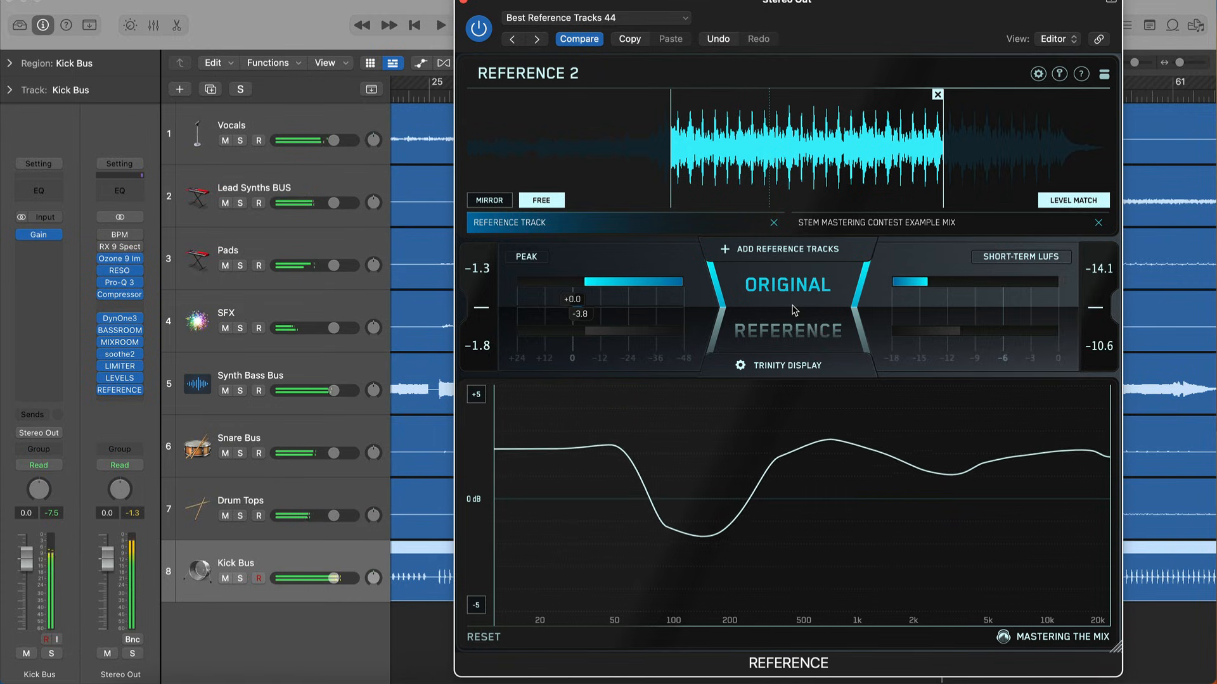
Stop playback, select STEM MASTERING CONTEST EXAMPLE MIX in REFERENCE, and compare the master with it during playback
key(space)
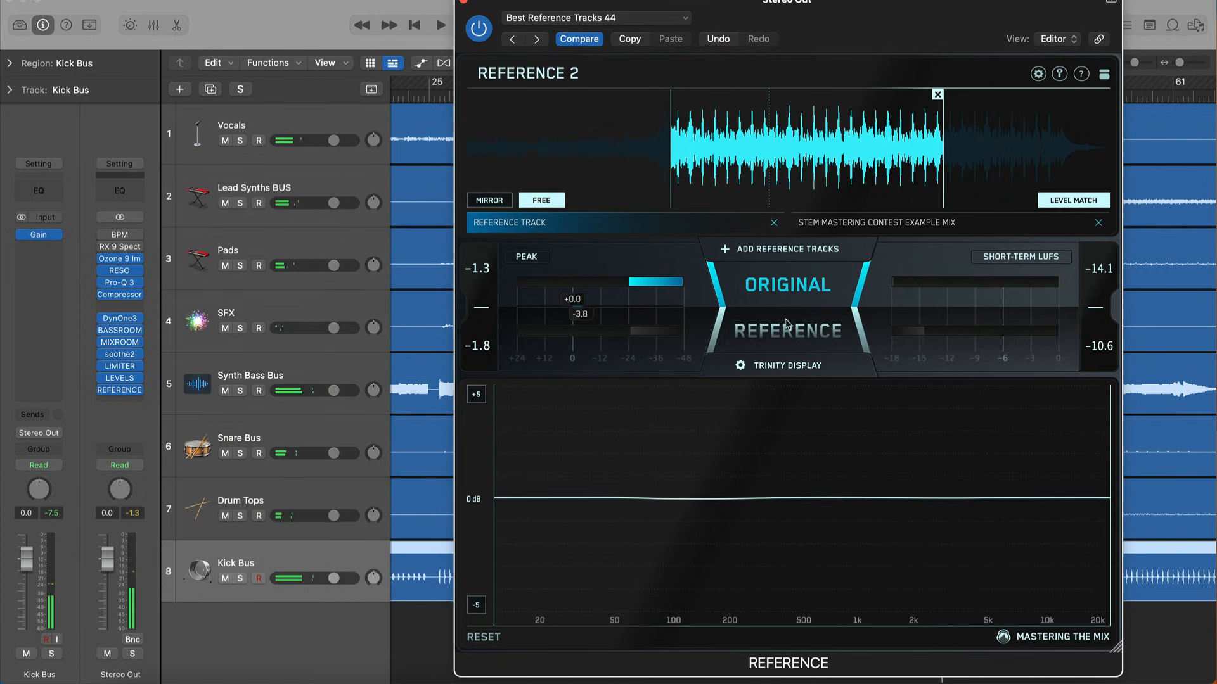
click(823, 223)
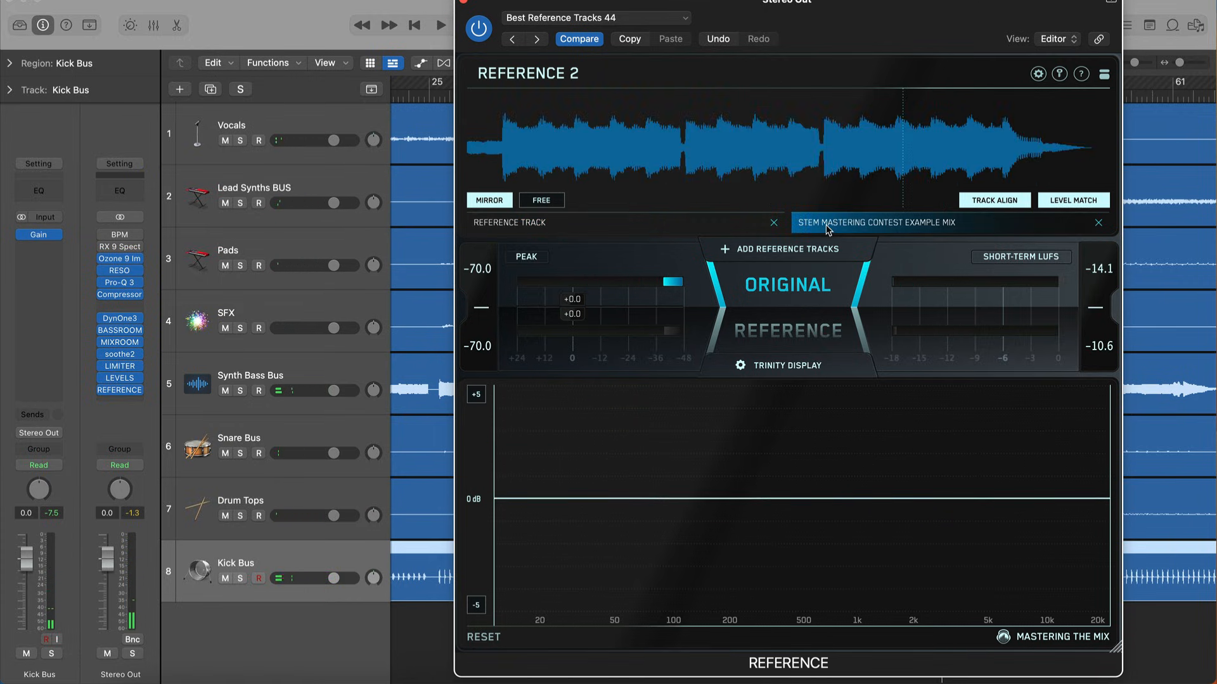
click(773, 315)
key(space)
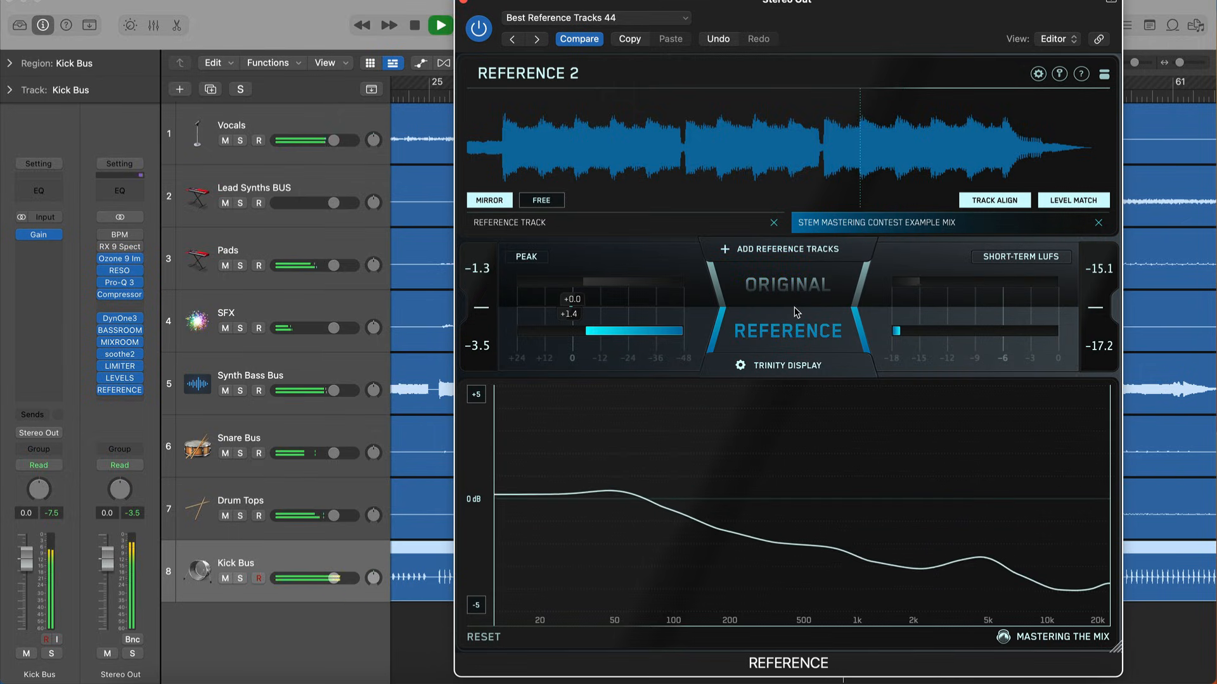
click(796, 311)
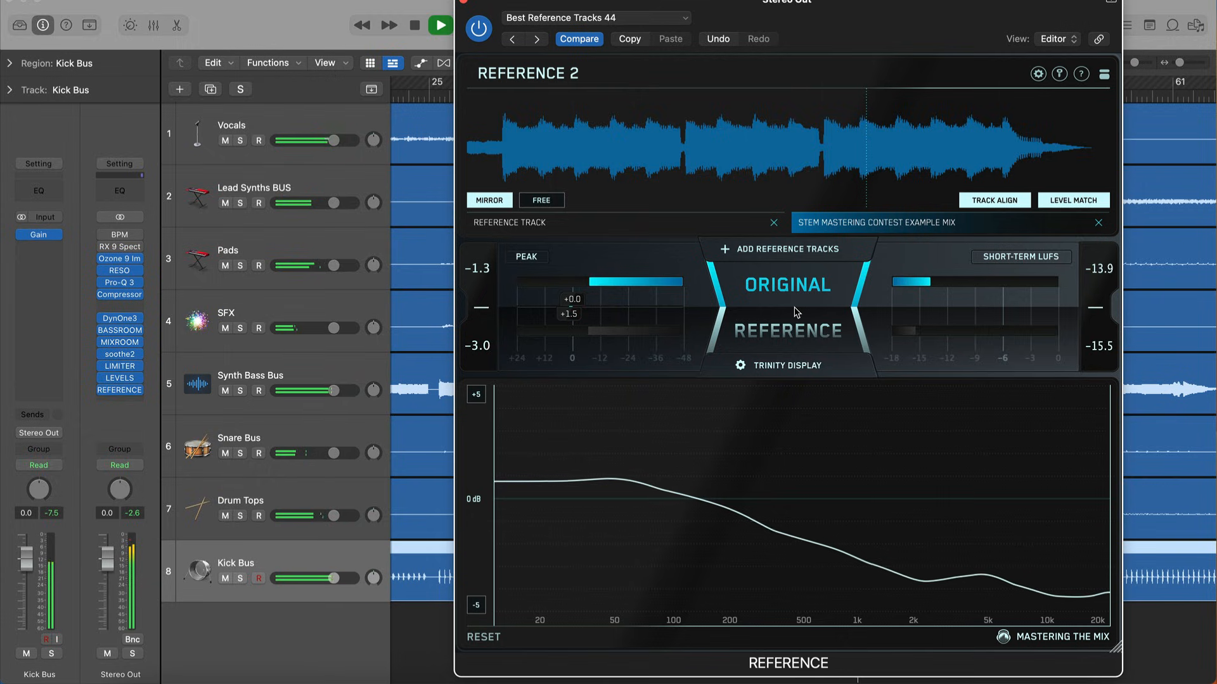
click(797, 311)
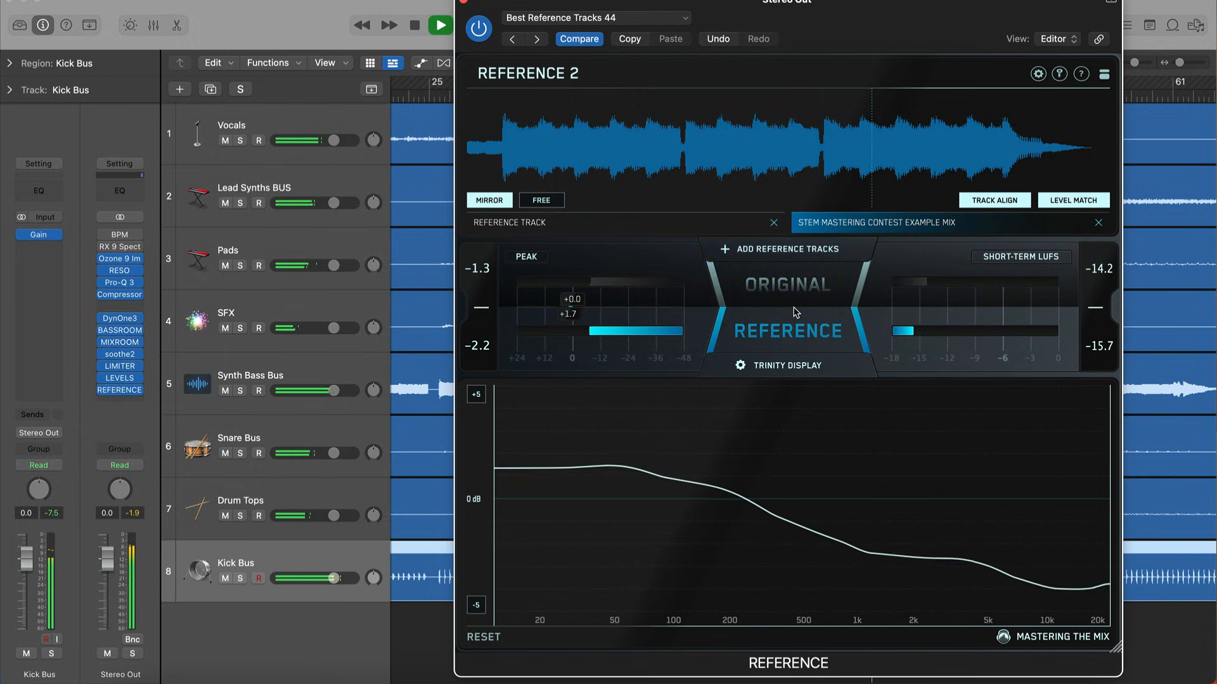
click(797, 312)
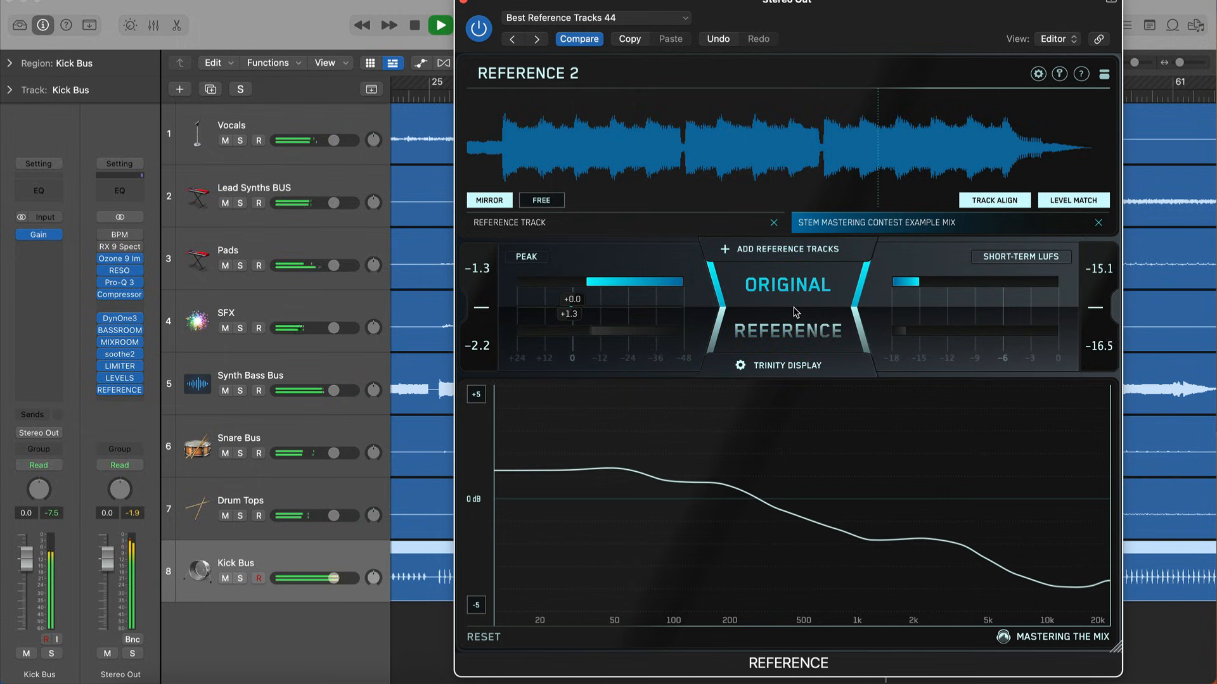
key(space)
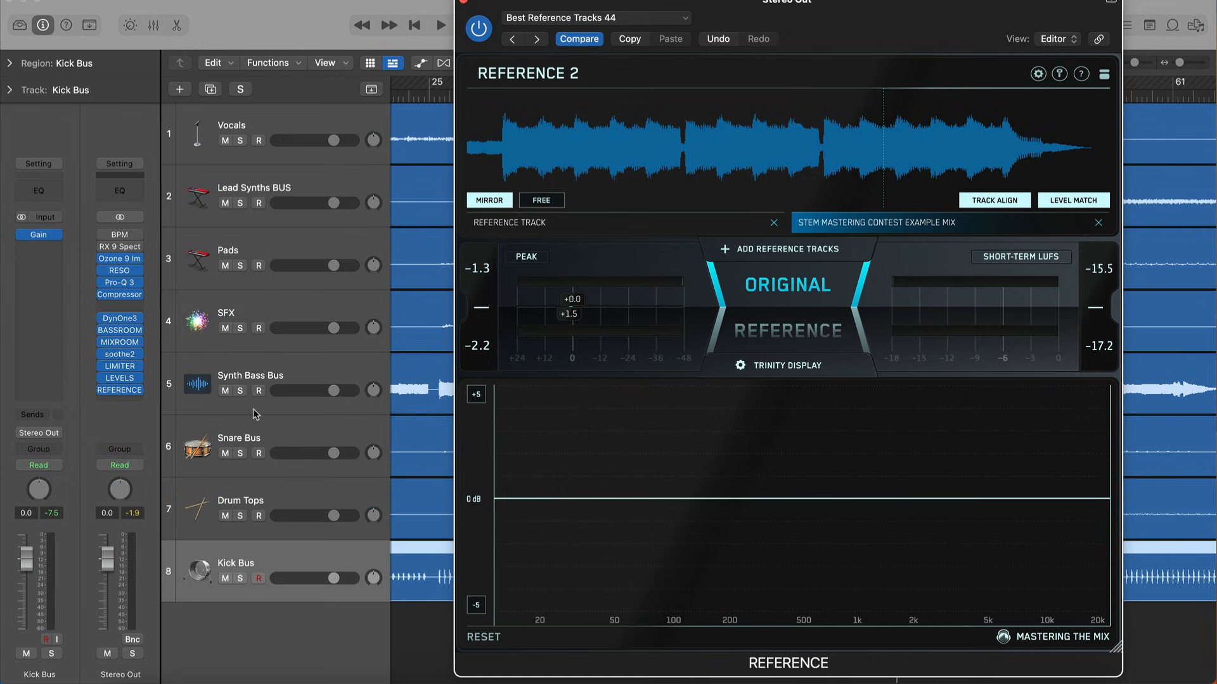
Insert a Pro-Q 3 on the Kick Bus and, during playback, add a high shelf at about 1104.5 Hz with about -3.37 dB gain
click(256, 565)
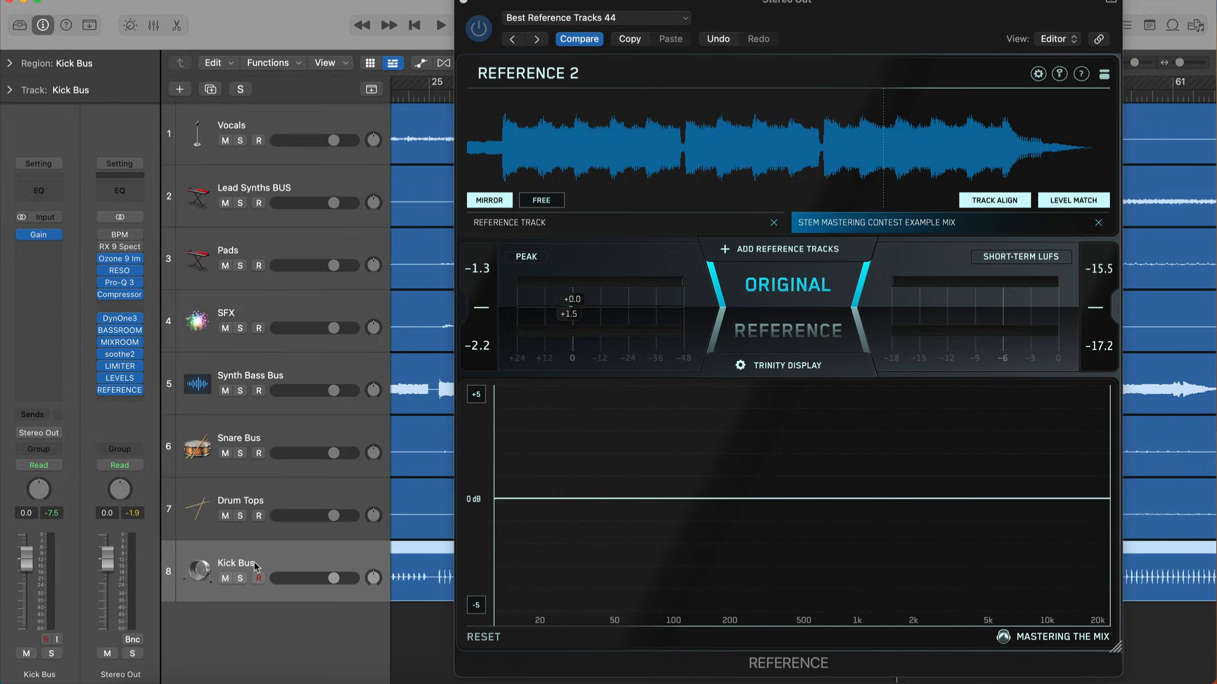
click(55, 250)
mouse_move(68, 368)
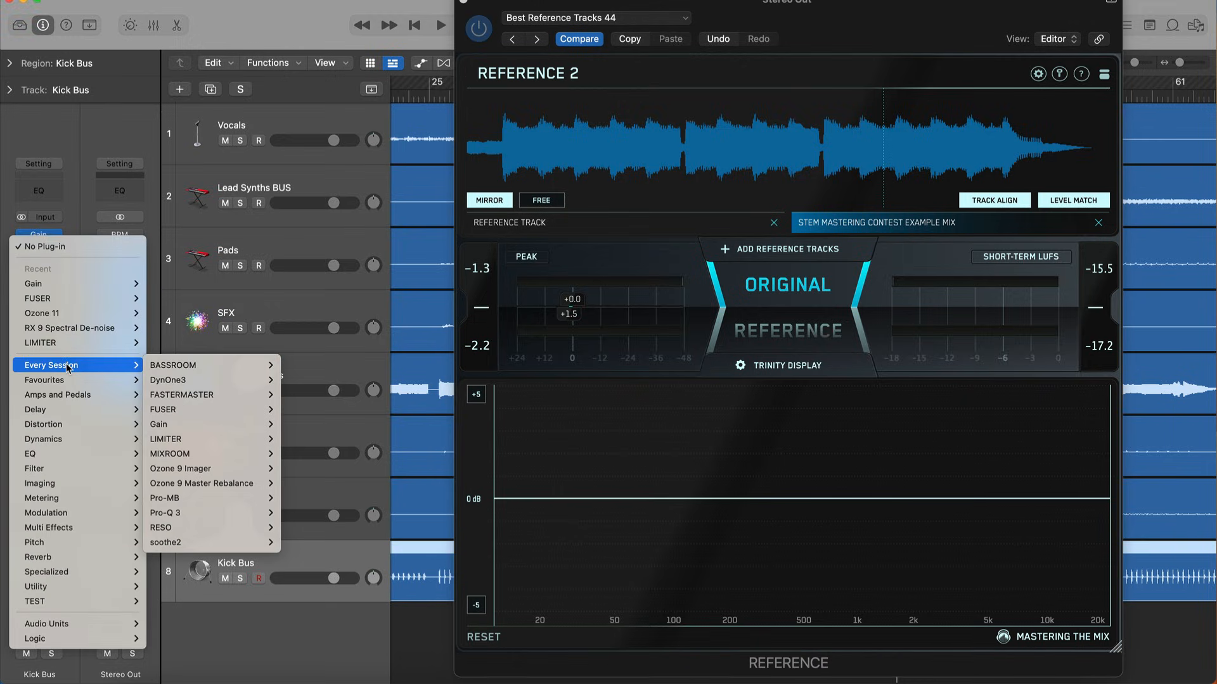
mouse_move(241, 513)
click(301, 511)
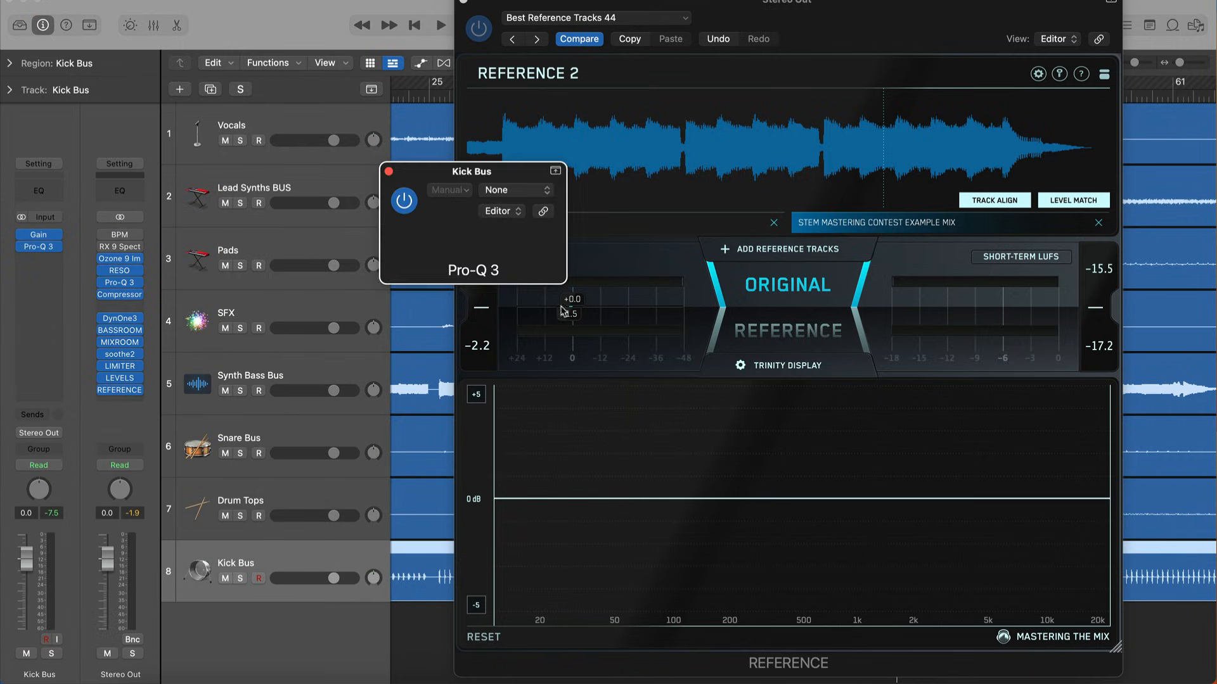
key(space)
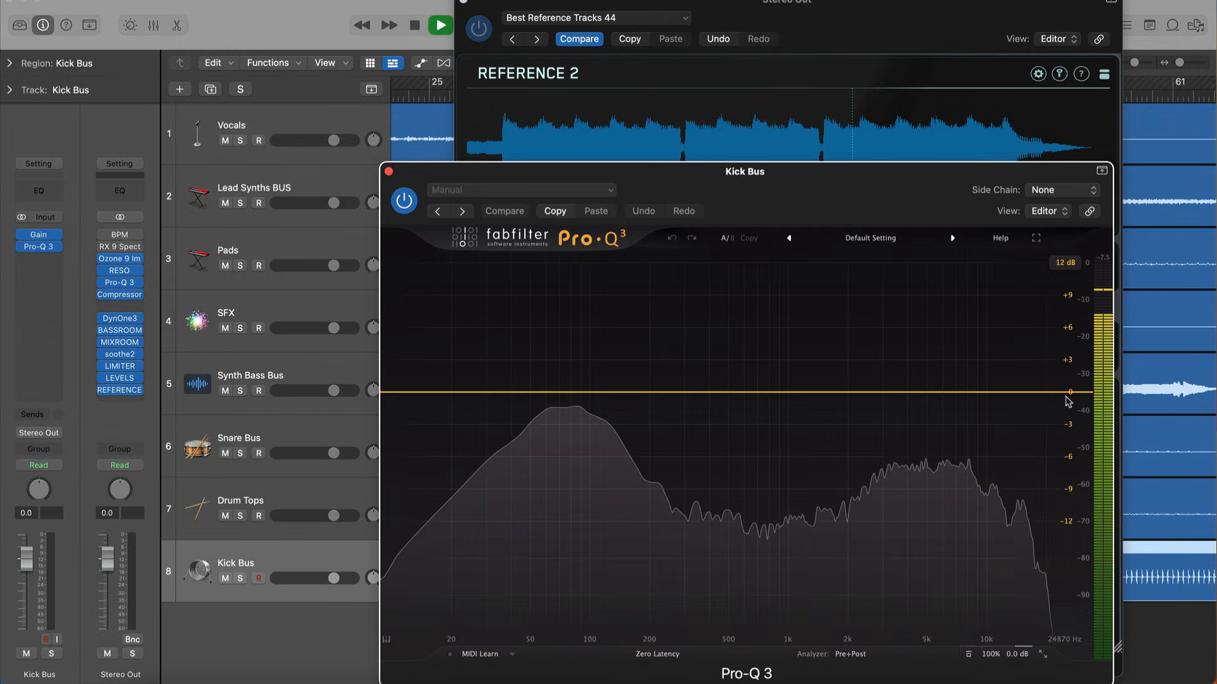
drag(1034, 393, 800, 430)
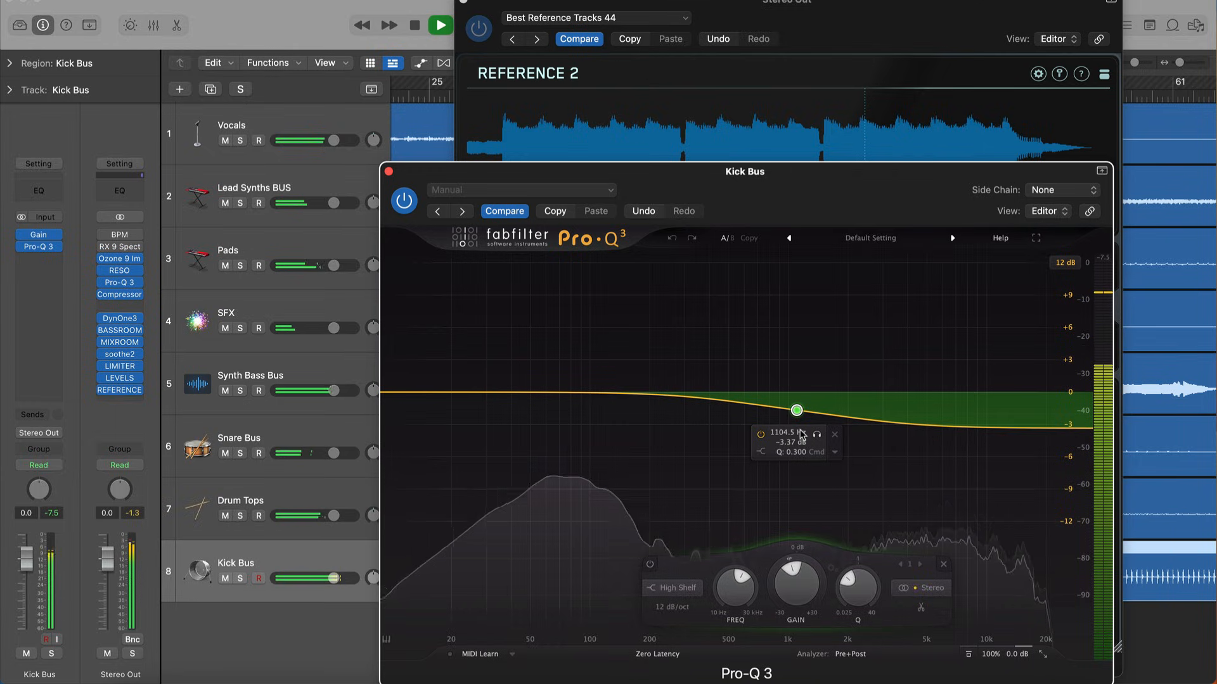
Compare the master with the example mix, switch REFERENCE to REFERENCE TRACK, and compare the master with that
click(916, 88)
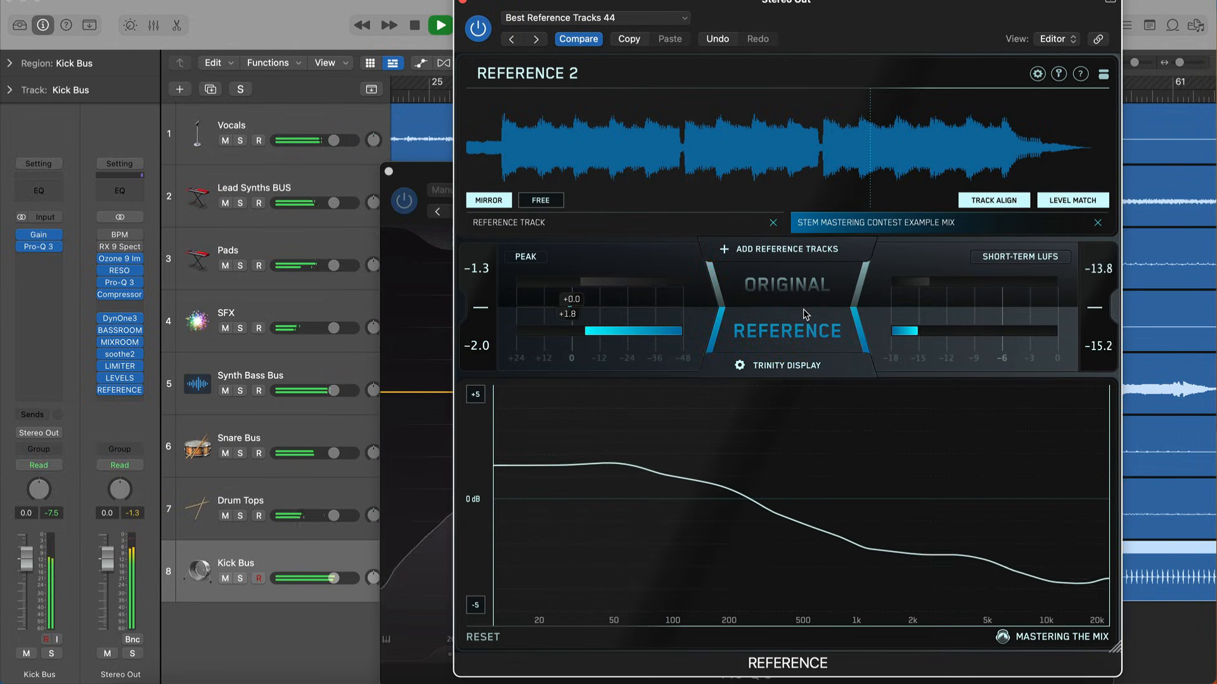
click(753, 282)
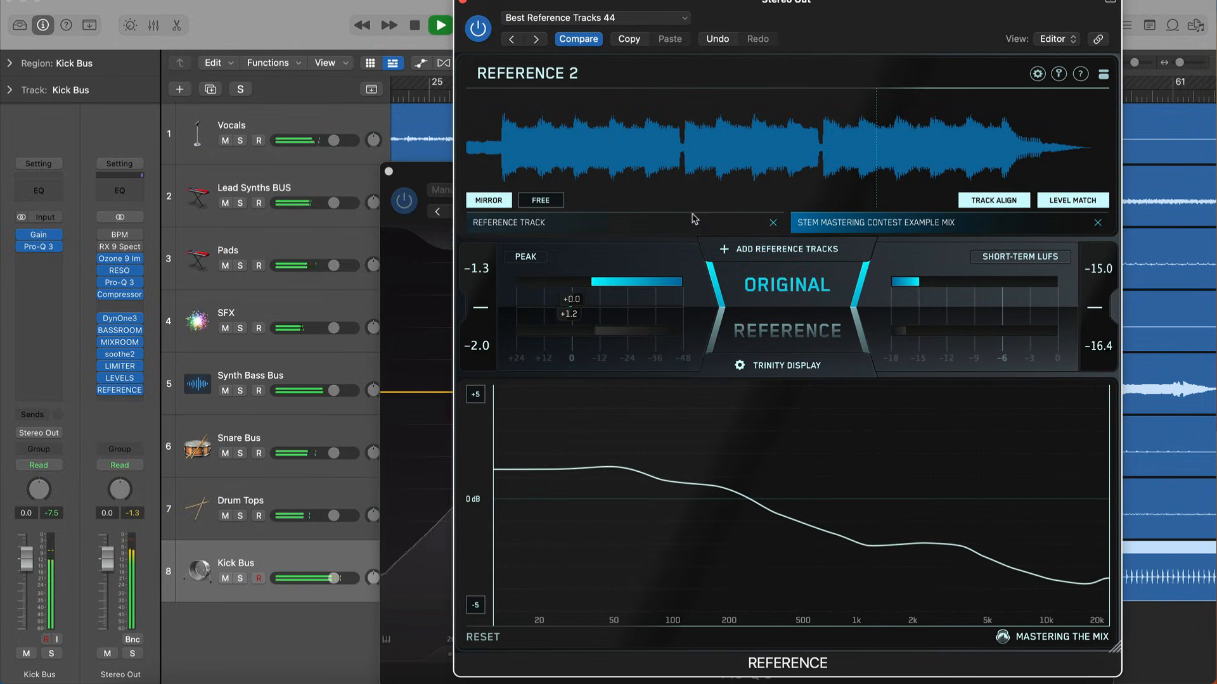
click(751, 278)
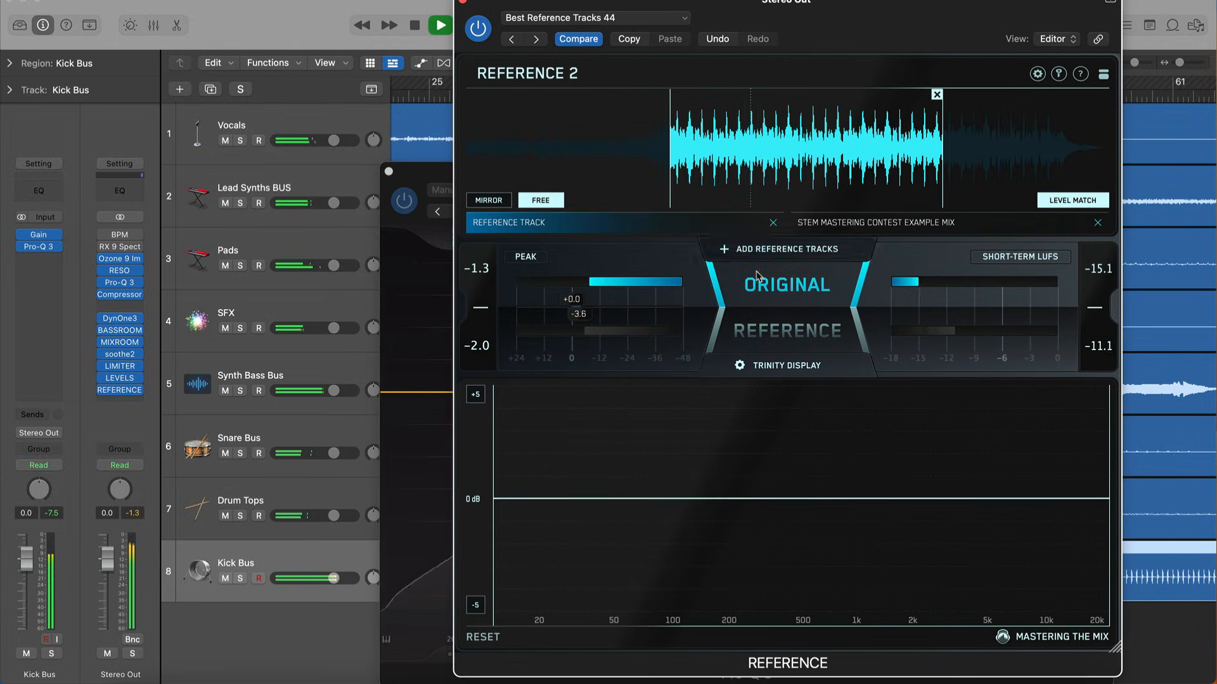
click(788, 292)
click(788, 292)
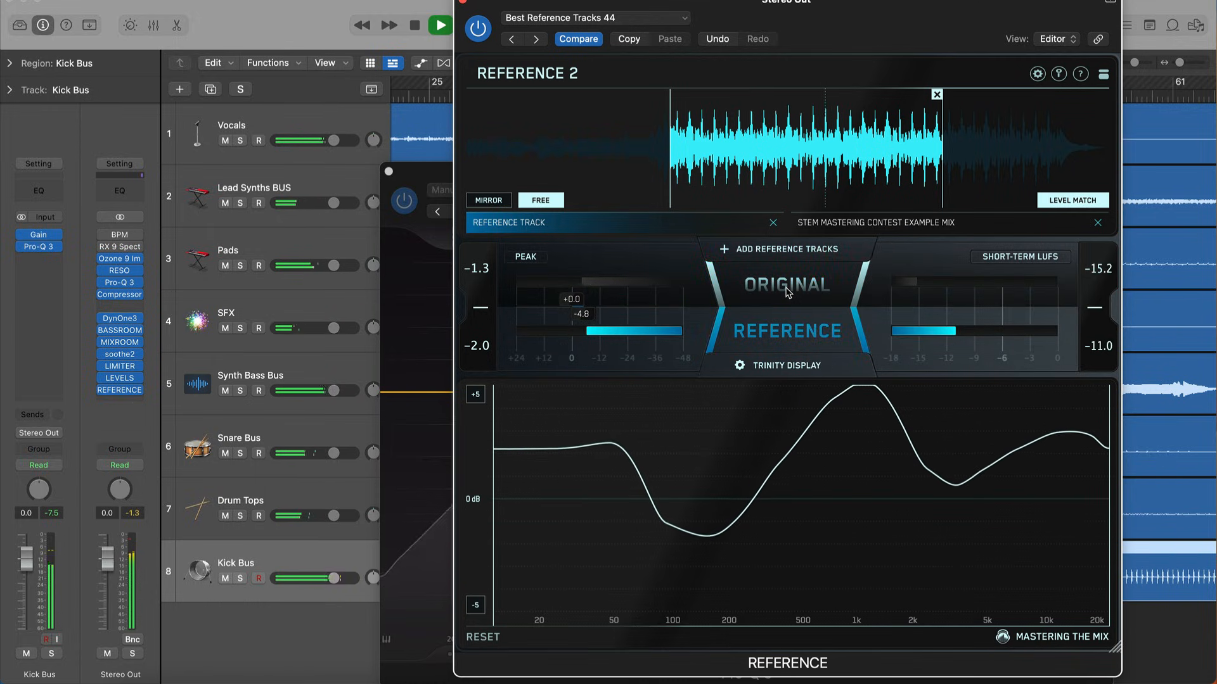
click(787, 292)
Lower the Kick Bus high shelf's gain to about -3.98 dB and compare the master with REFERENCE TRACK
click(420, 180)
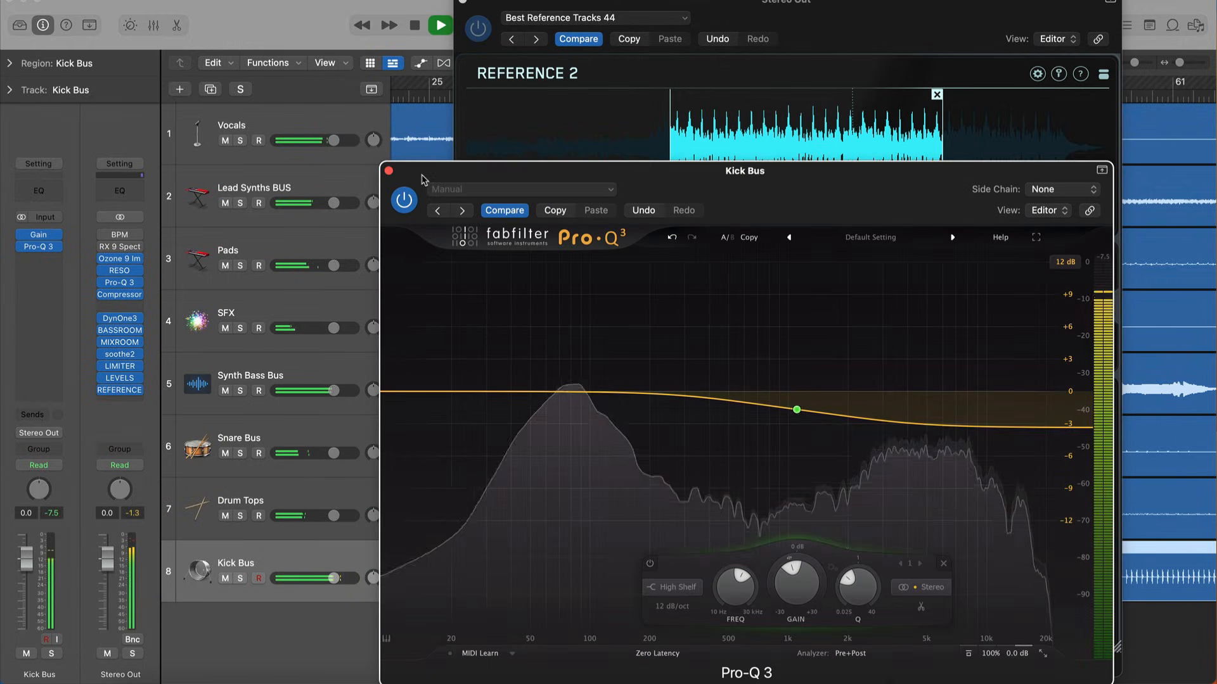
drag(796, 410, 797, 420)
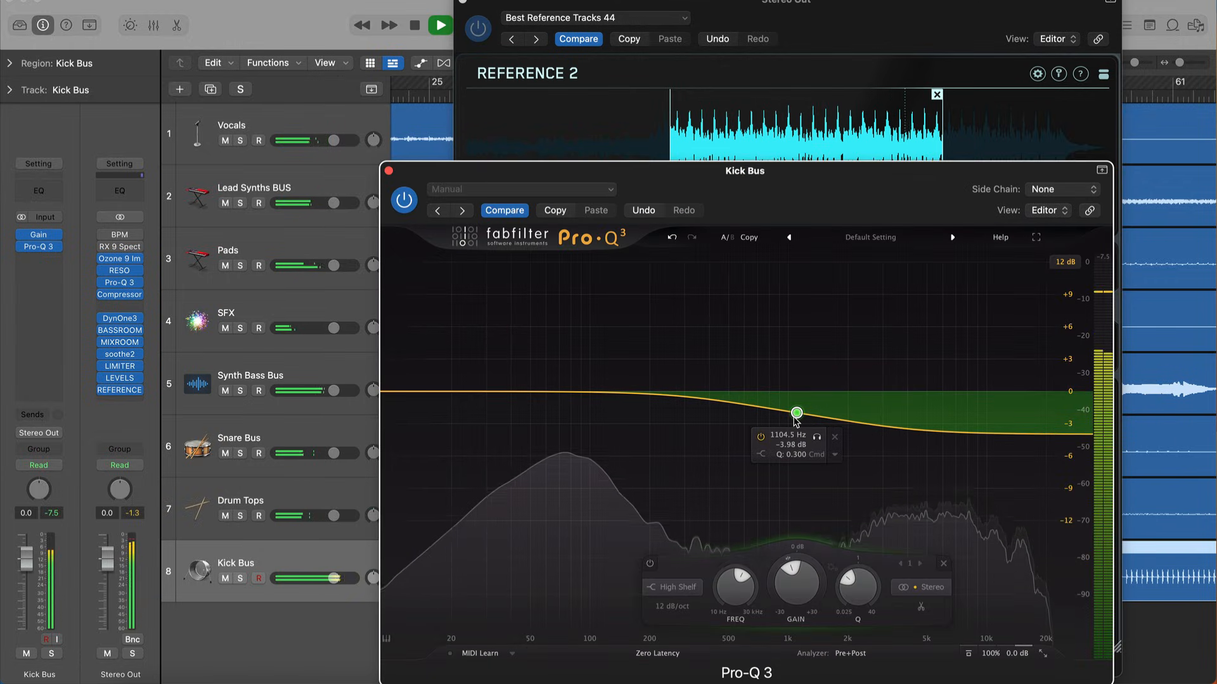
click(787, 24)
click(788, 309)
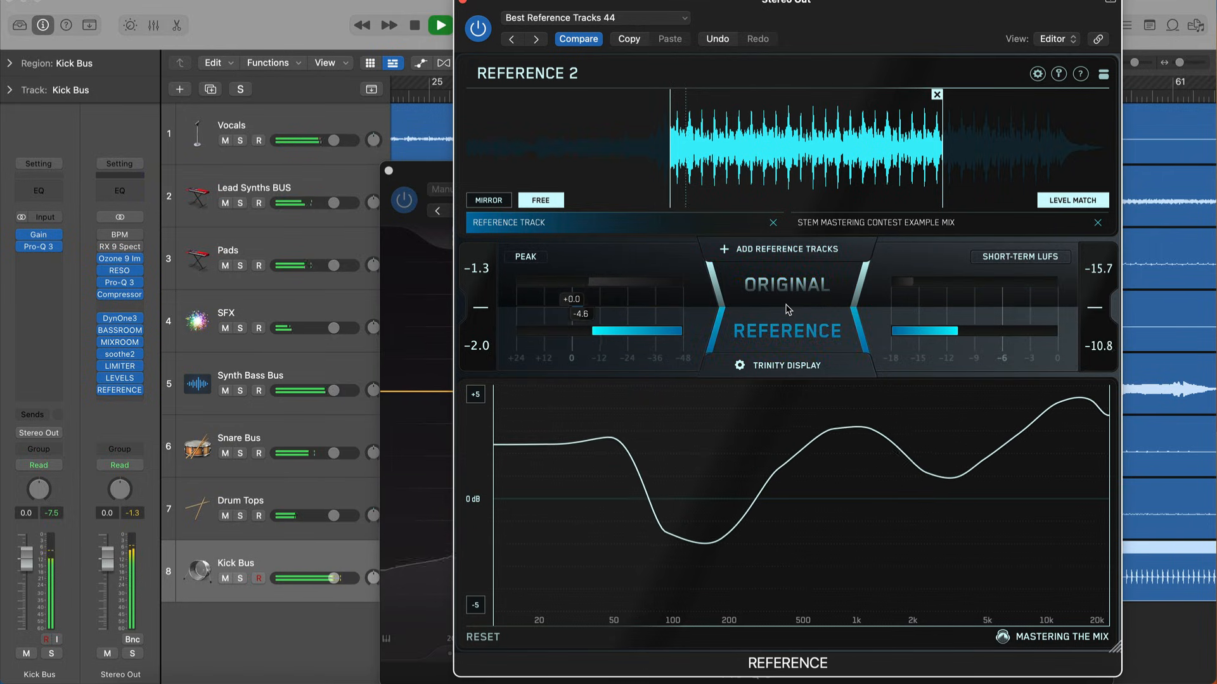
click(788, 309)
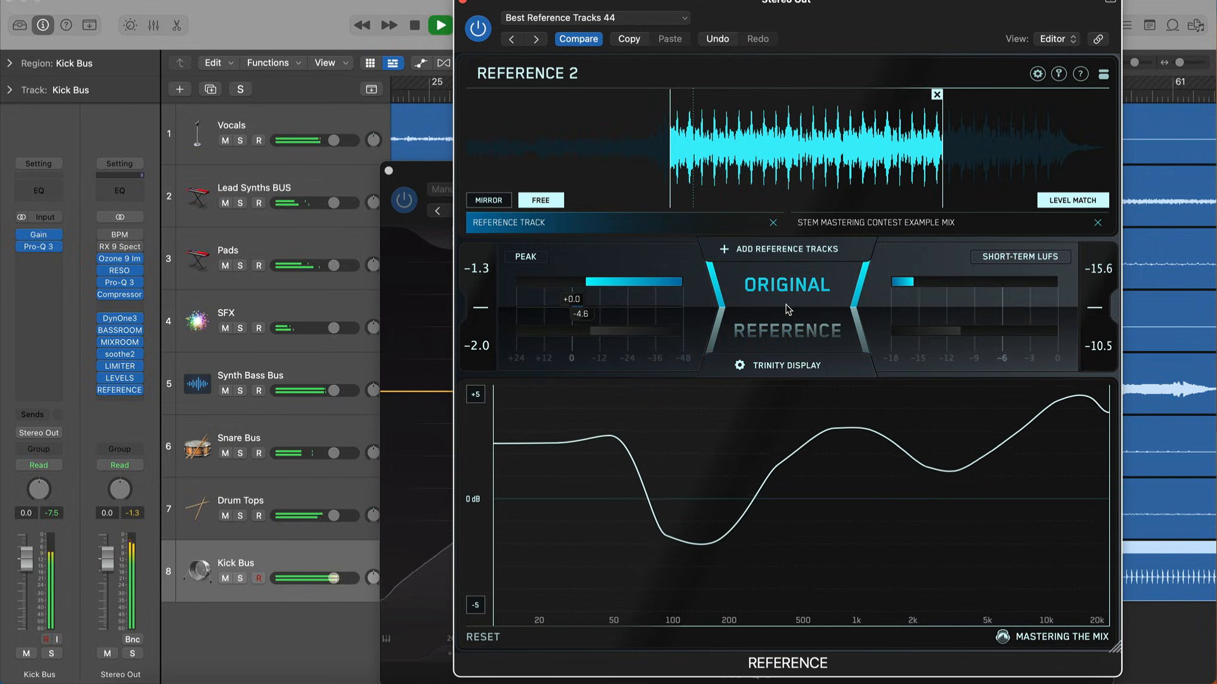
Close the Kick Bus Pro-Q 3 window and play the master against REFERENCE TRACK again
click(410, 180)
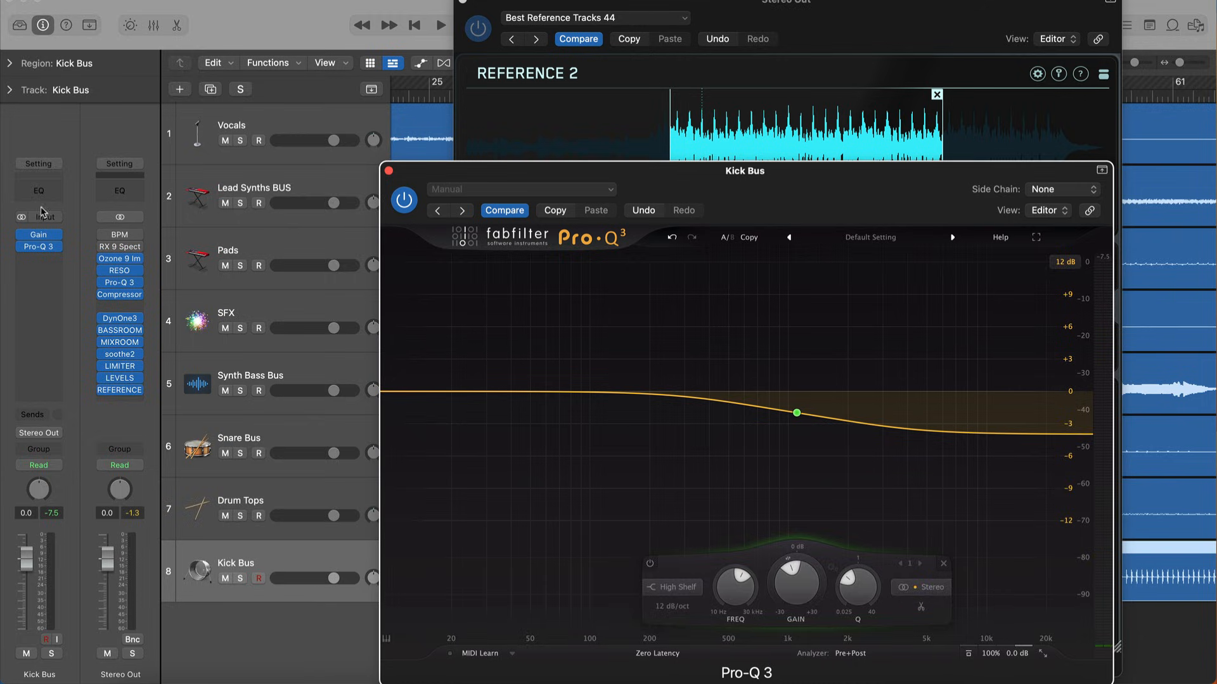
click(388, 171)
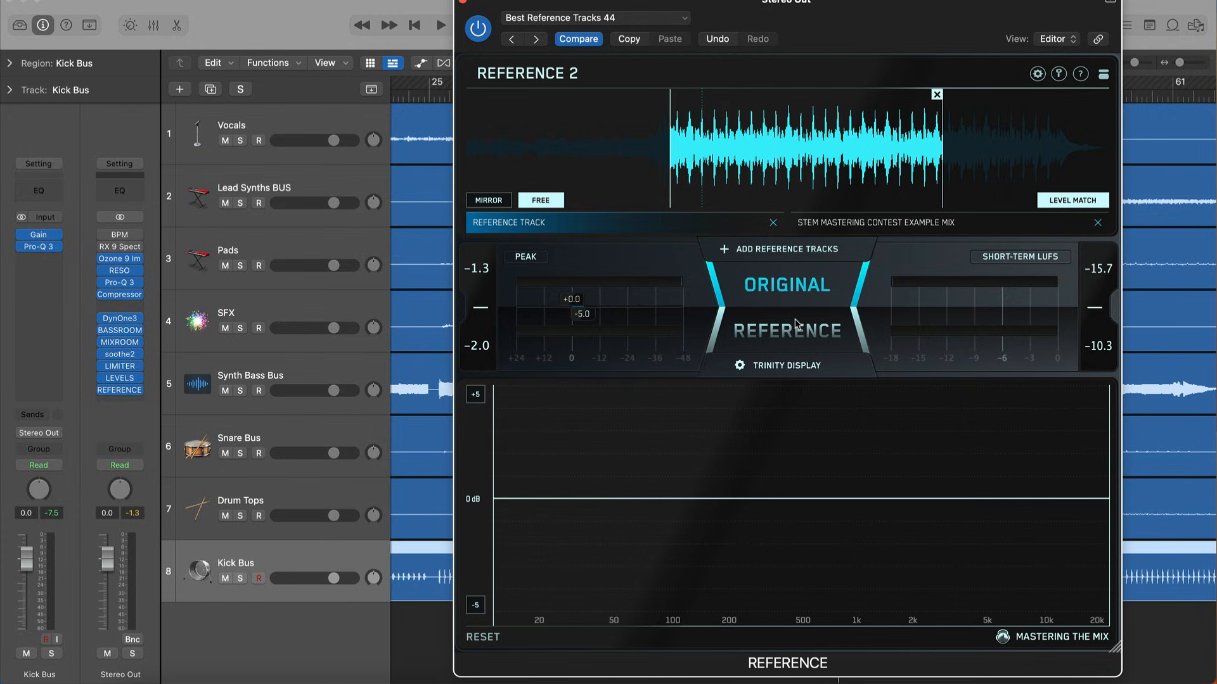
key(space)
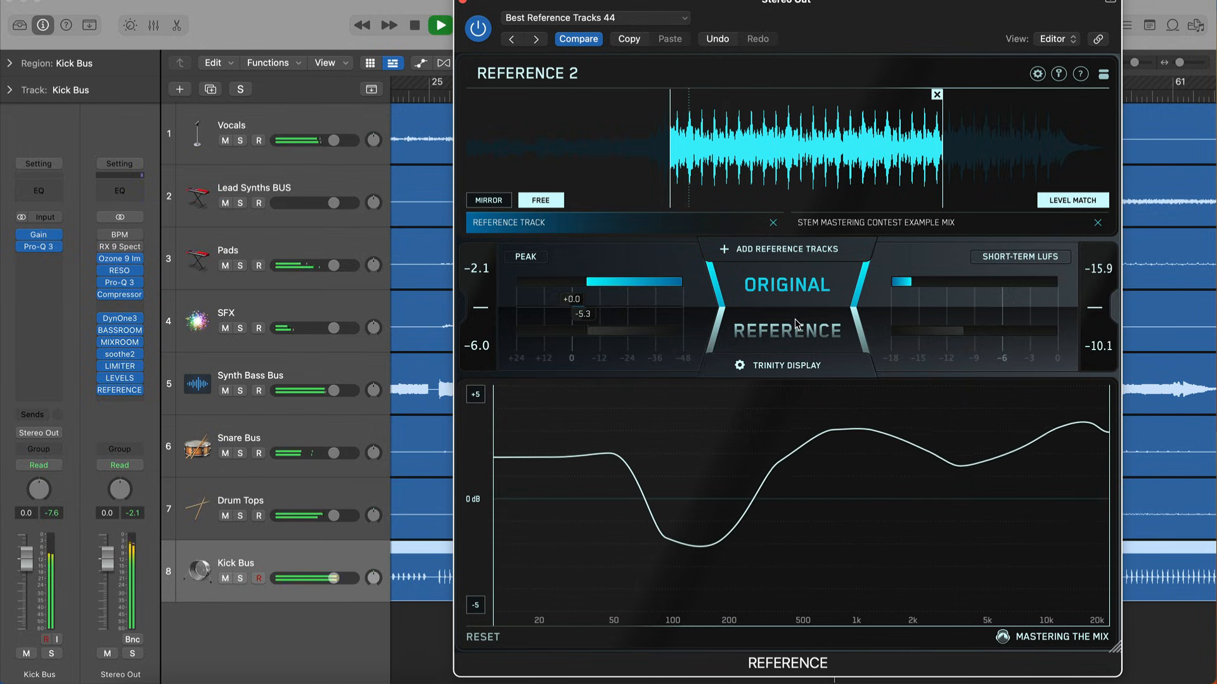
click(794, 321)
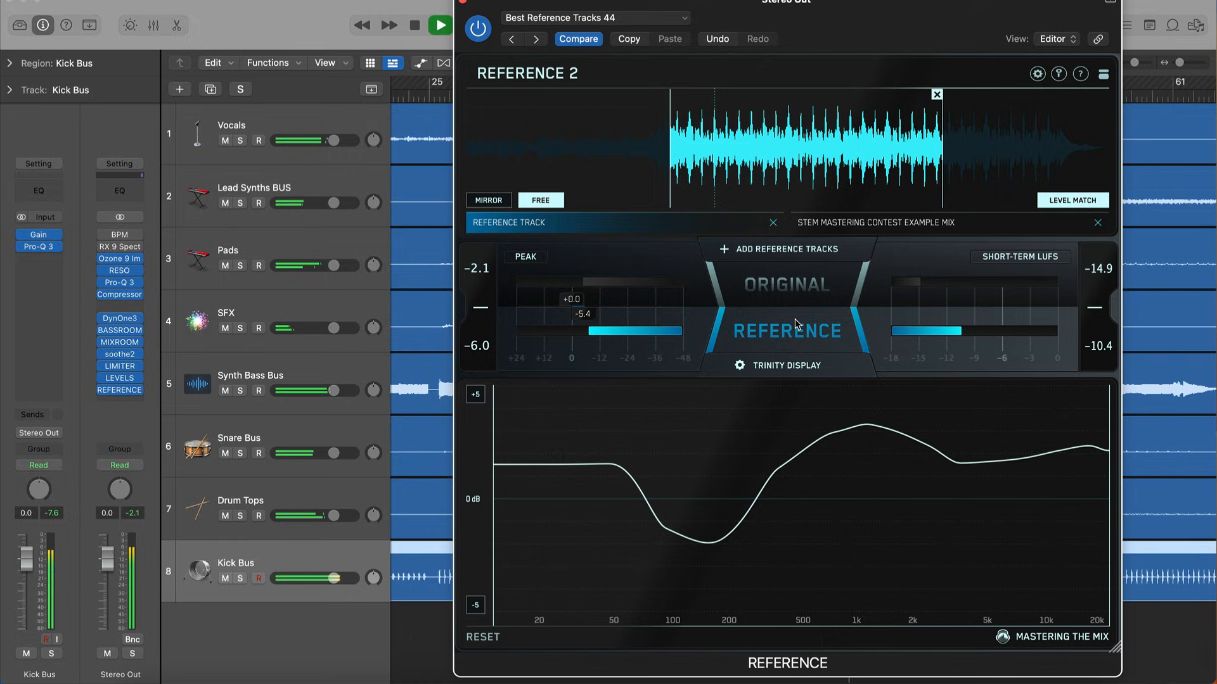
click(795, 318)
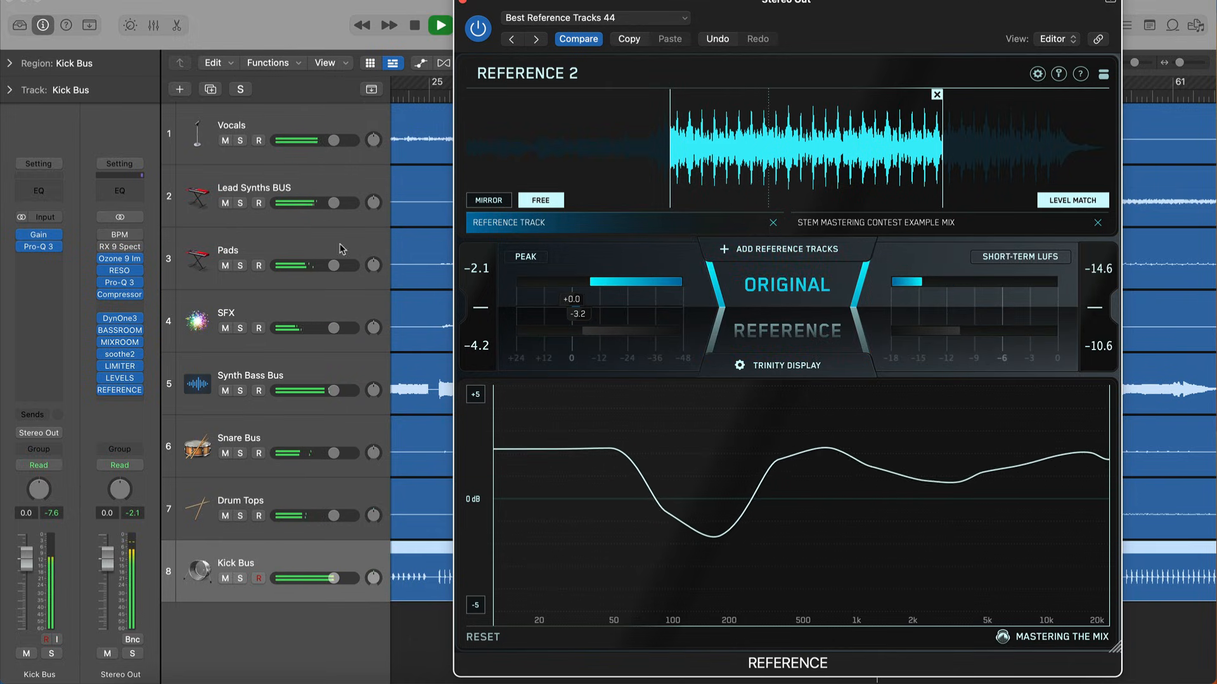
Solo the Lead Synths BUS, restart playback, and reposition the REFERENCE window
click(241, 203)
key(space)
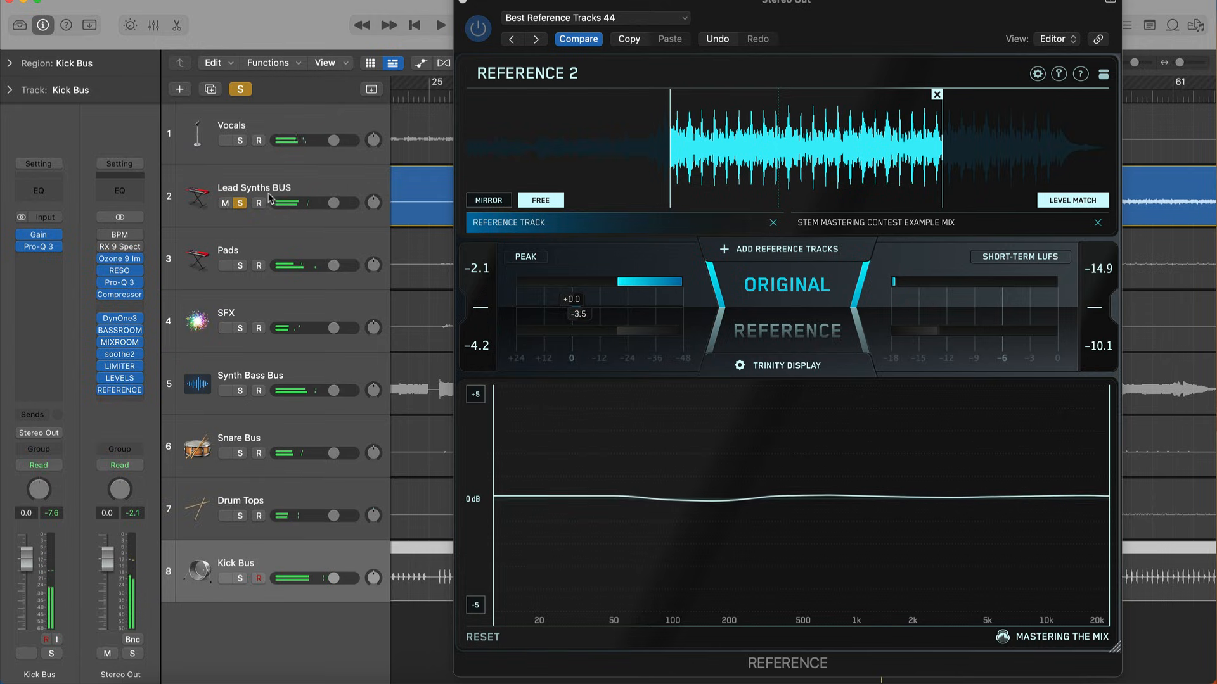
key(space)
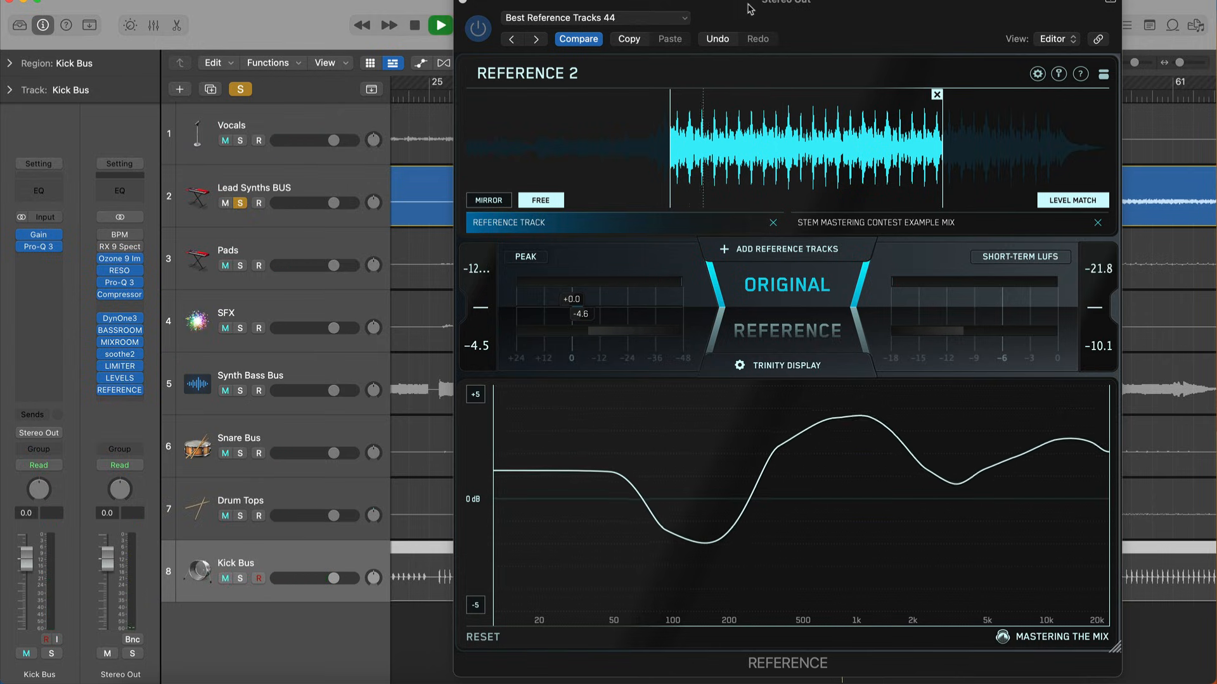
drag(750, 8, 708, 34)
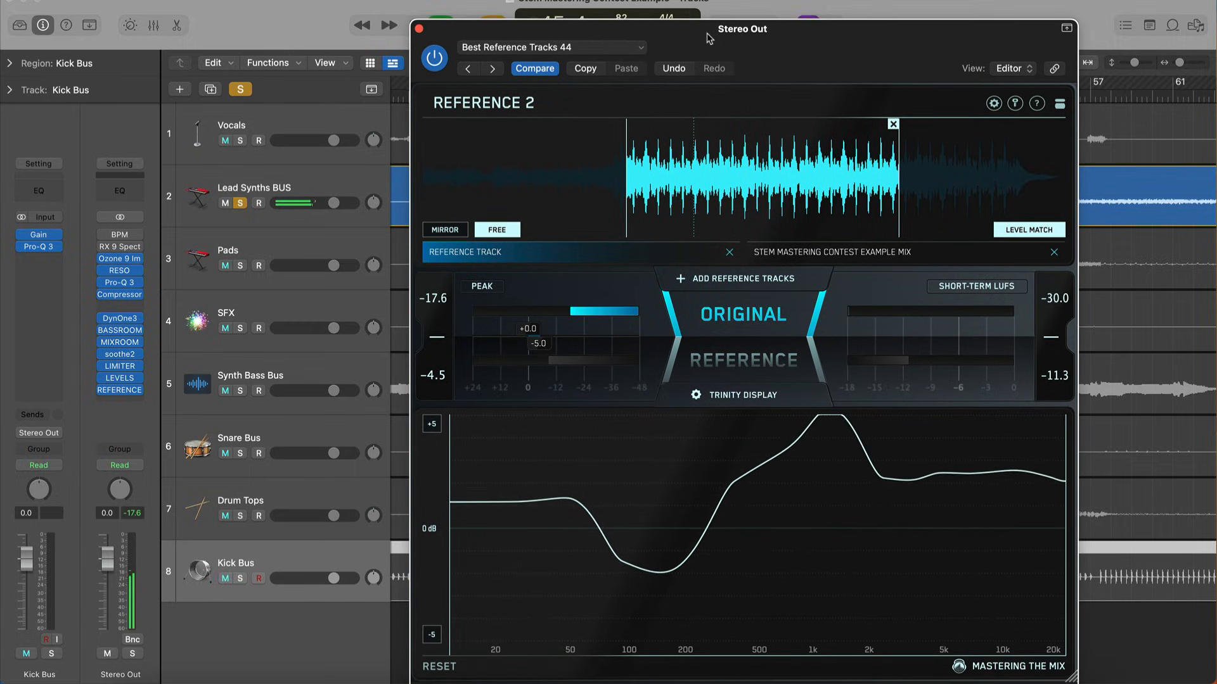
Insert a stereo RESO on the Lead Synths BUS and move the REFERENCE window aside to uncover it
click(247, 190)
click(52, 248)
mouse_move(68, 370)
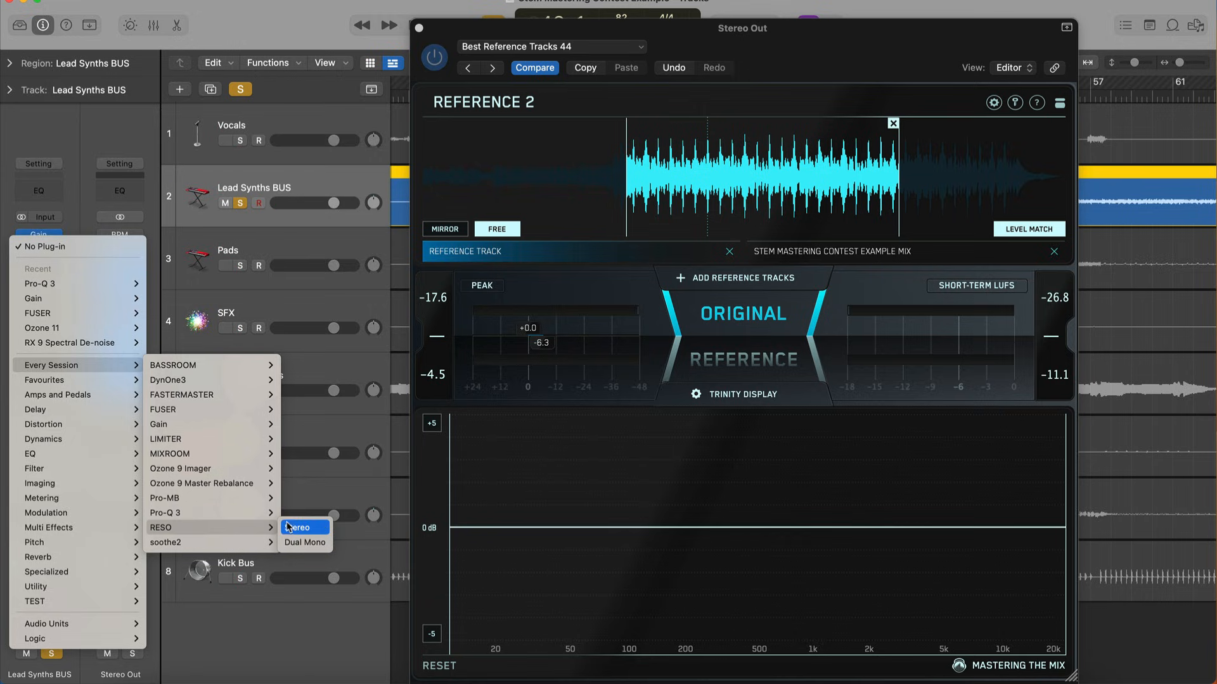
click(289, 528)
drag(879, 44, 523, 49)
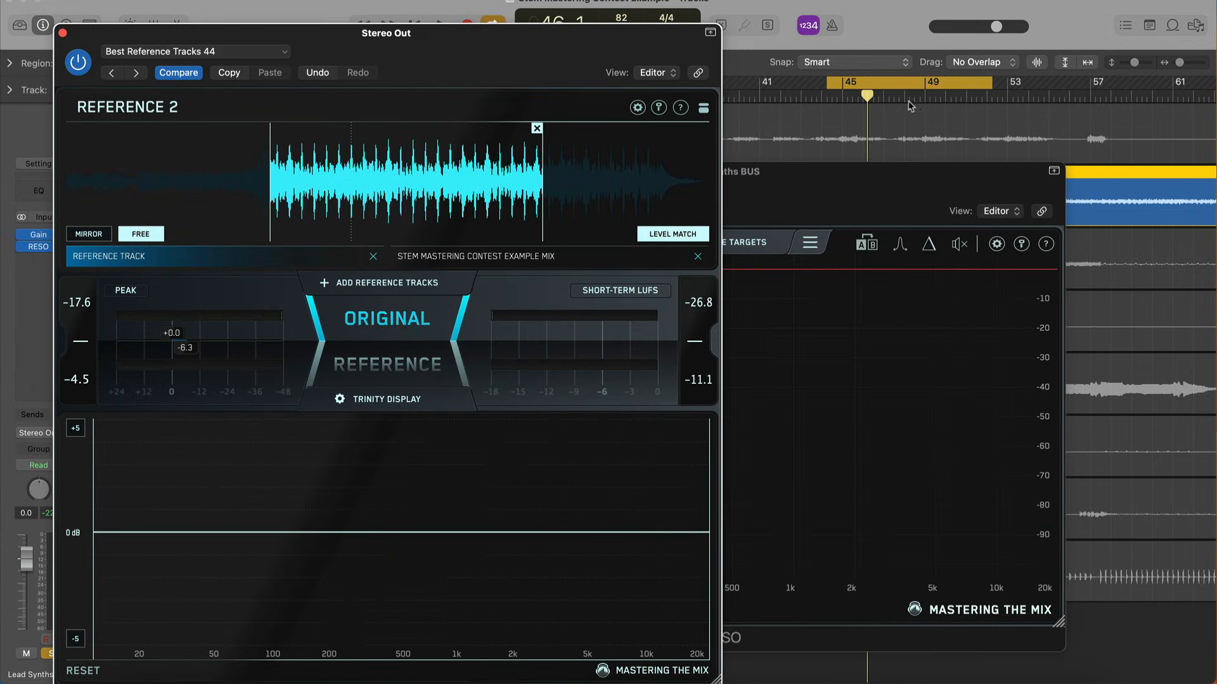
Shift the cycle range to run from just after bar 45 to just after bar 53, then play it with RESO in front
drag(843, 87, 876, 88)
key(space)
click(832, 191)
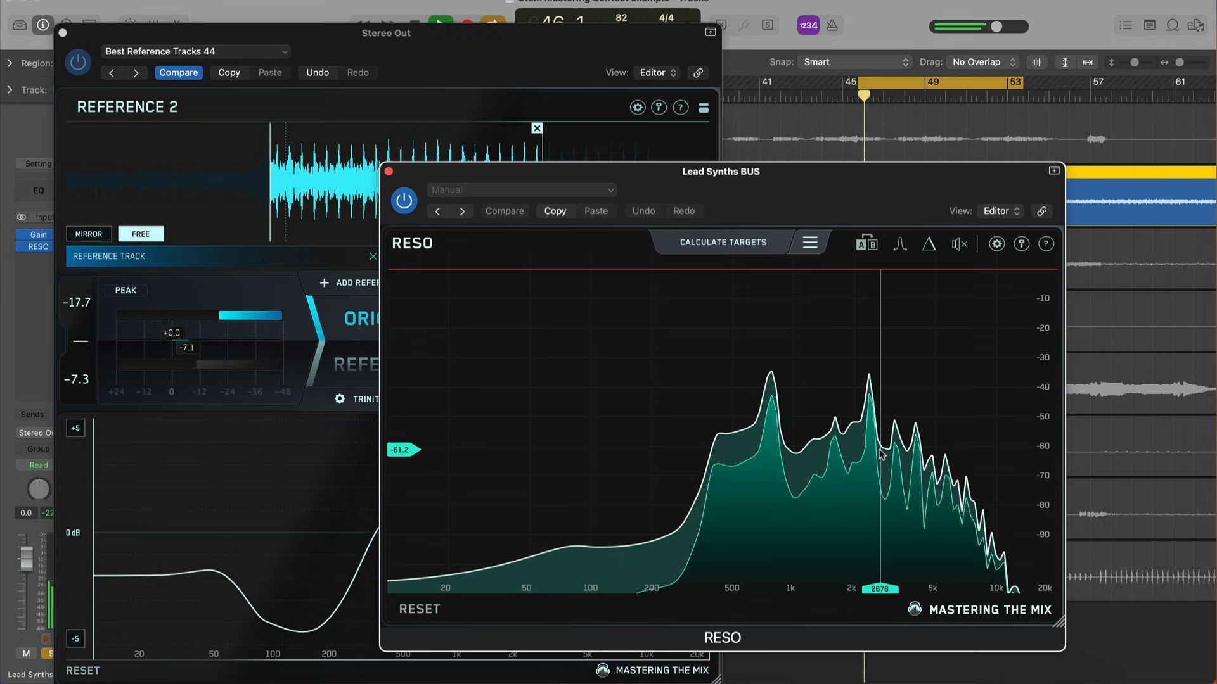
Sweep for resonances on the Lead Synths BUS and add RESO nodes at about 2374, 3190, 4118 and 5800 Hz, then stop playback
mouse_move(869, 501)
mouse_down()
mouse_move(869, 484)
mouse_move(801, 492)
mouse_move(769, 475)
mouse_move(845, 492)
mouse_up()
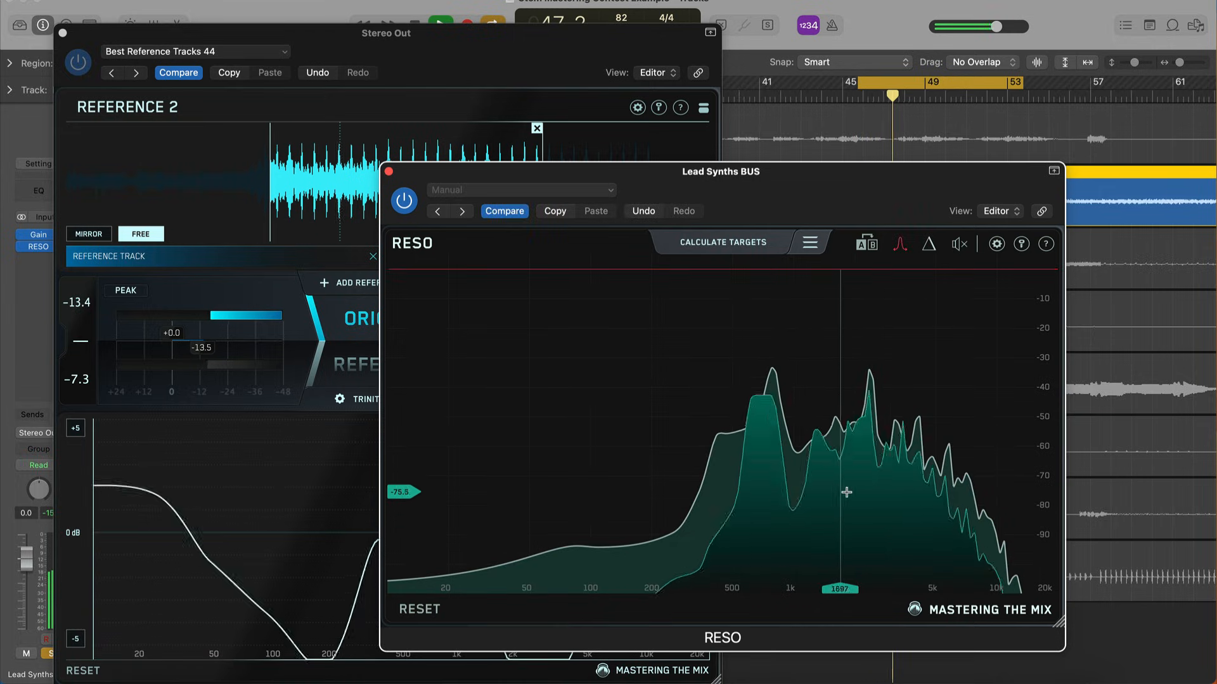
double_click(870, 491)
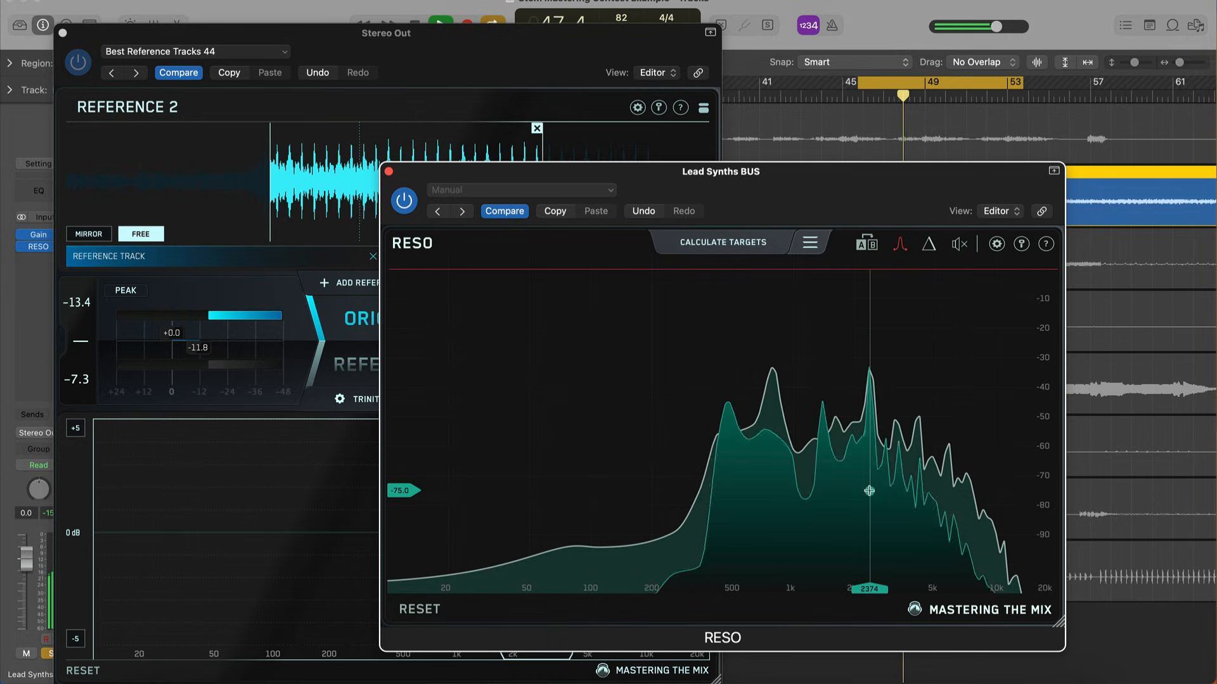
double_click(896, 470)
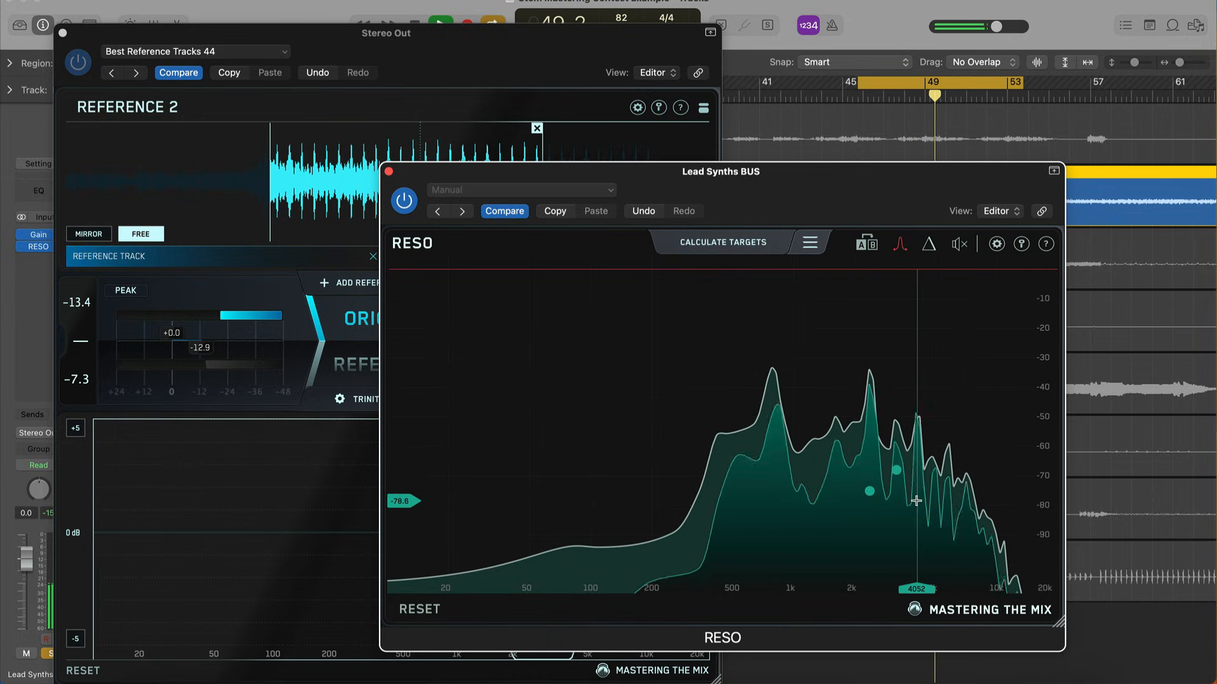
double_click(918, 502)
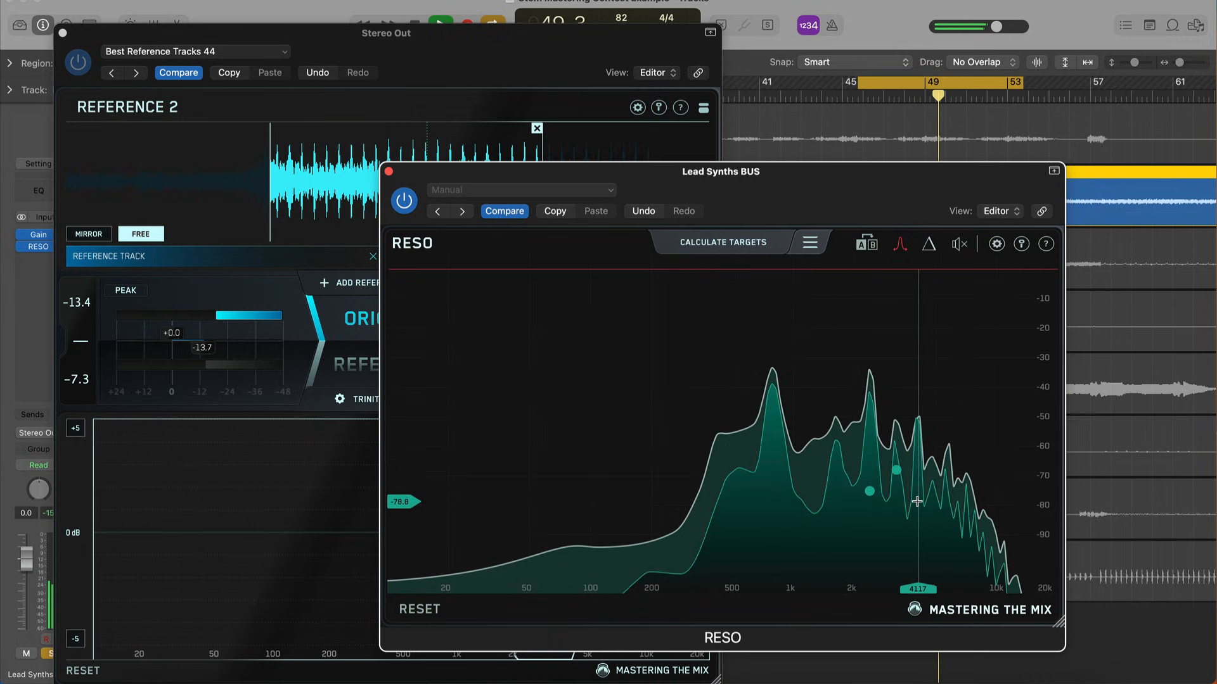
double_click(947, 515)
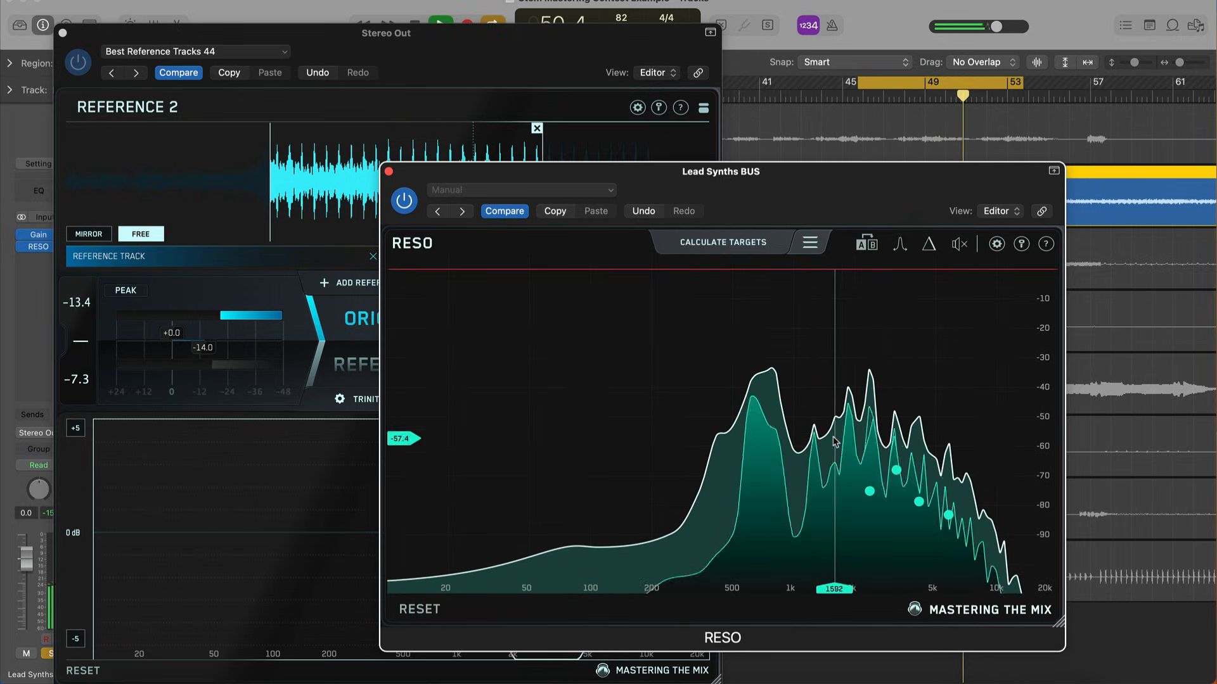
key(space)
drag(704, 457, 903, 459)
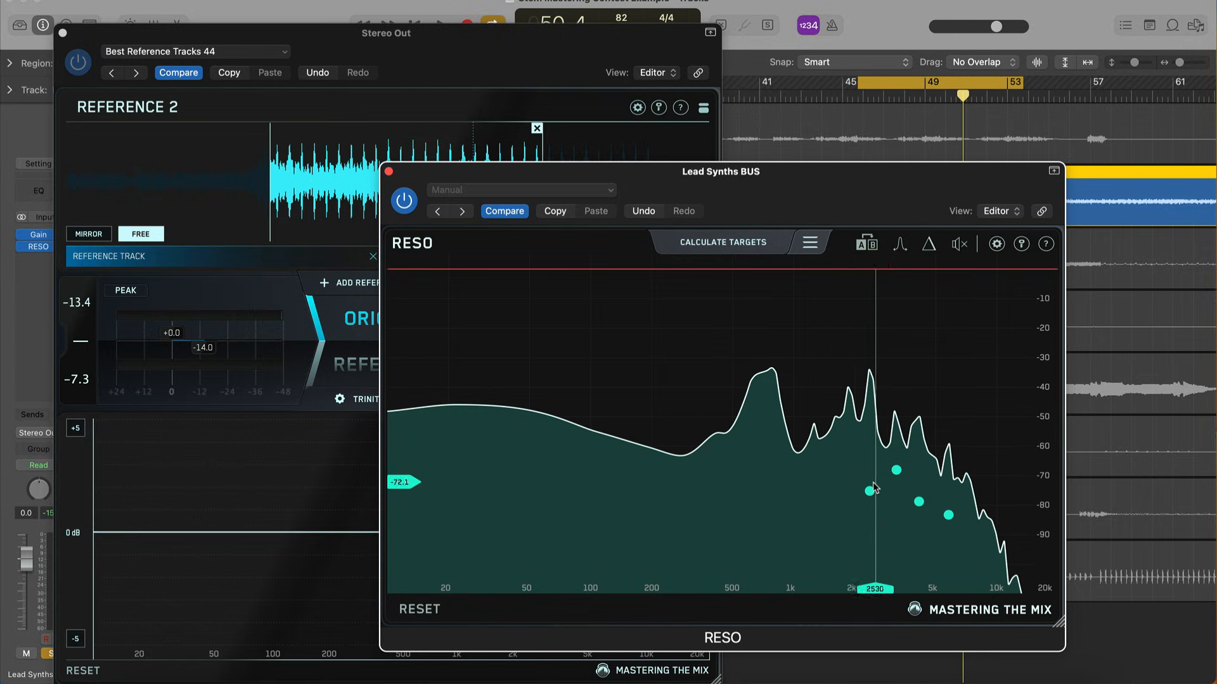
mouse_move(890, 484)
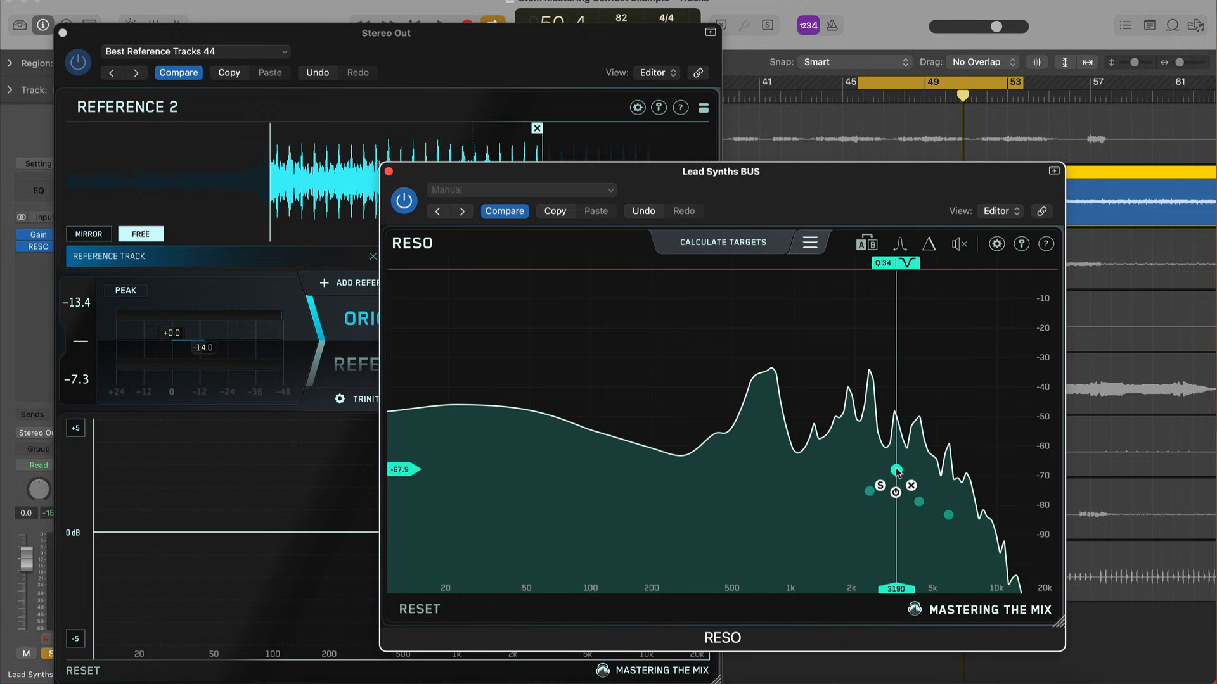
mouse_move(927, 510)
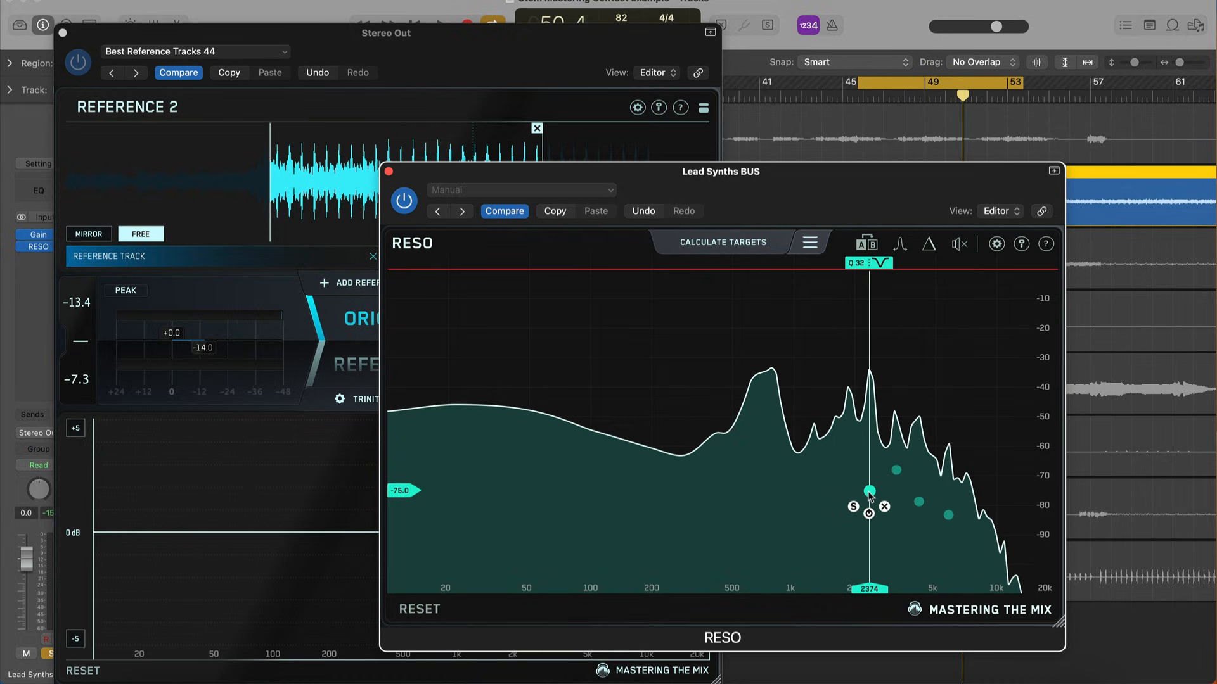
click(837, 494)
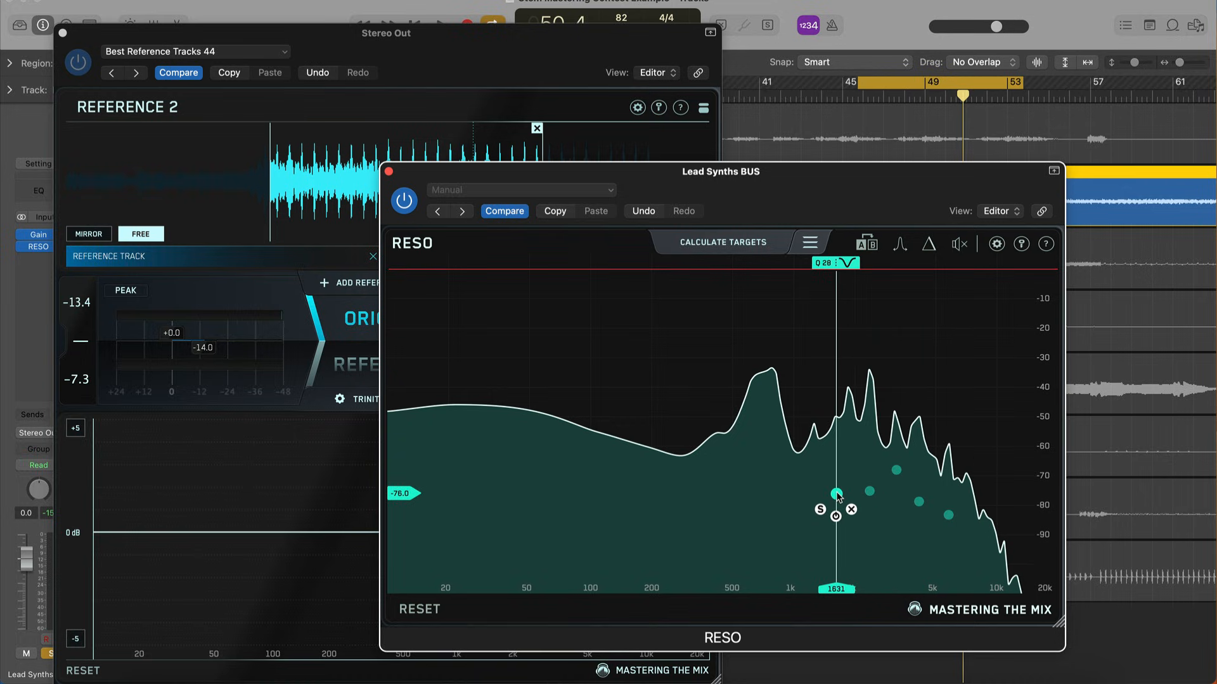
drag(837, 498, 1026, 561)
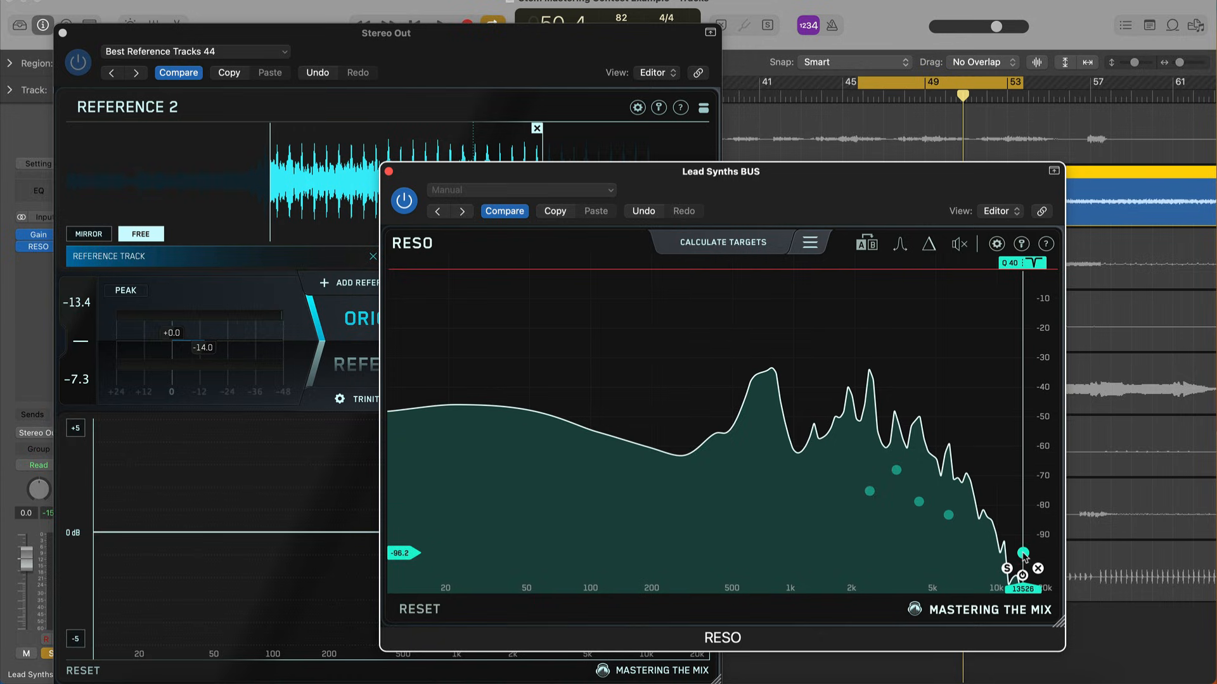
click(1039, 569)
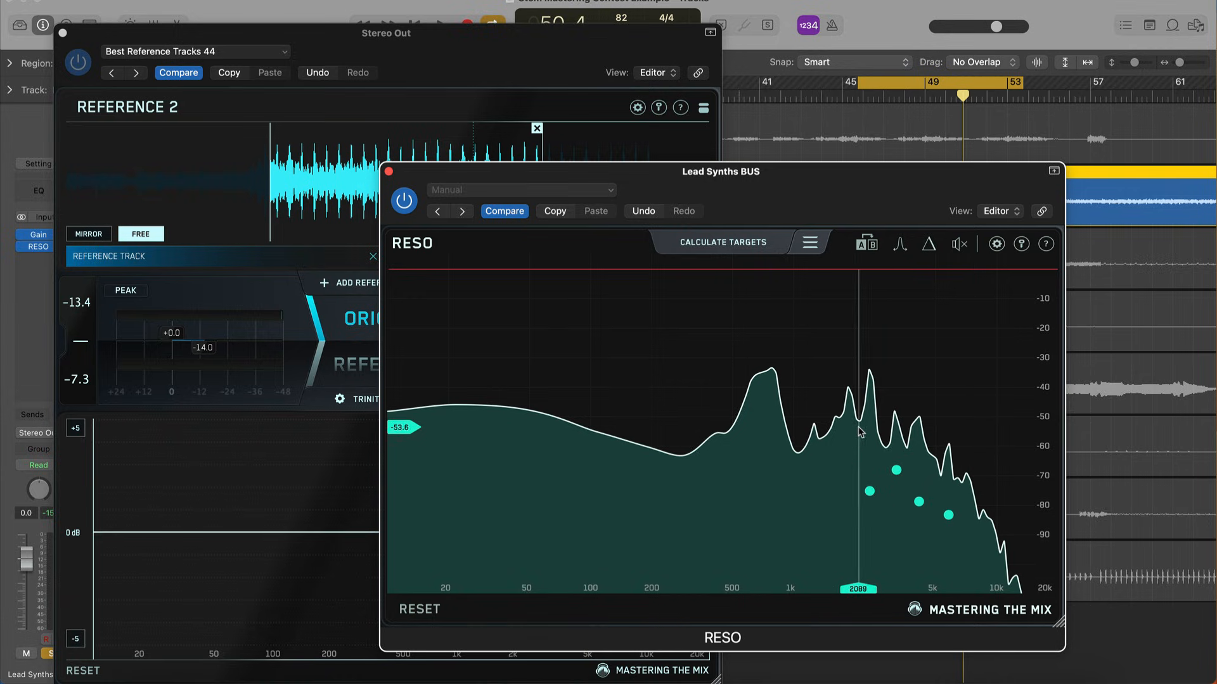
During playback, lower the 3190 Hz RESO node to about -96 dB and briefly audition the delta signal
key(space)
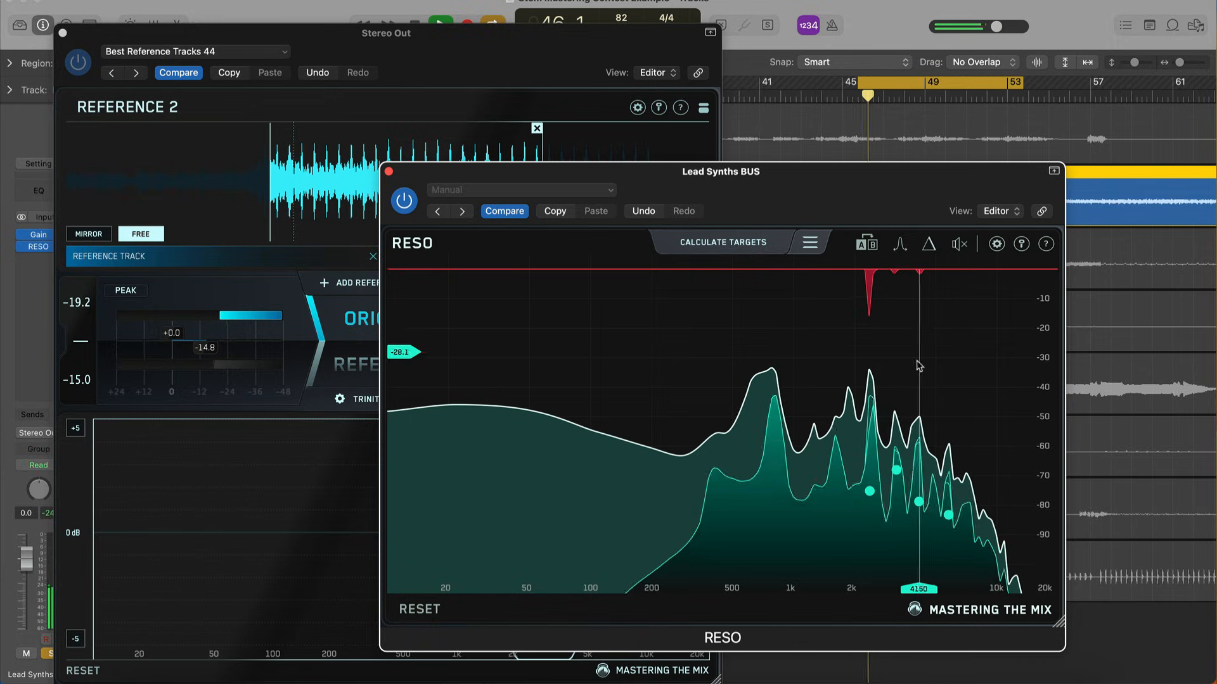
mouse_move(901, 474)
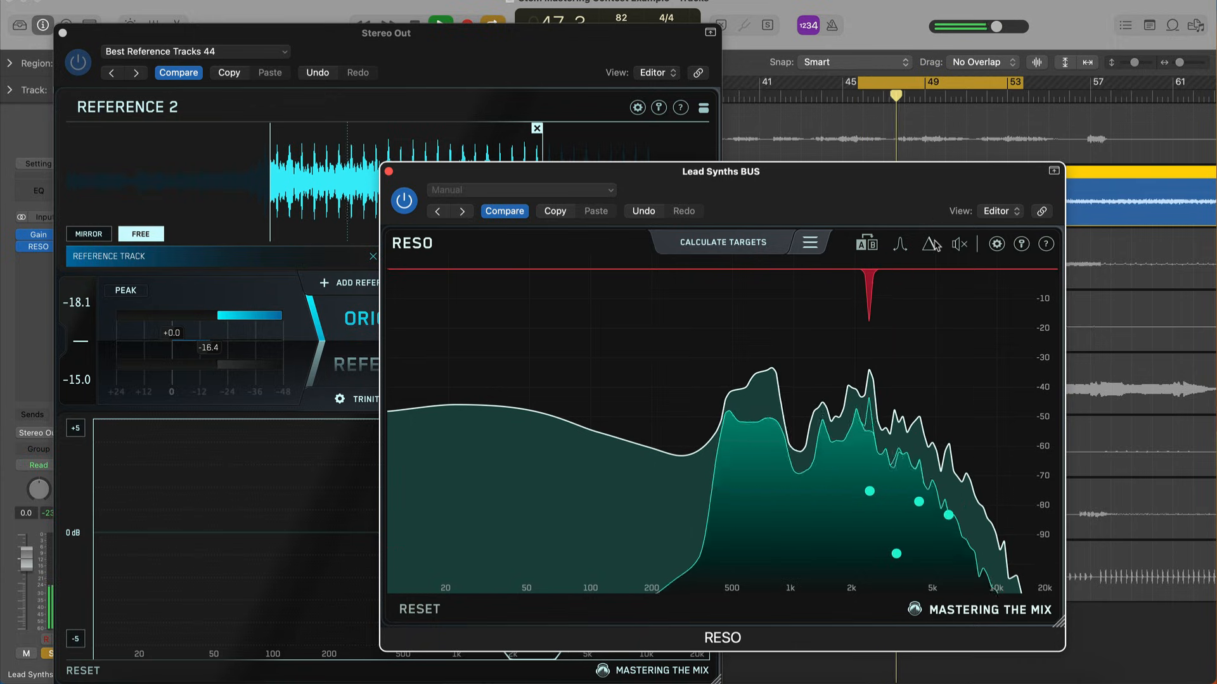
click(927, 245)
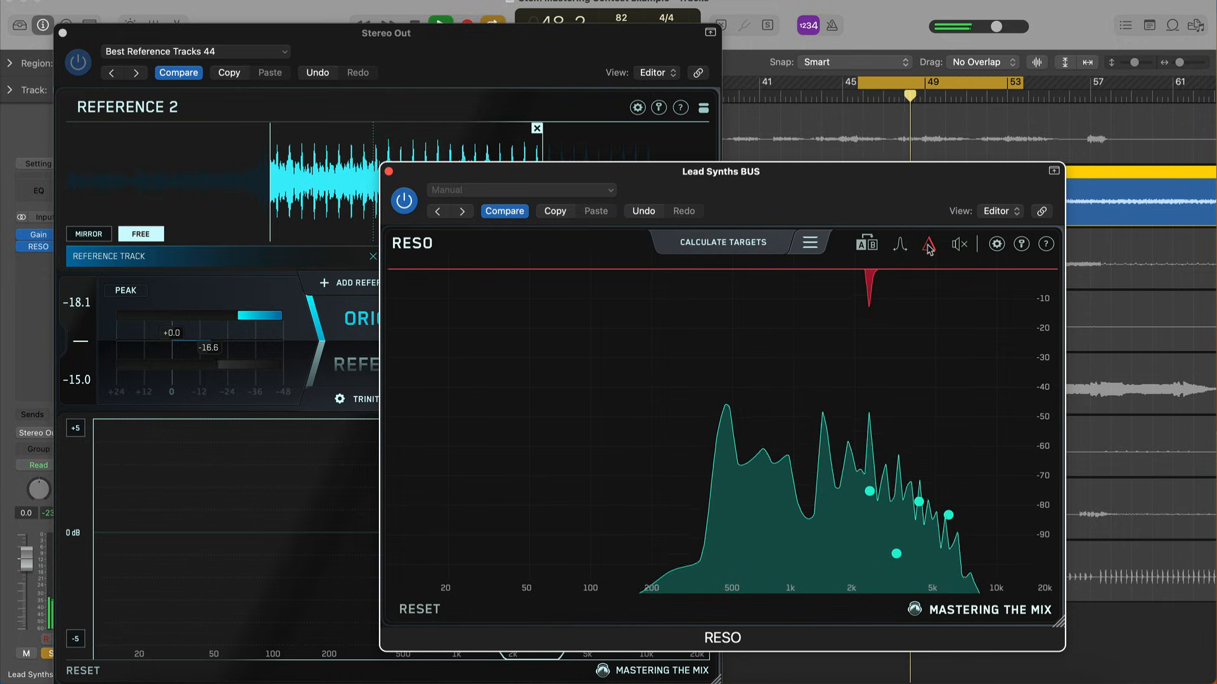
click(928, 247)
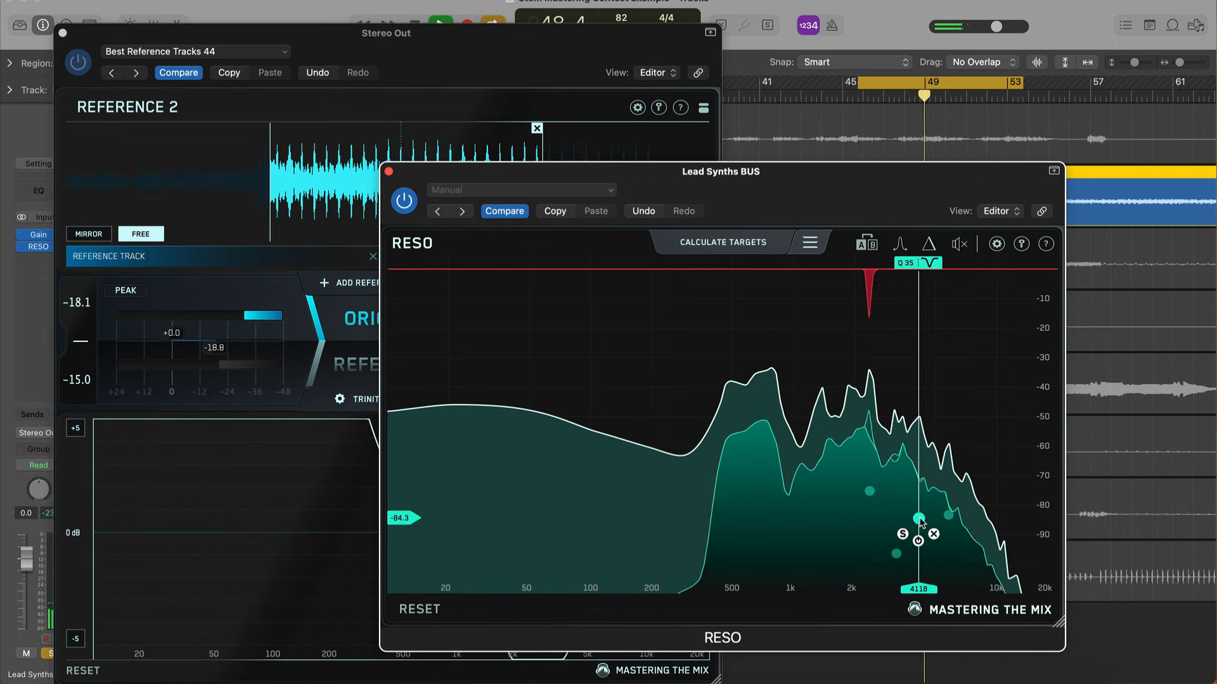
Lower the remaining RESO nodes, putting 2374 Hz at about -88 dB and 4118 Hz at about -84 dB
mouse_move(901, 546)
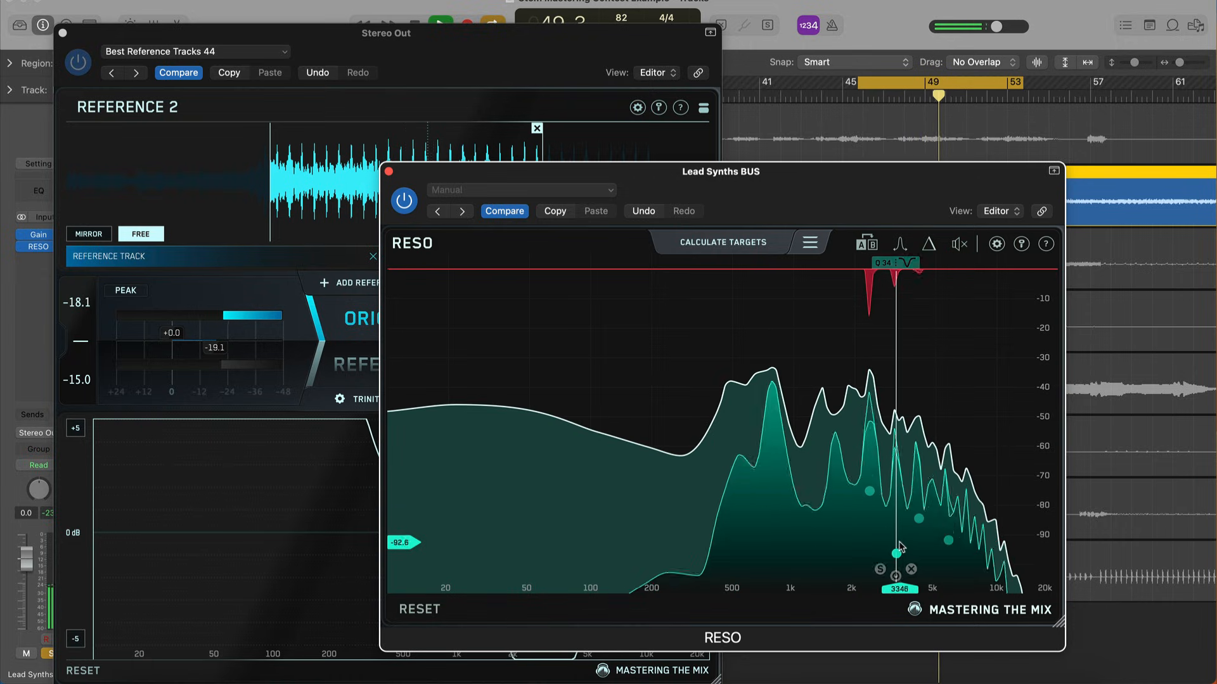
drag(828, 542, 868, 542)
drag(868, 493, 868, 522)
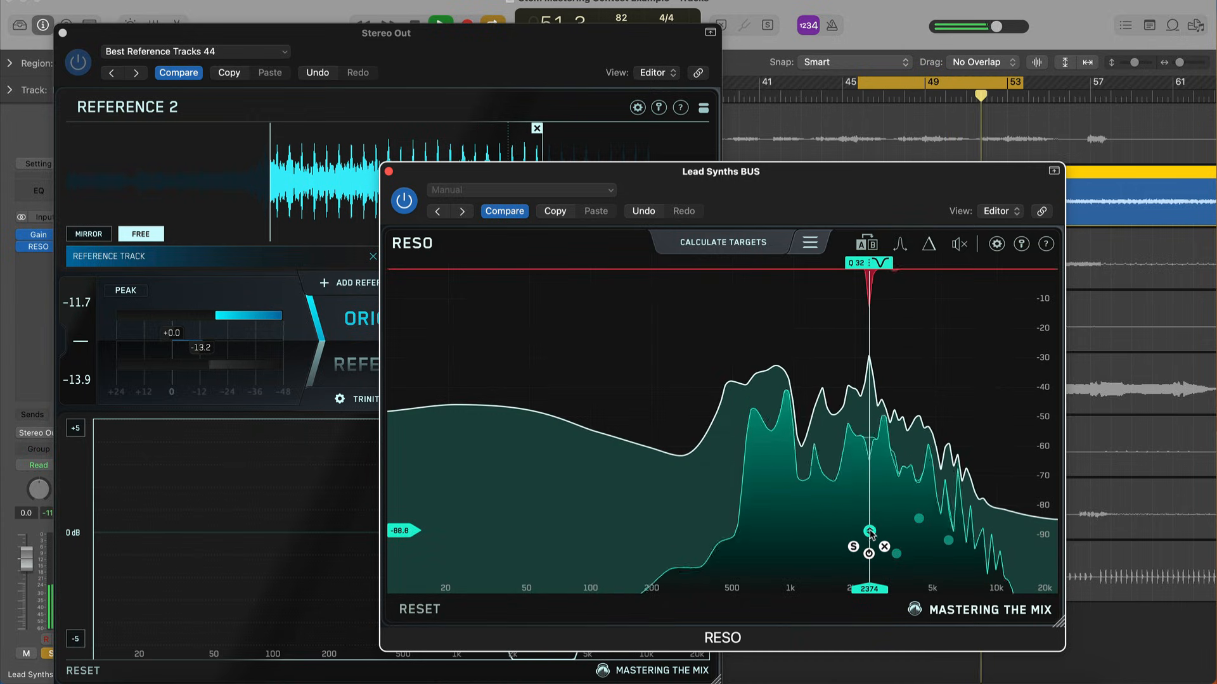
Bypass and re-enable RESO during playback to compare the Lead Synths BUS with and without its processing
click(957, 246)
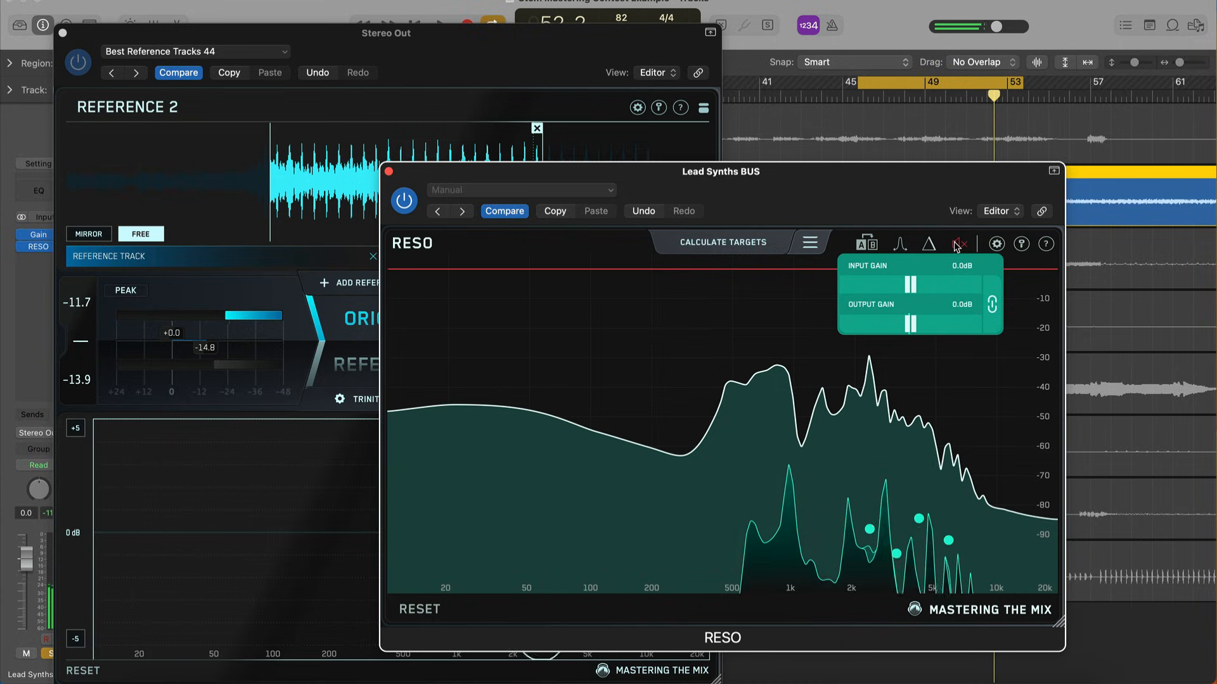
key(space)
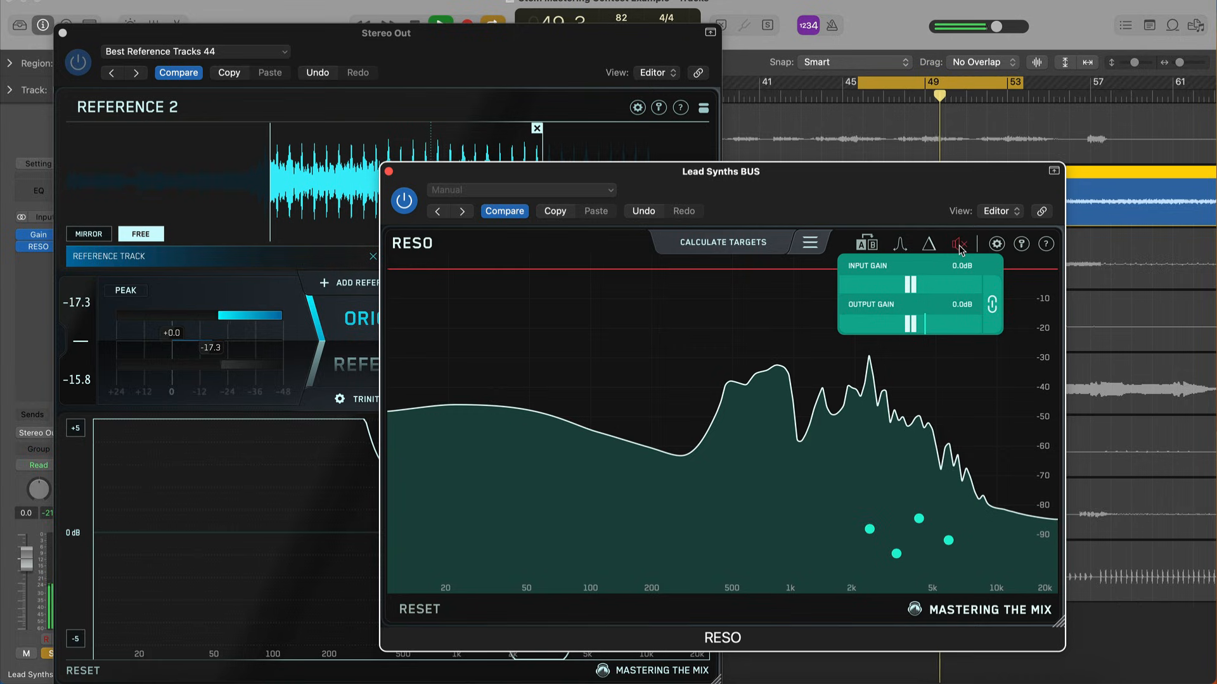
click(960, 247)
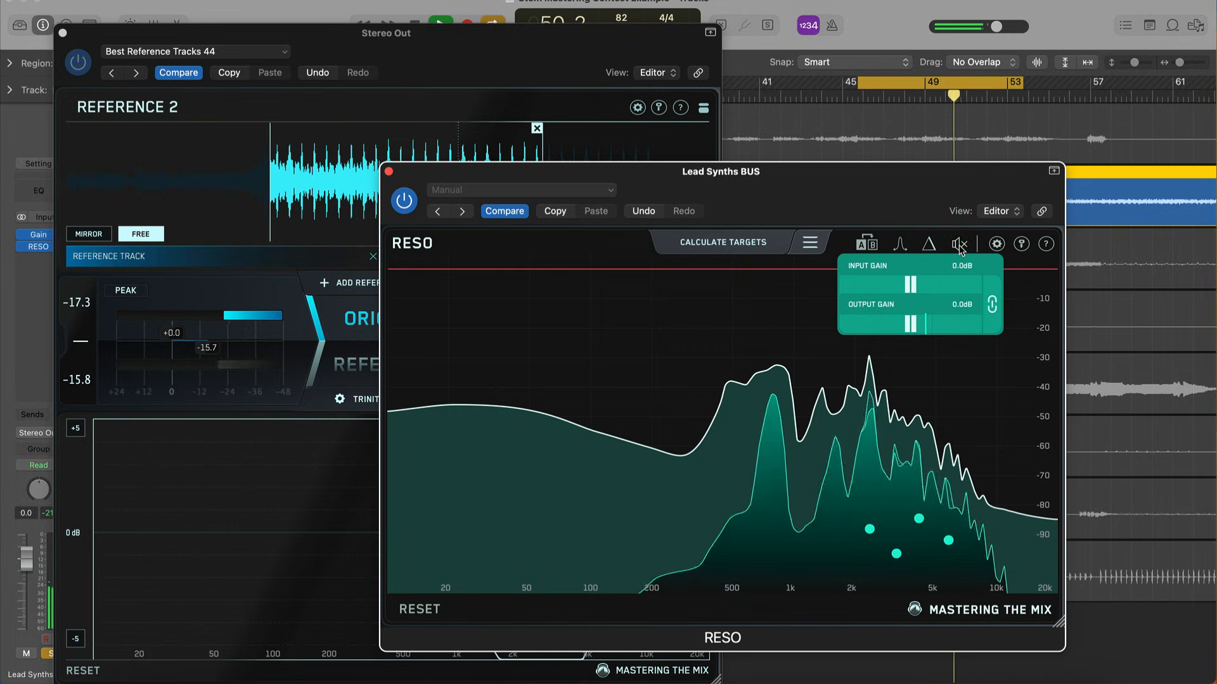
click(405, 200)
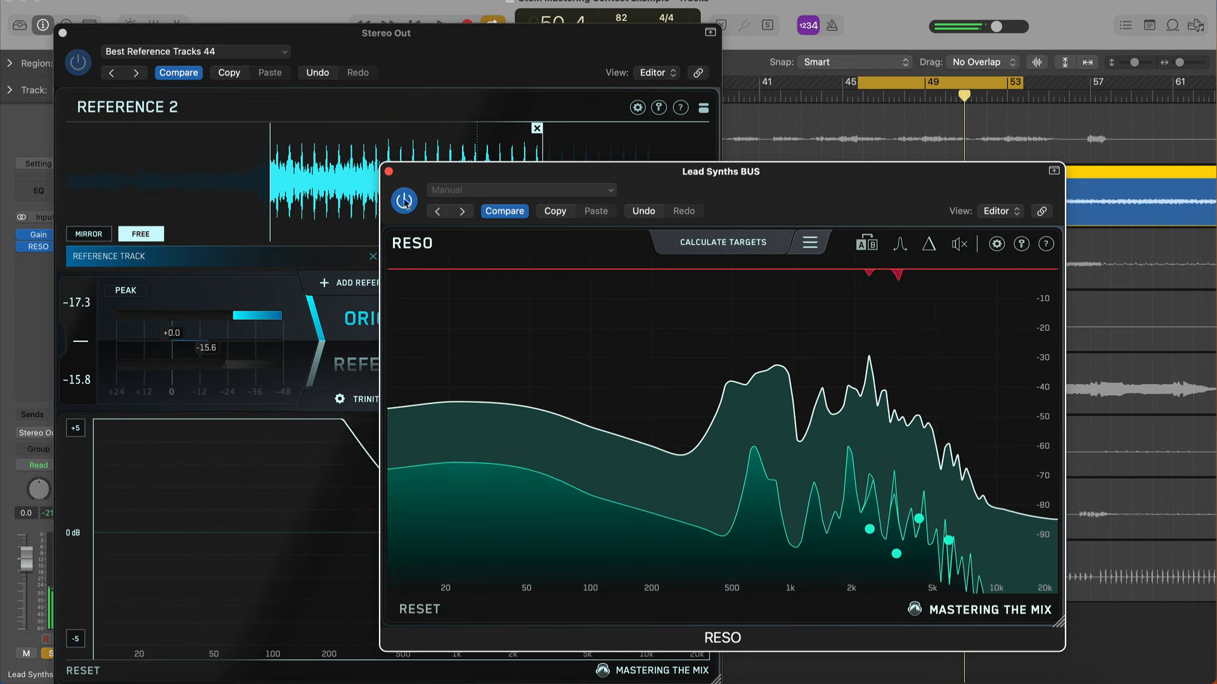
Close the Lead Synths BUS RESO window and restart playback with STEM MASTERING CONTEST EXAMPLE MIX as the reference
click(389, 172)
click(397, 80)
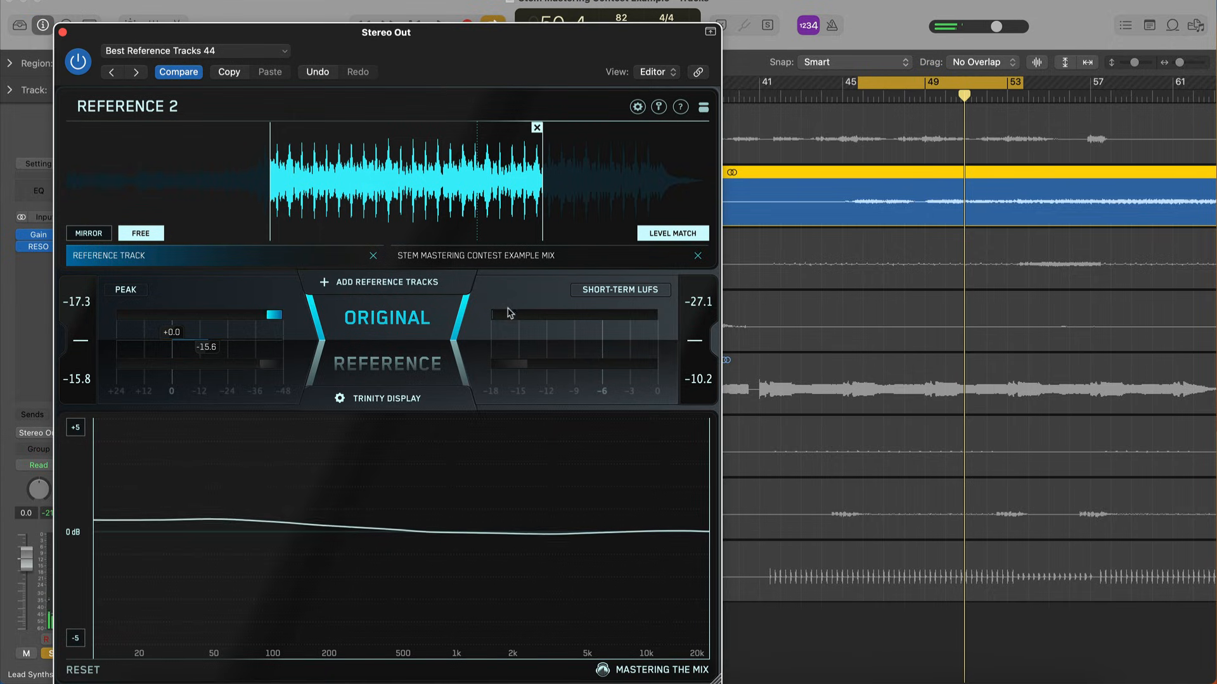
click(441, 257)
key(space)
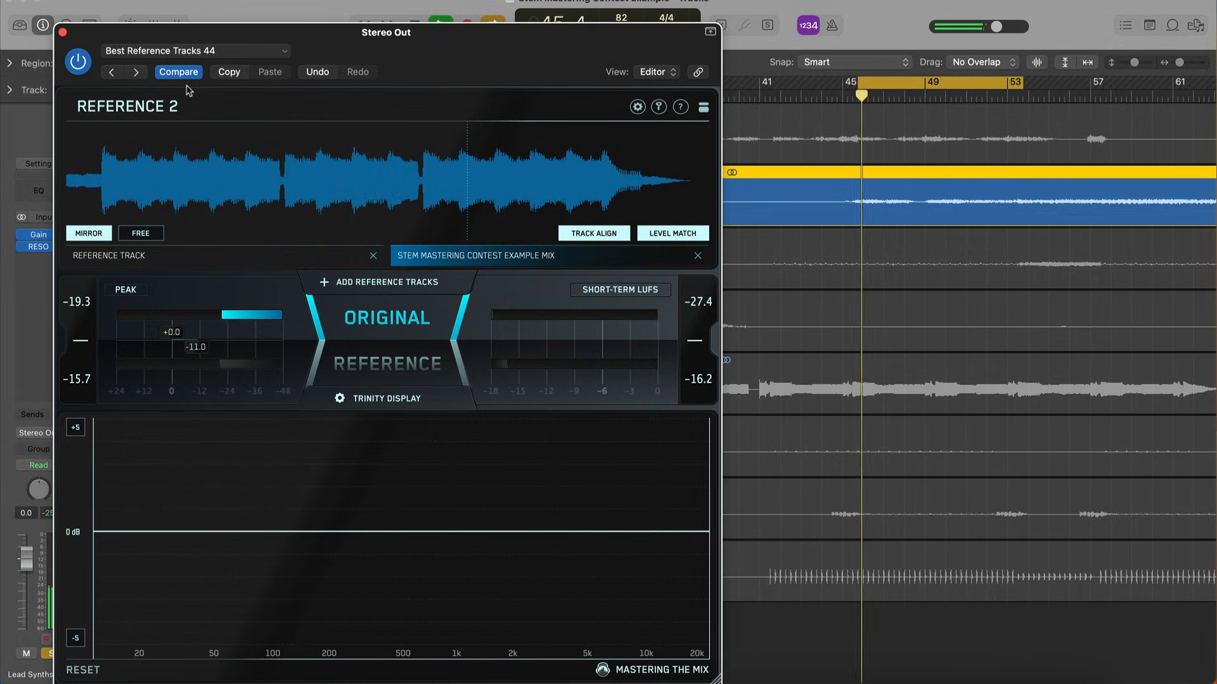
Move the REFERENCE window off the track list, unsolo the Lead Synths BUS, and A/B the full master against the original mix
drag(224, 35, 500, 33)
click(242, 203)
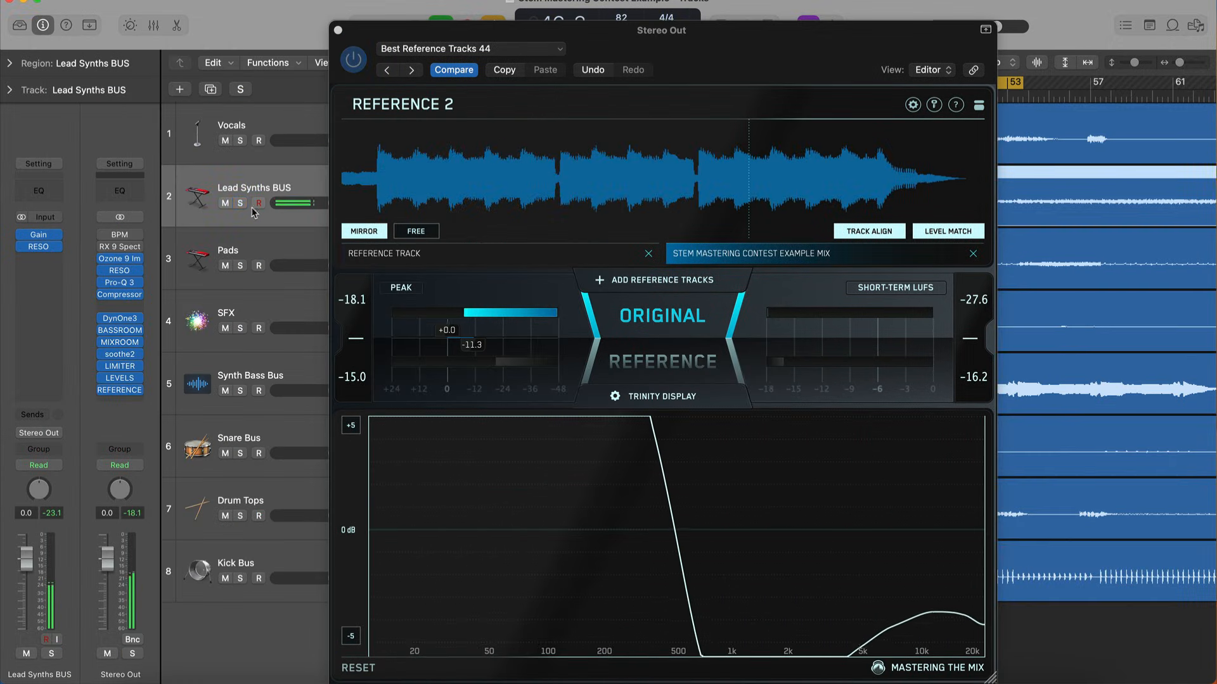
click(666, 337)
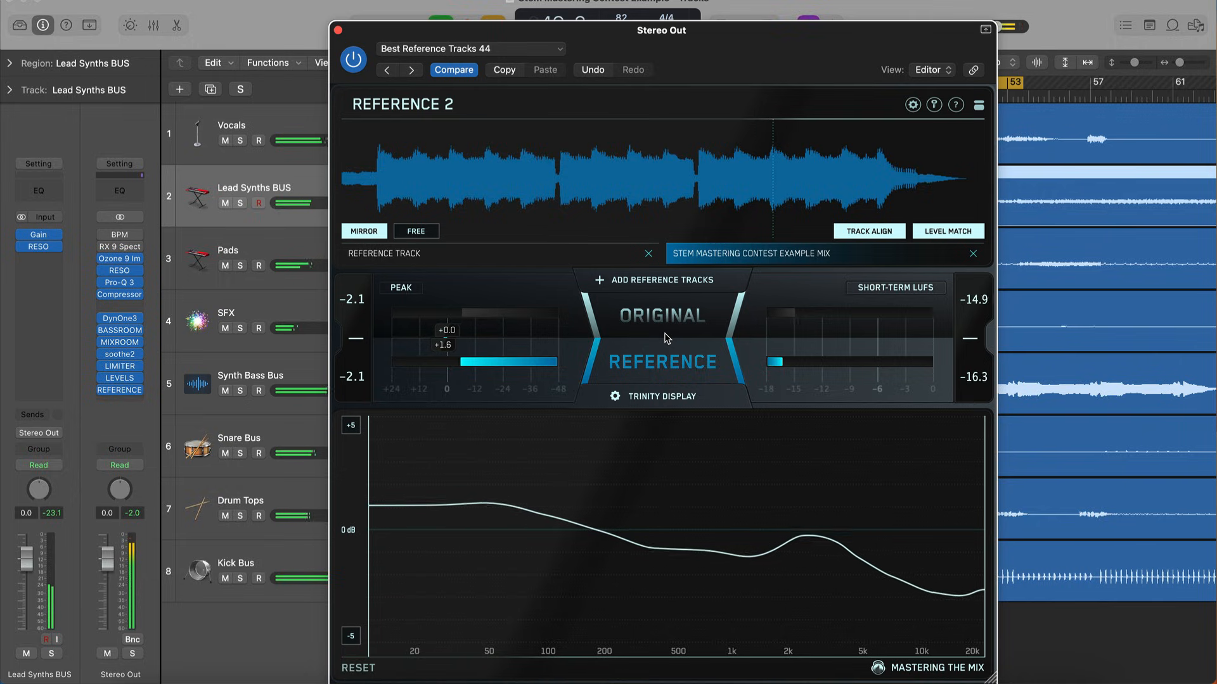
click(666, 338)
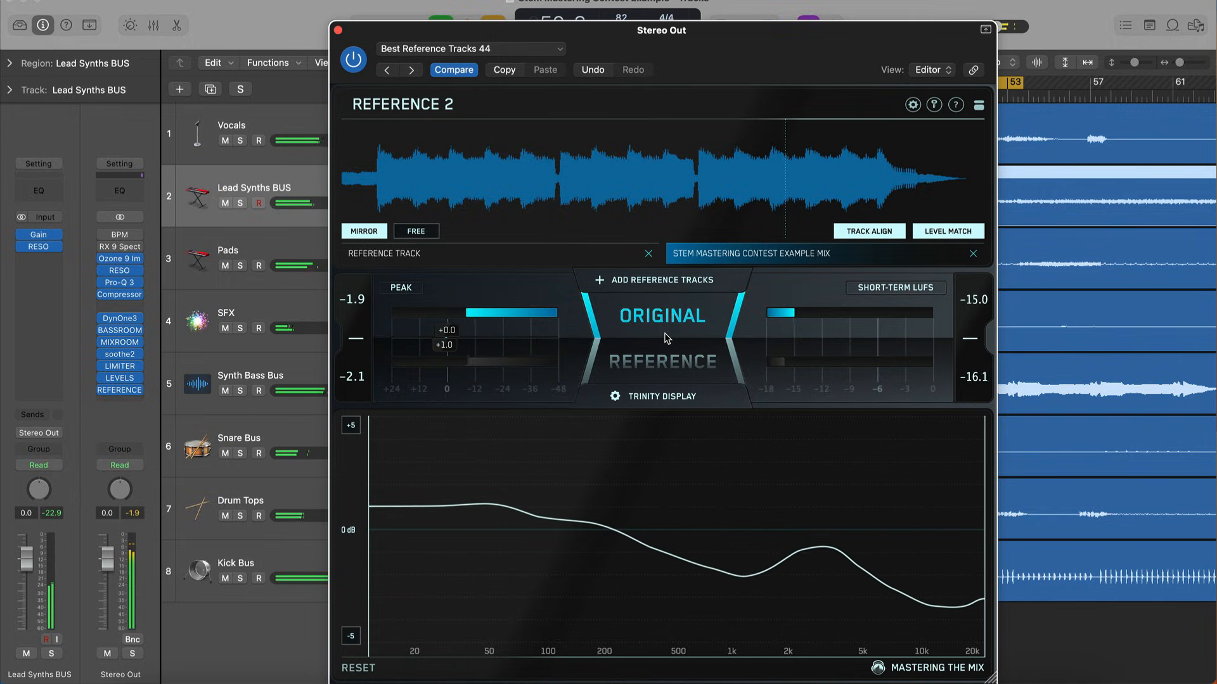
click(654, 329)
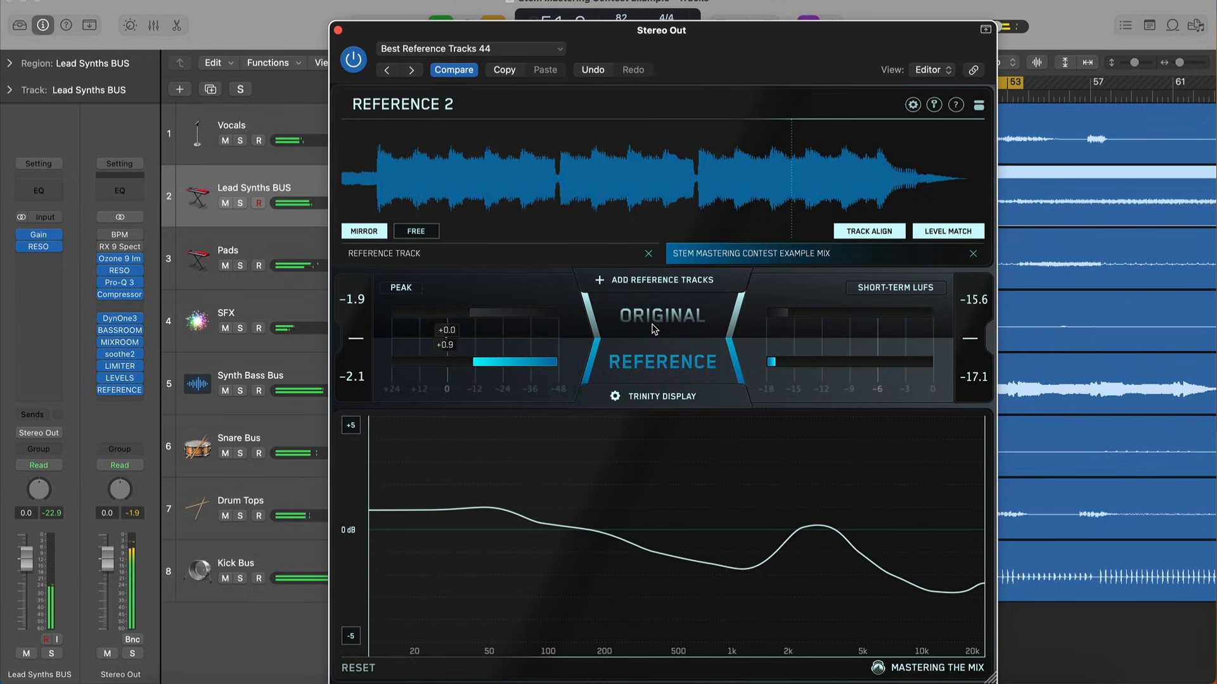
click(654, 329)
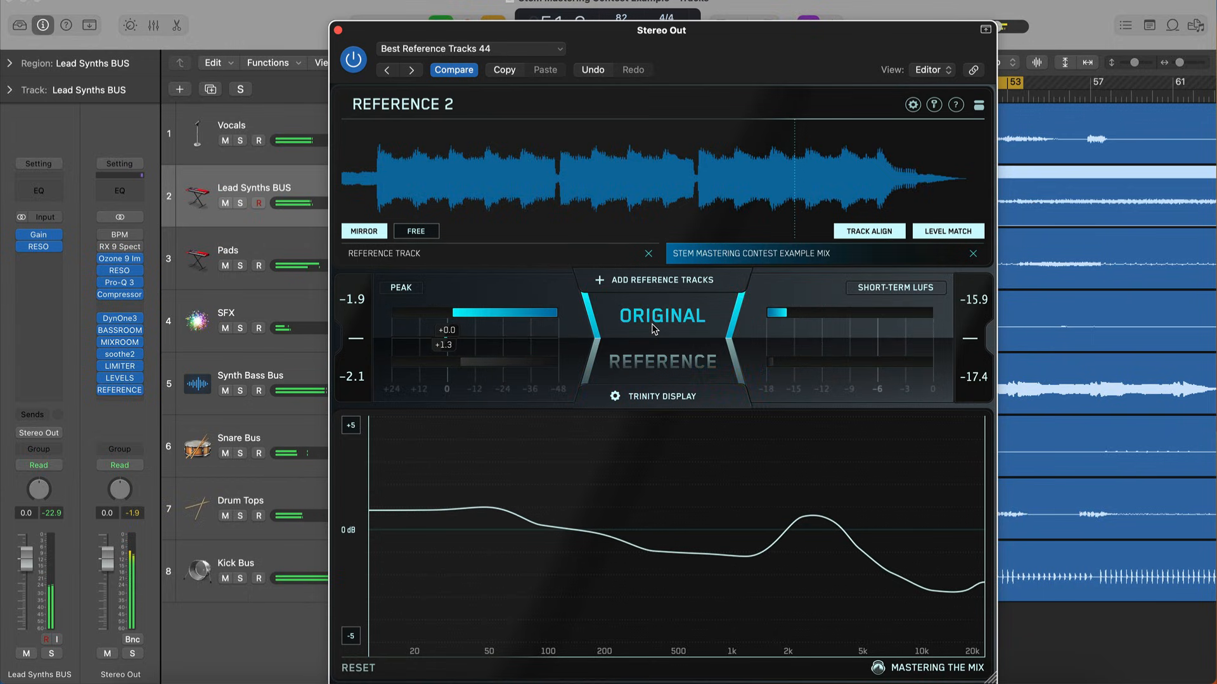
Switch the reference to REFERENCE TRACK and alternate playback between it and the master
click(564, 258)
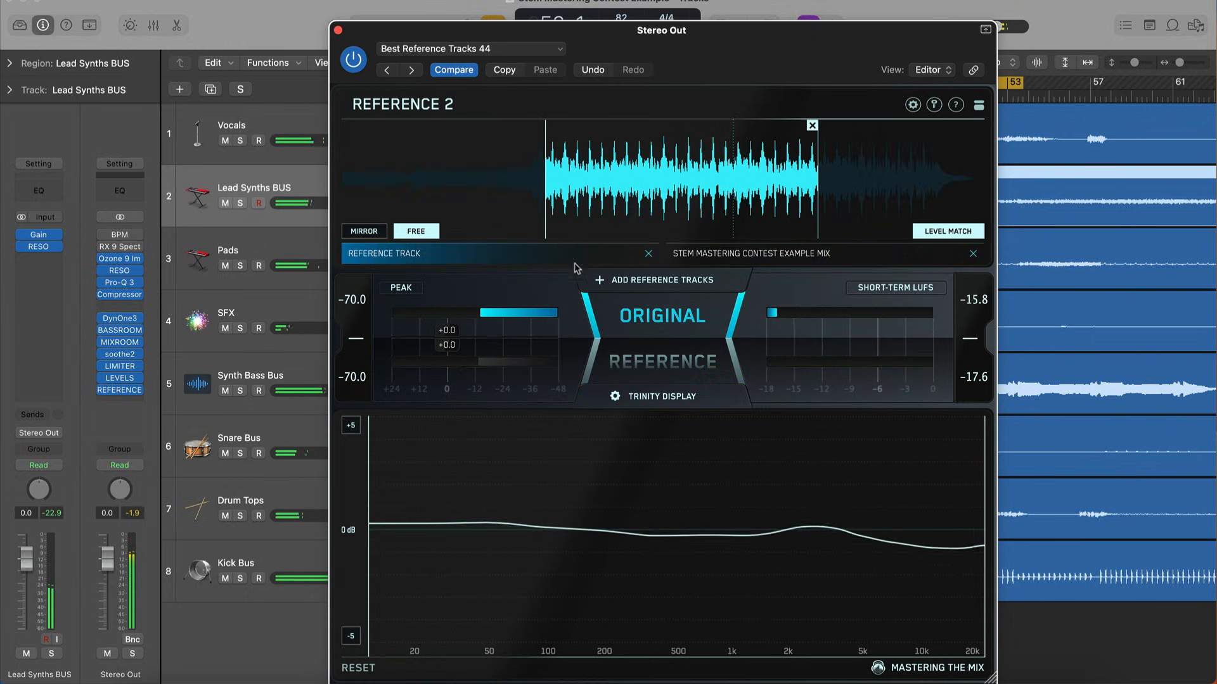
click(655, 337)
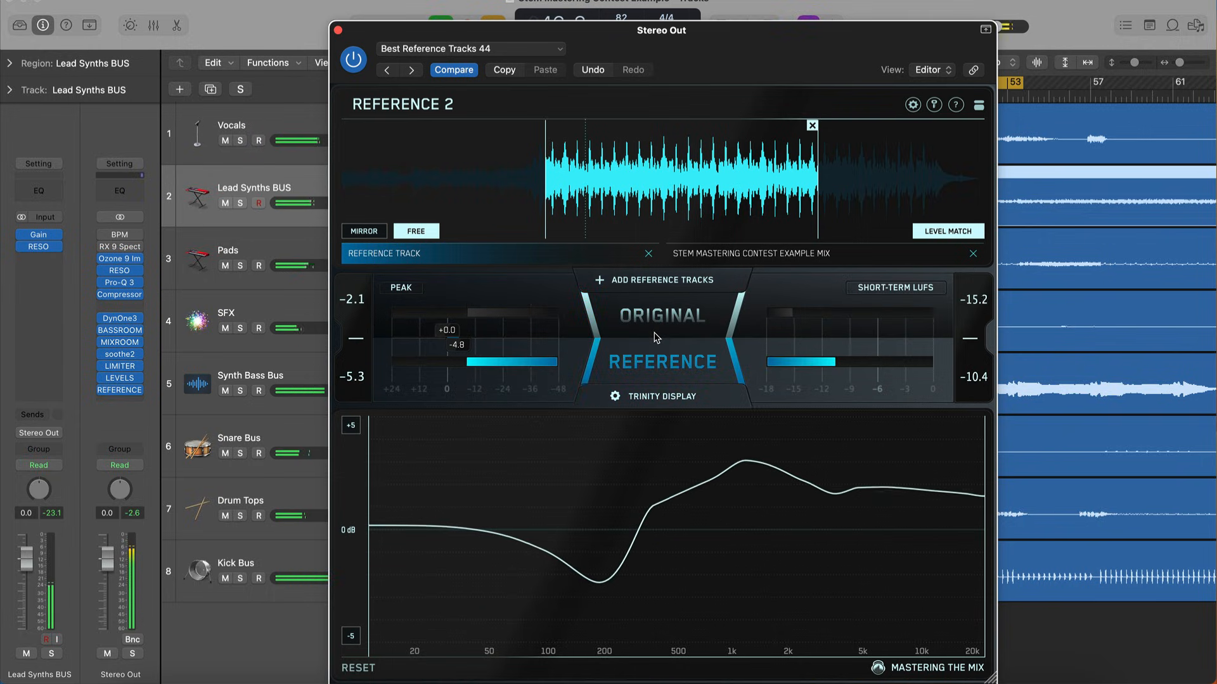
click(655, 336)
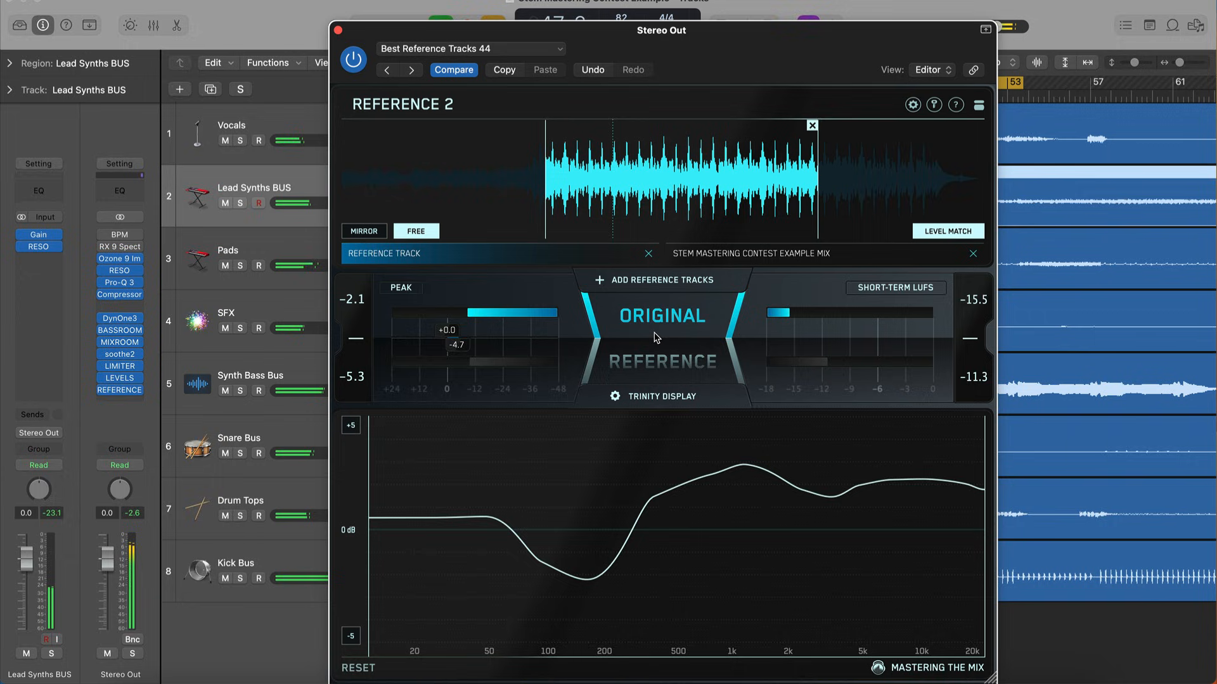
click(656, 337)
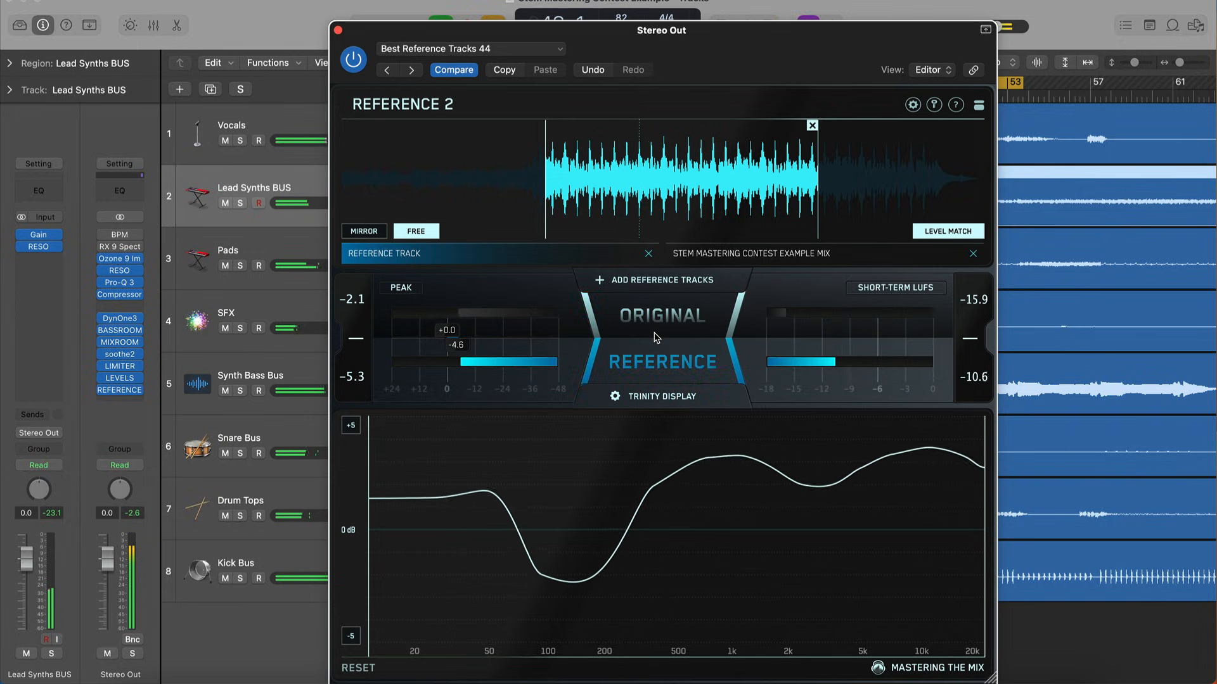
click(656, 337)
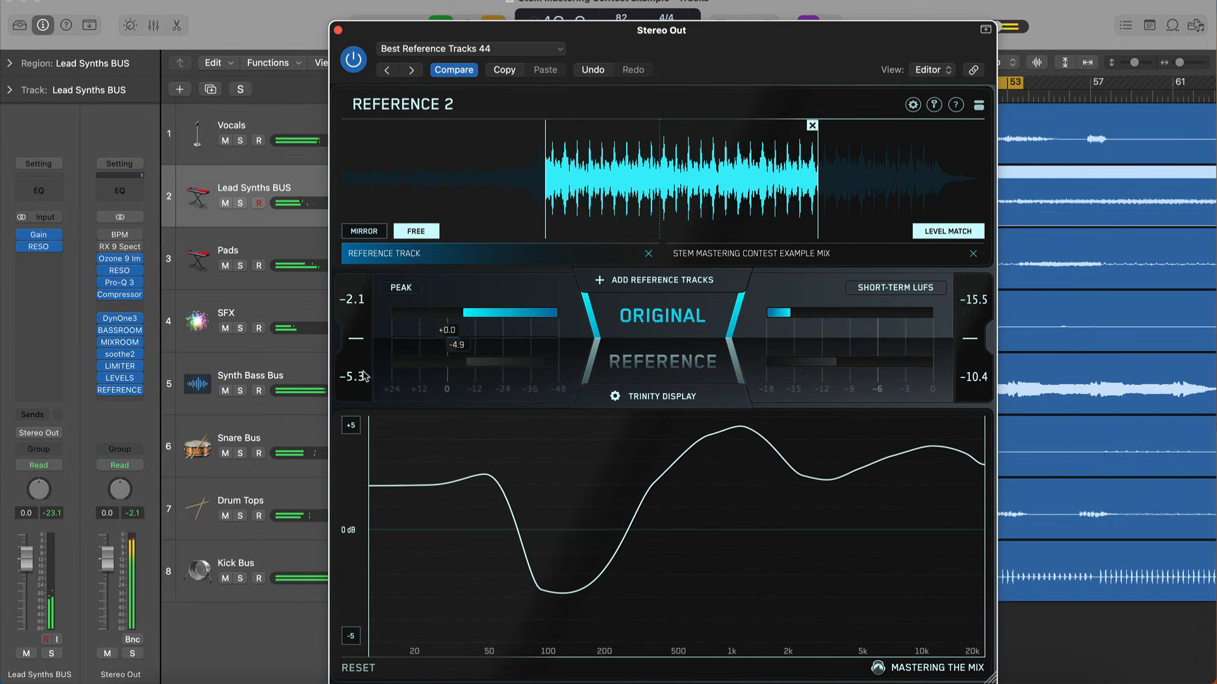
Select the Synth Bass Bus and insert BASSROOM from the Every Session plug-ins after FUSER
click(248, 379)
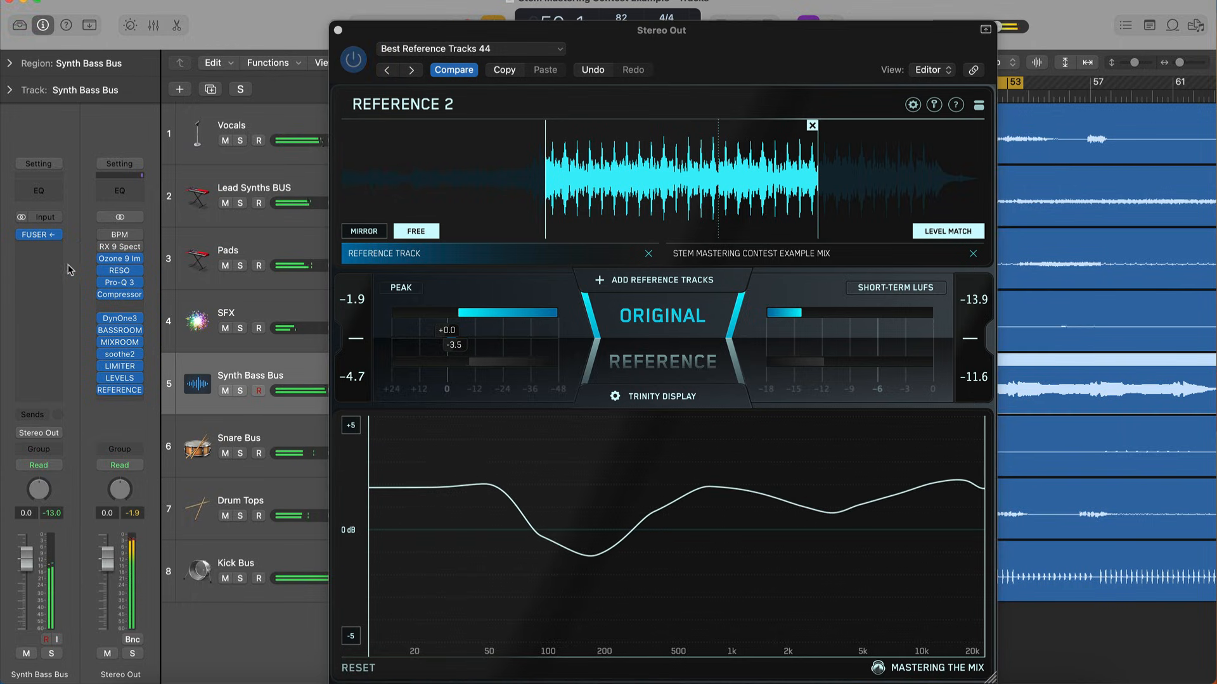
click(54, 251)
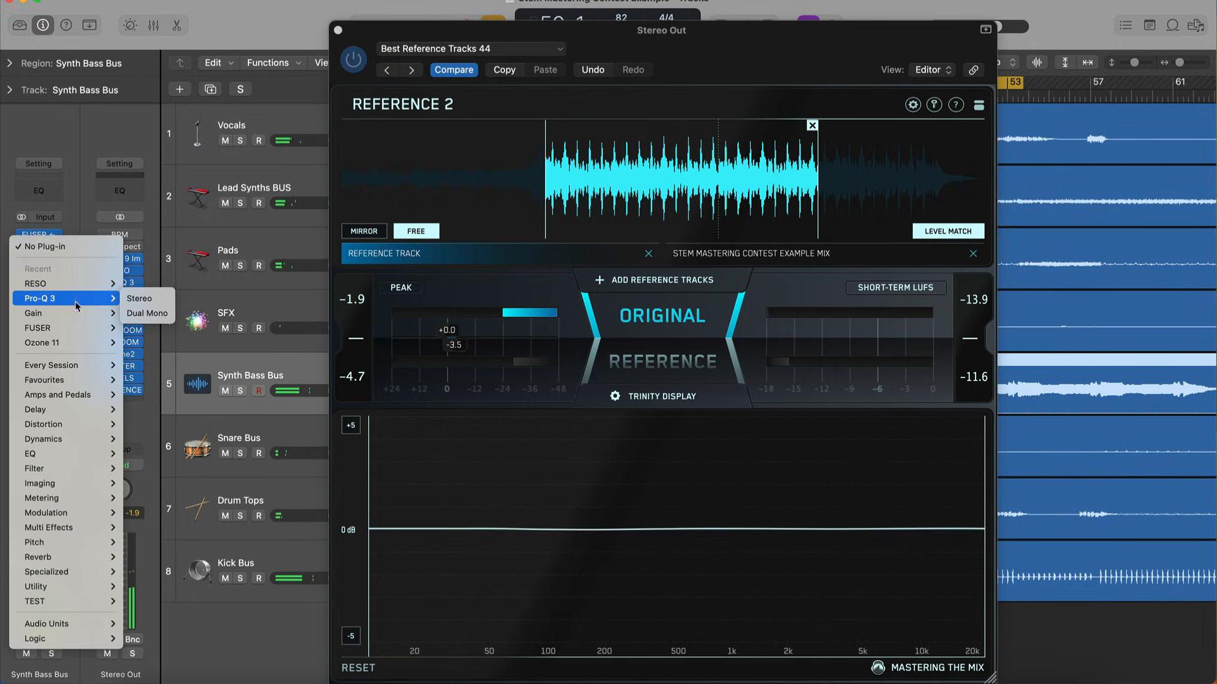
mouse_move(63, 365)
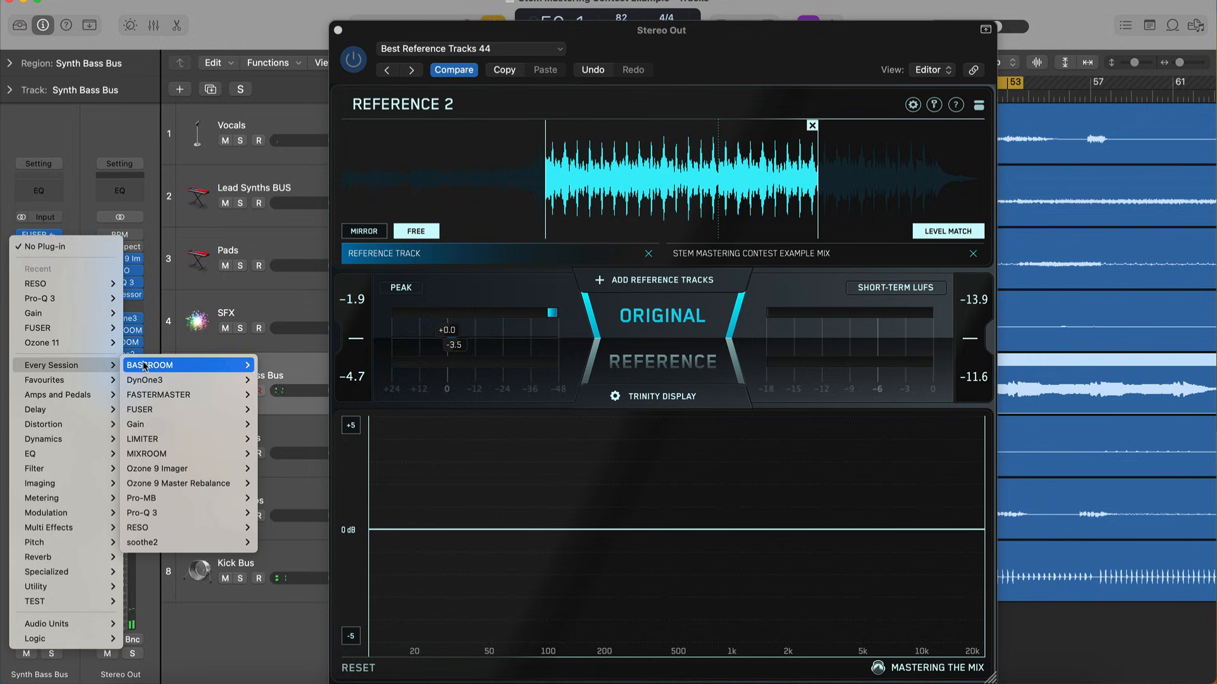
mouse_move(209, 364)
click(283, 366)
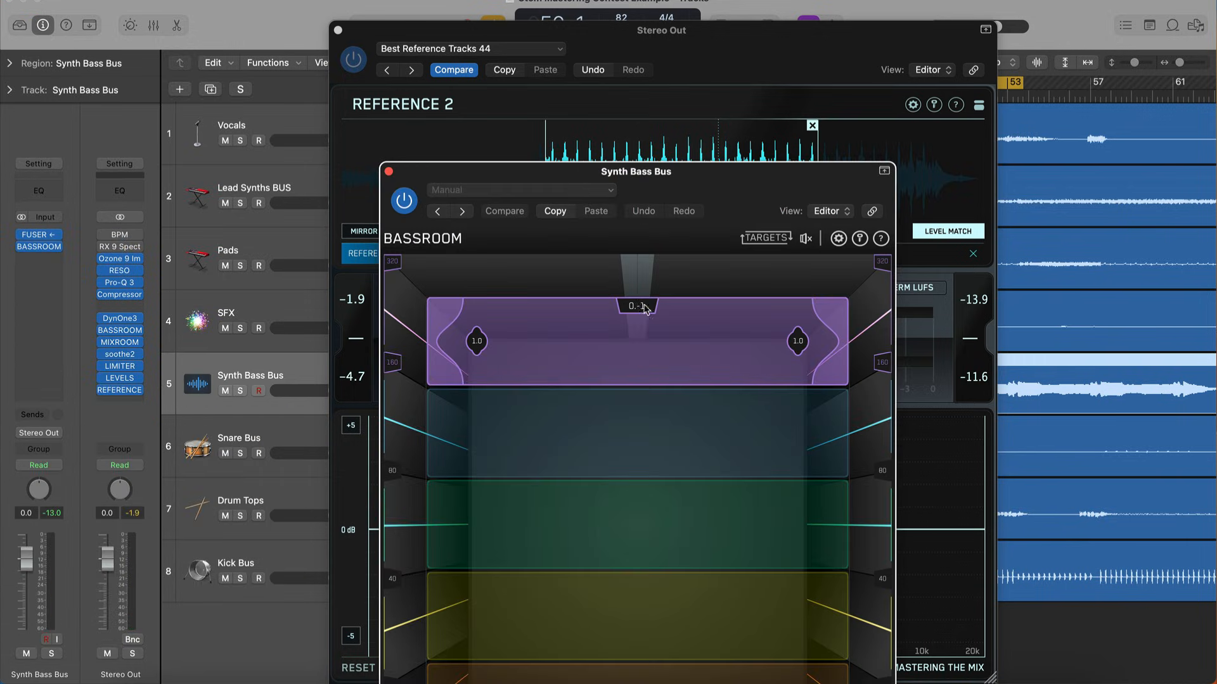
Set BASSROOM's 160–320 Hz band to -1 dB and raise the 80–160 Hz band to +0.4 dB
text(-1)
key(Return)
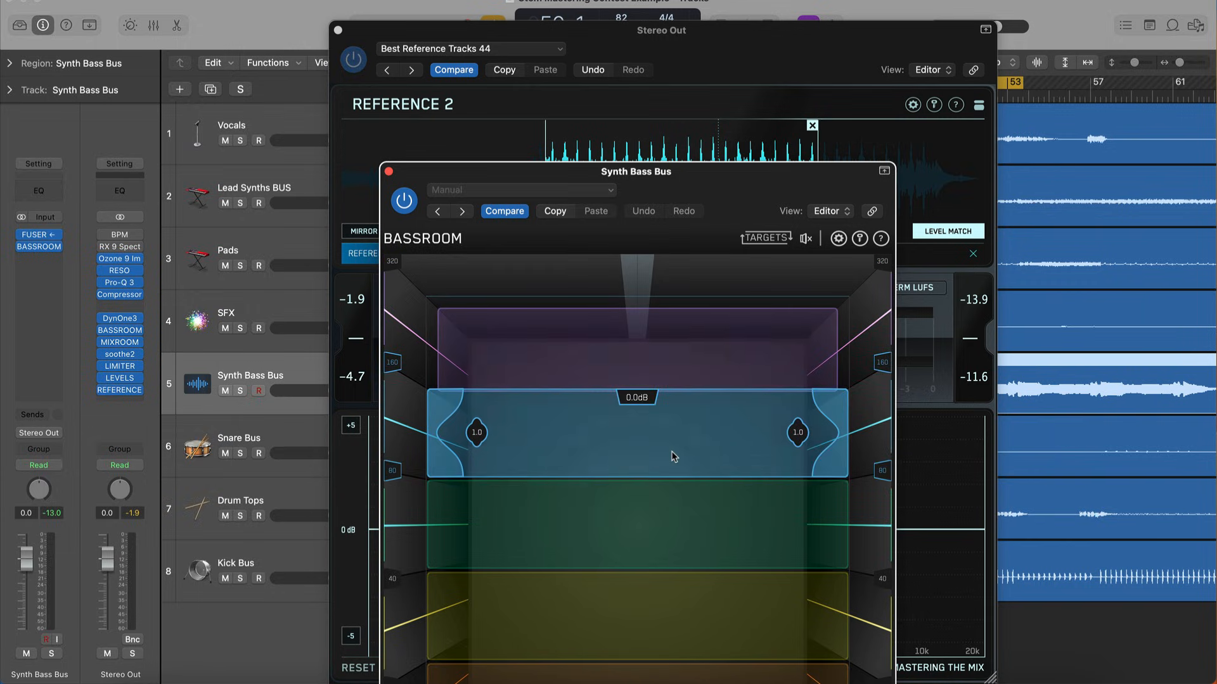
drag(671, 452, 659, 401)
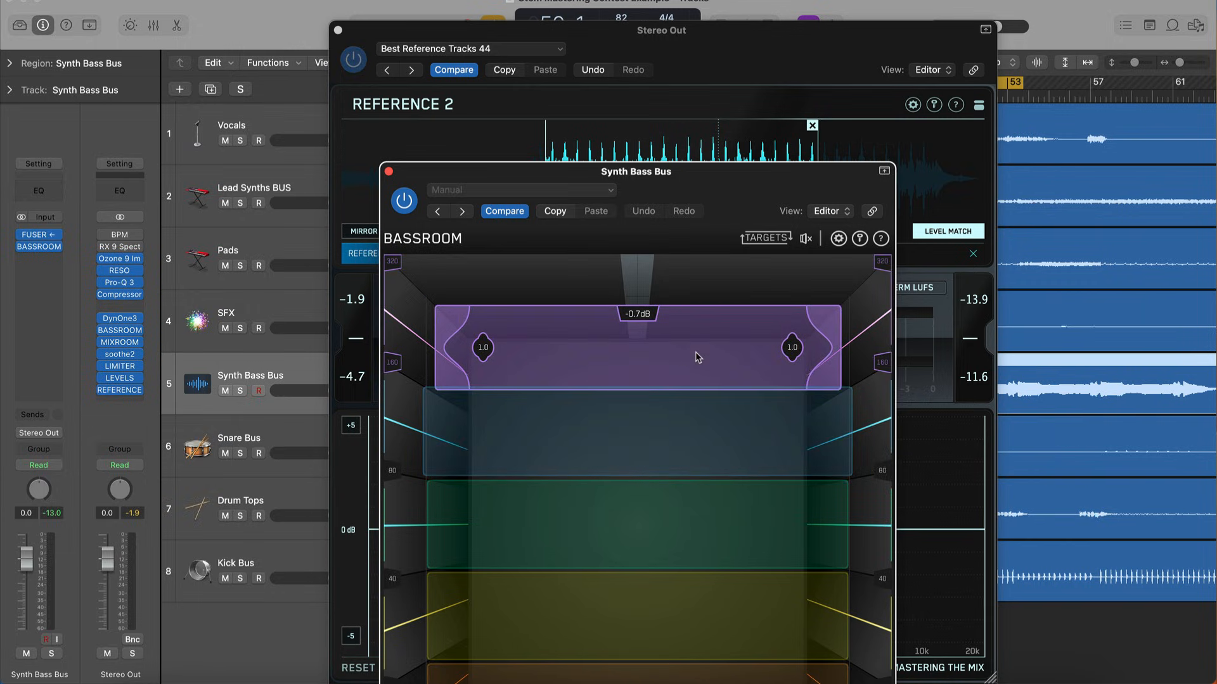
Arrange the REFERENCE and BASSROOM windows side by side during playback, snapshot the Trinity curve, and stop playback
click(713, 105)
key(space)
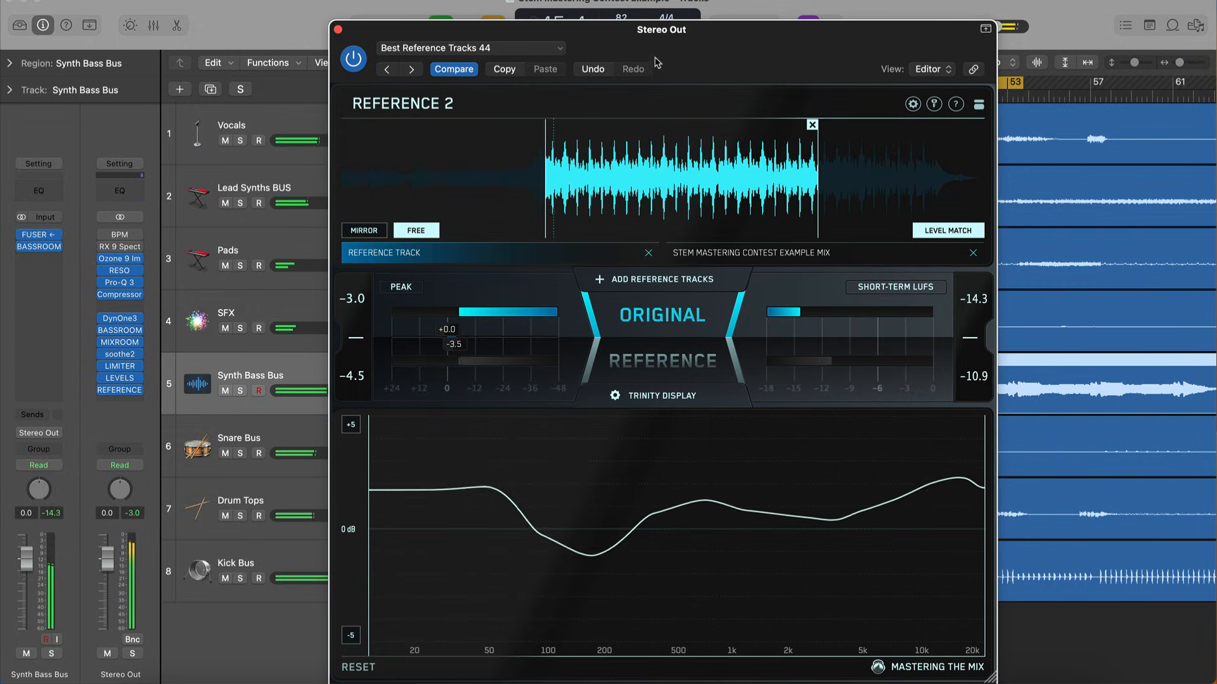
drag(660, 34, 912, 3)
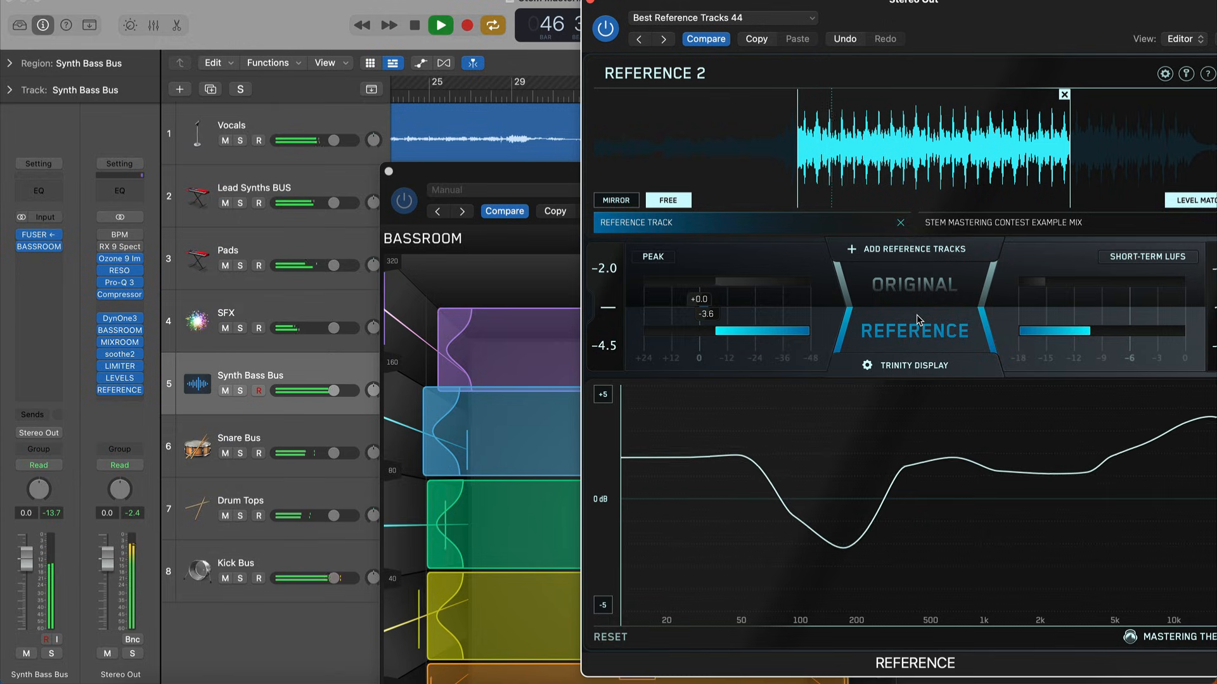
drag(547, 170, 263, 120)
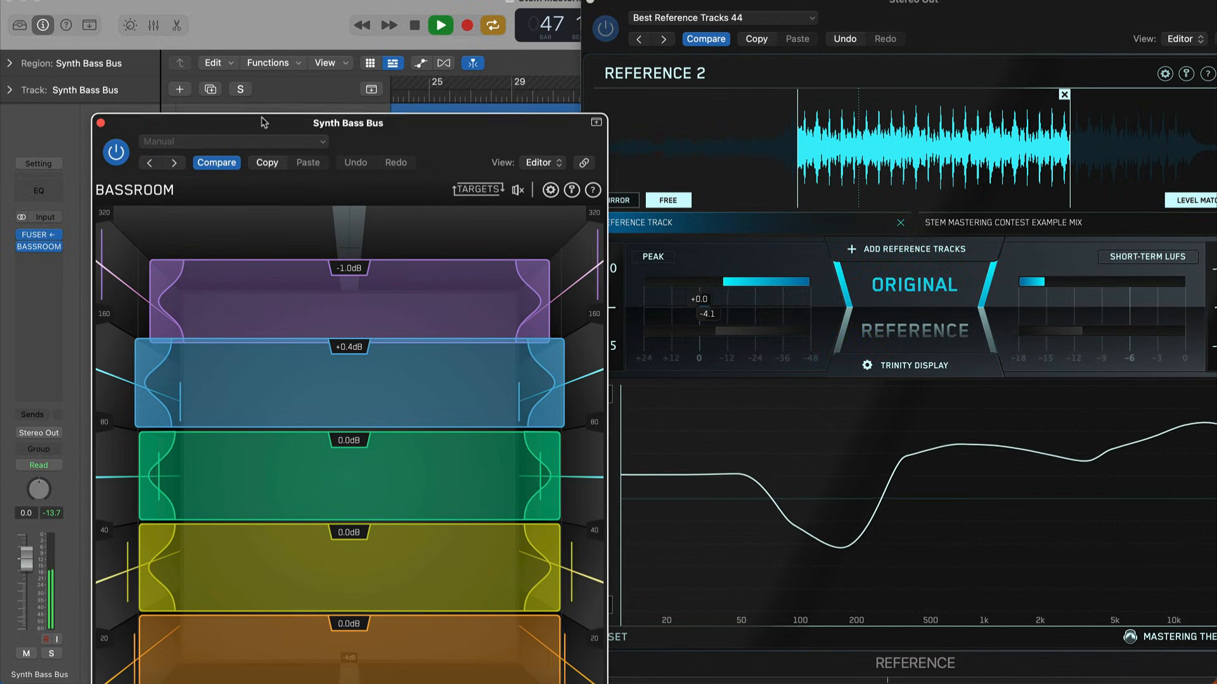
click(834, 558)
key(space)
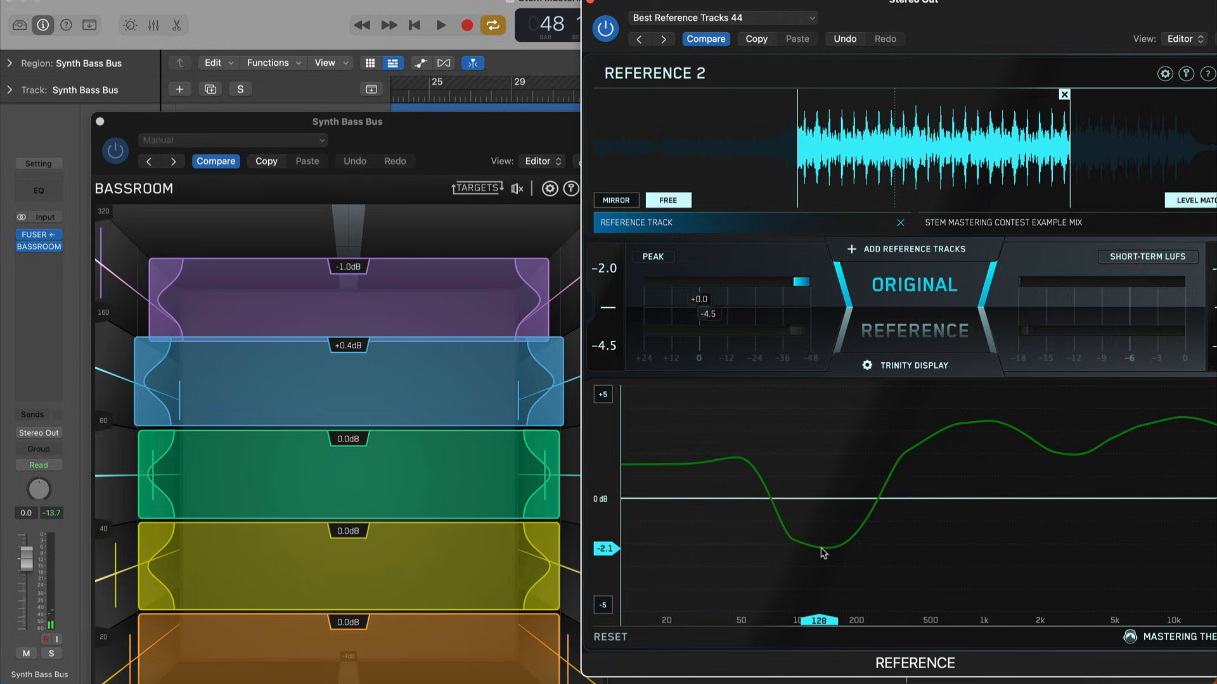
Lower BASSROOM's 80–160 Hz band to -2.0 dB on the Synth Bass Bus
click(321, 394)
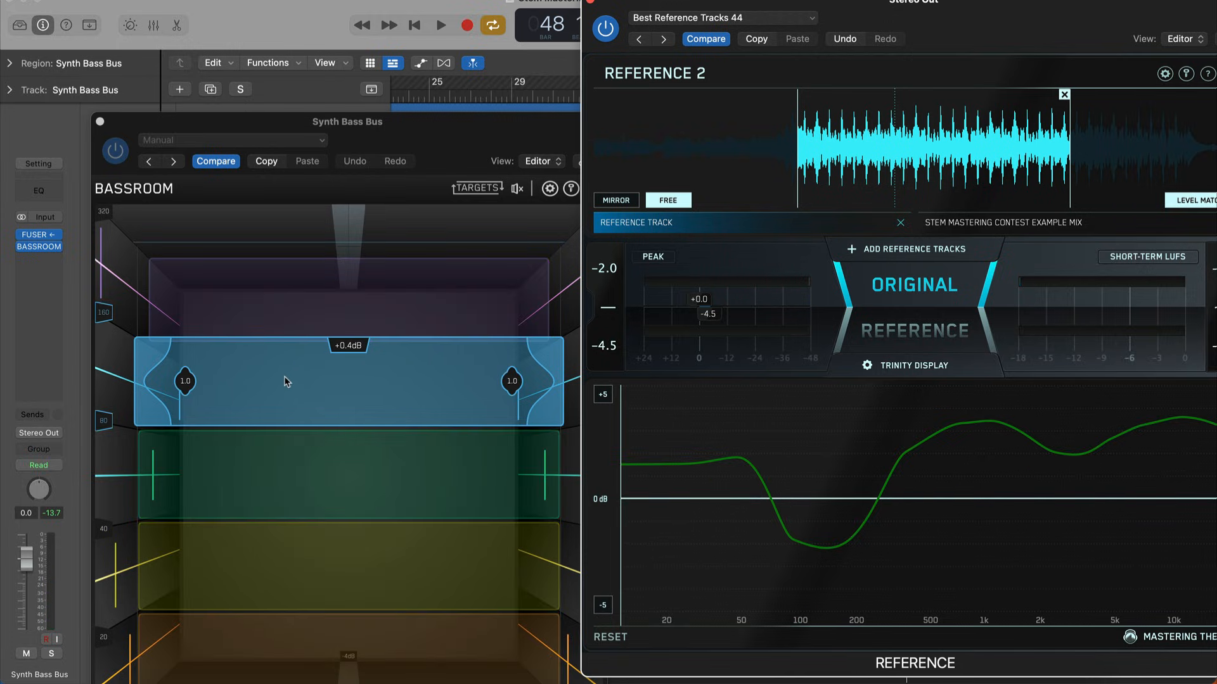
scroll(289, 370, down, 3)
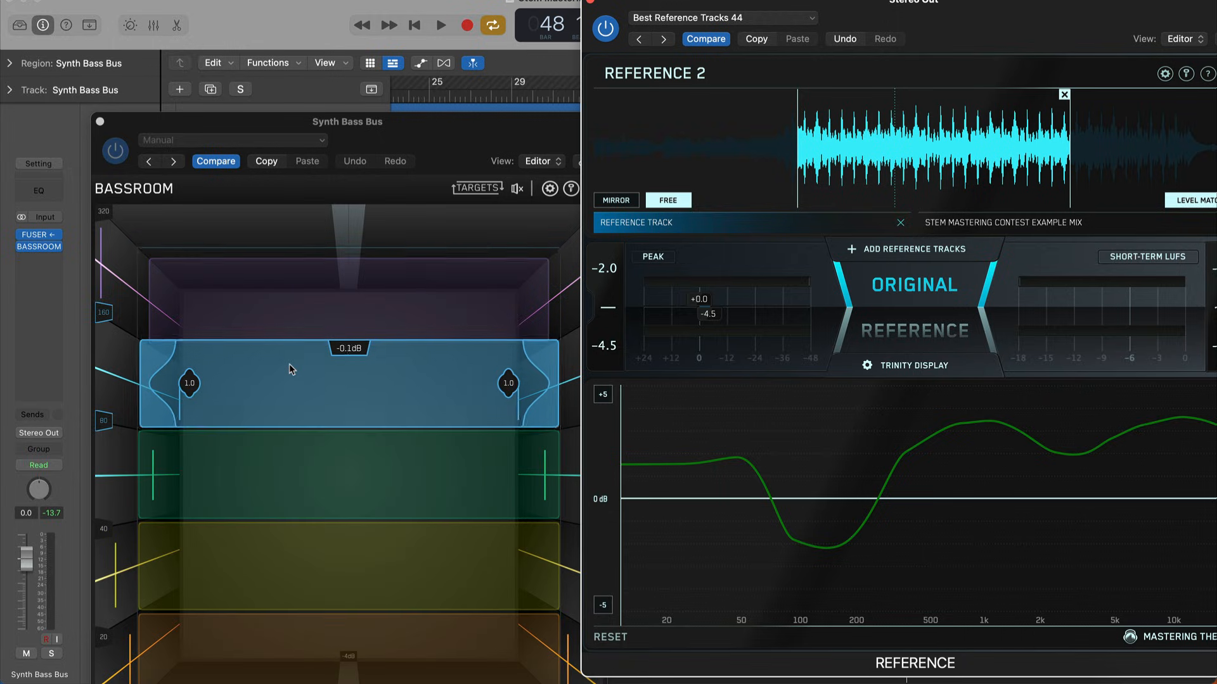
scroll(289, 370, down, 5)
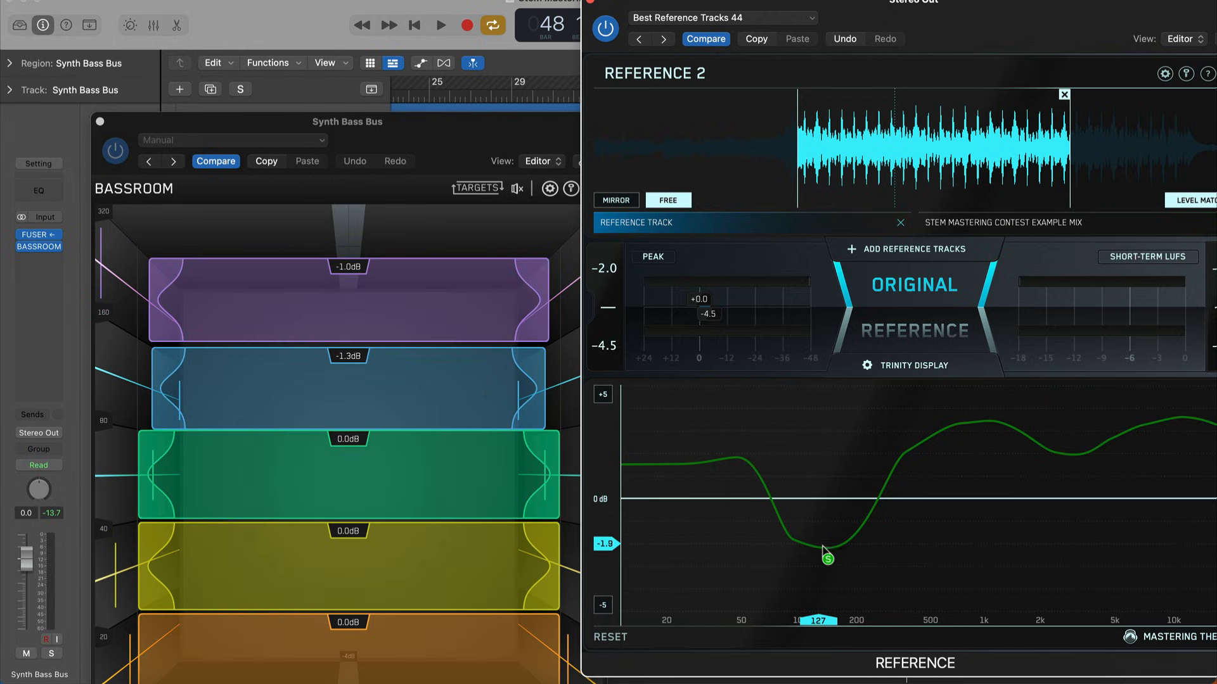
click(313, 375)
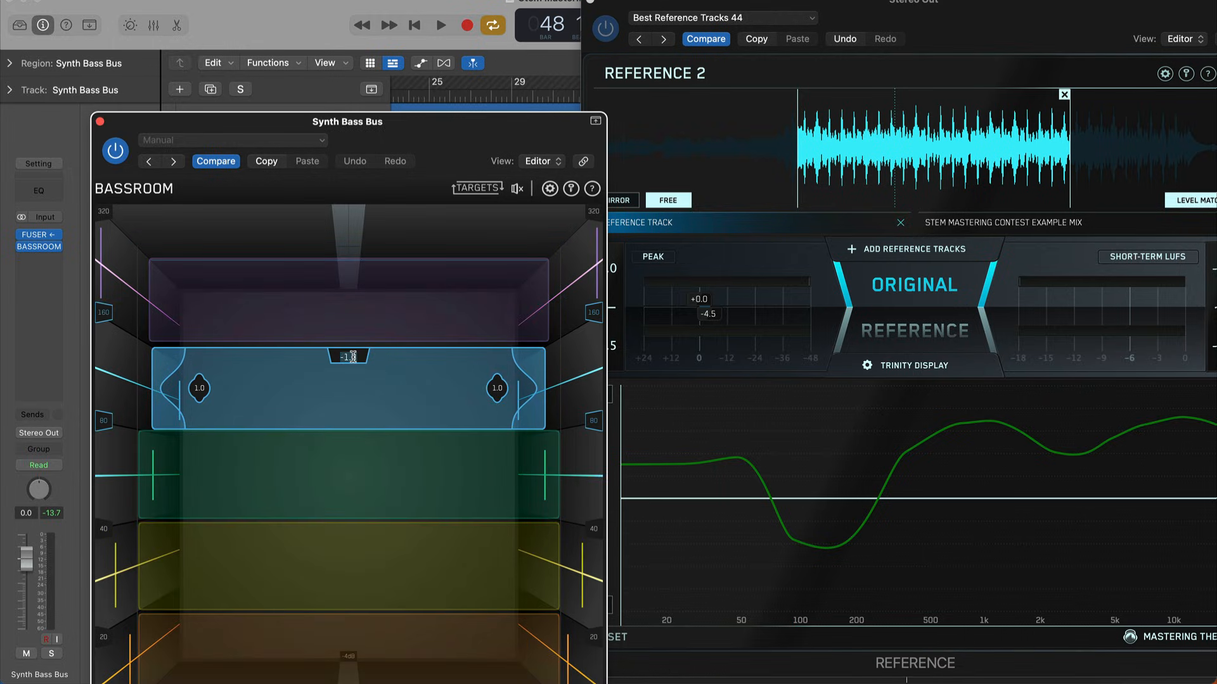
scroll(354, 361, down, 3)
Restart playback and alternate between the master and REFERENCE TRACK to judge the 80–160 Hz cut
key(space)
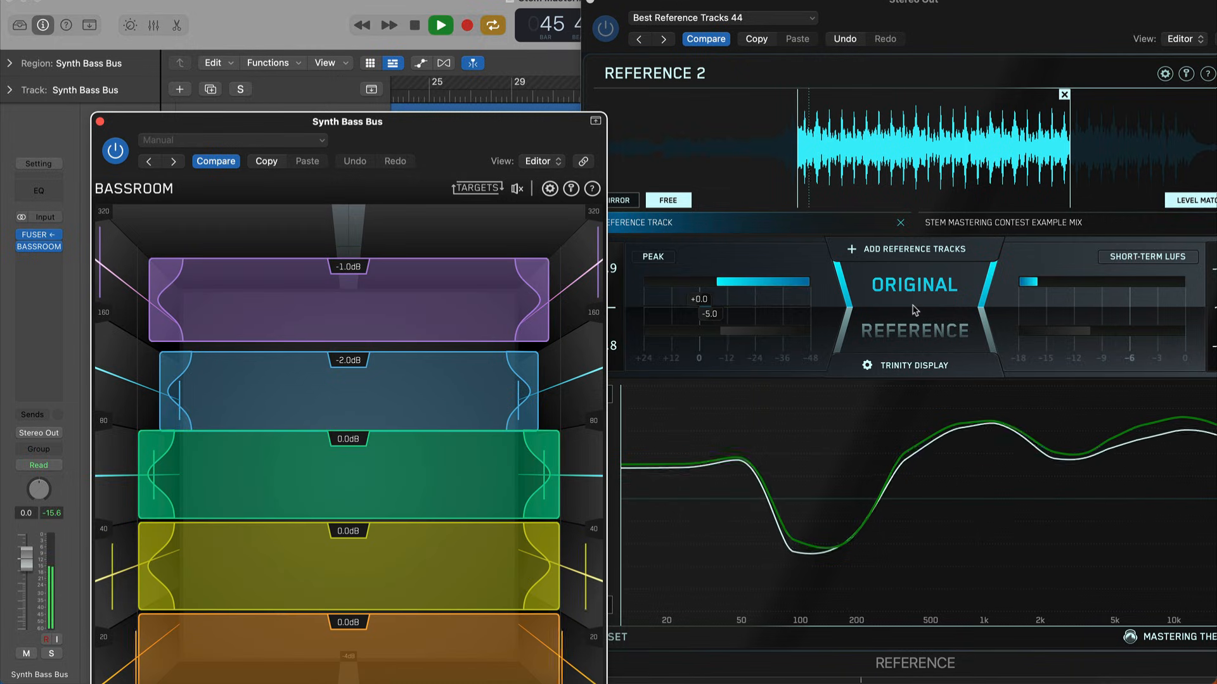
click(917, 304)
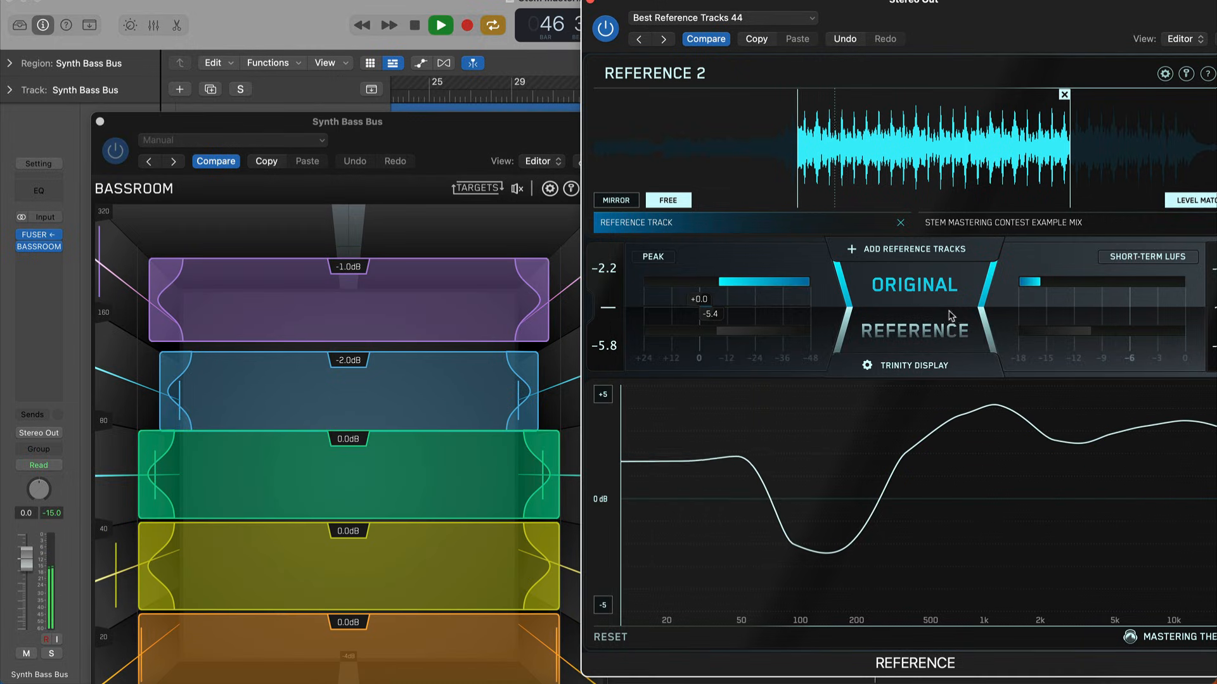
click(921, 299)
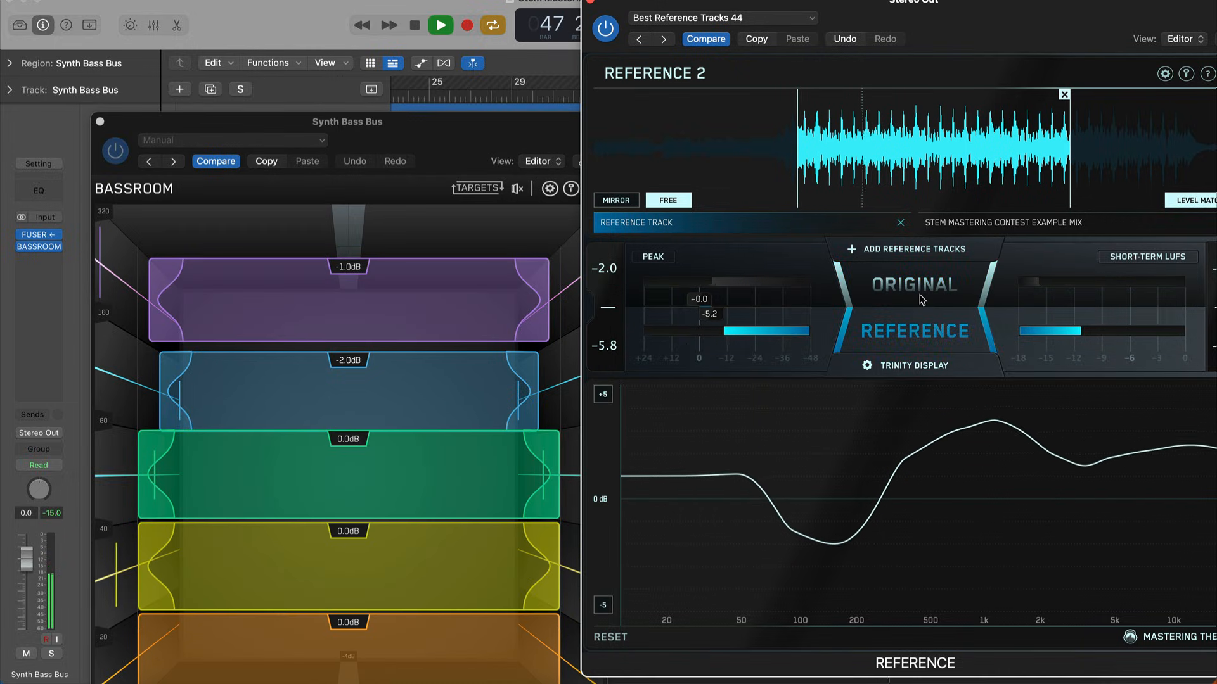
click(921, 299)
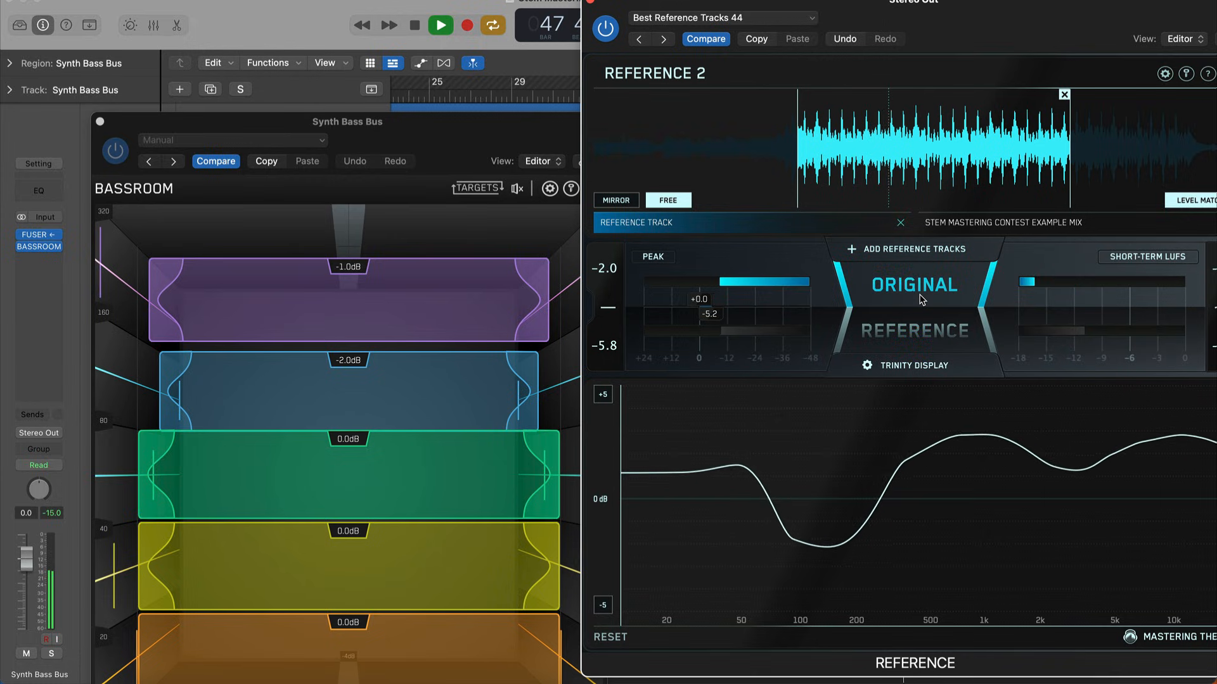
Lower BASSROOM's 40–80 Hz band to -1.0 dB and A/B the master against the reference track
drag(370, 463, 371, 476)
click(957, 328)
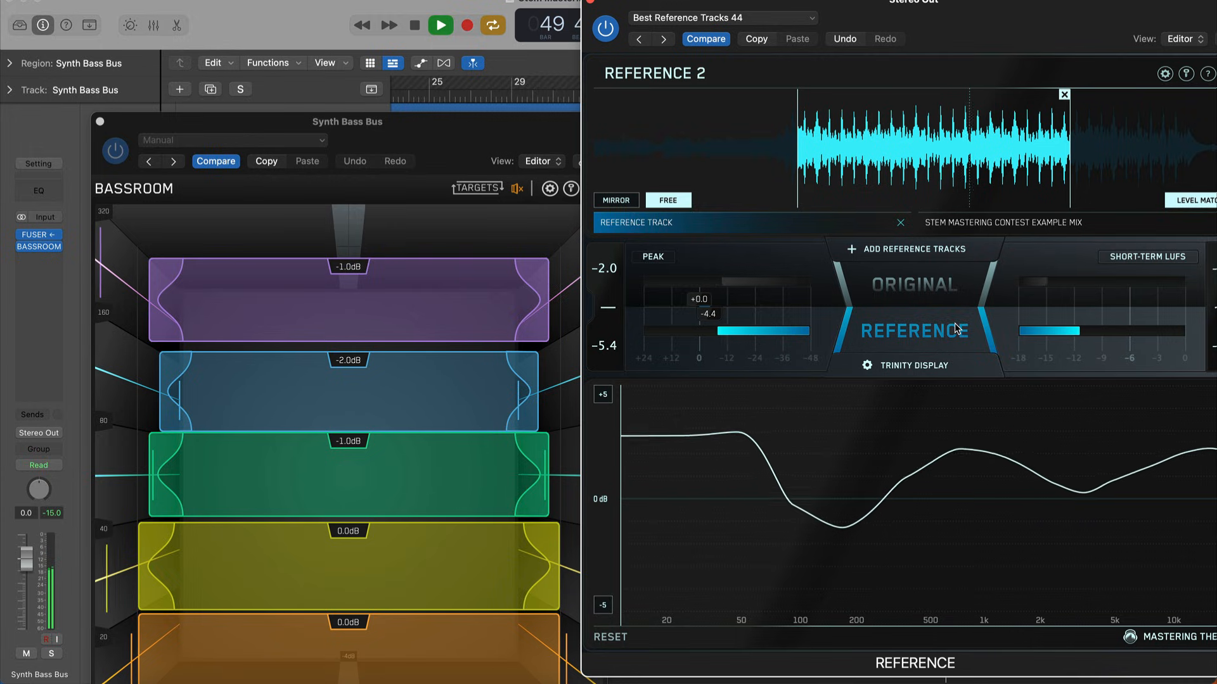
click(956, 328)
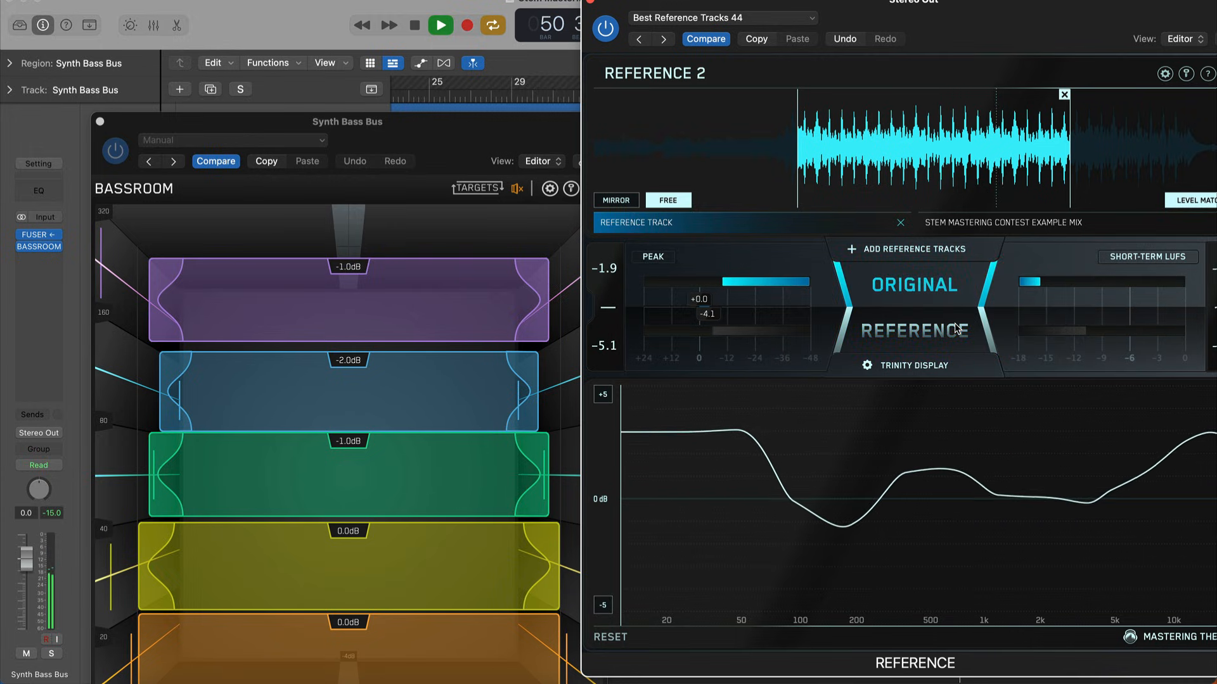
click(957, 328)
click(957, 328)
Set BASSROOM's 20–40 Hz band and its lowest band, below 20 Hz, to +2 dB each
click(253, 600)
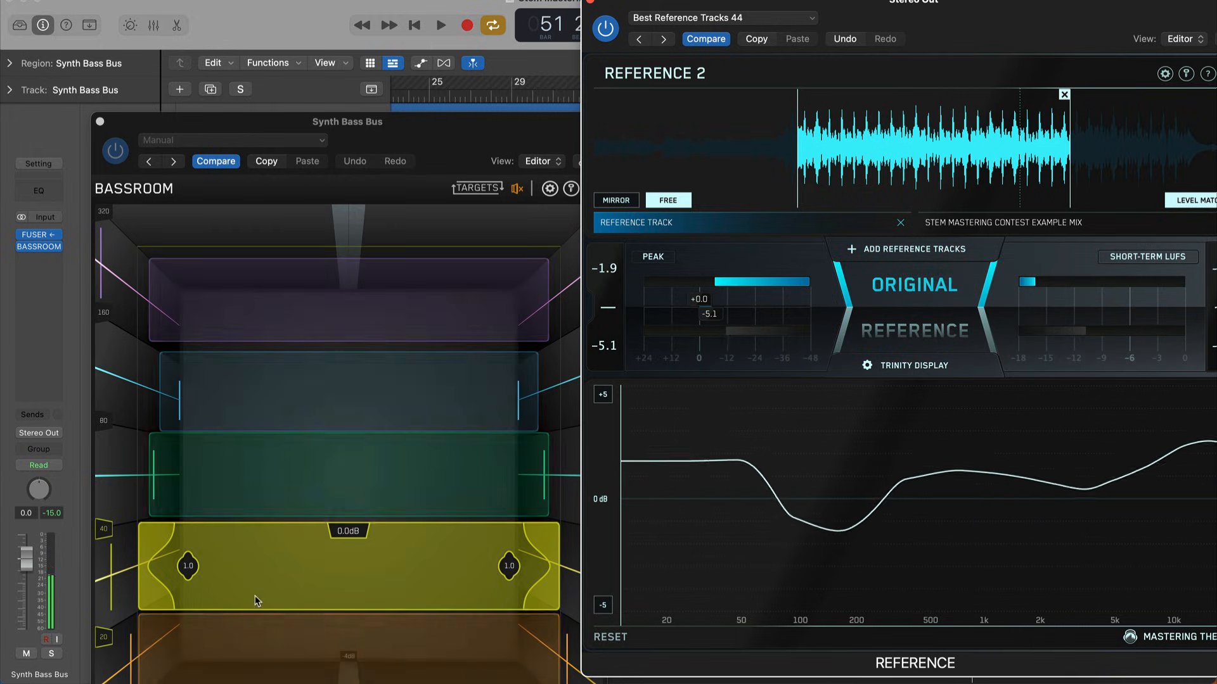
double_click(346, 535)
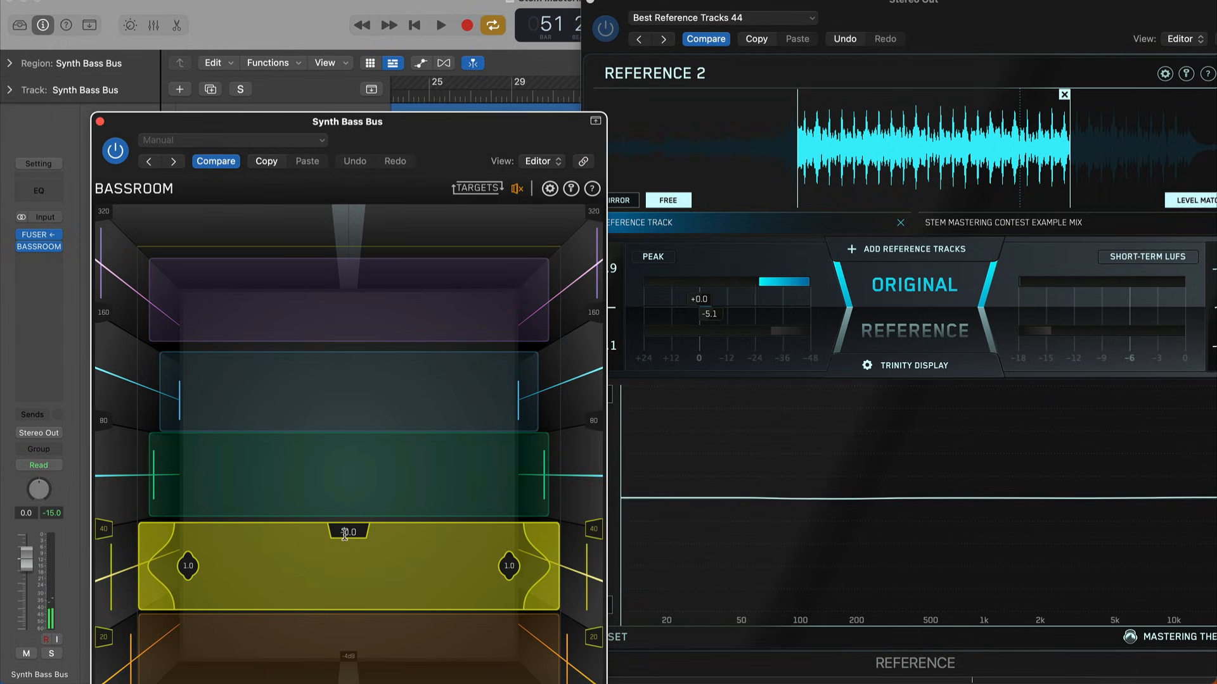
text(4)
key(Return)
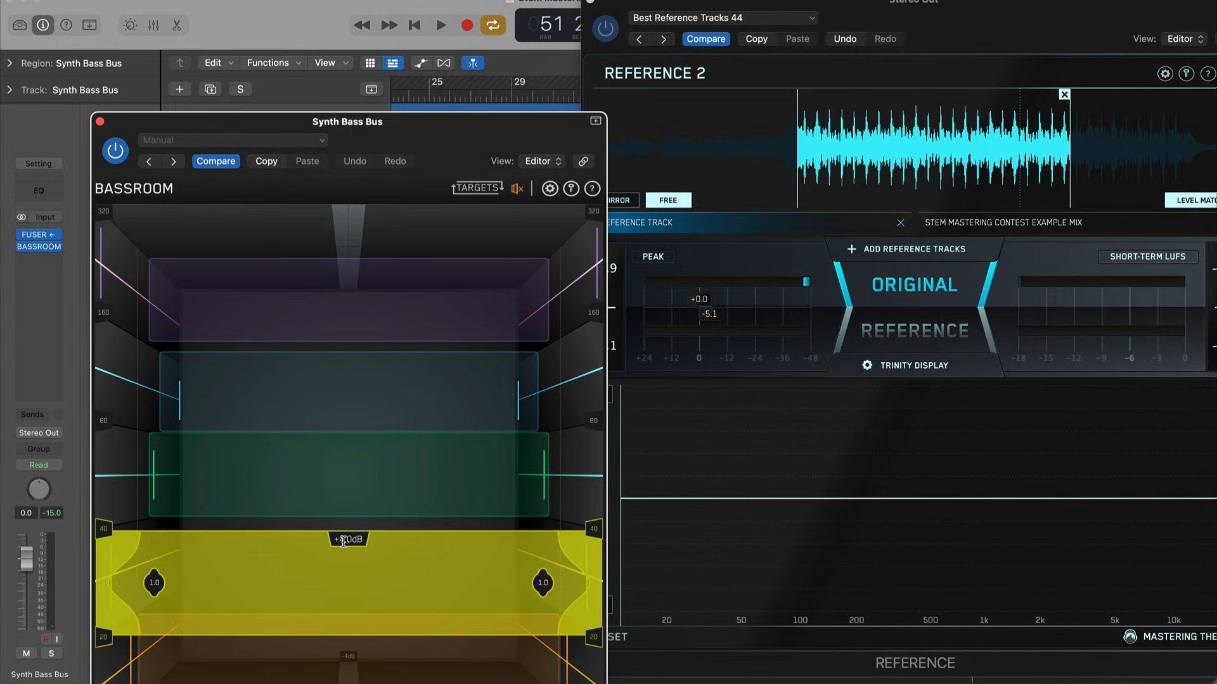
key(Return)
click(346, 631)
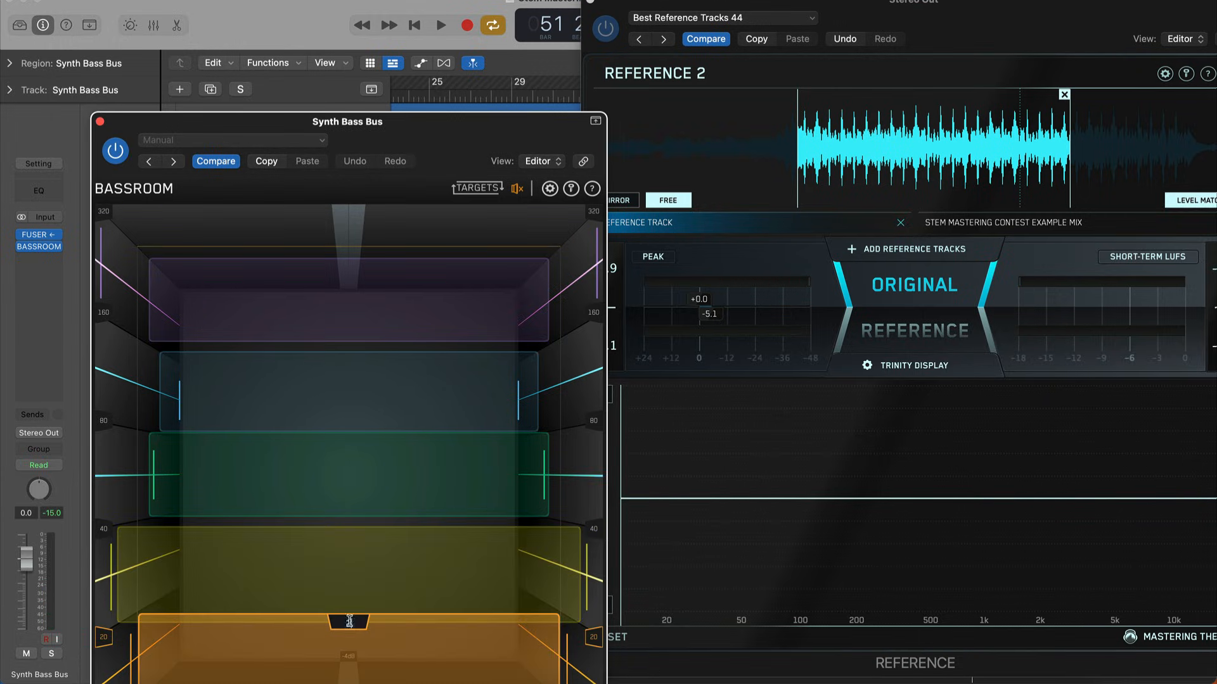
text(2)
key(Return)
Play the song and switch between the reference track and the master to check the boosted low bands
click(926, 318)
key(space)
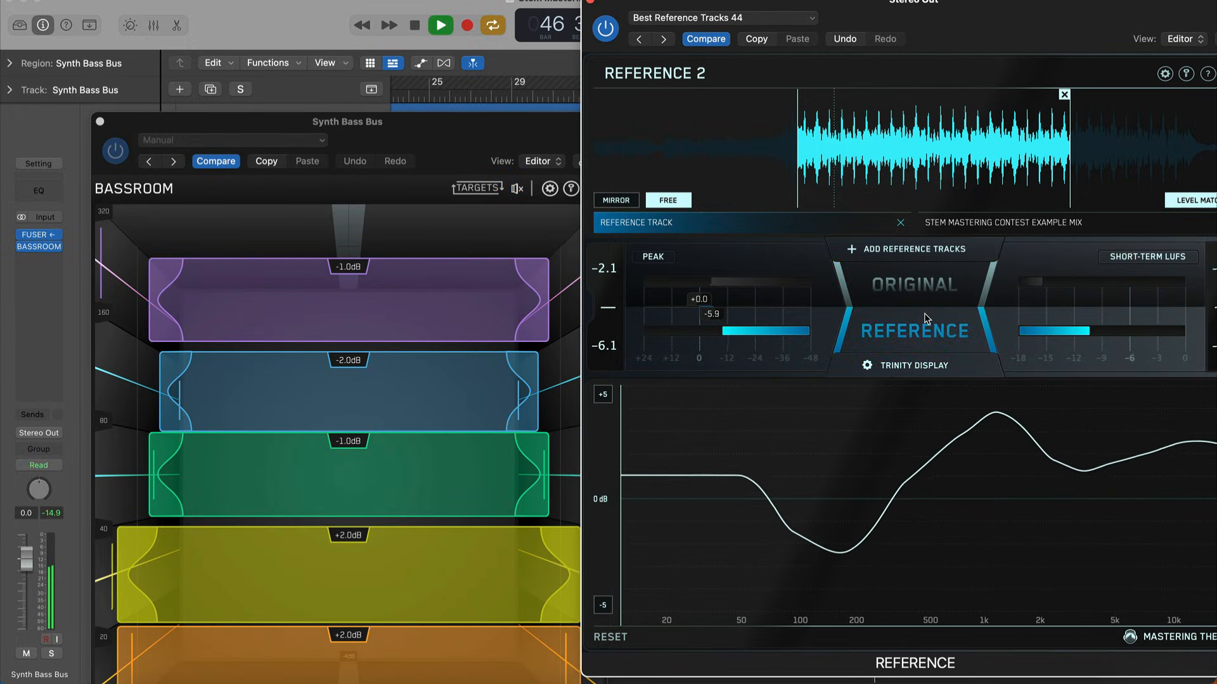
click(925, 316)
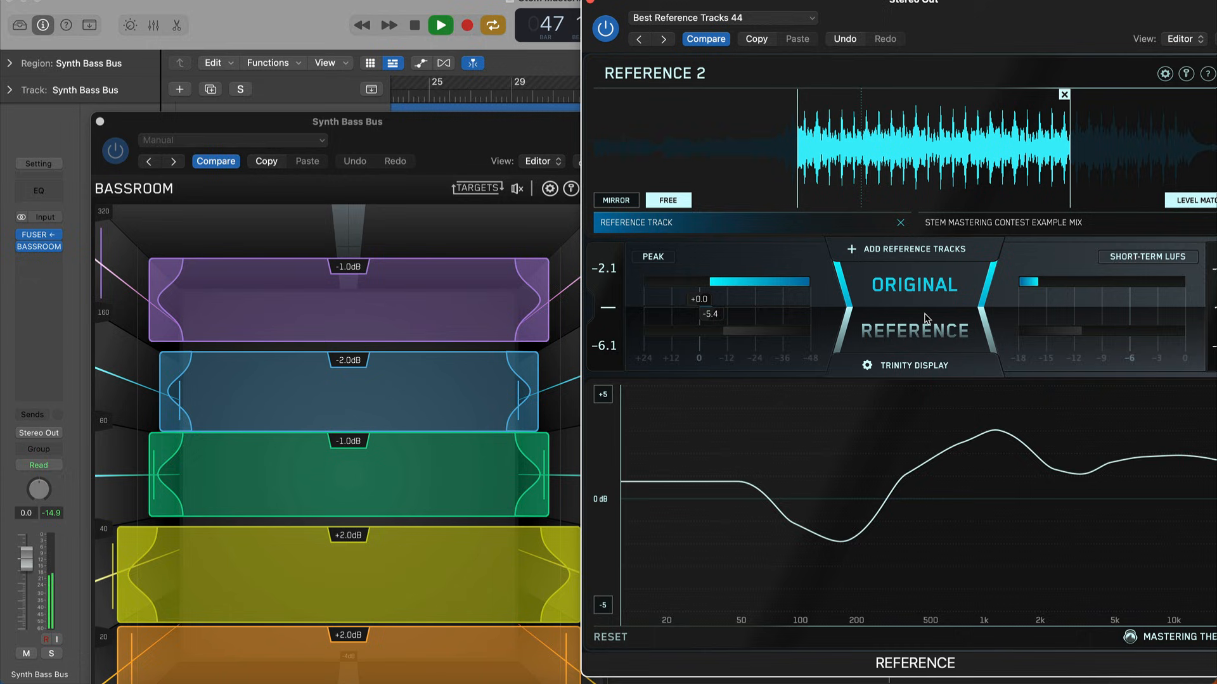
click(926, 319)
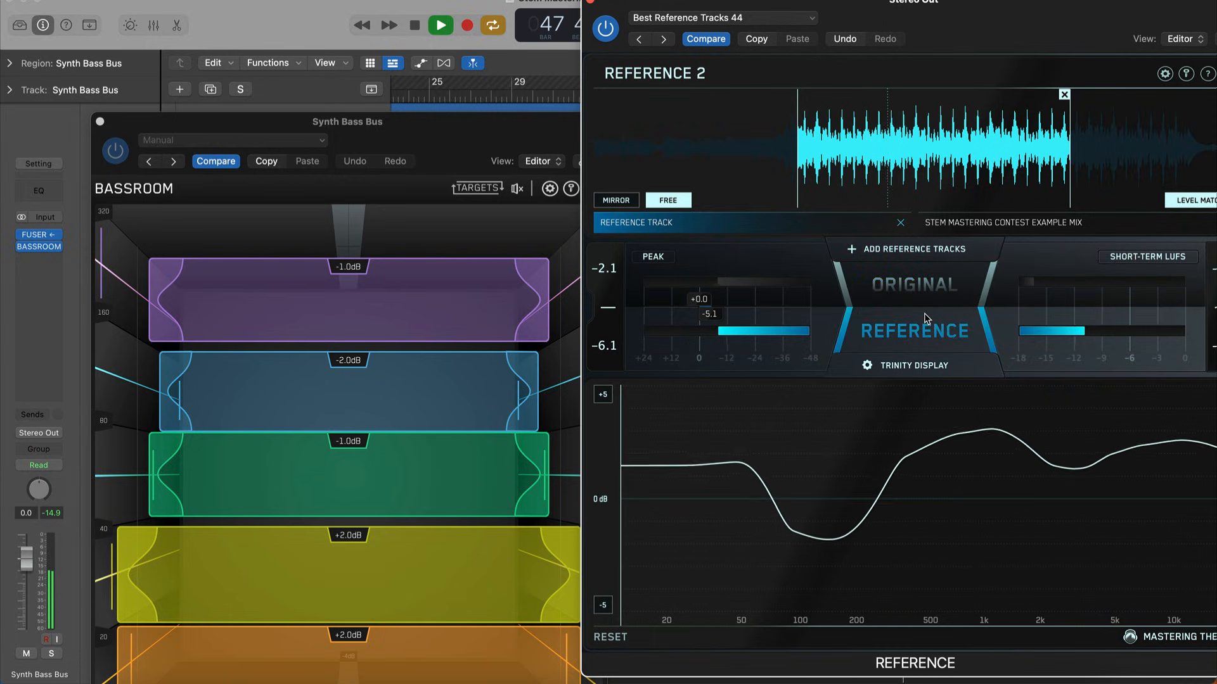
click(925, 318)
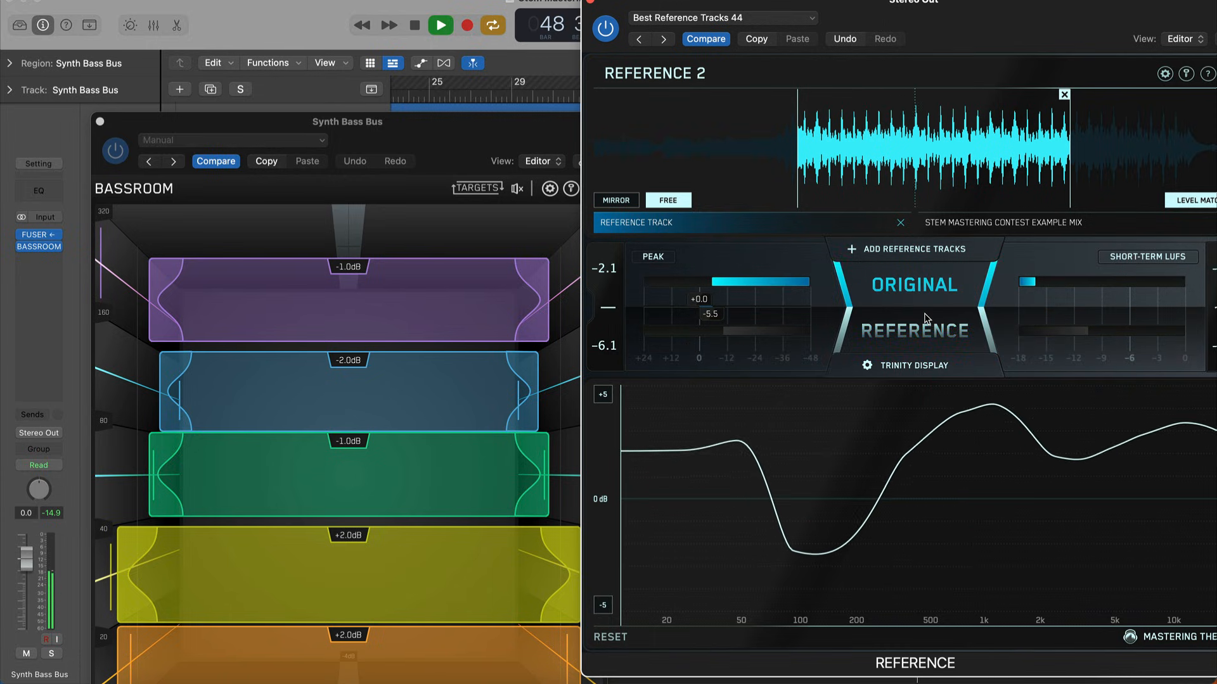
Move the BASSROOM window up to show all its bands, A/B with the reference once more, and stop playback
drag(410, 128, 412, 40)
click(935, 329)
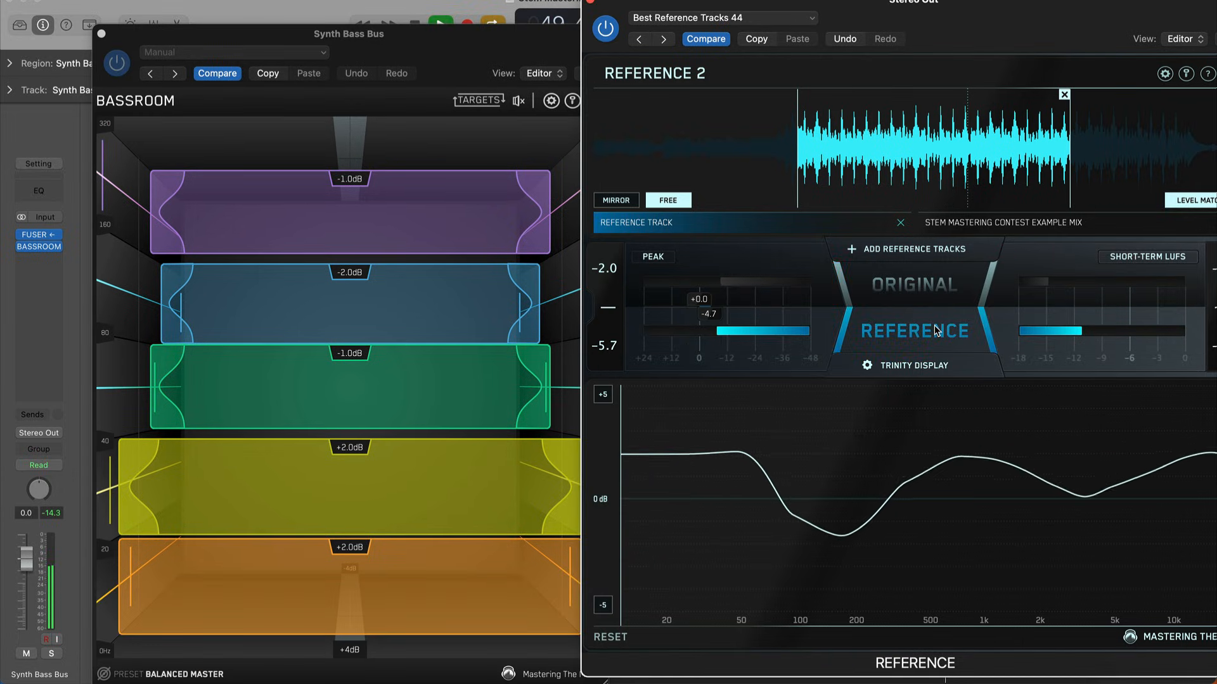
click(935, 329)
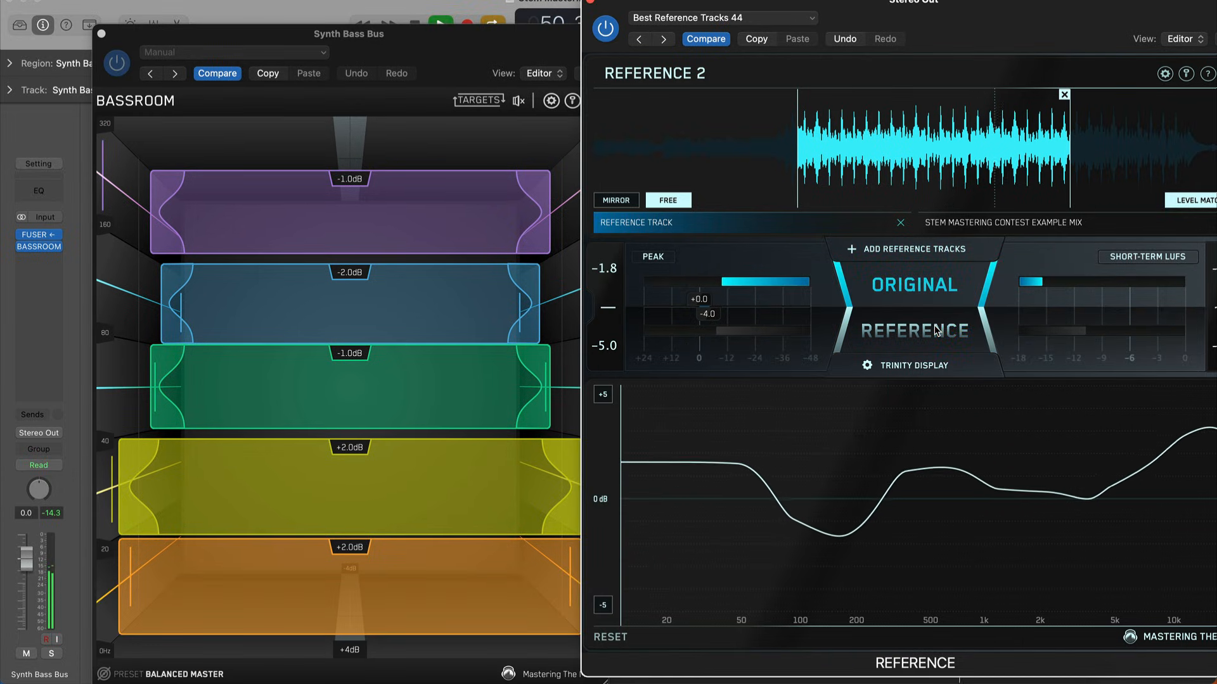
key(space)
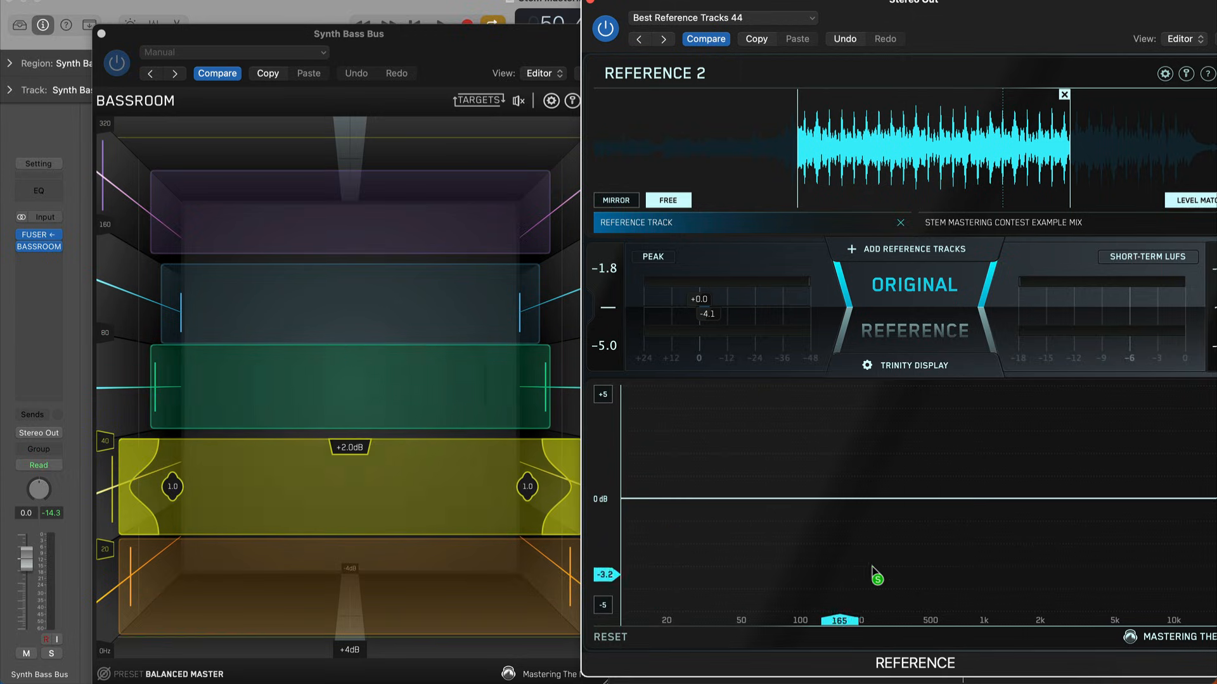
Set BASSROOM's band below 20 Hz to 0 dB and the 20–40 Hz band to +1.5 dB, and close the plug-in window
double_click(356, 549)
key(Return)
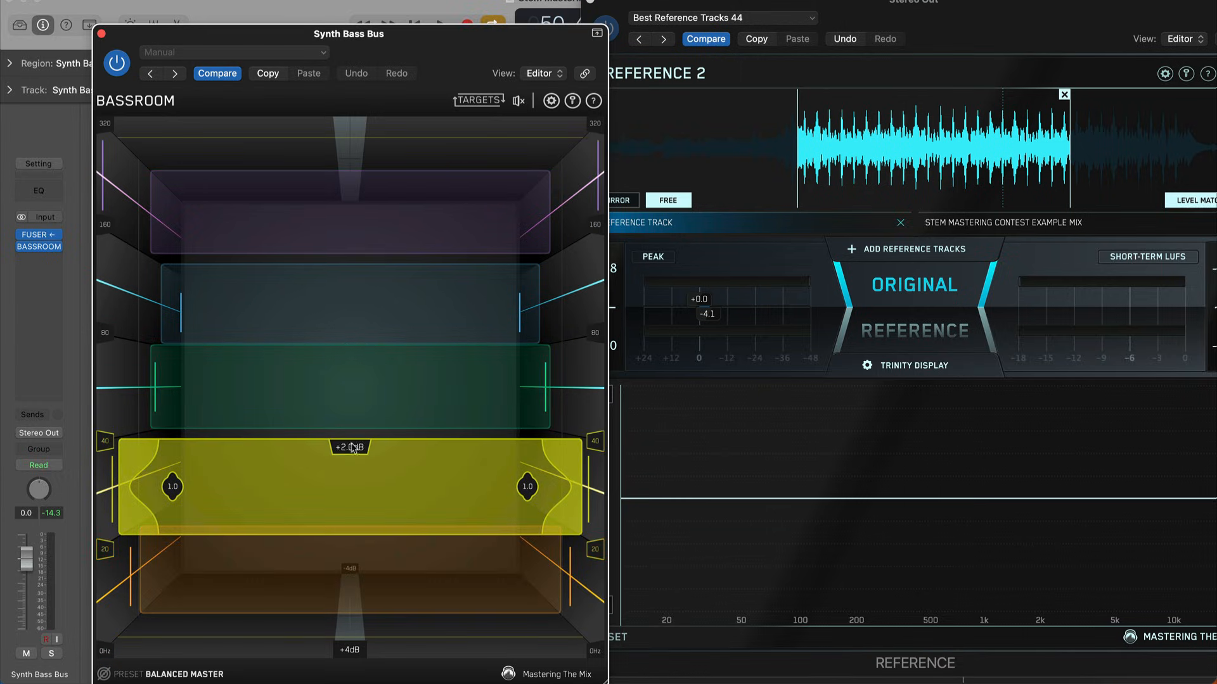
text(1.5)
key(Return)
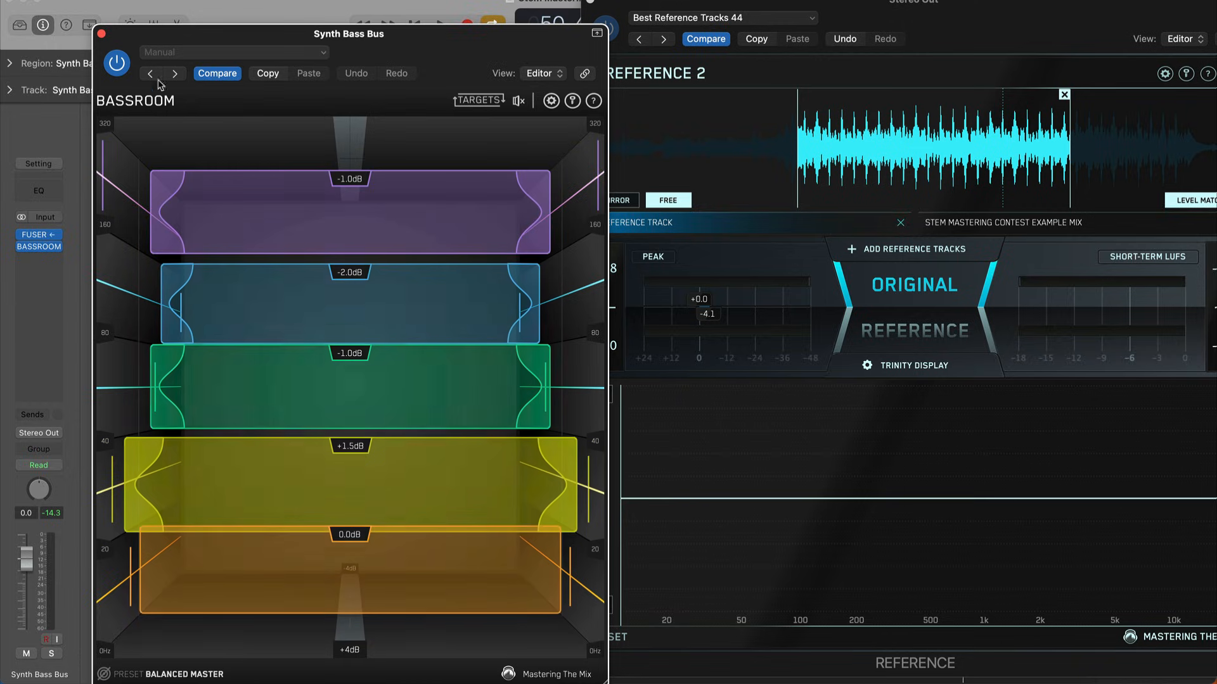
click(102, 33)
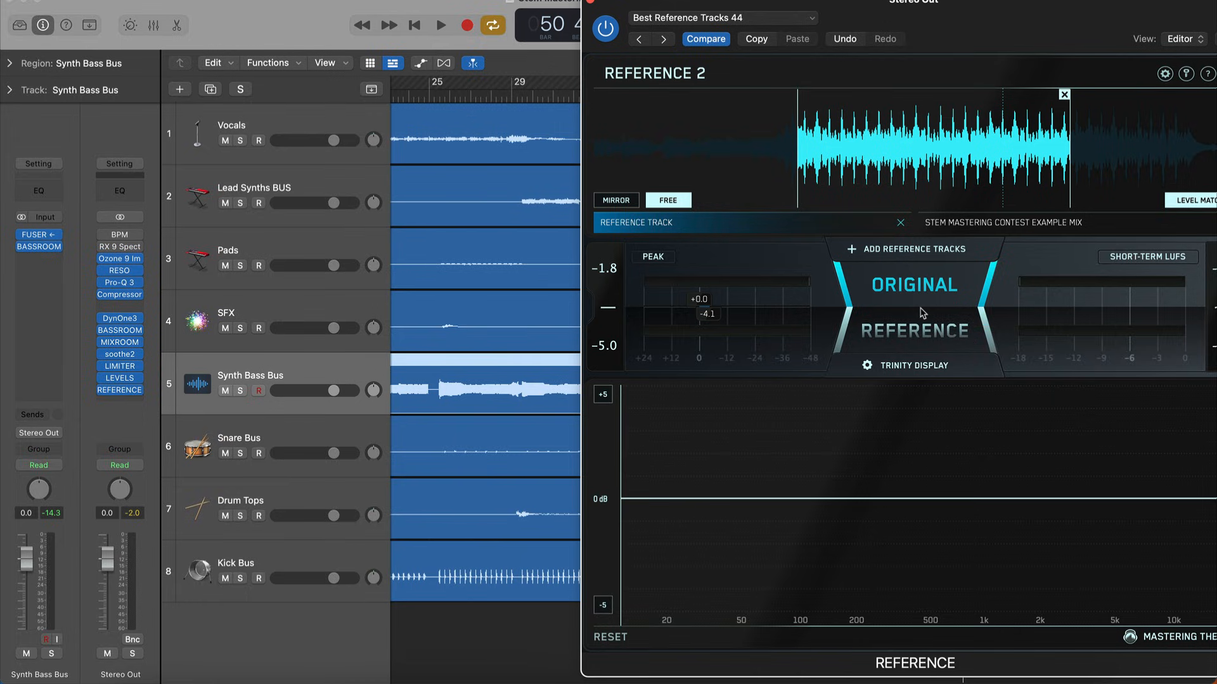
Play the looped section and compare the original mix with the reference track in REFERENCE 2
key(space)
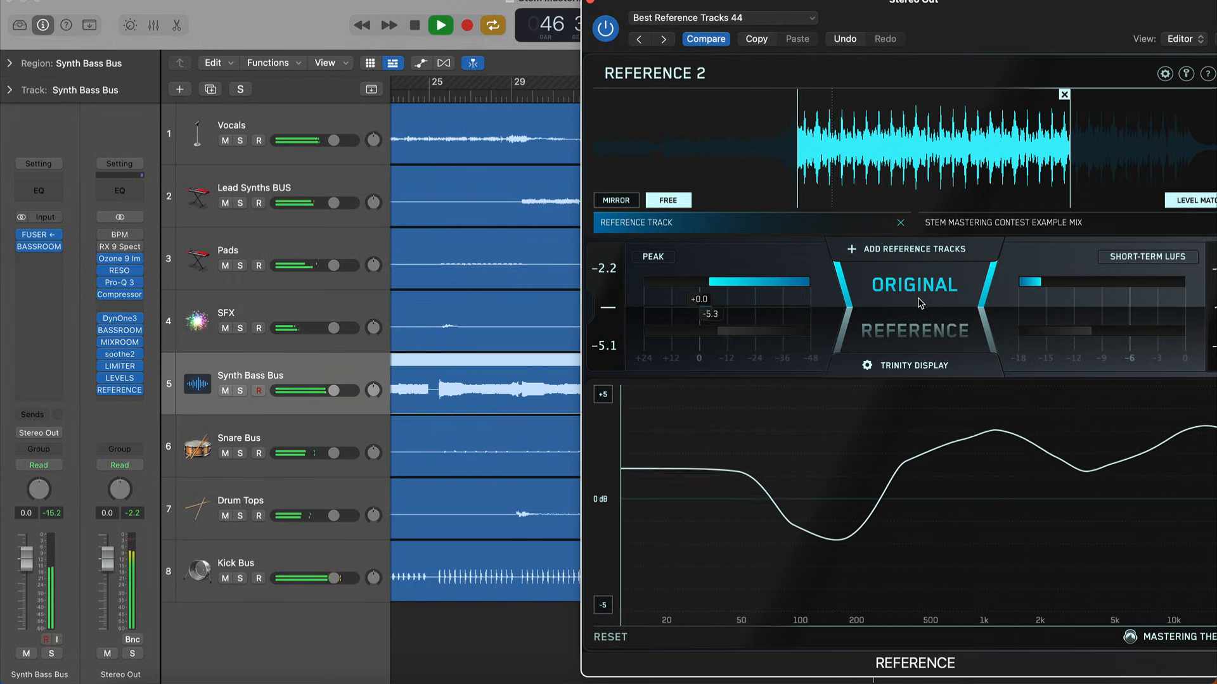
click(920, 303)
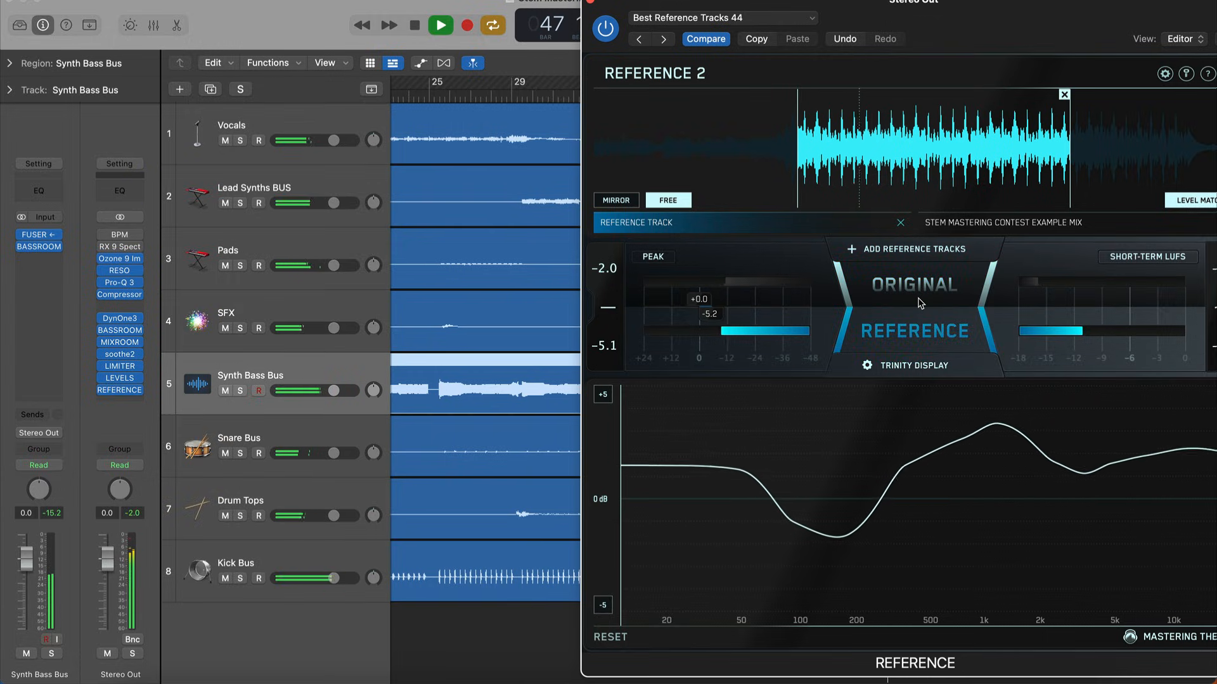
click(919, 303)
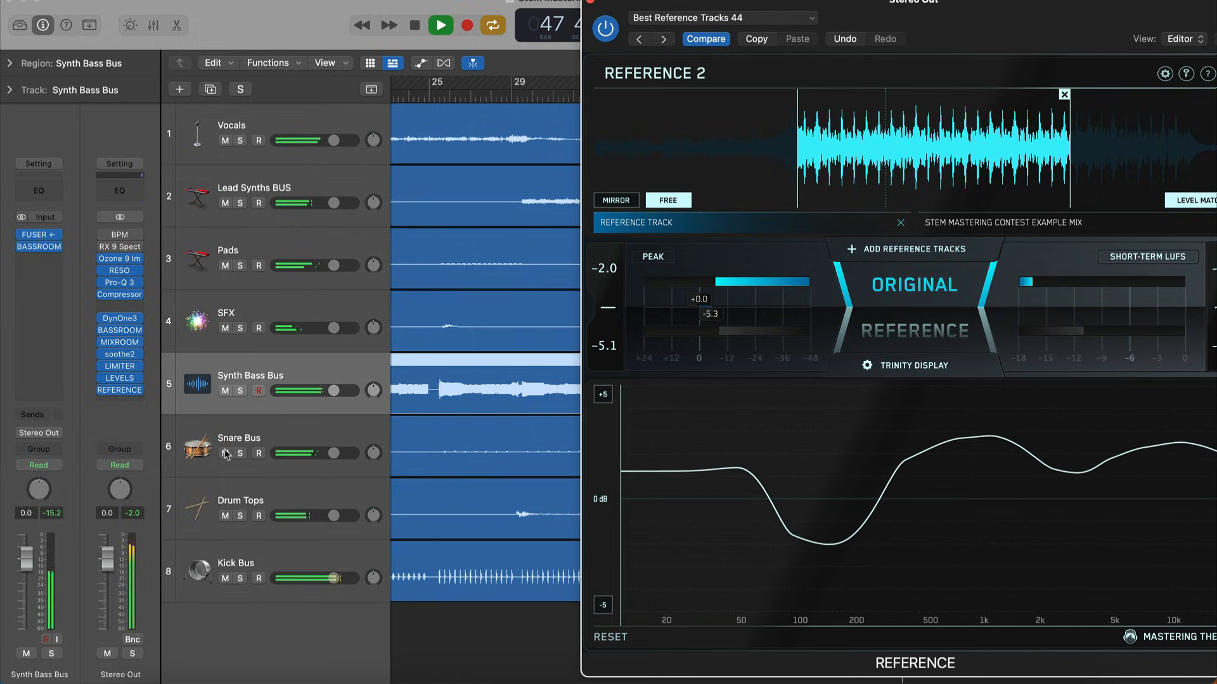
Try an extra low-frequency boost band in the Kick Bus's Pro-Q 3, delete that band and close the plug-in
click(263, 563)
click(39, 247)
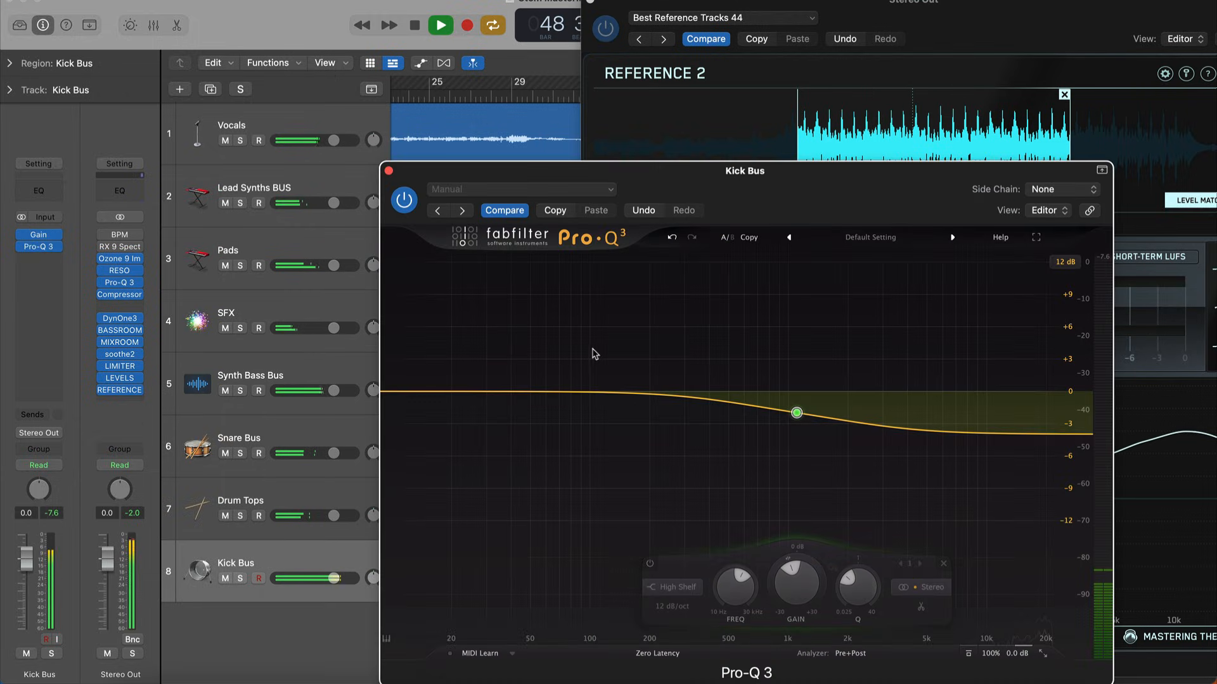
mouse_move(580, 391)
mouse_down()
mouse_move(645, 348)
mouse_move(680, 357)
mouse_move(555, 369)
mouse_move(557, 387)
mouse_up()
click(704, 563)
click(388, 171)
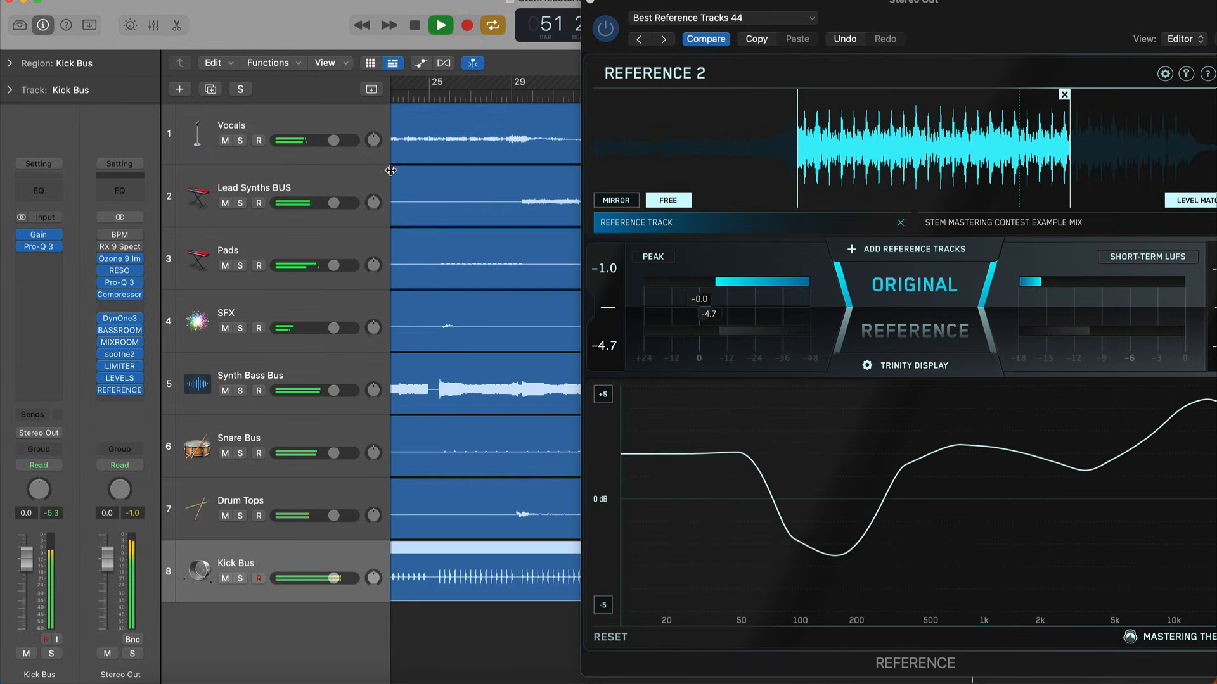
Insert BASSROOM after Pro-Q 3 on the Kick Bus and boost its 20–40 Hz band by 2 dB
click(39, 258)
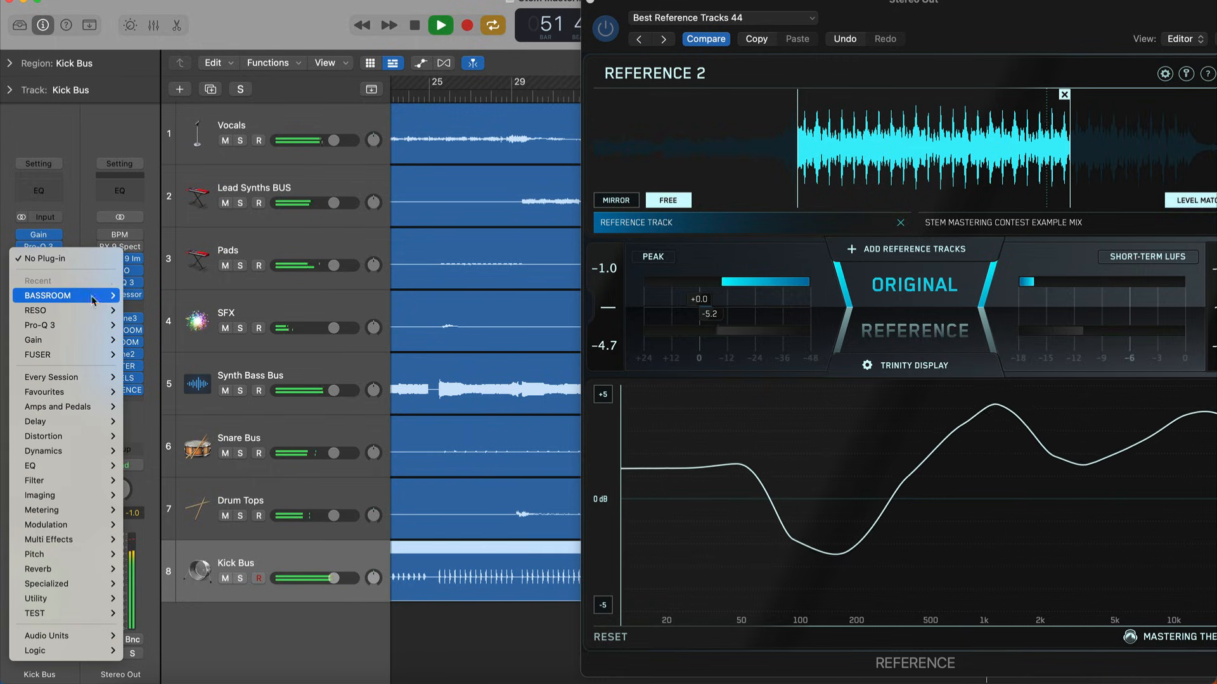
click(141, 293)
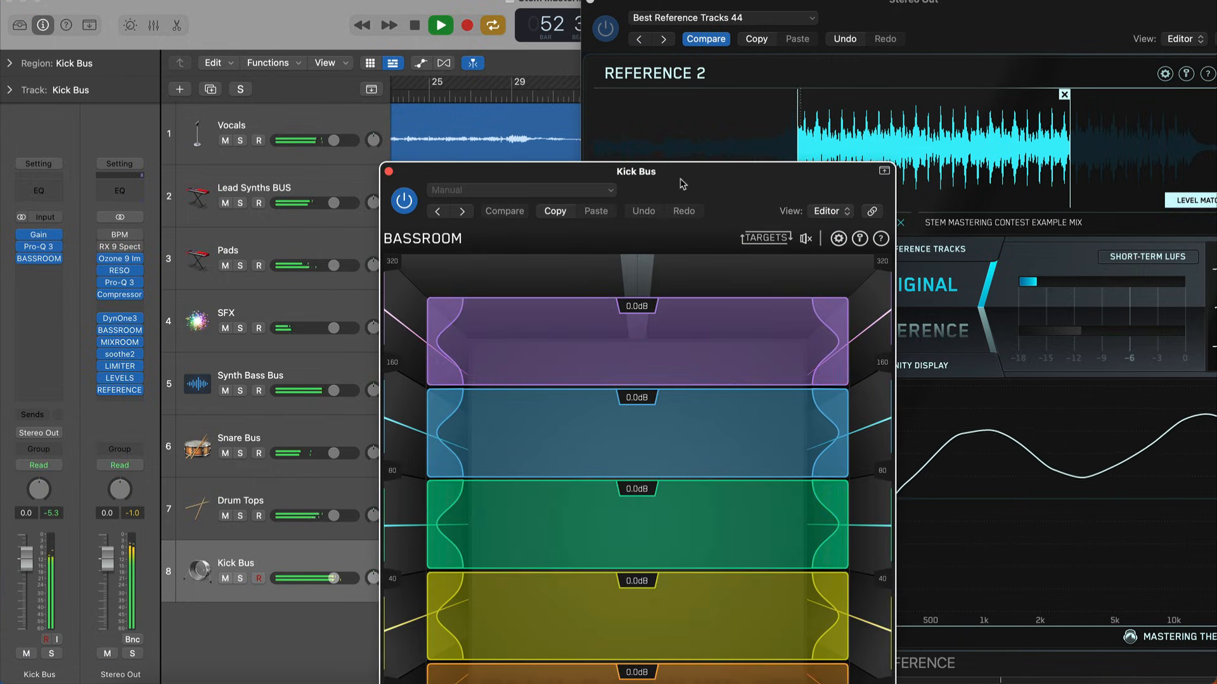
drag(678, 180, 536, 46)
drag(491, 442, 493, 432)
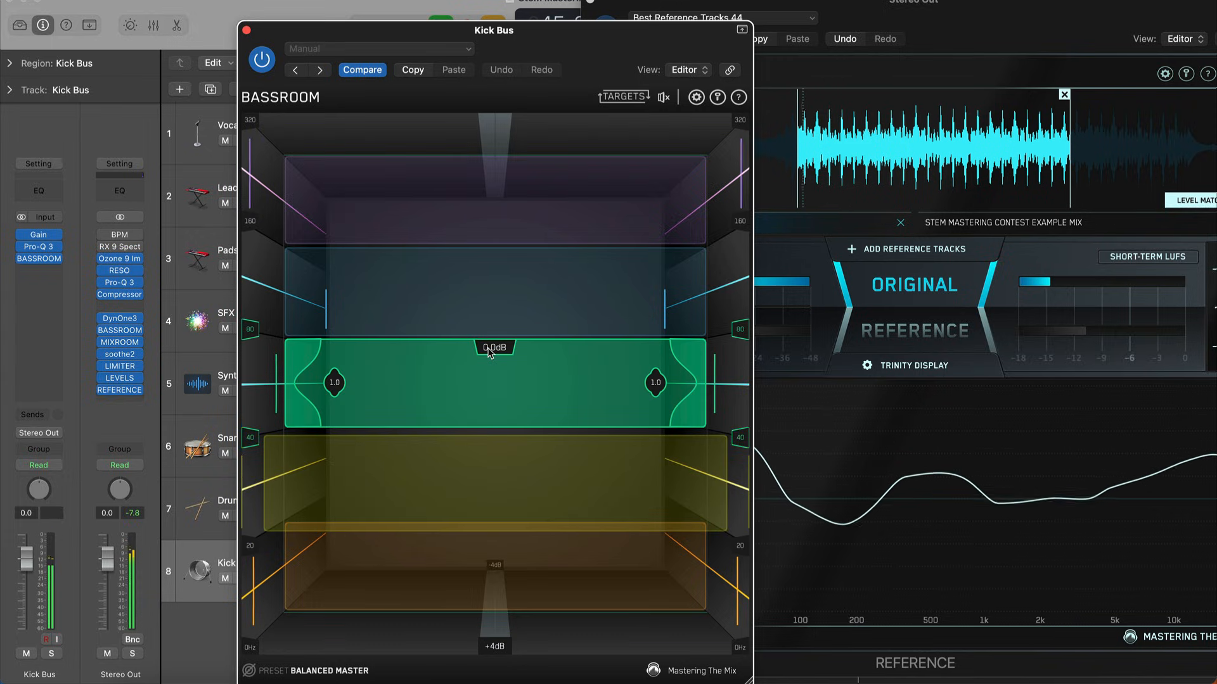
Try a 1 dB boost on BASSROOM's 40–80 Hz band, reset it, and set the 80–160 Hz band to -1 dB
drag(488, 351, 488, 348)
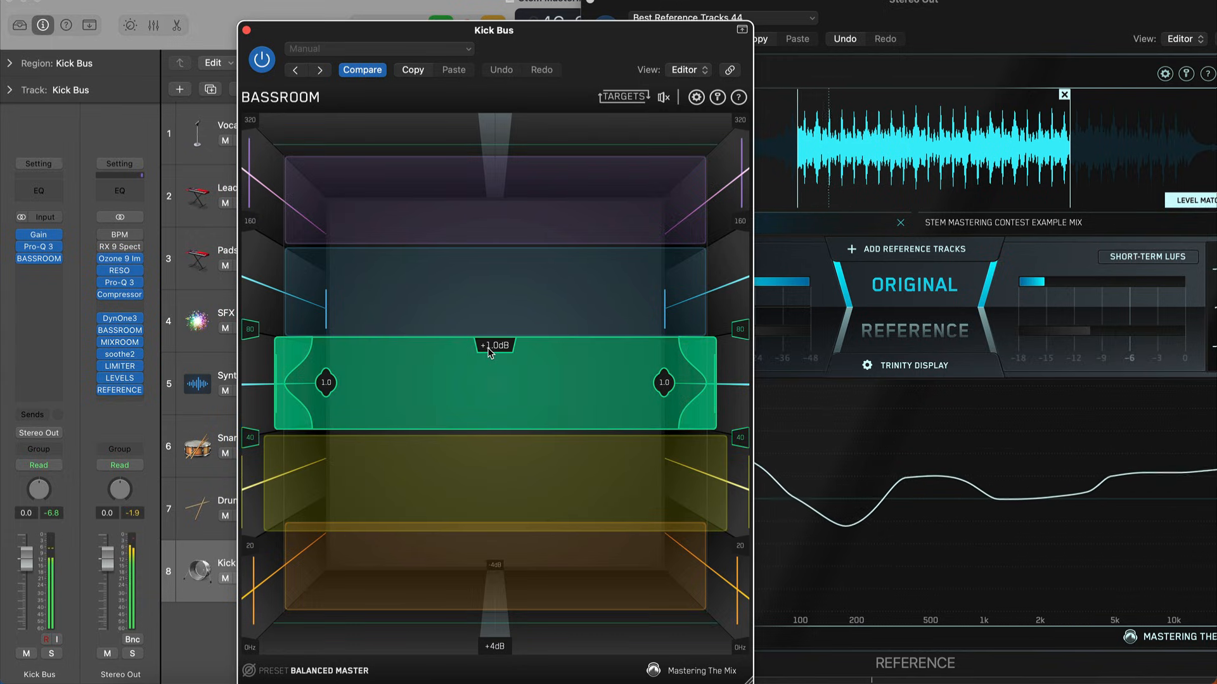
double_click(512, 377)
click(496, 255)
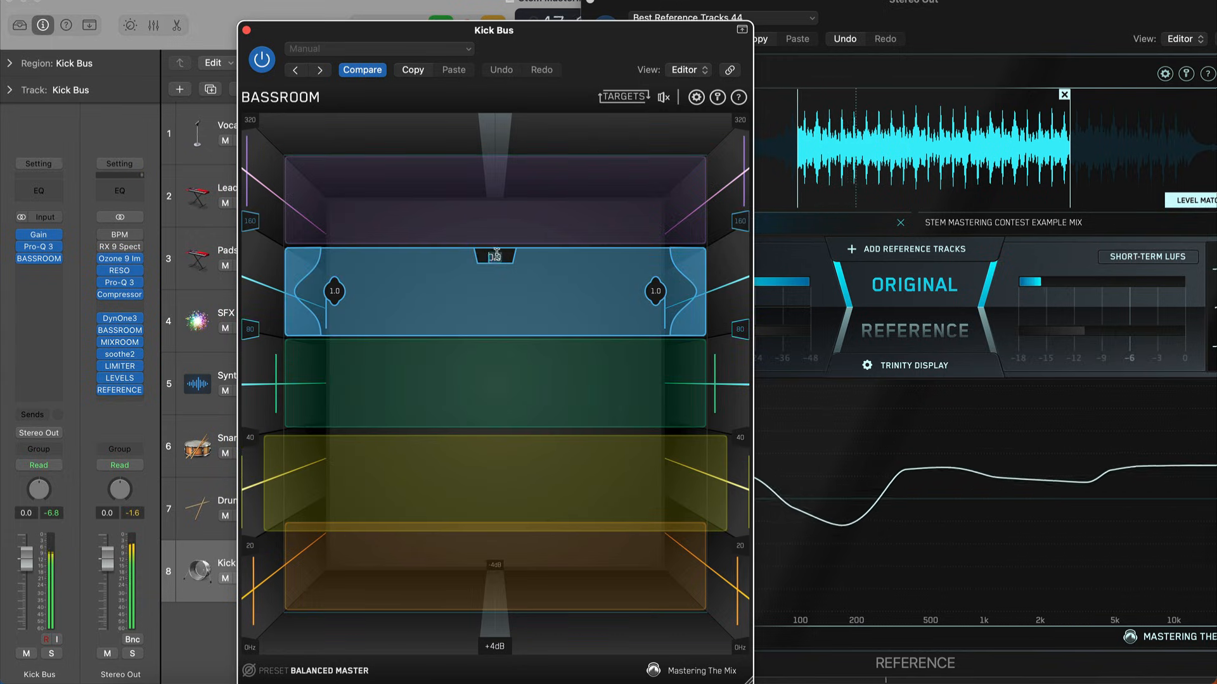
text(-1)
key(Return)
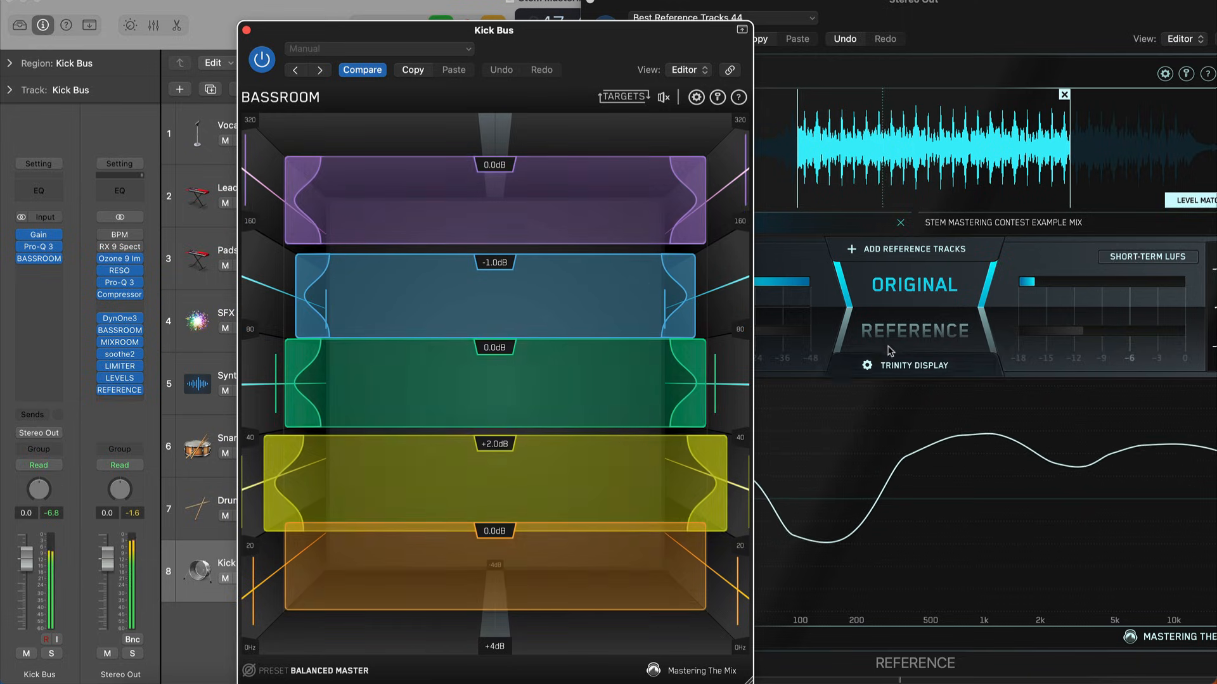
Close the Kick Bus BASSROOM window and compare the adjusted mix with the reference track during playback
click(904, 323)
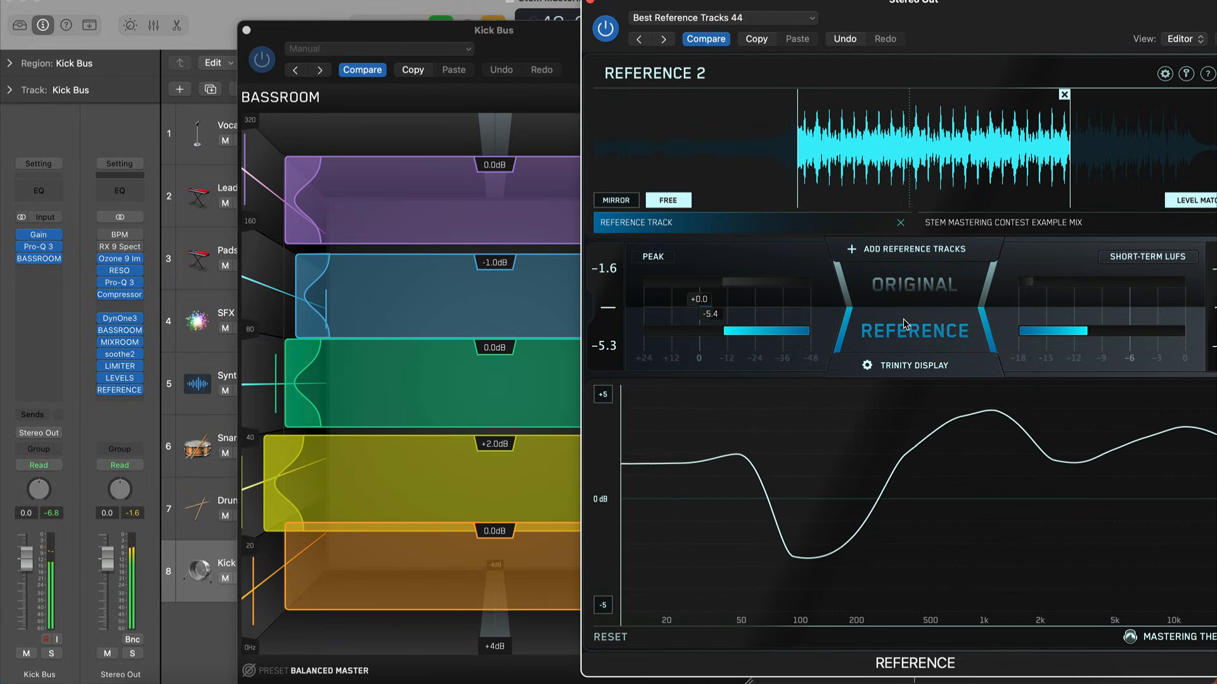
click(246, 30)
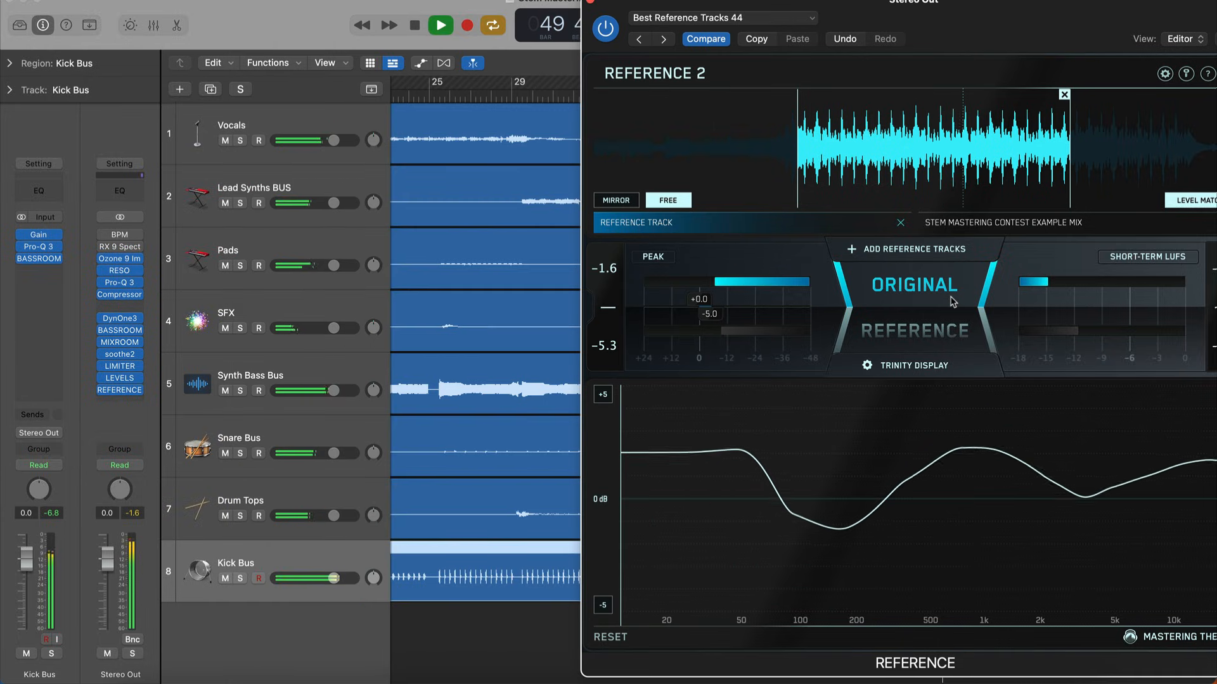
key(space)
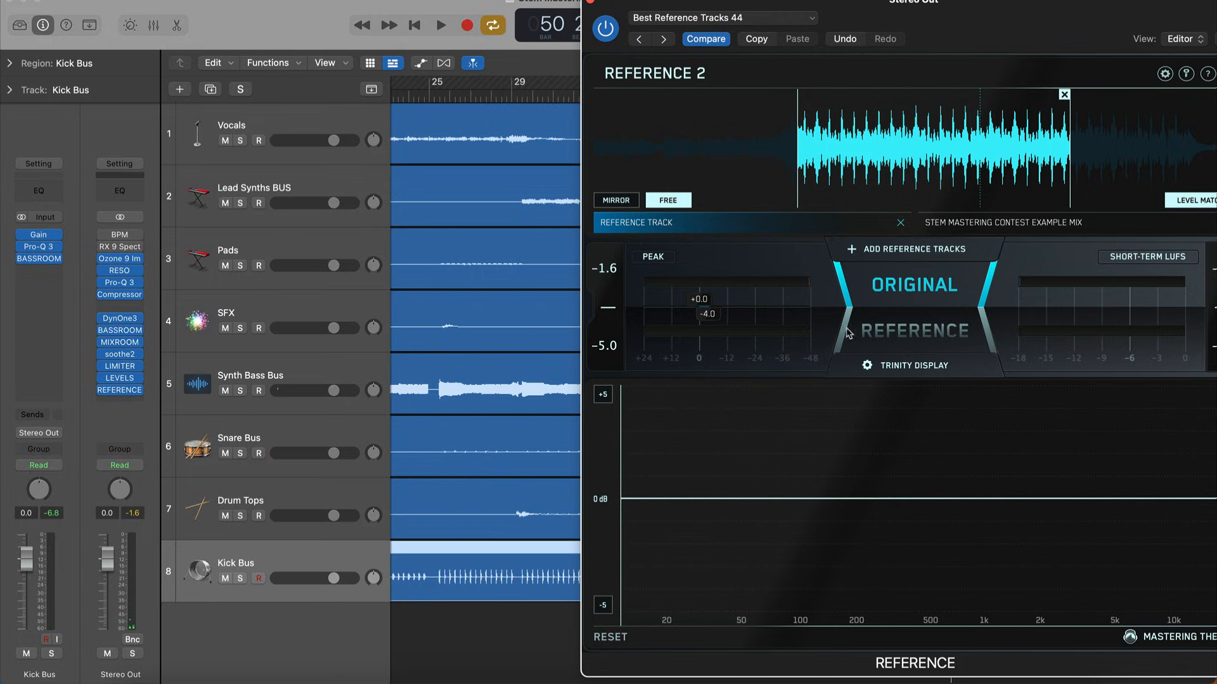
key(space)
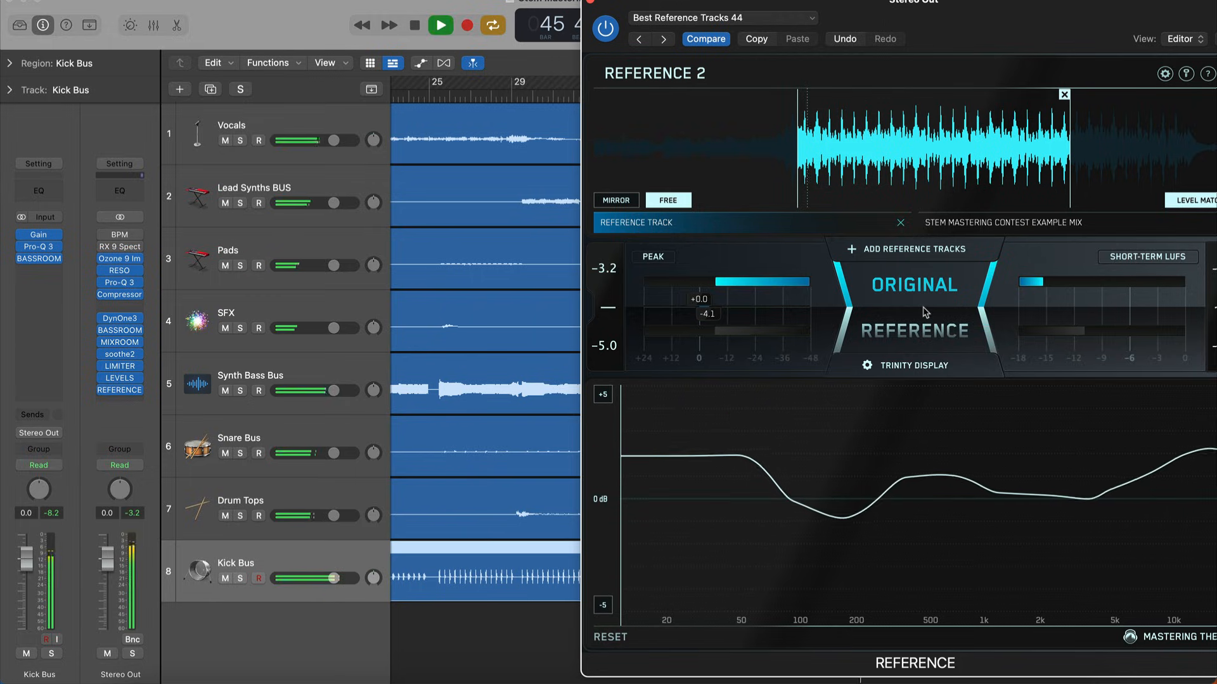
click(924, 315)
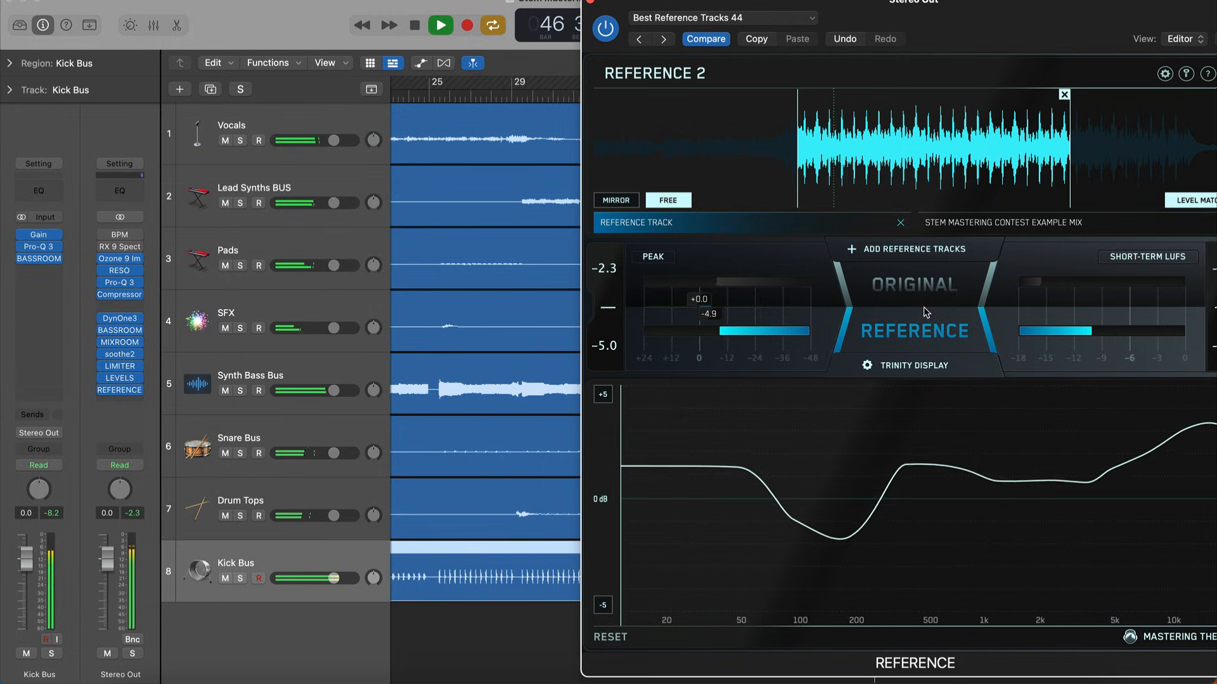
click(923, 307)
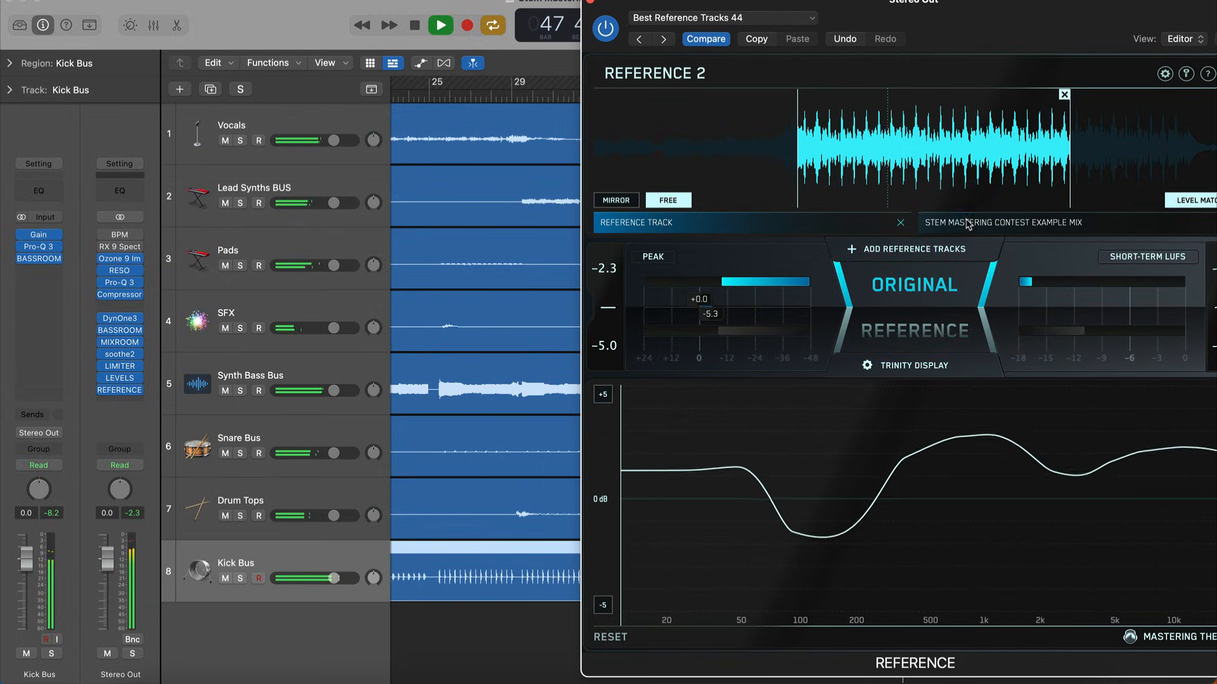
Compare the master with the Stem Mastering Contest Example Mix, switching back and forth, and stop playback on the original
click(925, 301)
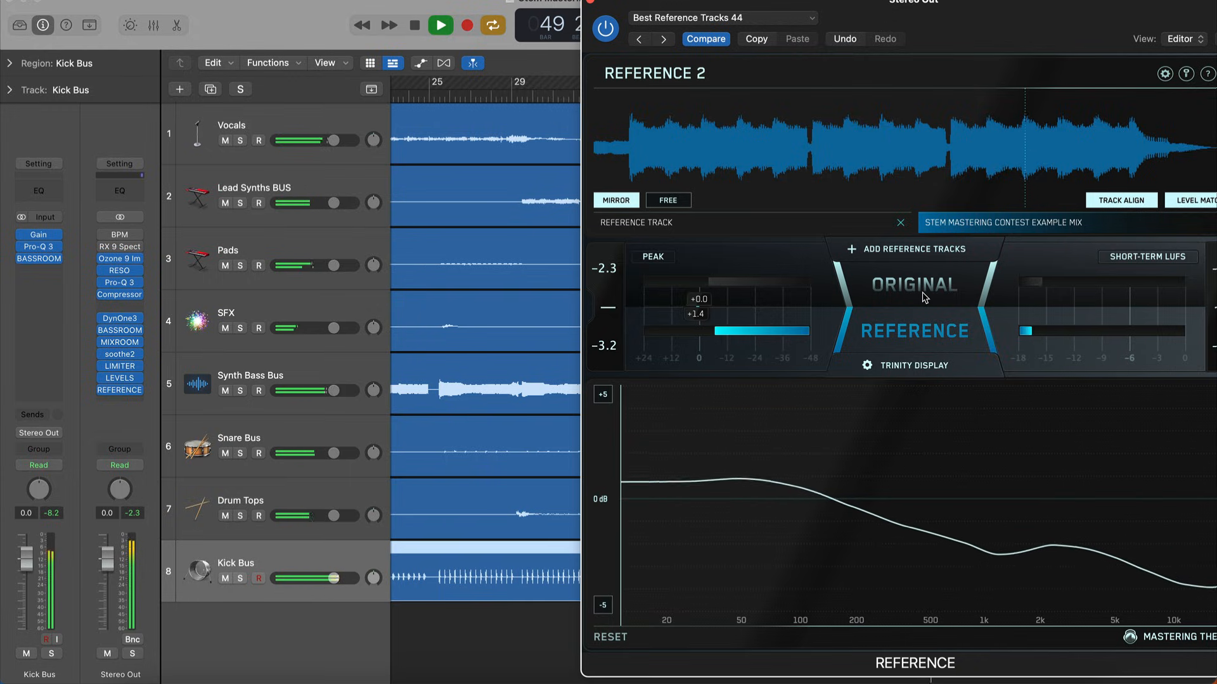
click(924, 298)
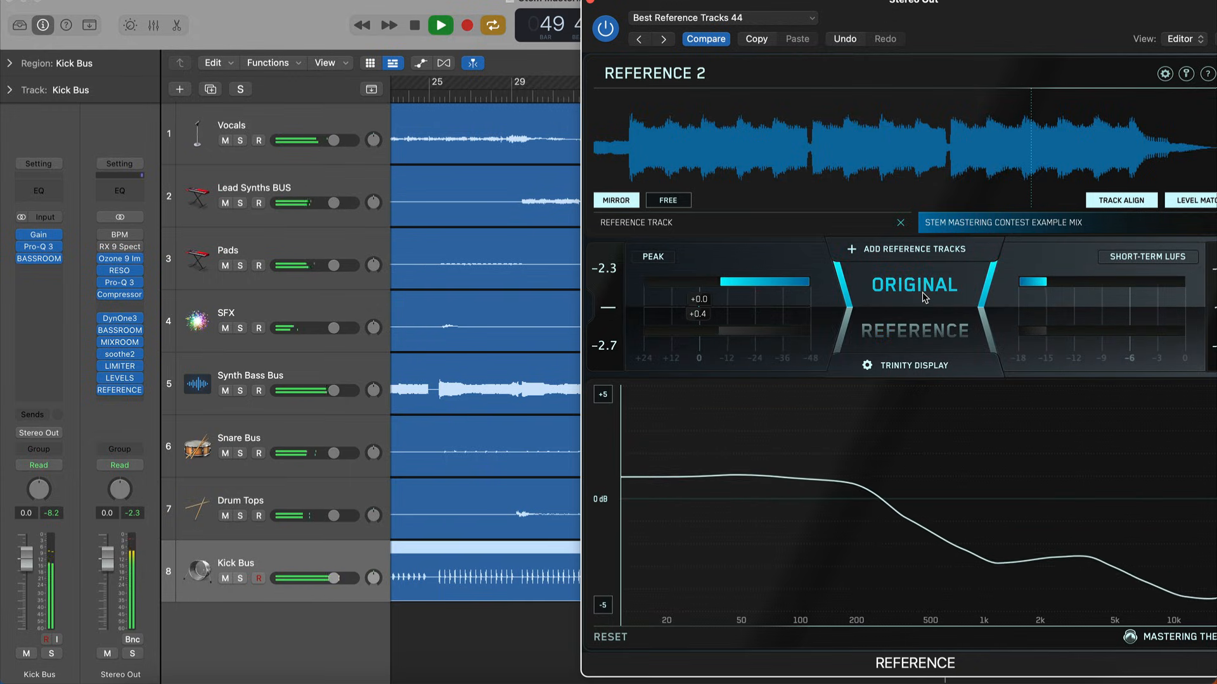
click(924, 298)
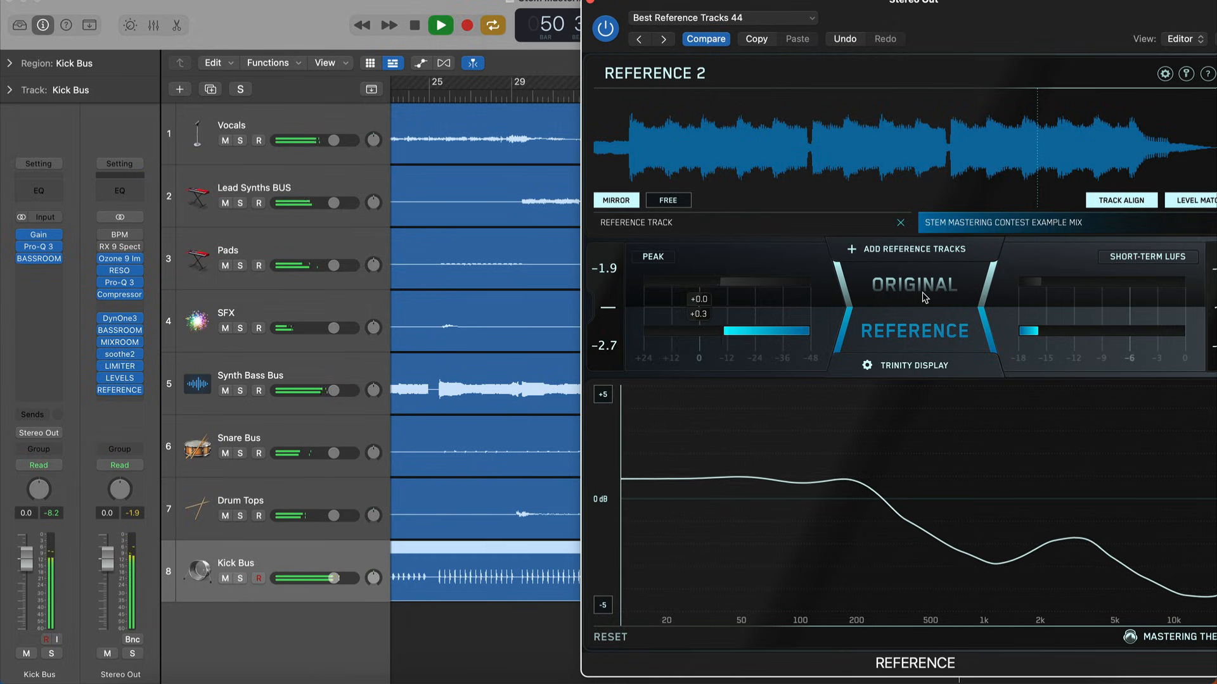
click(925, 297)
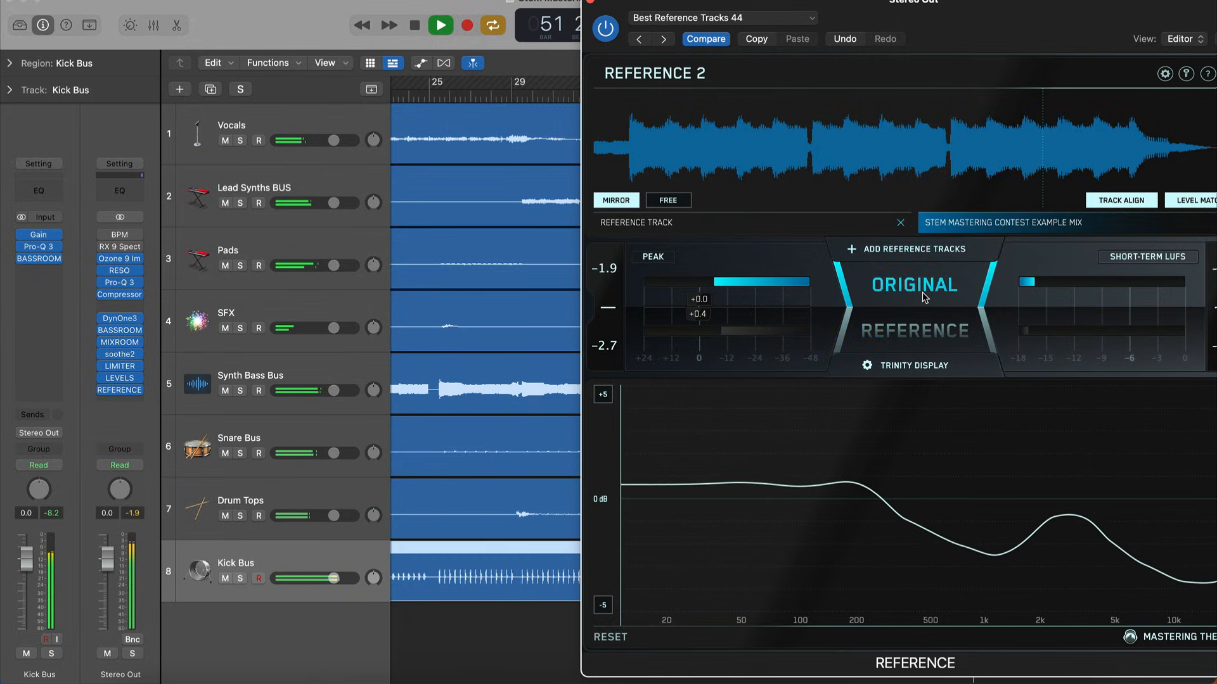
key(space)
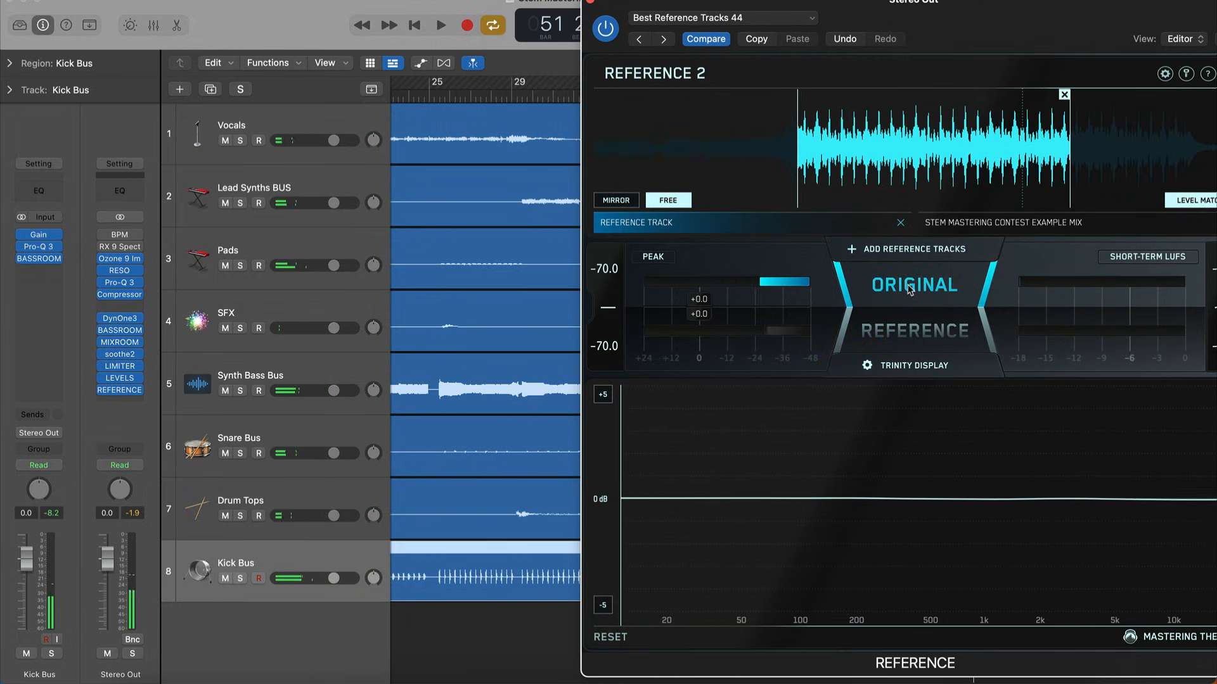
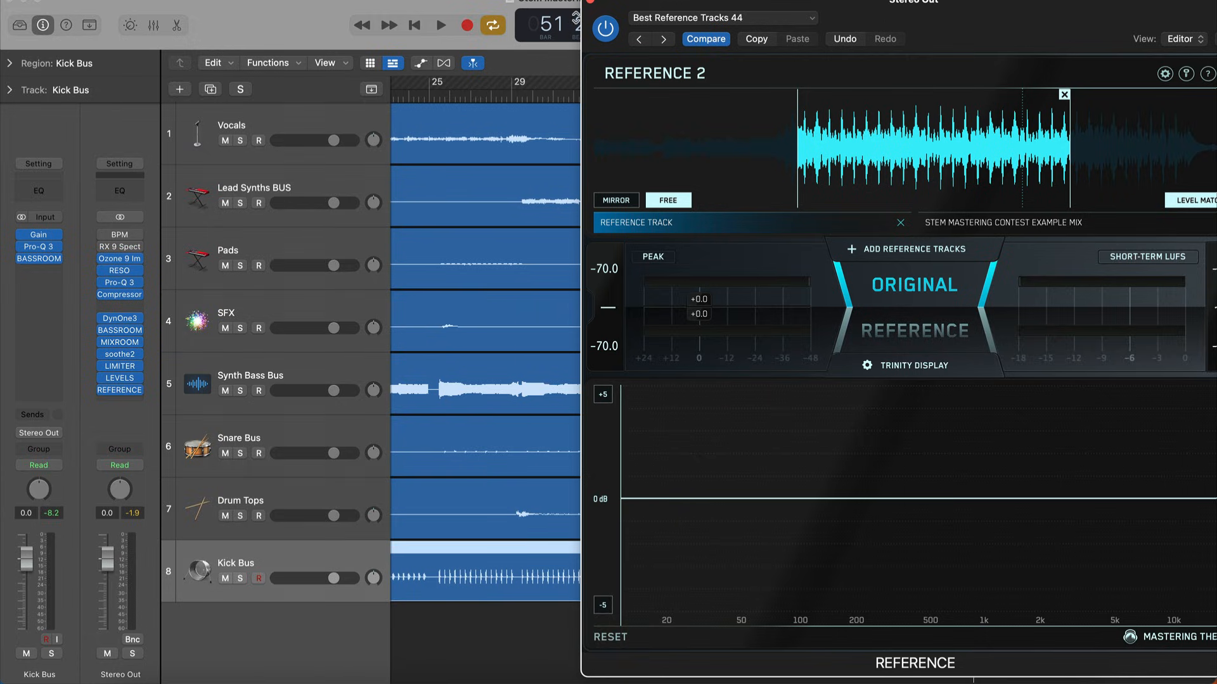
Close the REFERENCE window and audition the arrangement from about bars 38, 28 and 49
drag(702, 6, 477, 187)
click(365, 181)
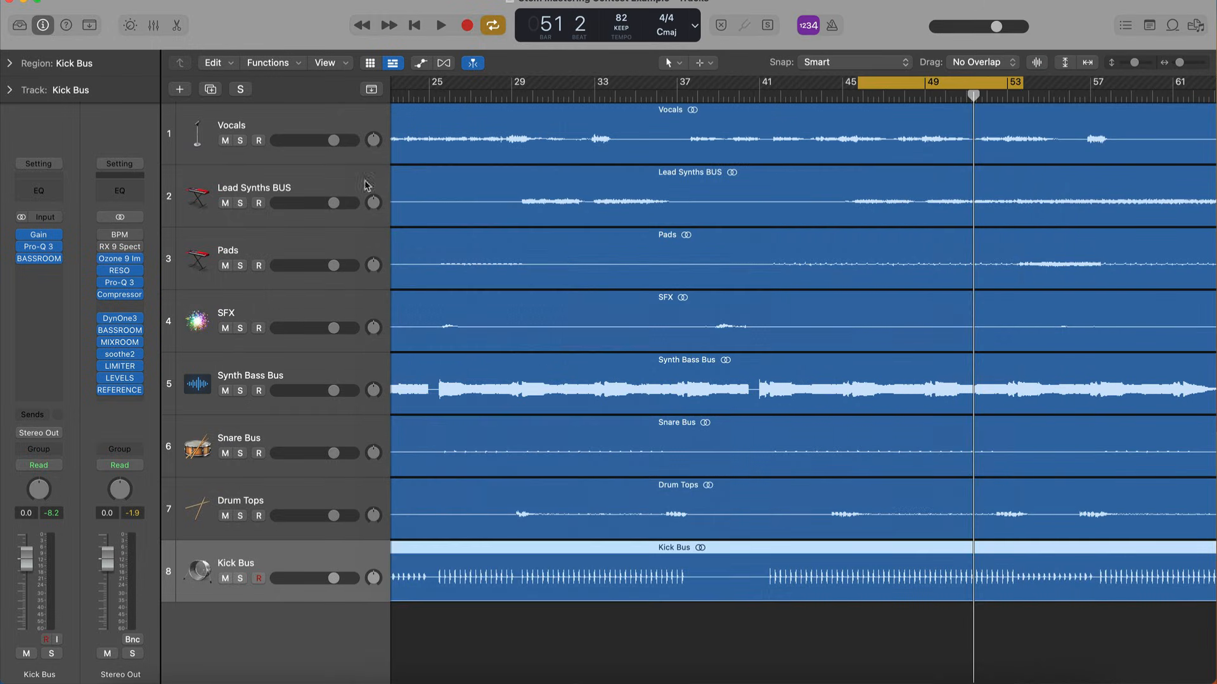
double_click(696, 92)
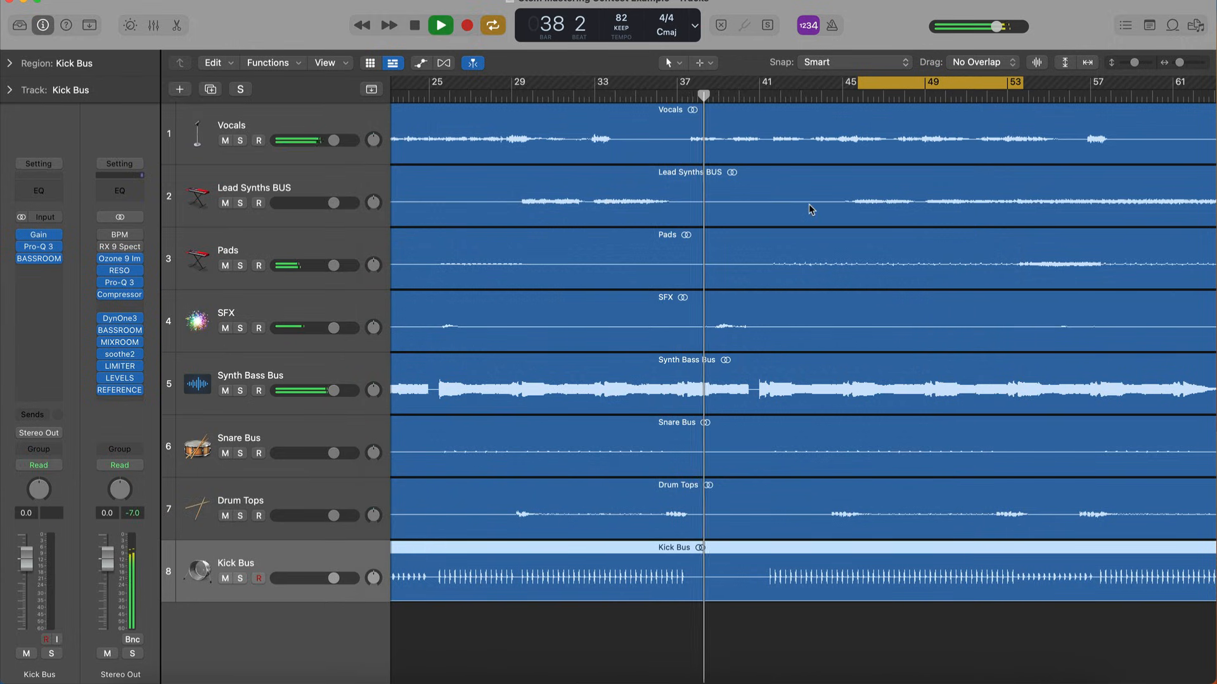
key(super+Left)
key(super+Left)
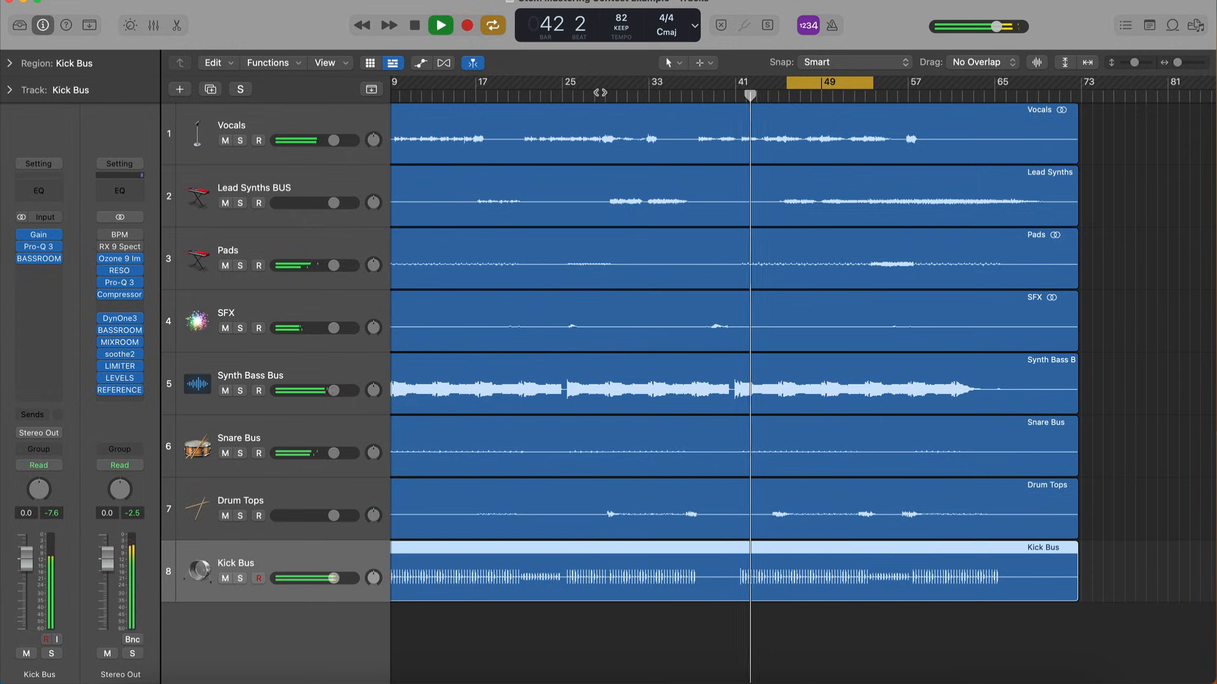
click(599, 94)
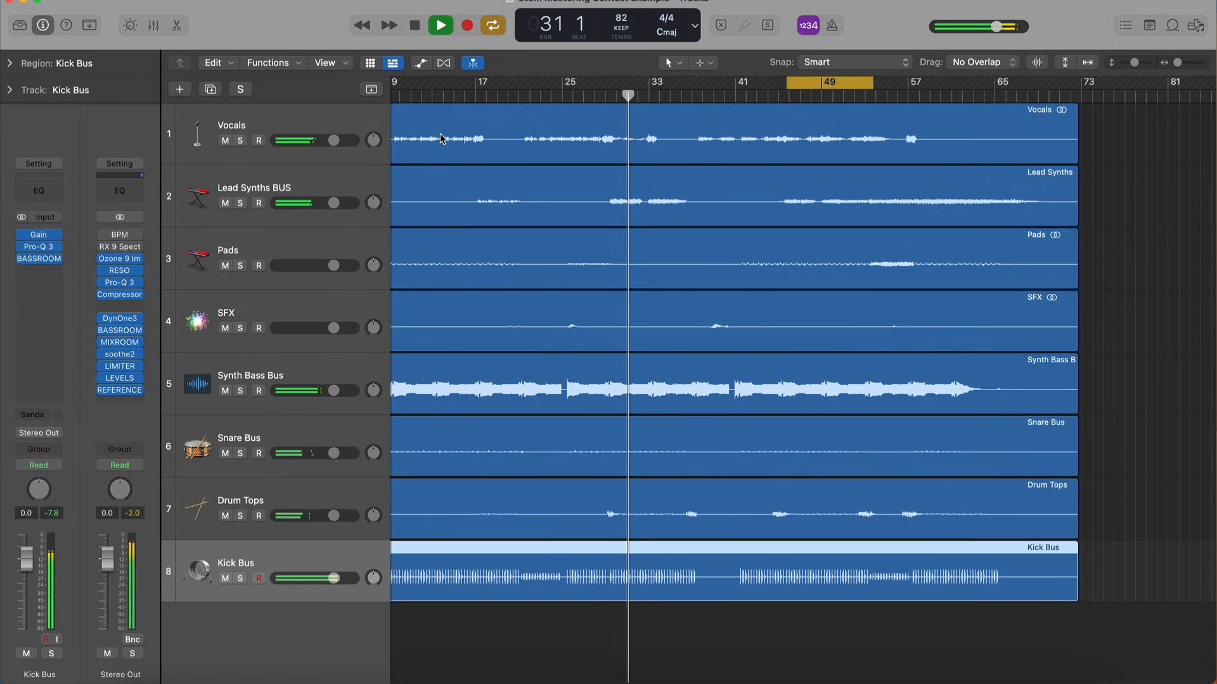
click(822, 94)
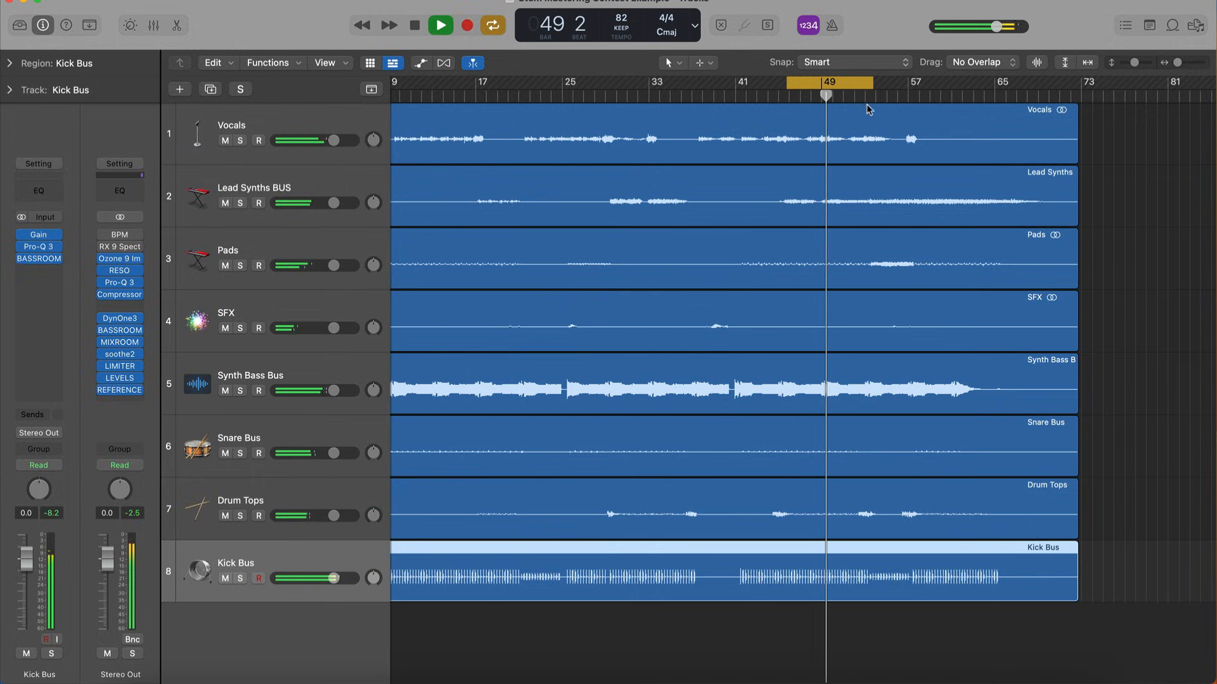
Briefly mute and unmute the Pads and Lead Synths BUS tracks in turn to hear their contribution
click(225, 266)
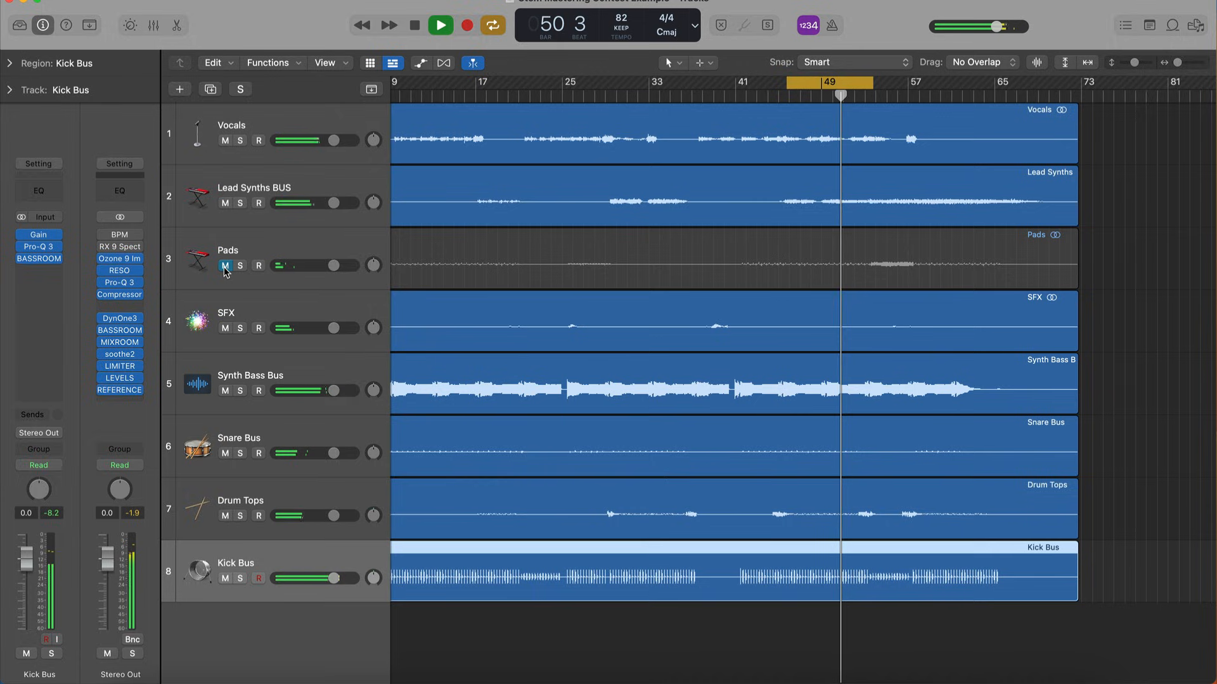
click(225, 265)
click(225, 204)
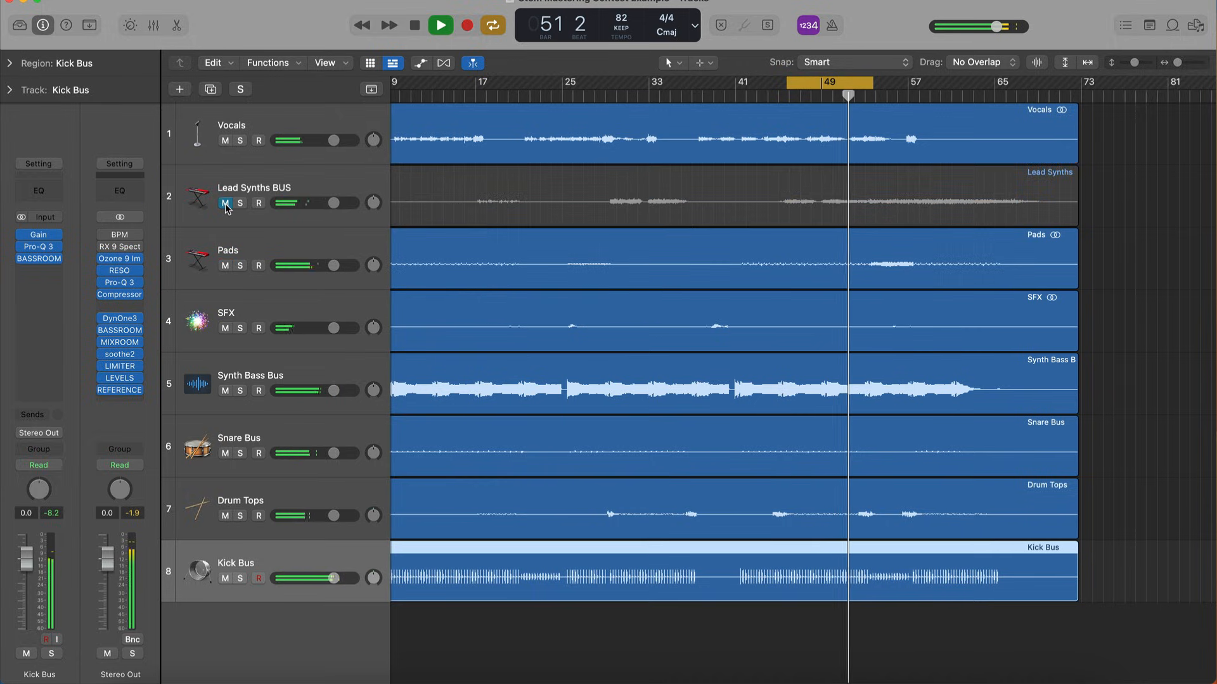
click(225, 204)
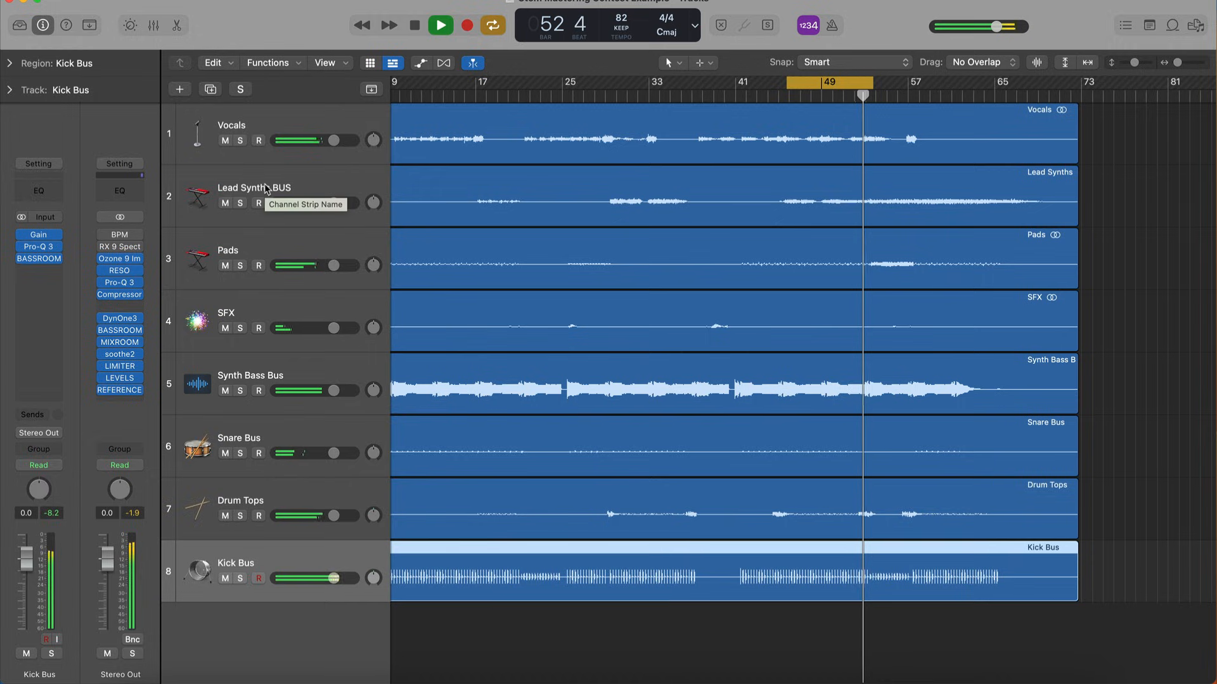
Play on with cycle mode off, stop playback and turn the existing cycle range back on
key(c)
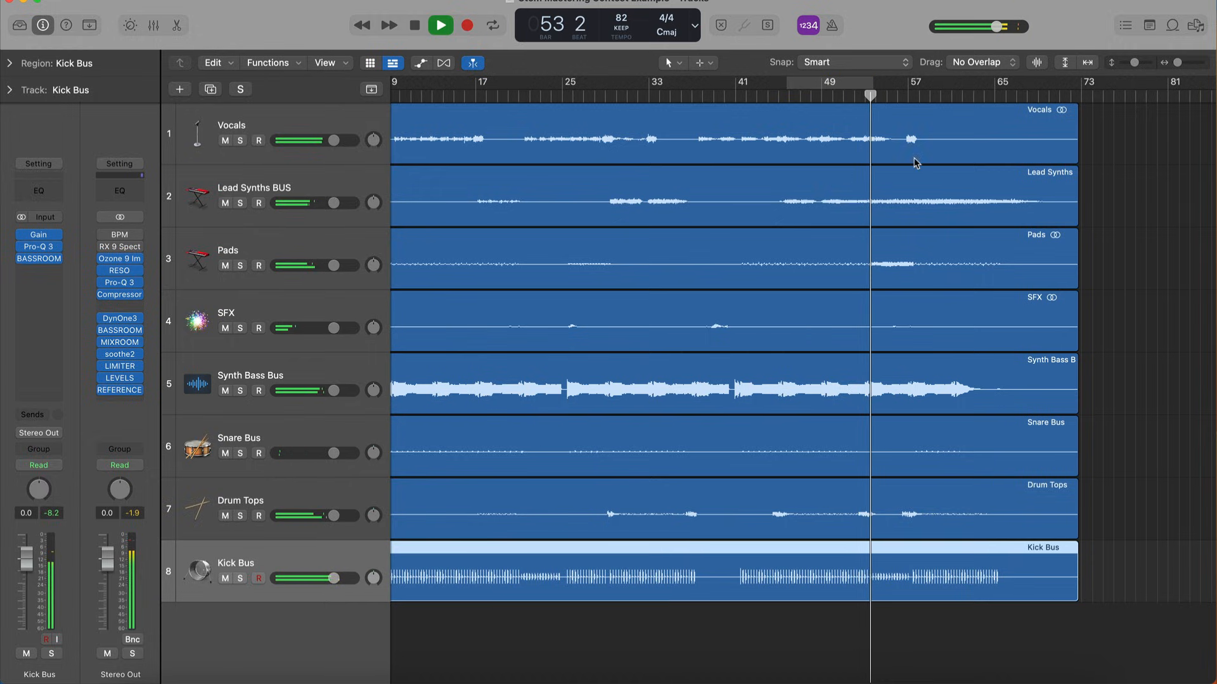
scroll(914, 163, up, 5)
scroll(914, 158, down, 5)
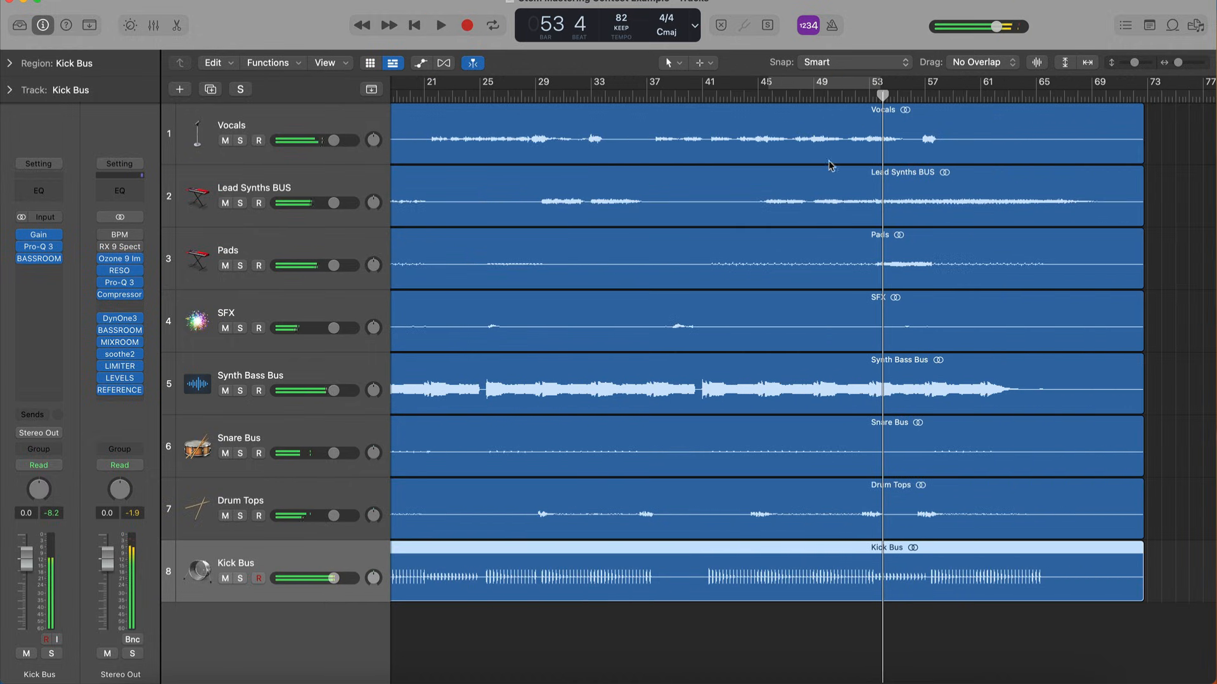
key(space)
click(869, 208)
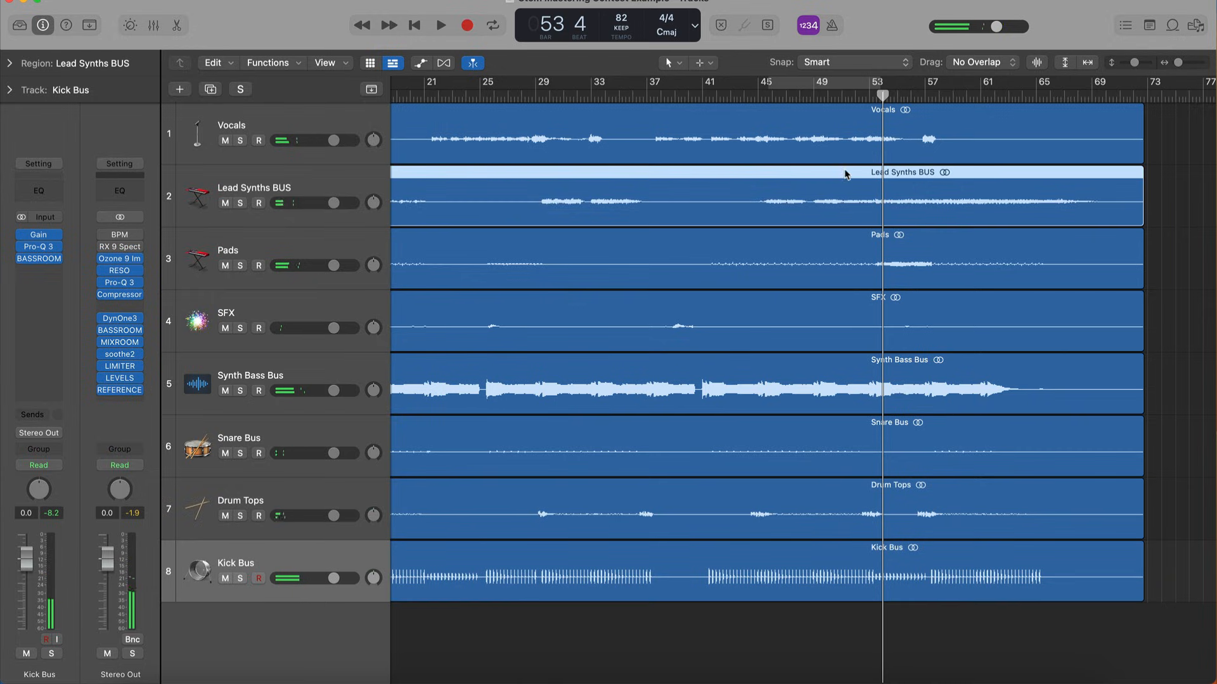
click(831, 84)
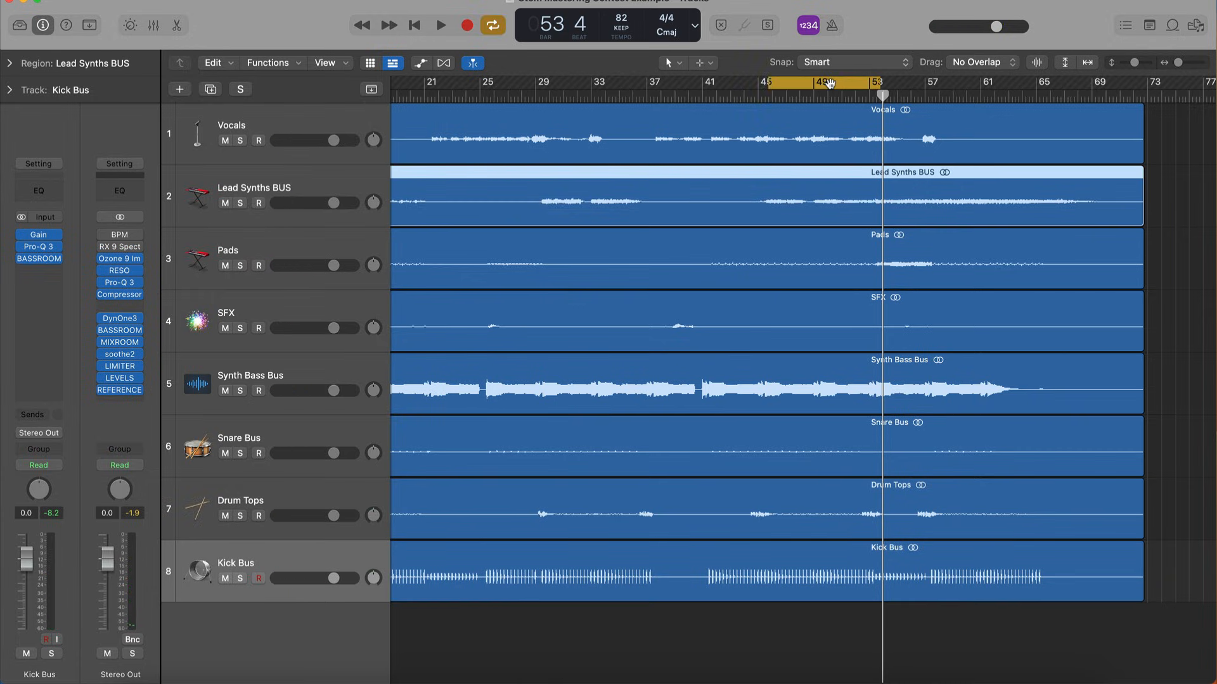
Select the Lead Synths BUS track and audition the full mix from about bar 49, stopping around bar 51
click(236, 187)
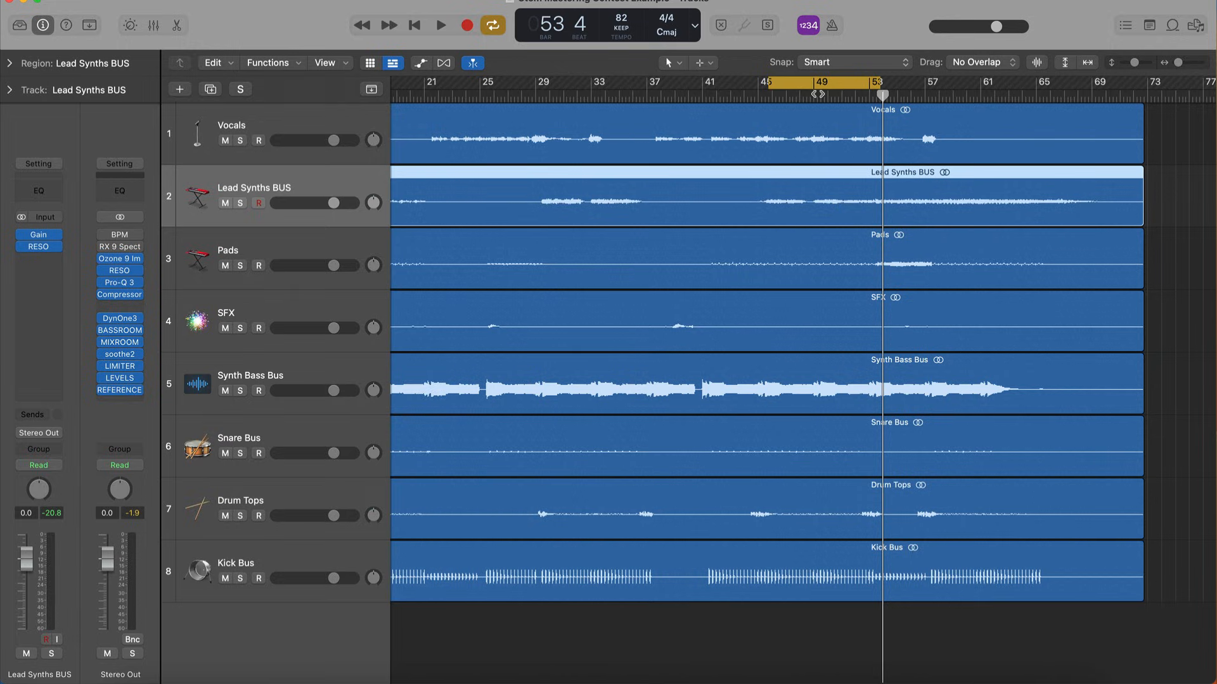
double_click(817, 93)
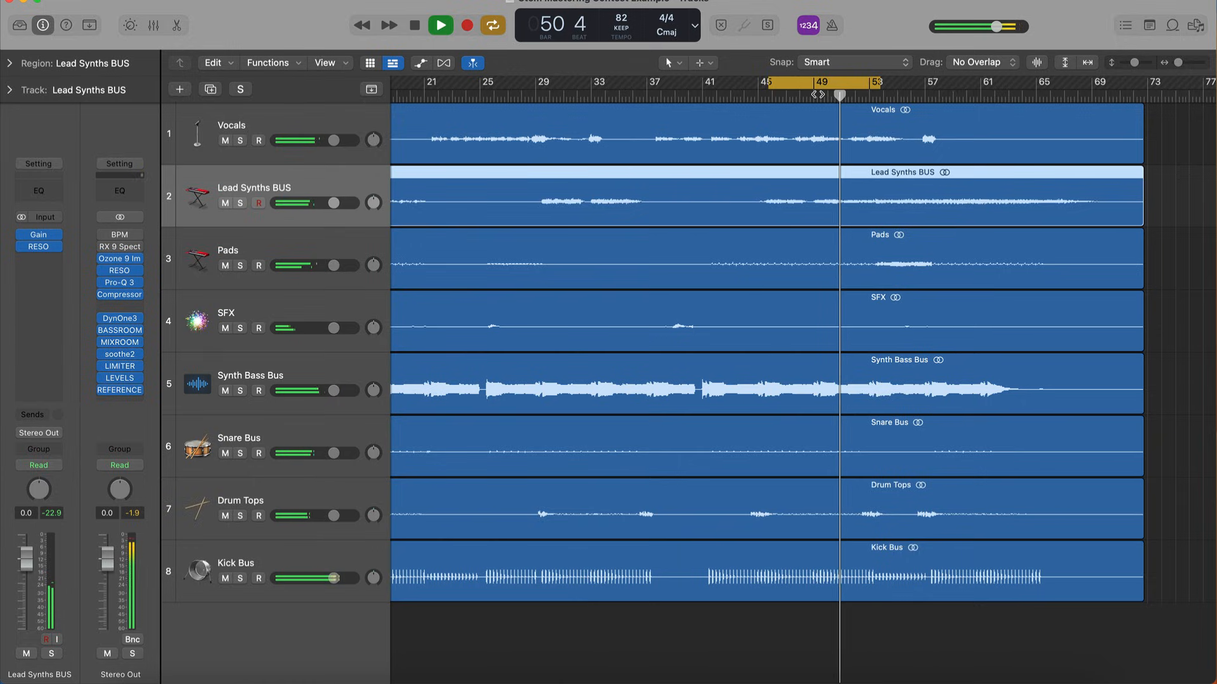
key(space)
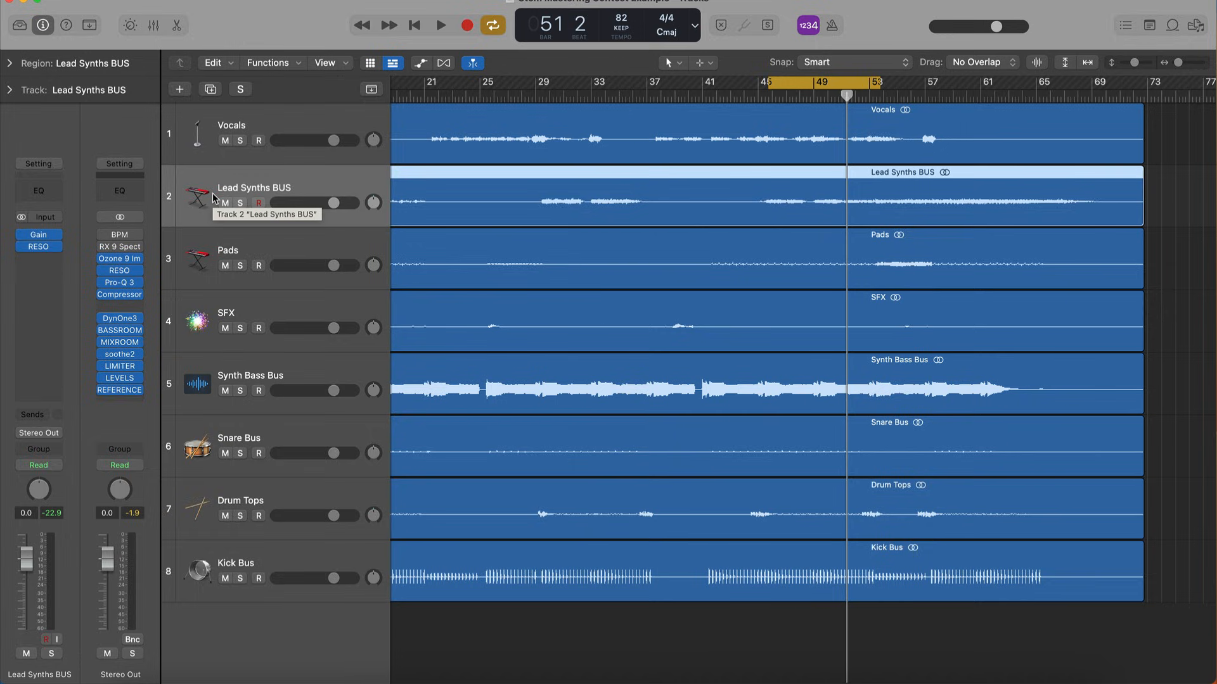
Add FUSER after RESO on the Lead Synths BUS with the Vocals track (Audio 9) as its side chain
click(57, 259)
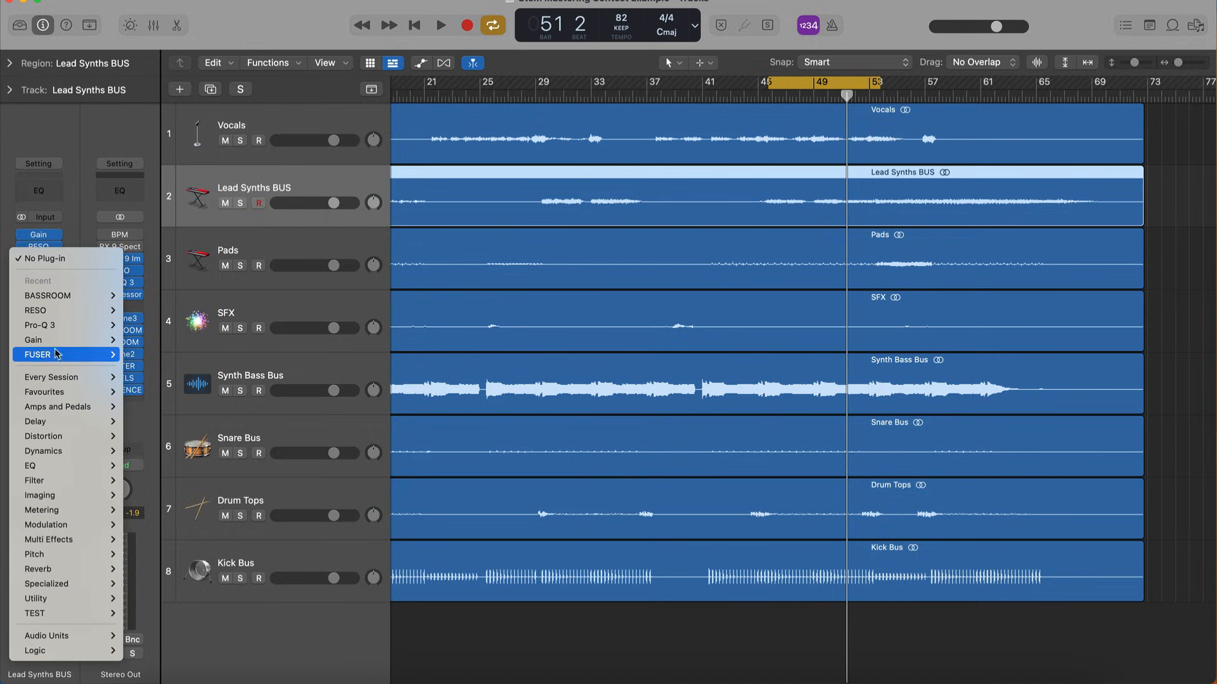
mouse_move(57, 353)
click(149, 352)
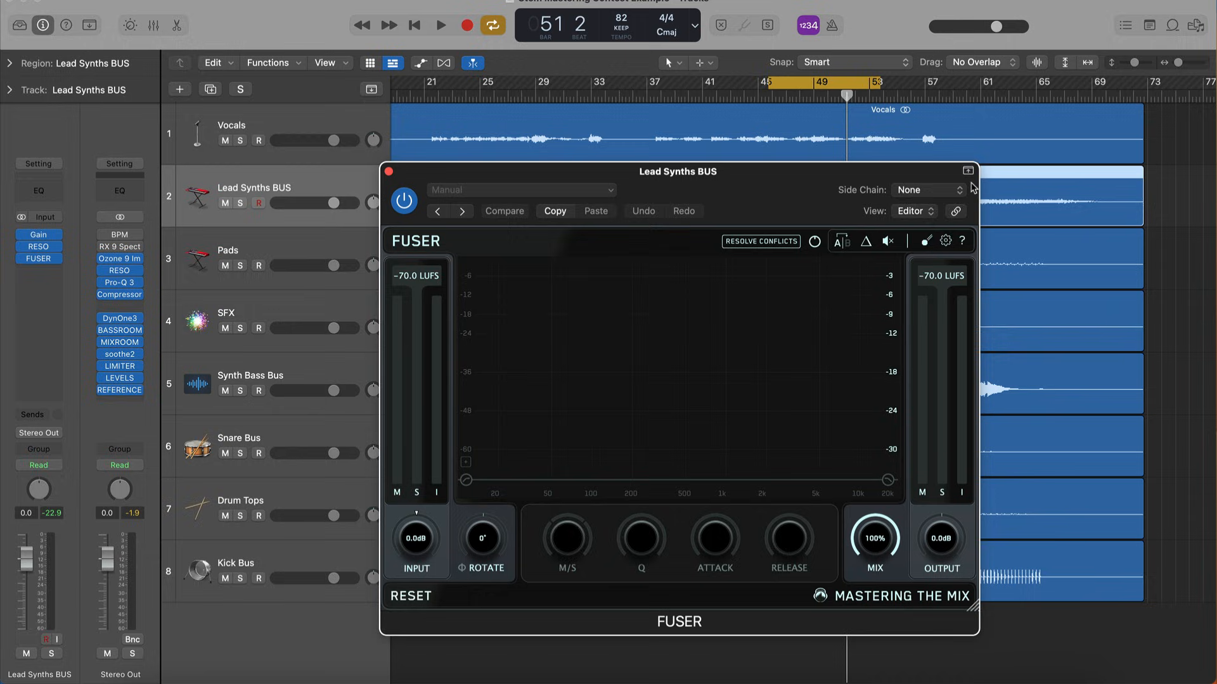
click(951, 190)
mouse_move(919, 215)
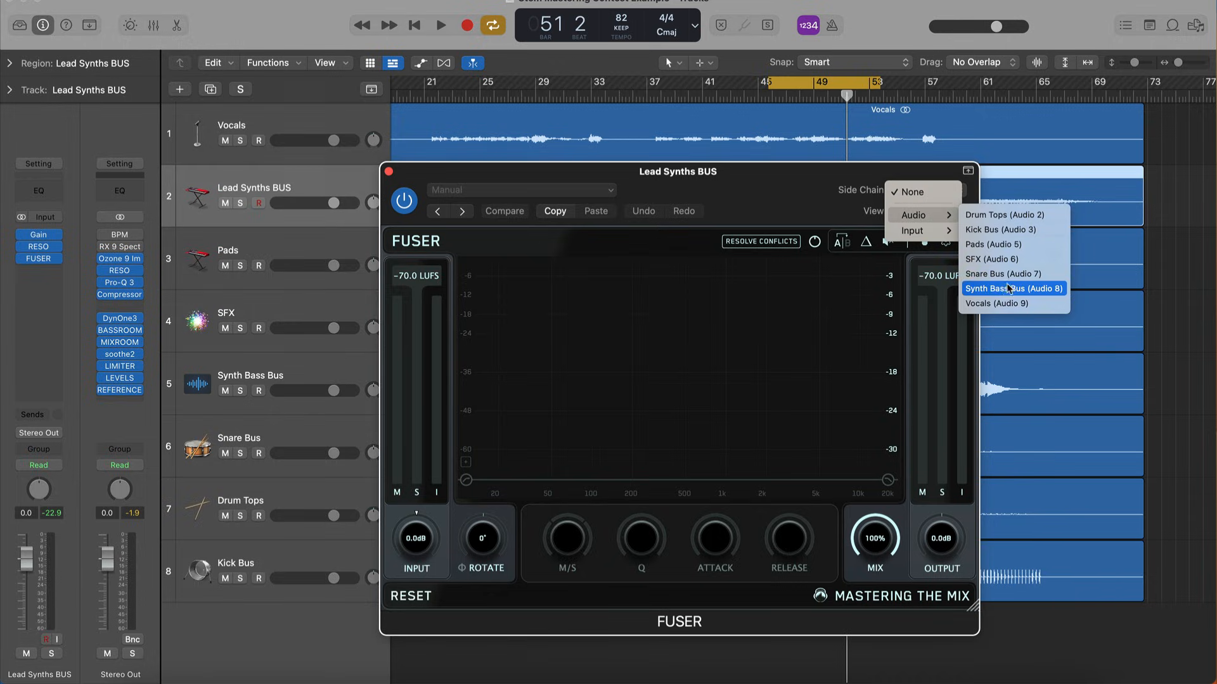
click(1007, 304)
drag(781, 174, 700, 177)
Play the Lead Synths BUS soloed together with Vocals, have FUSER resolve their conflicts, and stop playback
key(space)
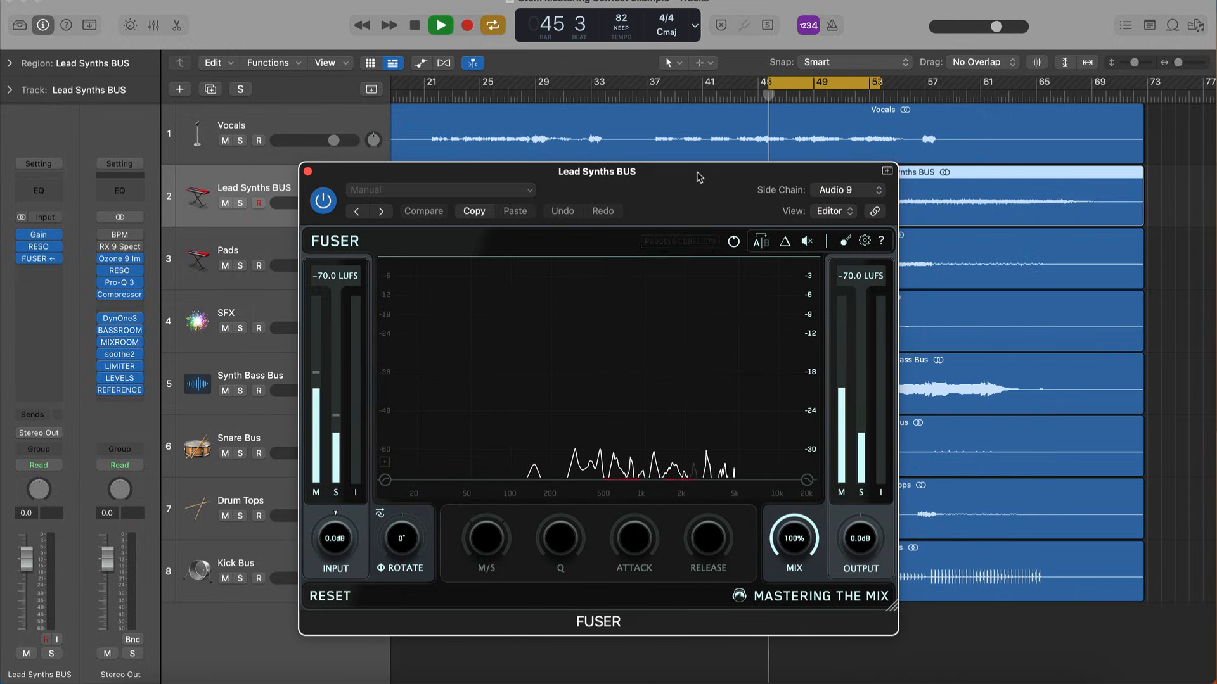
click(240, 203)
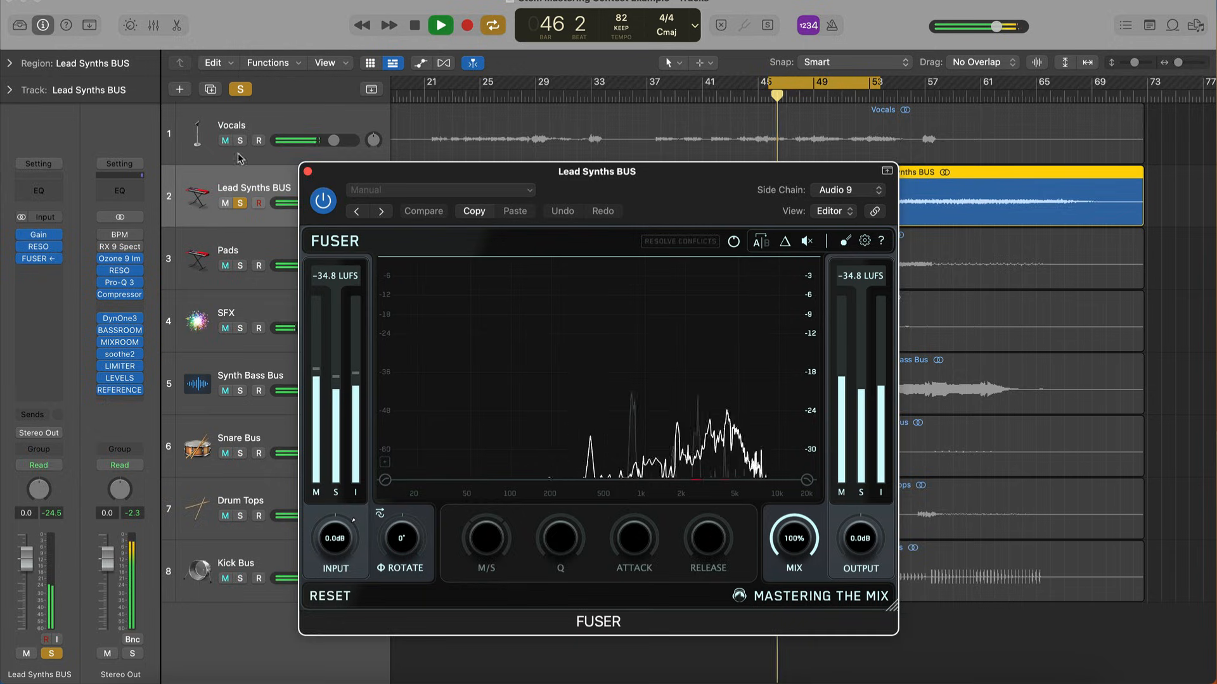
click(240, 140)
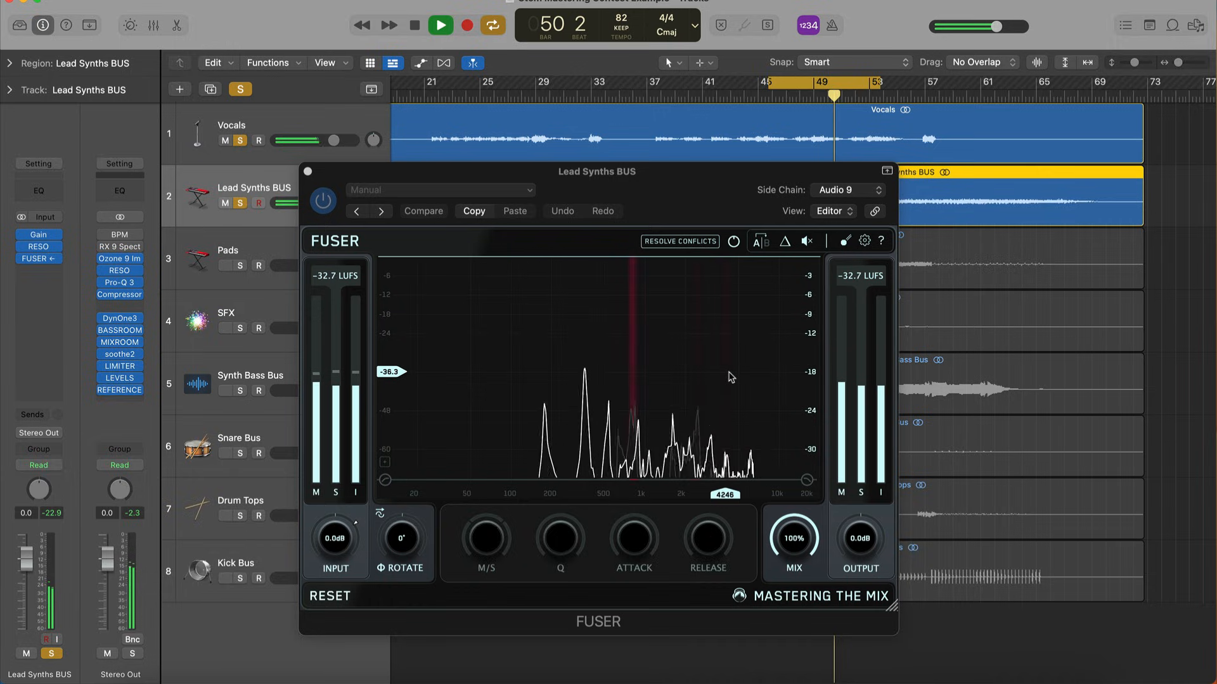
click(680, 241)
key(space)
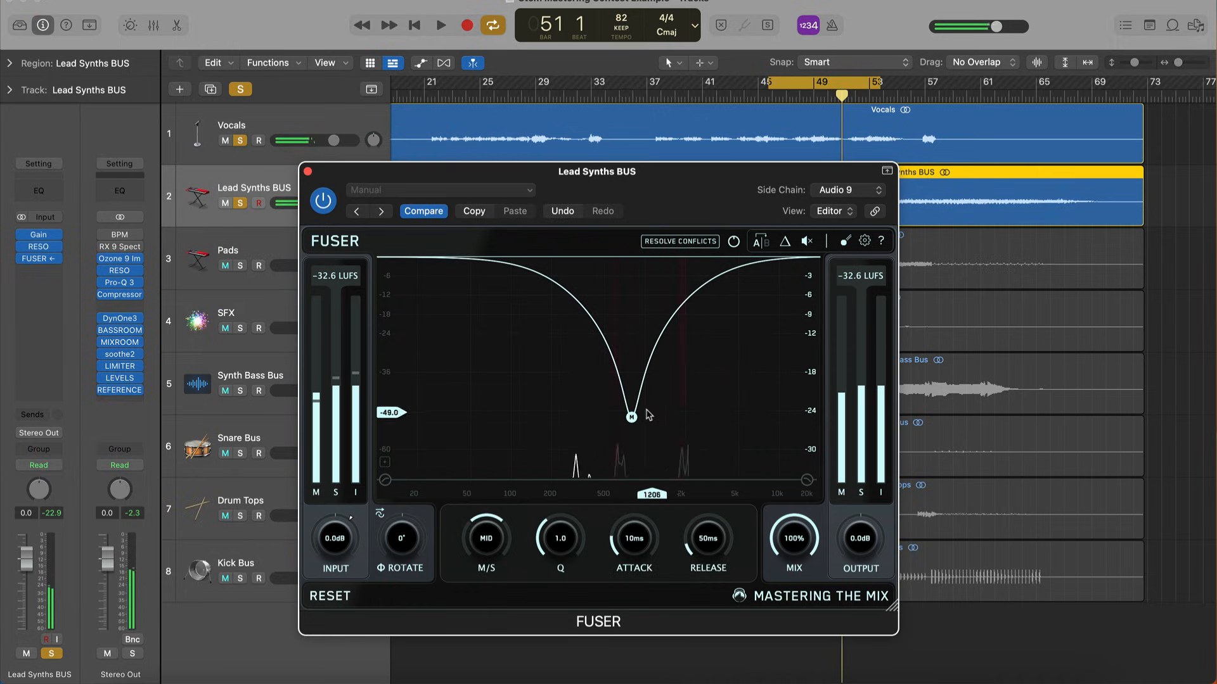
During playback, move FUSER's mid ducking band up to just below 2 kHz and widen it to a Q of 0.2
mouse_move(633, 418)
key(space)
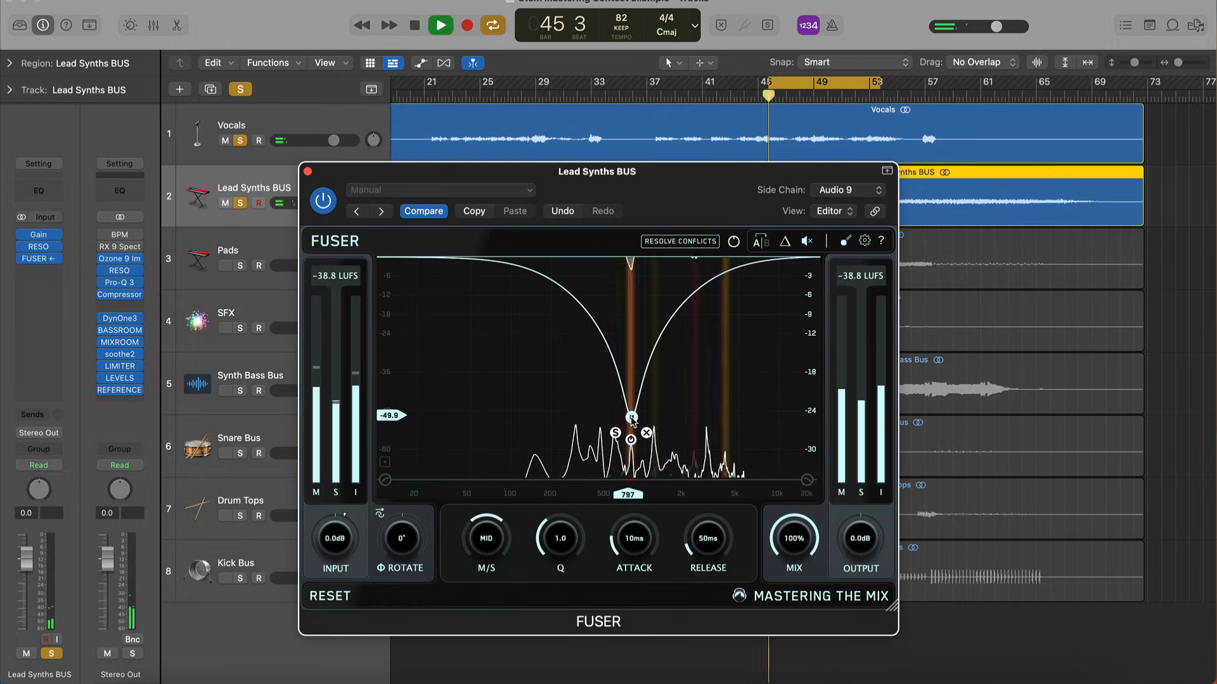
drag(633, 421, 679, 408)
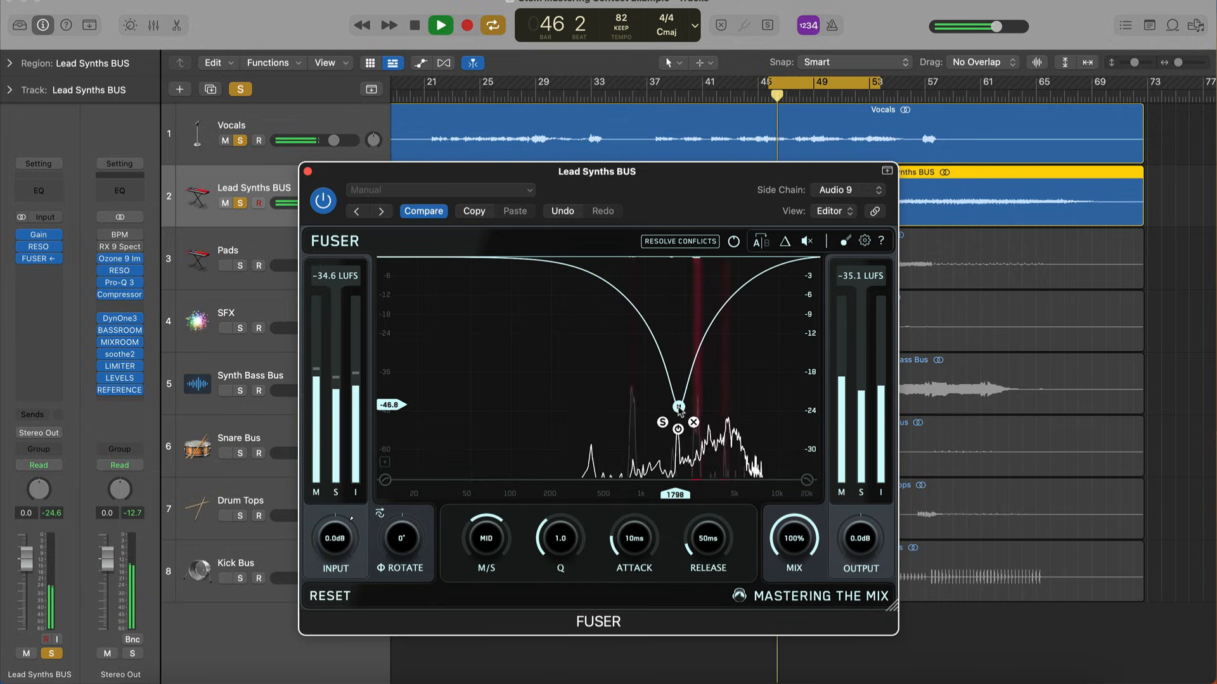
drag(562, 541, 550, 605)
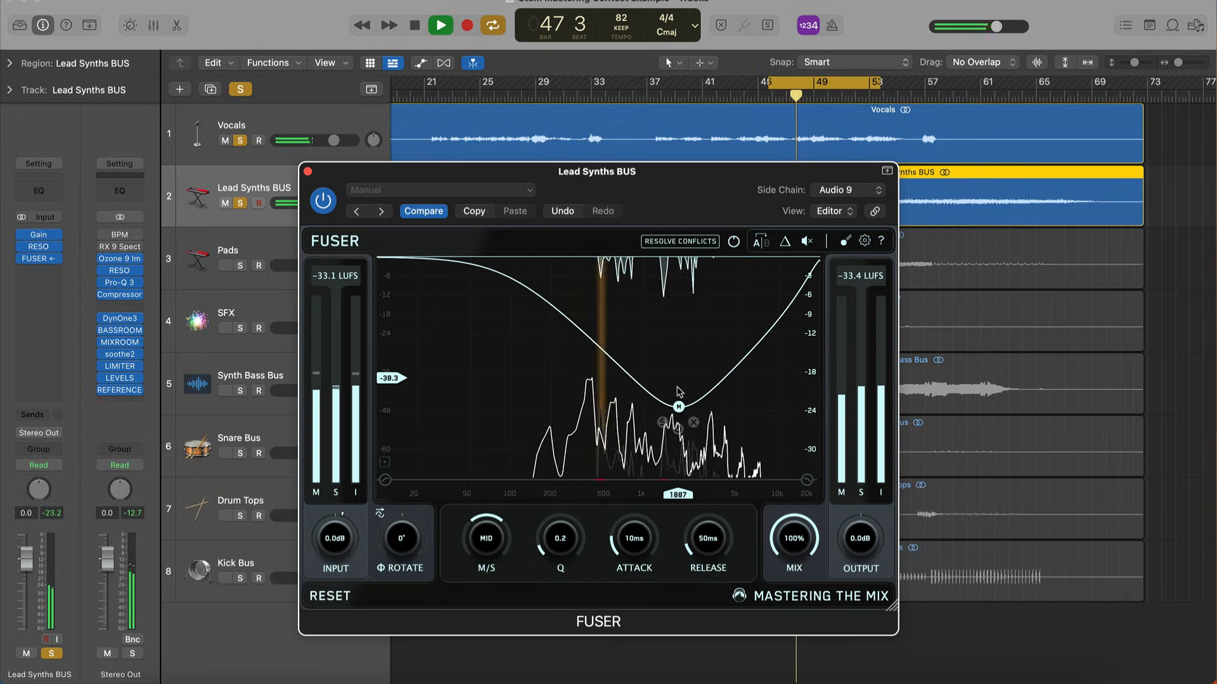
mouse_move(678, 407)
drag(678, 408, 670, 406)
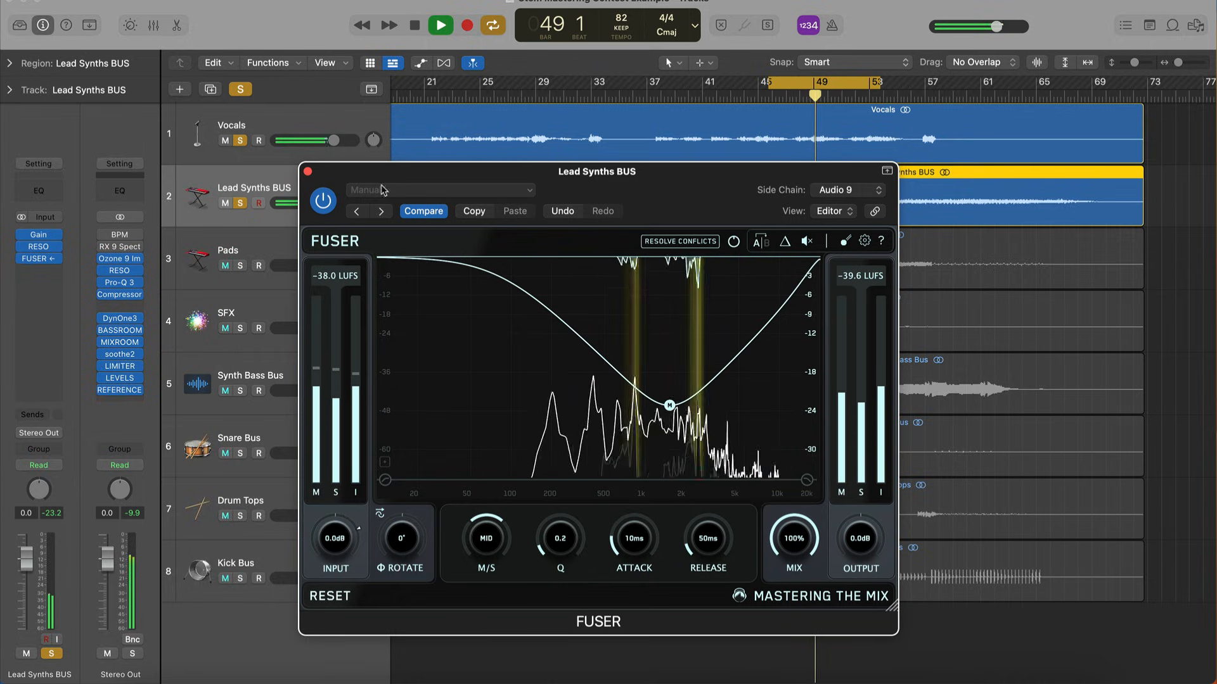
Close FUSER, stop playback and unsolo both the Lead Synths BUS and Vocals tracks
click(308, 172)
key(space)
click(242, 203)
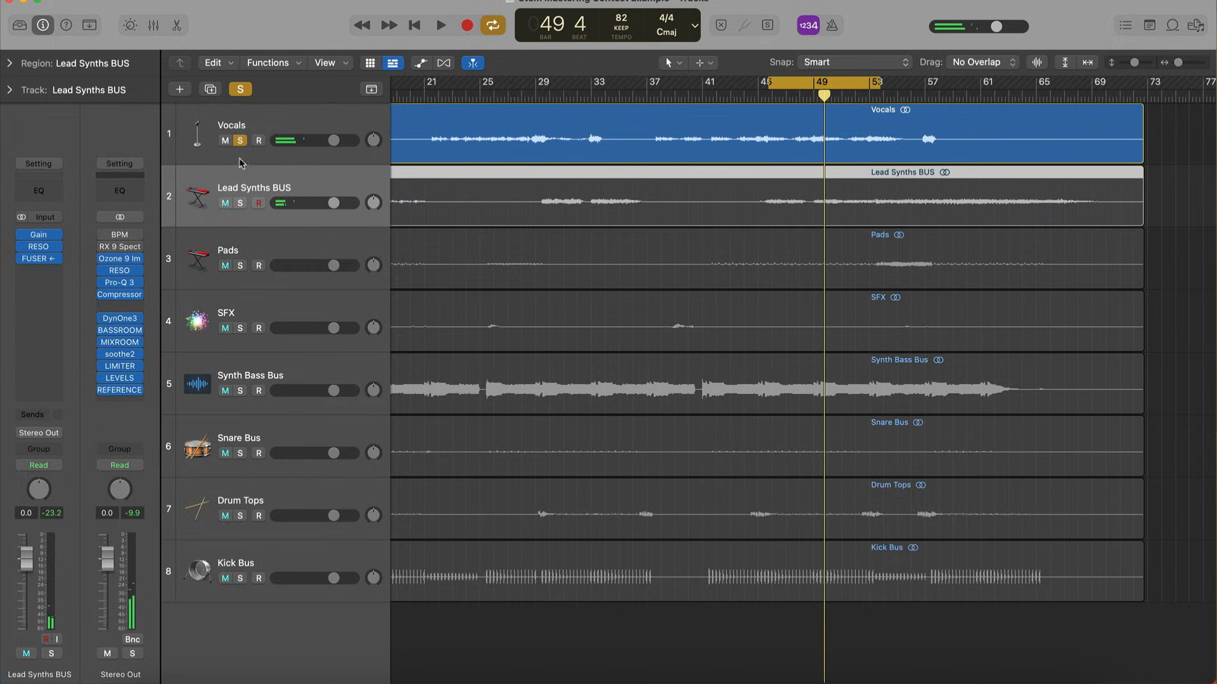
key(super+a)
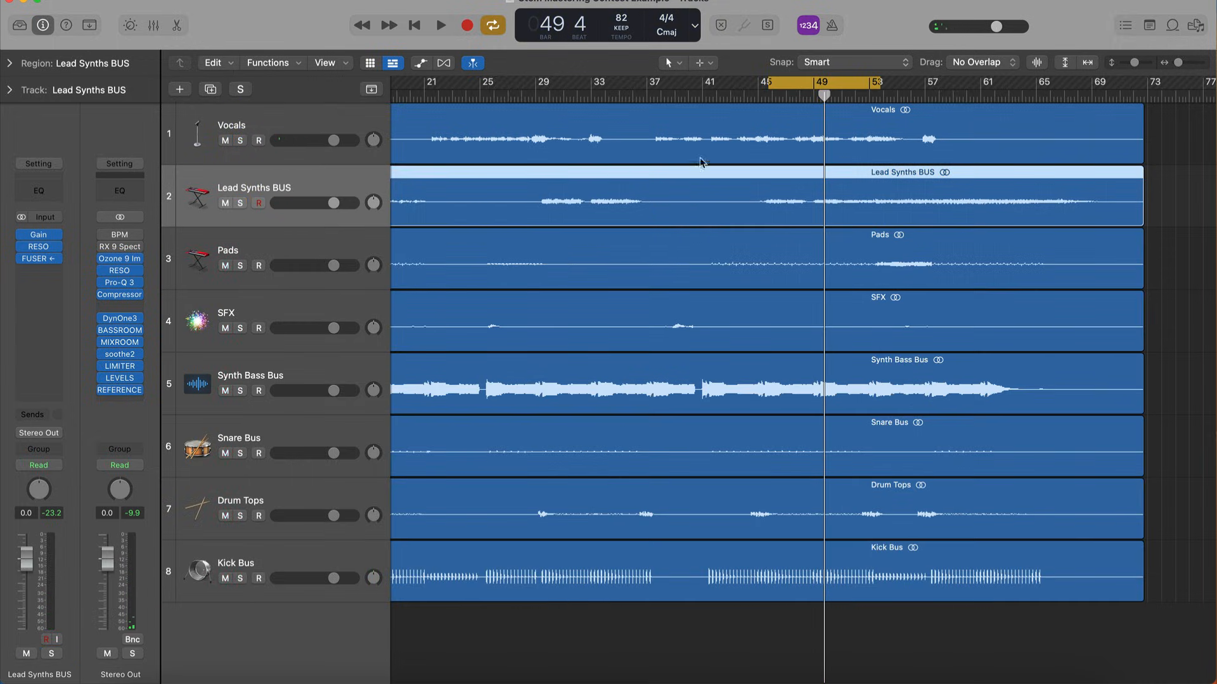
Audition the full mix from the start of the cycle range with the SFX region selected, stopping around bar 46
key(space)
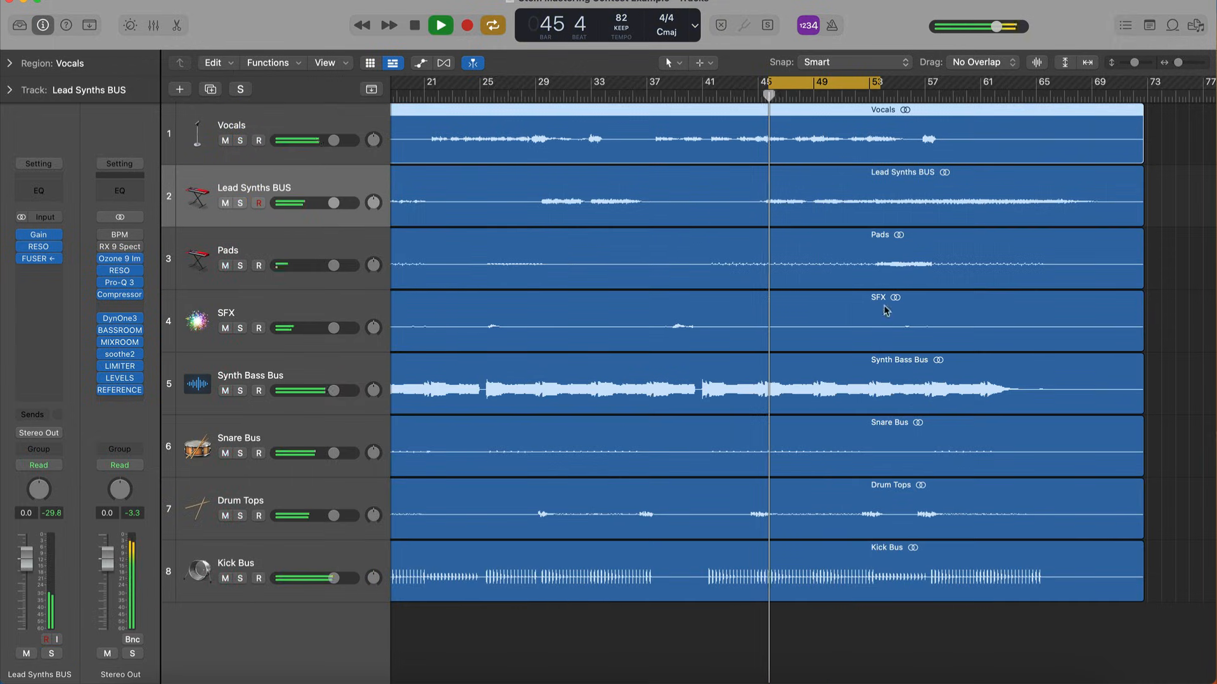
right_click(888, 347)
click(815, 256)
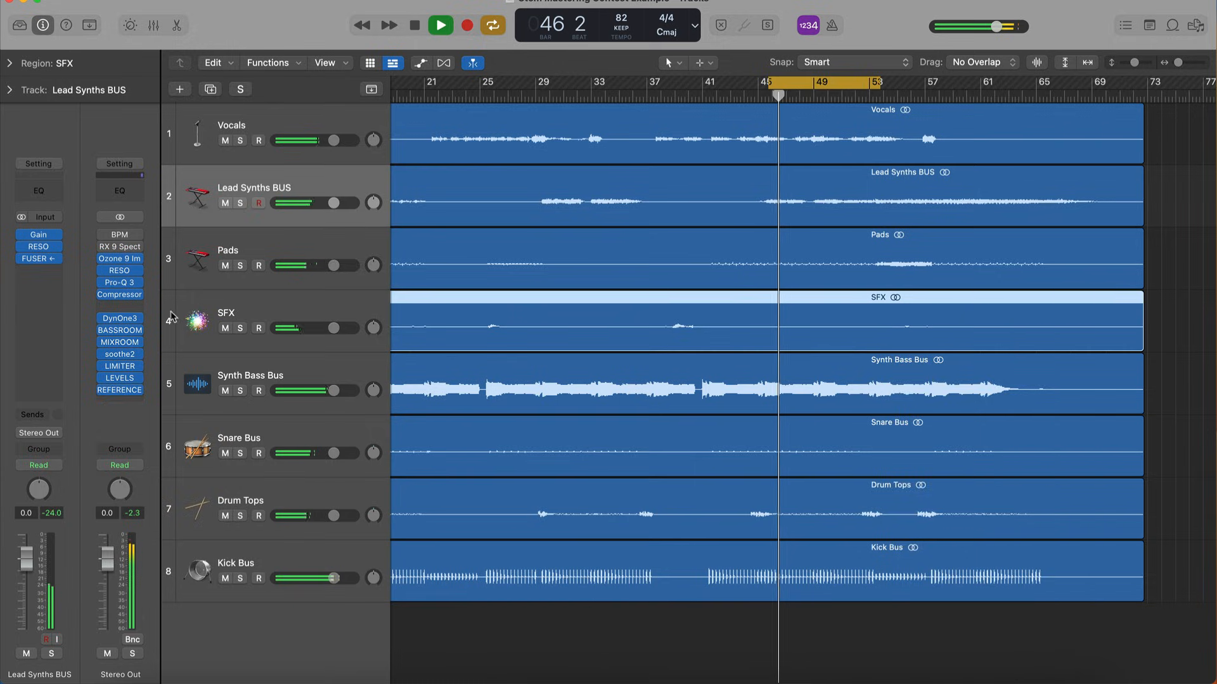
key(space)
Open Ozone 9 Imager on the Stereo Out and compare Band 1 width at 0.0 and -100 during playback
click(121, 259)
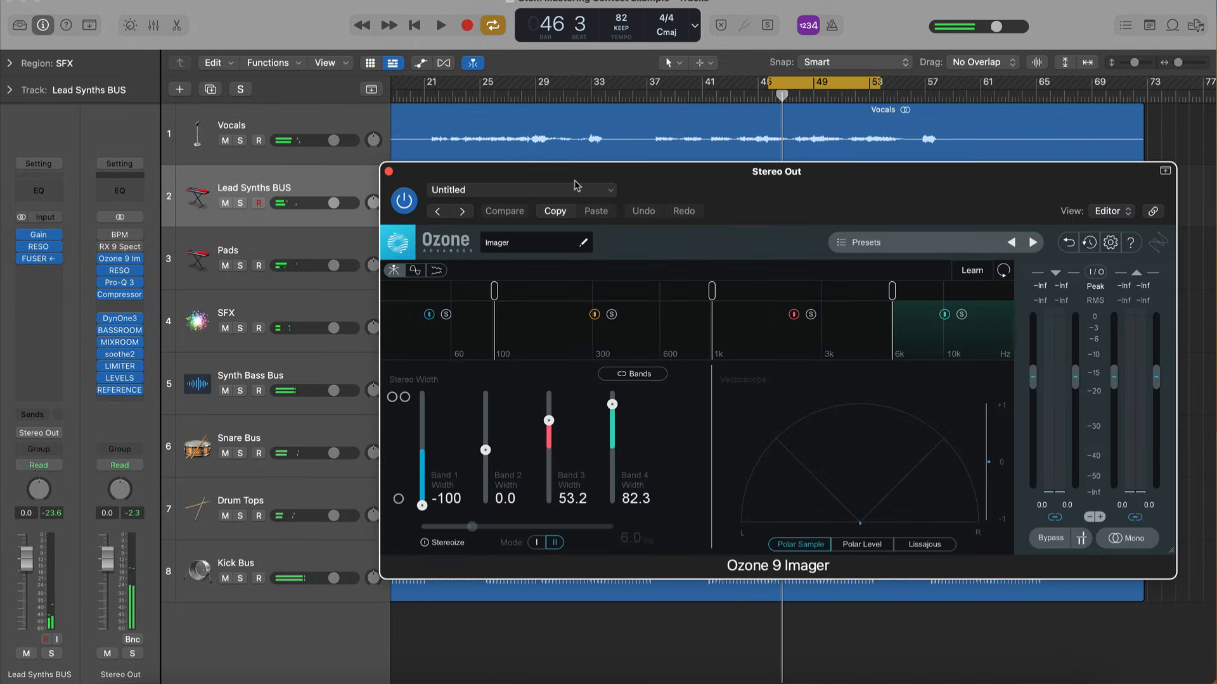
drag(609, 183, 501, 147)
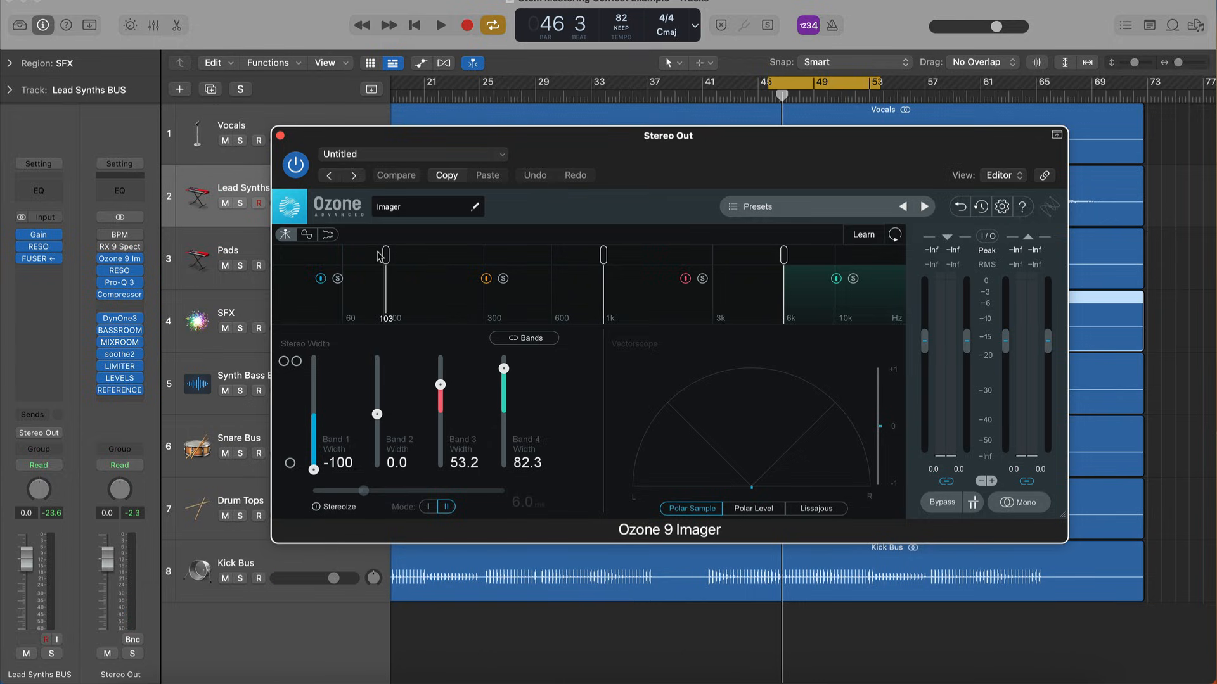
double_click(314, 469)
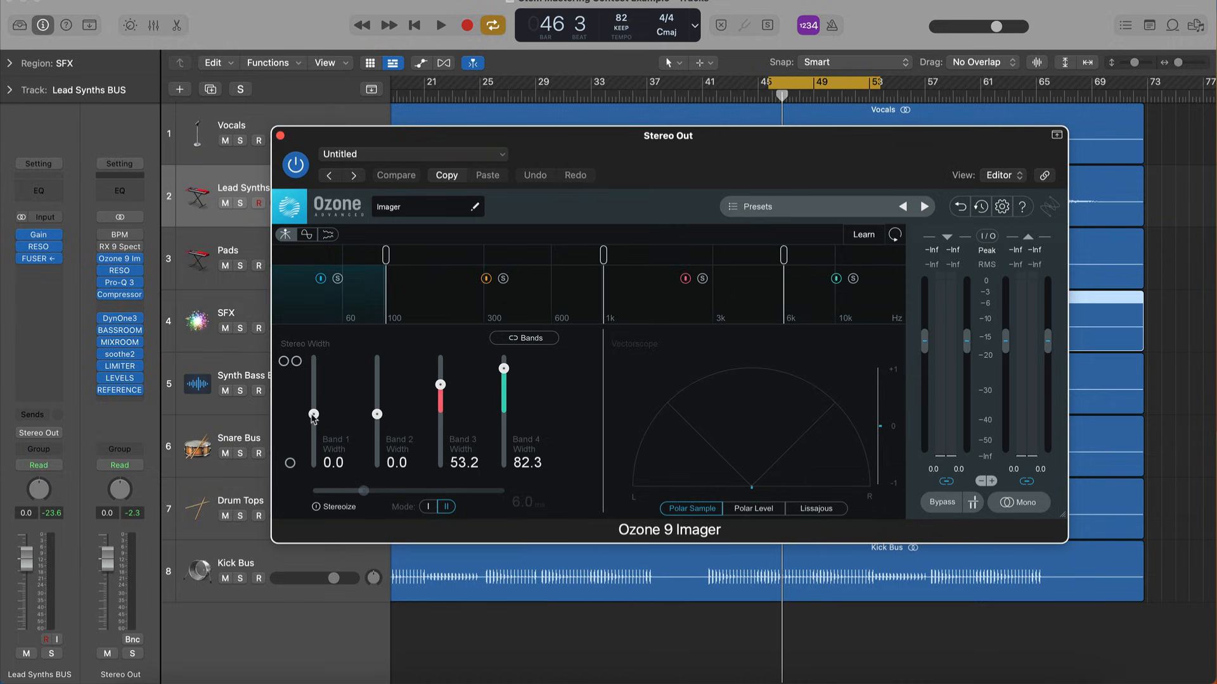
drag(314, 416, 313, 437)
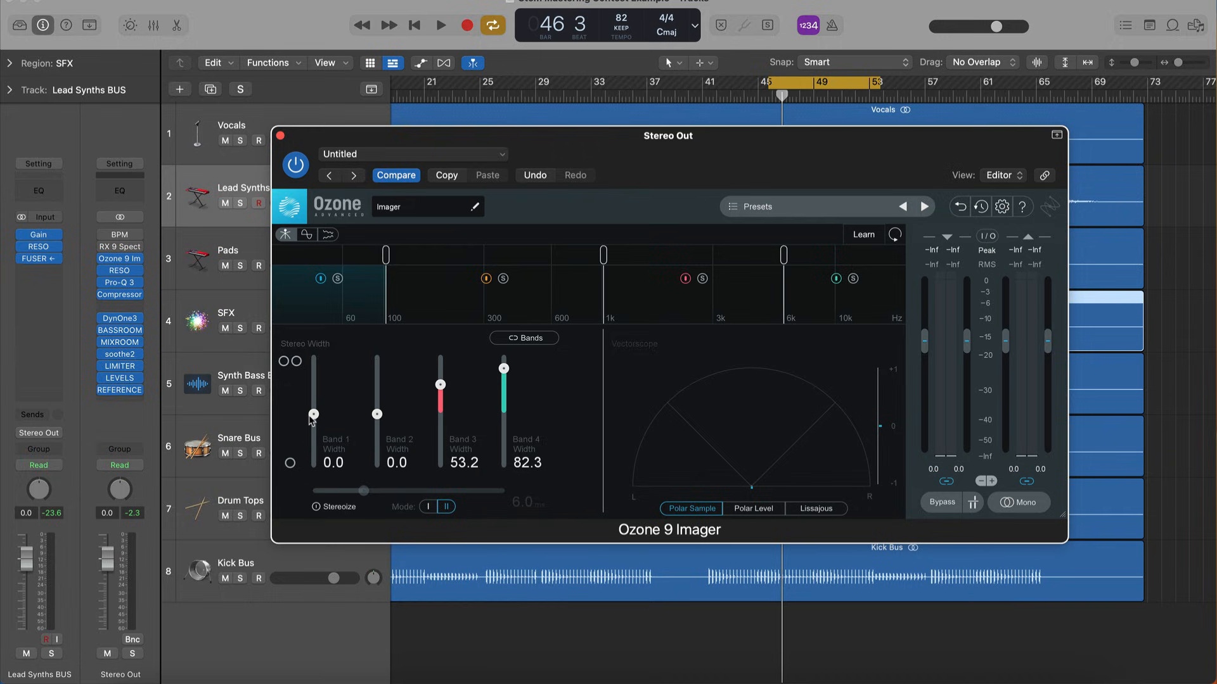
key(space)
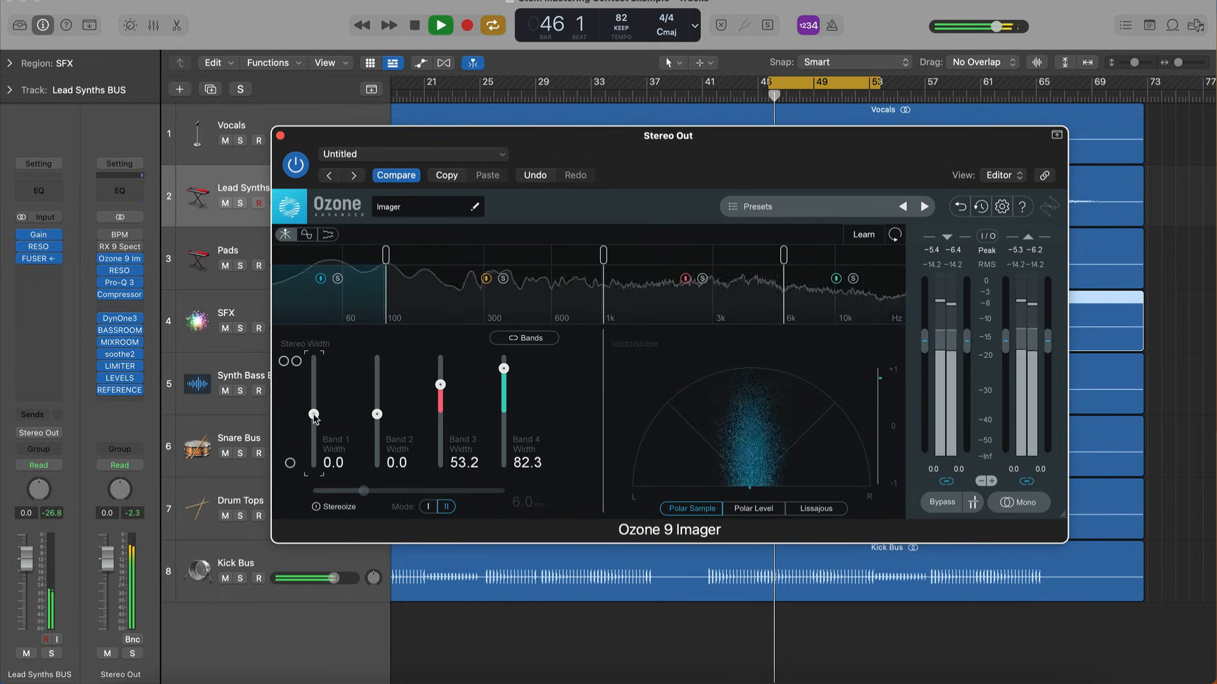
drag(314, 416, 313, 474)
Open LEVELS on the Stereo Out, display its Stereo Field meter and place the window clear of the Imager's width sliders
click(119, 378)
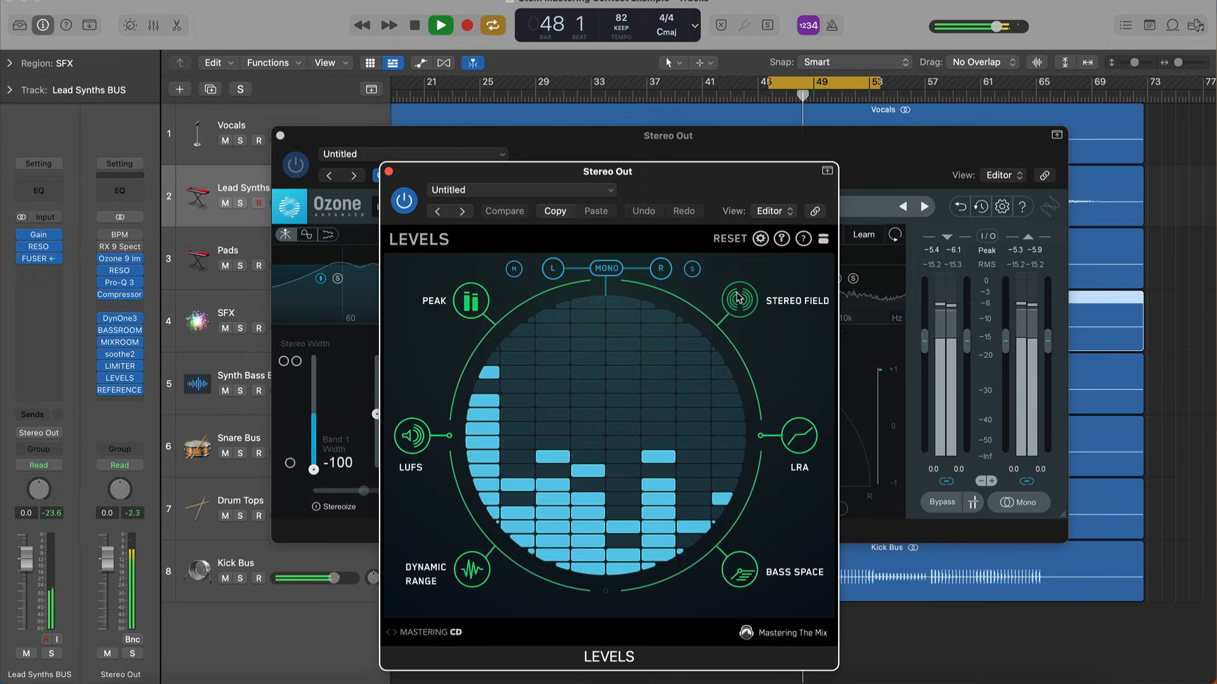
click(737, 297)
drag(570, 171, 899, 48)
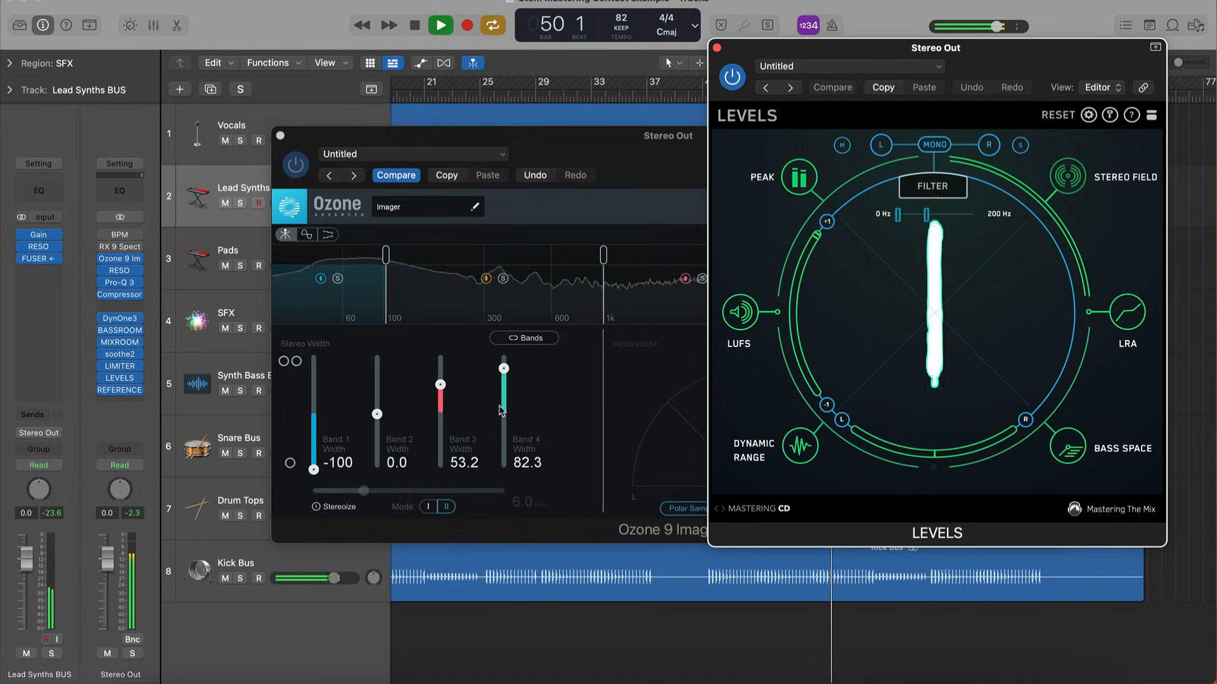
Reset the Imager's Band 1 width to 0.0, place it beside LEVELS and briefly compare with a width of -100
double_click(314, 464)
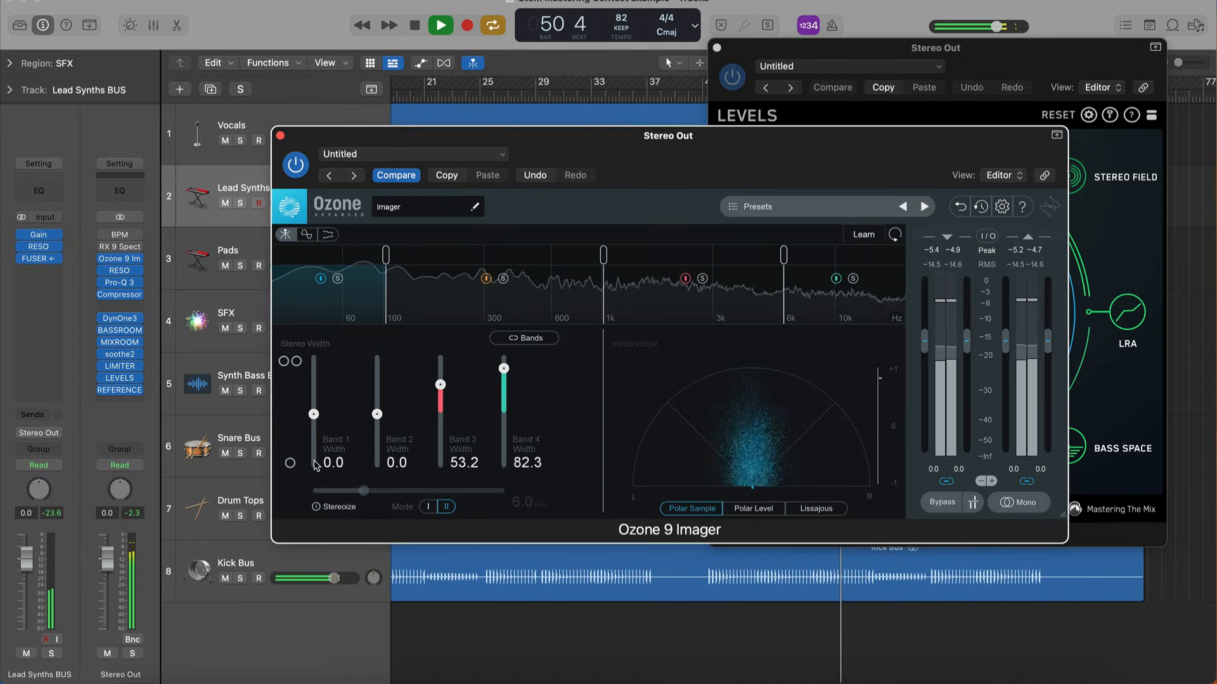
drag(936, 150, 682, 149)
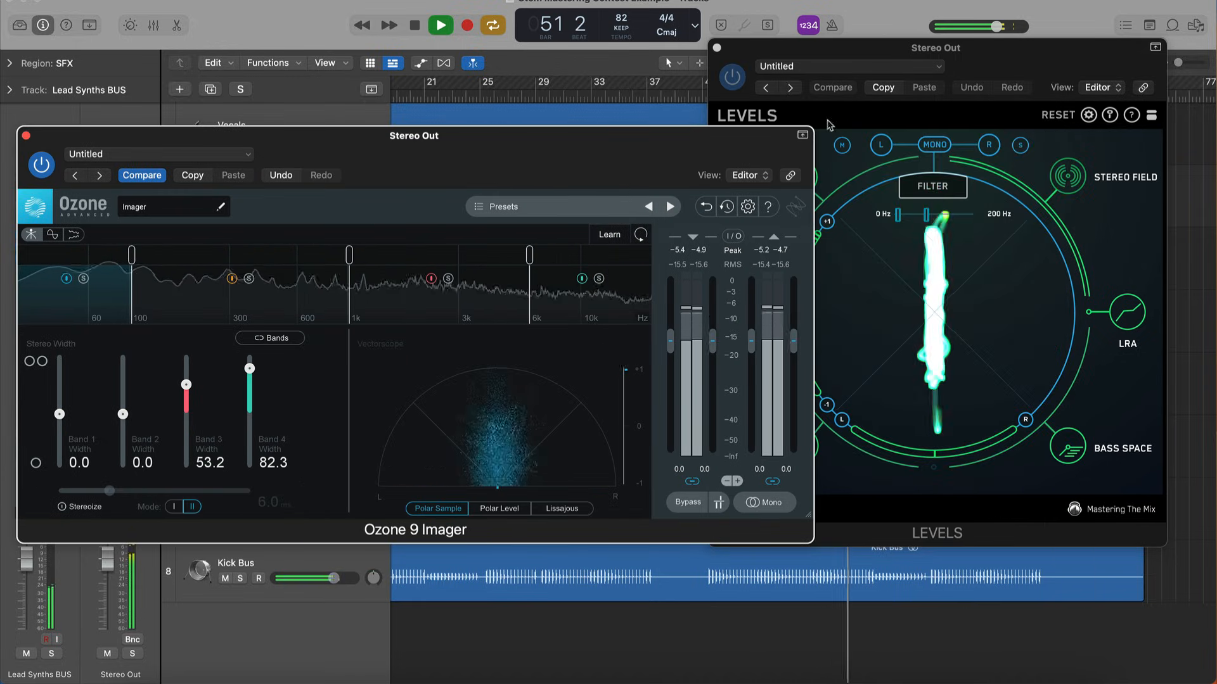
click(1026, 56)
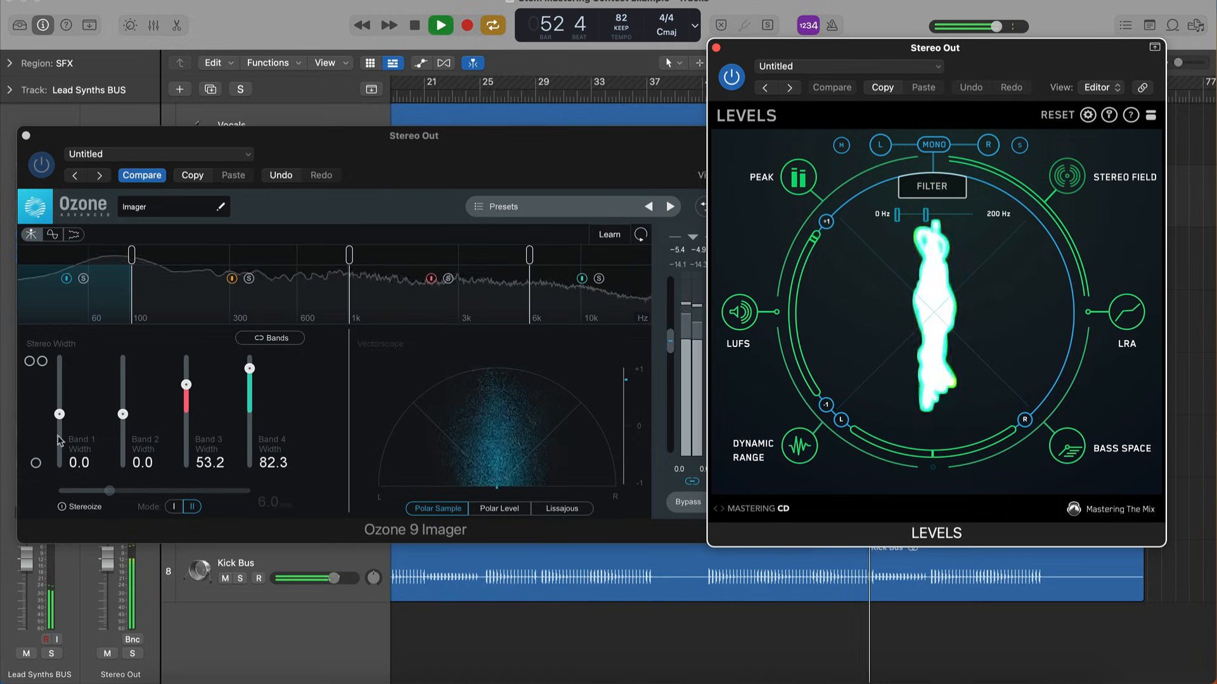
drag(59, 414, 59, 470)
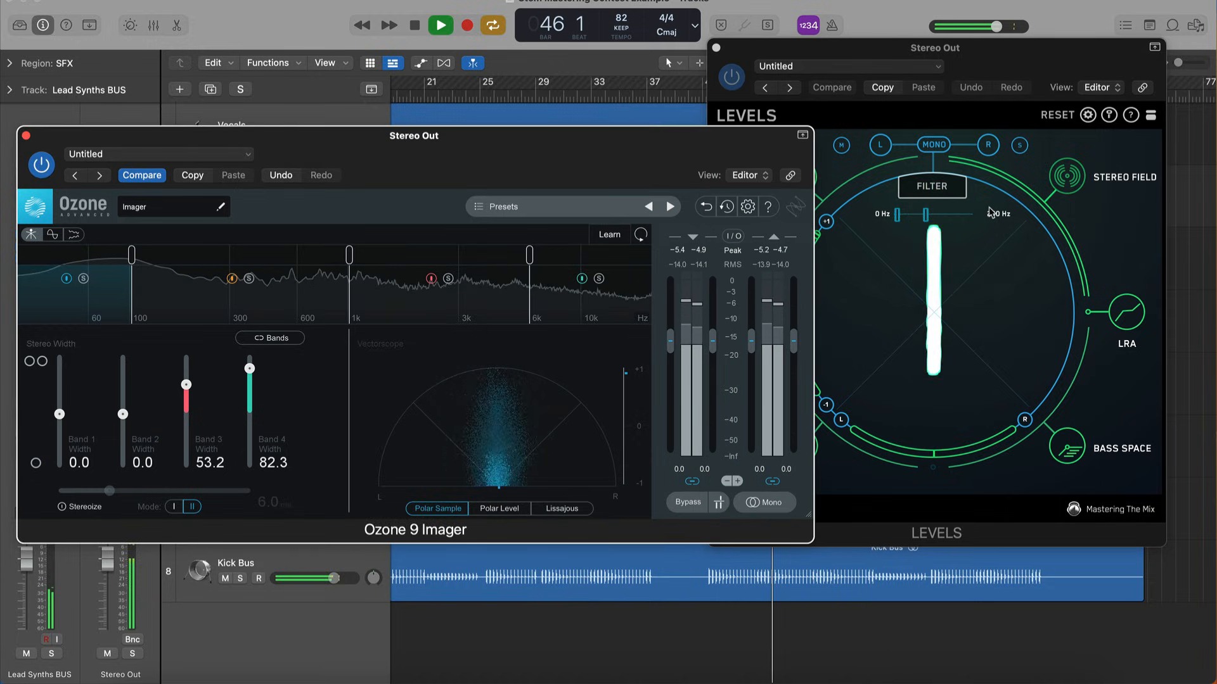
Turn off the low-frequency filter on the LEVELS stereo field meter and stop playback
click(938, 195)
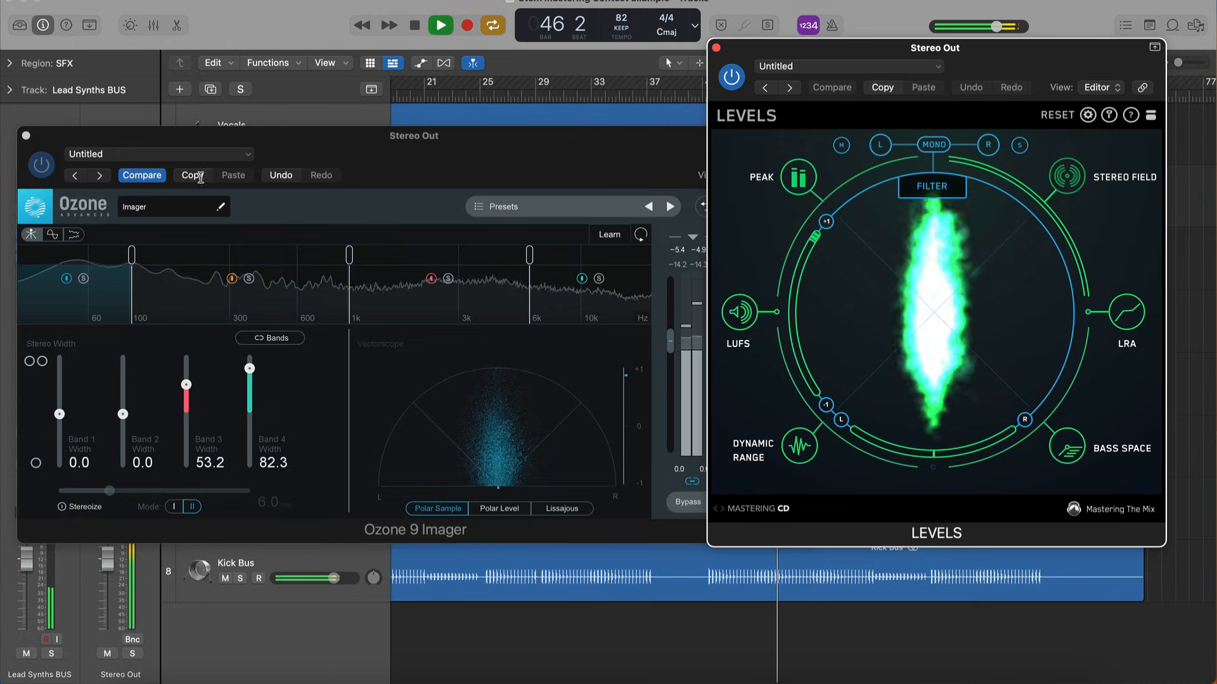
key(space)
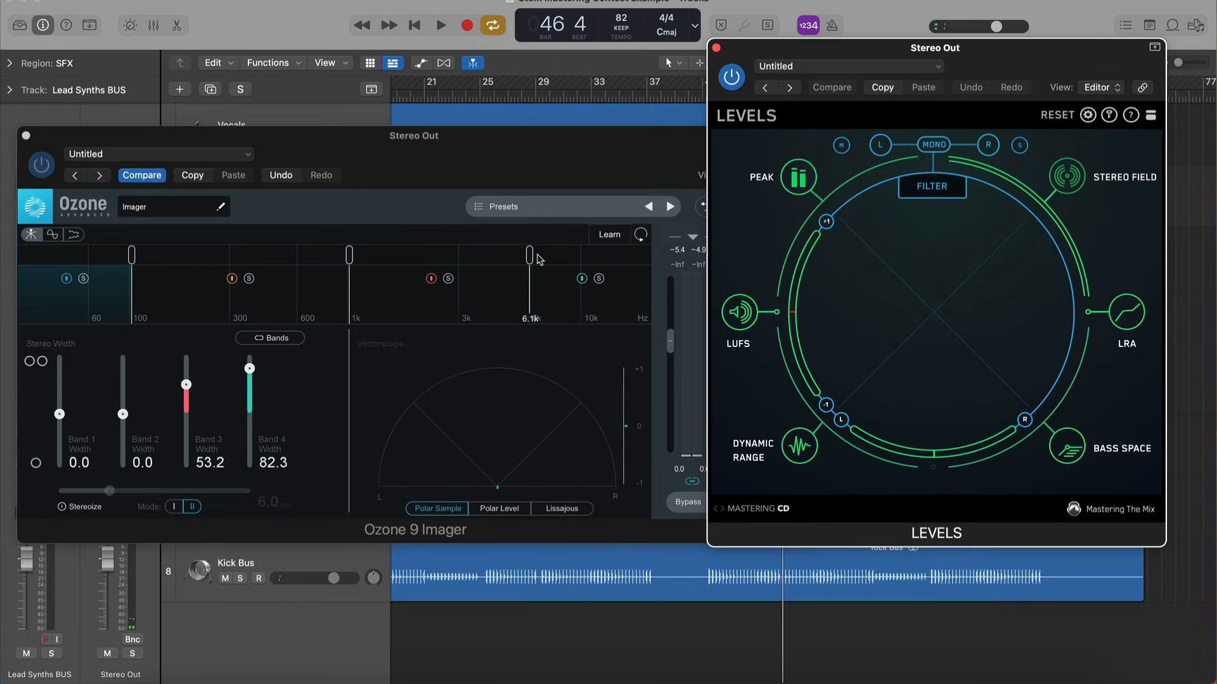
Briefly toggle the Imager's Stereoize option on and back off
click(522, 176)
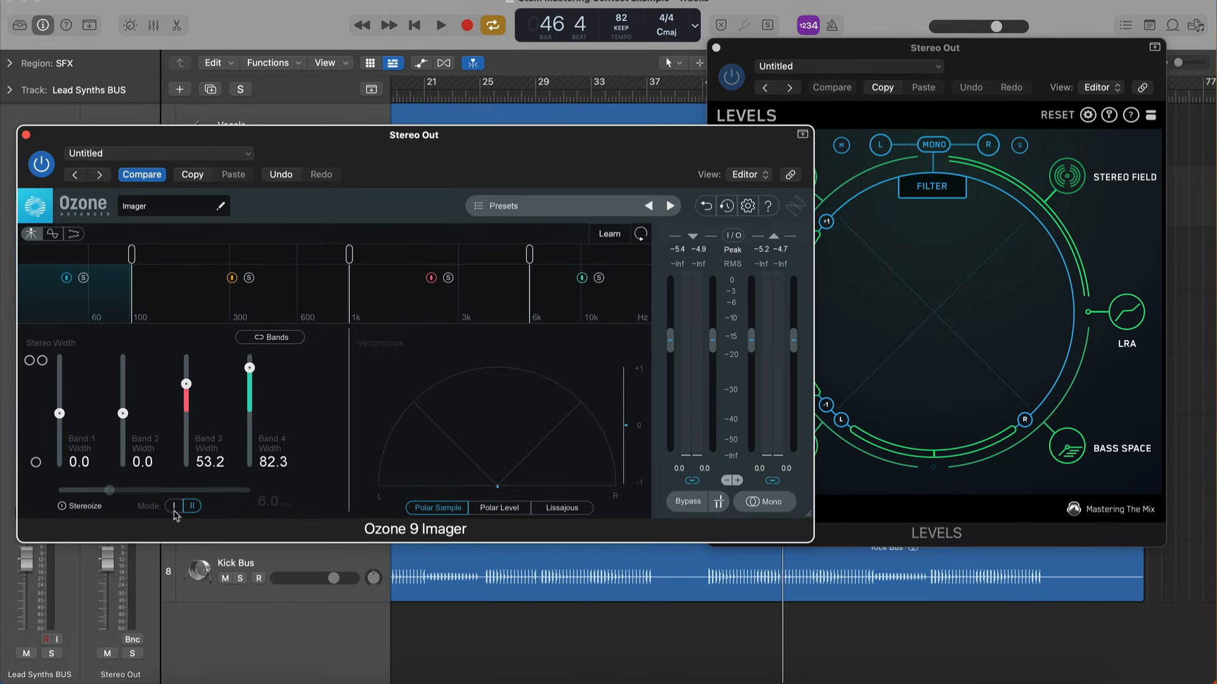
click(77, 509)
click(76, 509)
Play the mix, compare it with the Imager bypassed and active, and close the Imager window
key(space)
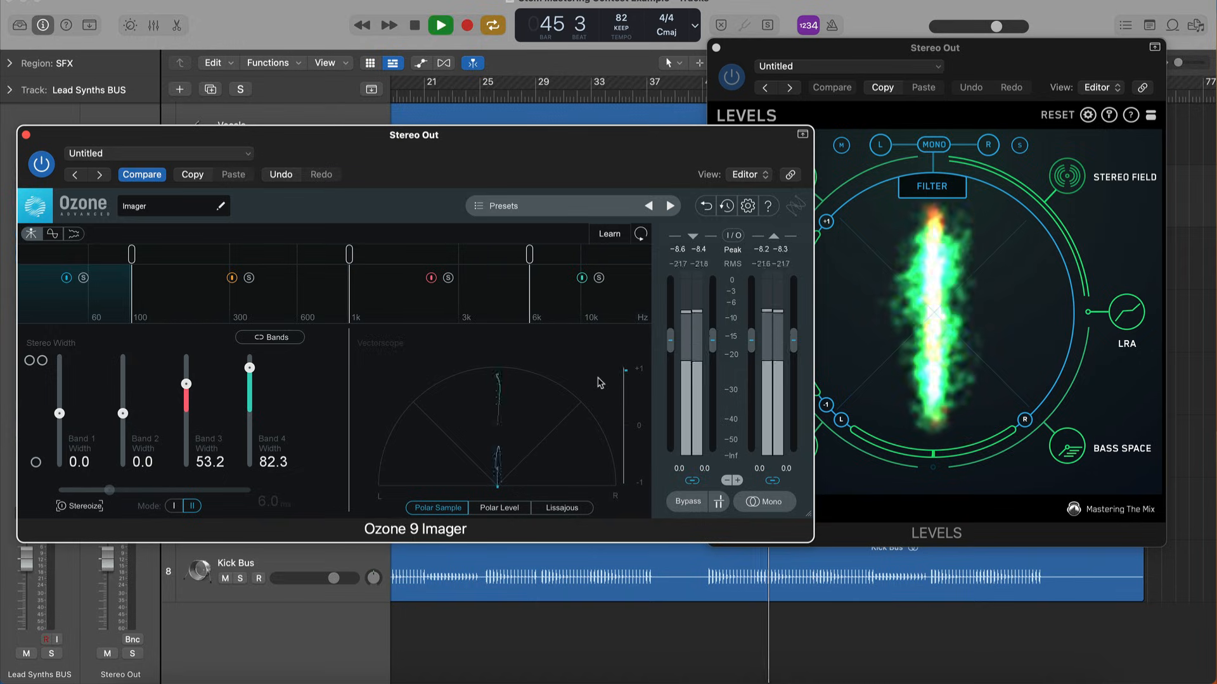
click(687, 501)
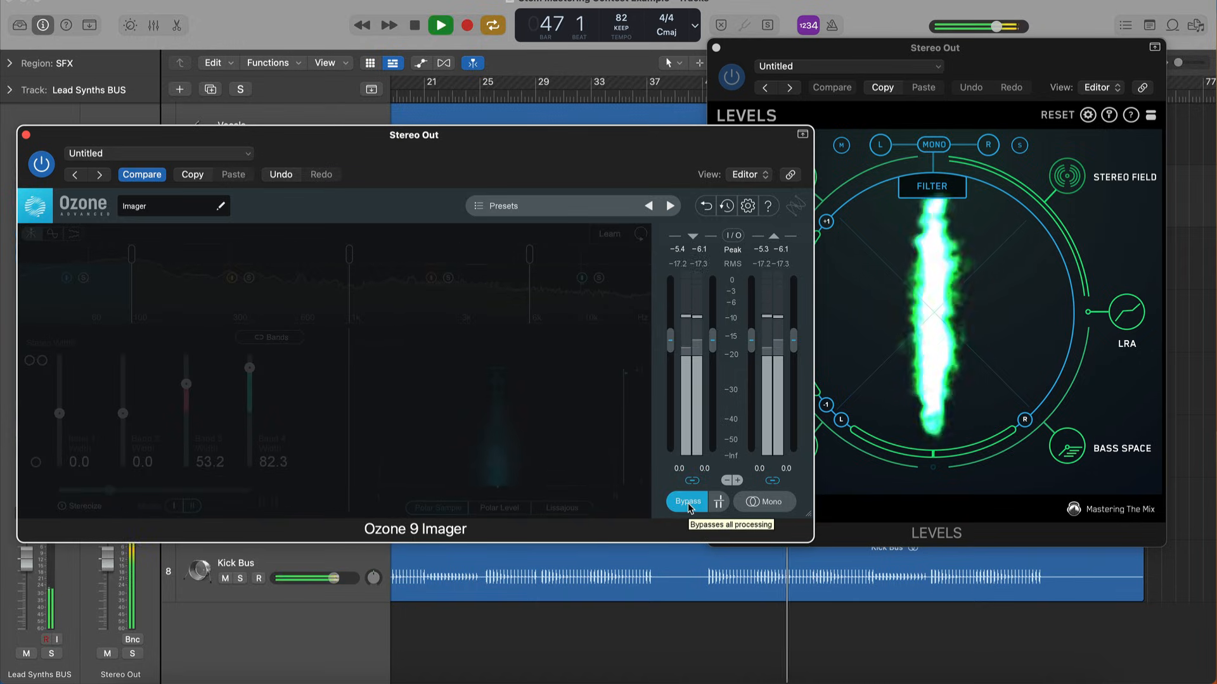
click(687, 503)
click(26, 134)
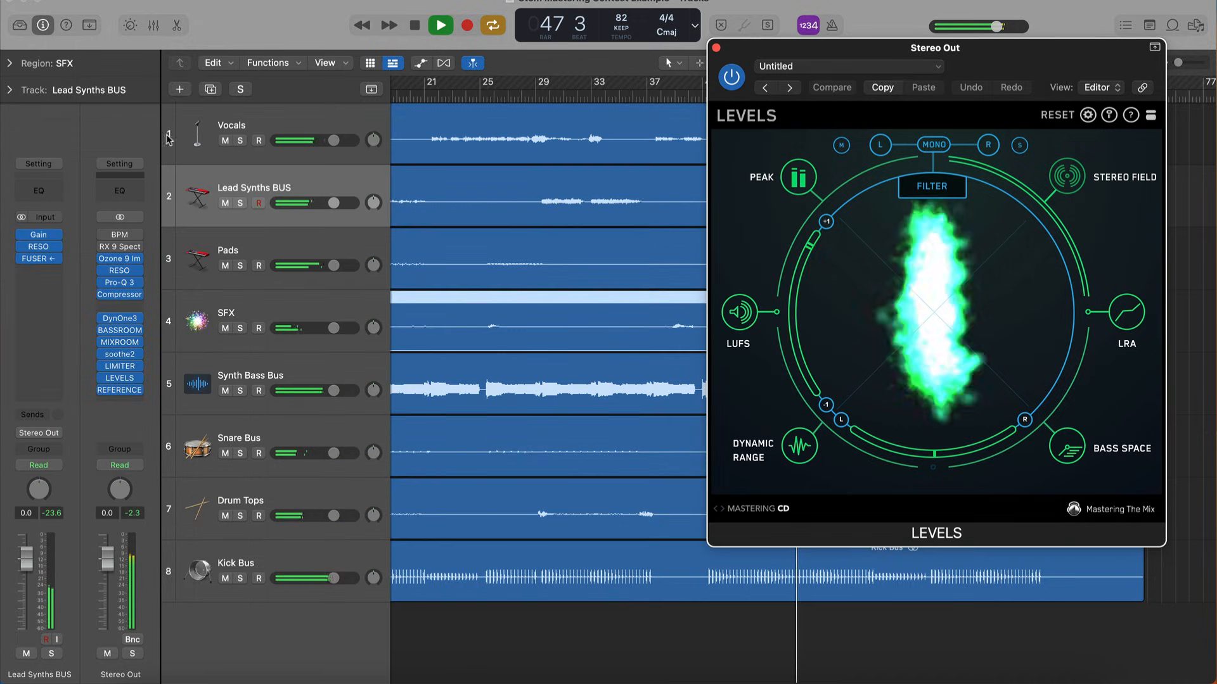
Stop playback, close the LEVELS window and open the RESO plug-in on the Stereo Out channel
key(space)
click(716, 47)
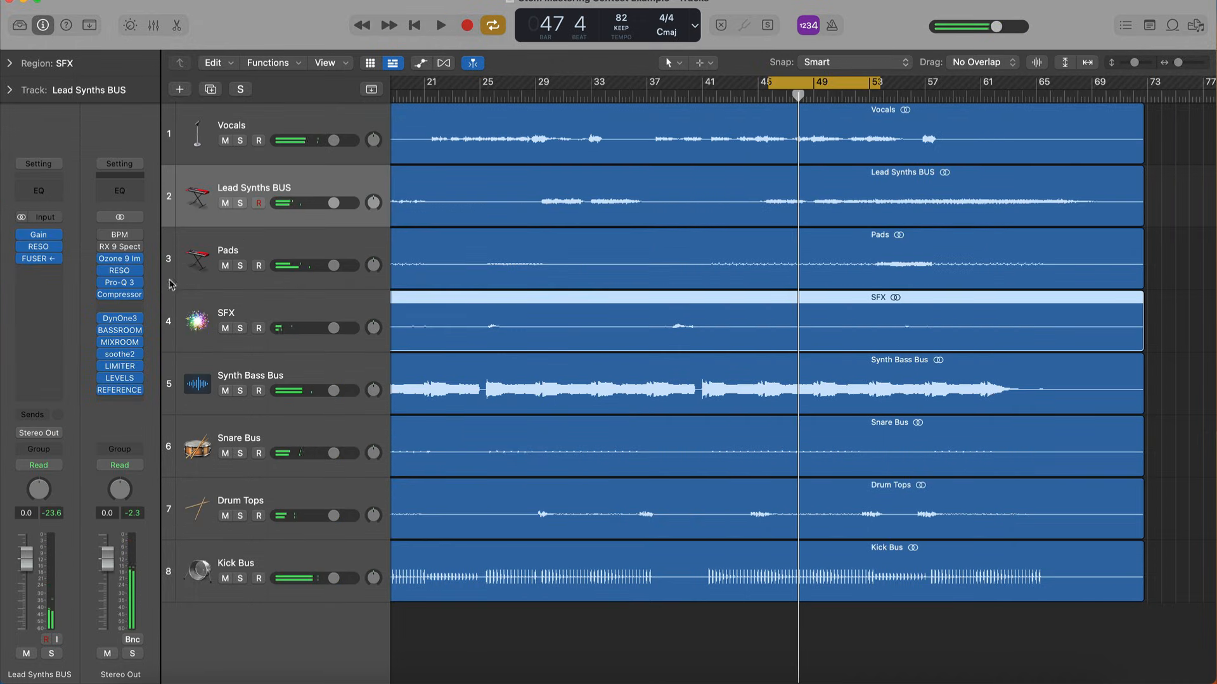
click(120, 273)
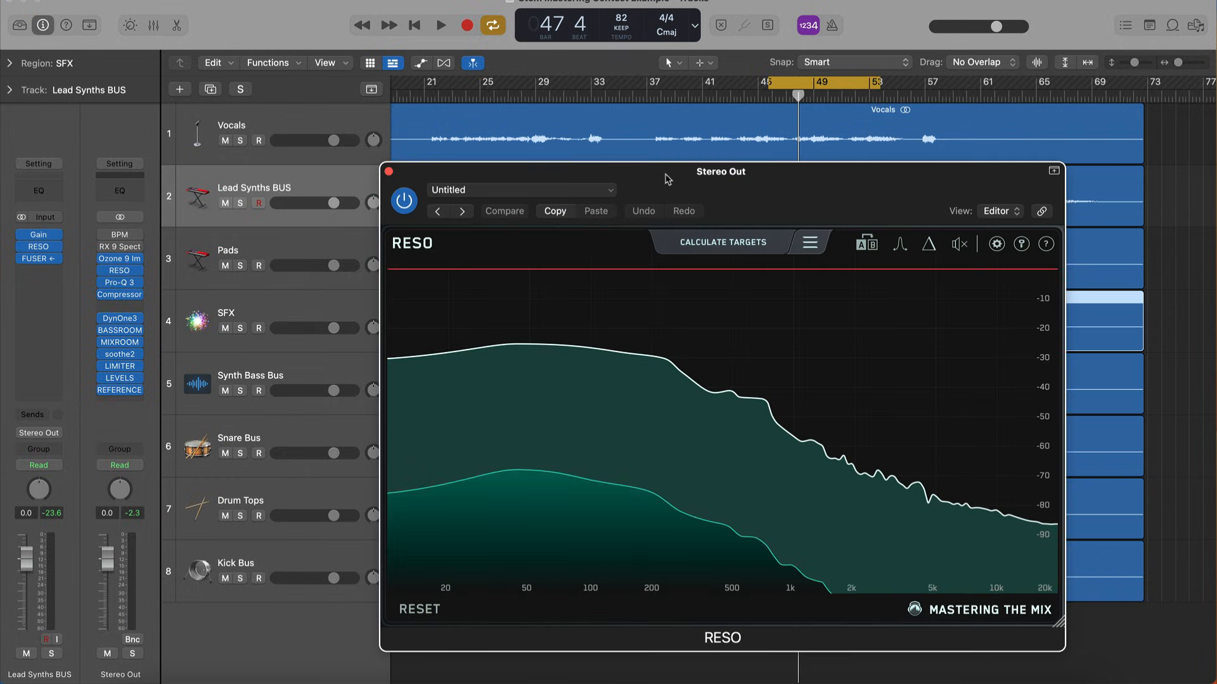
Open REFERENCE on the Stereo Out, play the mix while alternating between original and reference, and close REFERENCE after stopping
click(119, 390)
drag(774, 193, 957, 10)
key(space)
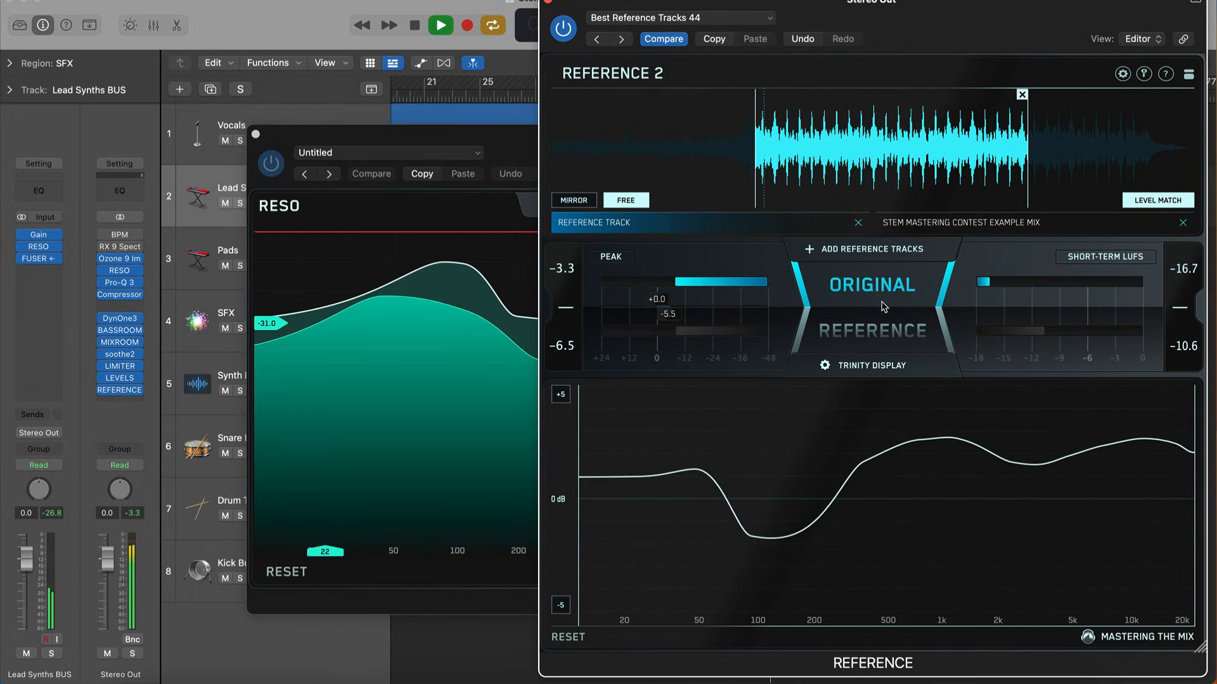
click(886, 307)
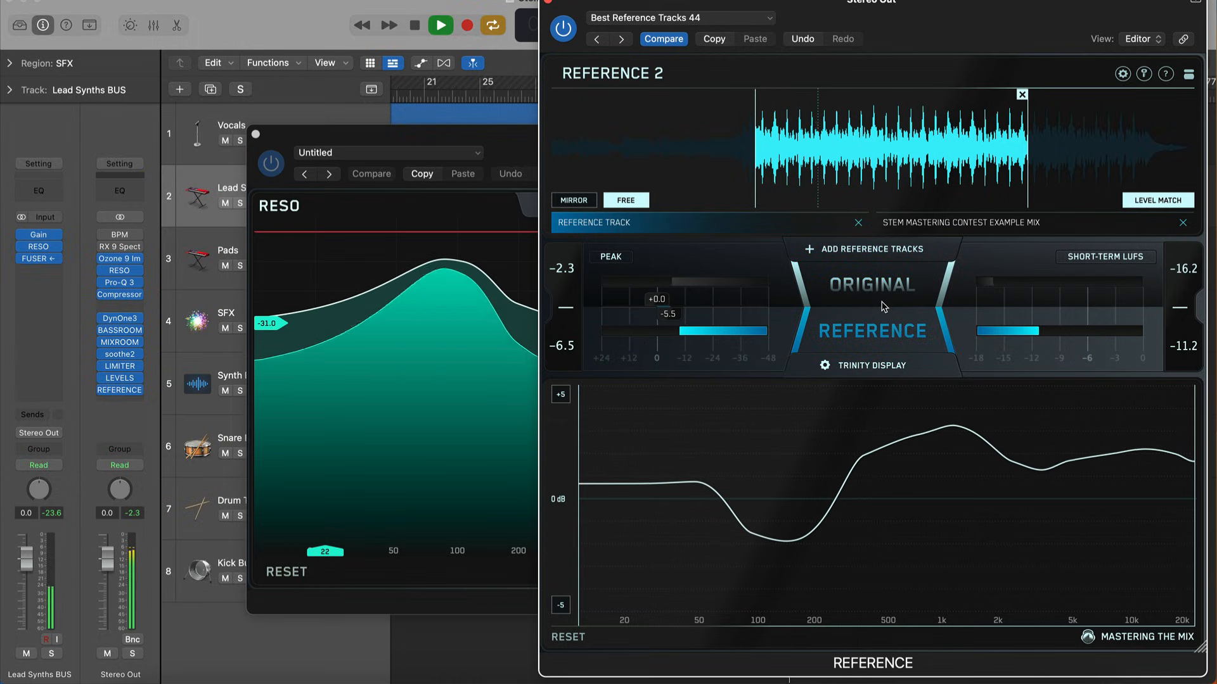
click(884, 307)
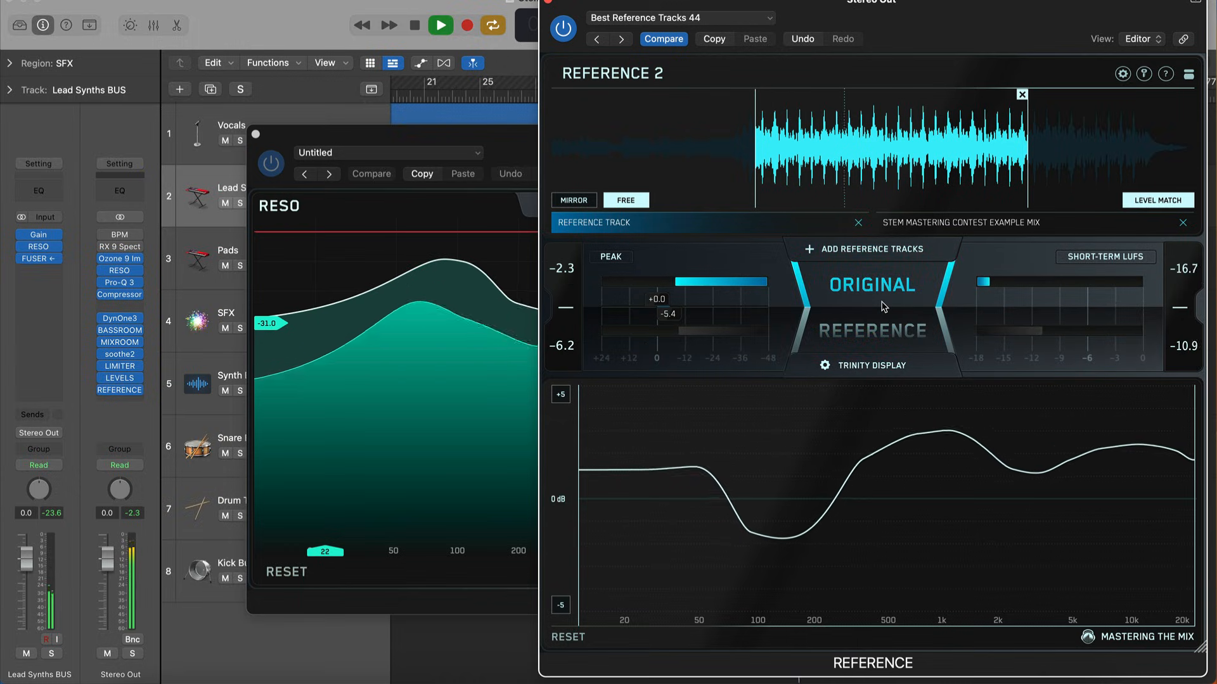
click(884, 307)
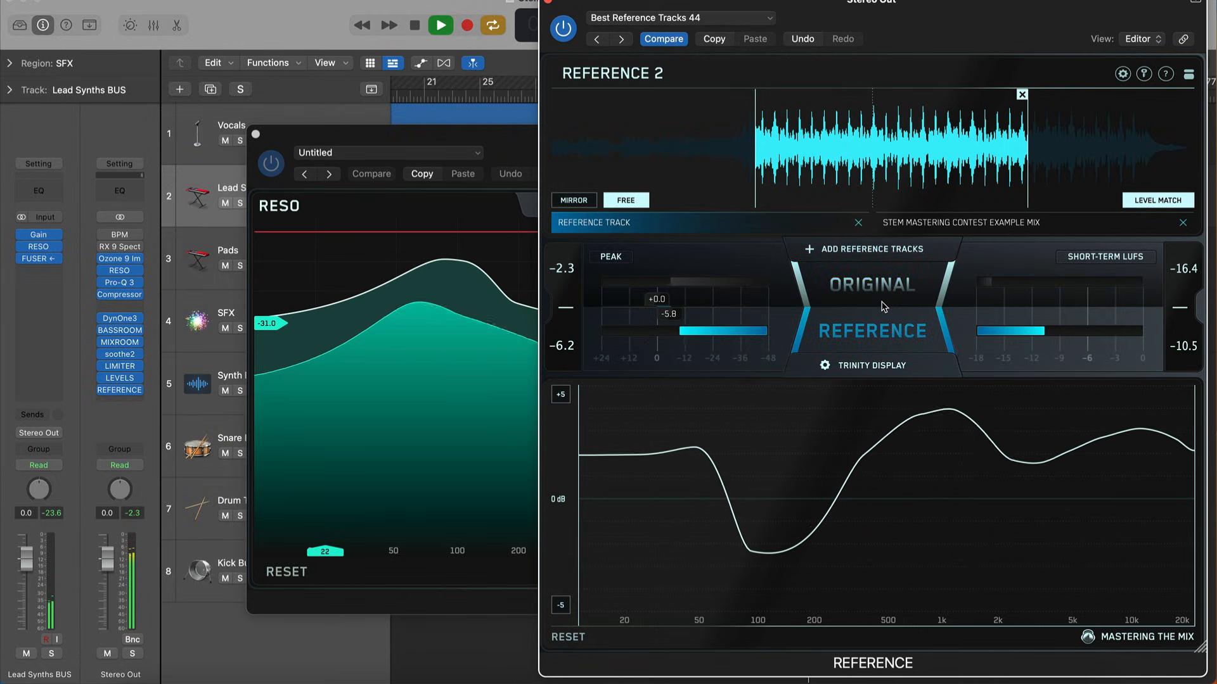
click(884, 306)
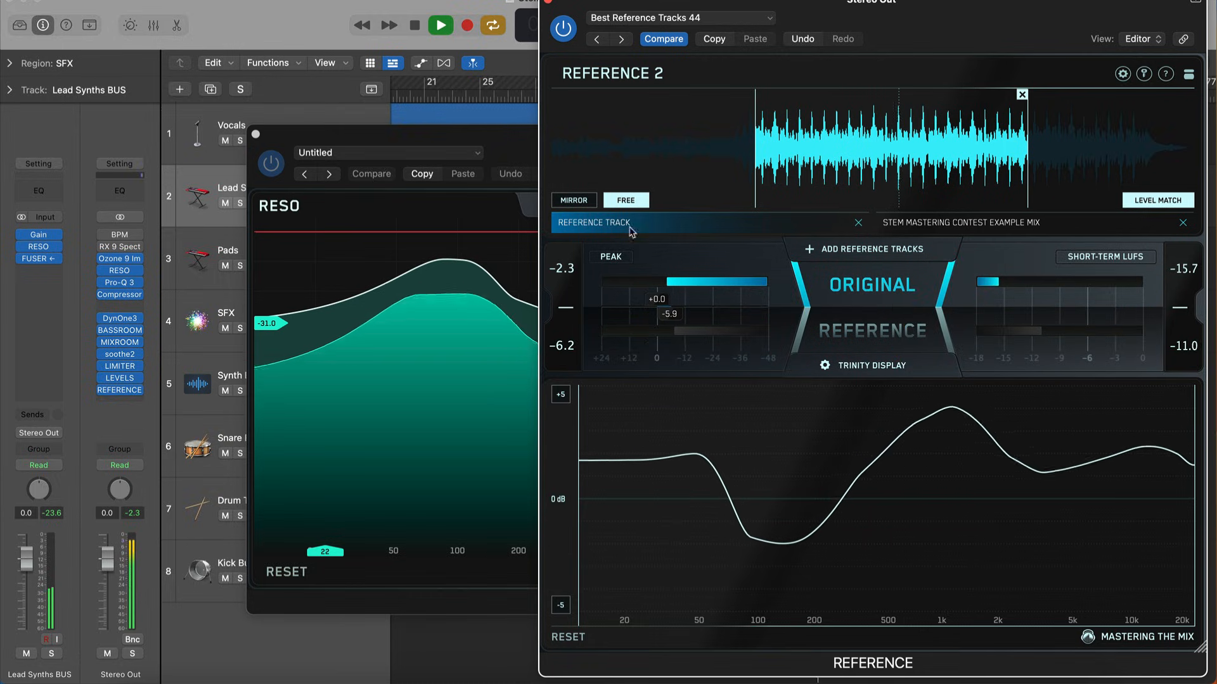
click(518, 142)
key(space)
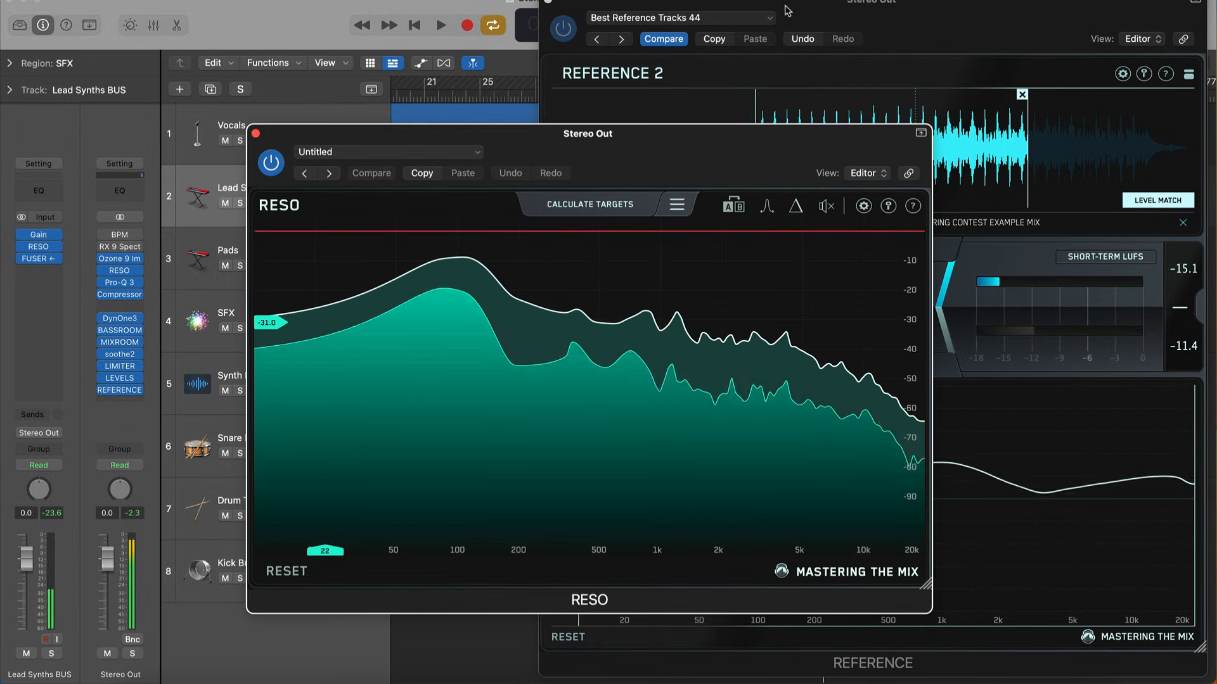
click(549, 2)
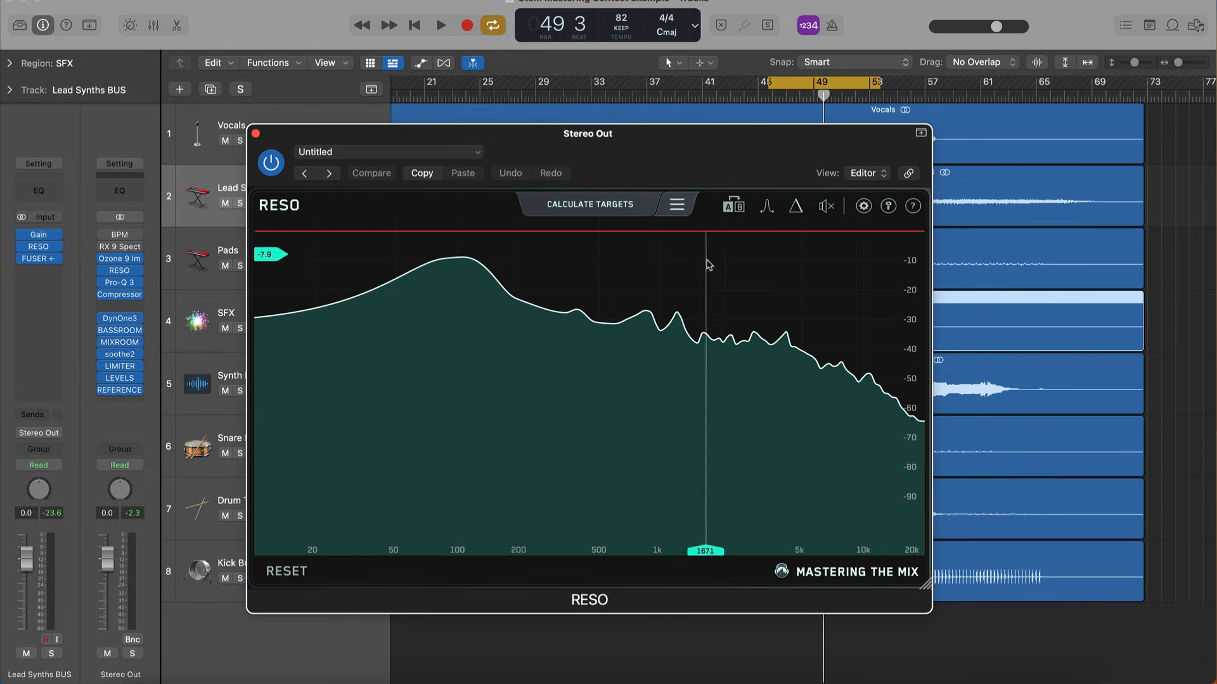
Play the mix and add five RESO nodes on the resonant peaks between about 1.2 kHz and 10 kHz
key(space)
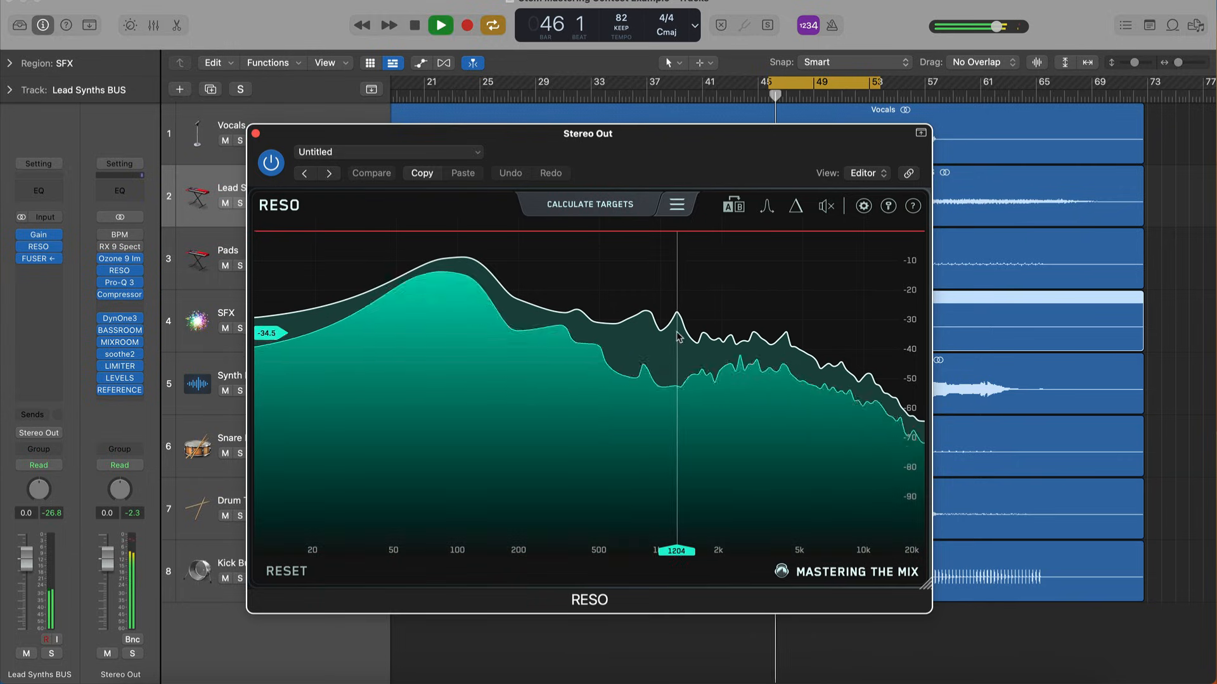
mouse_move(677, 354)
mouse_down()
mouse_move(749, 412)
mouse_move(785, 402)
mouse_move(753, 379)
mouse_move(784, 397)
mouse_move(676, 389)
mouse_move(823, 399)
mouse_move(870, 418)
mouse_up()
Audition RESO's delta signal and toggle its speaker option during playback, close the plug-in and stop the mix
click(795, 209)
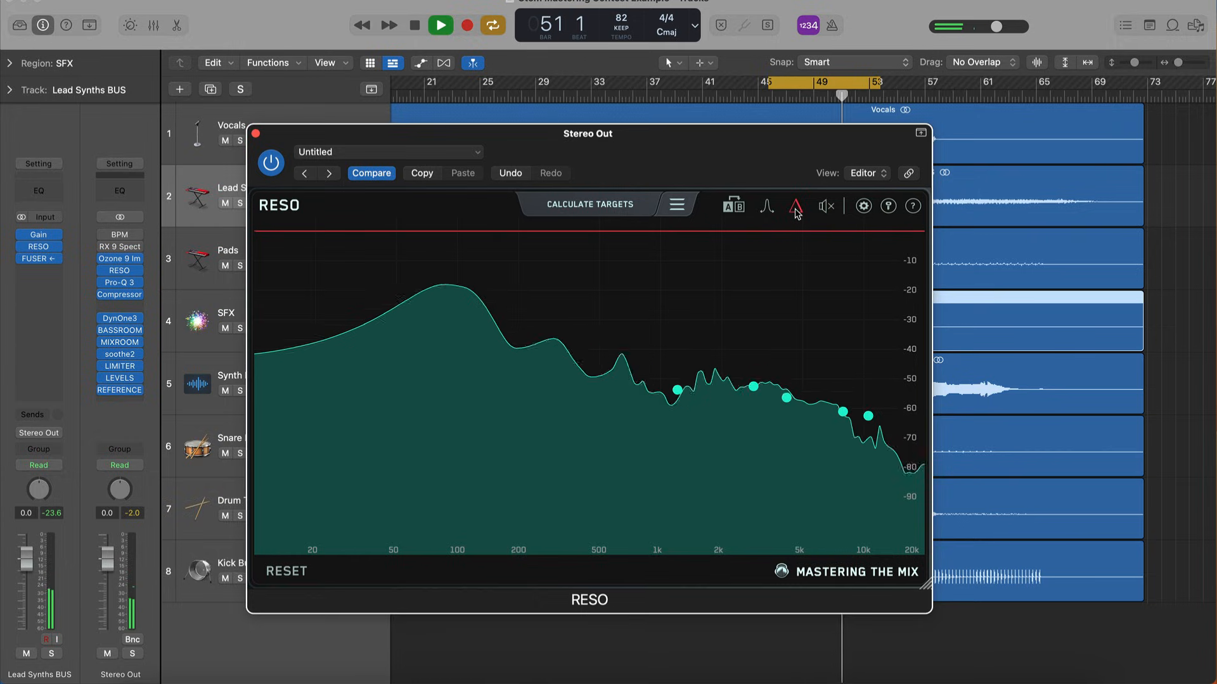
click(799, 209)
click(829, 208)
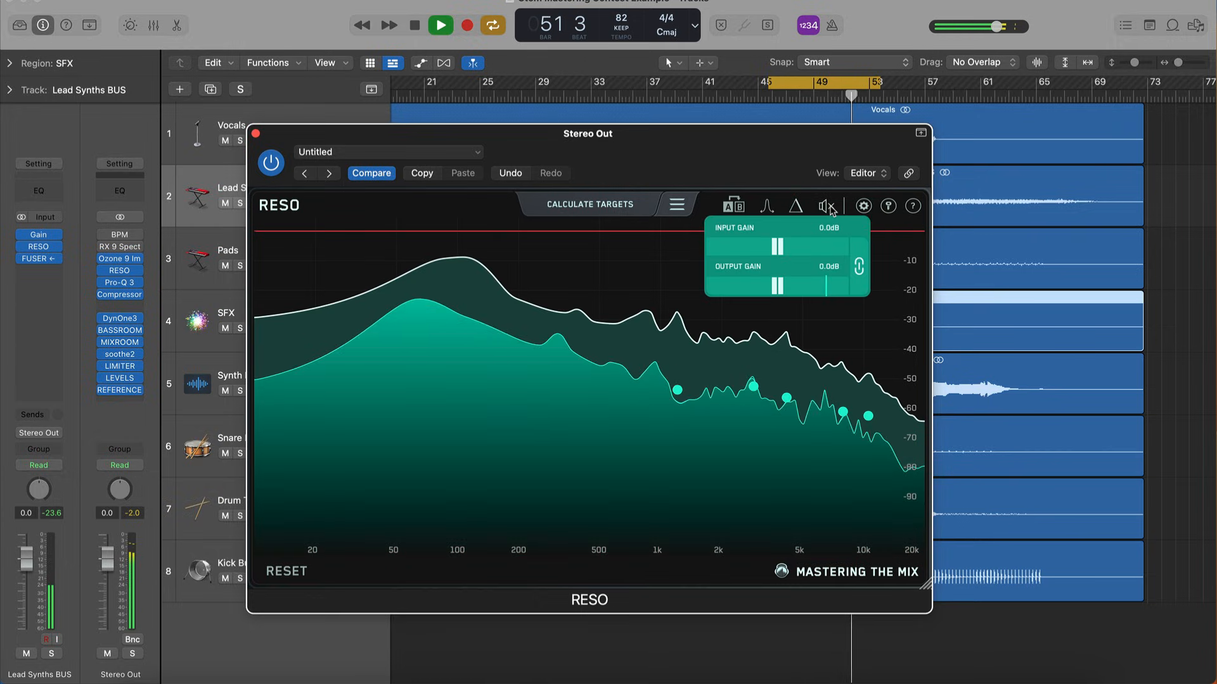
click(827, 206)
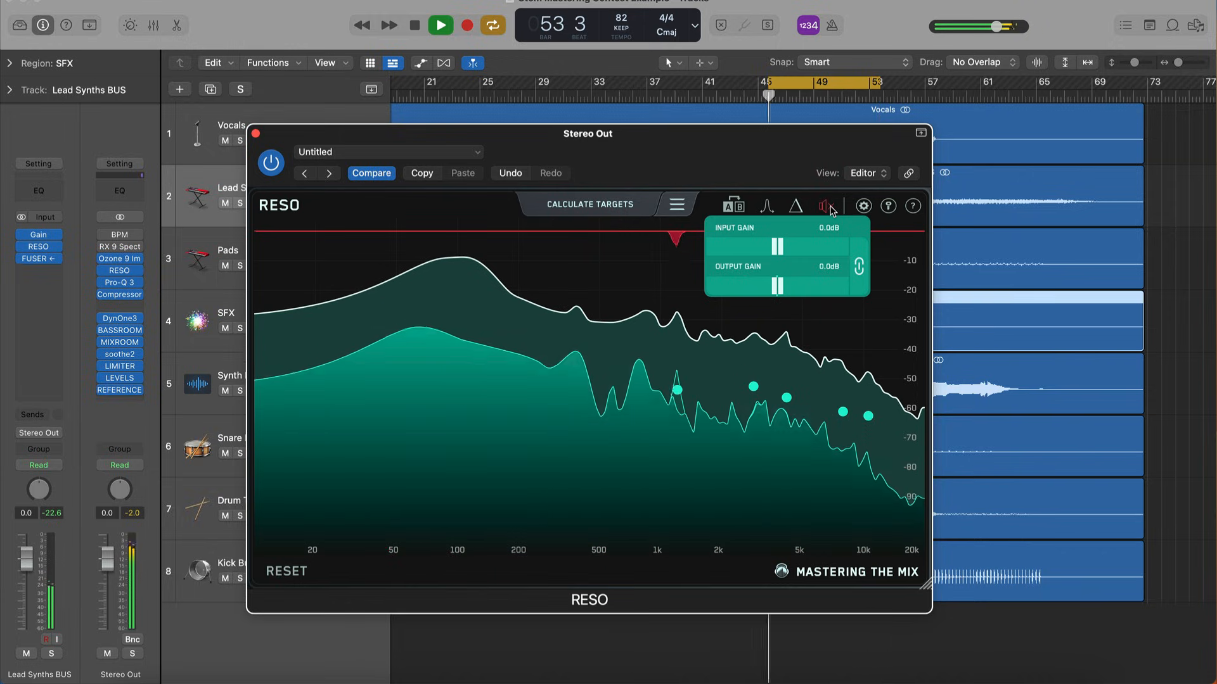
click(255, 133)
key(space)
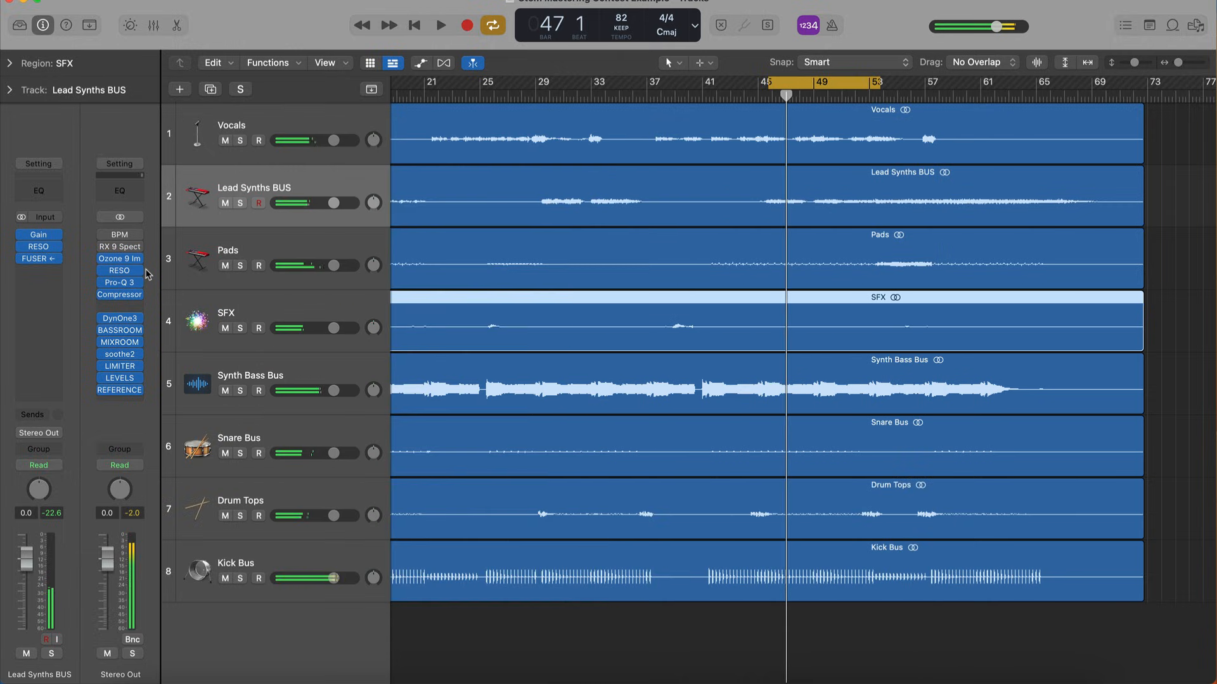
Open the Compressor on the Stereo Out and set its threshold to -9.0 dB while the mix plays
mouse_move(122, 295)
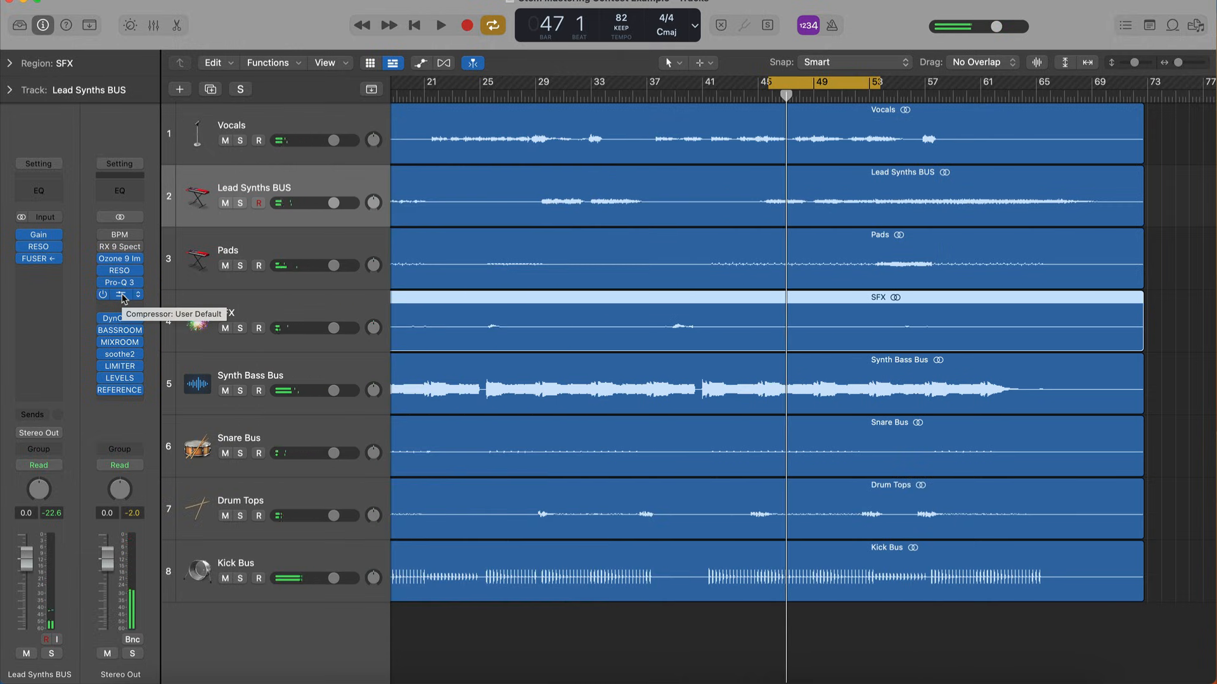
click(123, 296)
key(space)
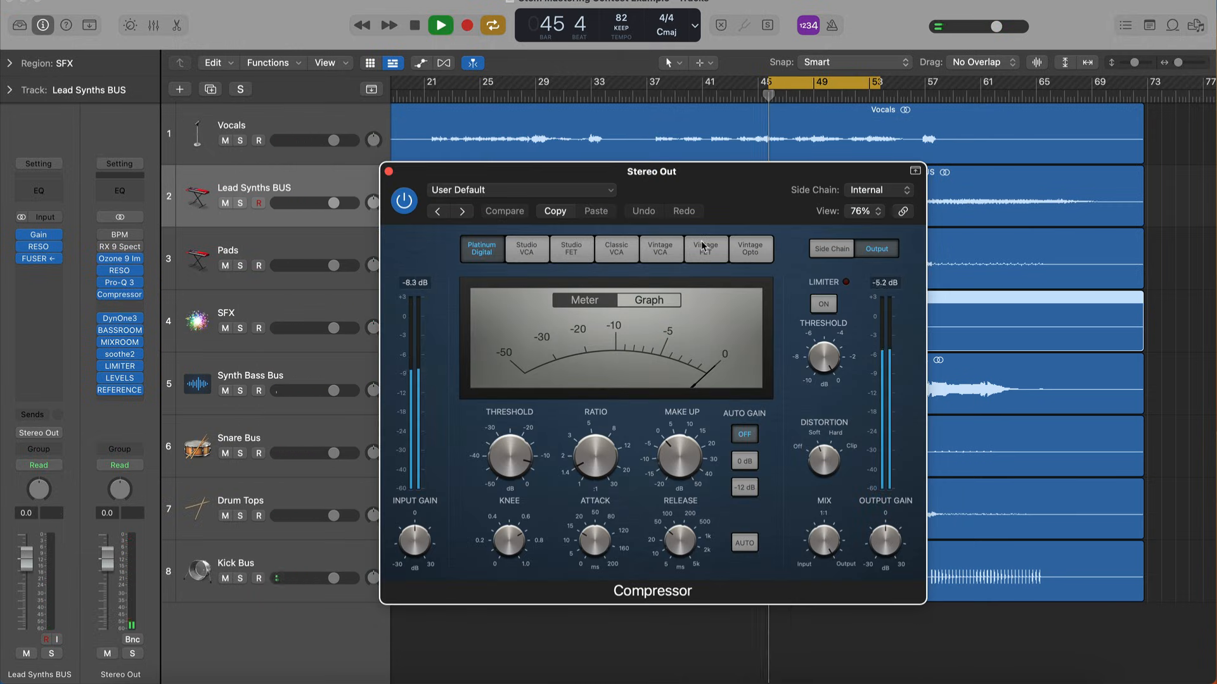
mouse_move(514, 457)
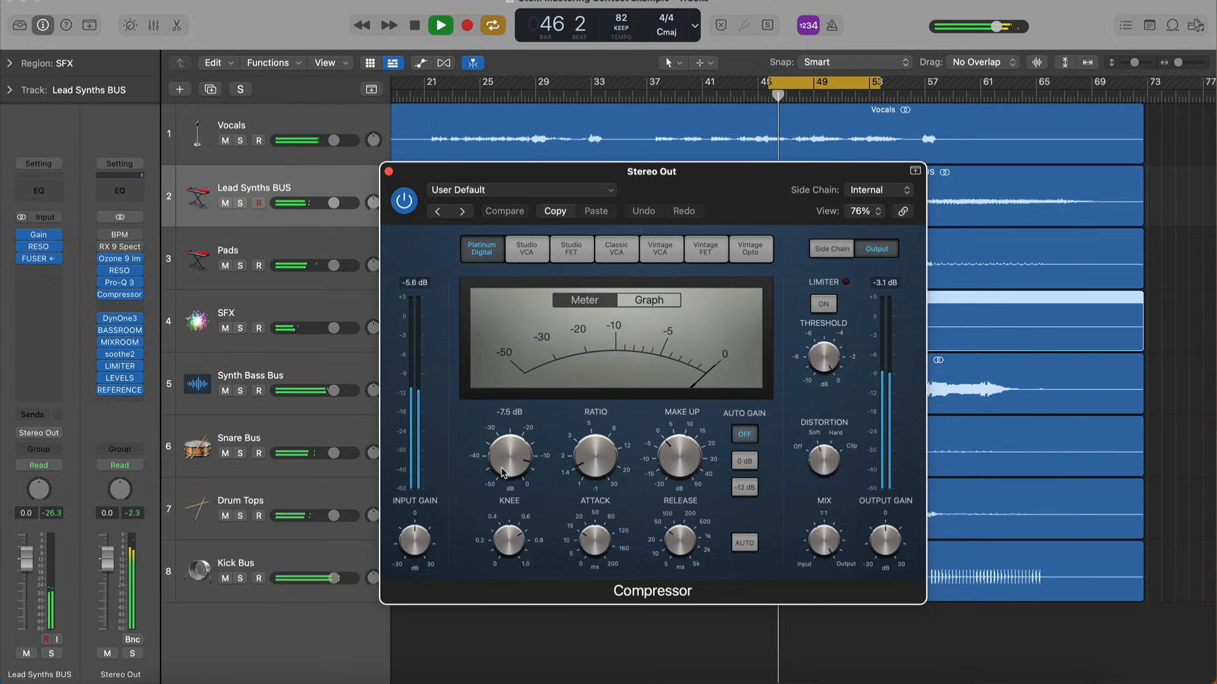
drag(514, 457, 514, 469)
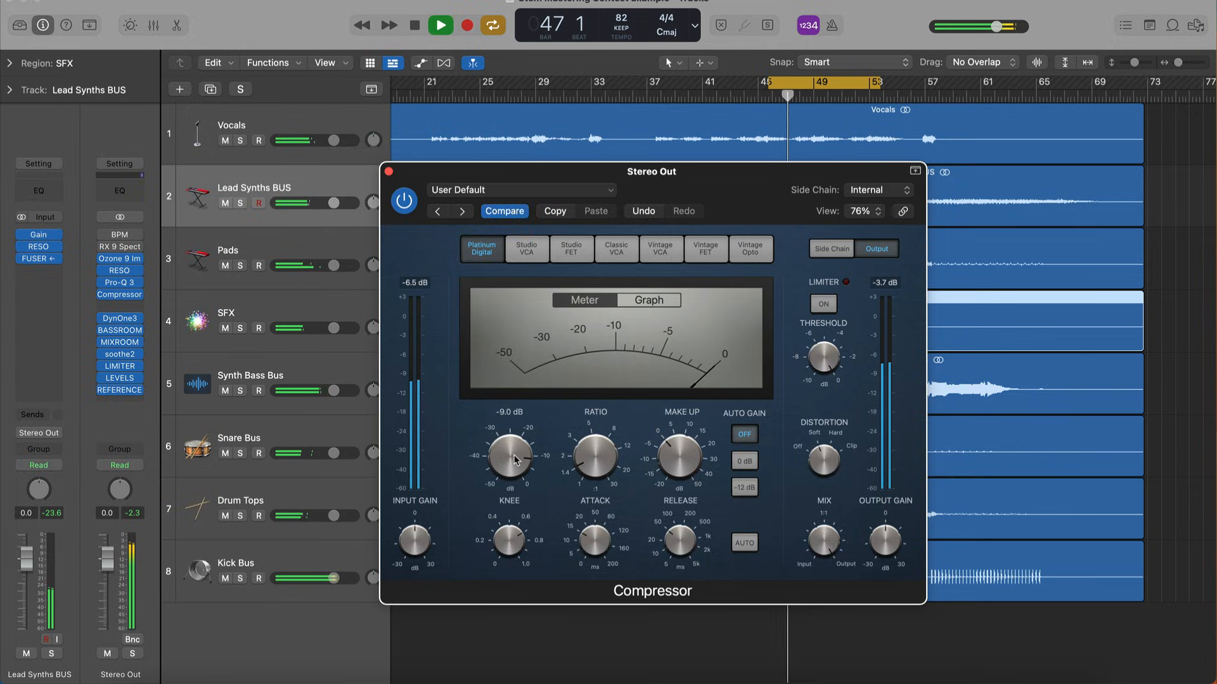
key(space)
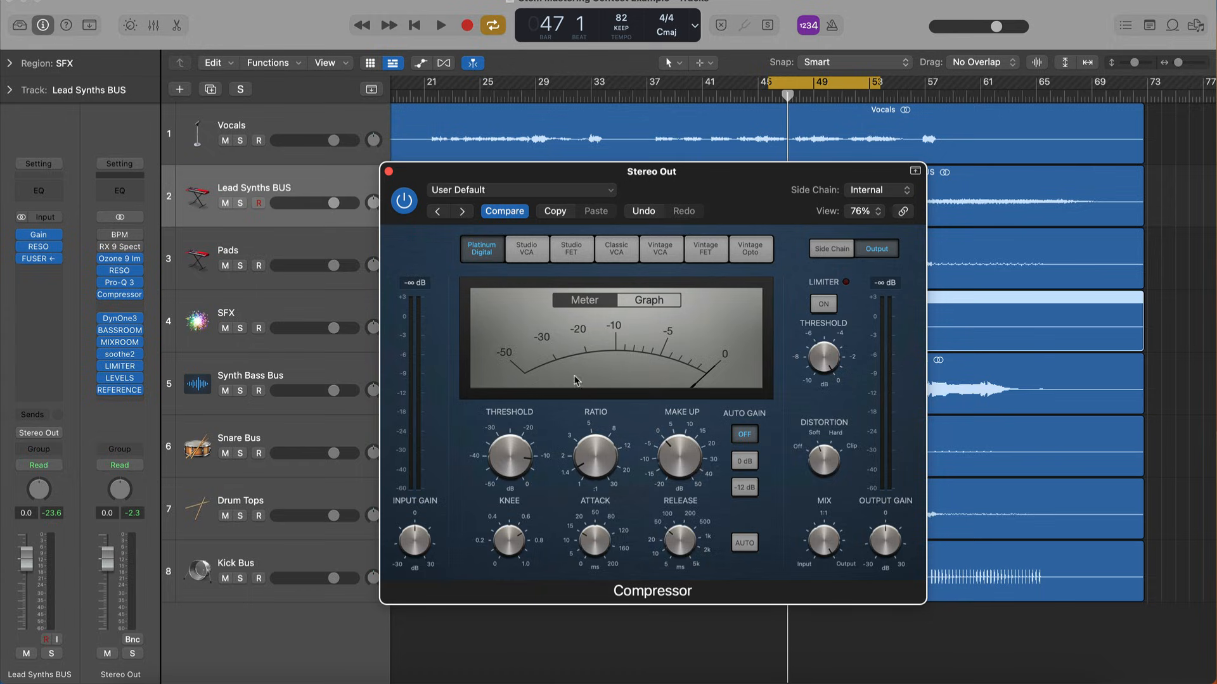
Play the mix again and lower the Compressor's threshold to -10.0 dB
mouse_move(511, 456)
key(space)
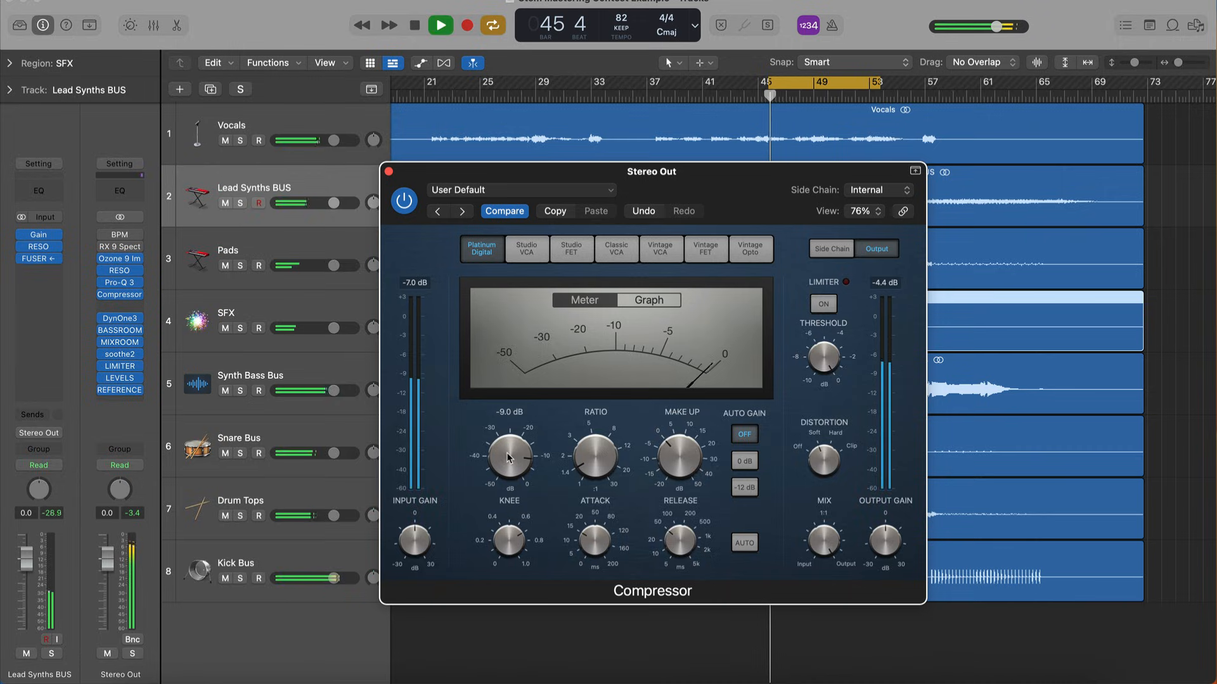
drag(508, 462, 510, 457)
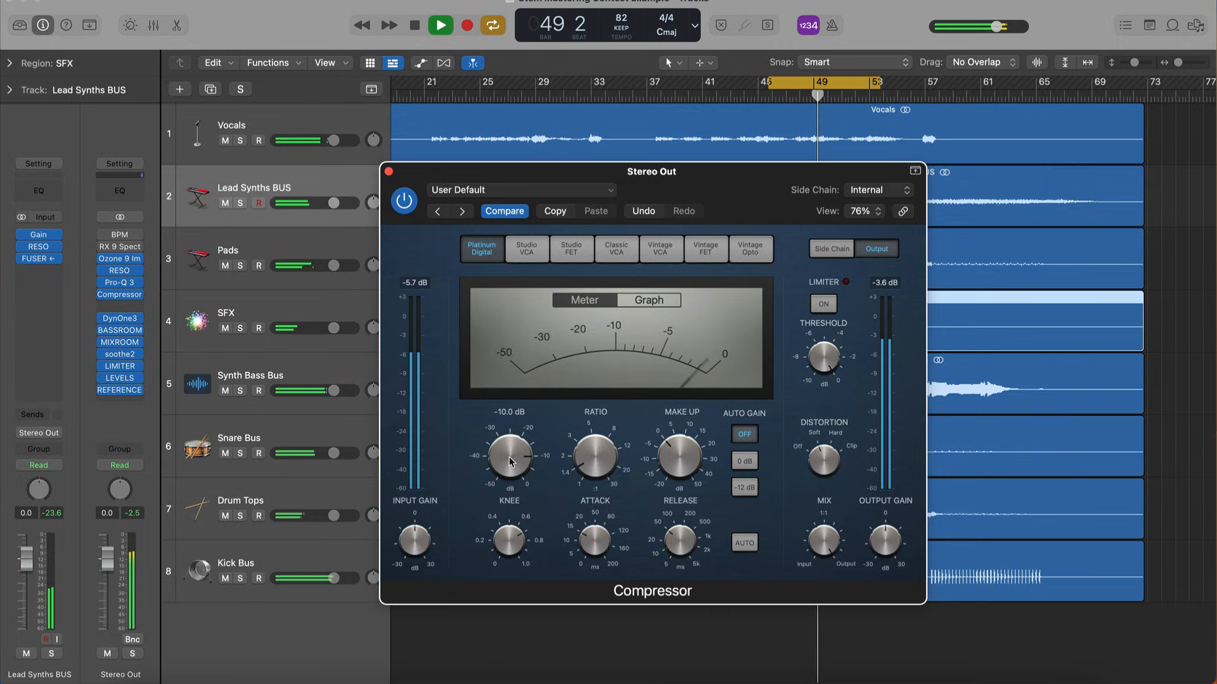
key(space)
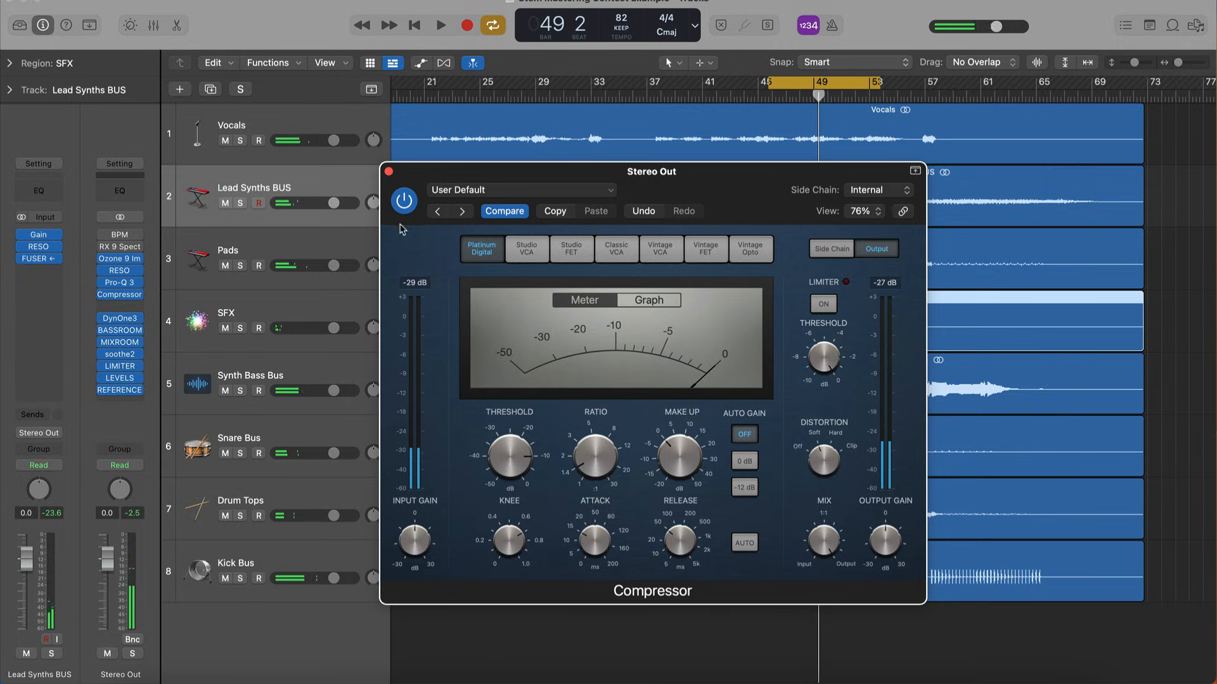
Play the mix, compare it with the Compressor bypassed and active, and close the Compressor window
key(space)
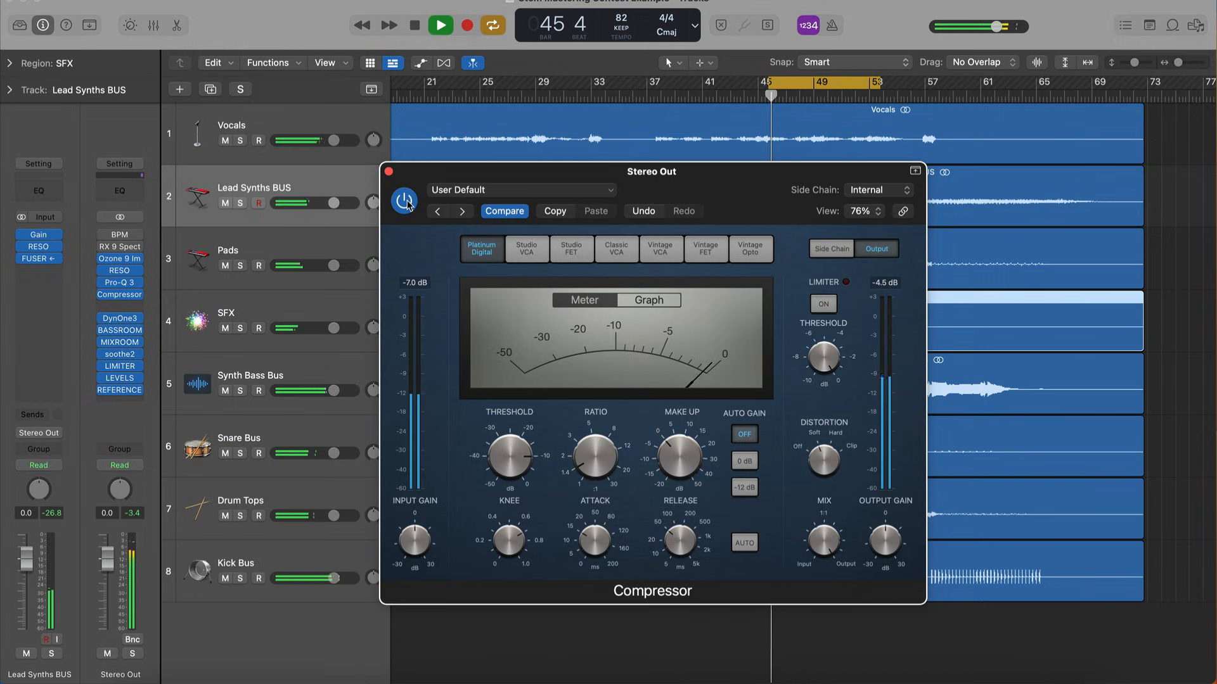
click(407, 203)
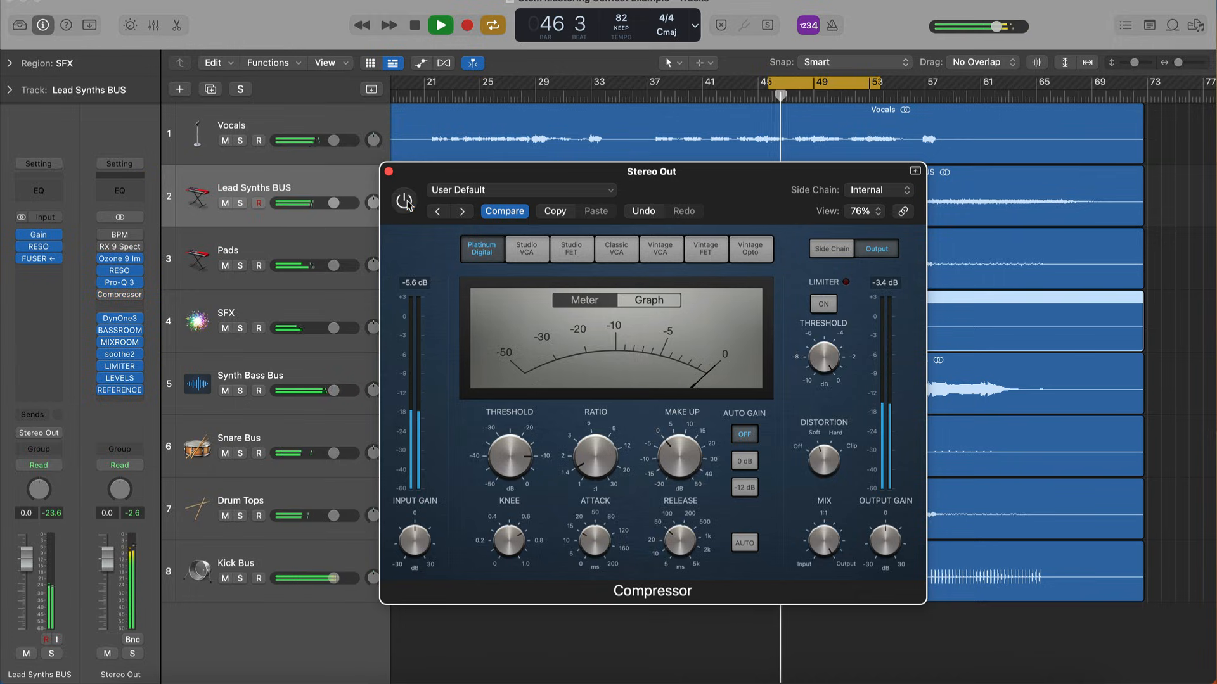
click(404, 201)
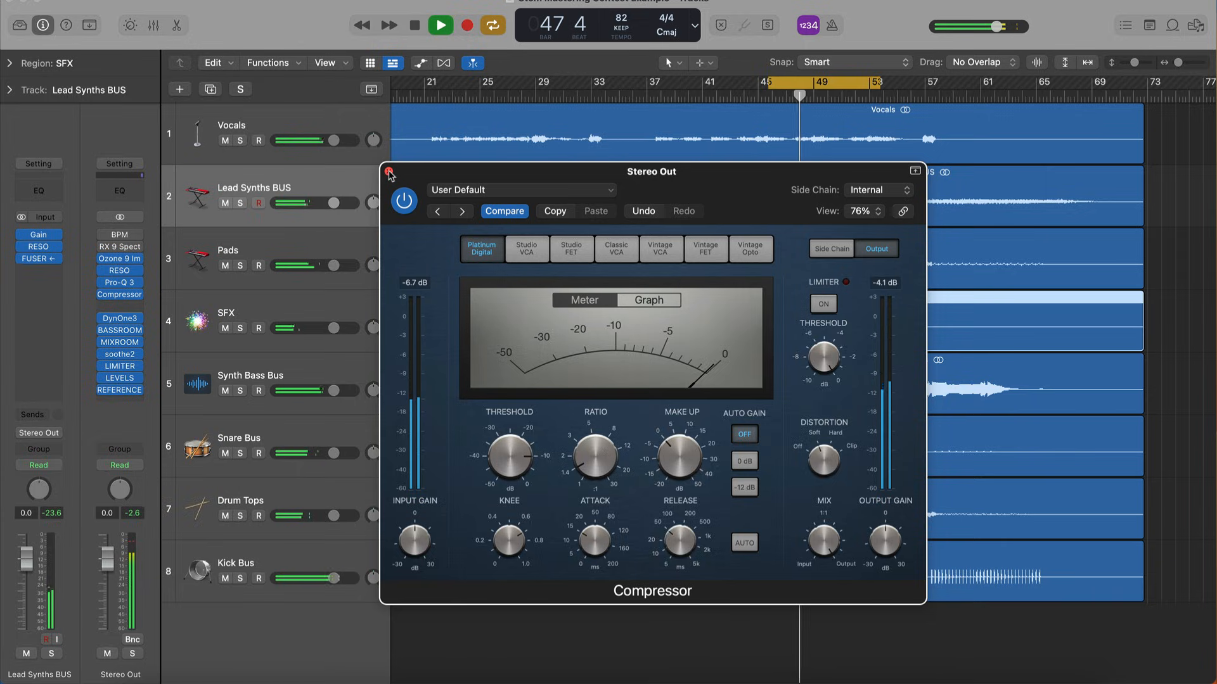
key(space)
click(389, 172)
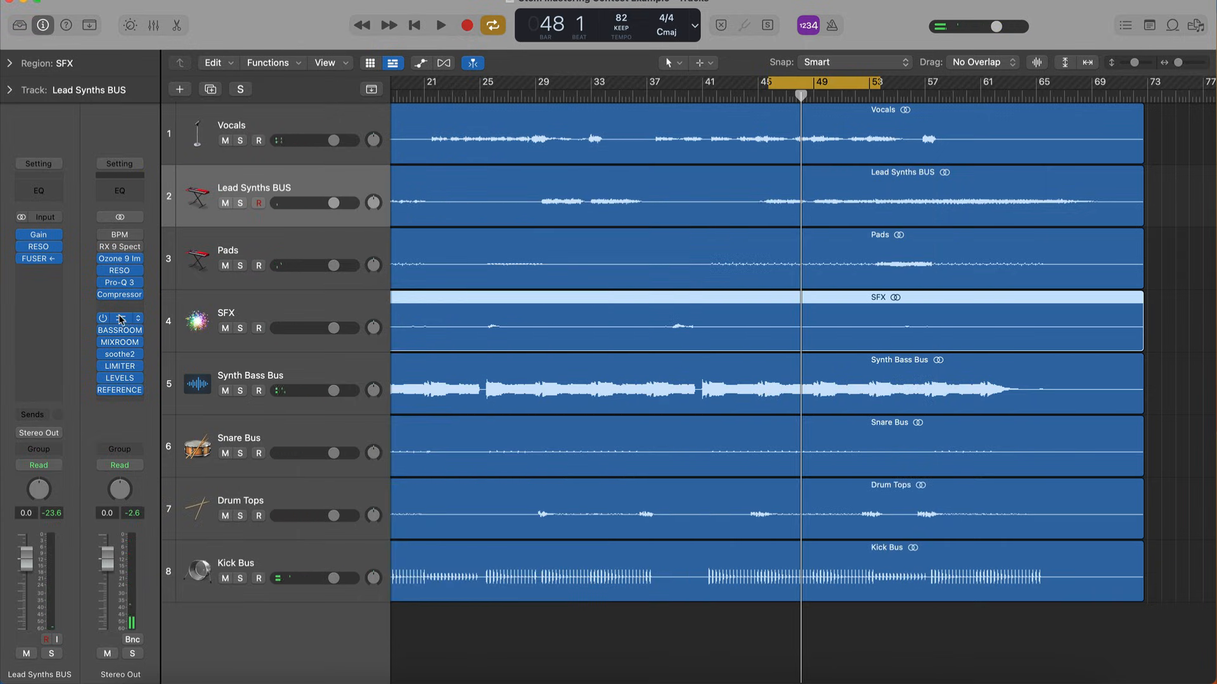
Open DynOne3 on the Stereo Out, review its five band levels and crossover settings, and close it
click(121, 320)
drag(575, 176, 536, 151)
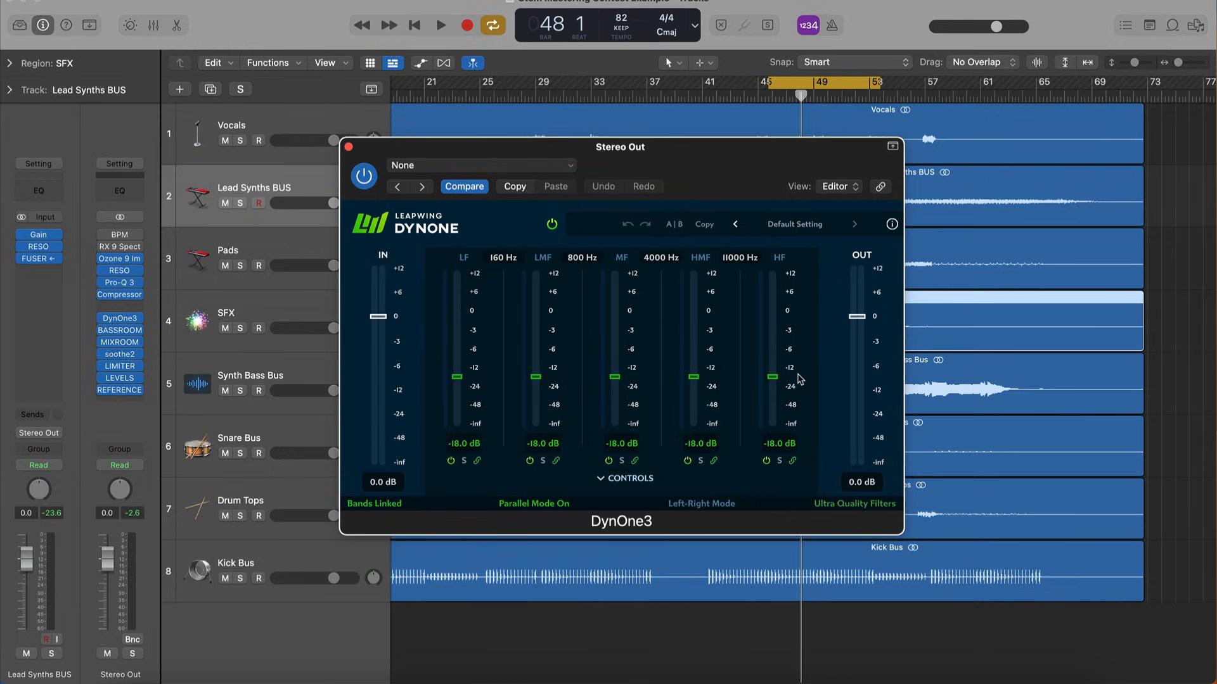
click(349, 147)
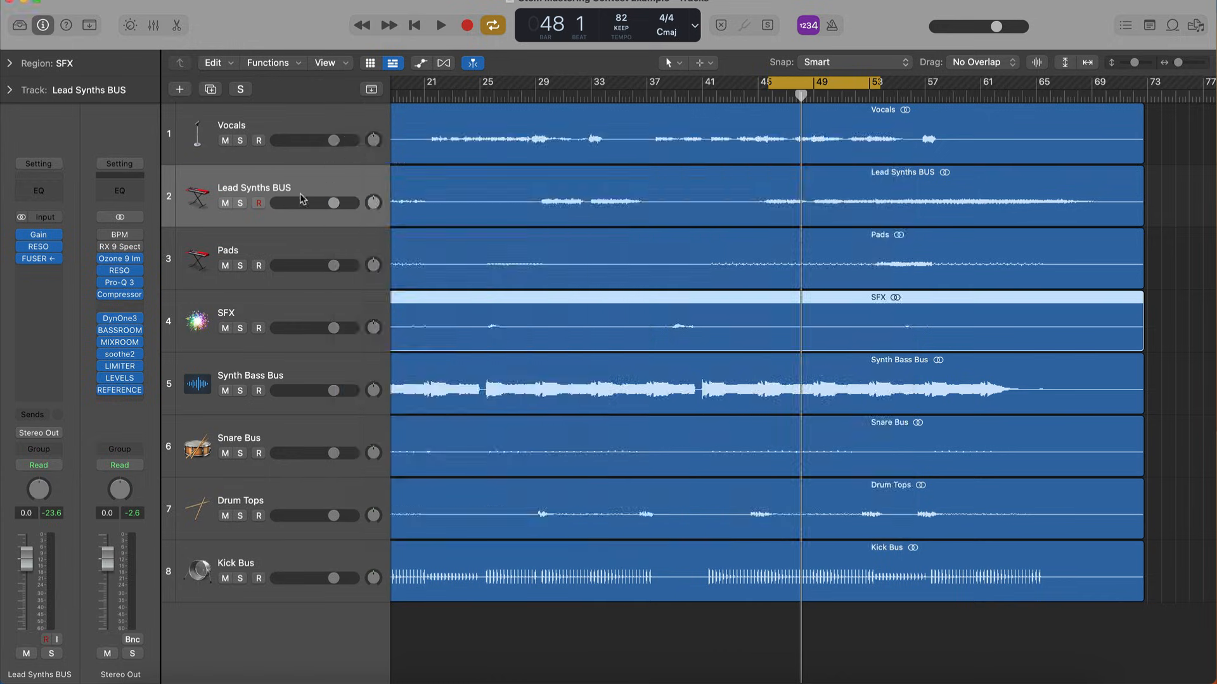
Open BASSROOM on the Stereo Out and locate Reference Track.wav in Finder's Dropbox folder, collapsing the September 2023 stems folder
click(120, 333)
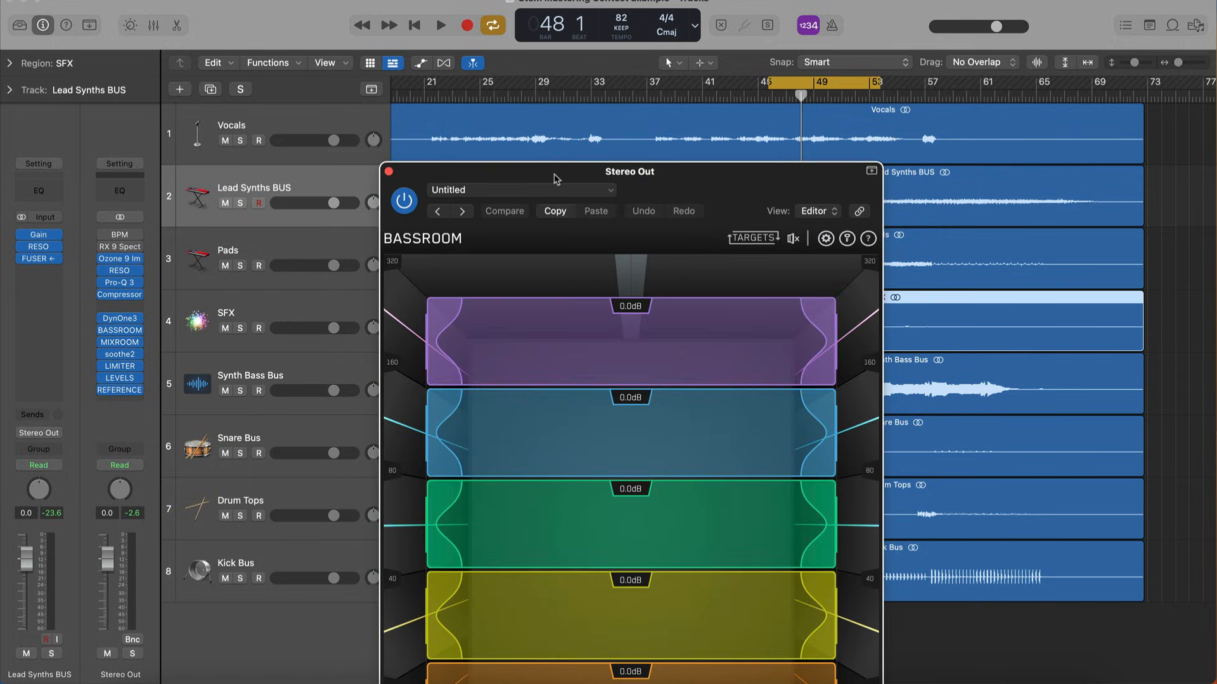
drag(555, 179, 404, 6)
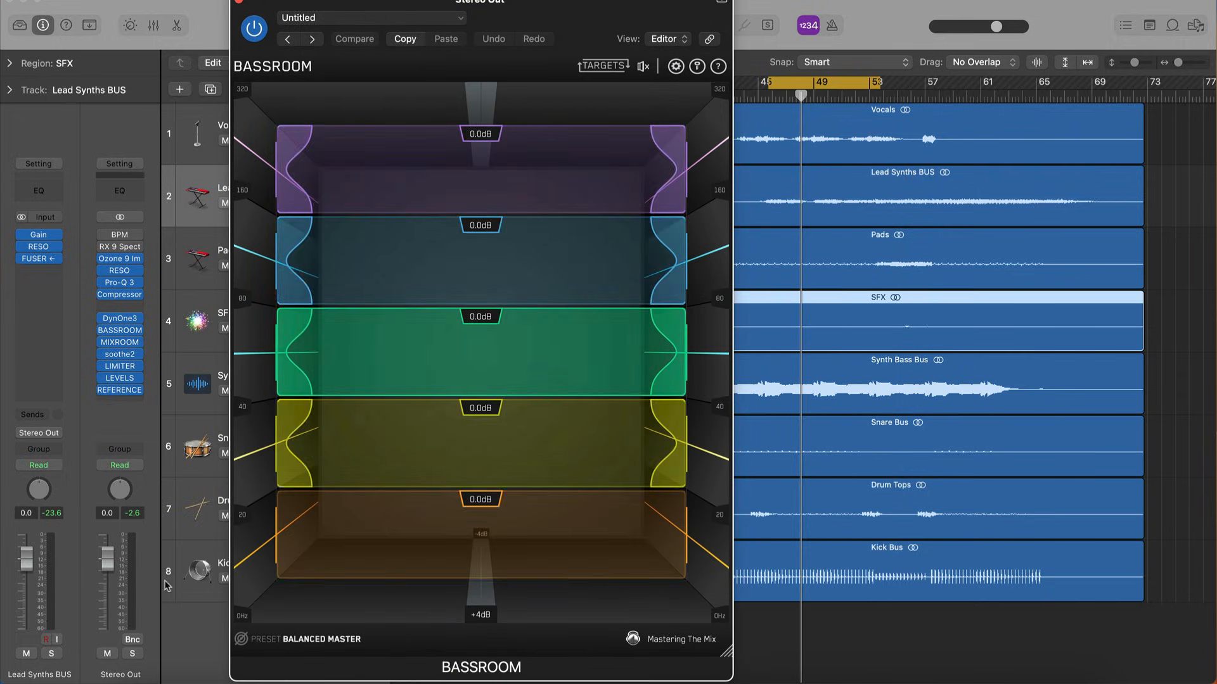
click(140, 681)
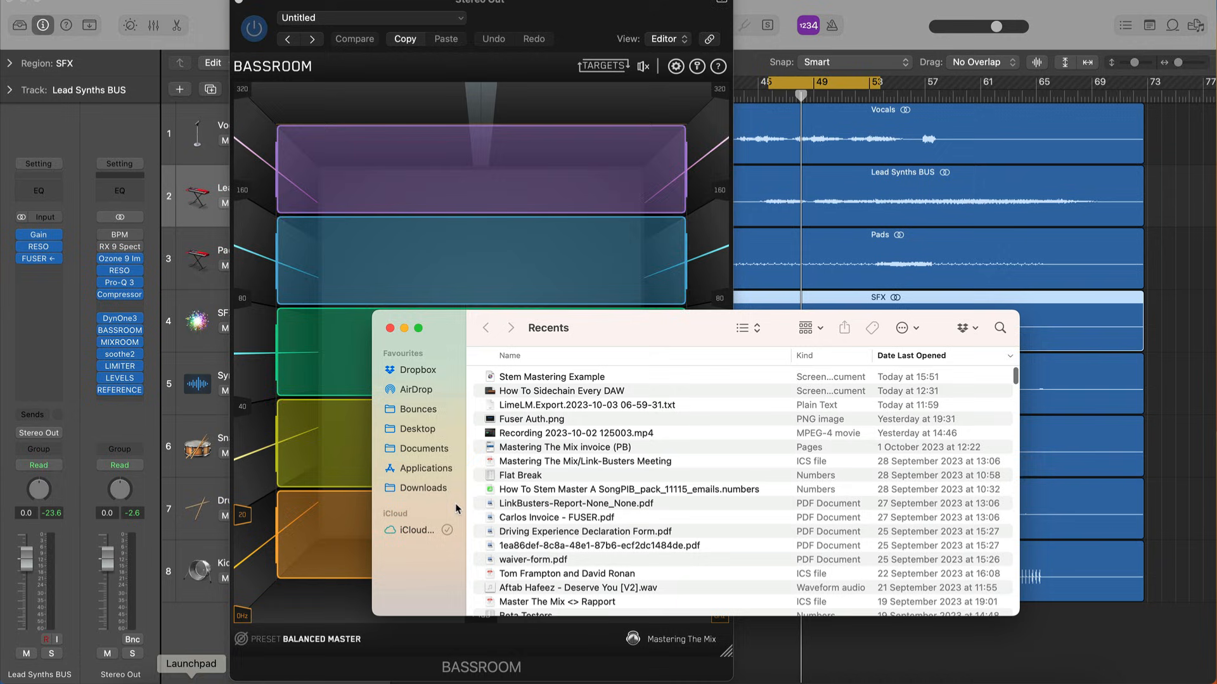
click(407, 371)
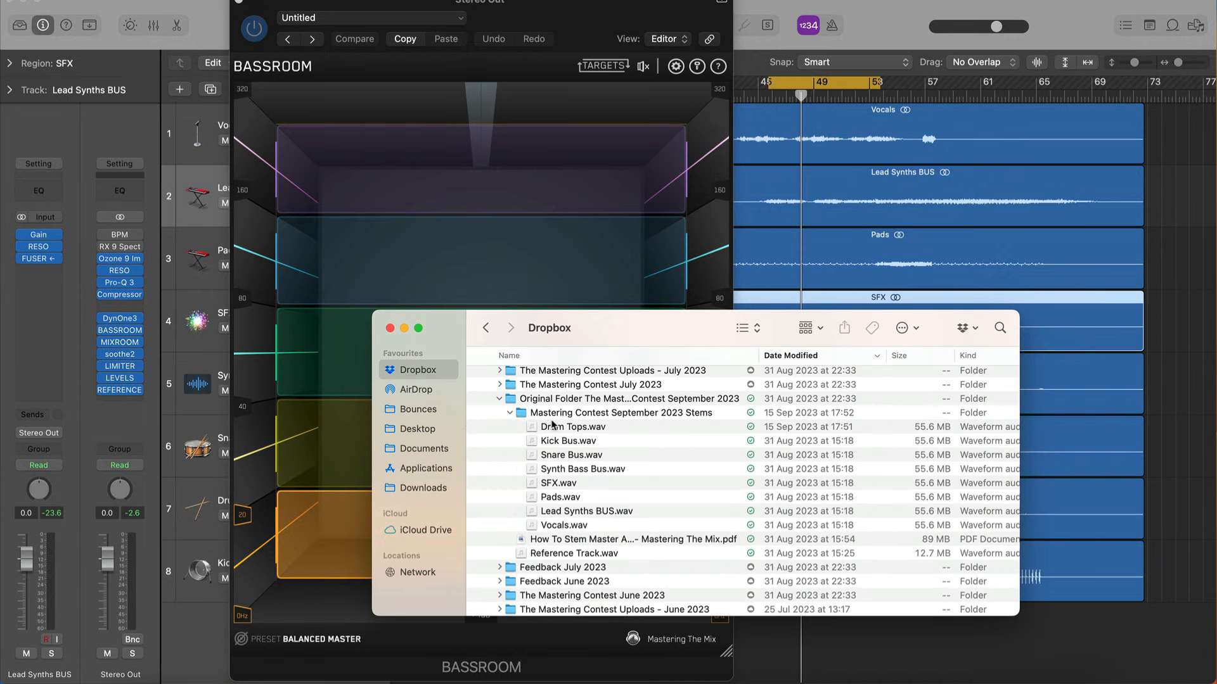
click(509, 414)
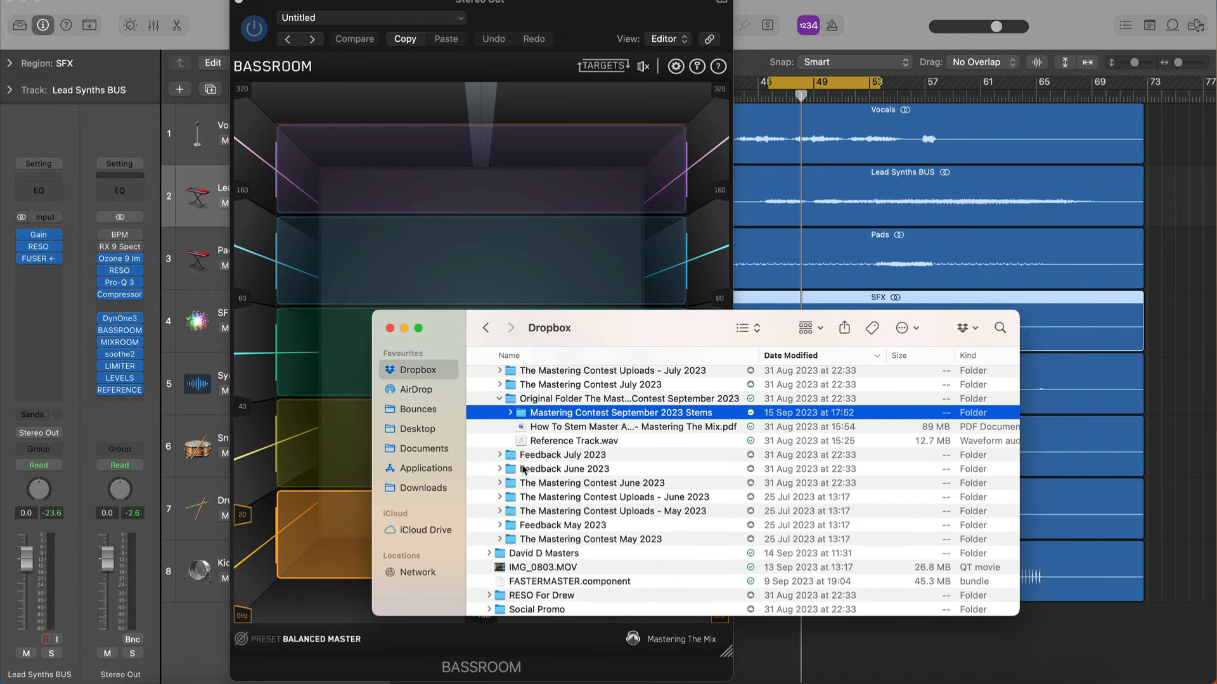
Load Reference Track.wav from Finder into BASSROOM's target importer and select its loud main section for analysis
click(240, 641)
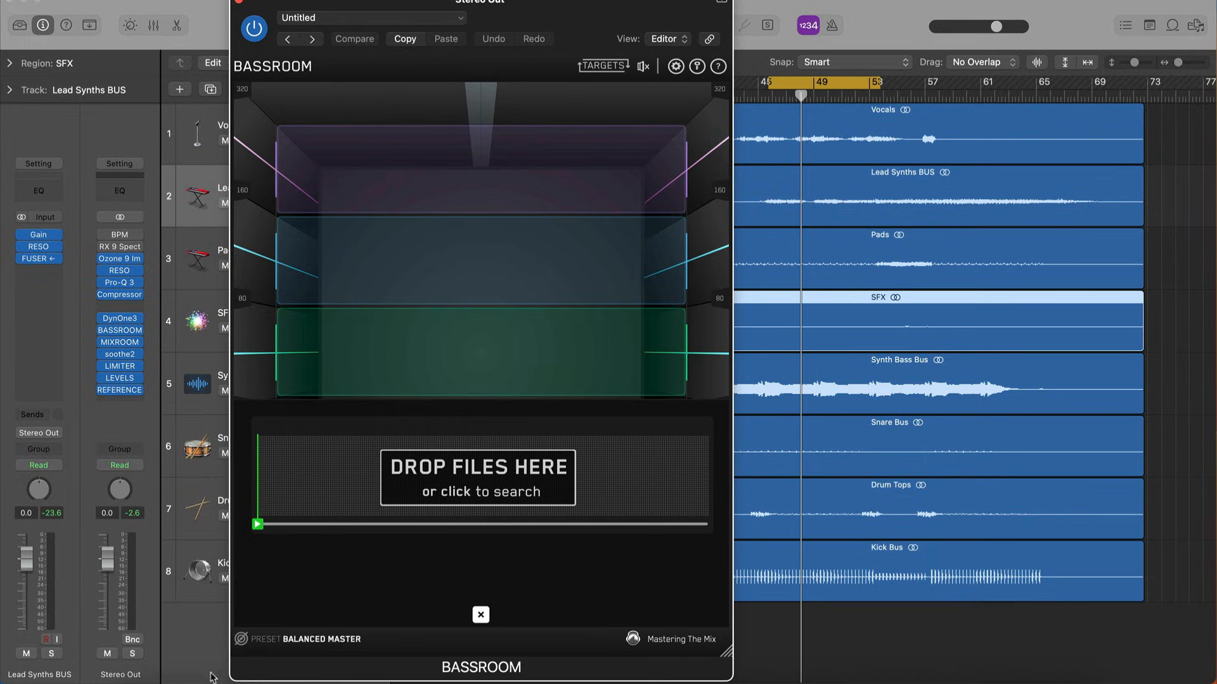
click(140, 682)
drag(574, 441, 669, 463)
click(327, 455)
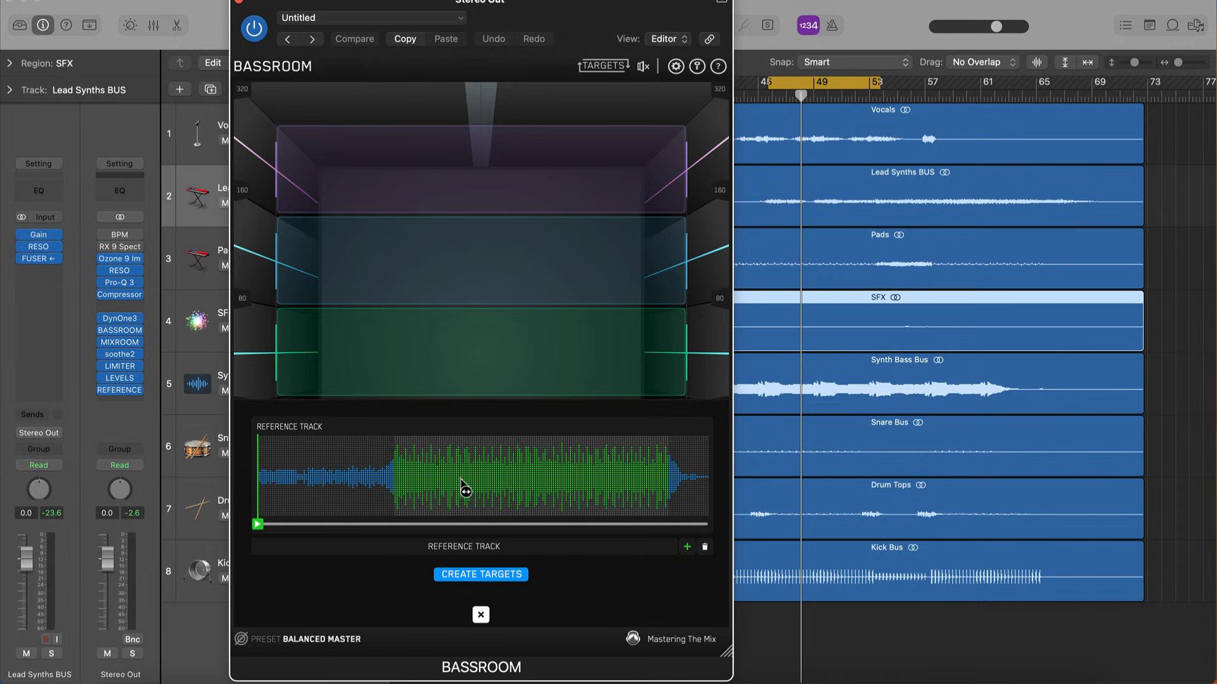
Create BASSROOM targets from the selected section of the reference track, close the importer, and play the mix
click(470, 575)
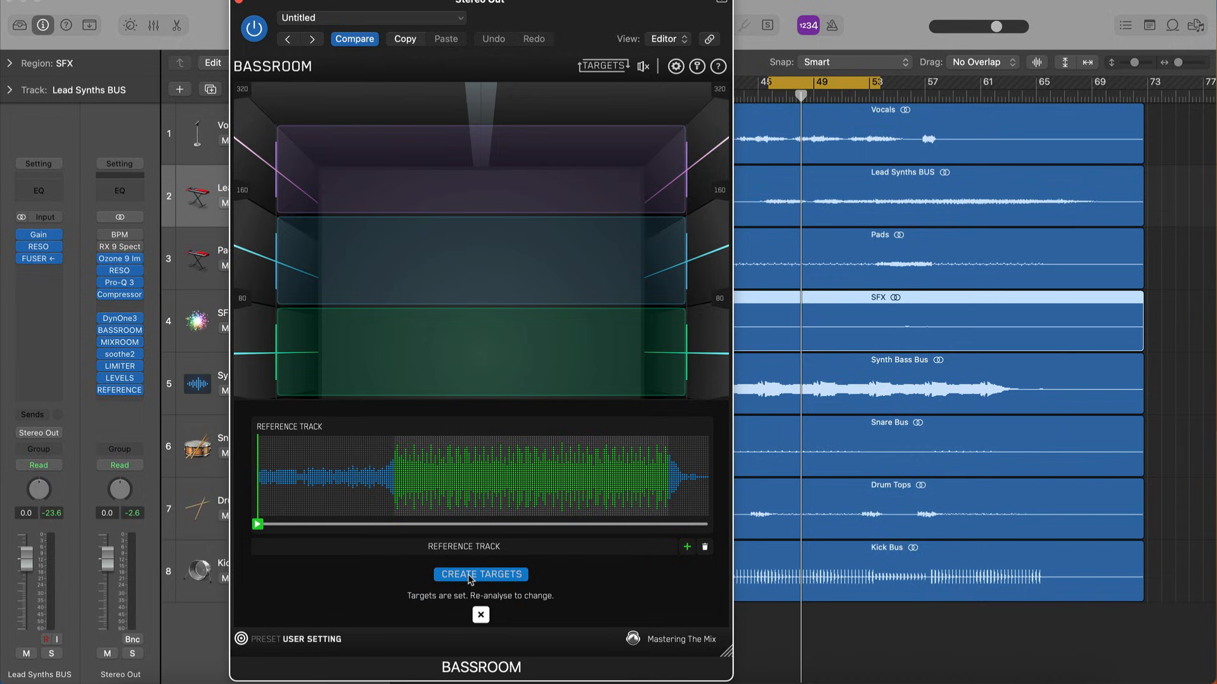
click(480, 614)
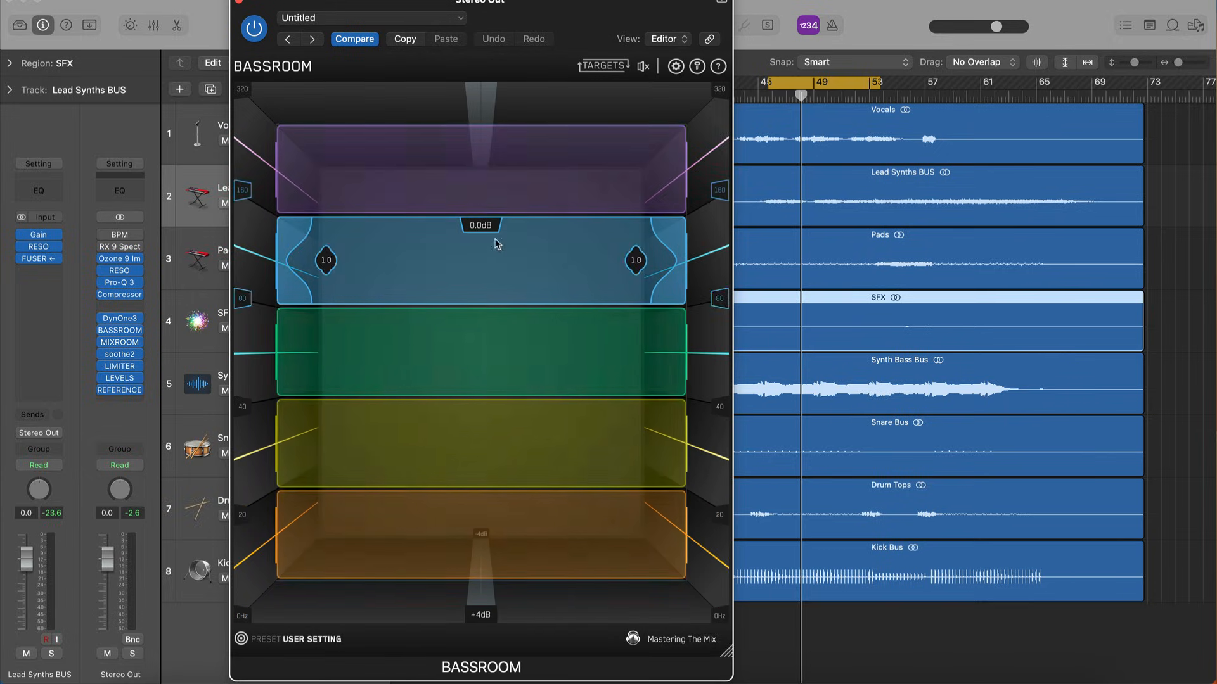
key(space)
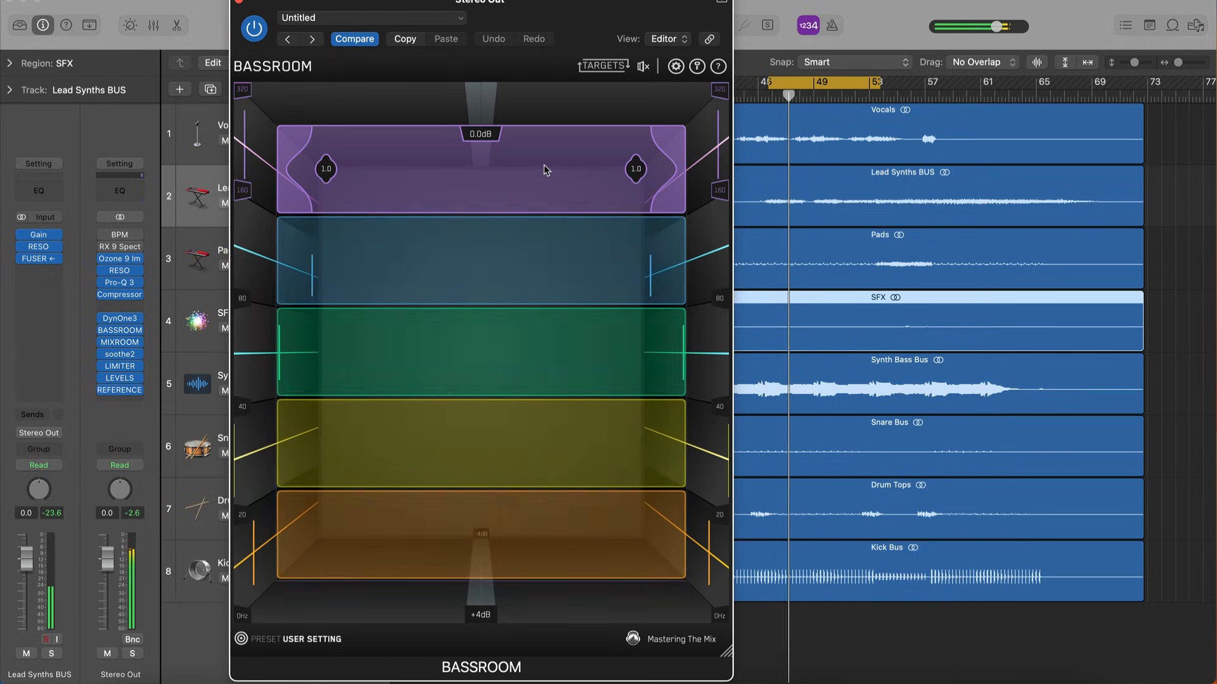
Set BASSROOM's 160–320 Hz band to +3.1 dB, 80–160 Hz to -3.0 dB, 20–40 Hz to +4.0 dB and 0–20 Hz to +2.3 dB
scroll(534, 166, up, 5)
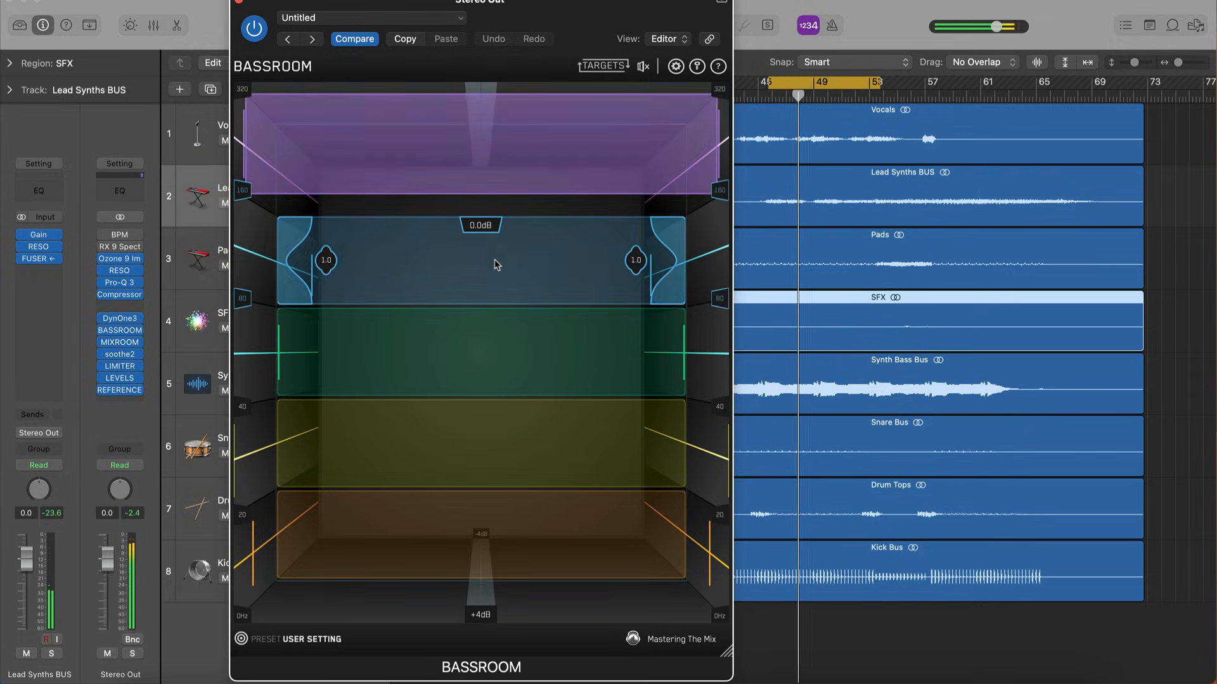
scroll(471, 265, down, 6)
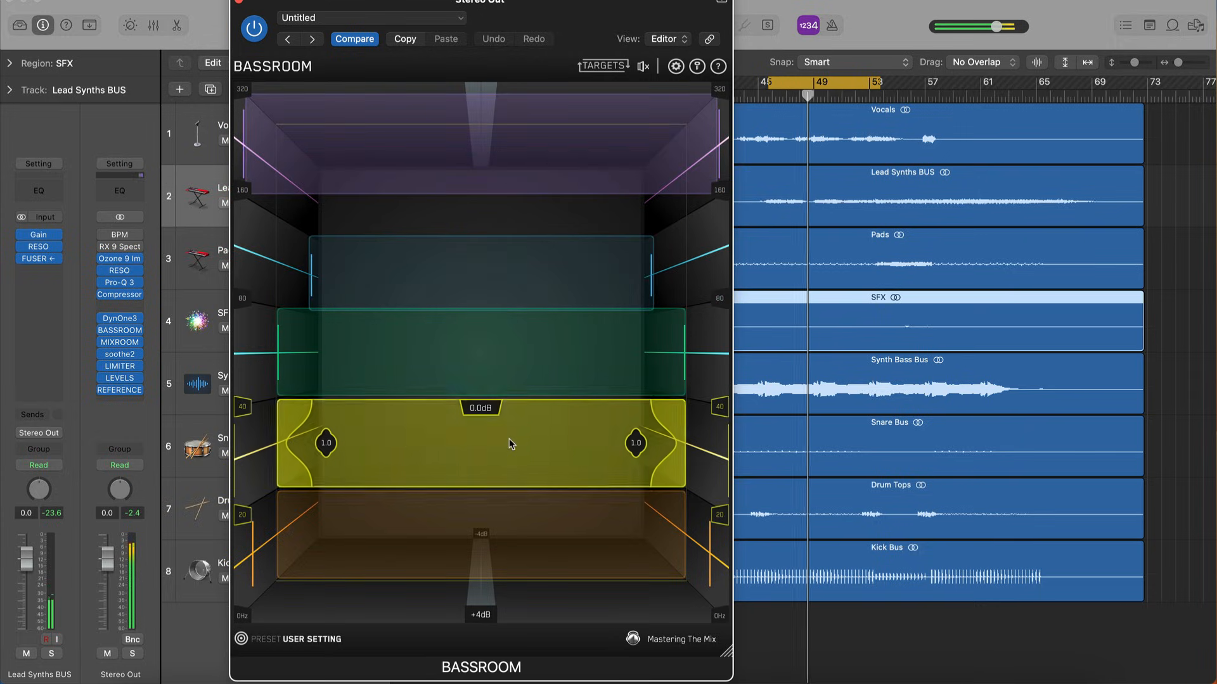
scroll(508, 438, up, 4)
scroll(505, 551, up, 4)
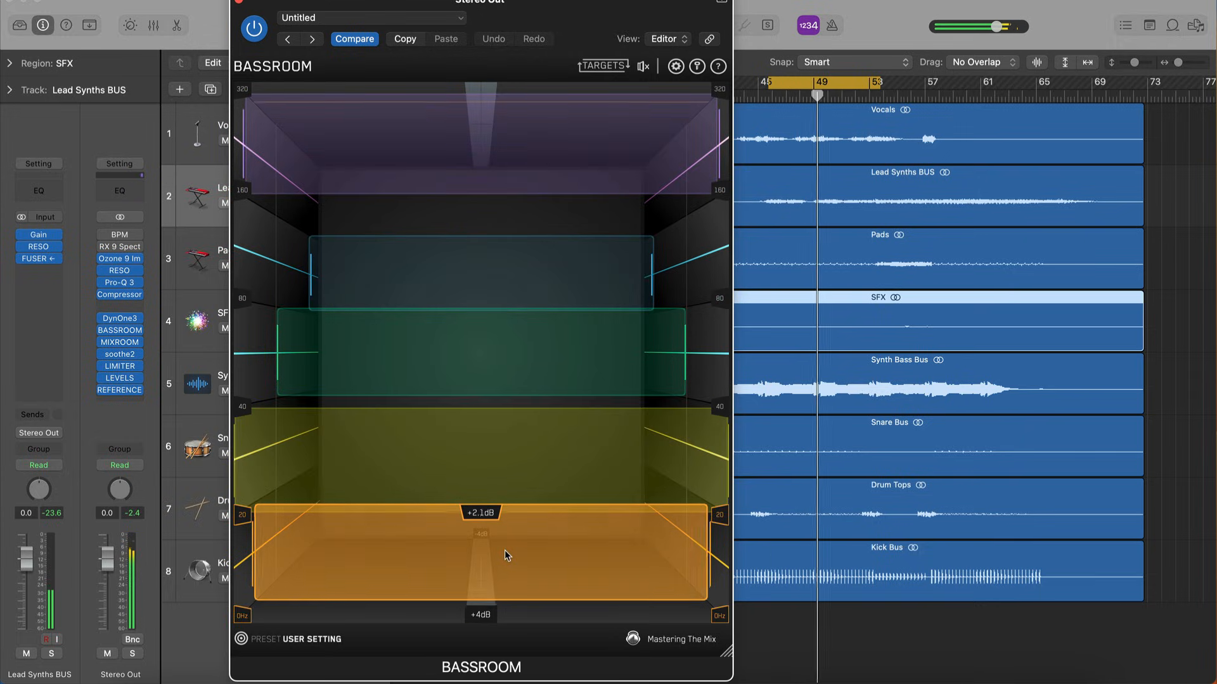
click(643, 68)
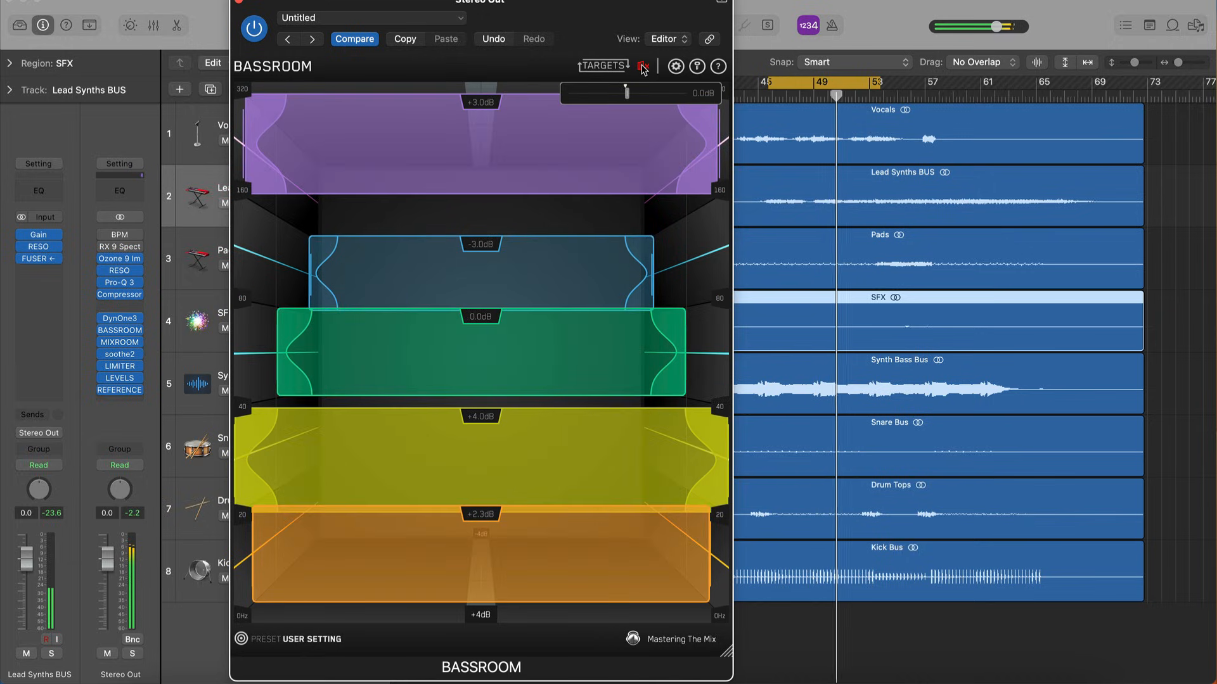
drag(619, 3, 645, 3)
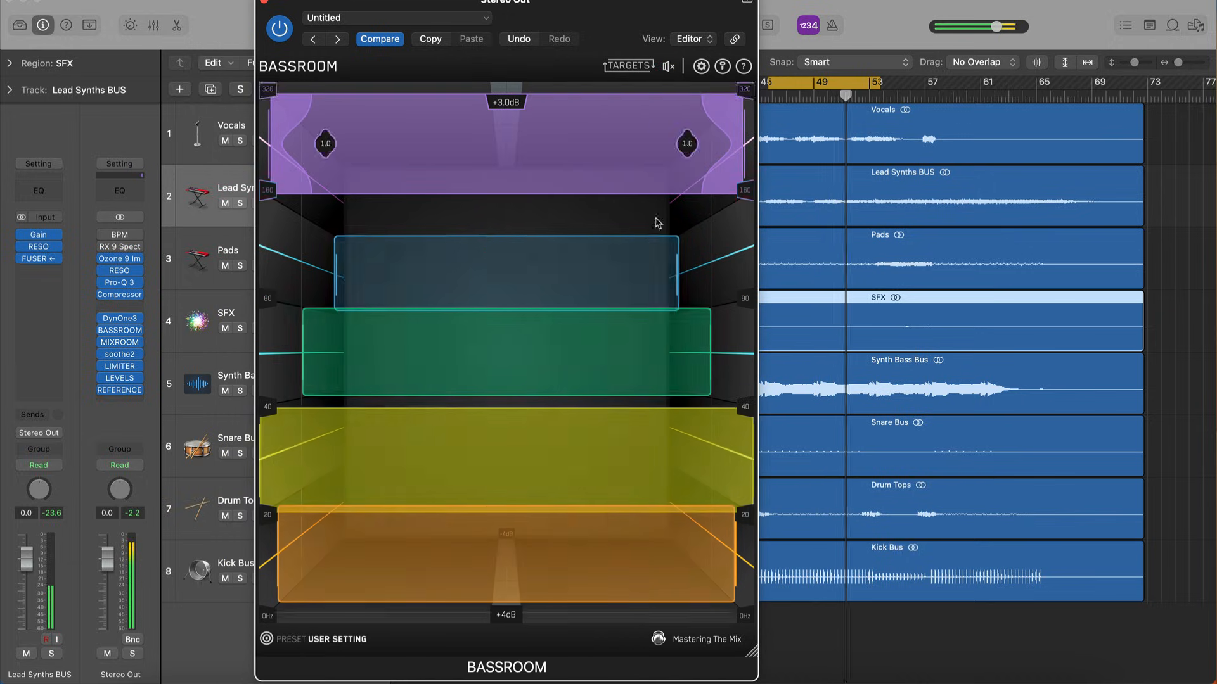
scroll(590, 142, up, 1)
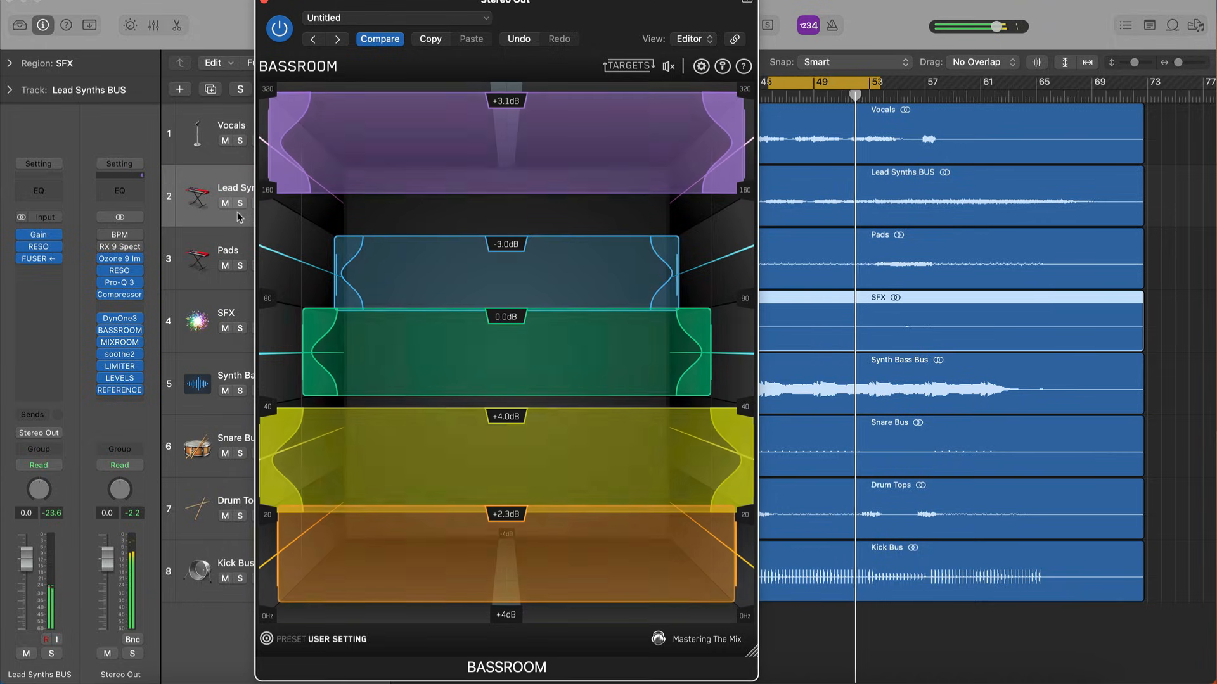
Open REFERENCE on the Stereo Out and compare the original mix with Stem Mastering Contest Example Mix
click(119, 390)
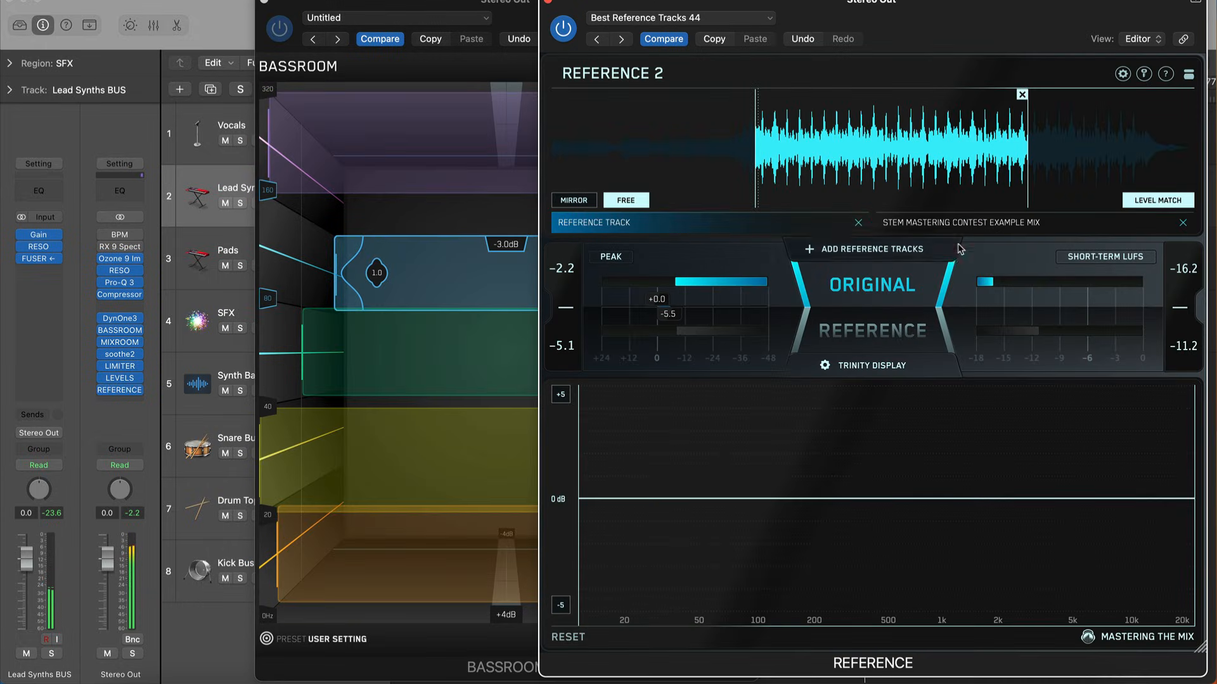
click(890, 281)
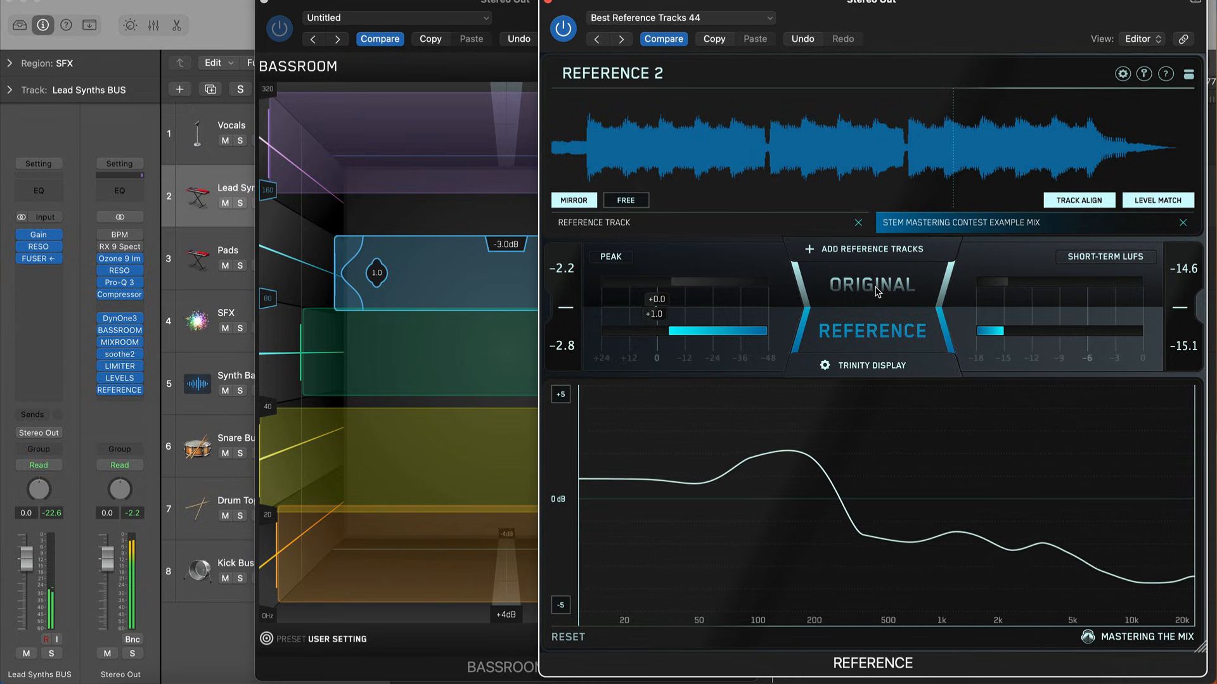
click(877, 291)
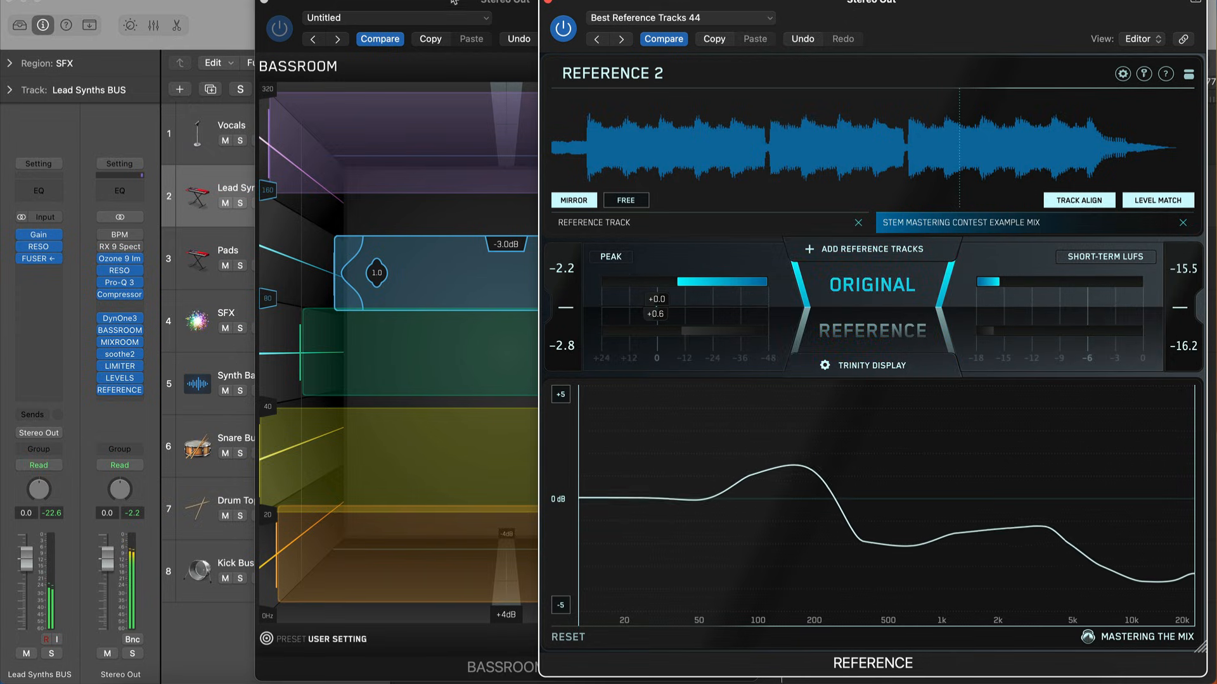
Return to BASSROOM and raise its 40–80 Hz band to +0.2 dB
click(508, 58)
click(668, 66)
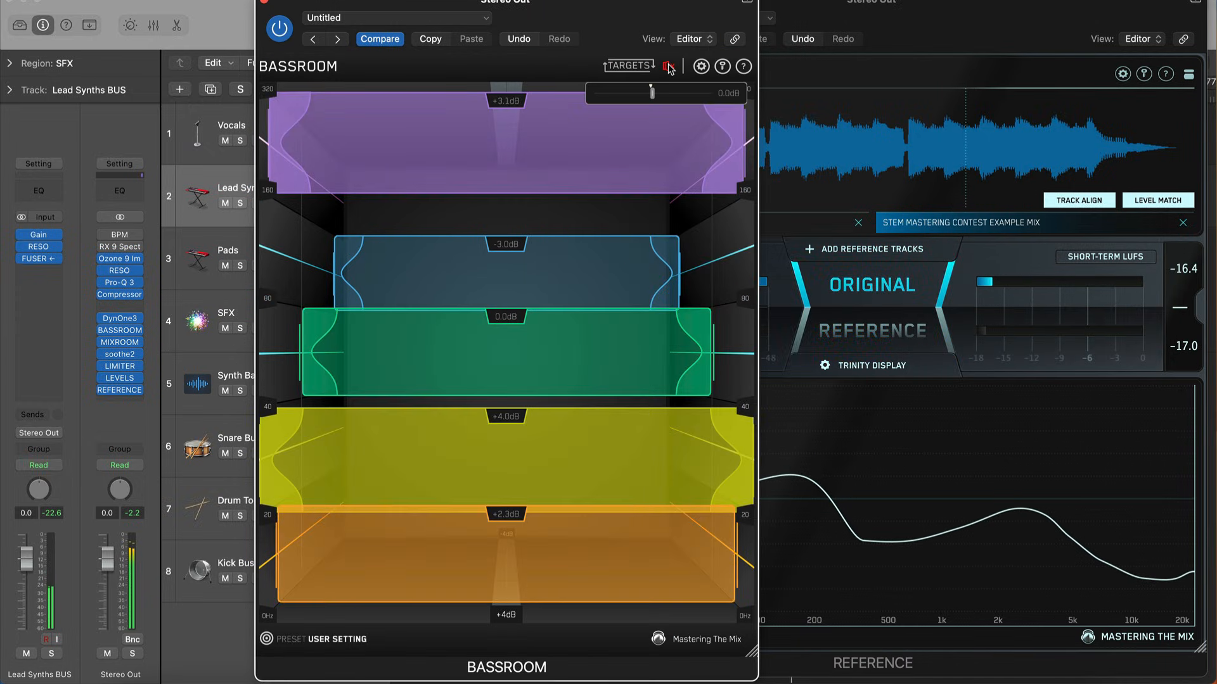
click(454, 347)
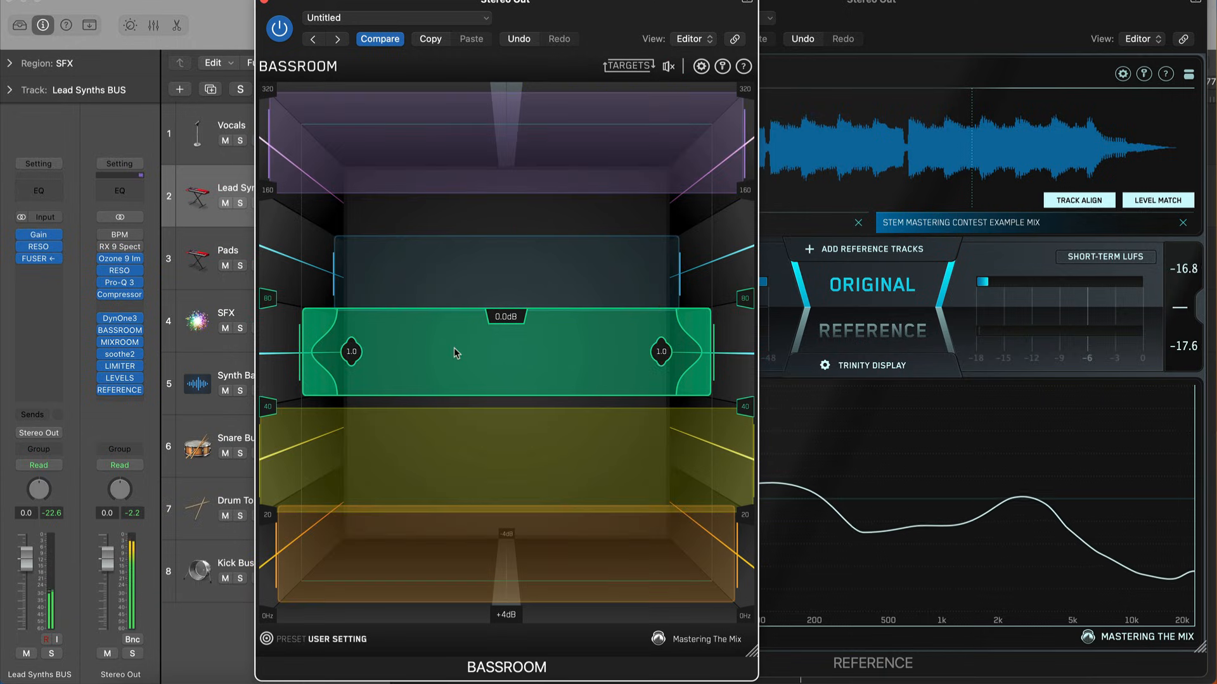
Compare the original mix with the contest example mix in REFERENCE, and switch the comparison to Reference Track
click(879, 321)
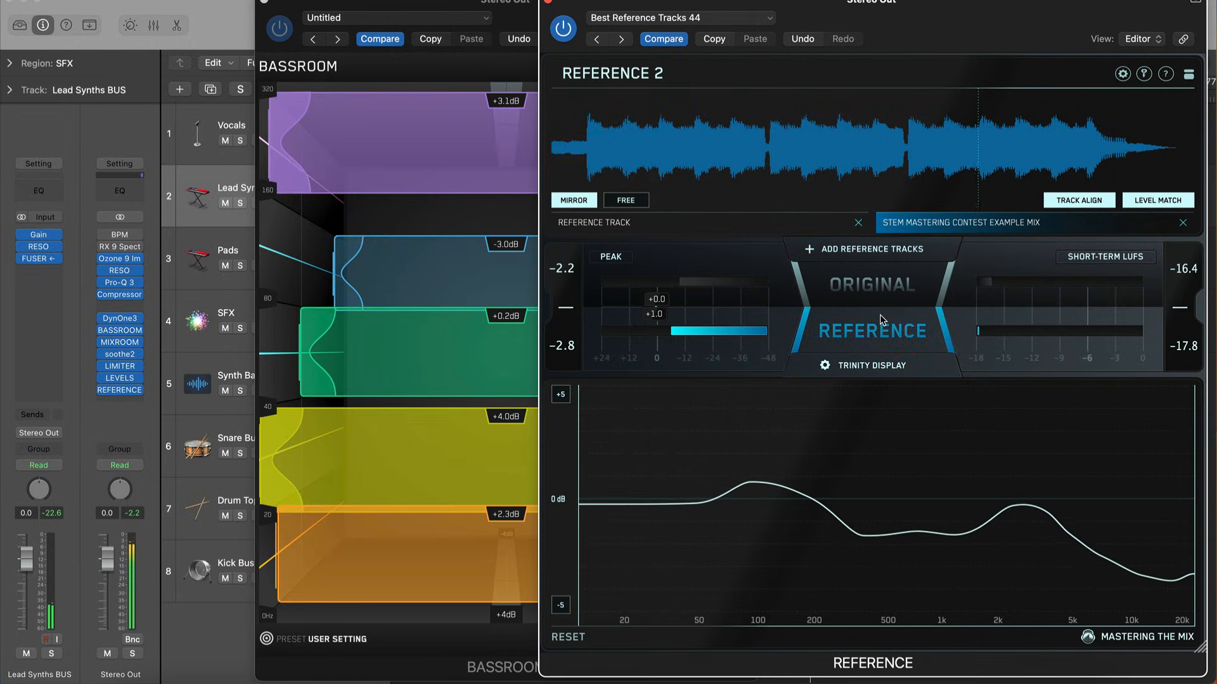
click(879, 320)
click(798, 225)
click(883, 298)
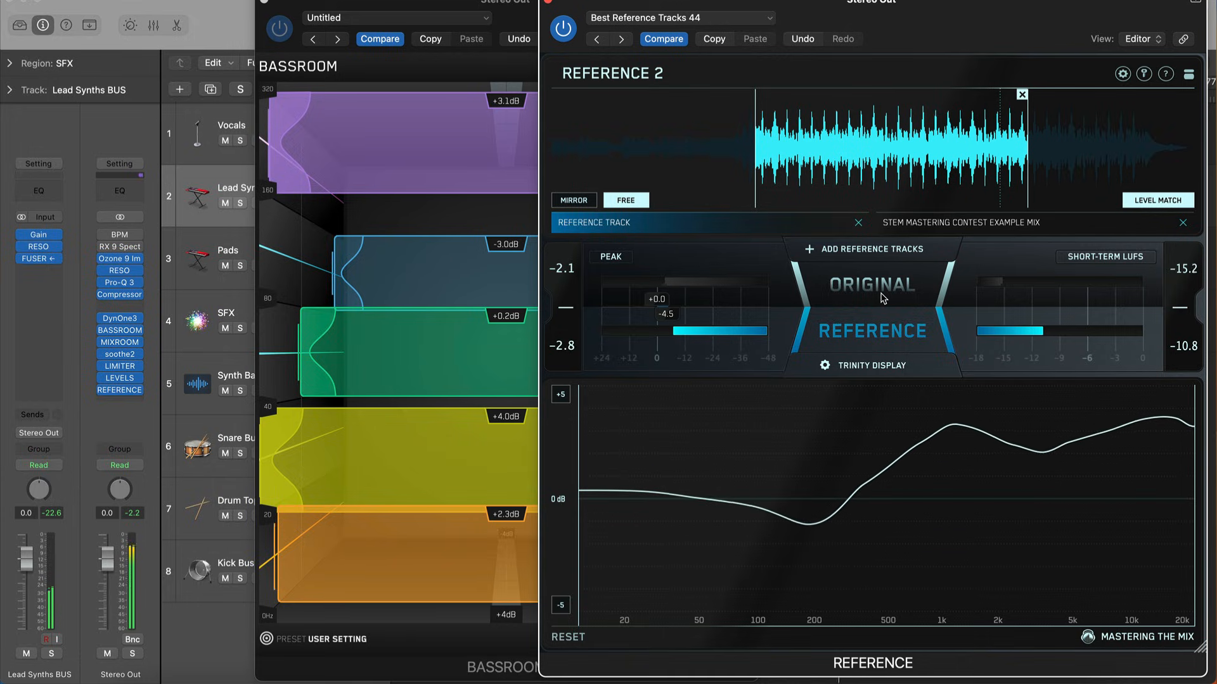
Clear the soloed range in REFERENCE's Trinity Display and examine the tonal difference curve from about 52 to 295 Hz
click(853, 523)
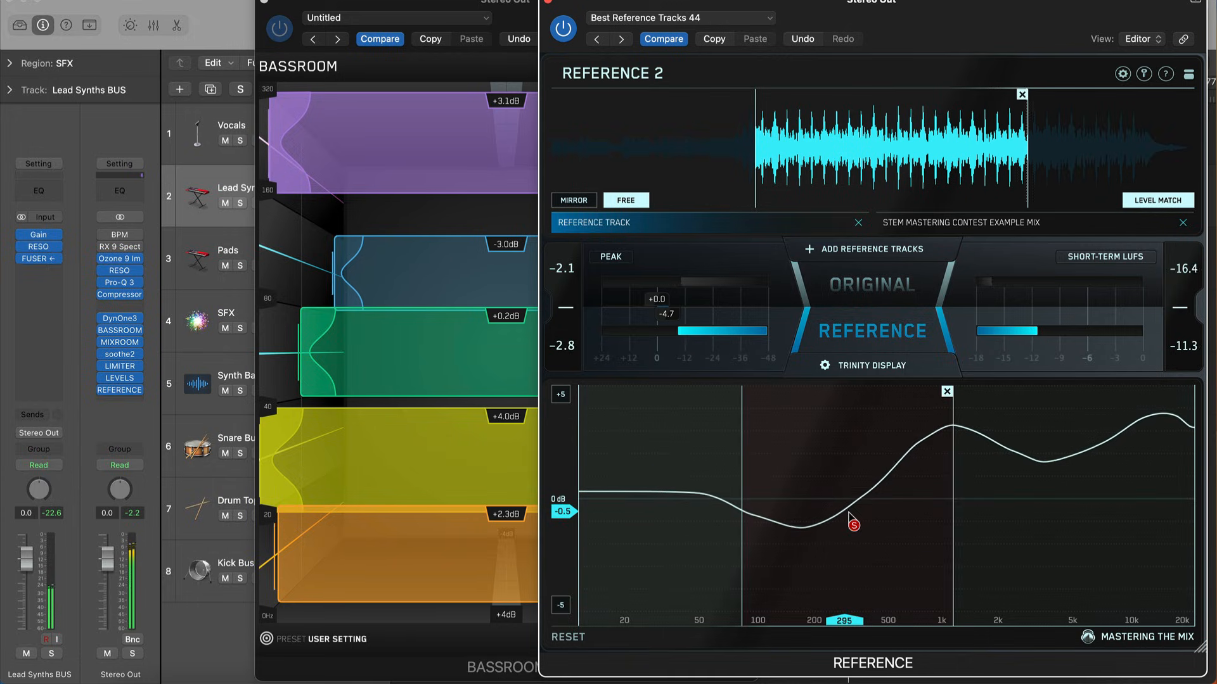
click(947, 392)
click(708, 468)
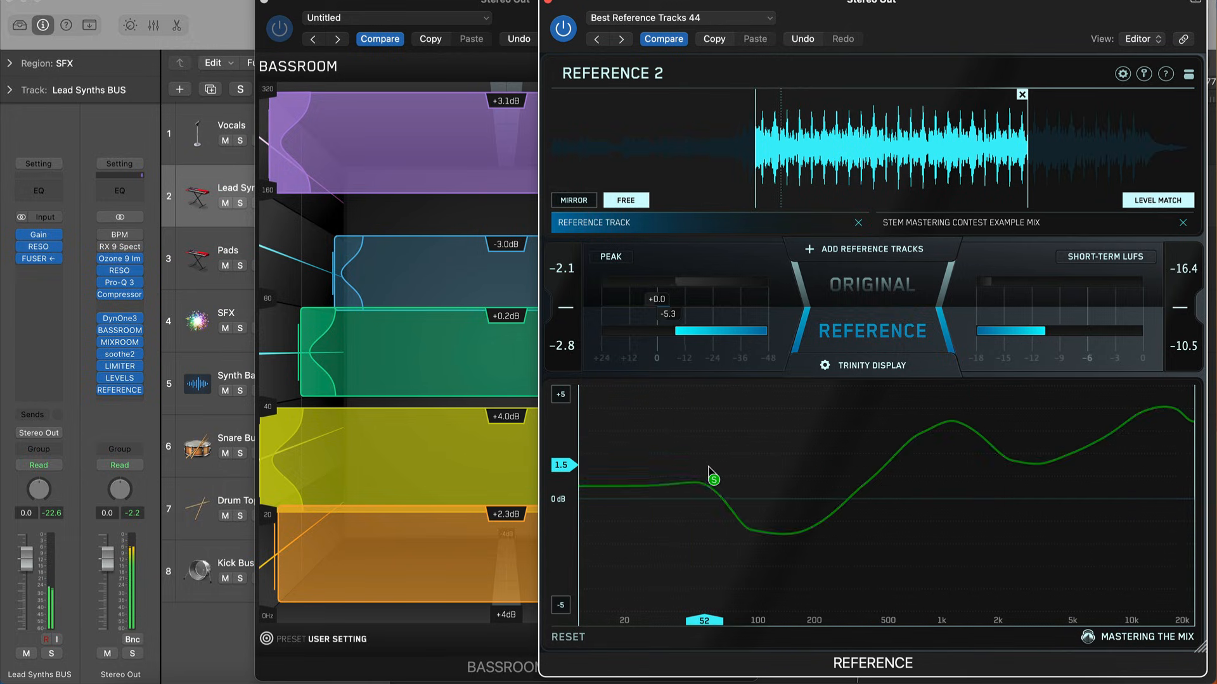
drag(708, 468, 812, 493)
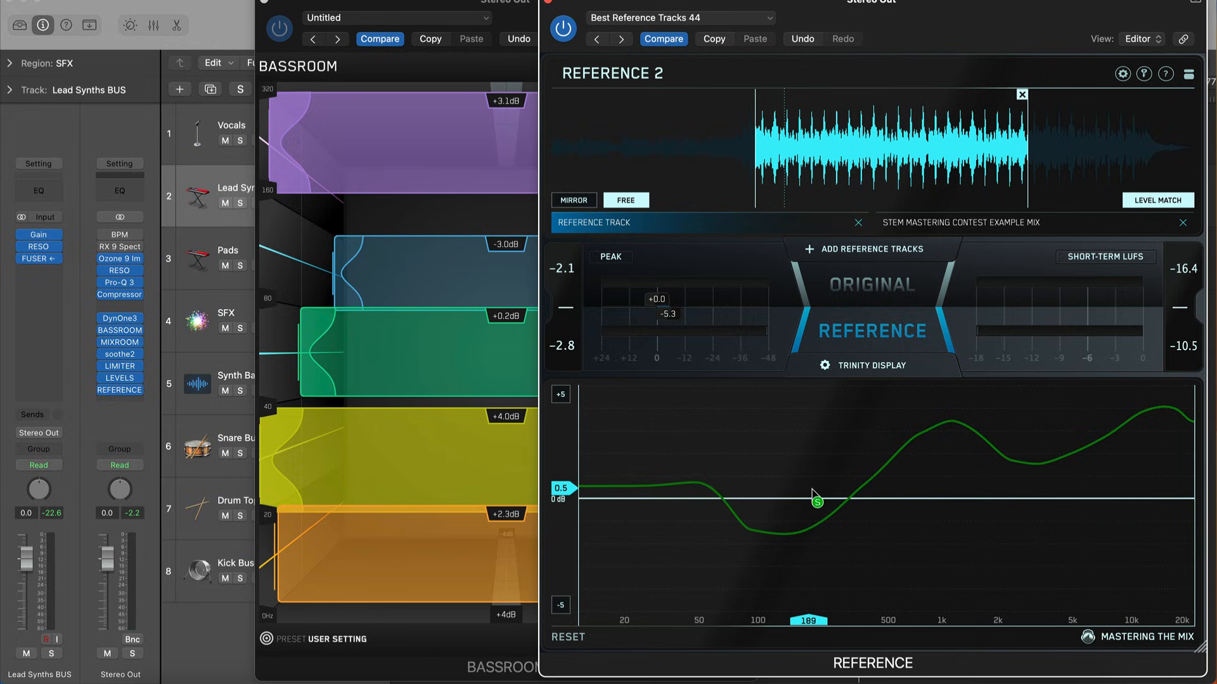
drag(812, 490, 848, 500)
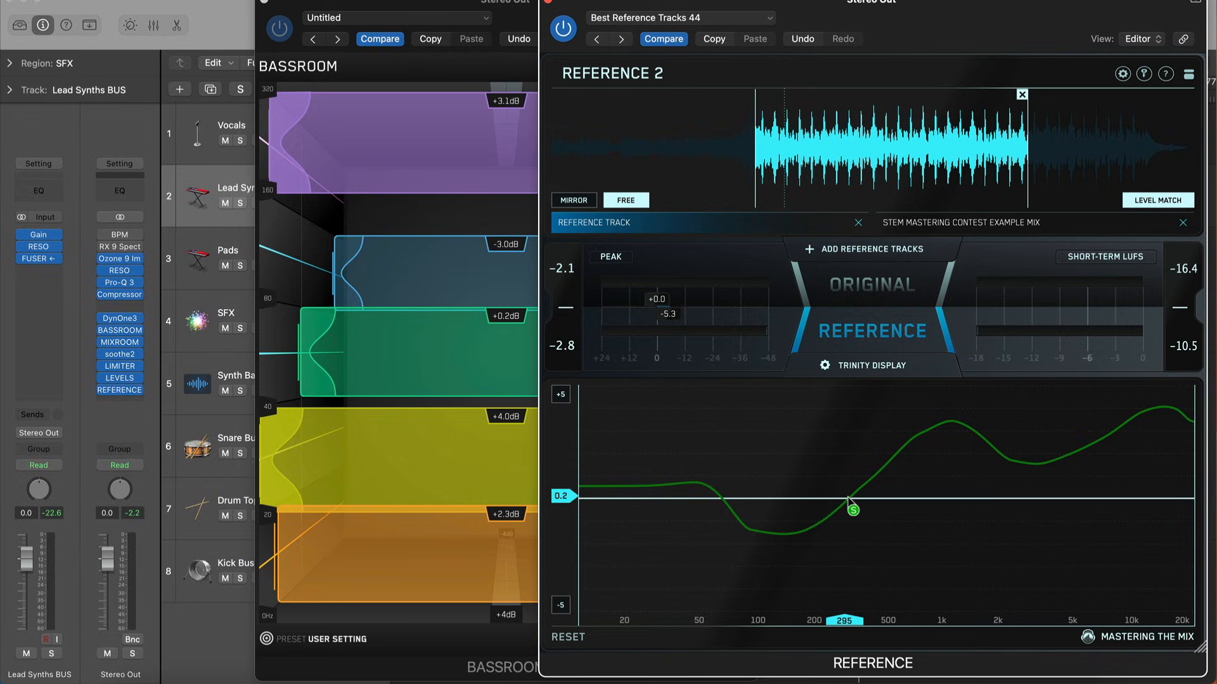
drag(848, 500, 783, 538)
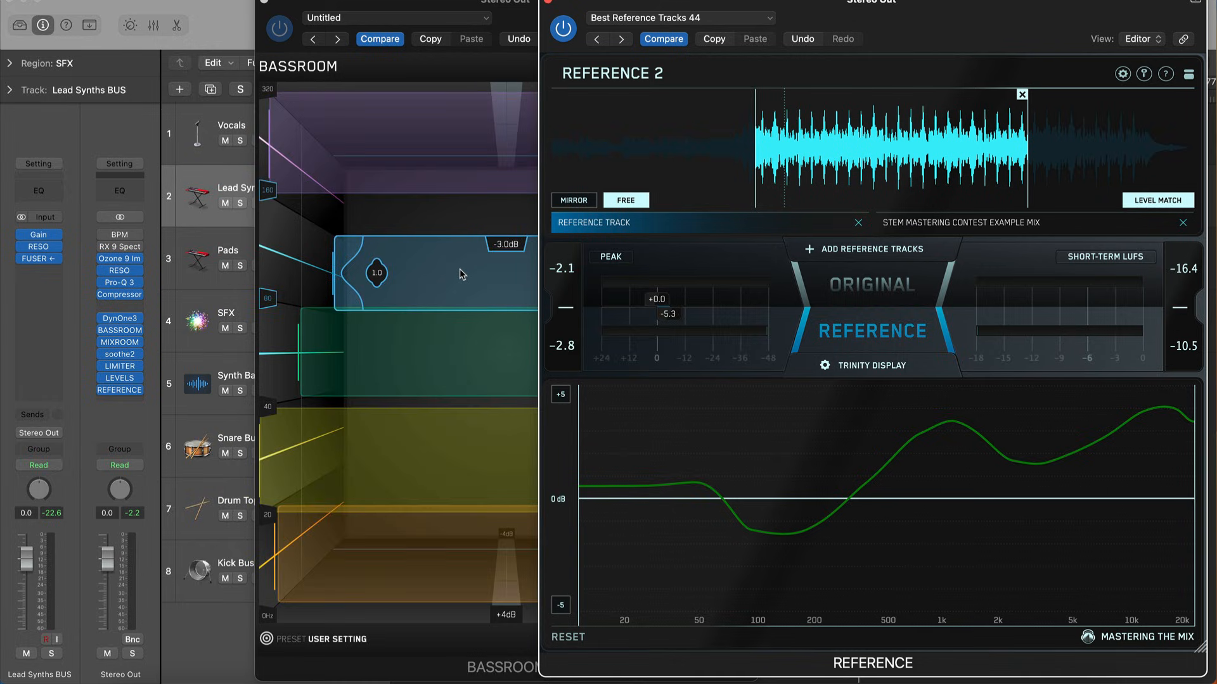
Alternate between the original mix and Reference Track in REFERENCE, clear the soloed frequency range, and stop playback
click(857, 296)
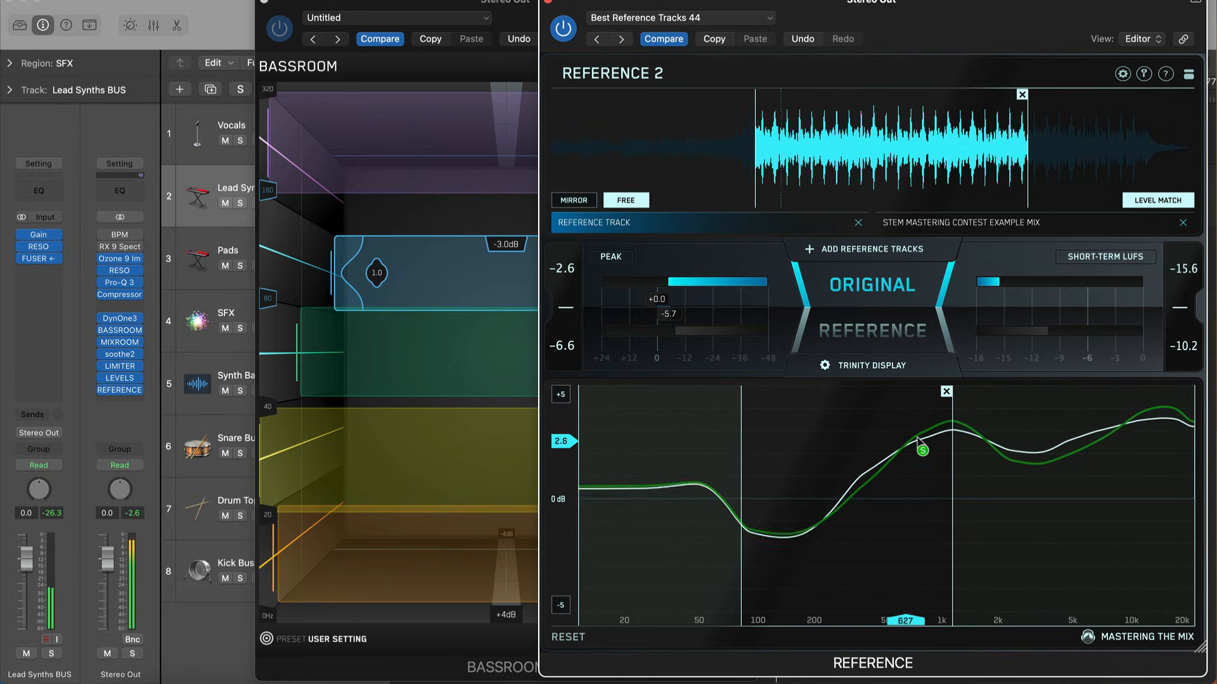
click(939, 391)
click(848, 310)
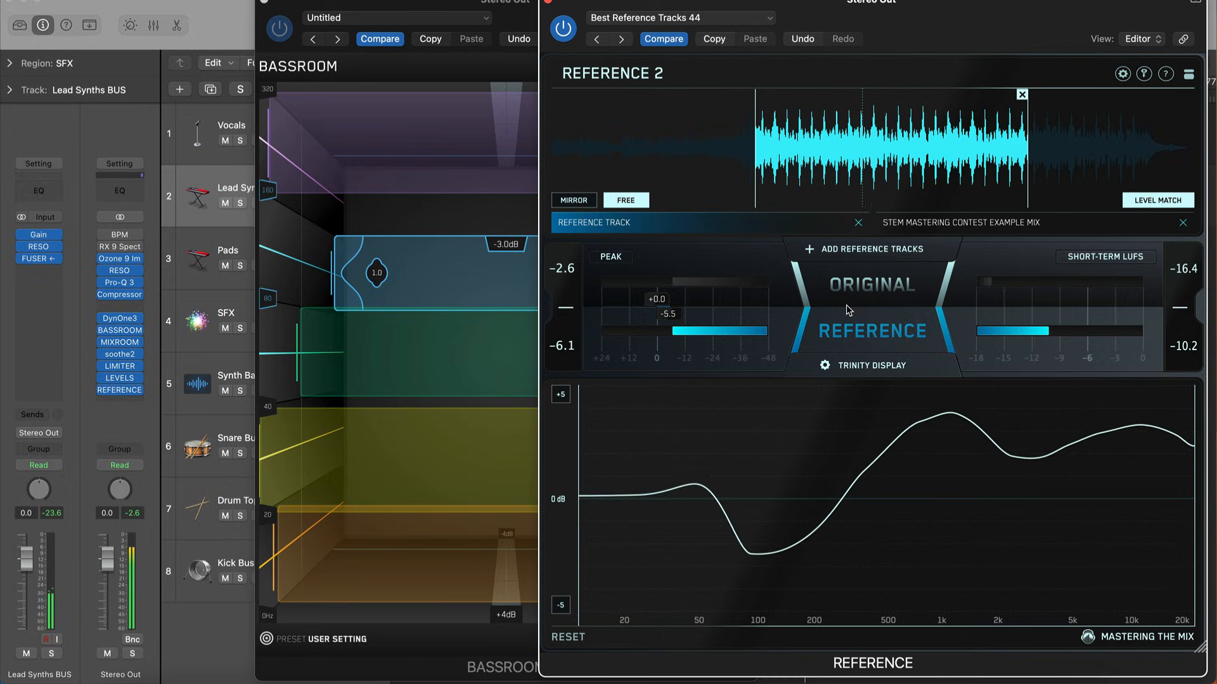
click(848, 310)
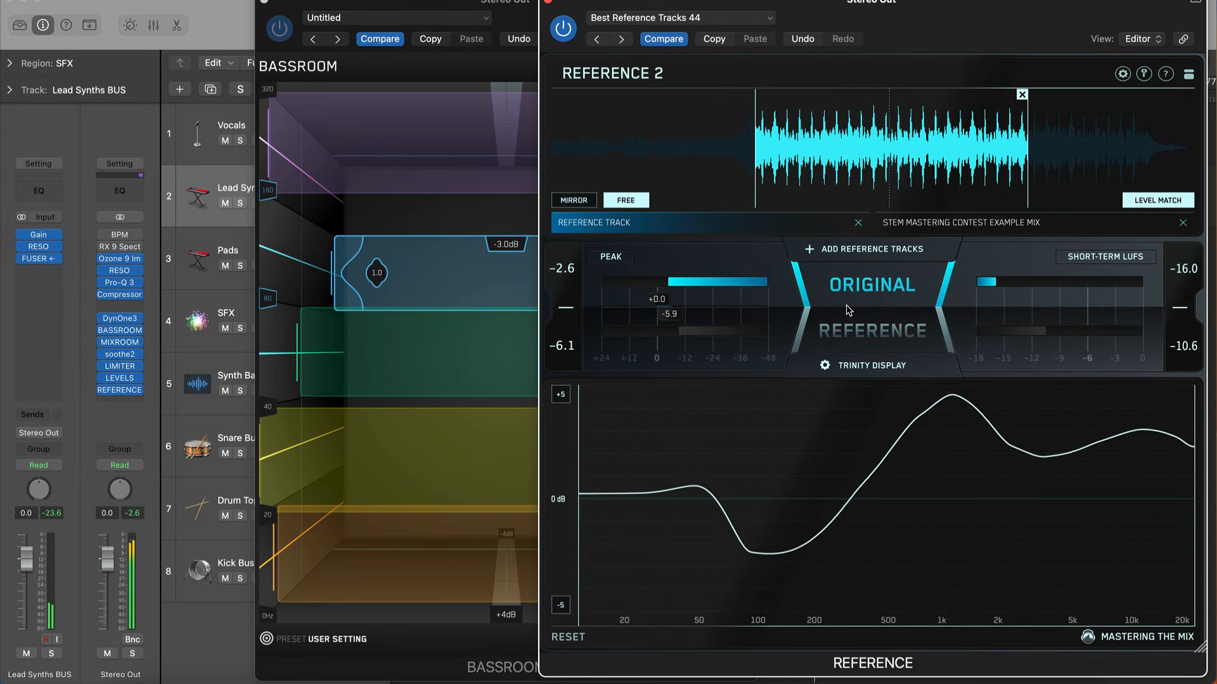
key(space)
Close BASSROOM and open MIXROOM on the Stereo Out, placing its window beside REFERENCE
click(264, 1)
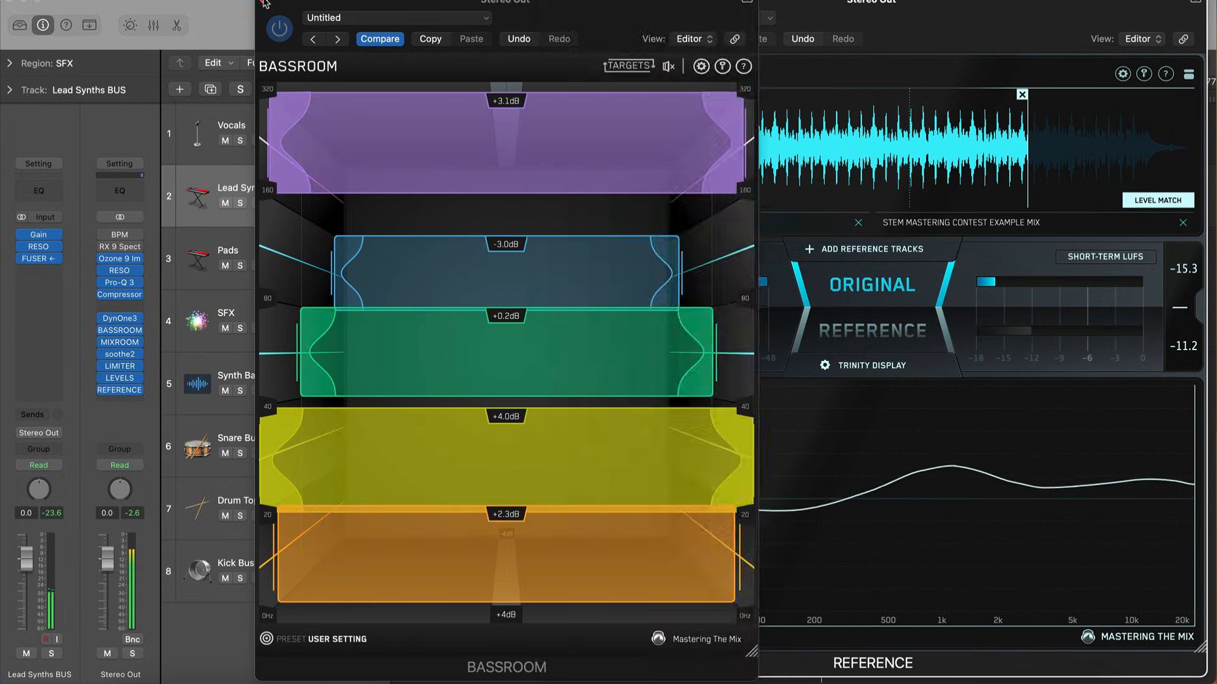
click(120, 342)
drag(668, 186, 394, 15)
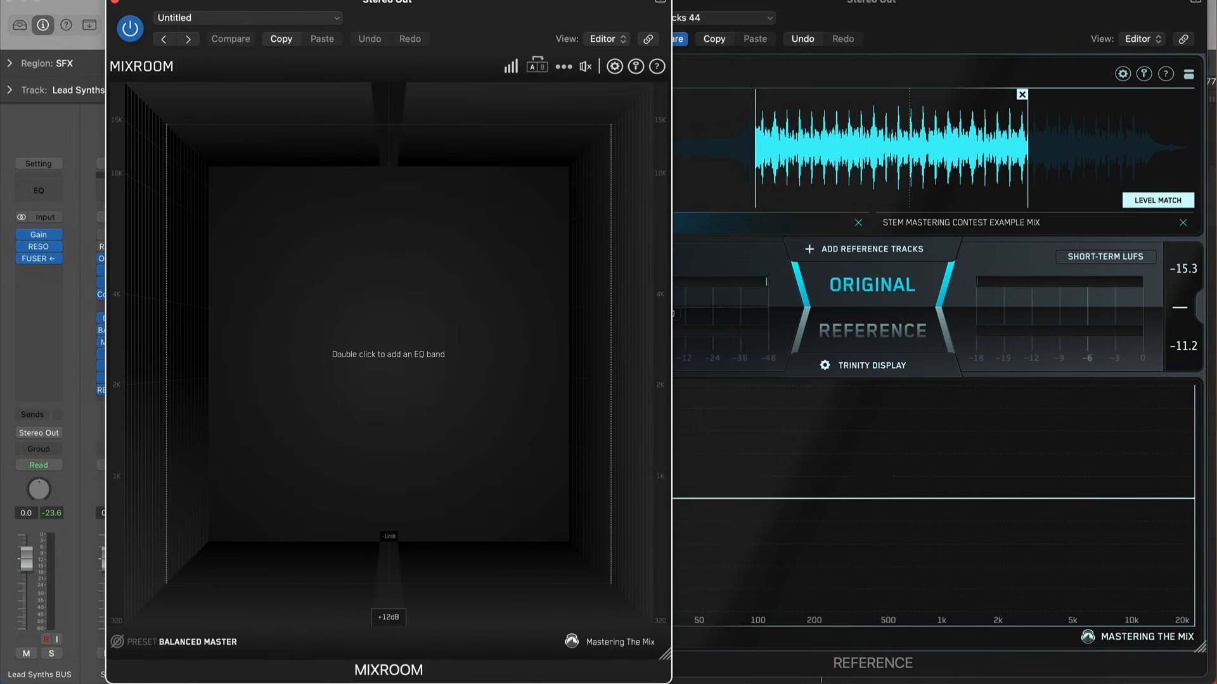
Load Reference Track.wav from Finder's Dropbox folder into MIXROOM's target importer and create the targets
click(118, 642)
click(454, 460)
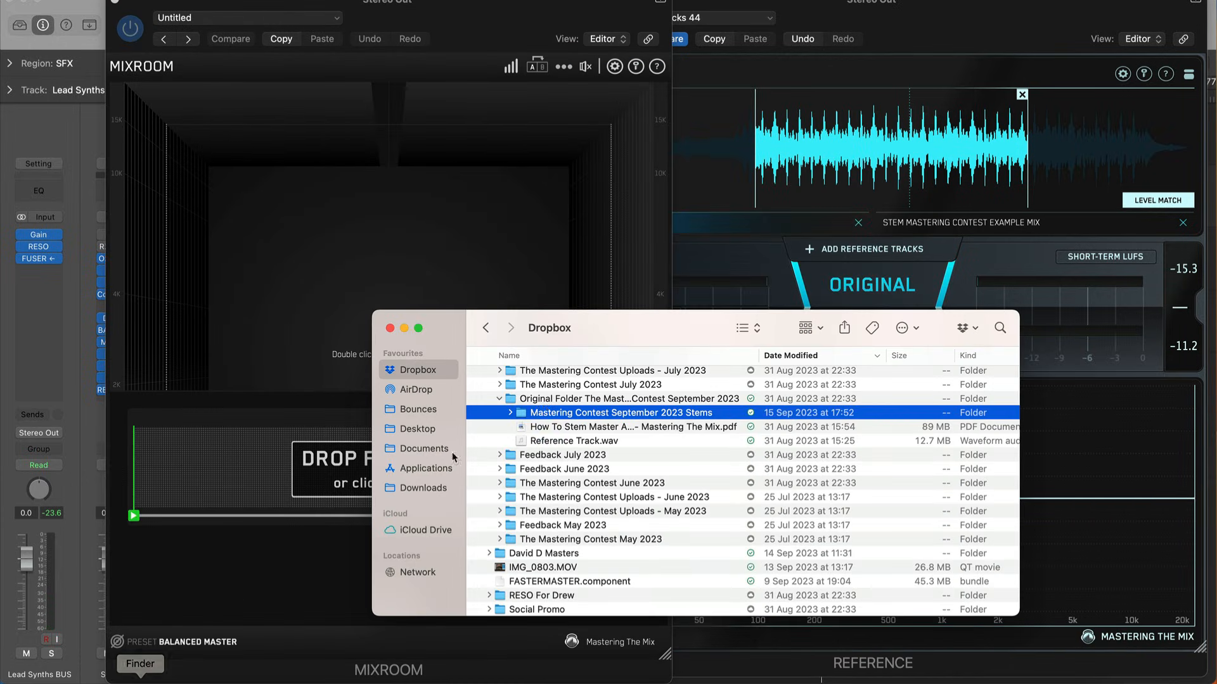
drag(553, 444, 612, 472)
click(403, 328)
click(390, 563)
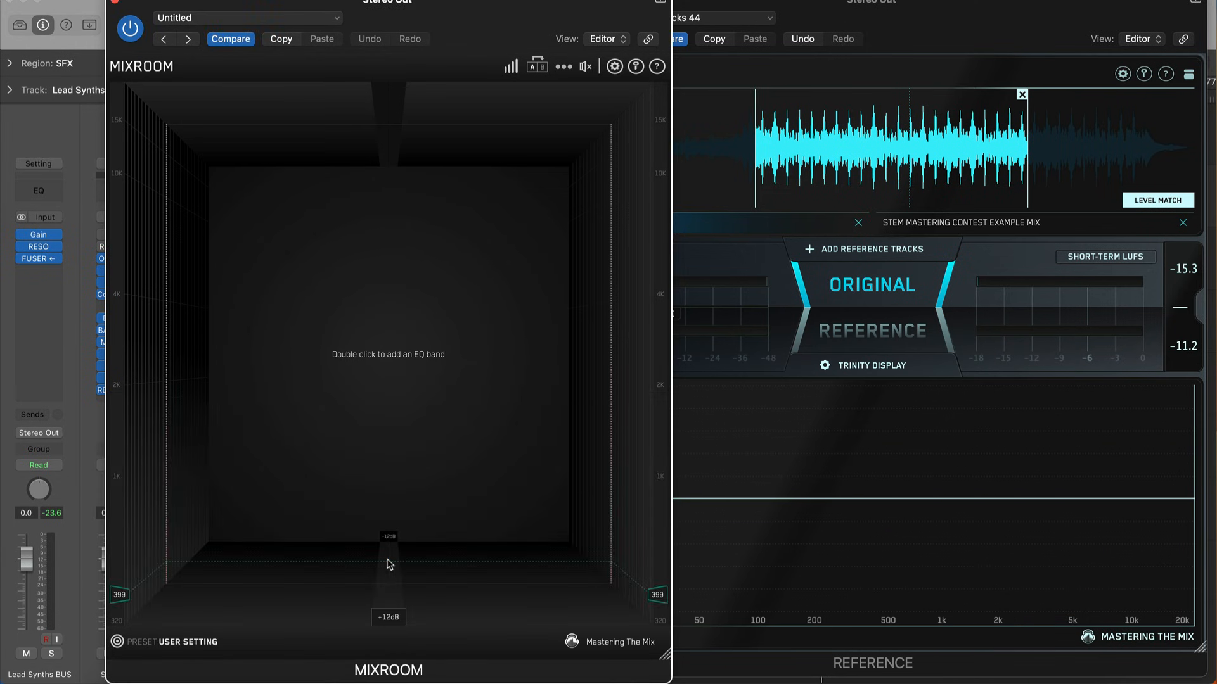
Collapse REFERENCE to its compact view and move it clear of the MIXROOM window while the mix plays
click(723, 22)
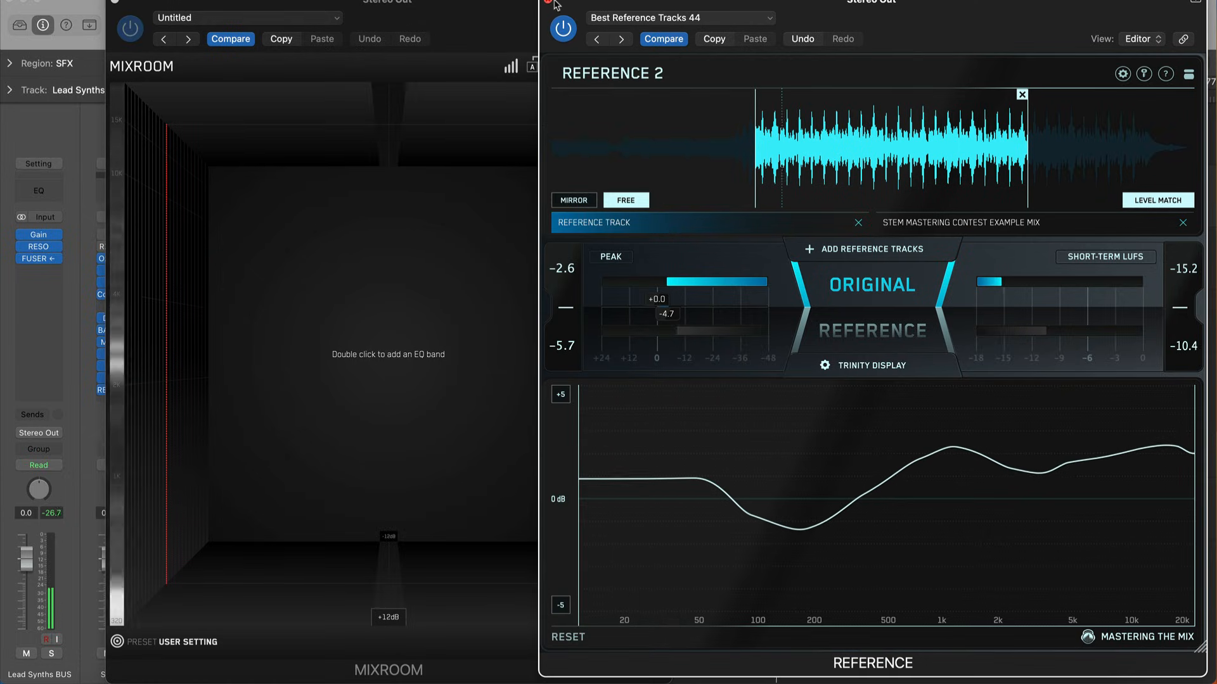
click(1189, 74)
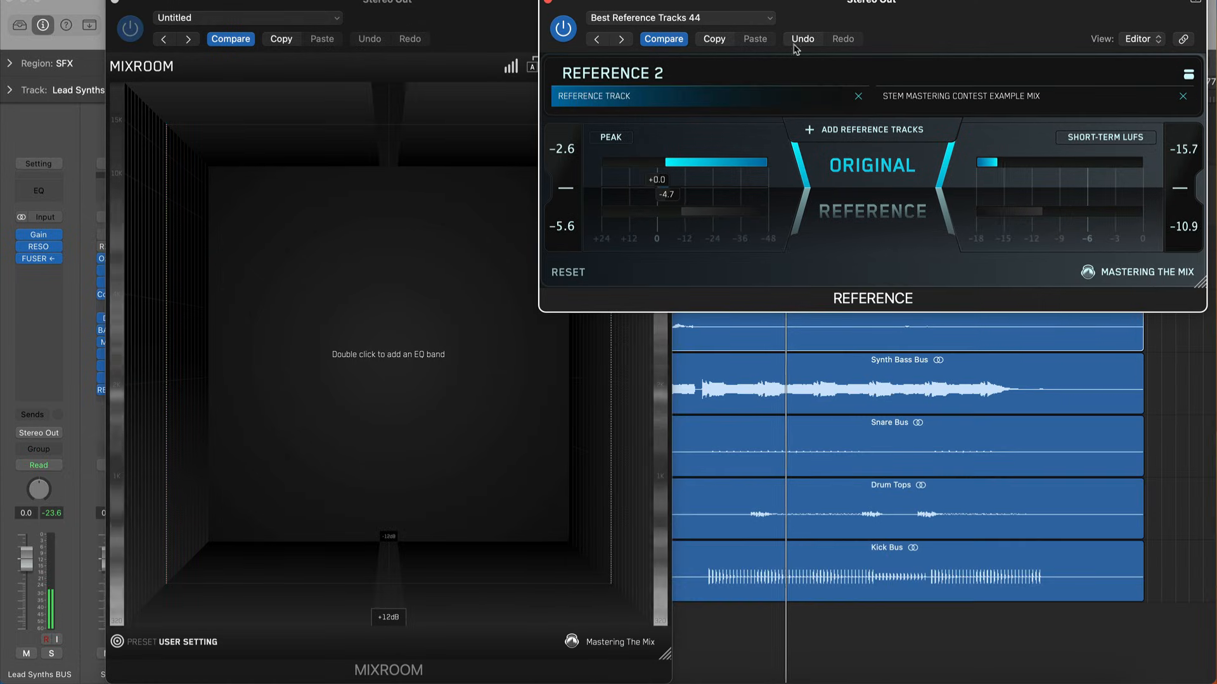
drag(1201, 290, 1085, 286)
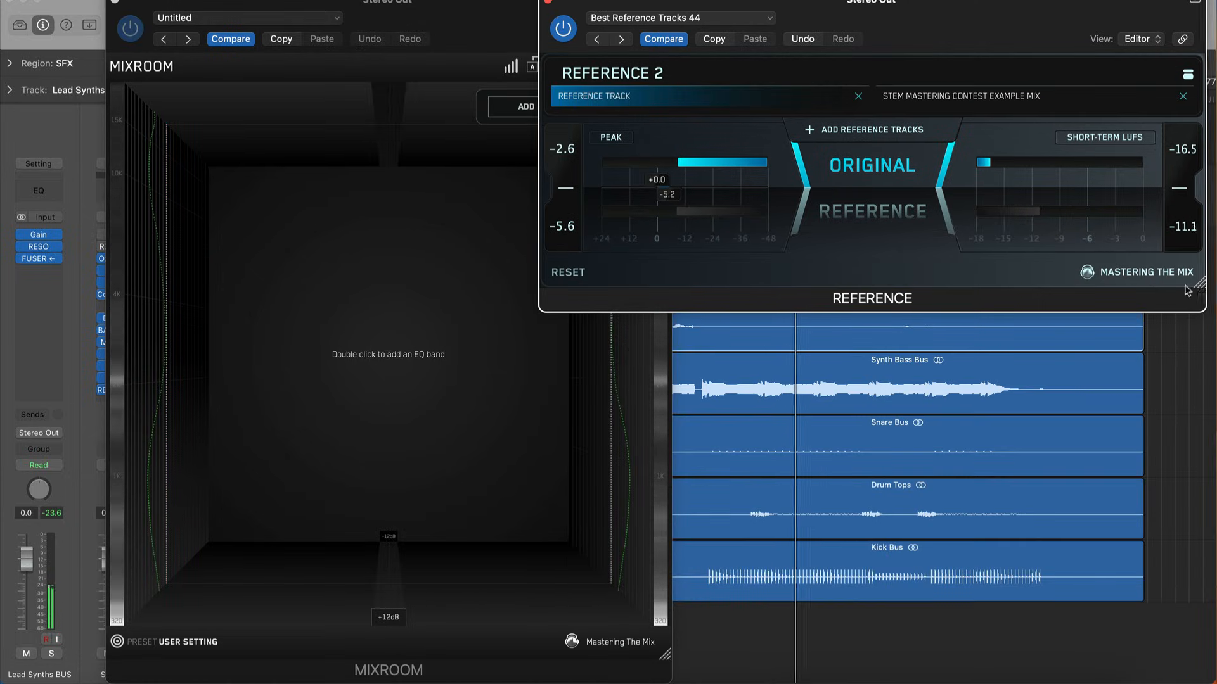
drag(924, 22, 1062, 22)
Add smart bands in MIXROOM based on the reference targets, and generate the smart bands again
click(563, 67)
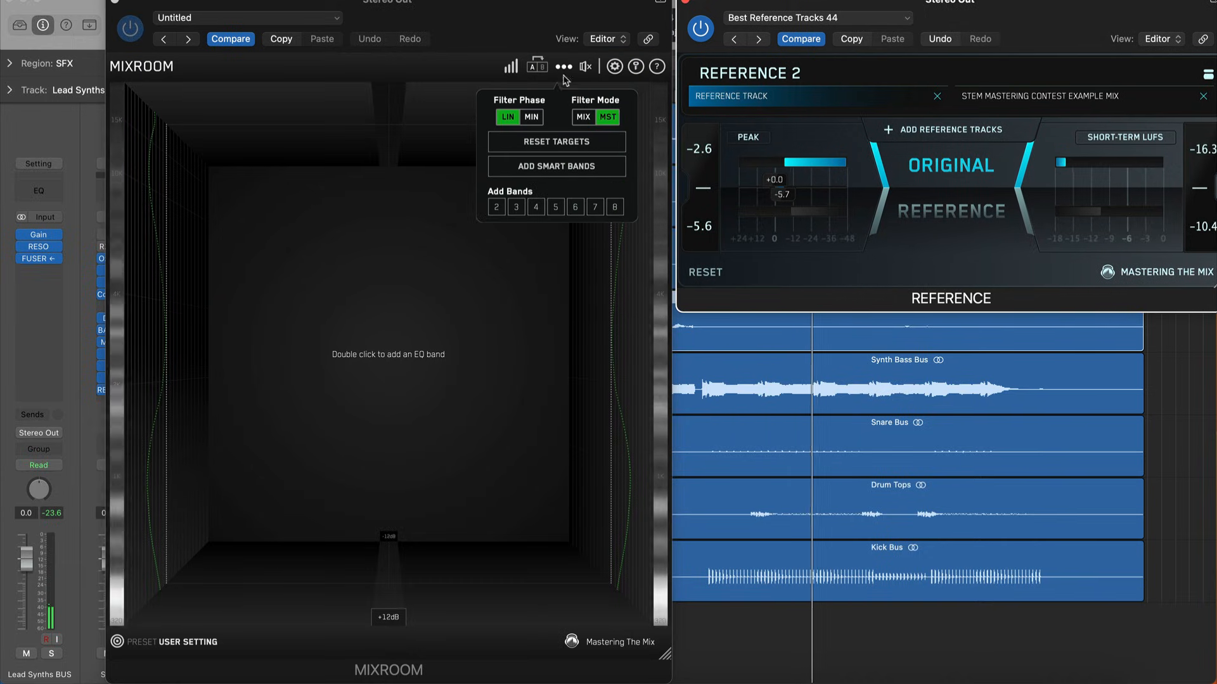
click(557, 167)
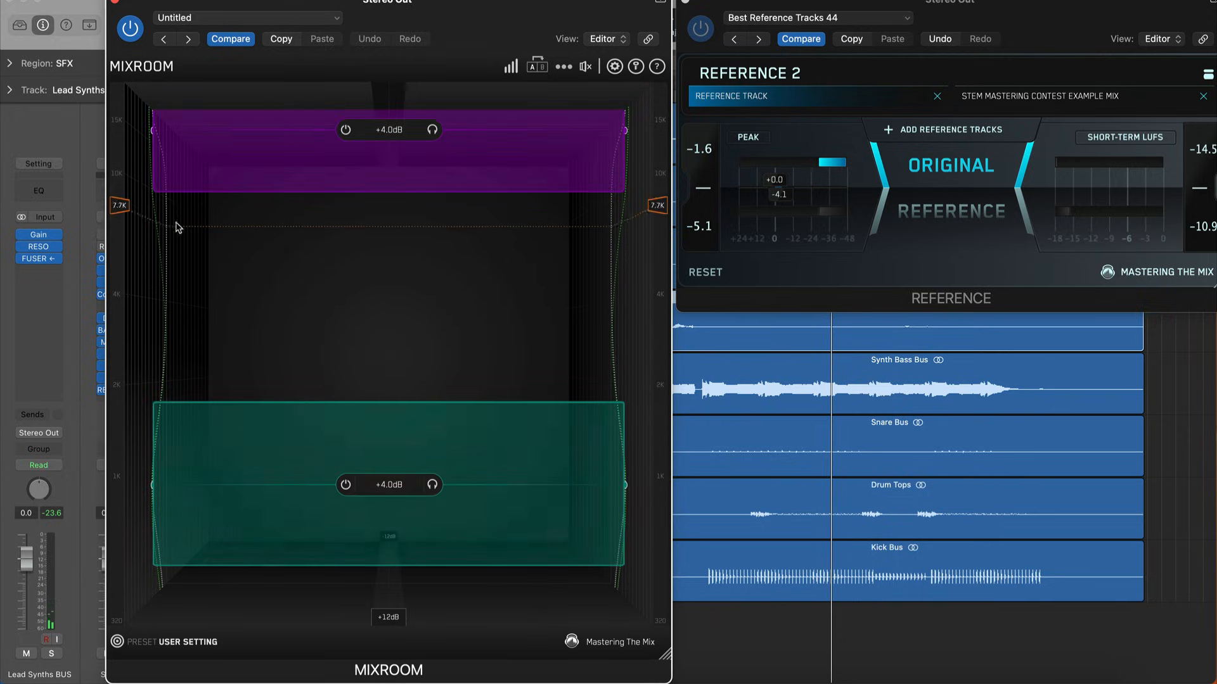
click(564, 69)
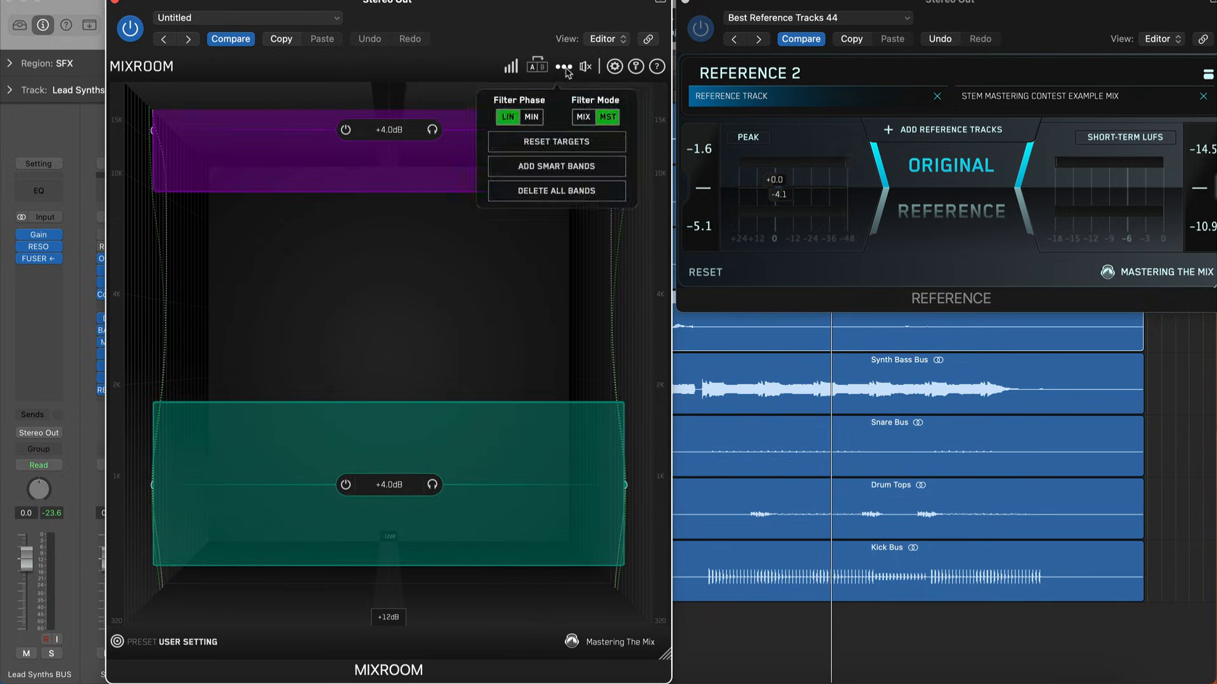
click(565, 69)
click(565, 69)
click(554, 168)
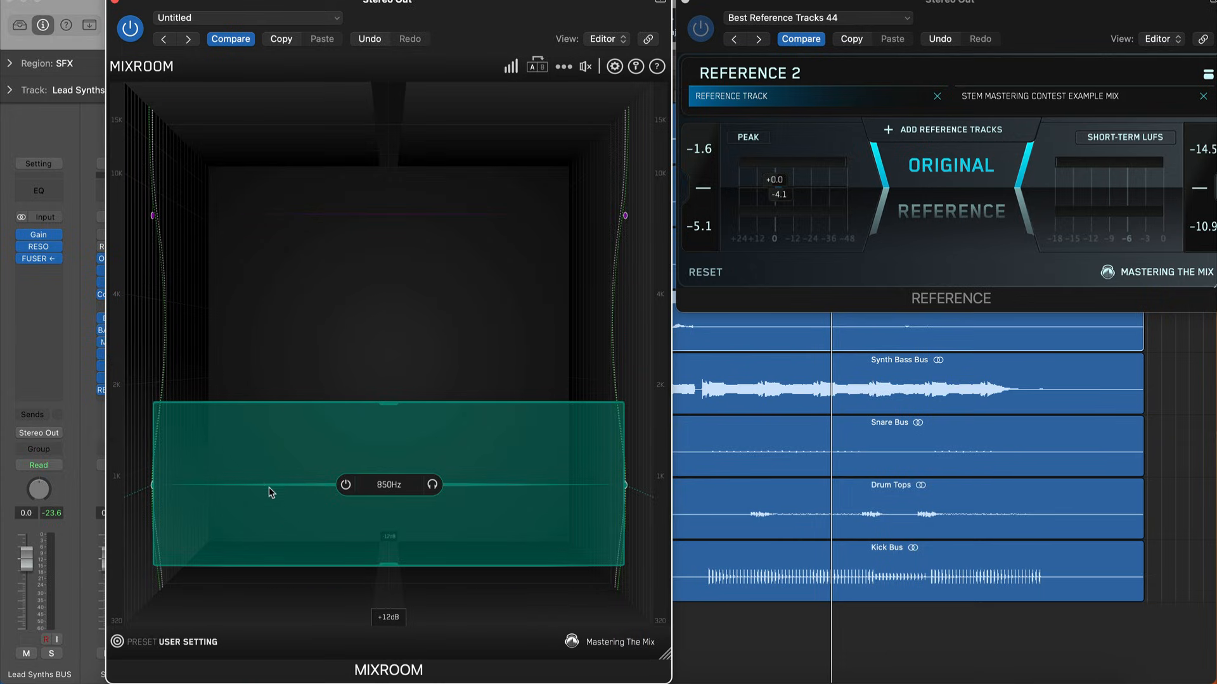
Shift MIXROOM's 850 Hz band slightly lower in frequency, keep it in stereo mode and play the mix
drag(389, 422, 389, 415)
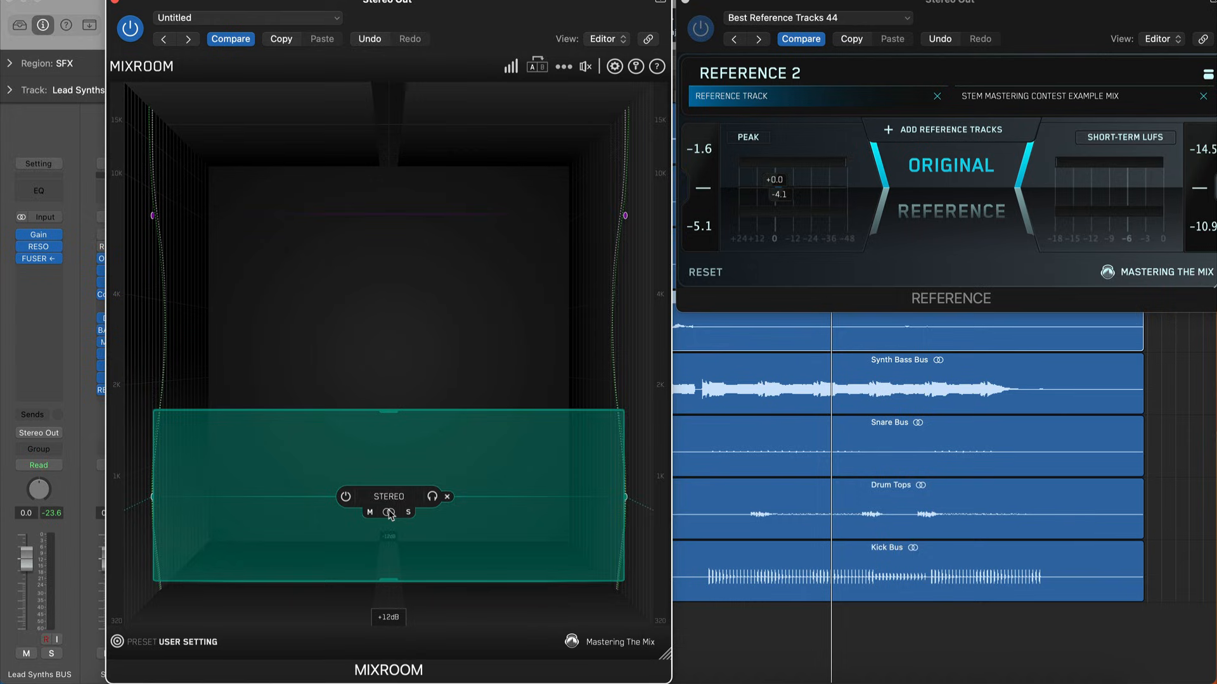
mouse_move(388, 513)
mouse_down()
mouse_move(306, 515)
mouse_move(496, 517)
mouse_move(388, 514)
mouse_up()
key(space)
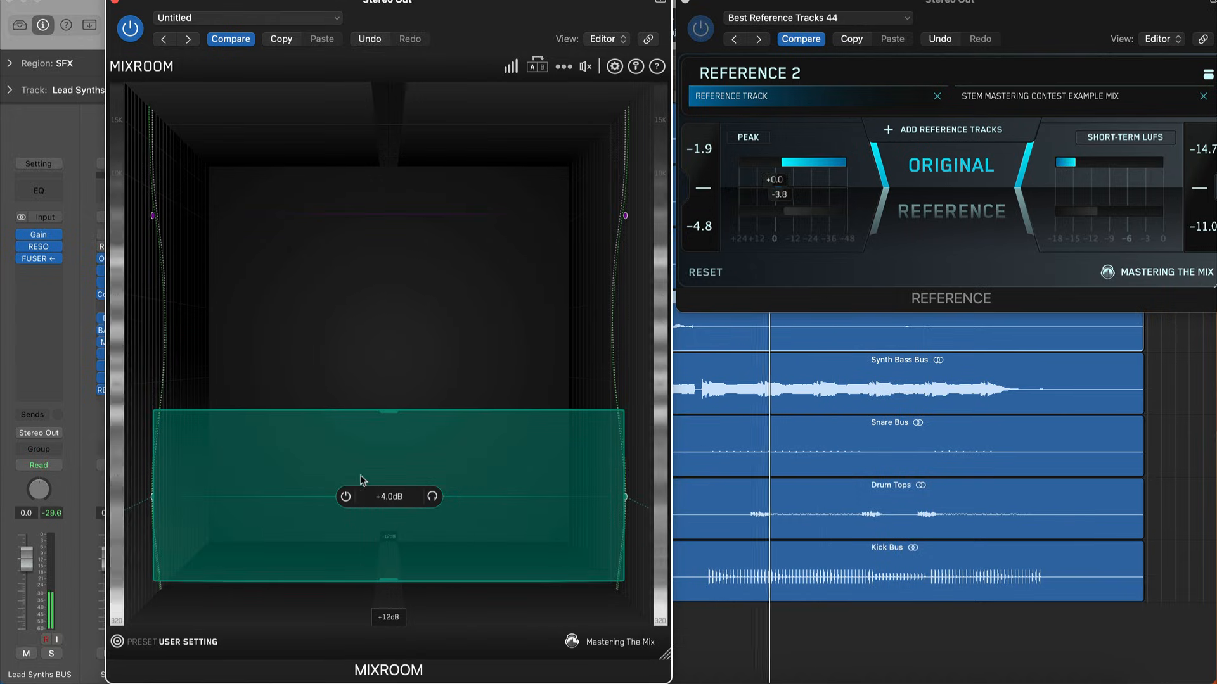
Compare the mix with MIXROOM bypassed and active, and set its output gain to -0.7 dB
mouse_move(585, 66)
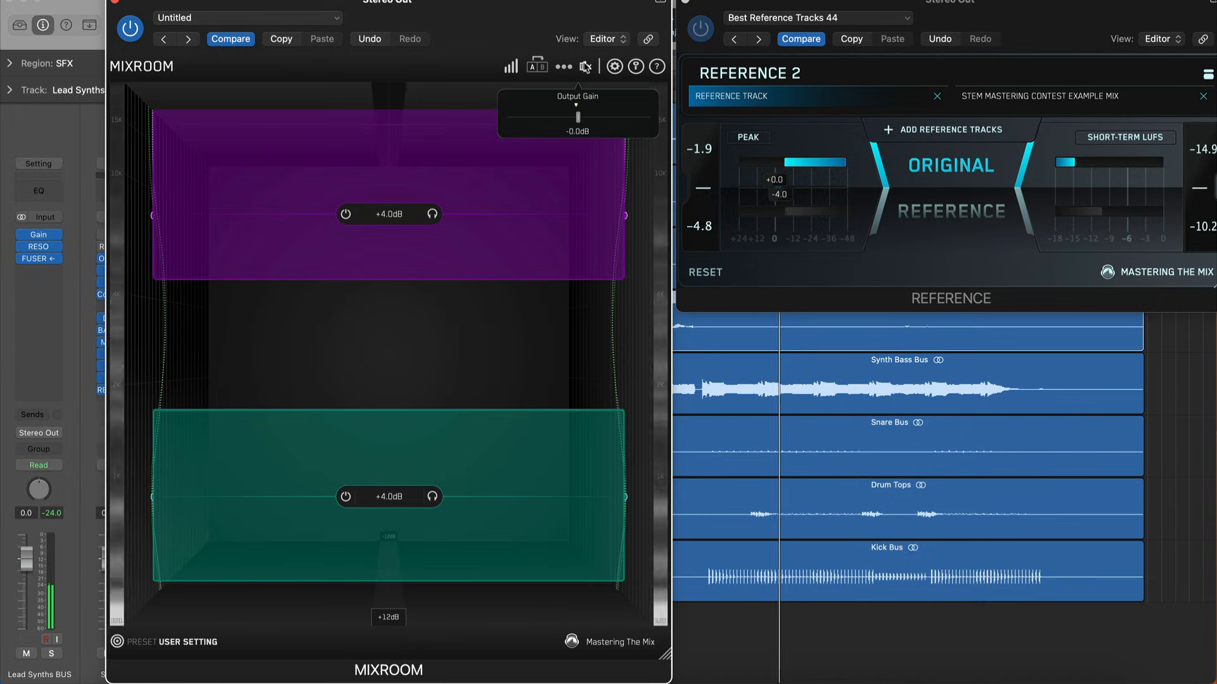
click(585, 66)
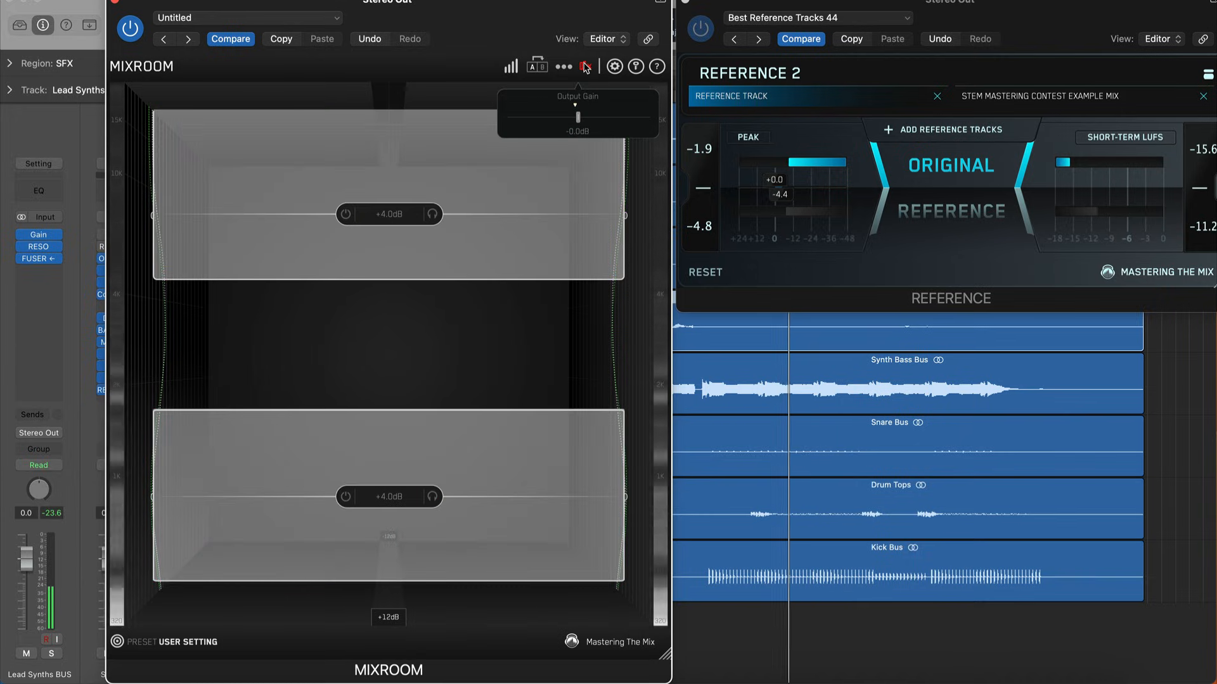
click(585, 65)
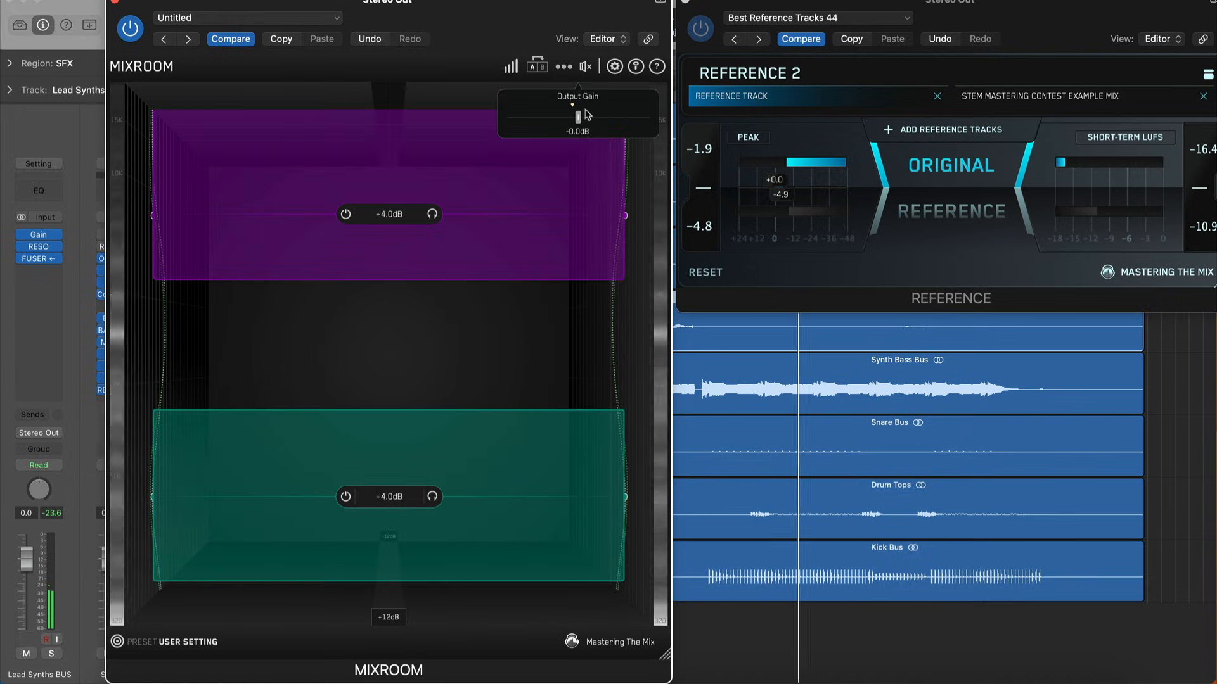
scroll(585, 110, down, 1)
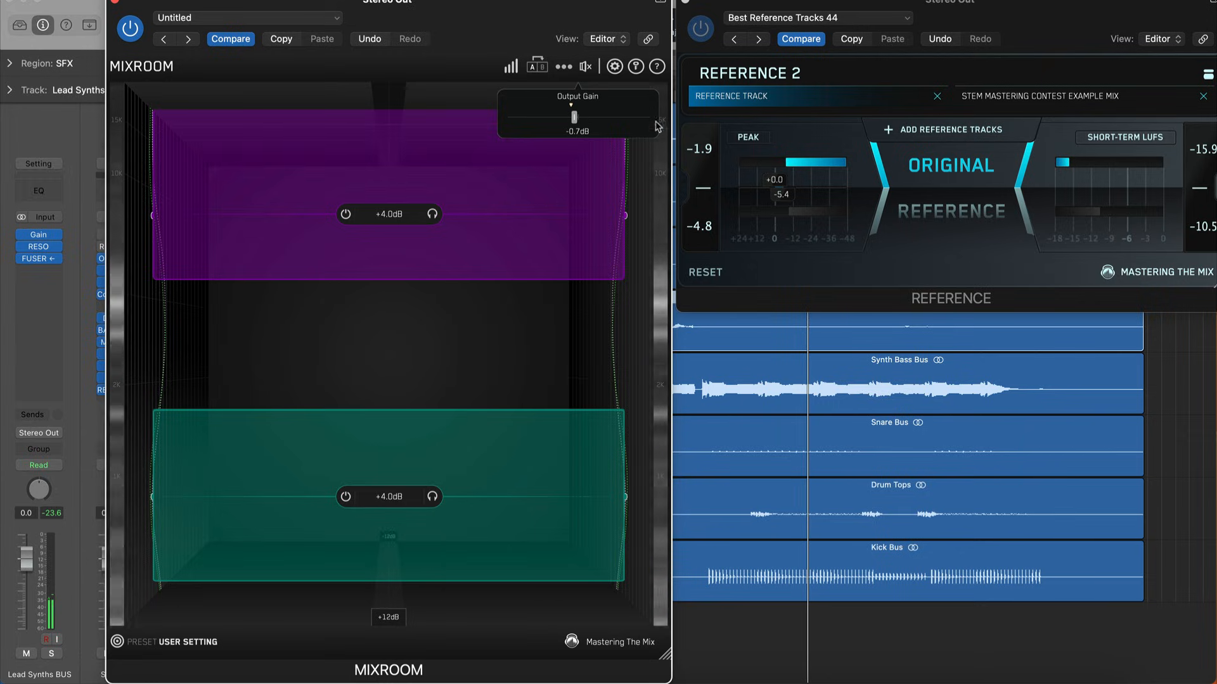
Compare the master by ear in REFERENCE with Reference Track and with Stem Mastering Contest Example Mix
click(982, 202)
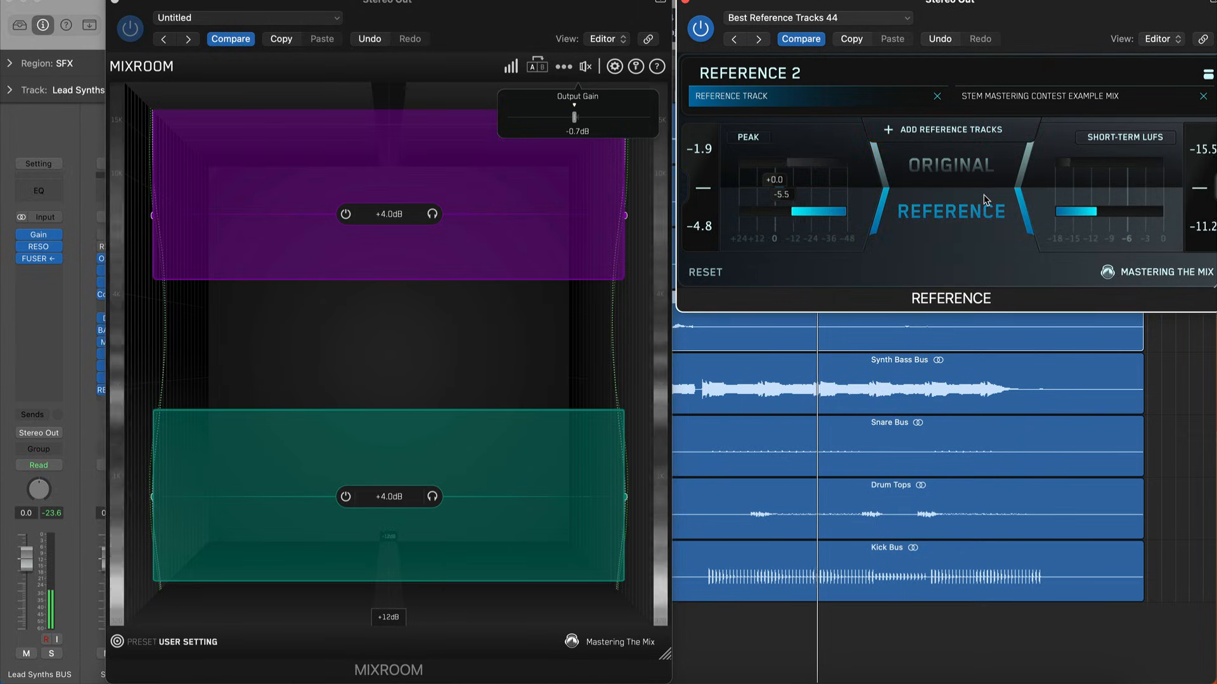
click(984, 197)
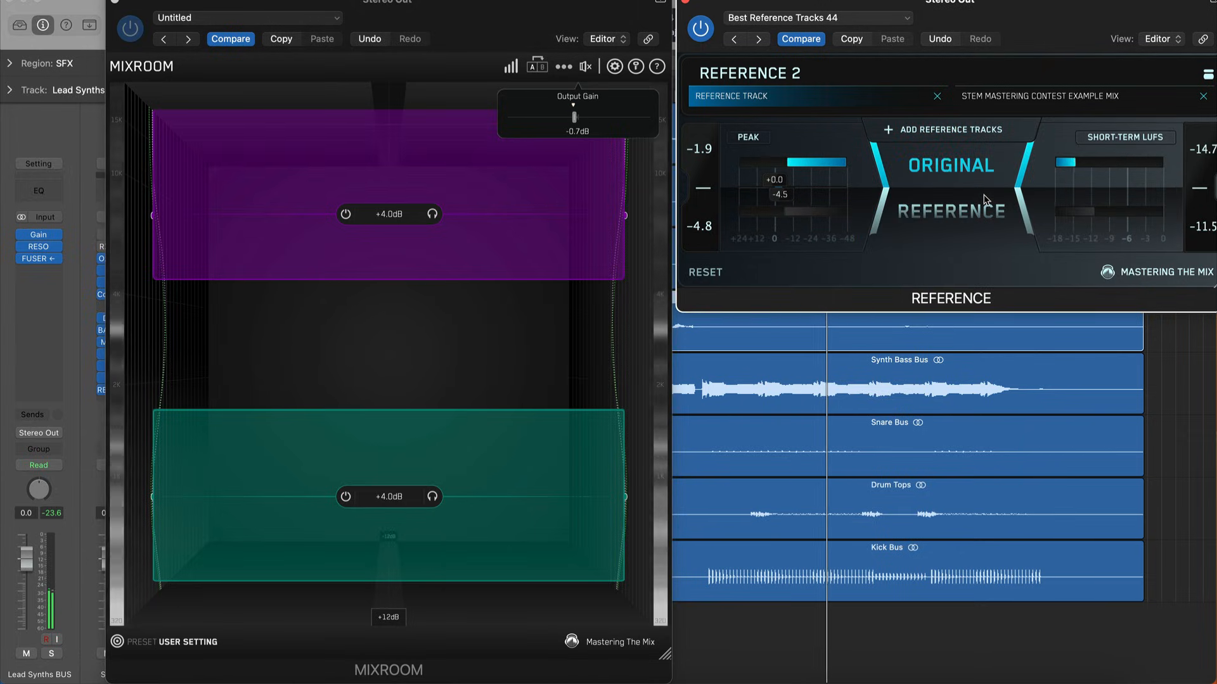
click(984, 199)
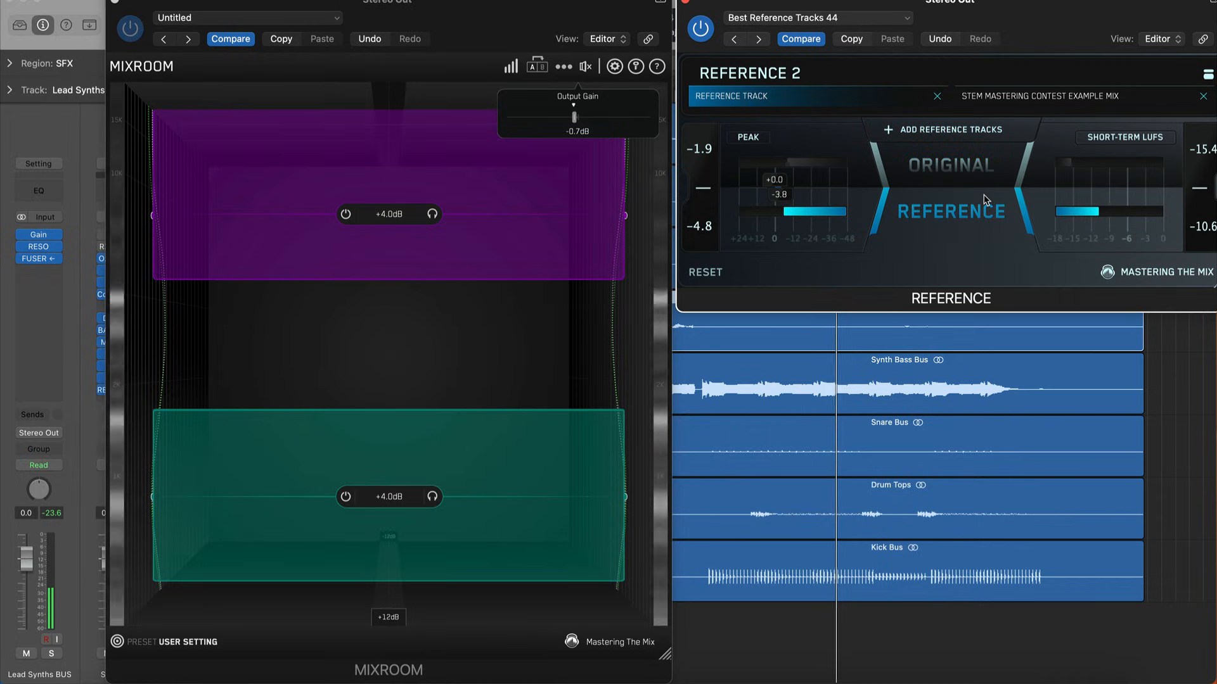
click(984, 198)
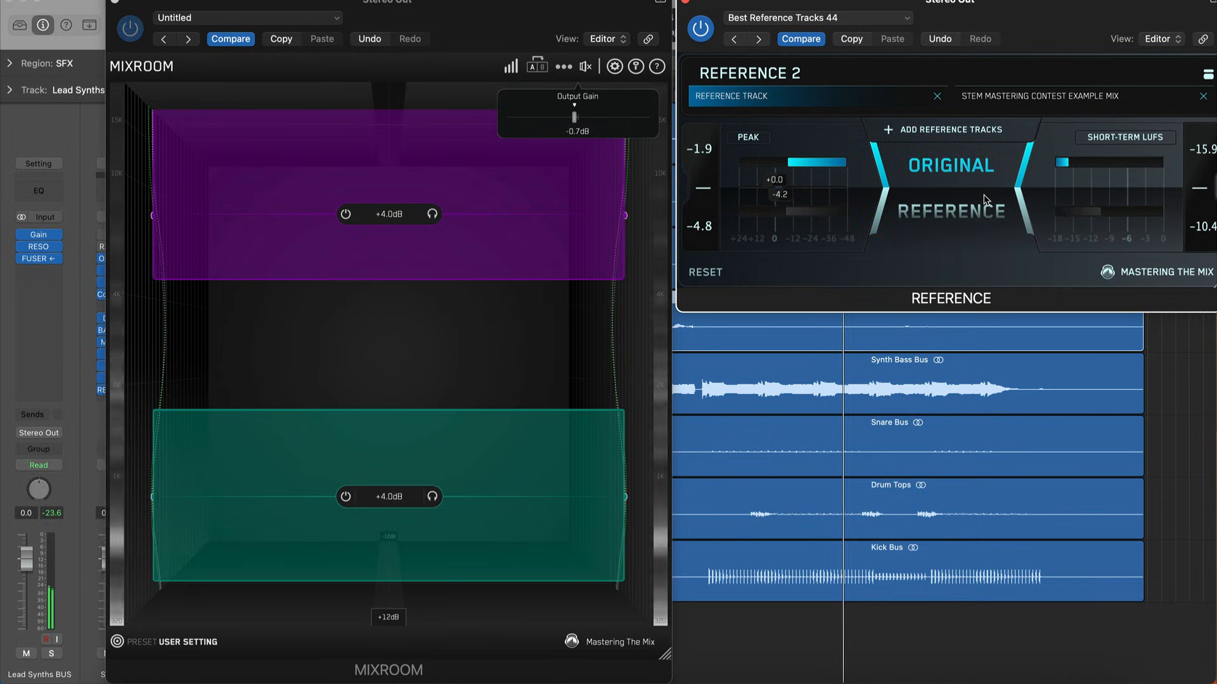
click(992, 100)
click(962, 182)
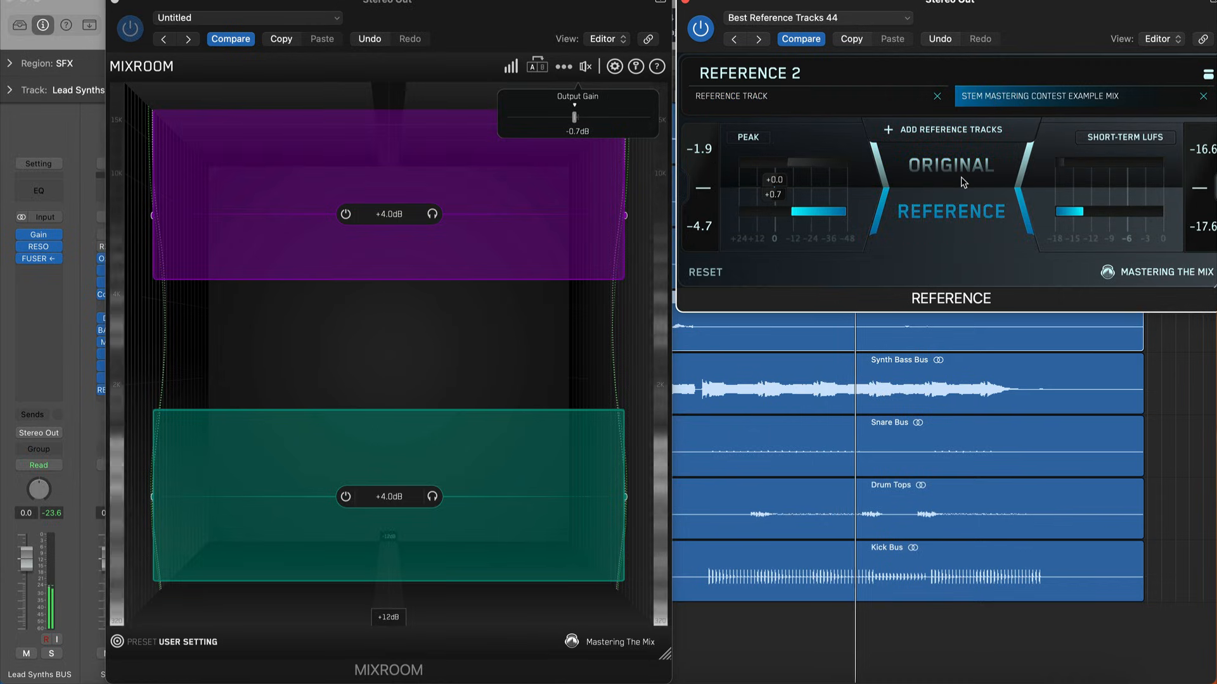
click(963, 182)
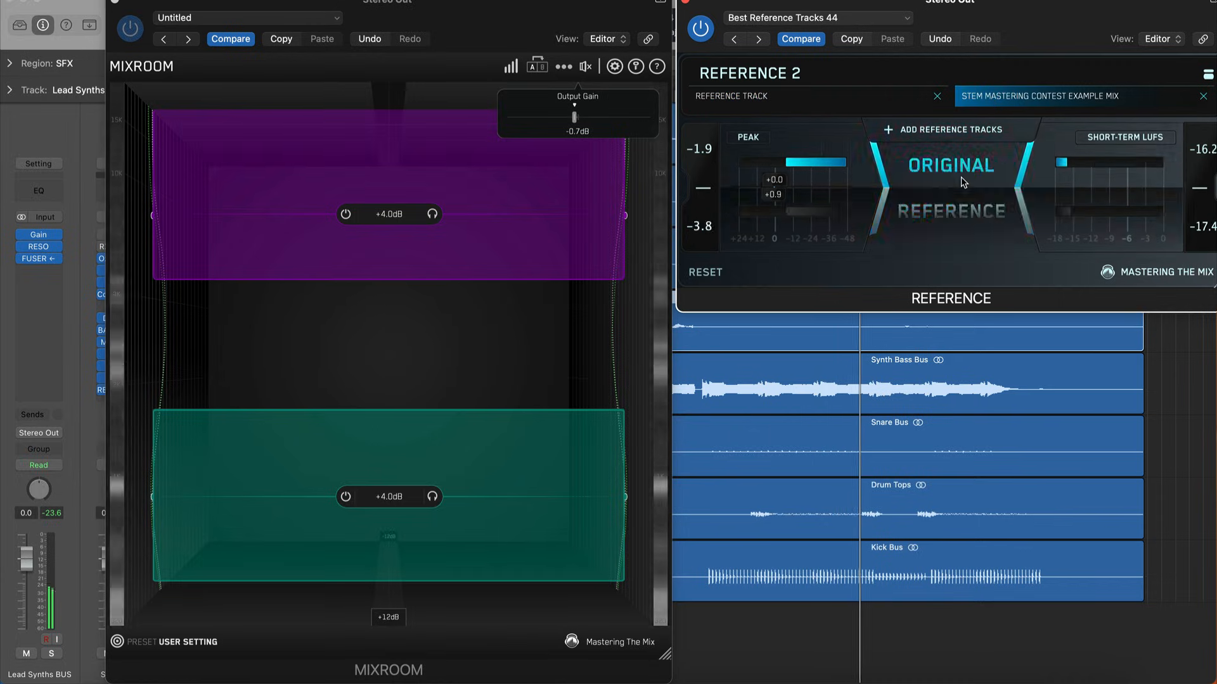
Expand REFERENCE to its full view with Reference Track selected and compare the master's tonal balance against it
click(904, 106)
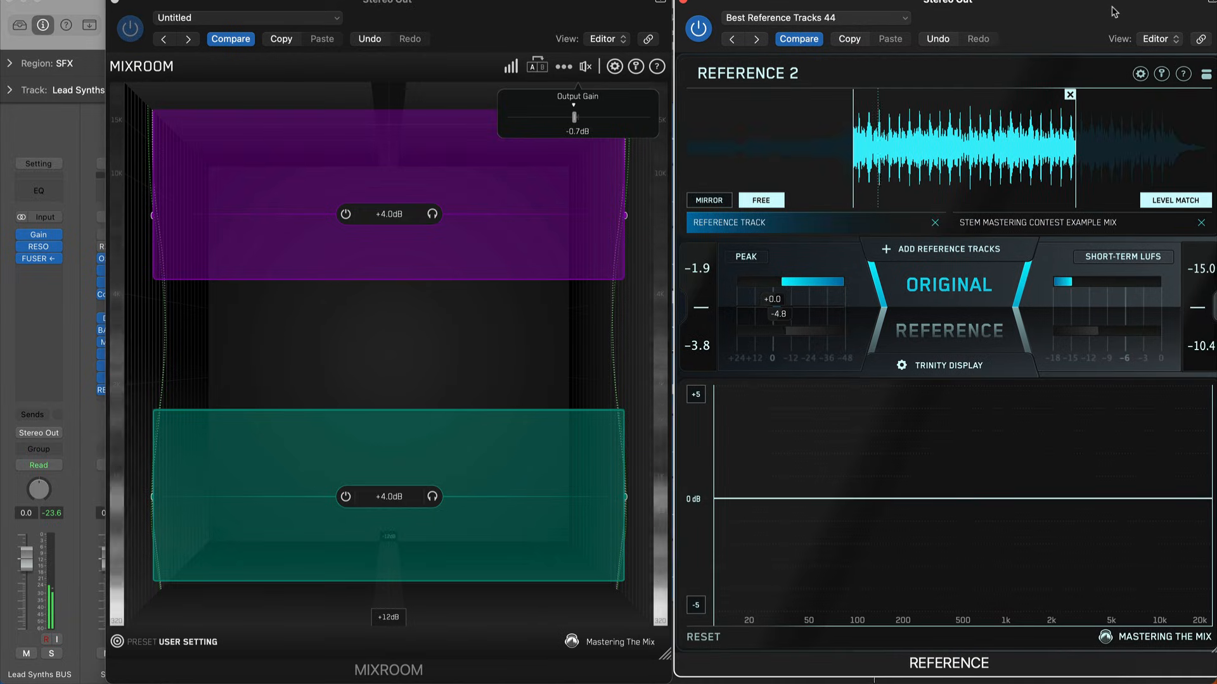
click(950, 286)
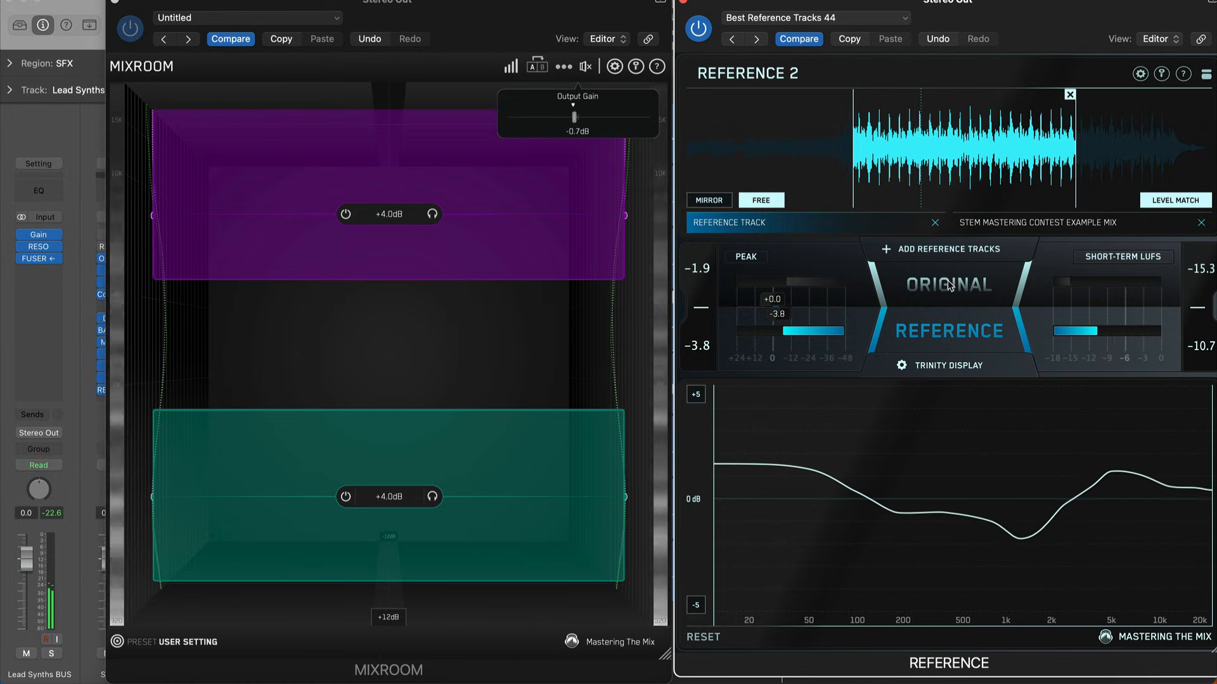
click(1083, 500)
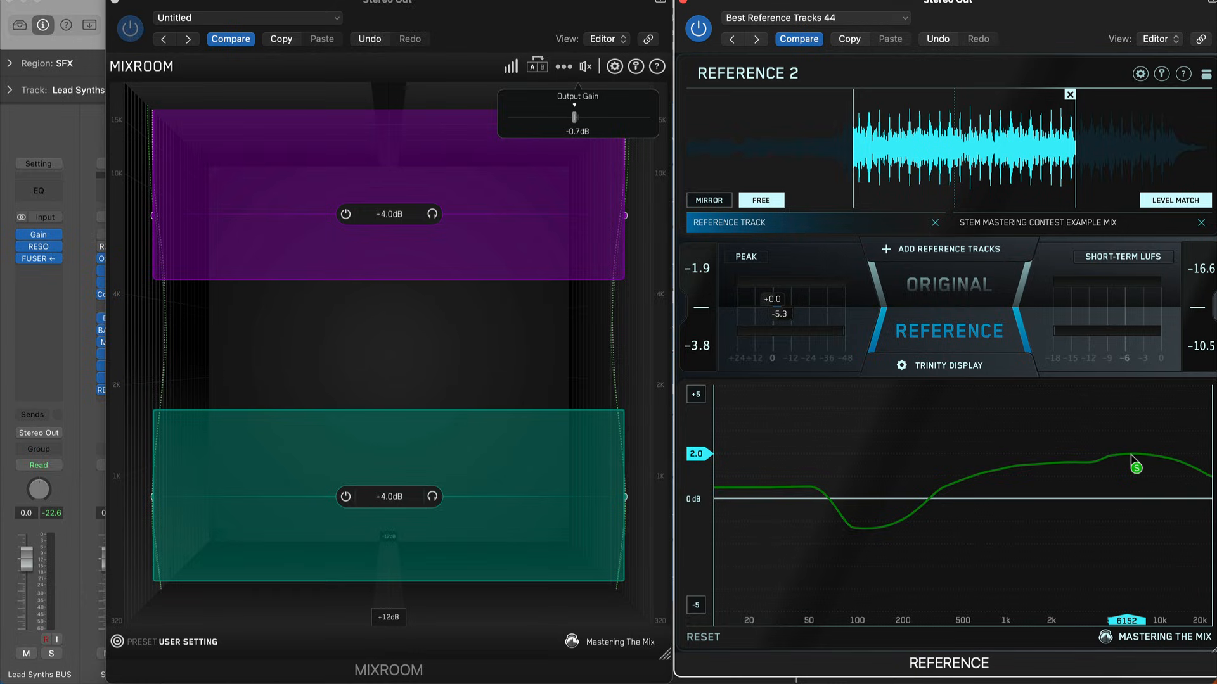
click(976, 304)
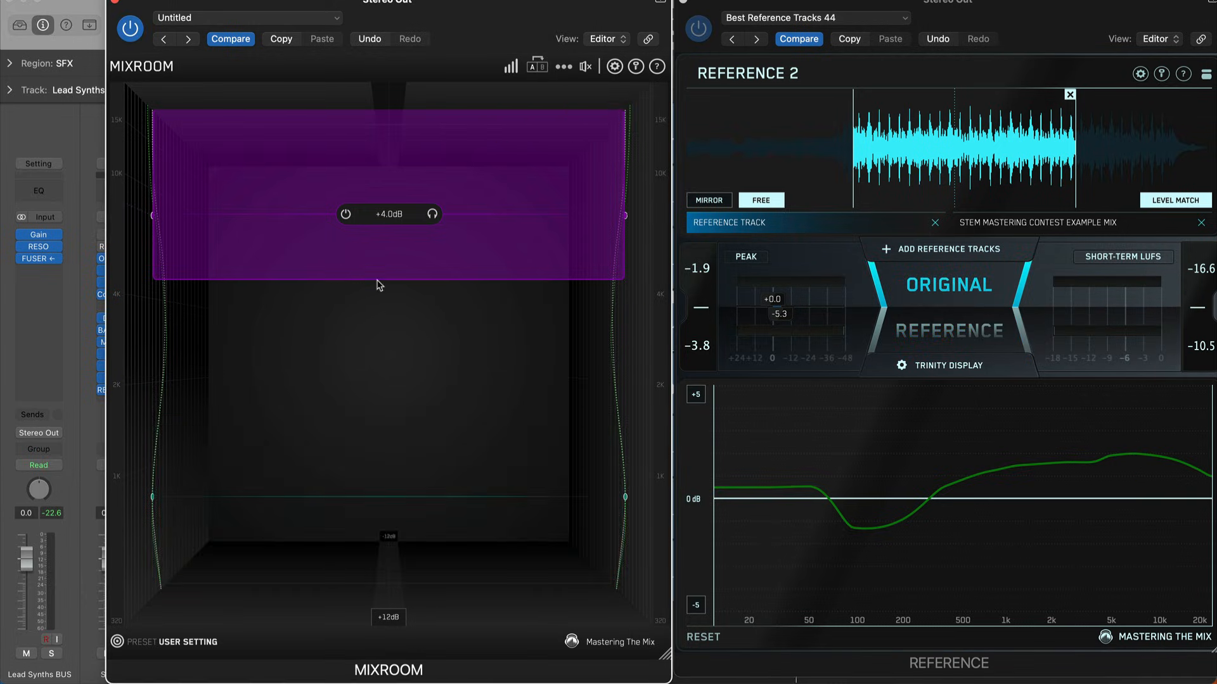
click(944, 301)
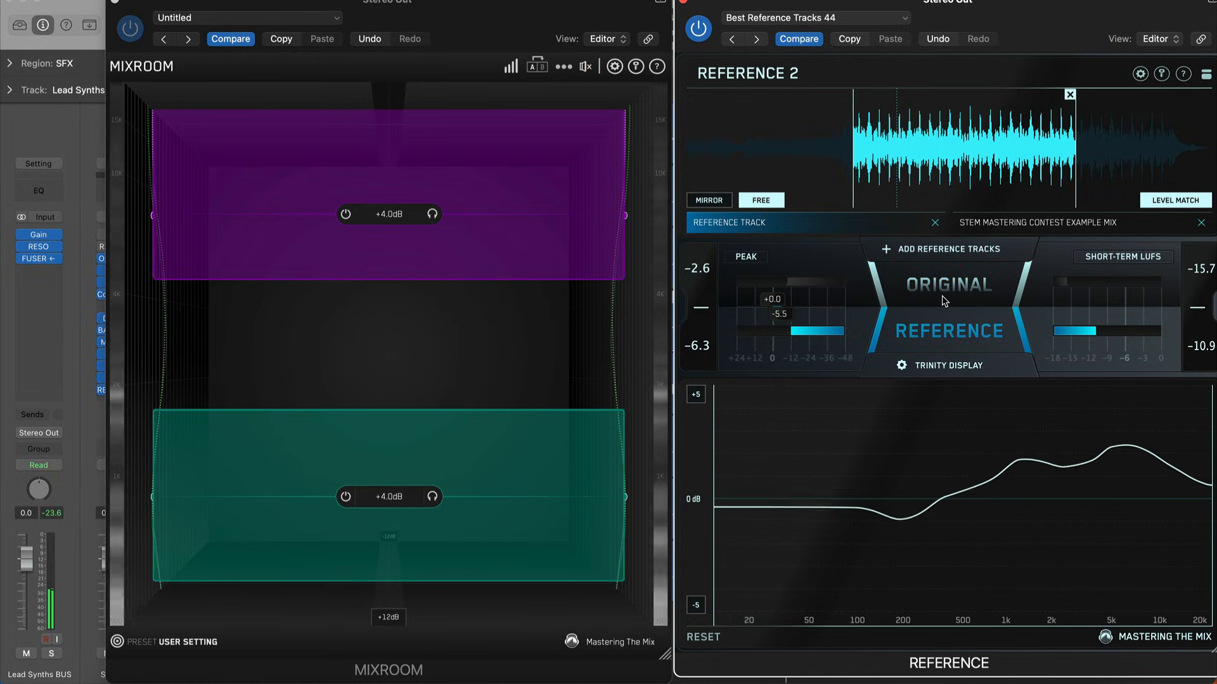
click(943, 296)
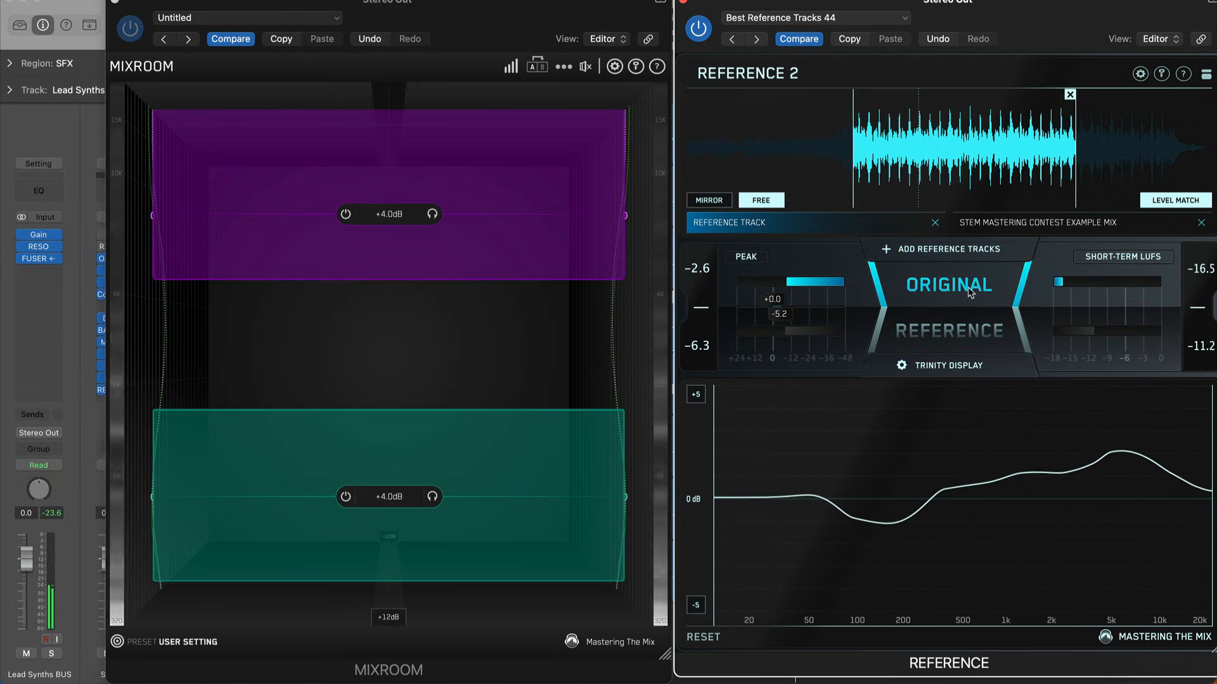
click(963, 292)
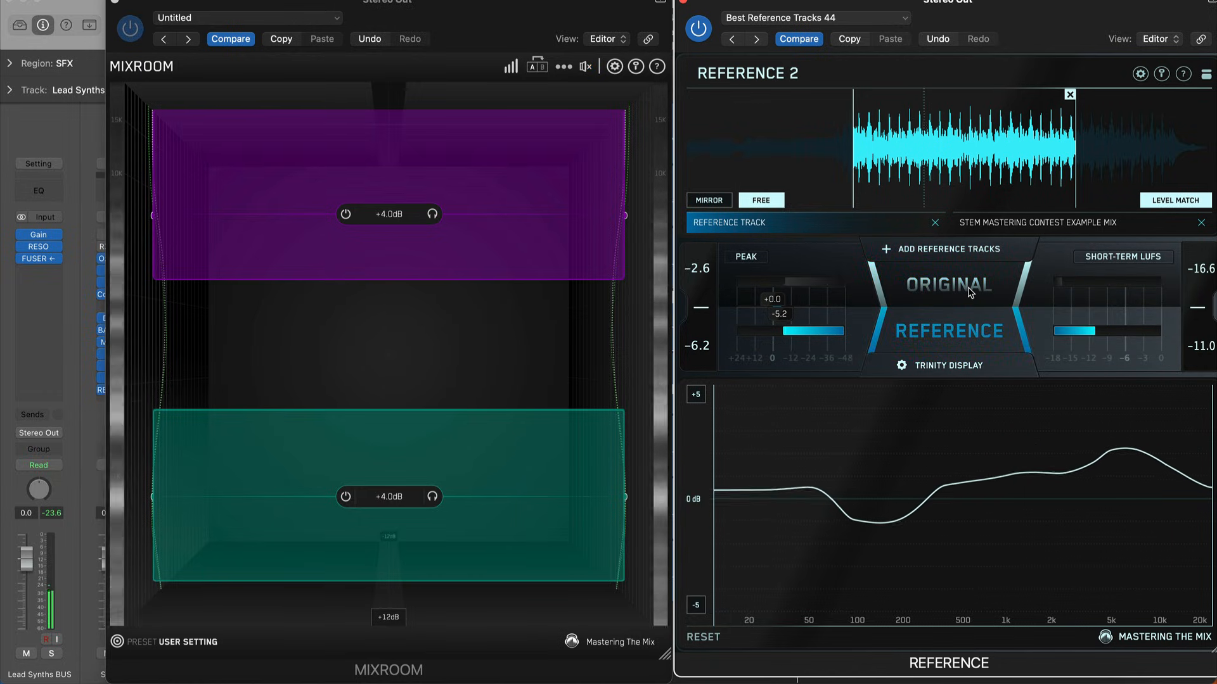
Switch REFERENCE to Stem Mastering Contest Example Mix and alternate between it and the original master
click(1010, 222)
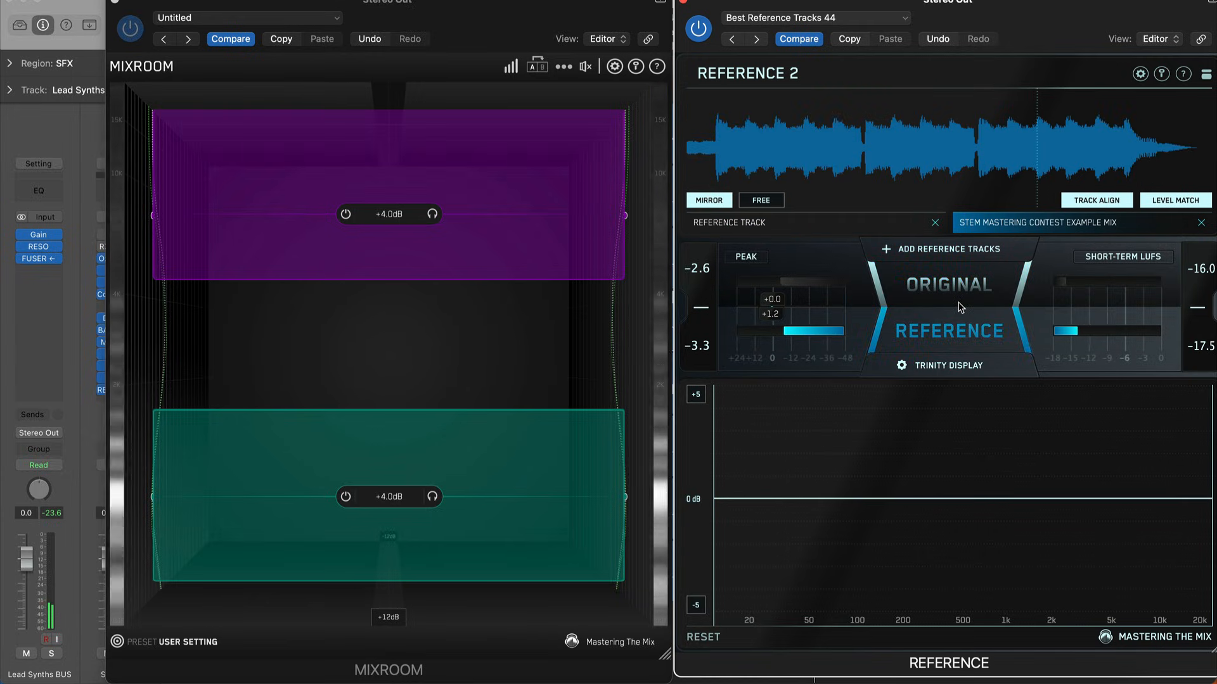
click(961, 307)
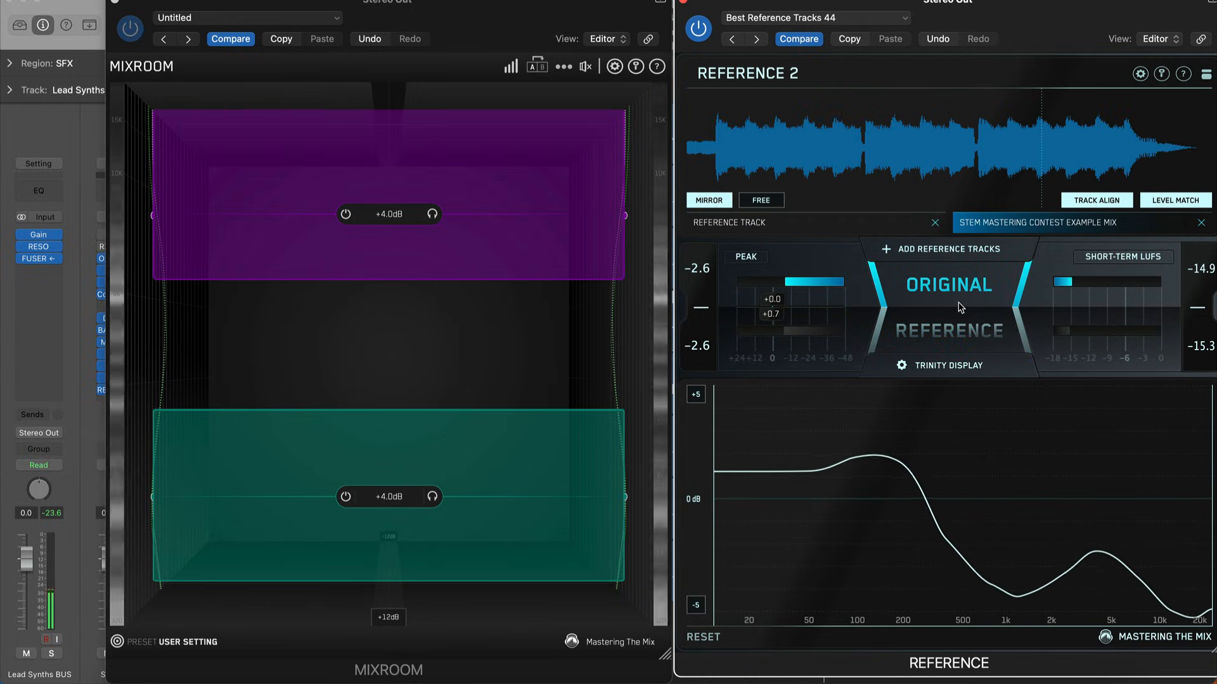
click(960, 307)
click(960, 307)
Close the MIXROOM window, stop playback and close the REFERENCE window
click(116, 4)
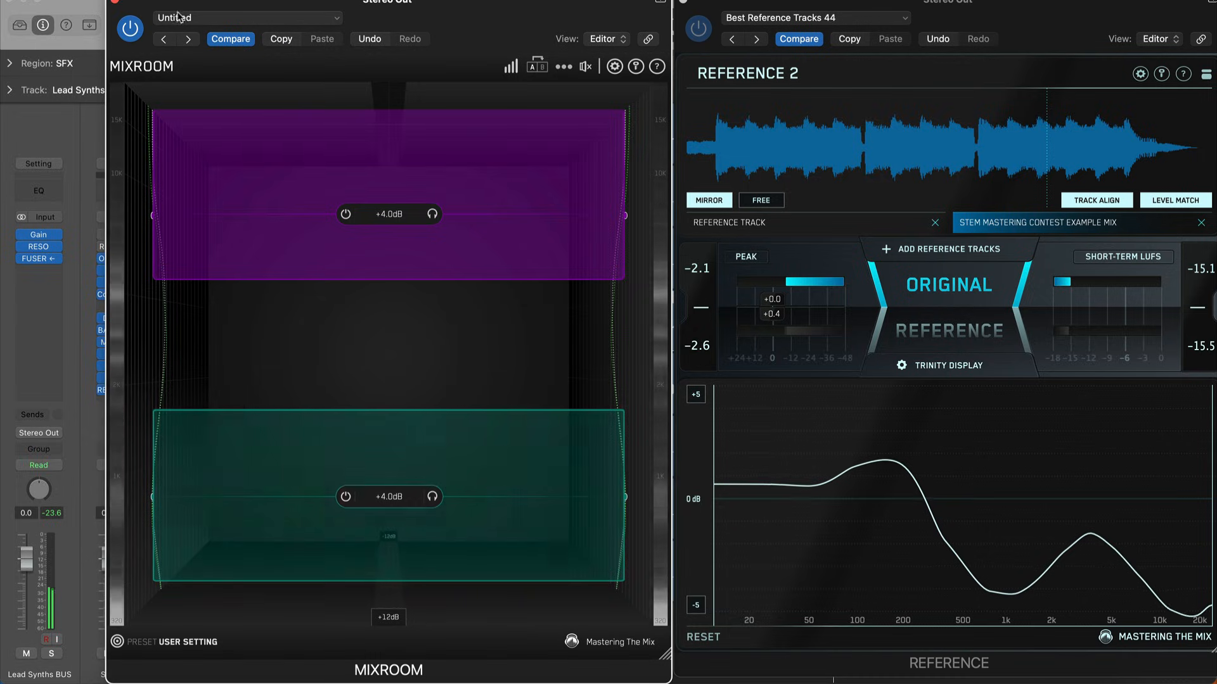
click(114, 3)
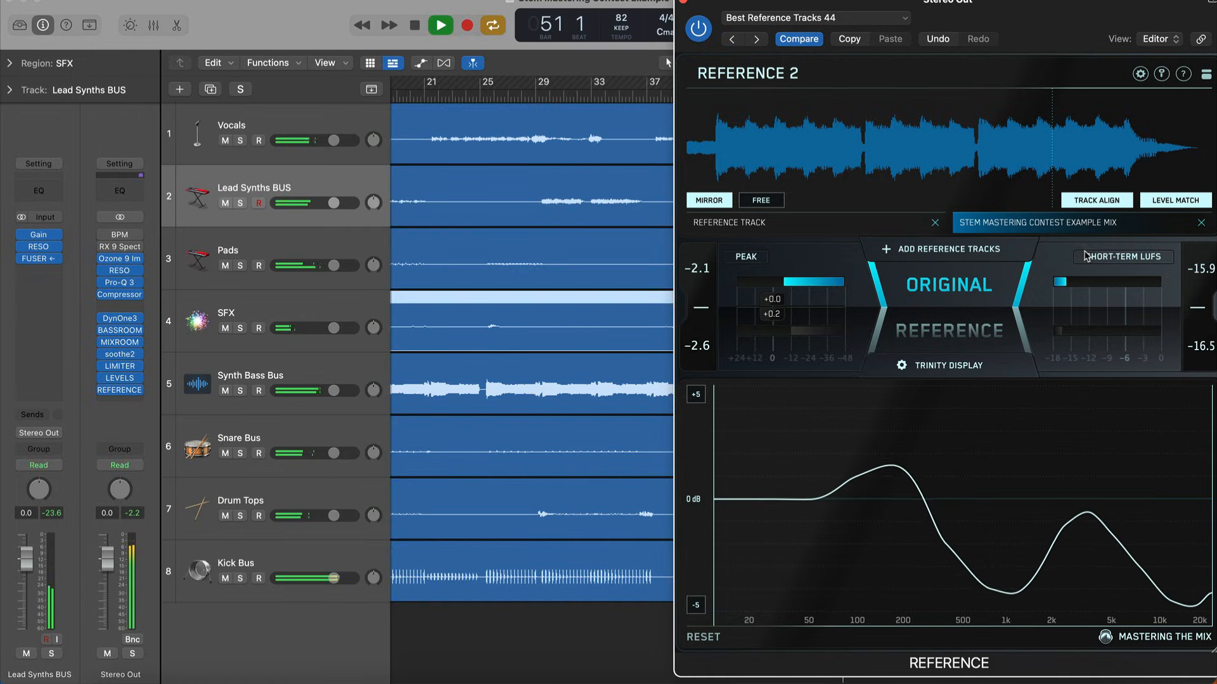
key(space)
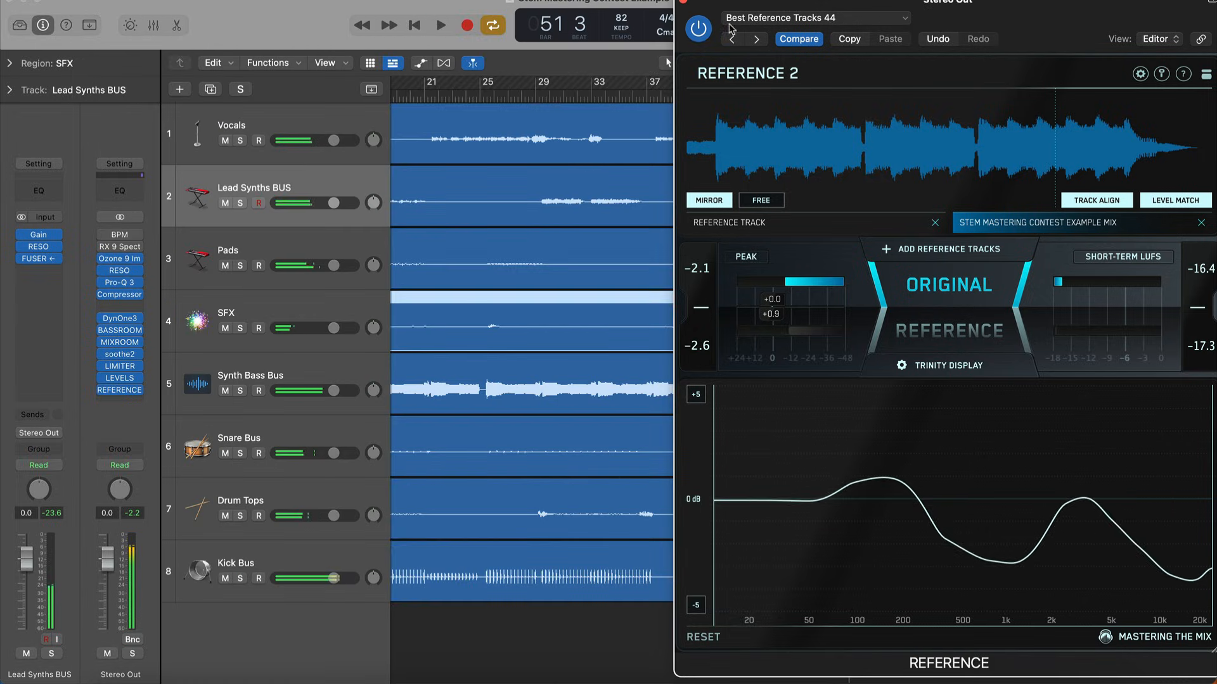
click(680, 2)
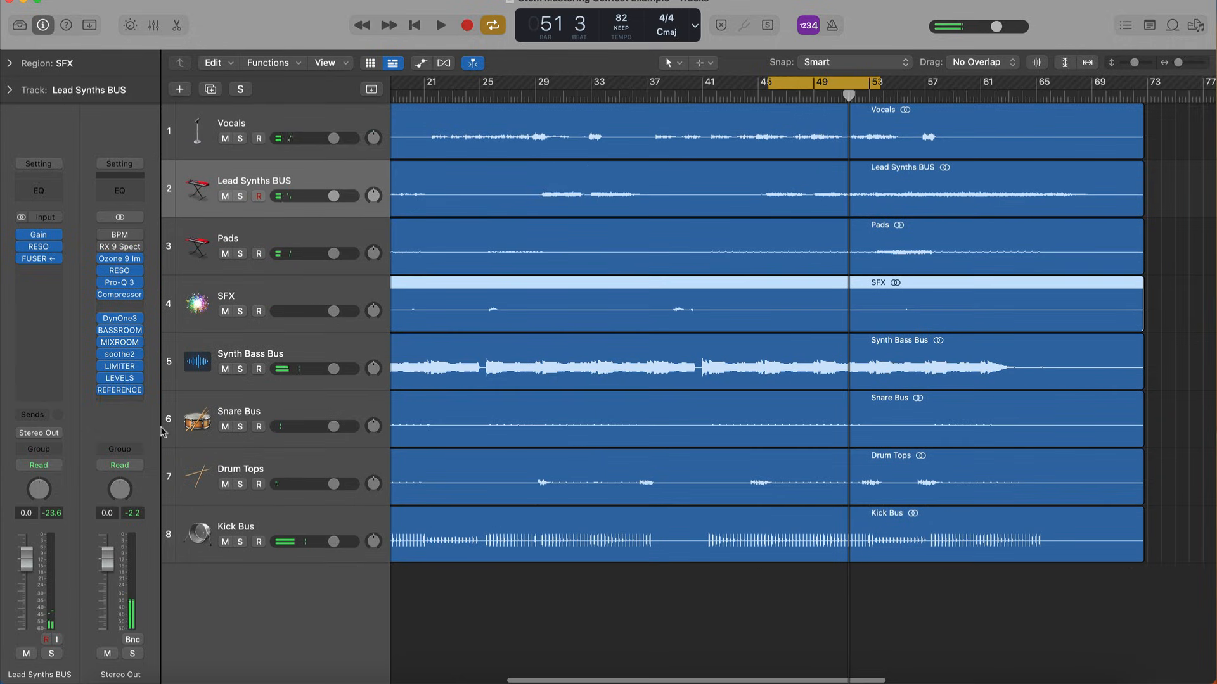
Open soothe2 on the Stereo Out and audition its delta signal while the mix plays
click(121, 355)
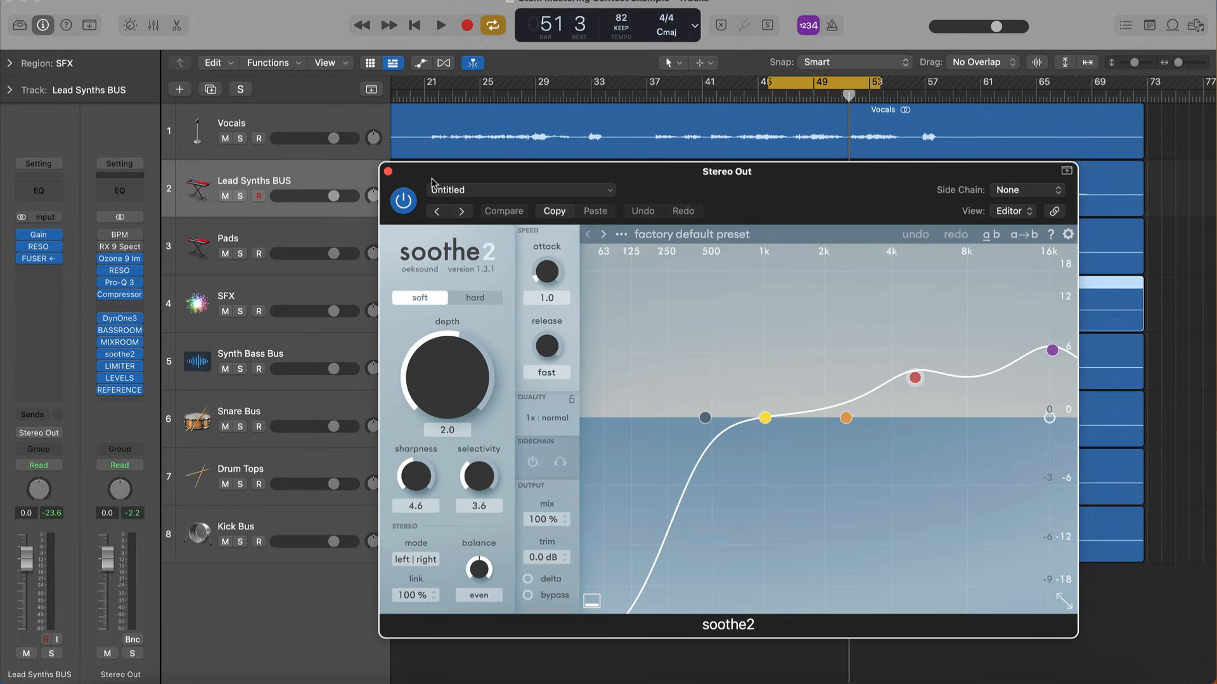
key(space)
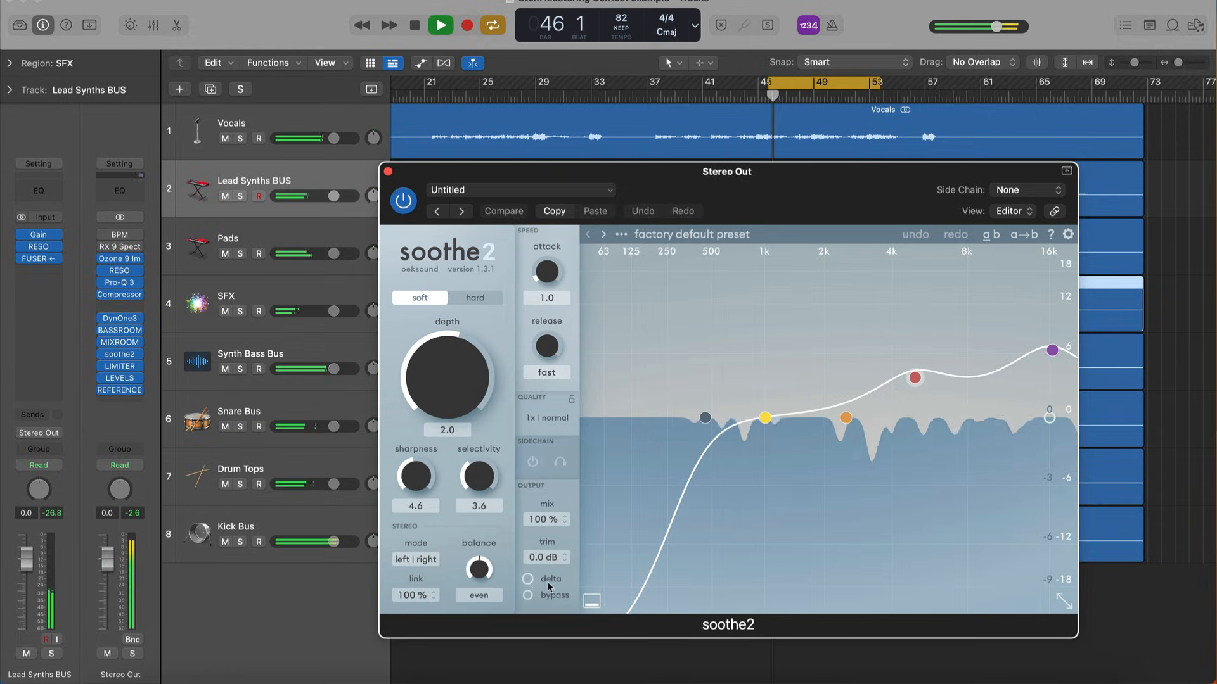
click(528, 578)
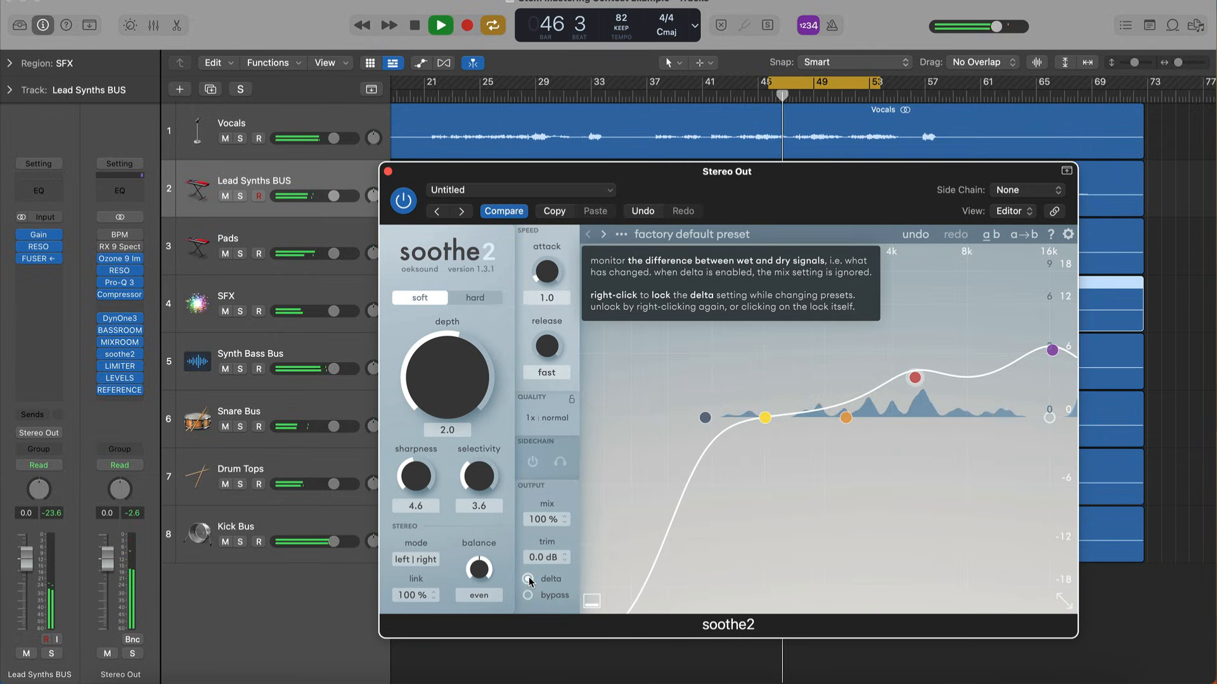
click(528, 577)
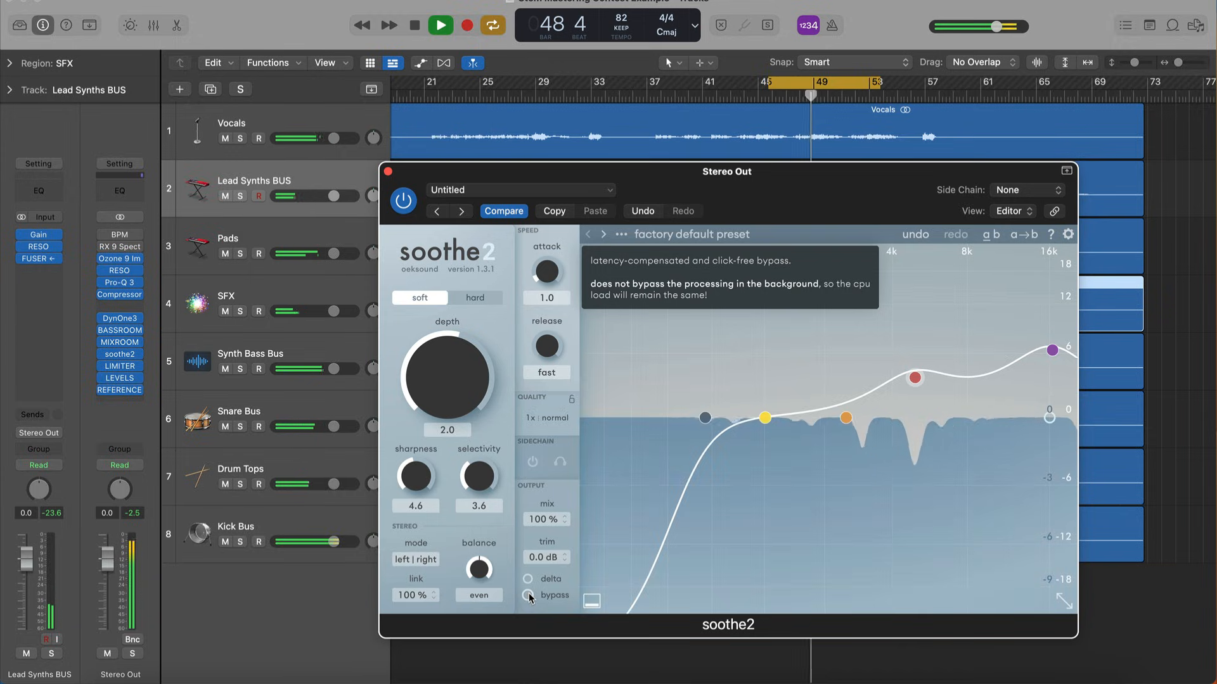
Bypass soothe2's processing and compare the master with Stem Mastering Contest Example Mix in REFERENCE
click(528, 596)
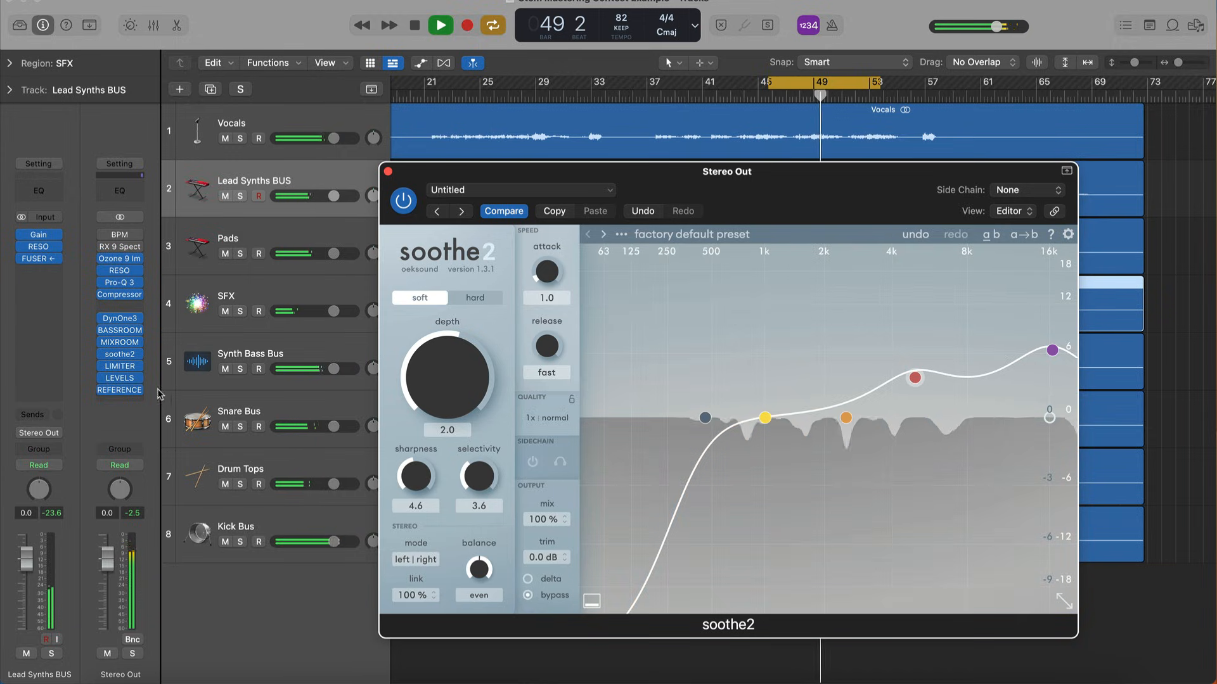
click(119, 390)
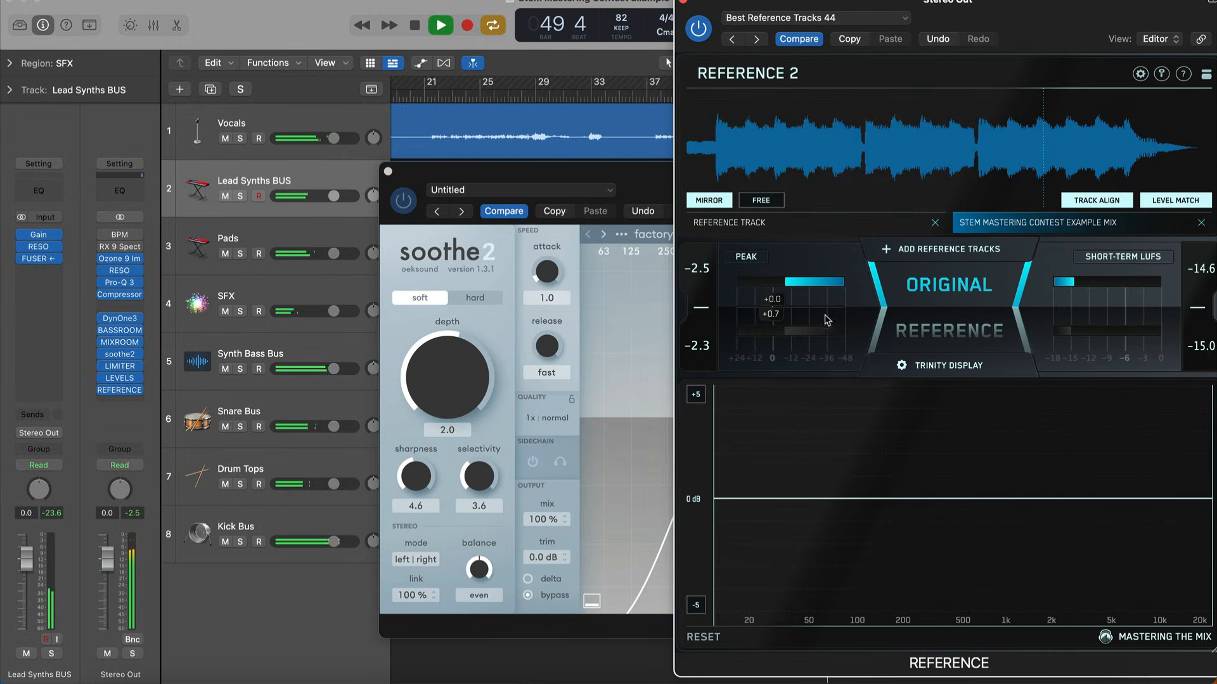
click(951, 340)
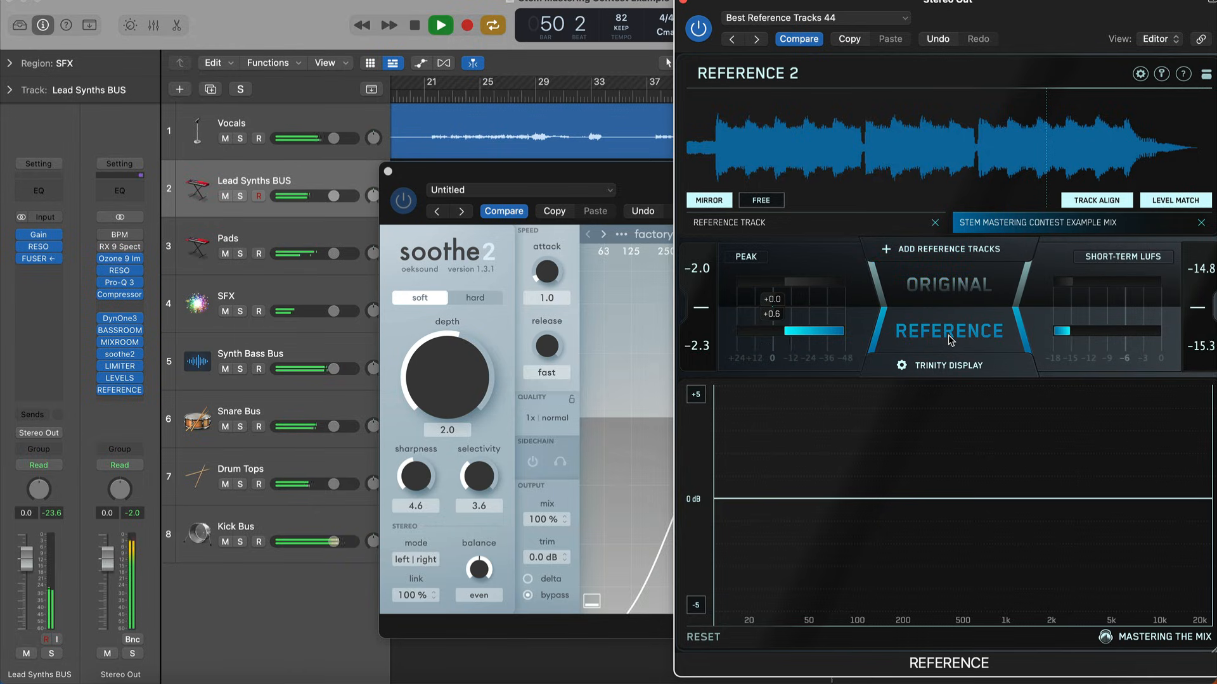
Turn off soothe2 on the Stereo Out, stop playback and close its window
click(526, 596)
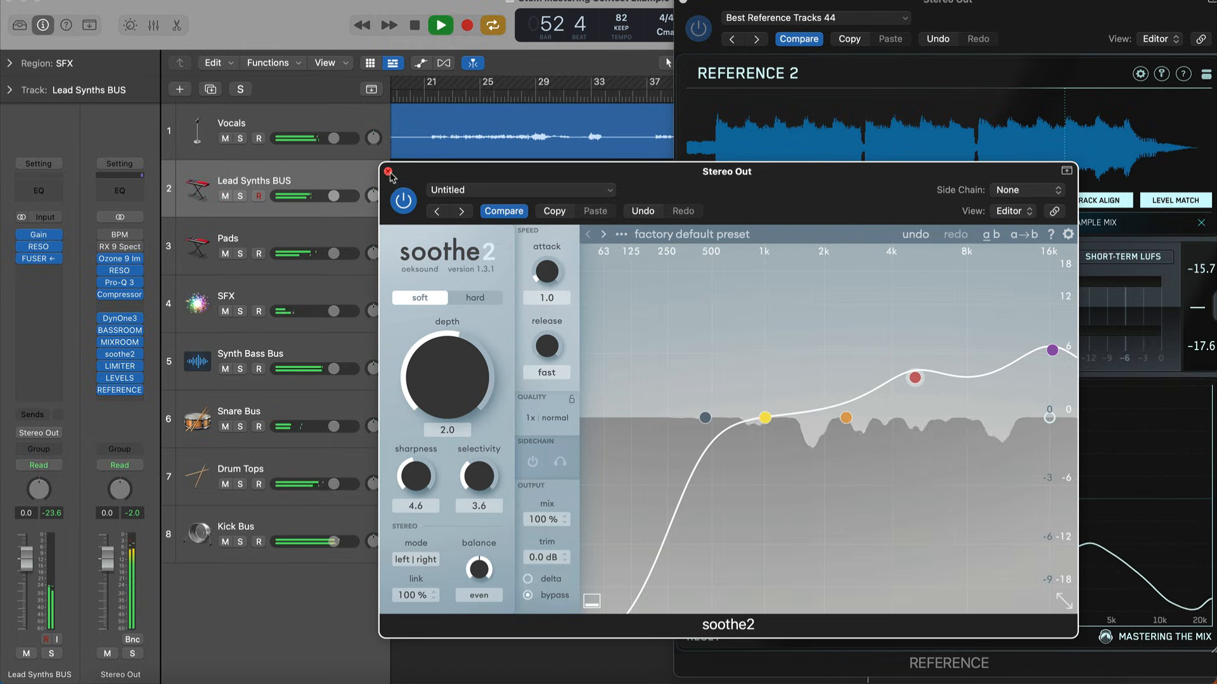
key(space)
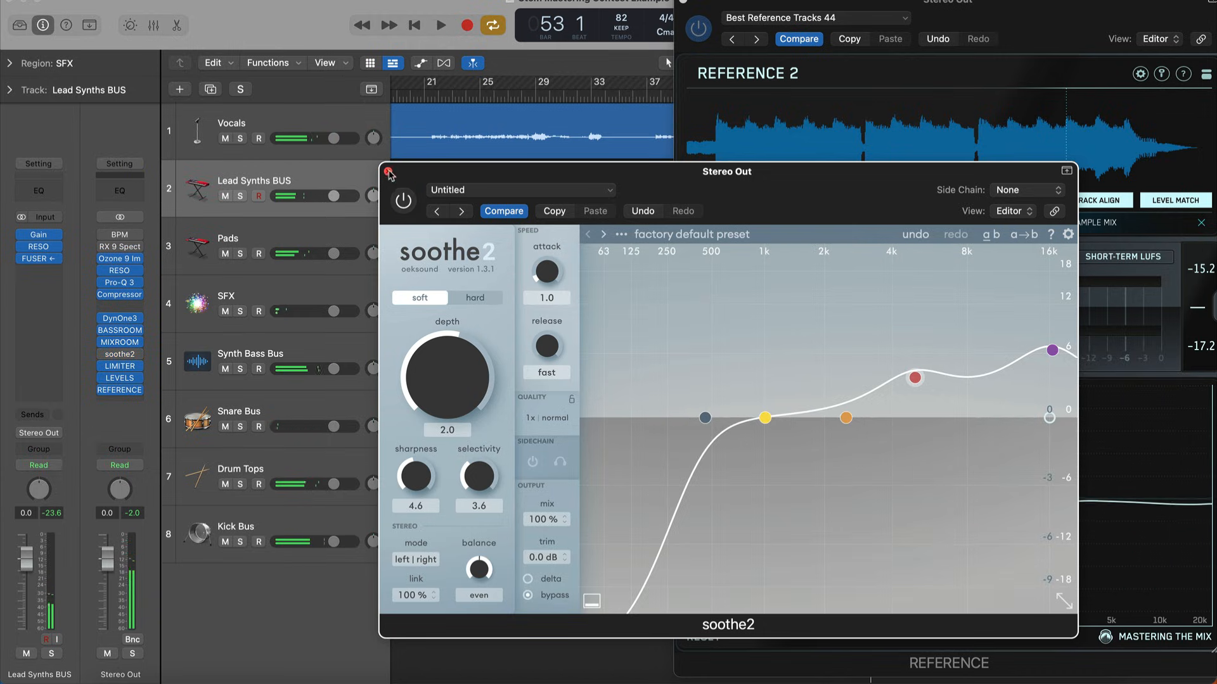
click(388, 172)
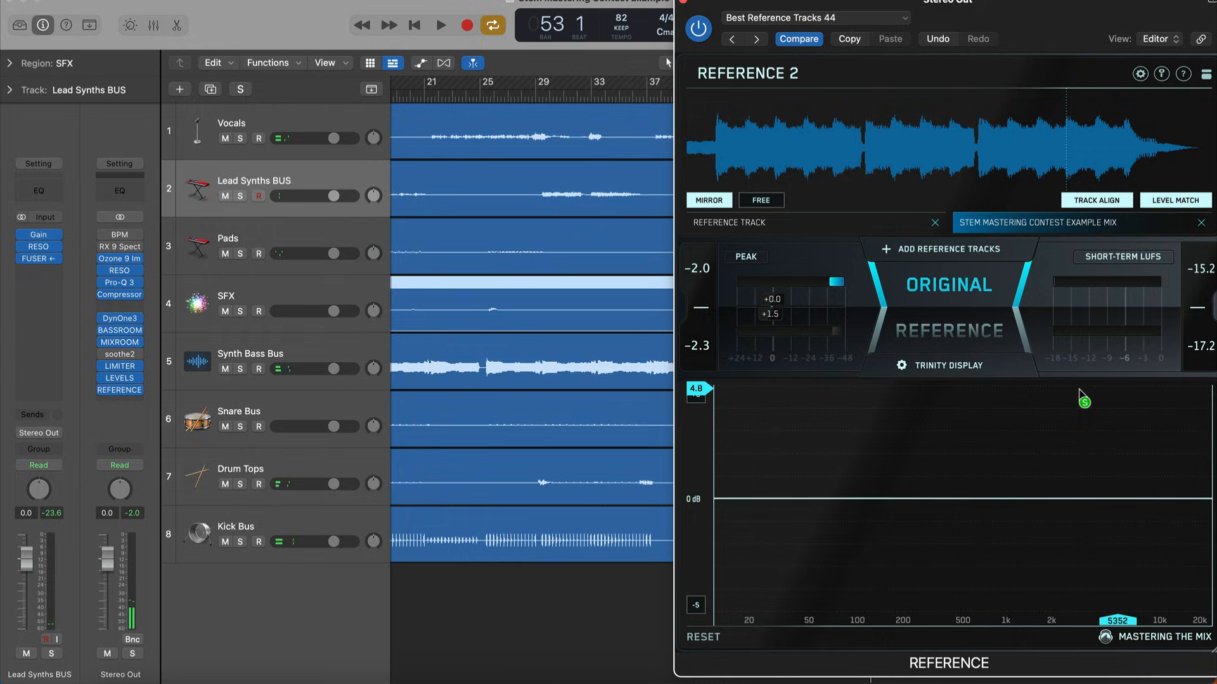
Open LIMITER on the Stereo Out, play the looped section and let it analyze the mix
drag(1079, 392, 965, 473)
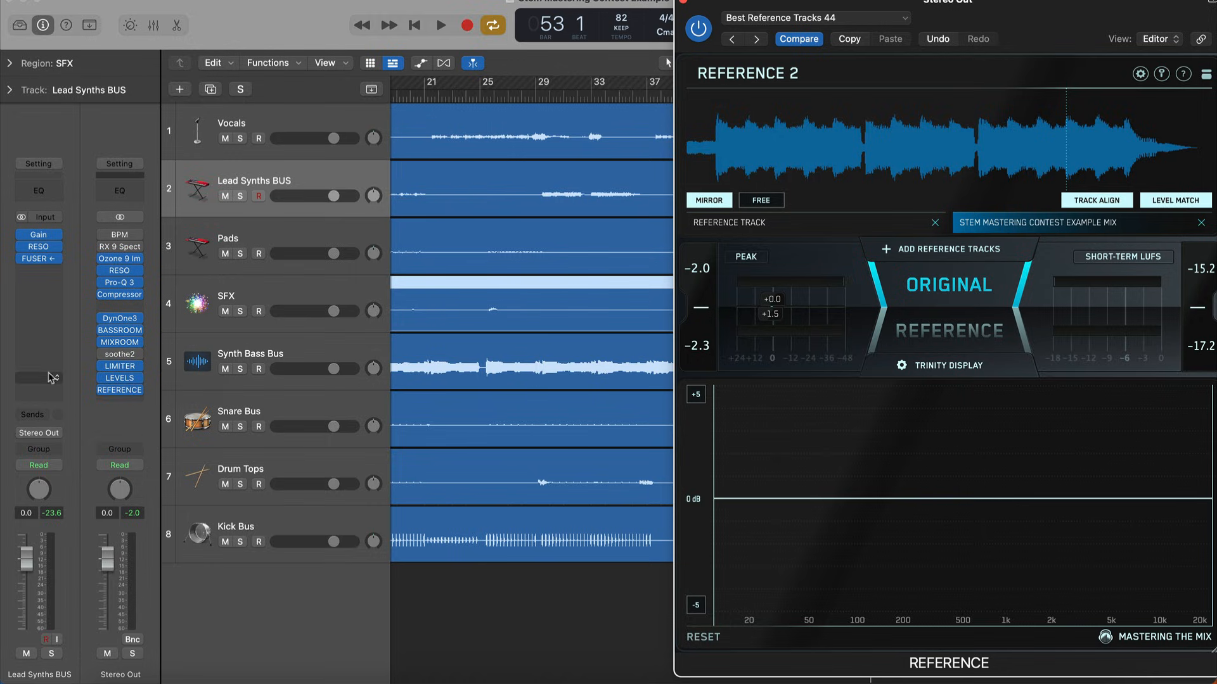
click(117, 367)
drag(550, 183, 437, 120)
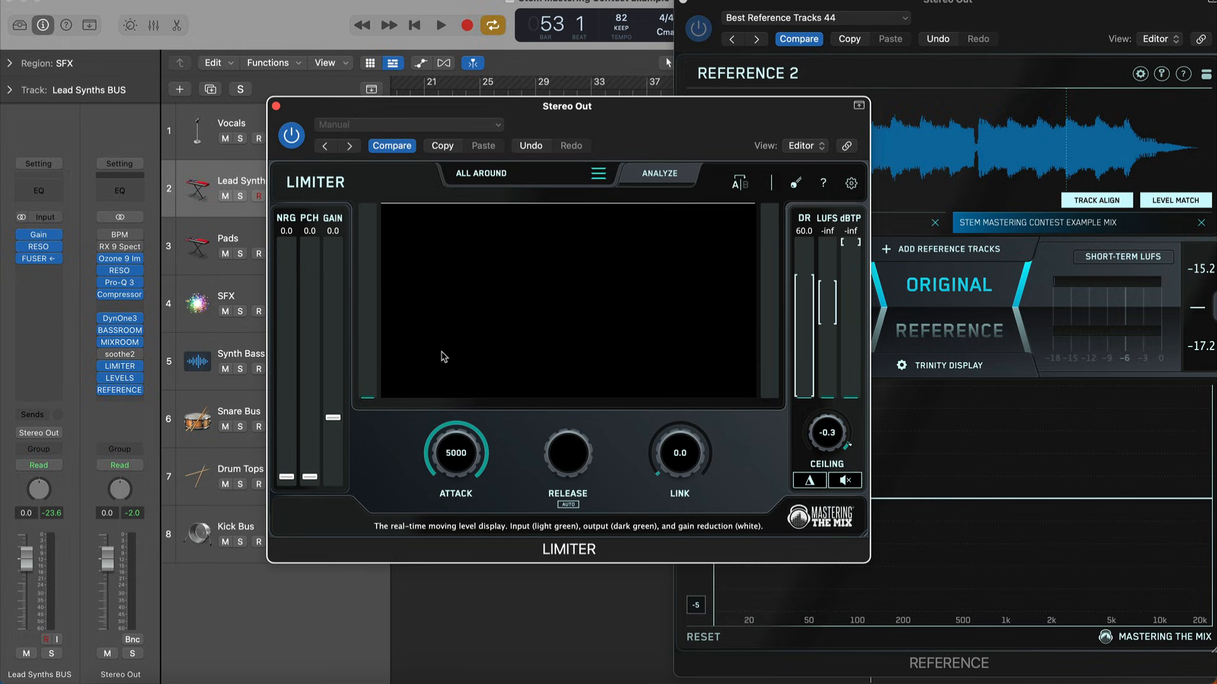
key(space)
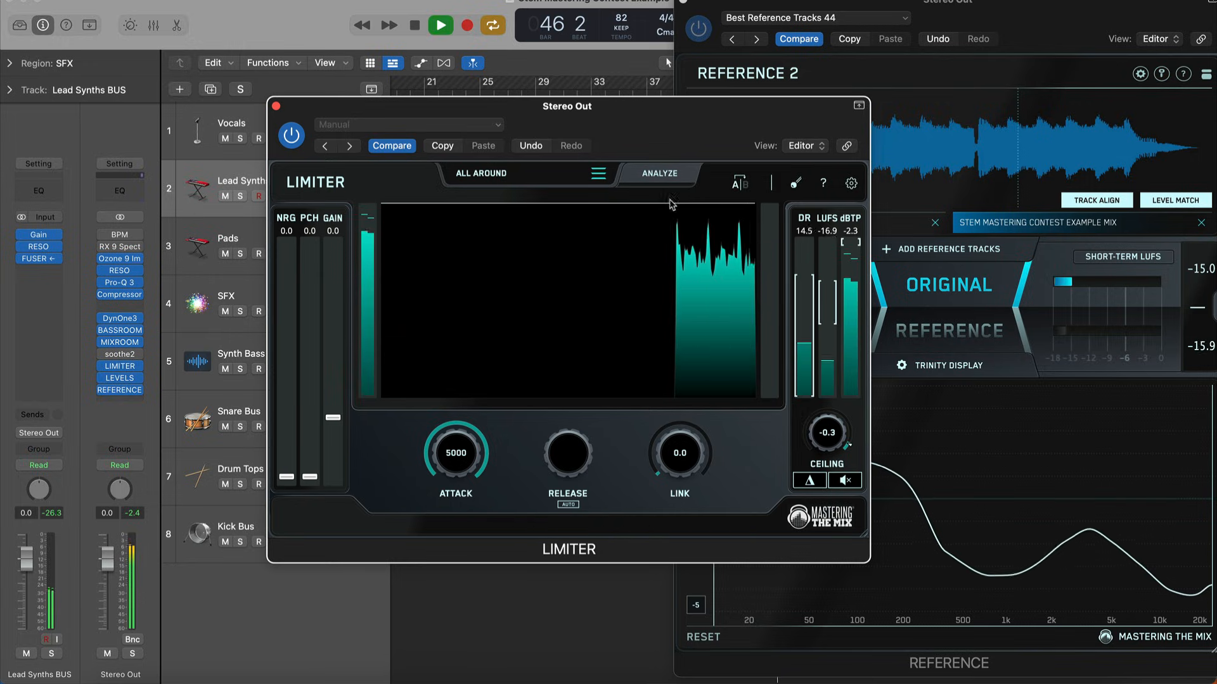
click(666, 178)
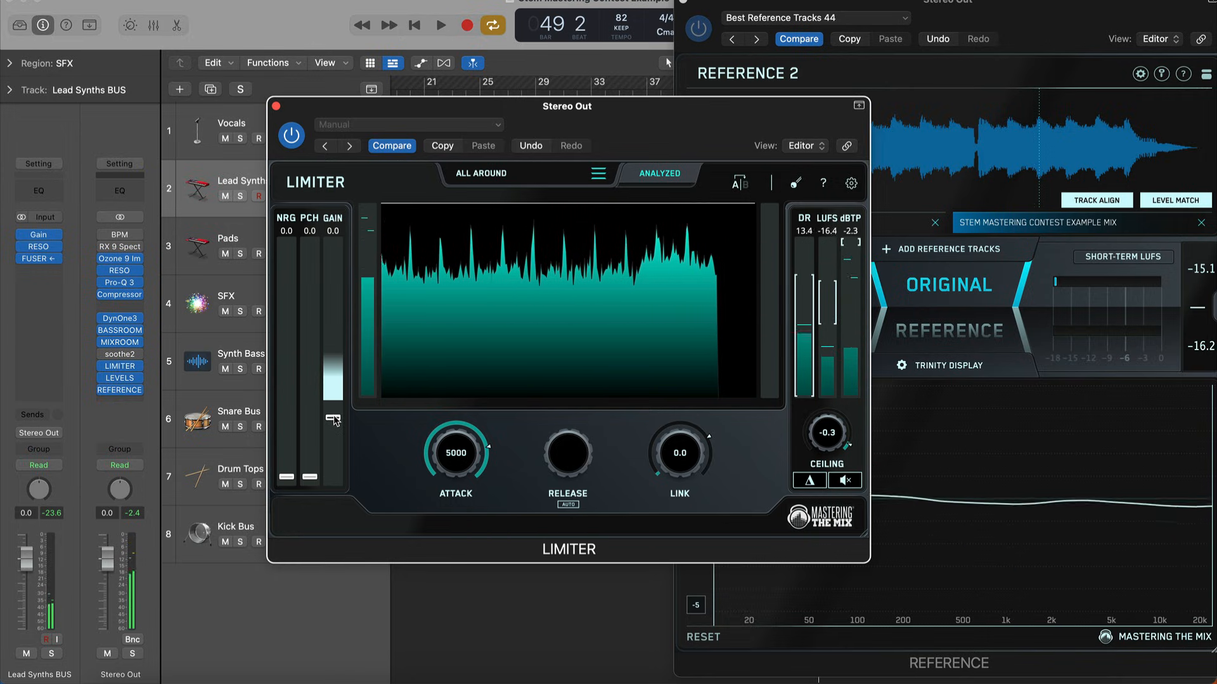
Raise LIMITER's input gain to 7.5 while the looped section plays, then replay the section and stop playback
key(space)
drag(335, 421, 334, 350)
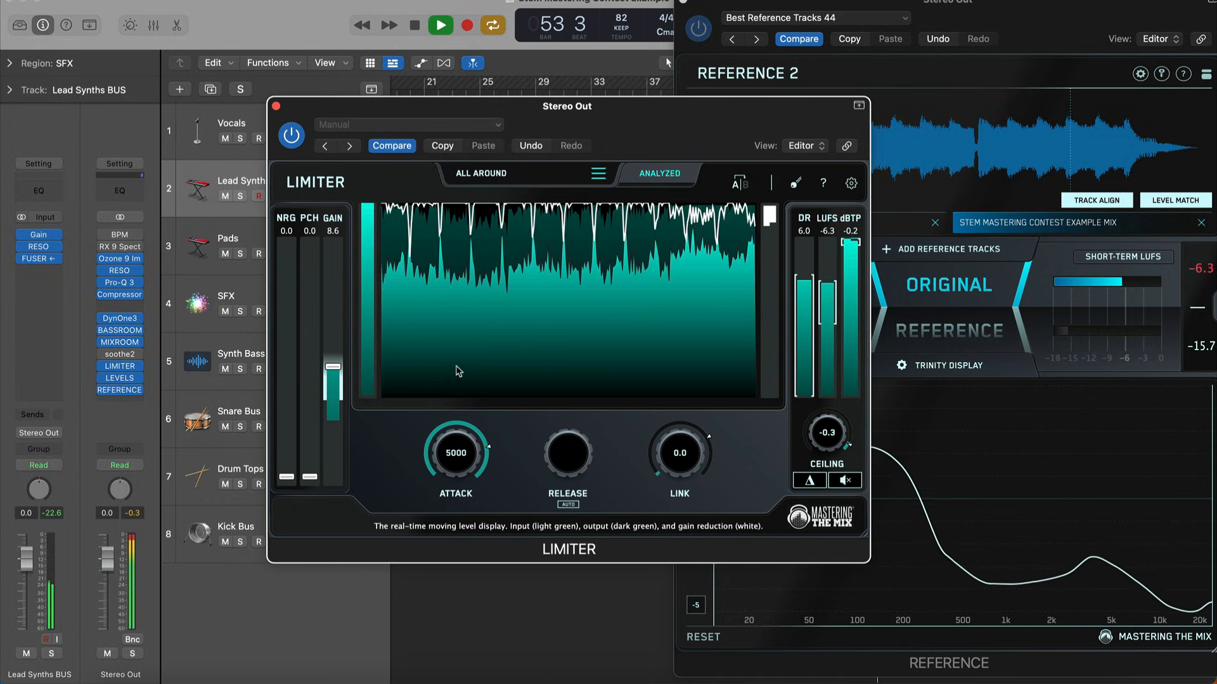
key(space)
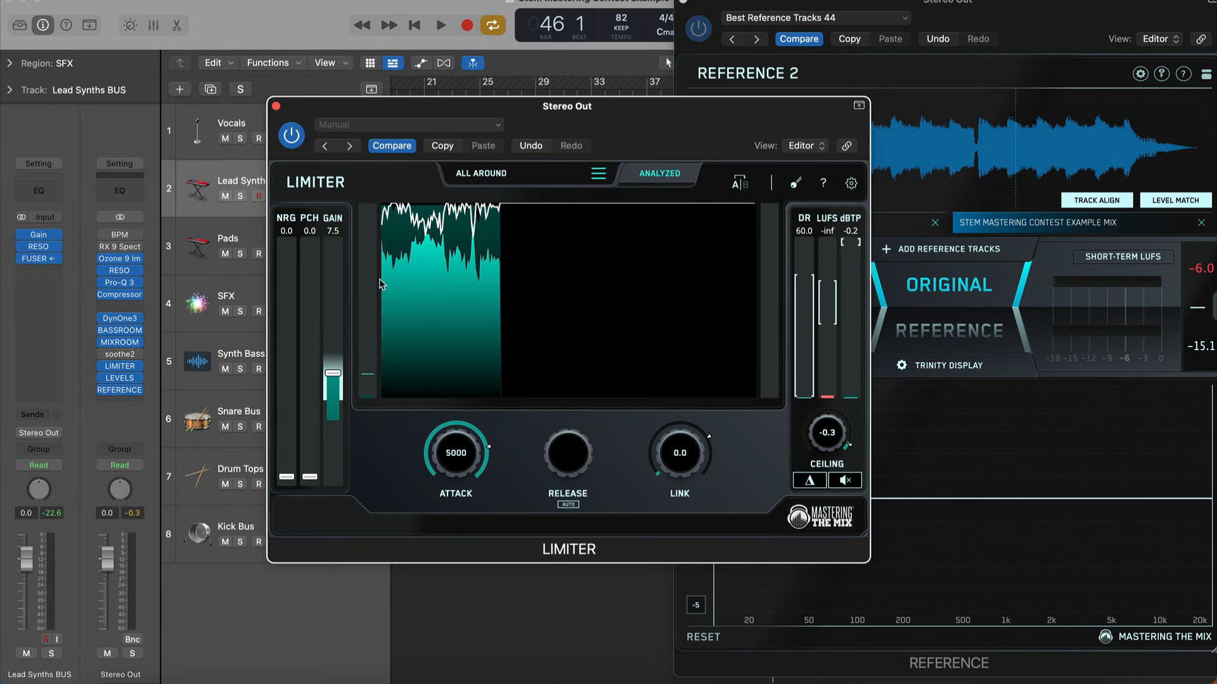
key(space)
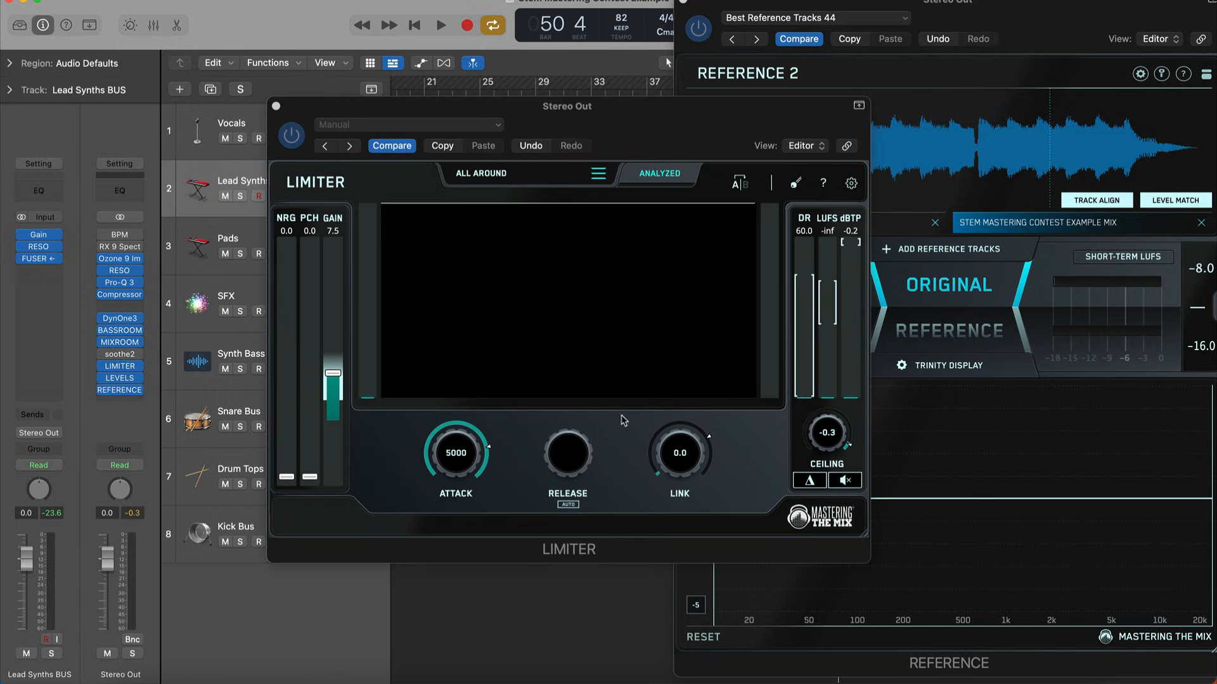
Close REFERENCE, move the LIMITER window off the timeline and shorten the cycle range to bar 49 only
click(683, 3)
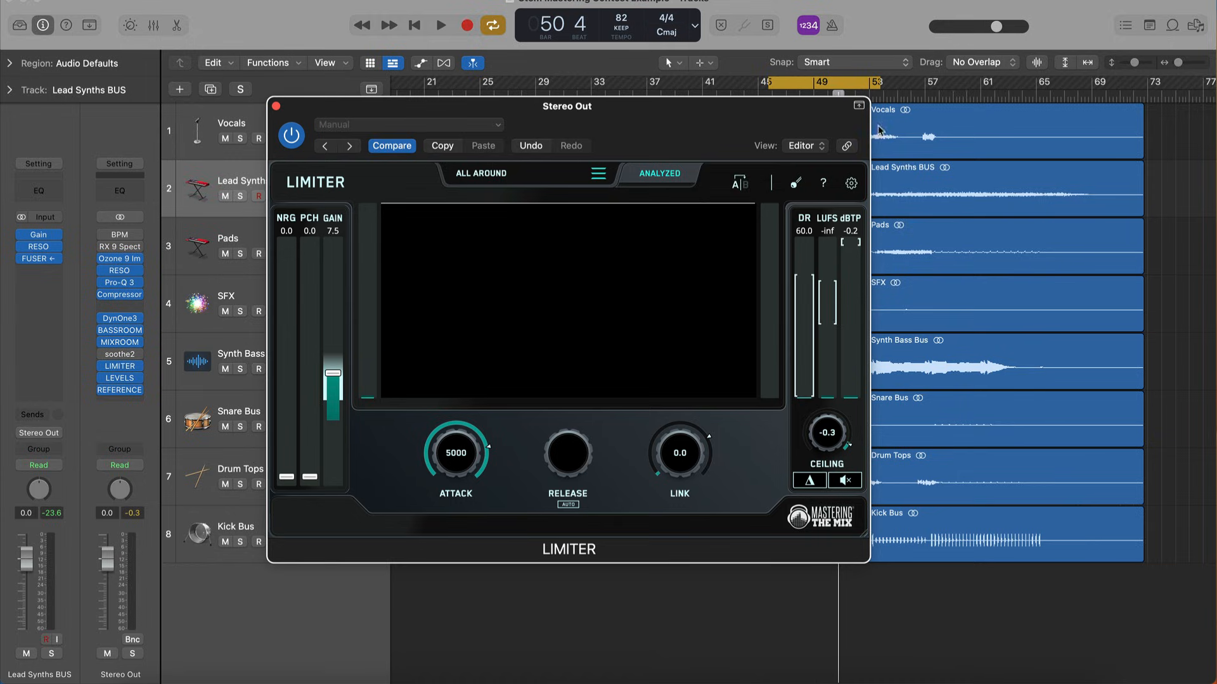
drag(773, 112, 699, 123)
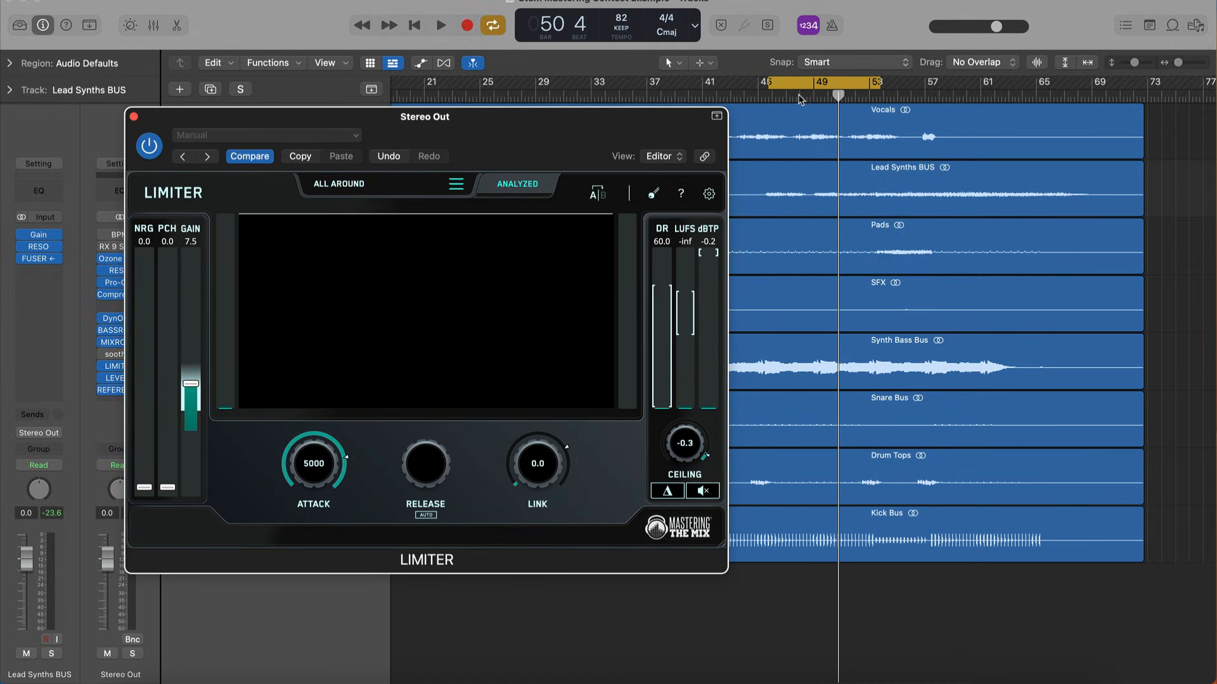
double_click(800, 99)
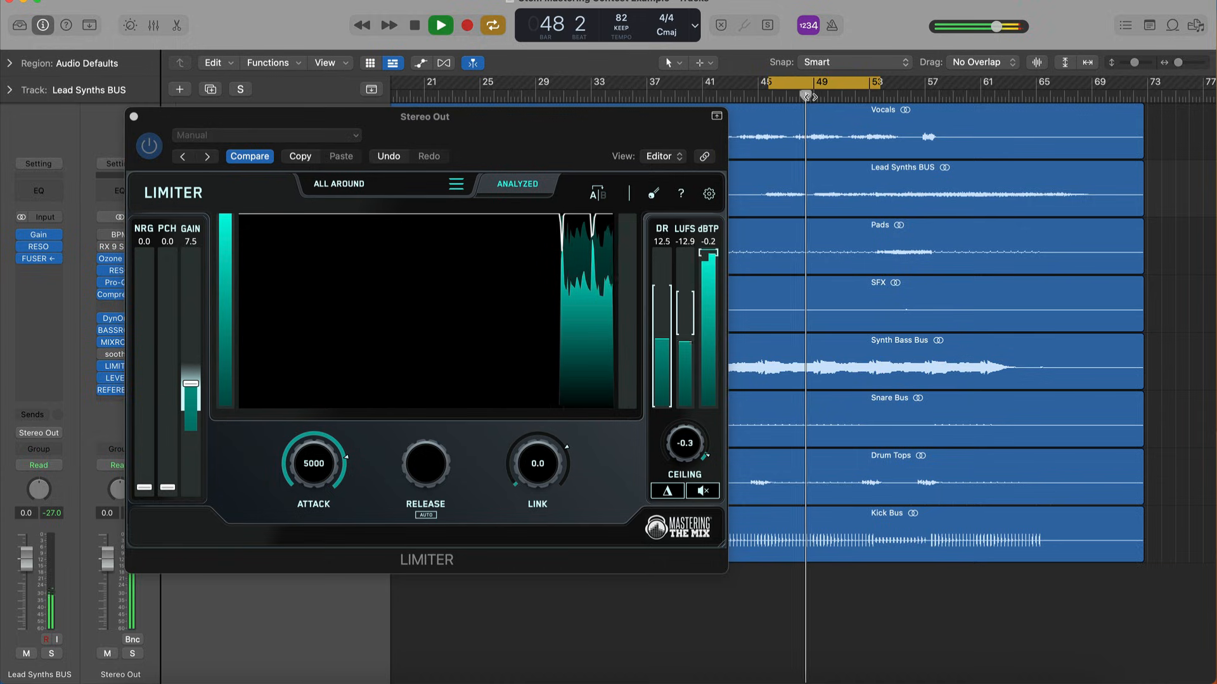
scroll(829, 101, up, 4)
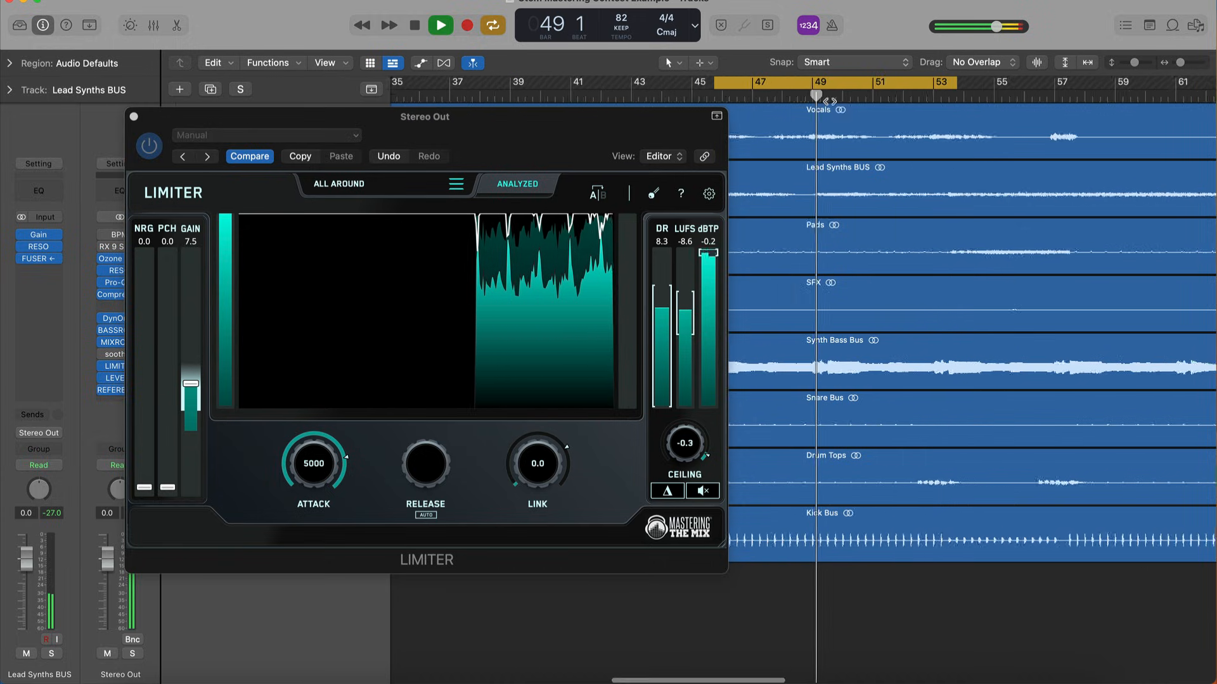
scroll(829, 101, up, 1)
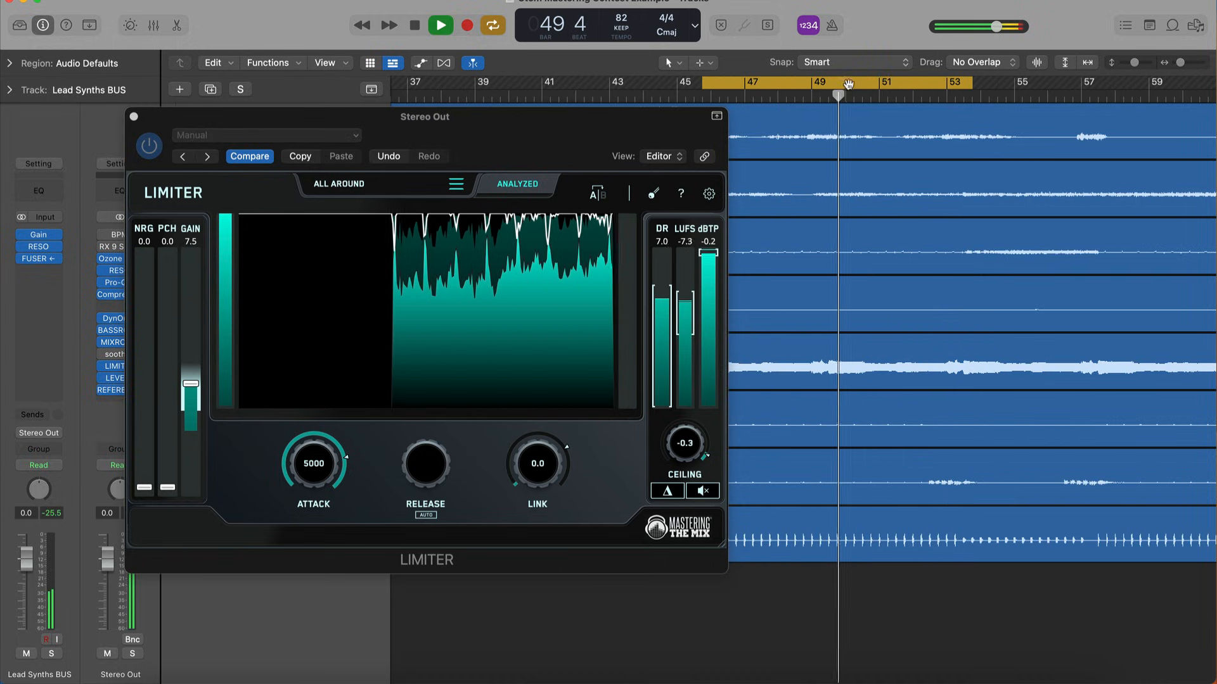
click(847, 84)
key(space)
drag(814, 85, 847, 99)
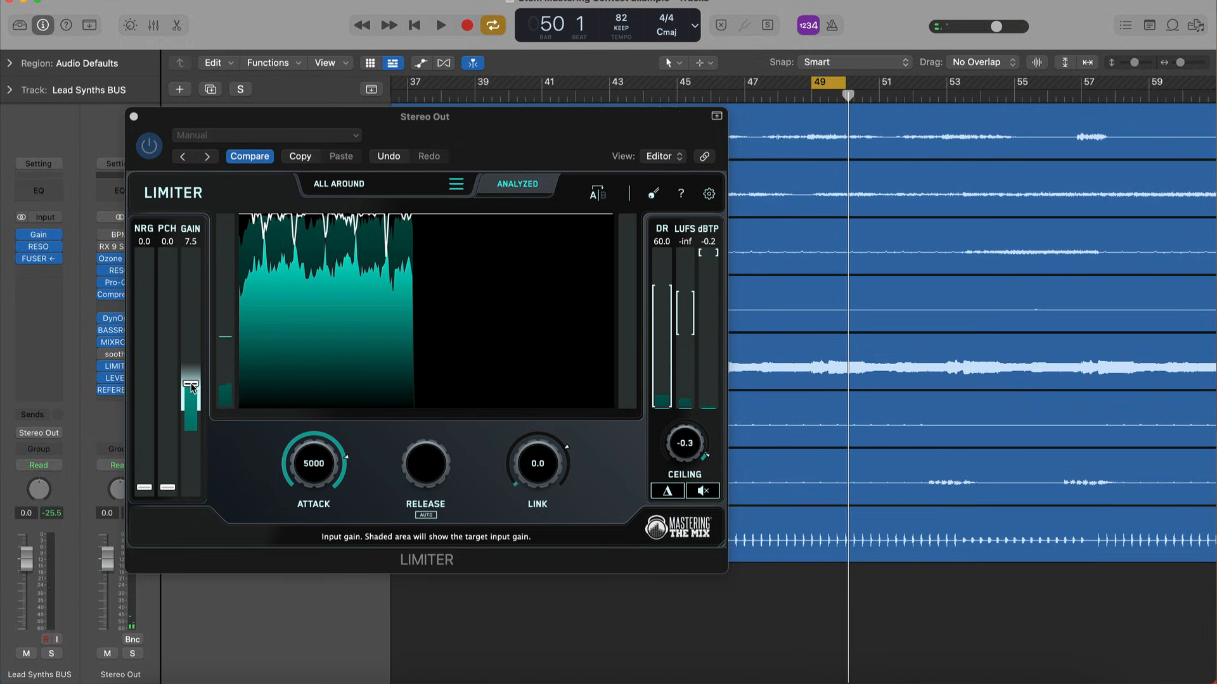
Audition LIMITER's gain up to 8.5 on the looped bar, settle on 7.5 and close the window
key(space)
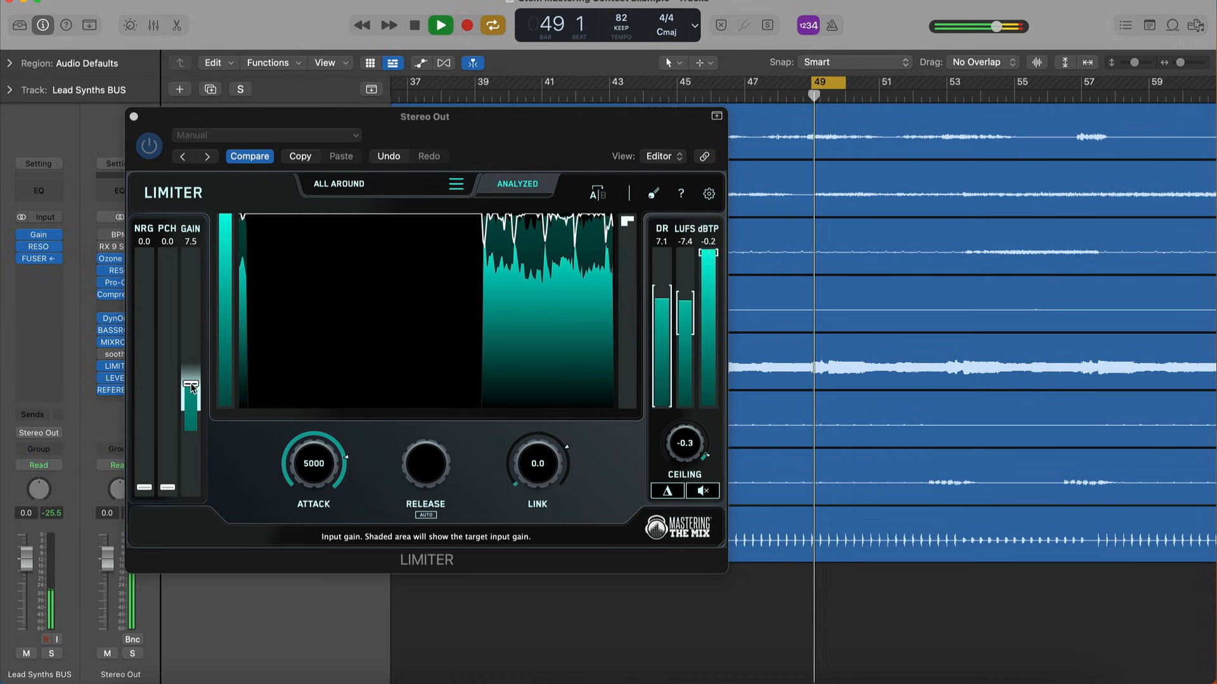
drag(191, 387, 191, 382)
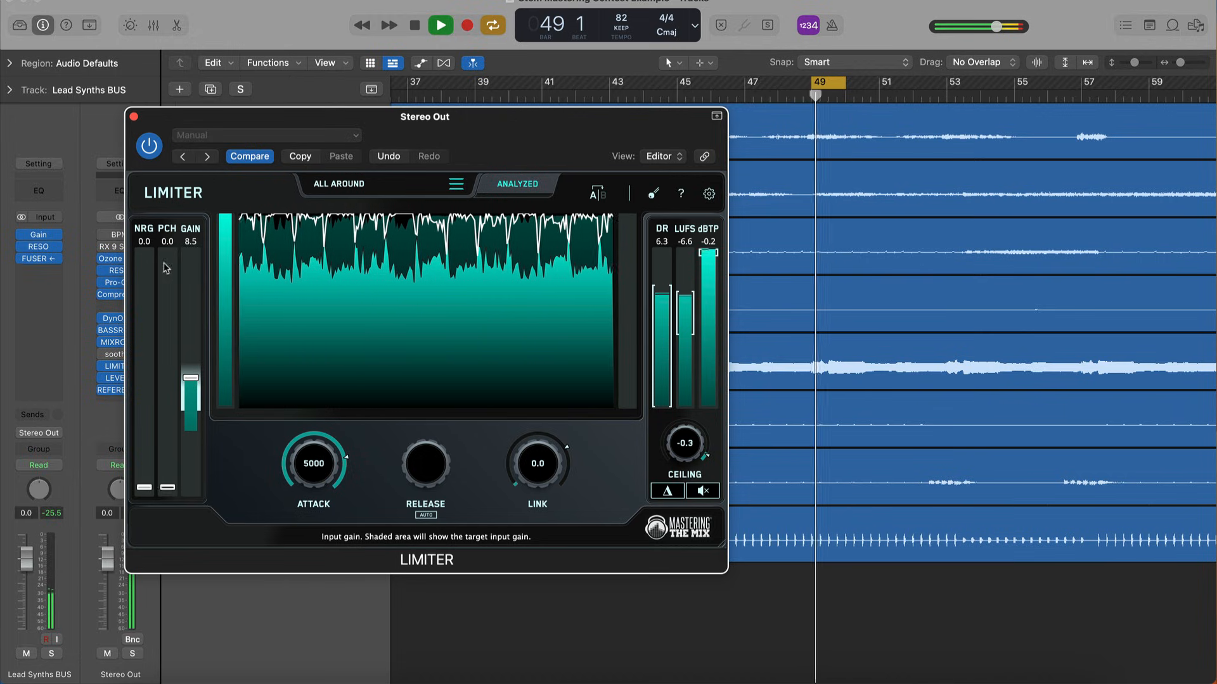
key(space)
click(134, 118)
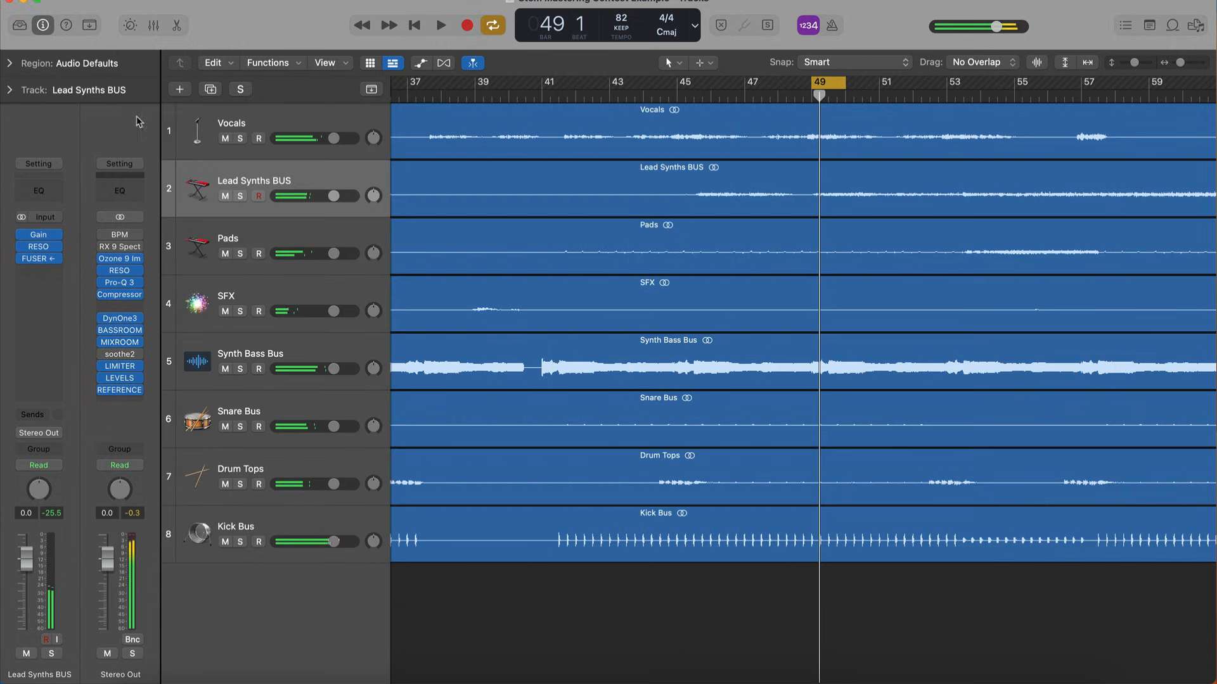
Extend the cycle range to cover the whole song, from bar 1 to the end of the regions
scroll(818, 85, down, 5)
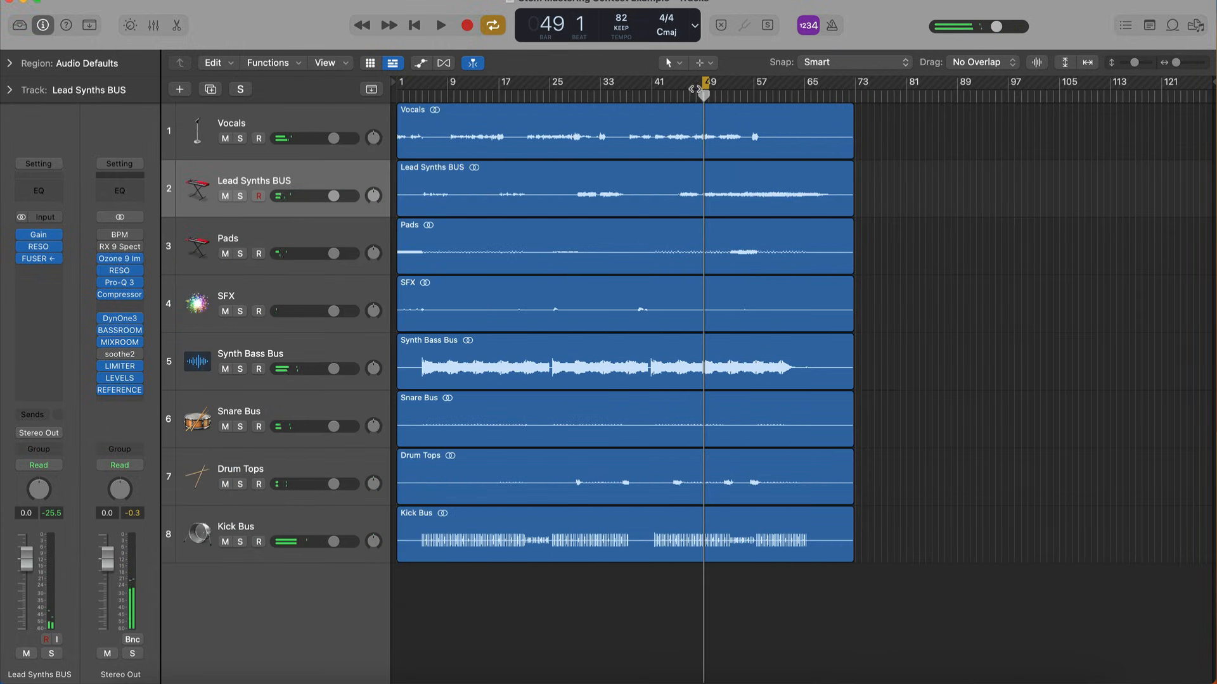
drag(704, 84, 400, 82)
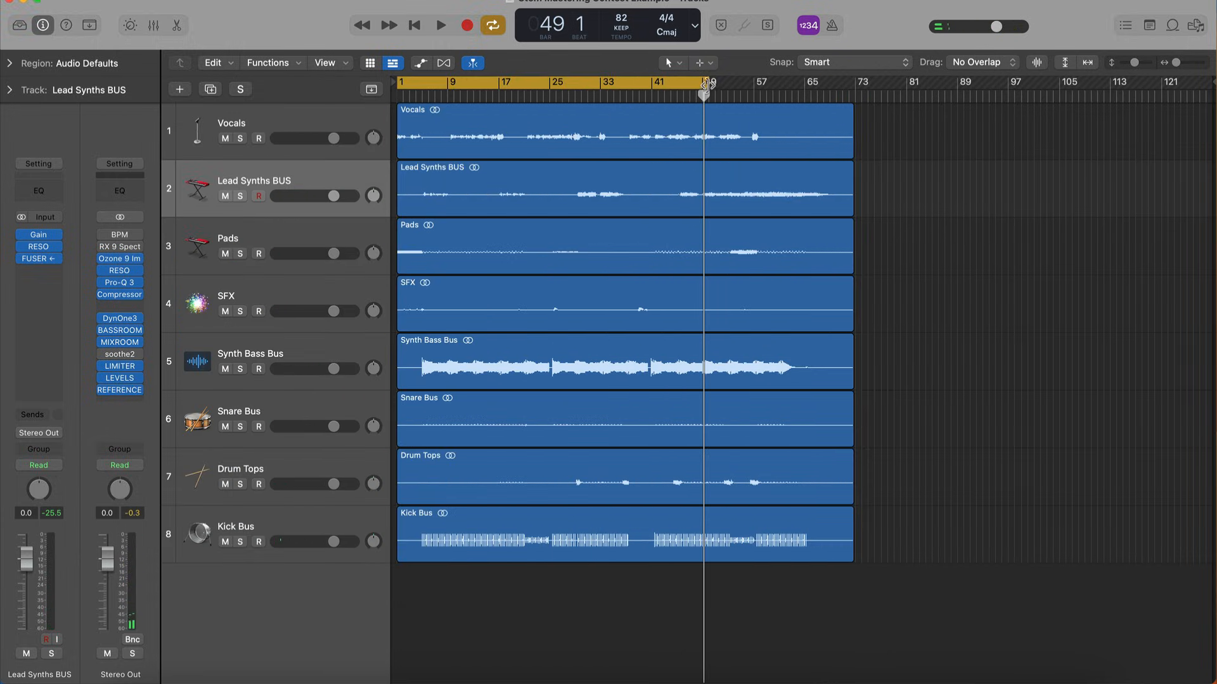
drag(705, 84, 855, 85)
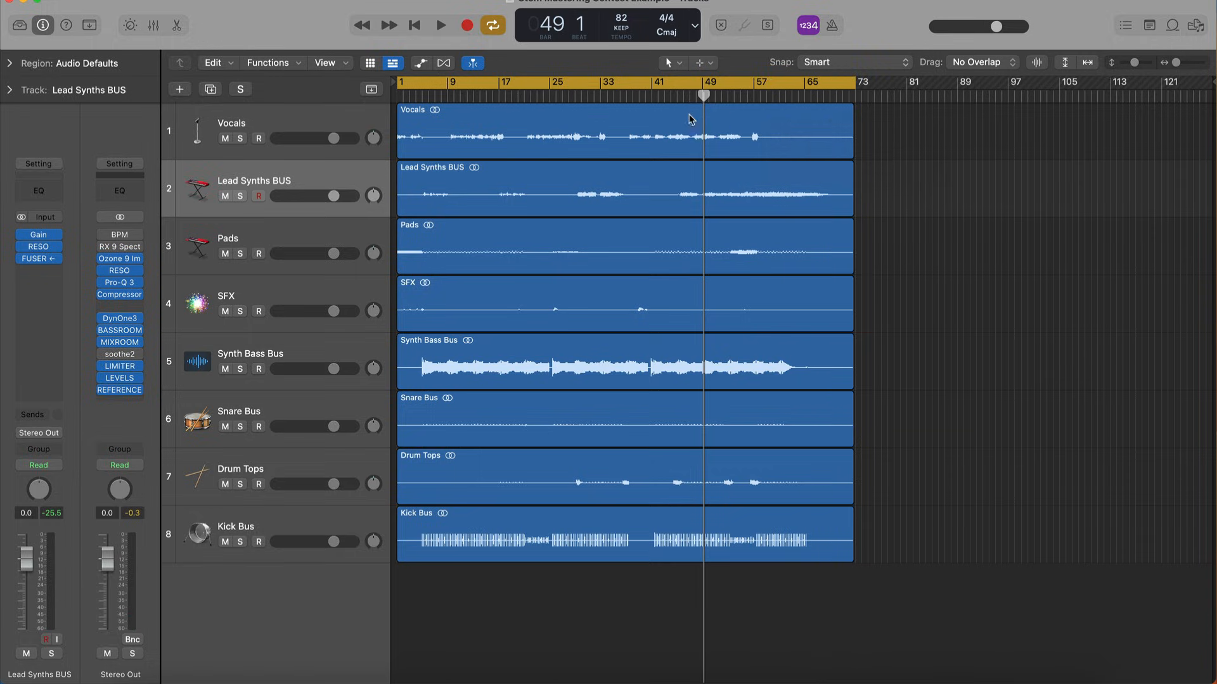
Open REFERENCE on the Stereo Out and compare the limited master with Stem Mastering Contest Example Mix from bars 37 and 29
double_click(628, 95)
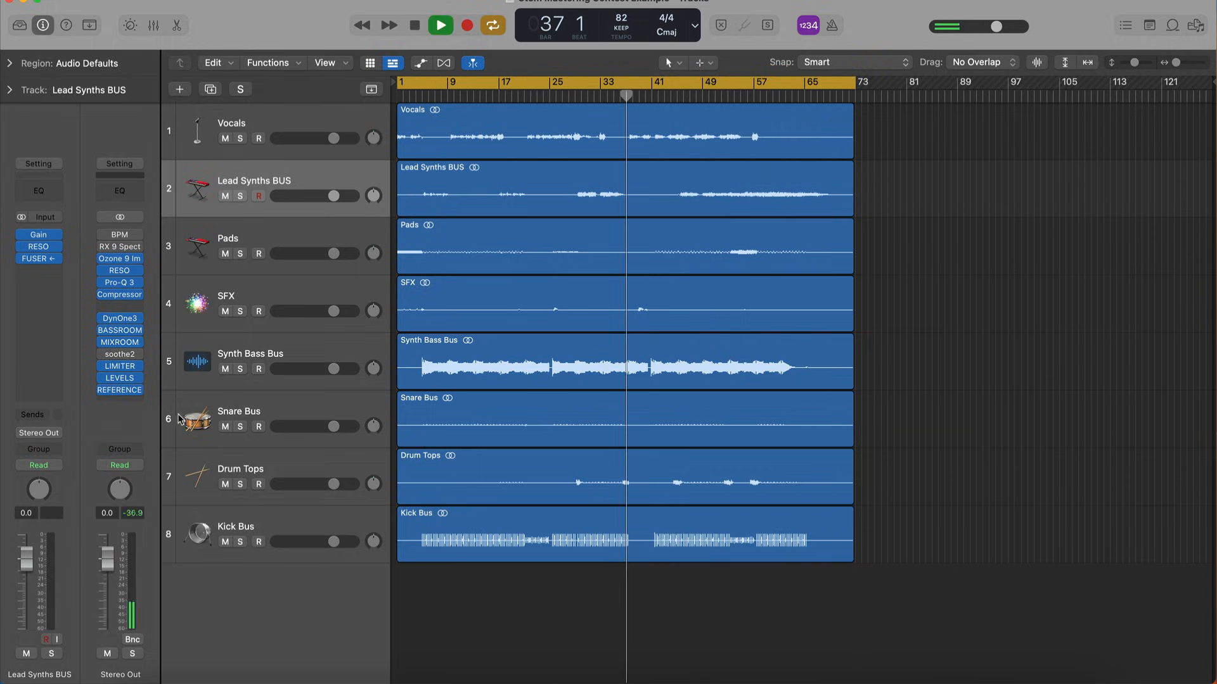
click(119, 391)
click(958, 292)
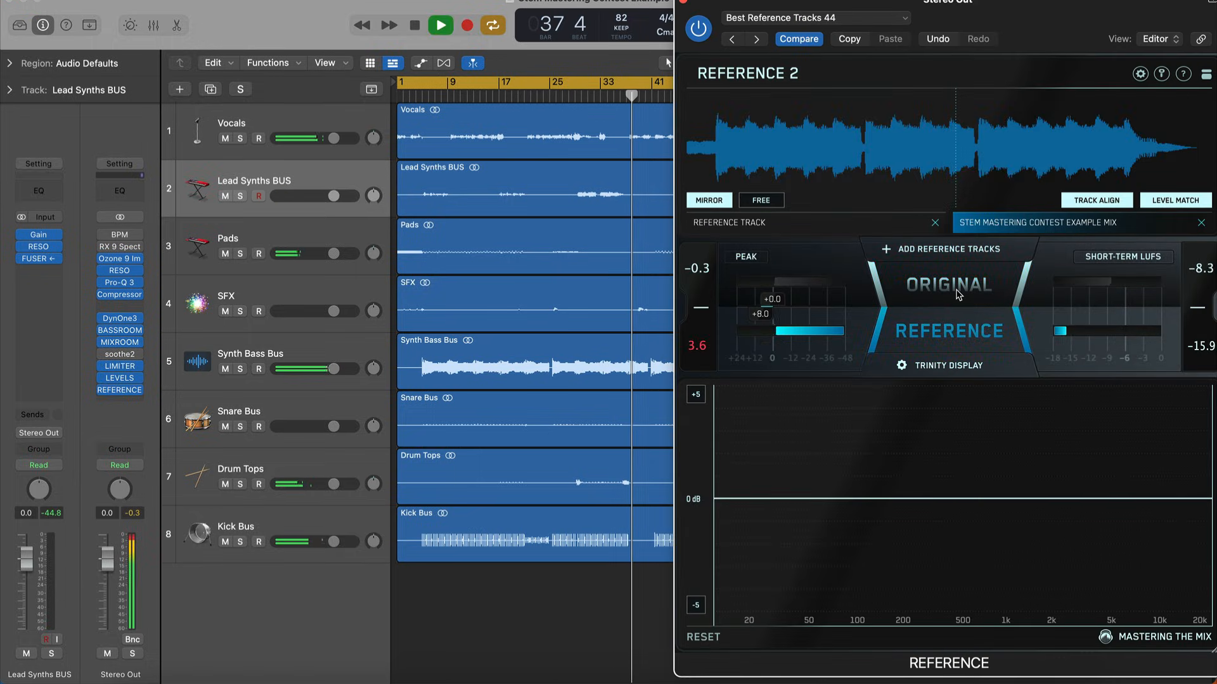
click(958, 292)
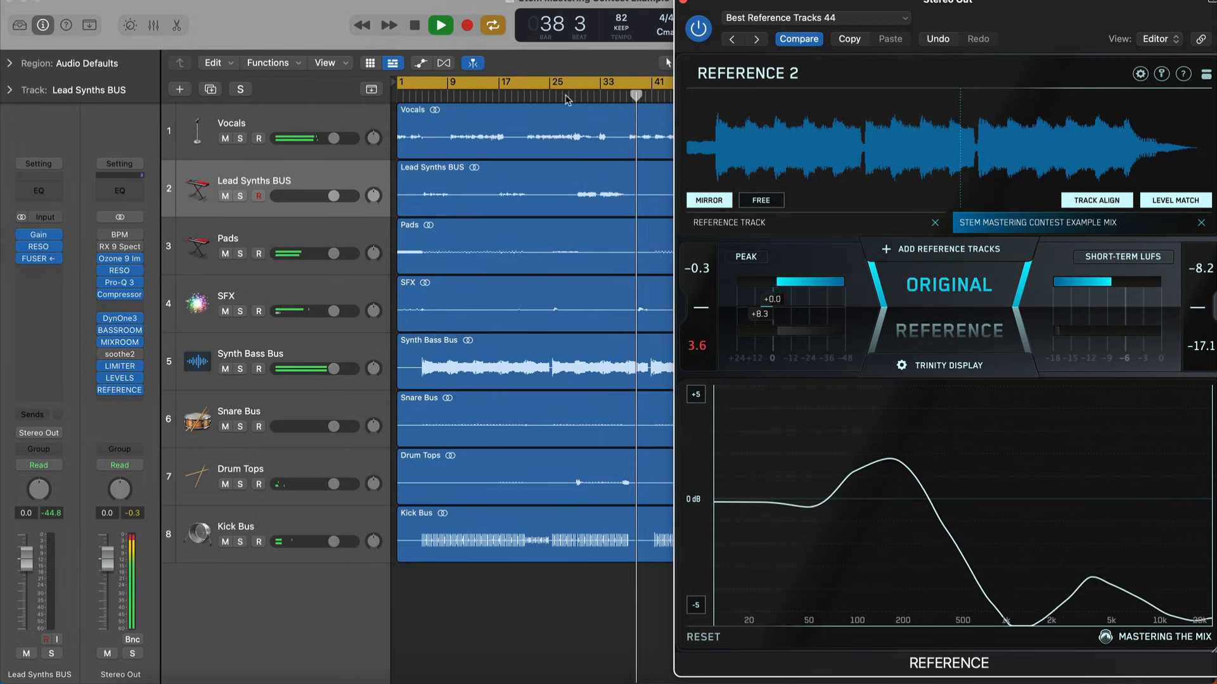
click(954, 295)
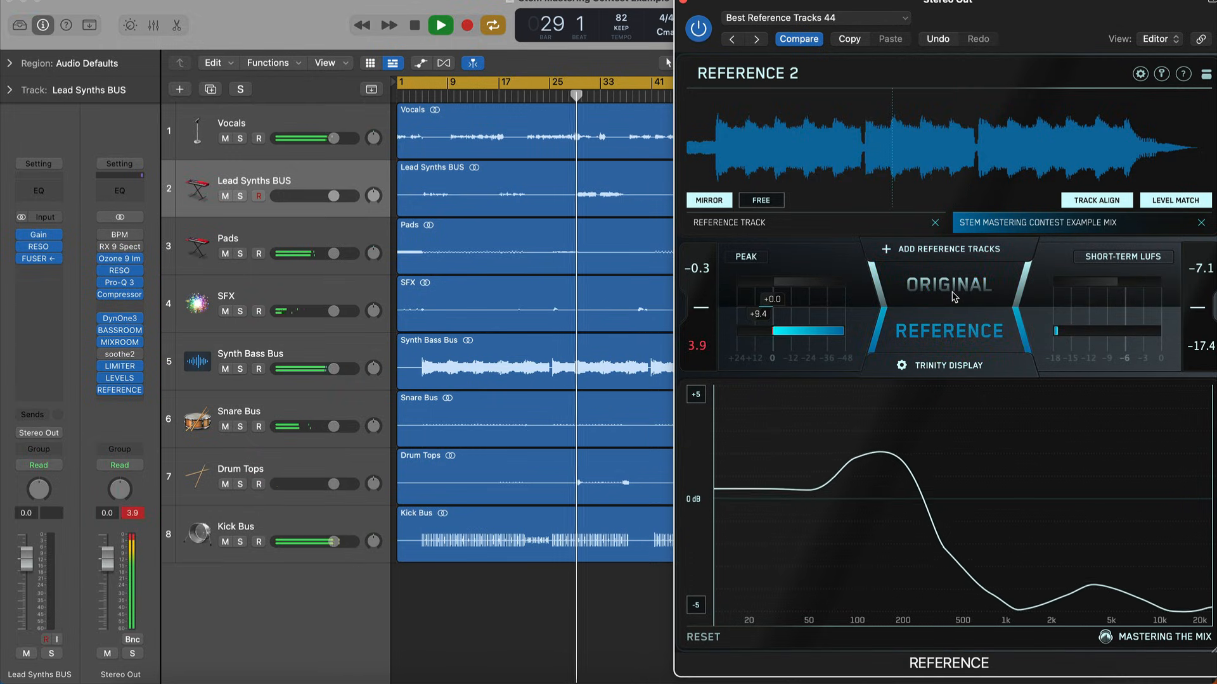
click(954, 295)
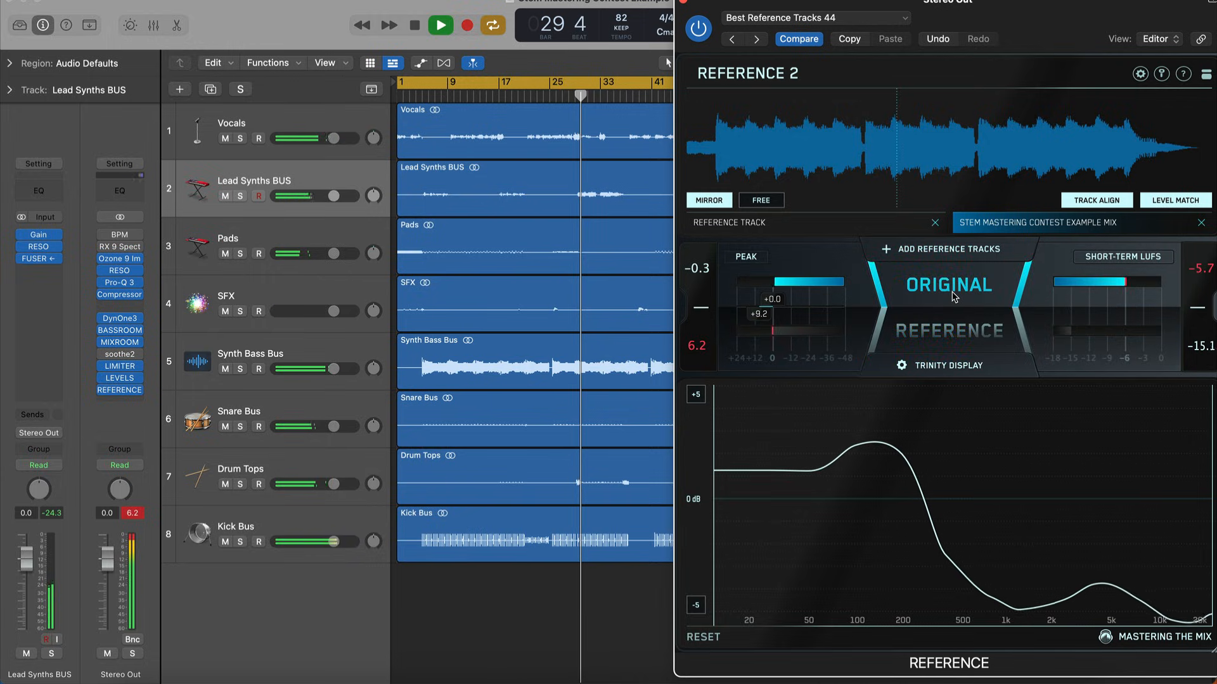
Check the master's short-term LUFS with Reference Track selected, stop playback and review the LIMITER settings
click(1207, 274)
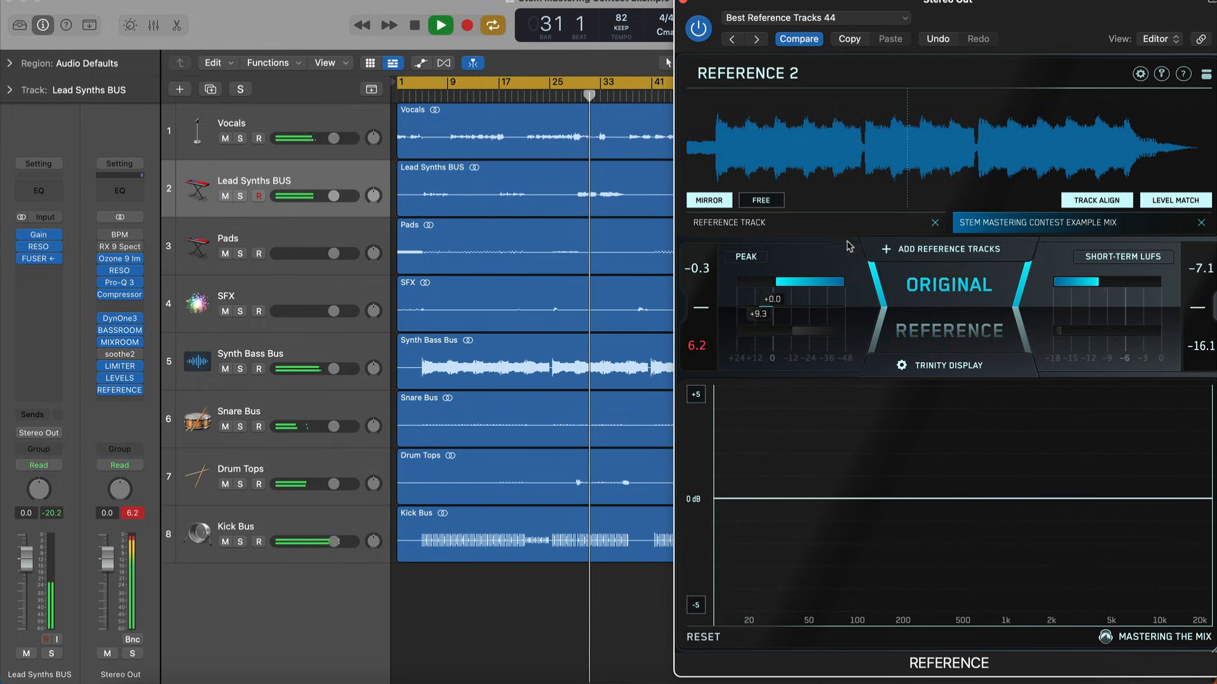
click(792, 222)
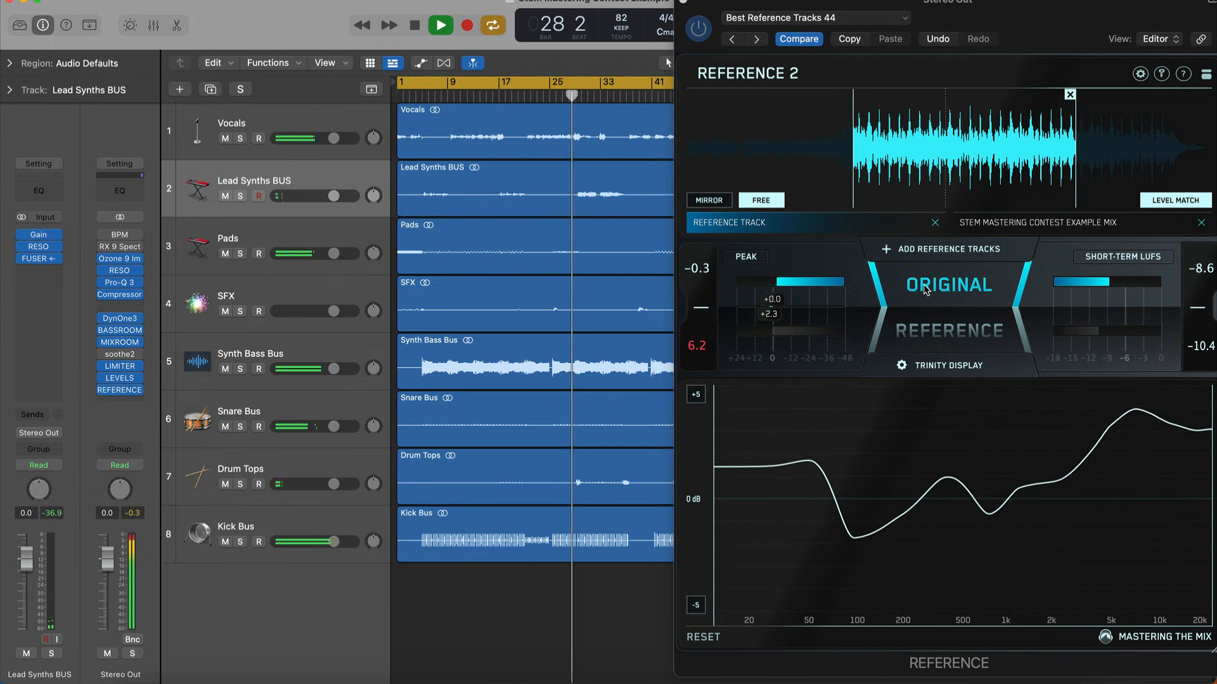
drag(1019, 3, 984, 4)
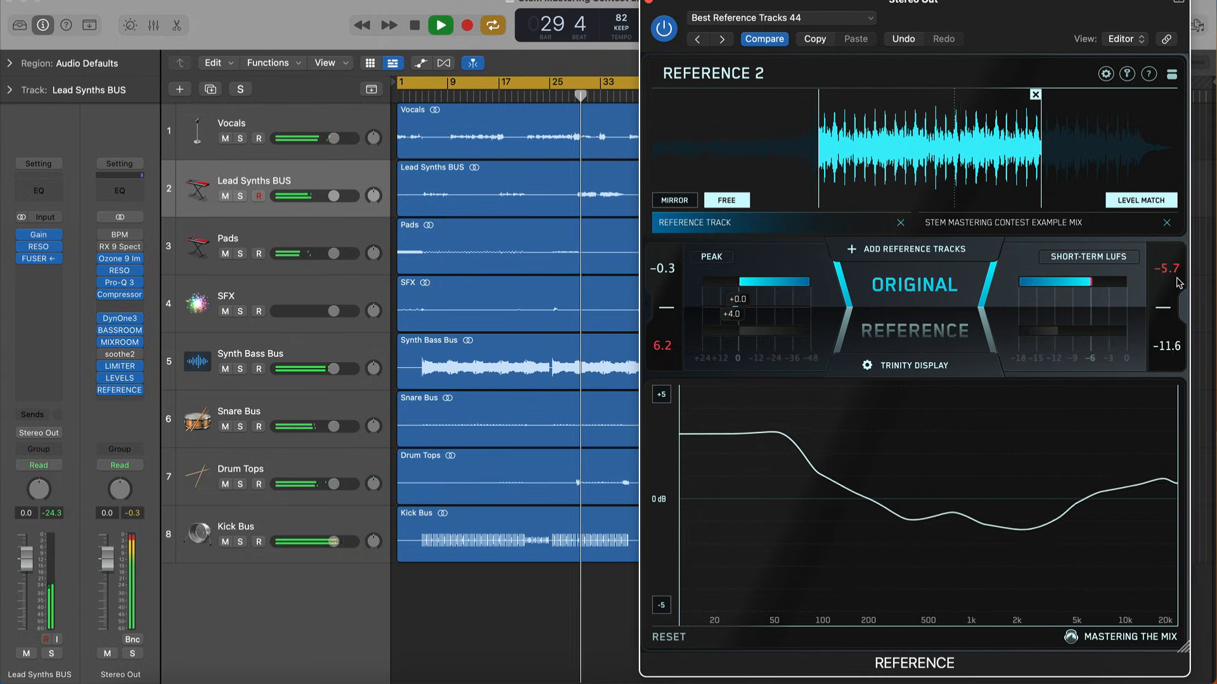
key(space)
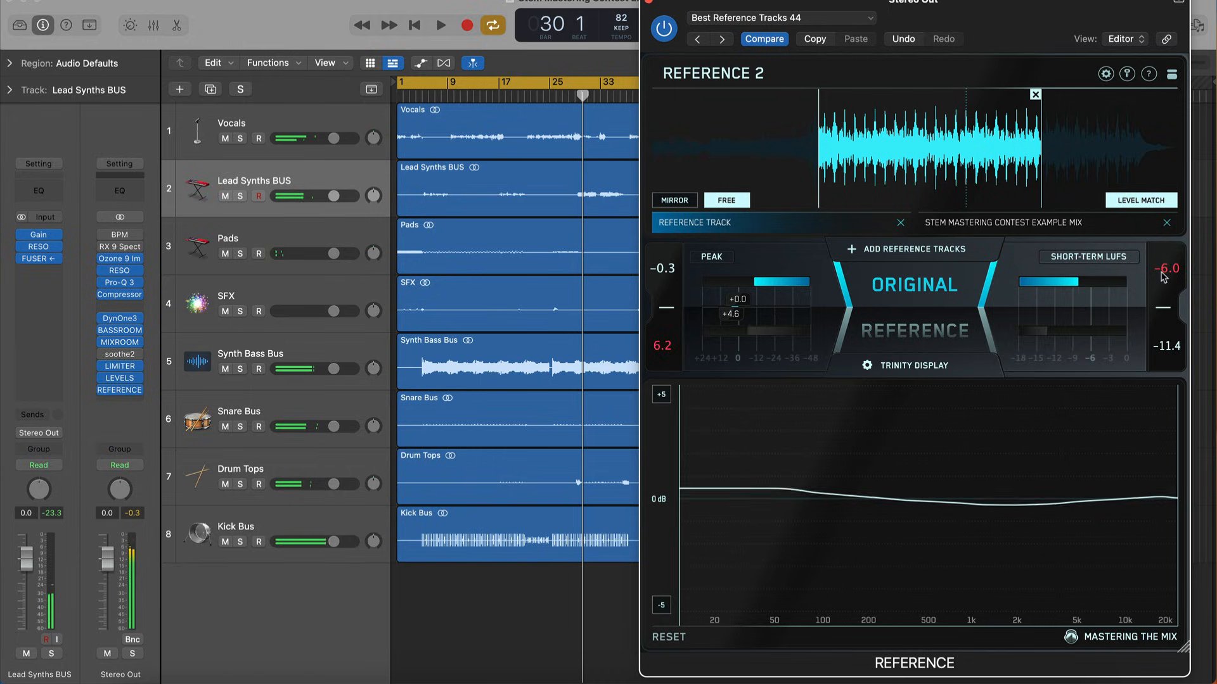
click(120, 368)
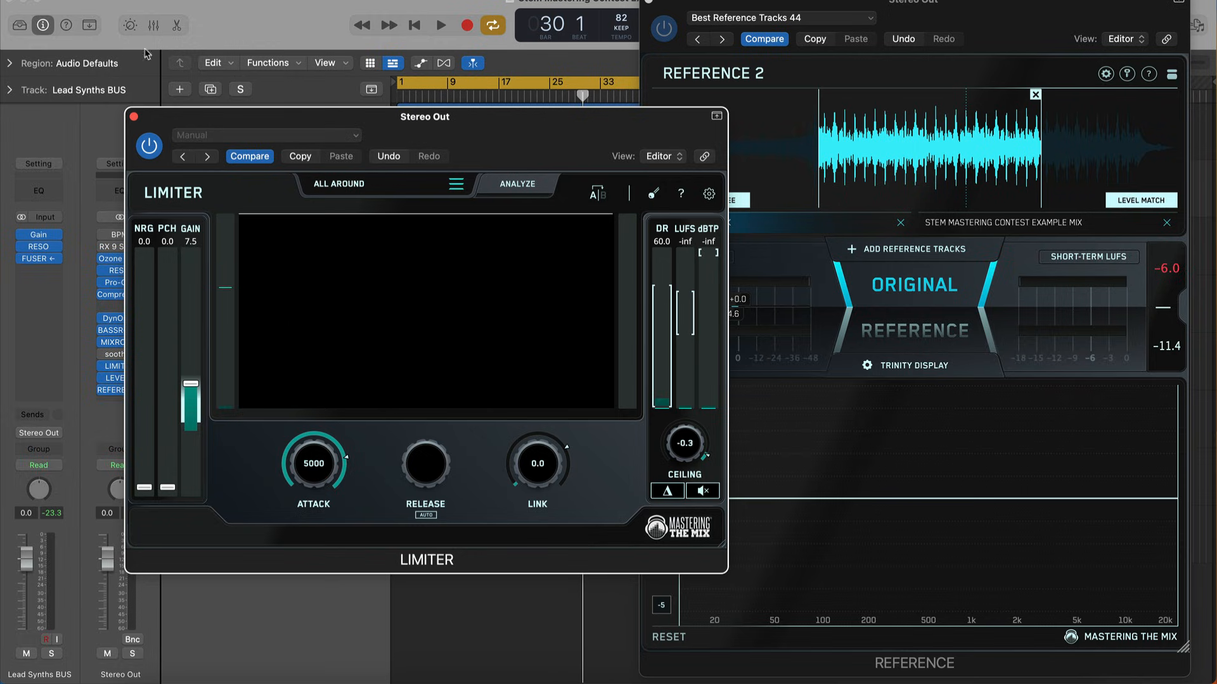
click(133, 116)
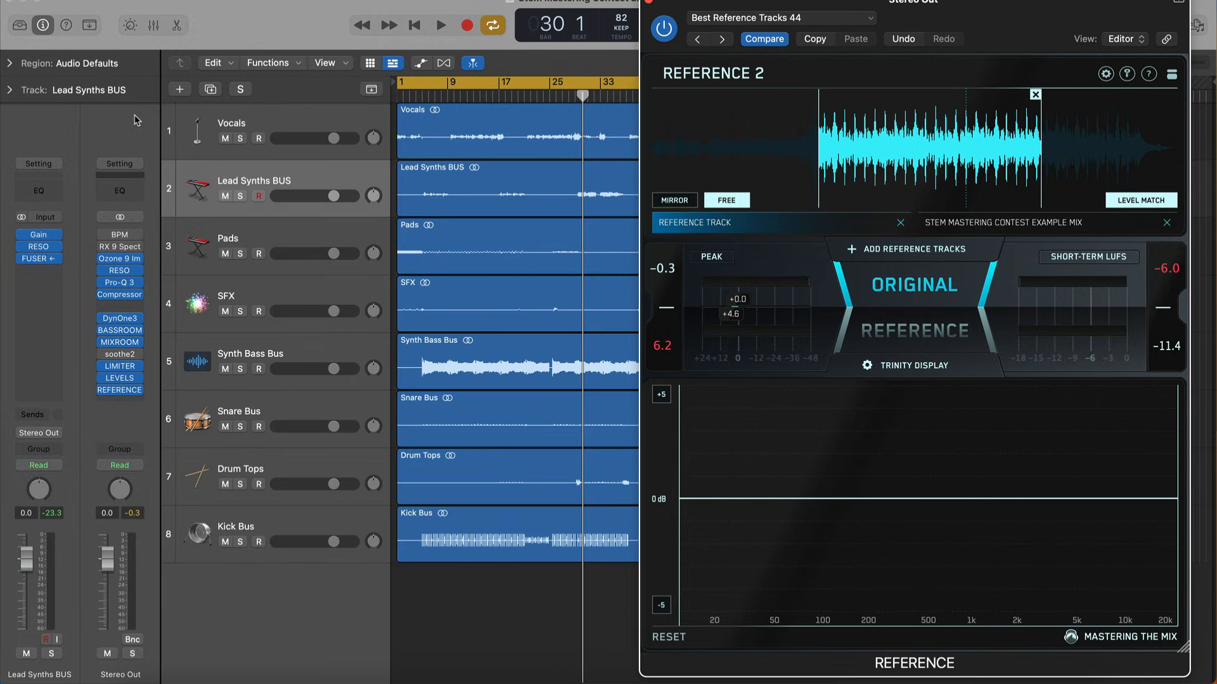
Play from around bar 27 and compare the master with Reference Track and Stem Mastering Contest Example Mix
click(561, 102)
key(space)
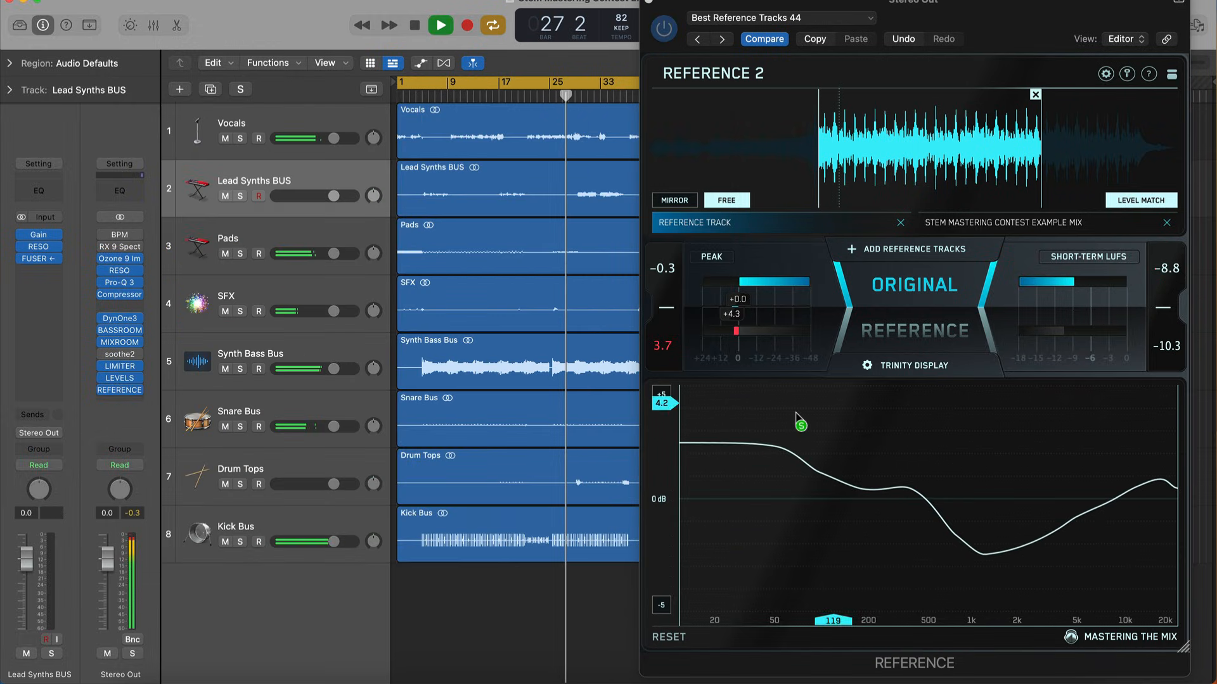
scroll(606, 246, right, 1)
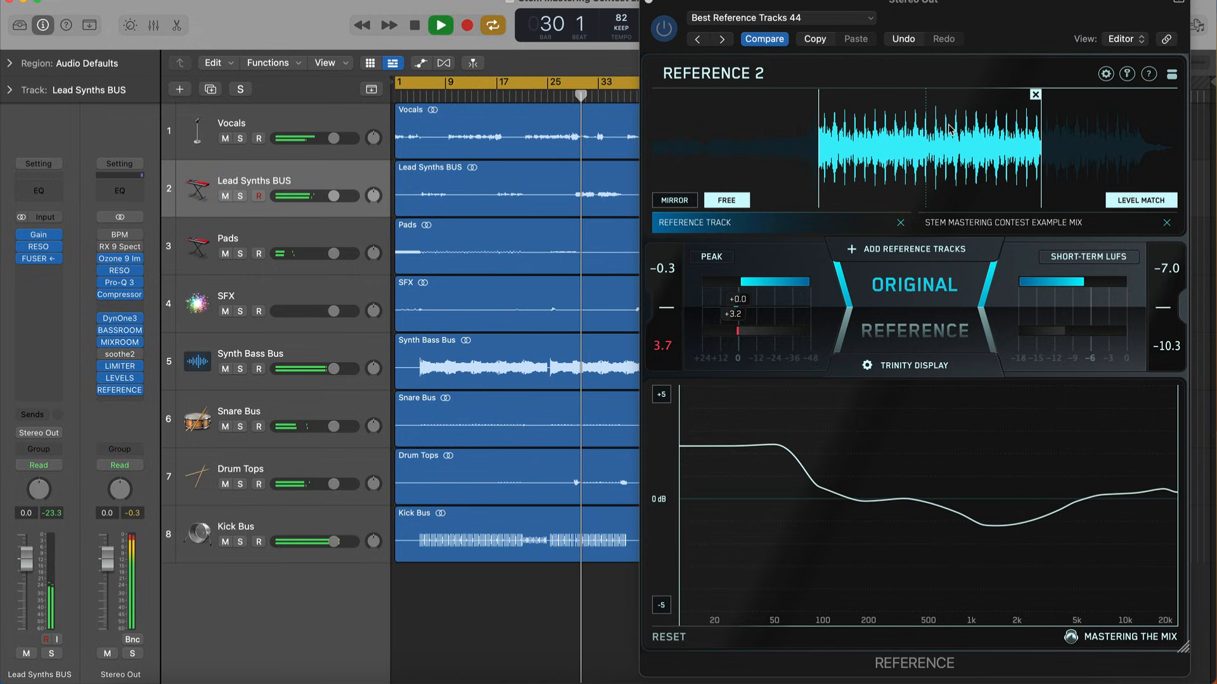
click(891, 298)
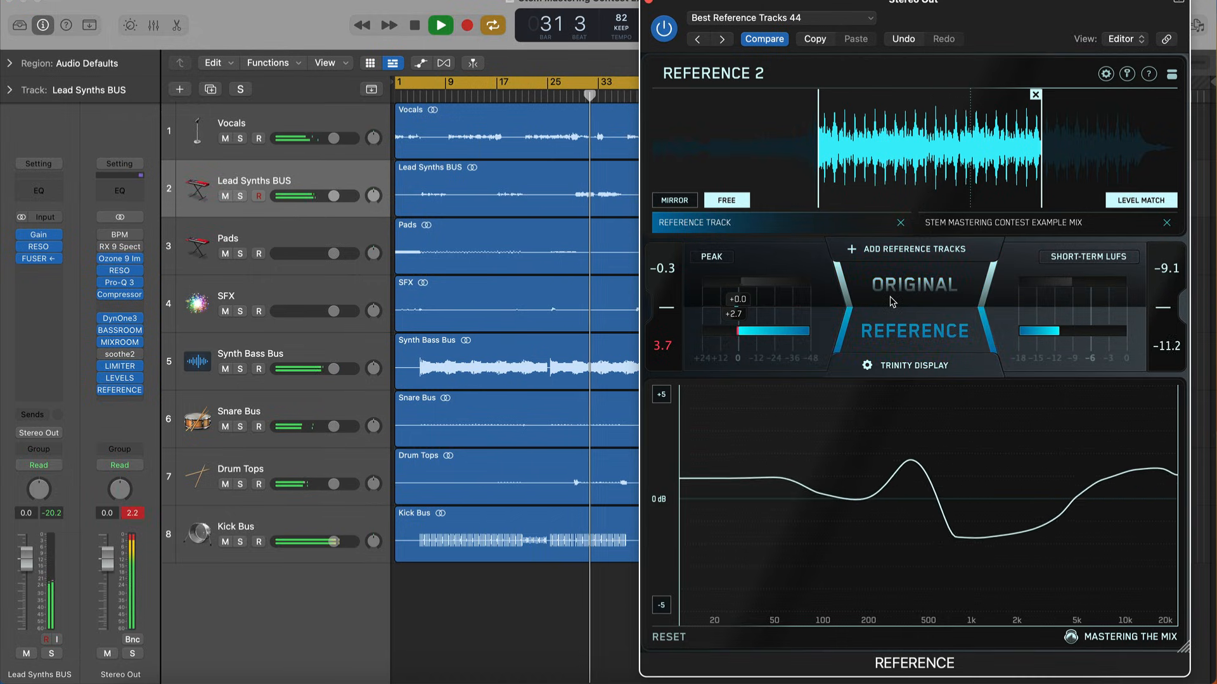
click(892, 301)
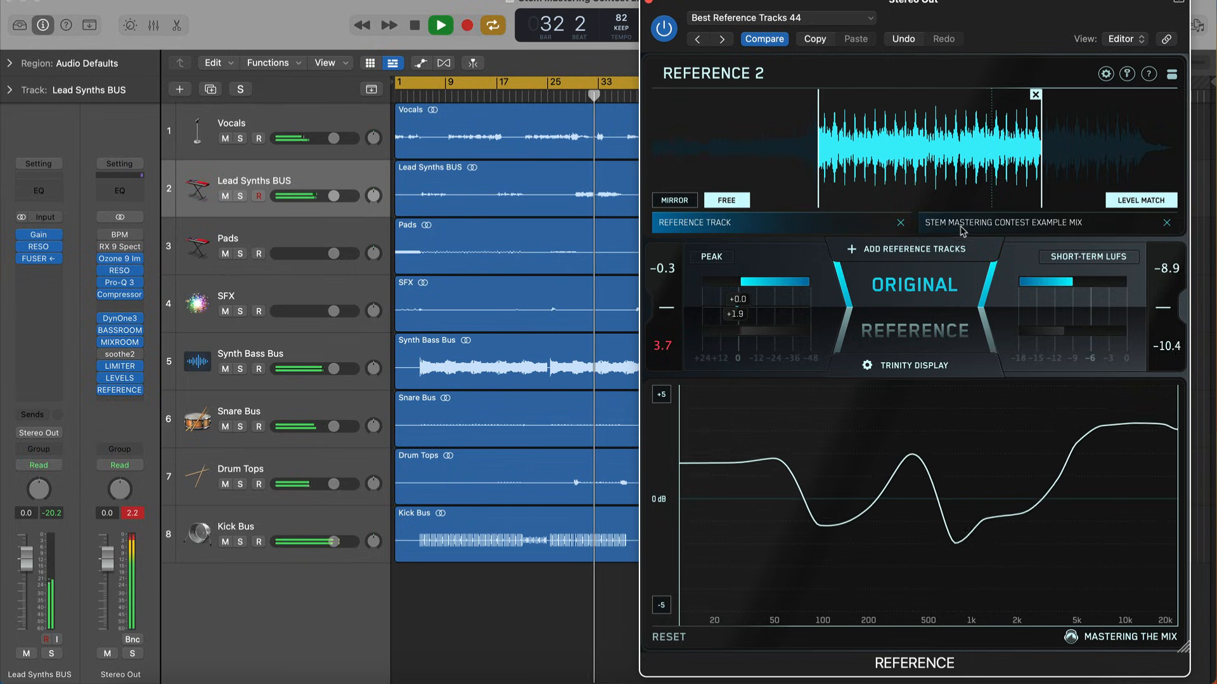
click(932, 301)
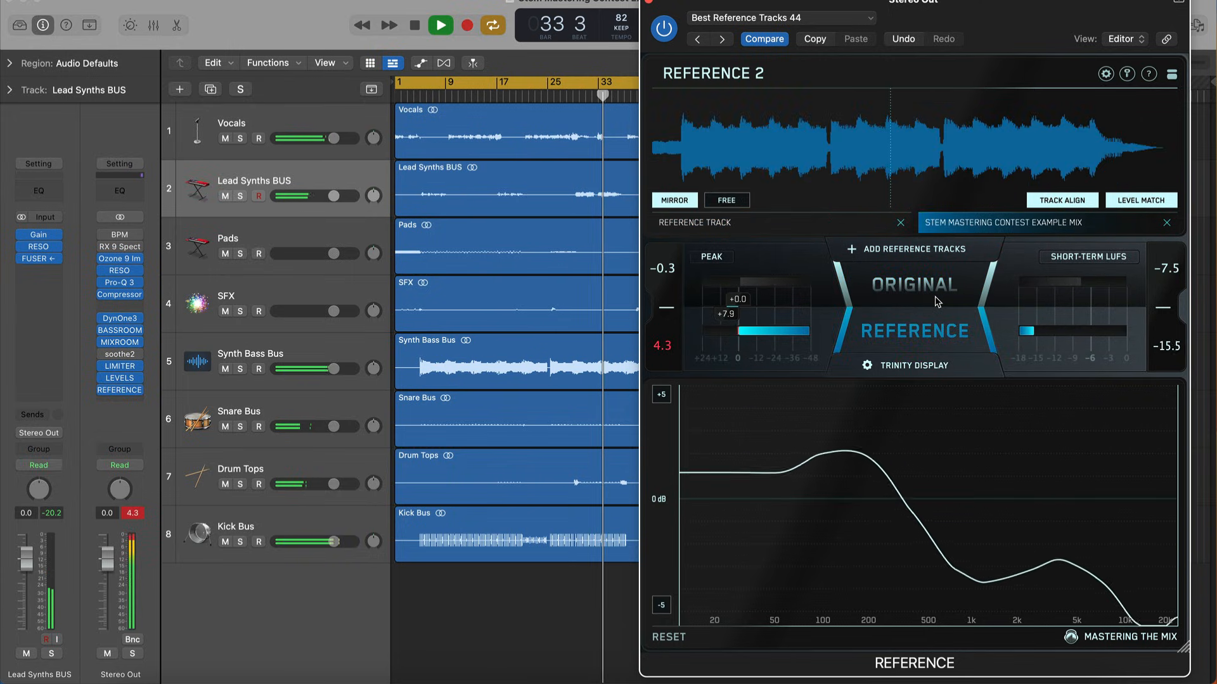
Compare the playing master with Reference Track in REFERENCE, return to the original and stop playback
click(847, 225)
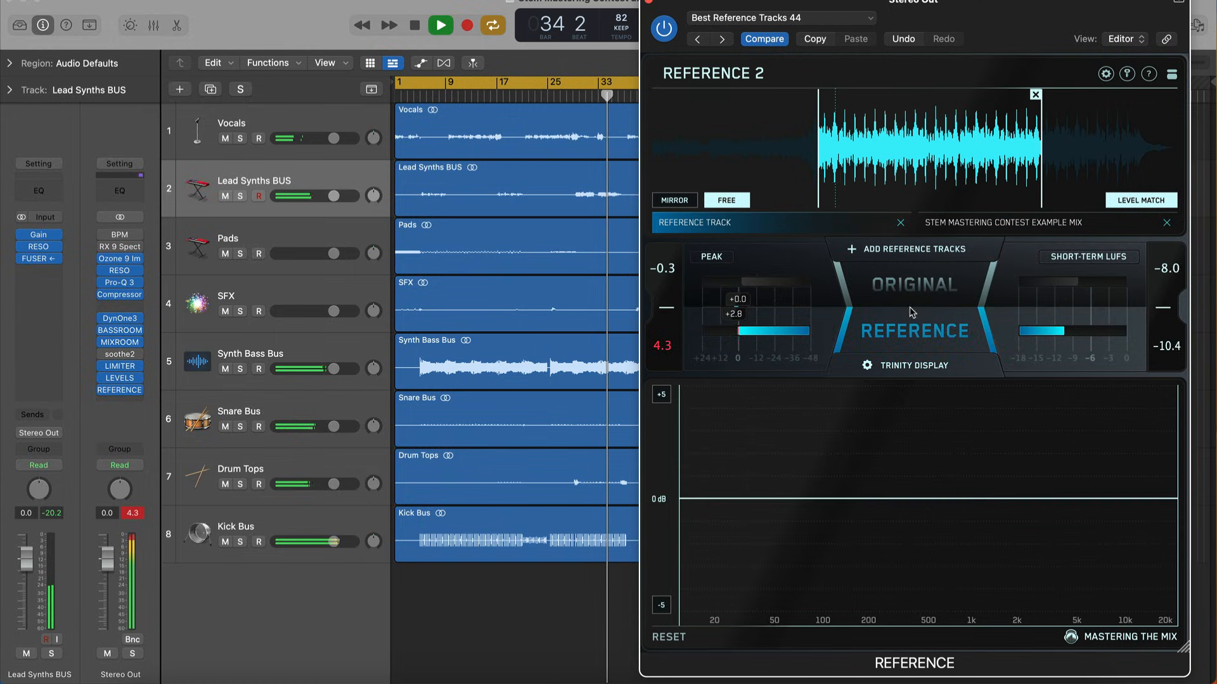
click(910, 307)
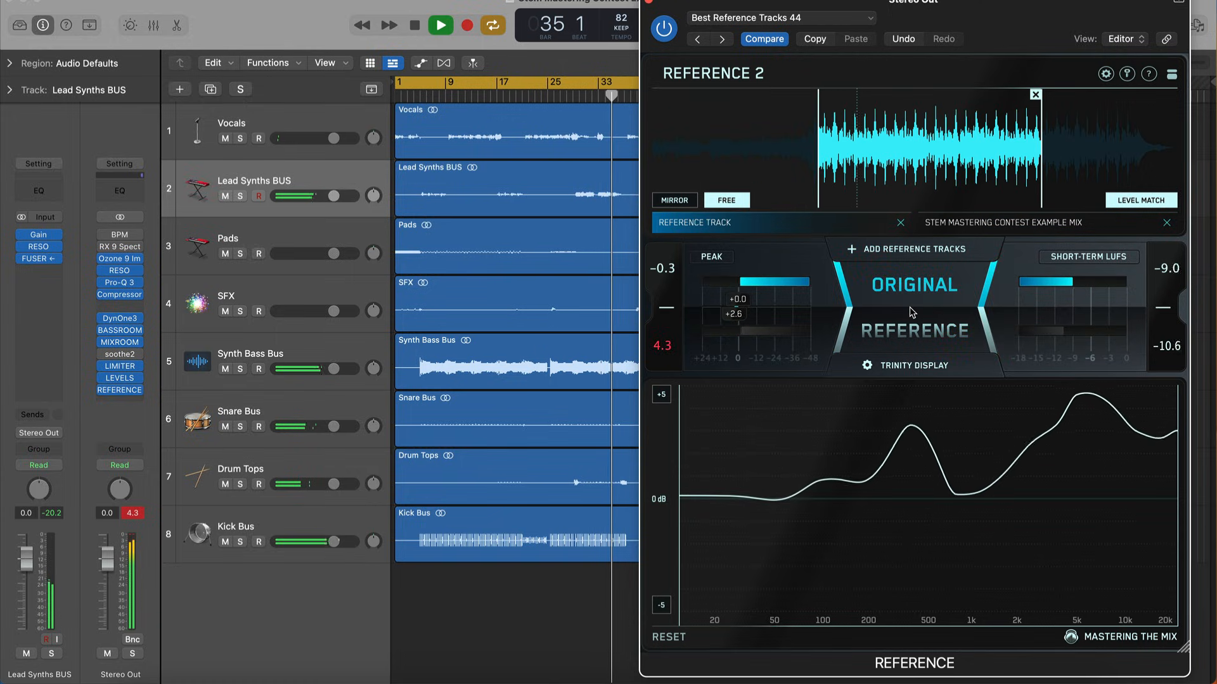
key(space)
Check the Drum Tops Gain setting and insert a stereo MIXROOM after it on that track
click(252, 470)
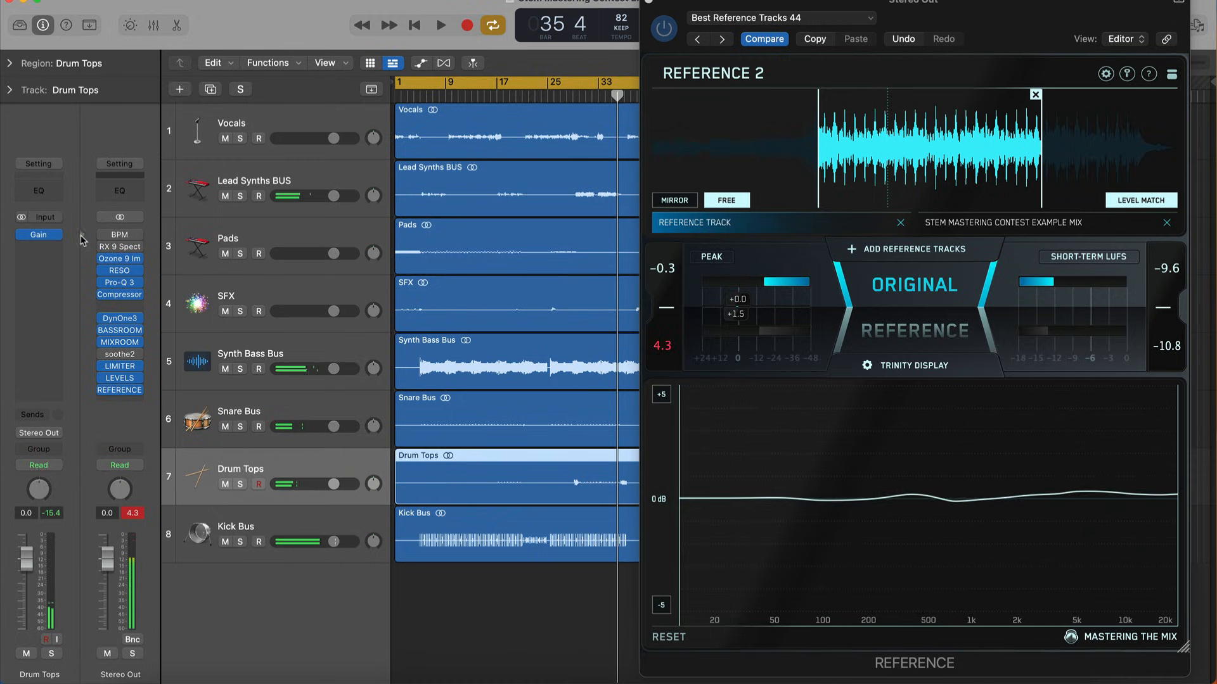
click(40, 235)
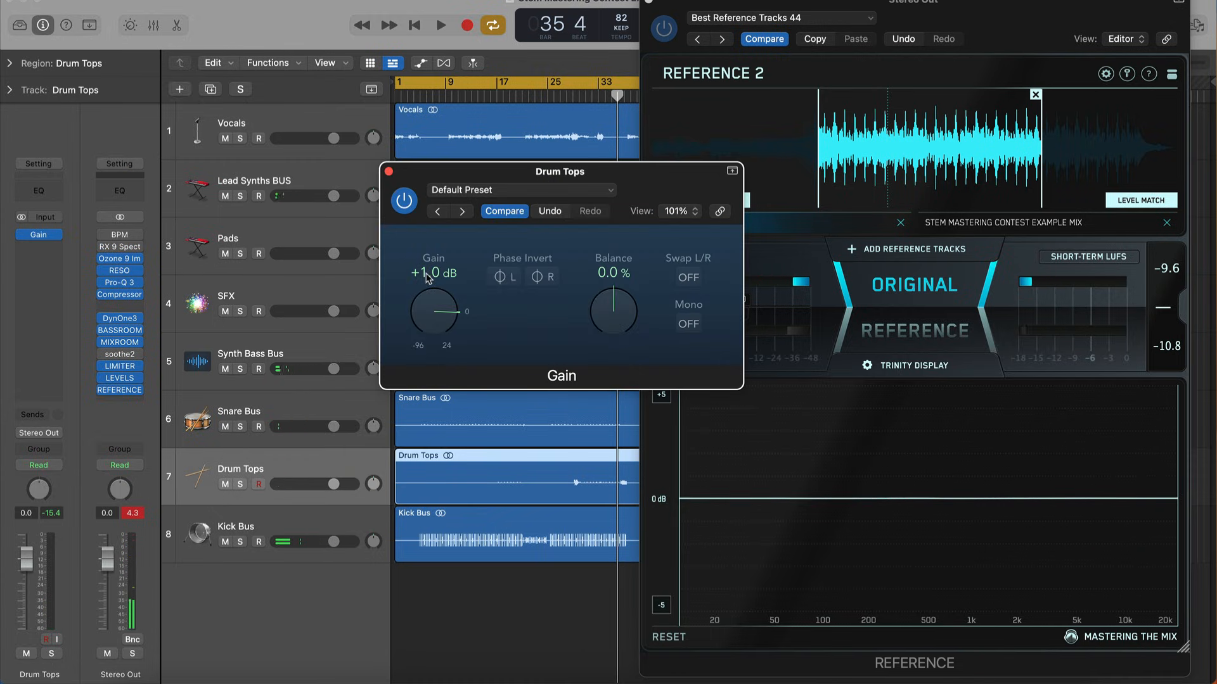
click(389, 172)
click(56, 235)
mouse_move(79, 330)
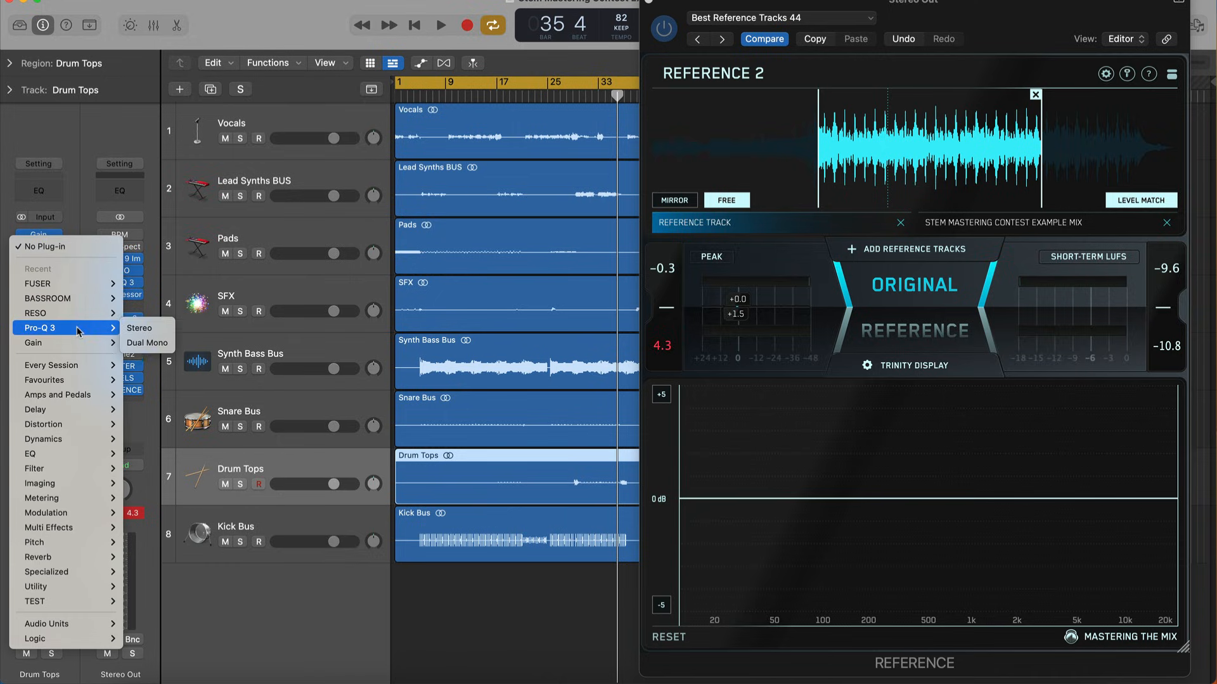
mouse_move(80, 365)
mouse_move(232, 453)
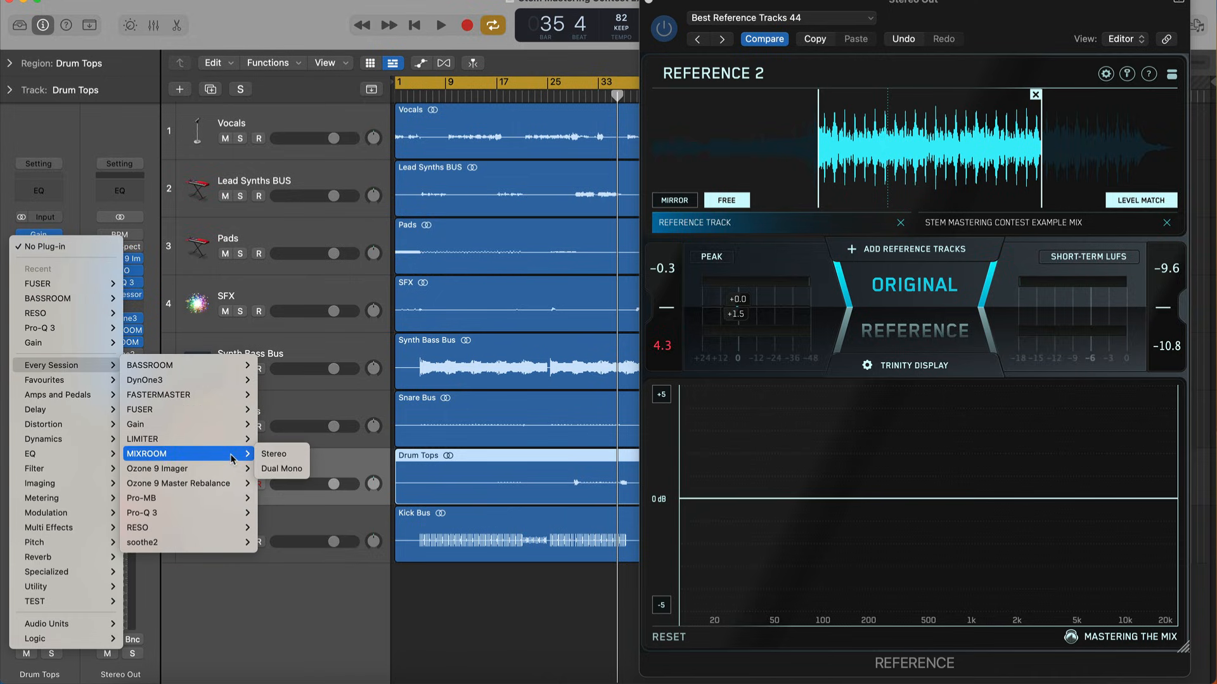
click(284, 455)
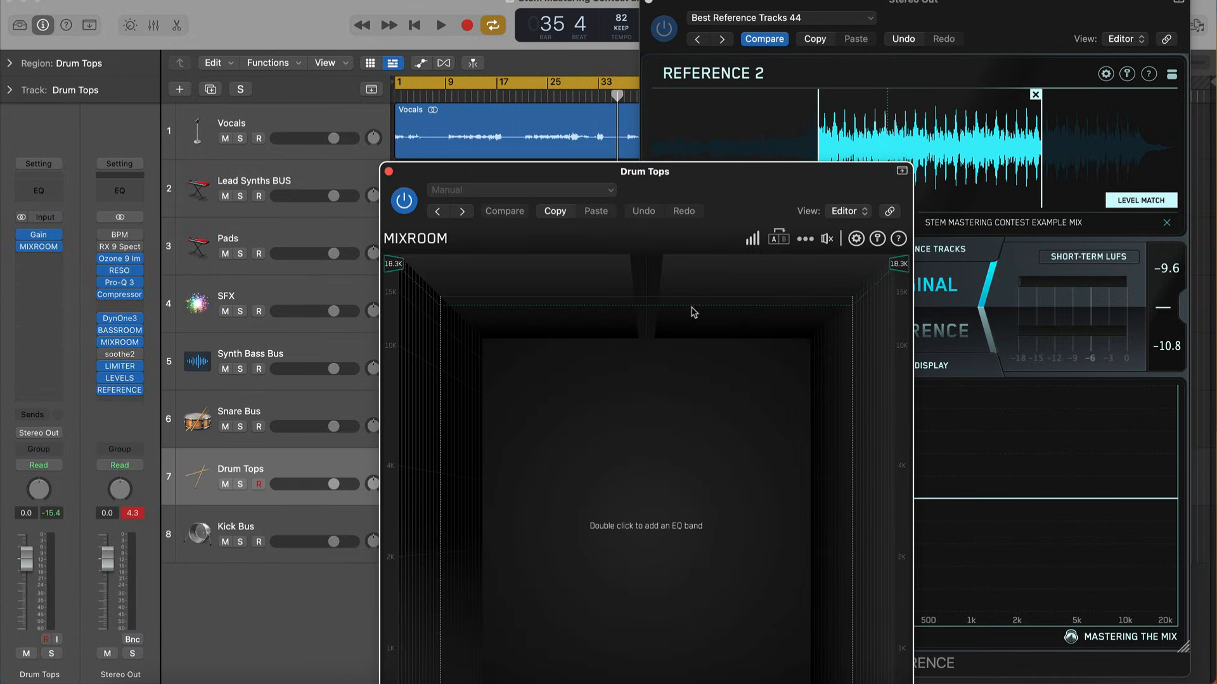
Add a high-frequency EQ band at about 17400 Hz in MIXROOM and play Drum Tops soloed
double_click(693, 311)
key(space)
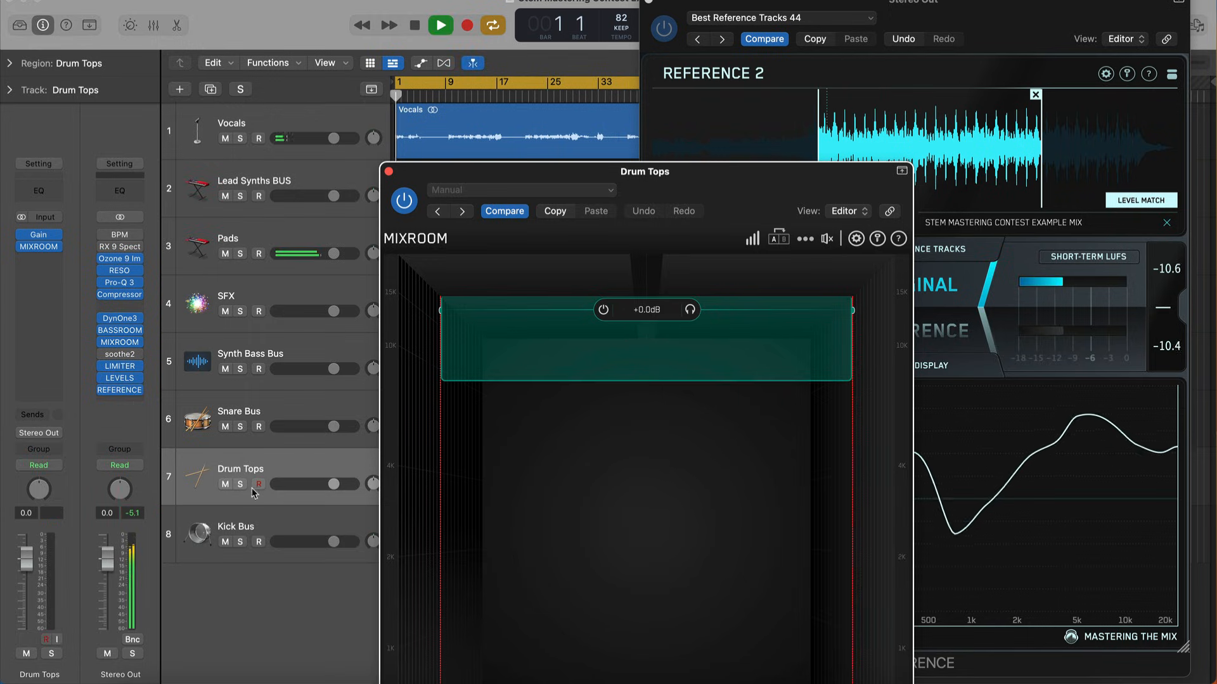
click(239, 484)
drag(661, 164, 838, 42)
click(837, 181)
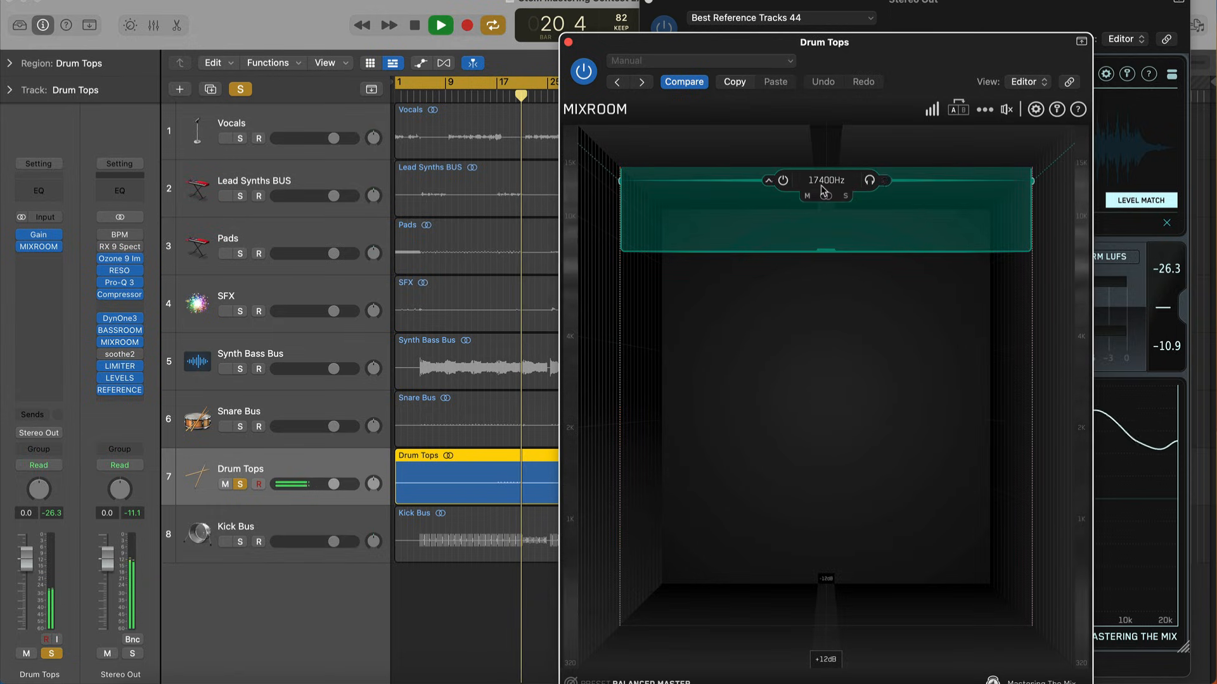
Audition the MIXROOM band in isolation on the sides and the mid while lowering its frequency, and return it to stereo
click(844, 198)
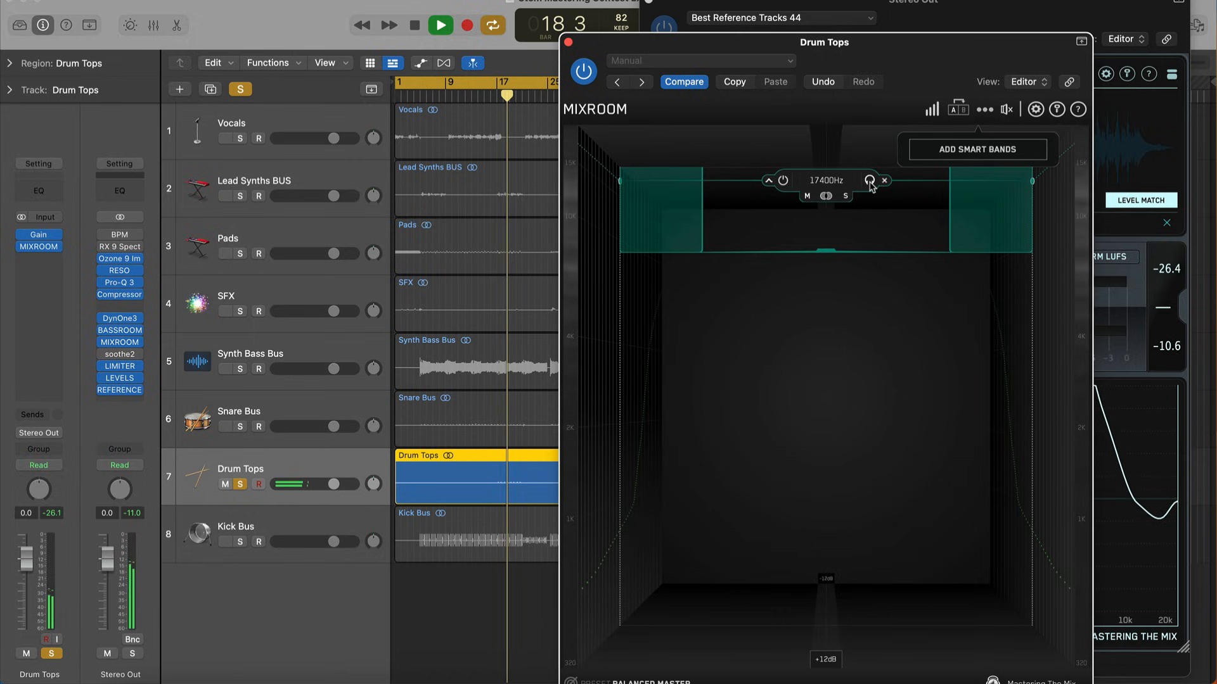
click(784, 181)
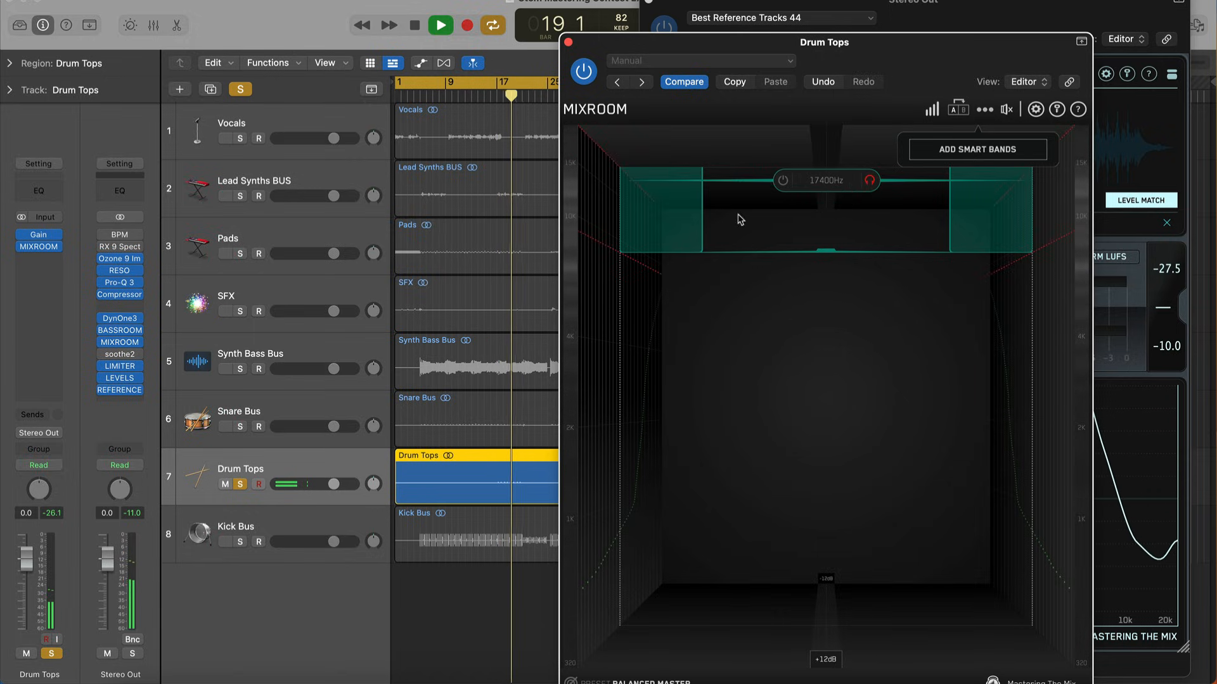
drag(738, 180, 738, 217)
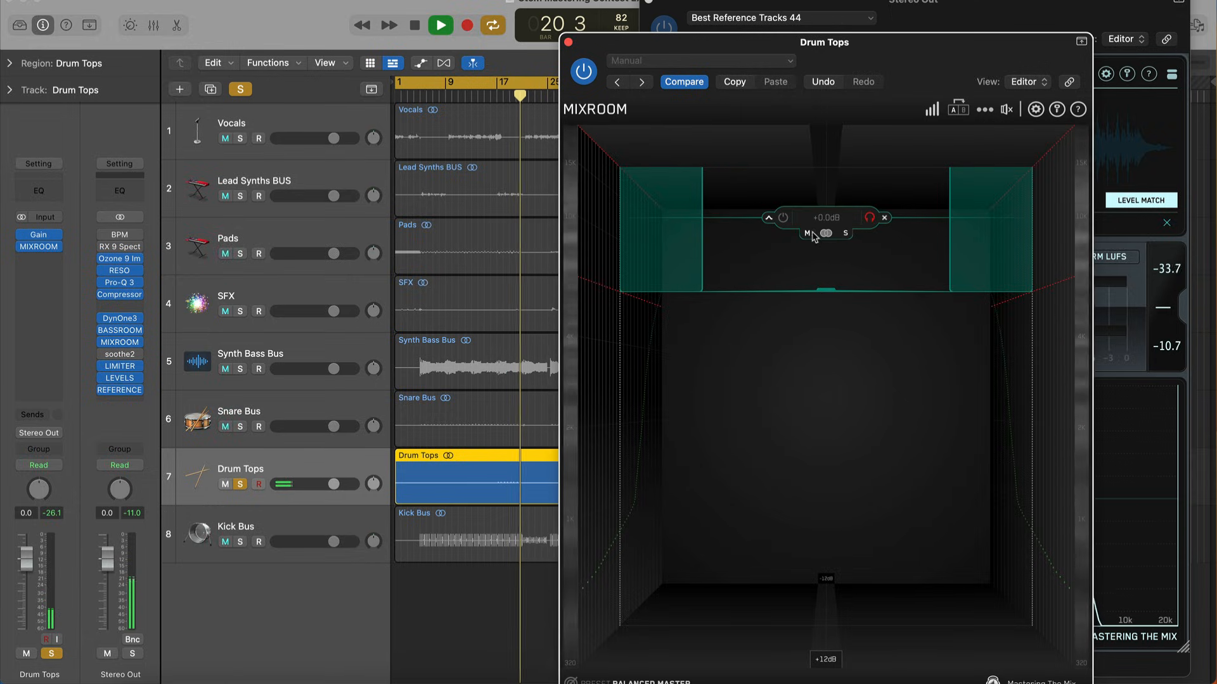
click(808, 234)
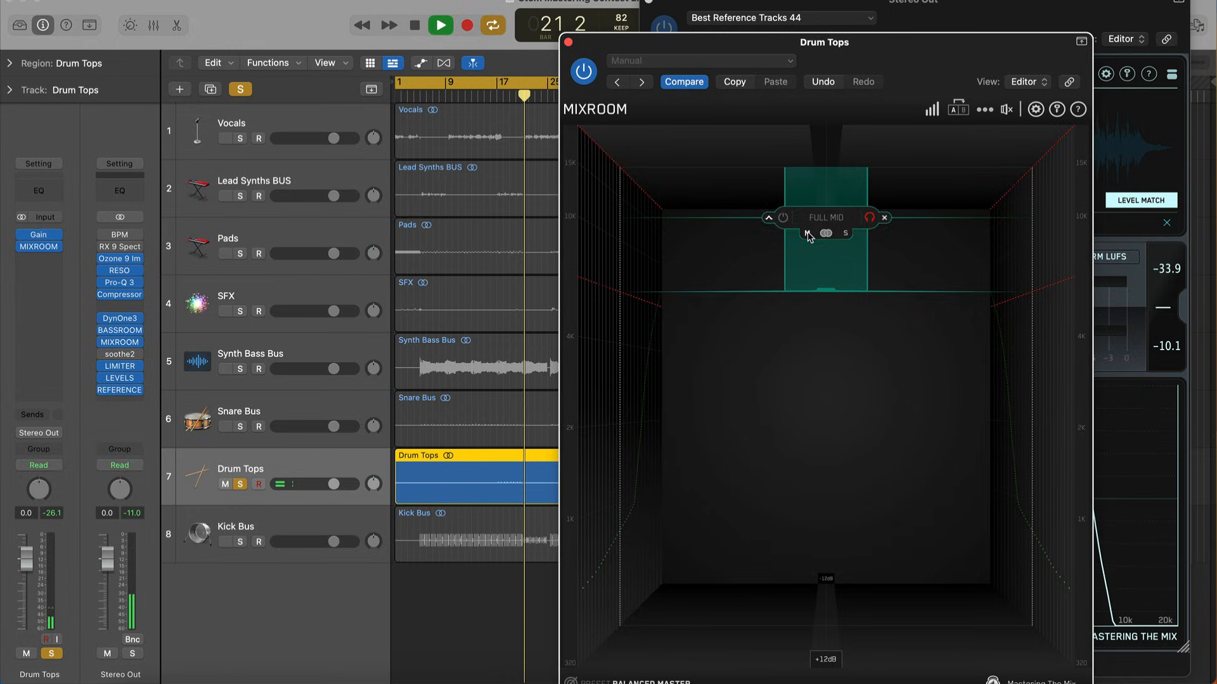
click(490, 95)
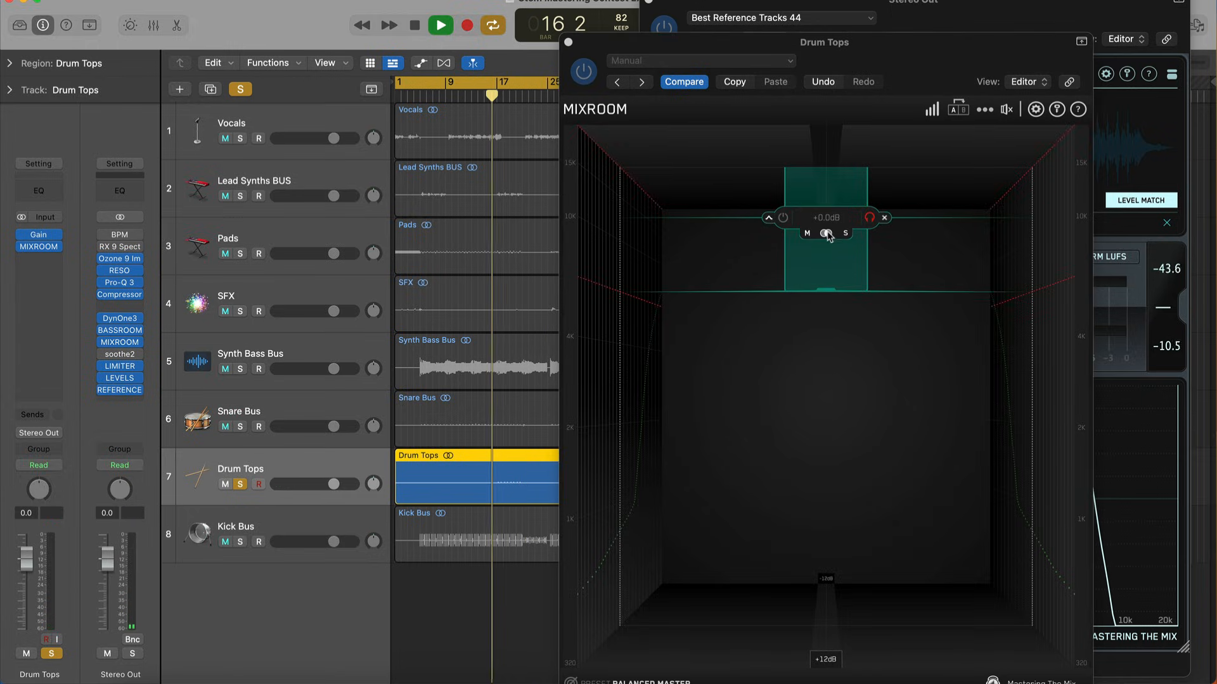
click(825, 234)
click(870, 218)
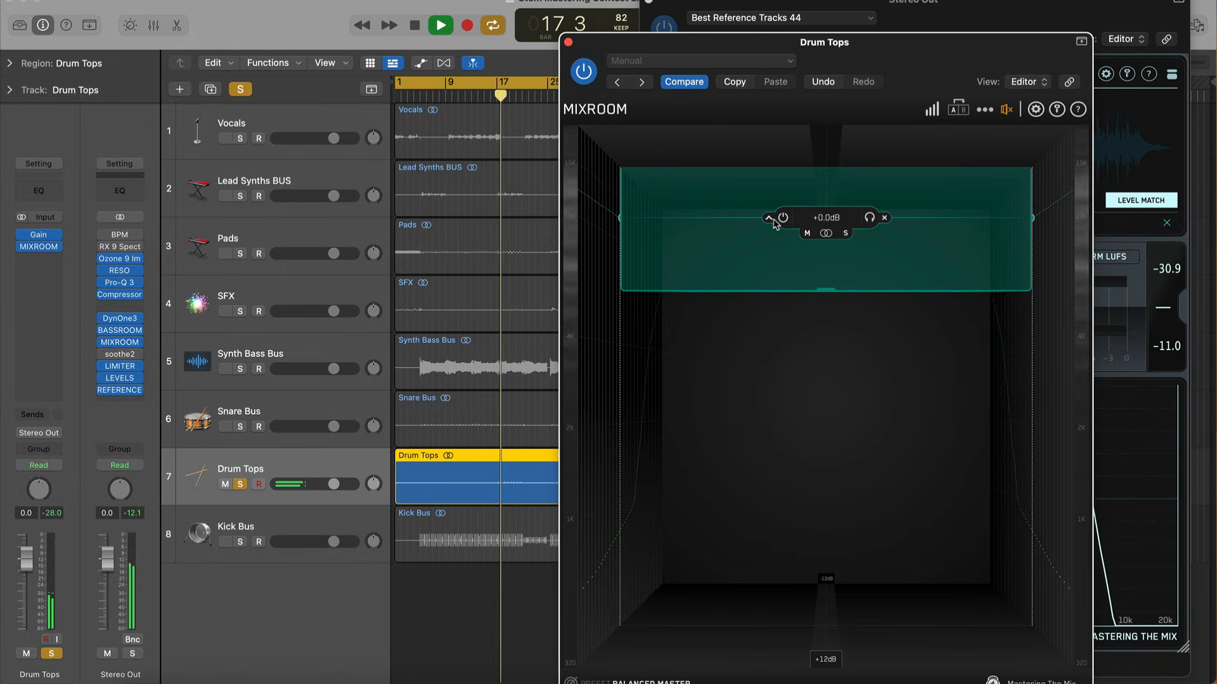
Lower the Drum Tops band's frequency further, set its gain to -3.0 dB and unsolo the track
drag(742, 218, 734, 289)
scroll(734, 289, down, 4)
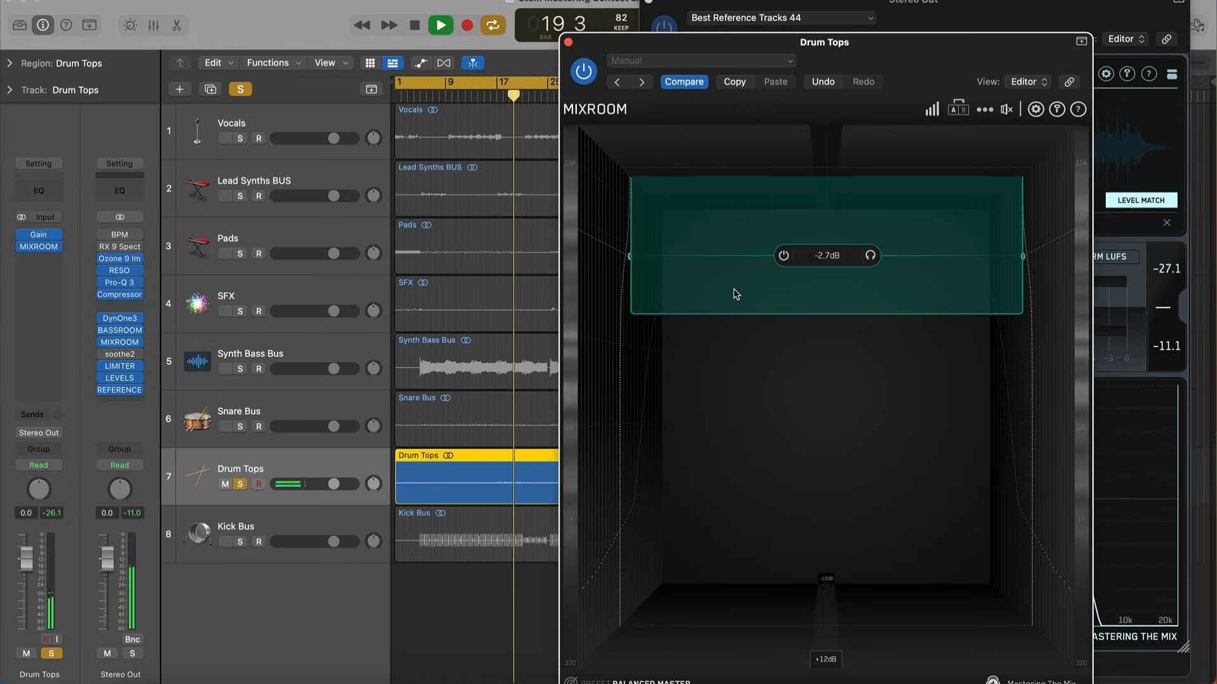
scroll(733, 289, down, 1)
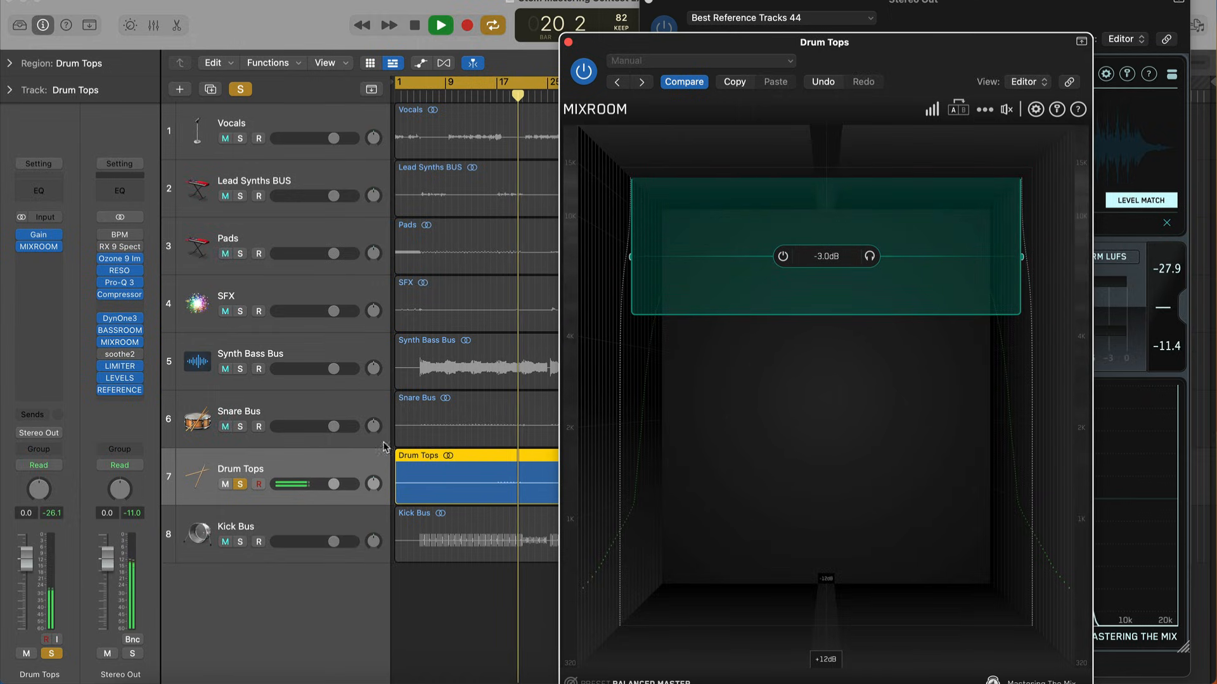
click(240, 484)
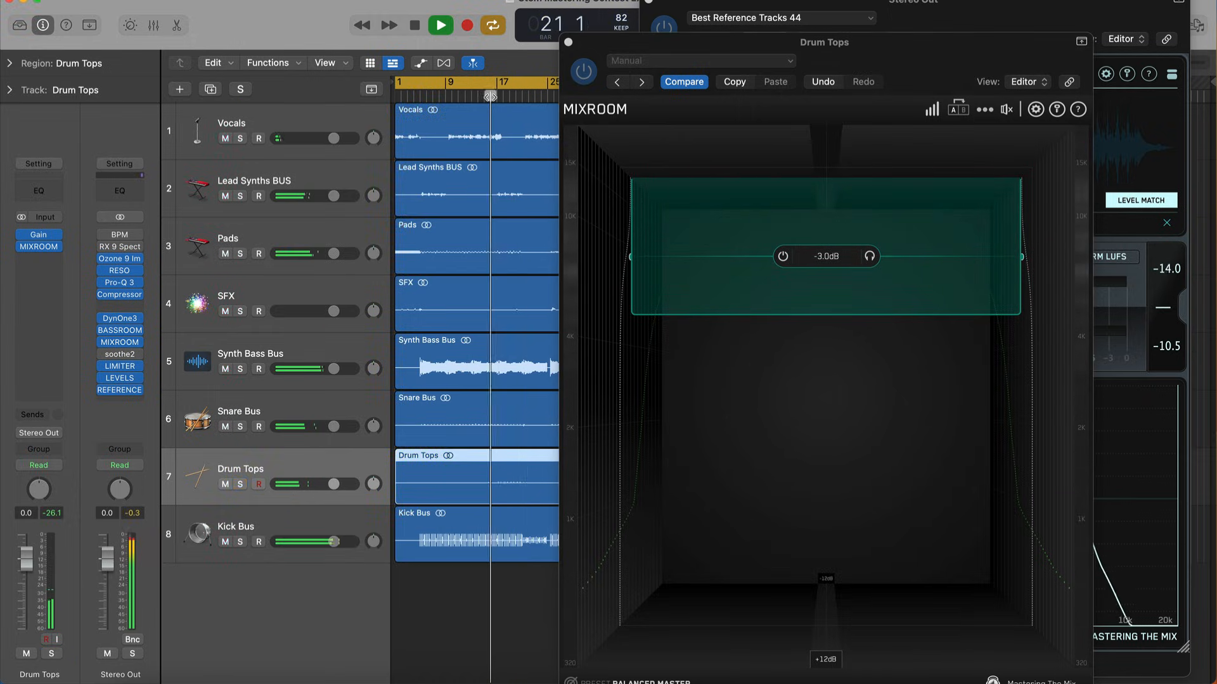
Ease the Drum Tops band's cut to -1.5 dB and finally -1.0 dB while comparing the master with Reference Track
drag(864, 38, 390, 1)
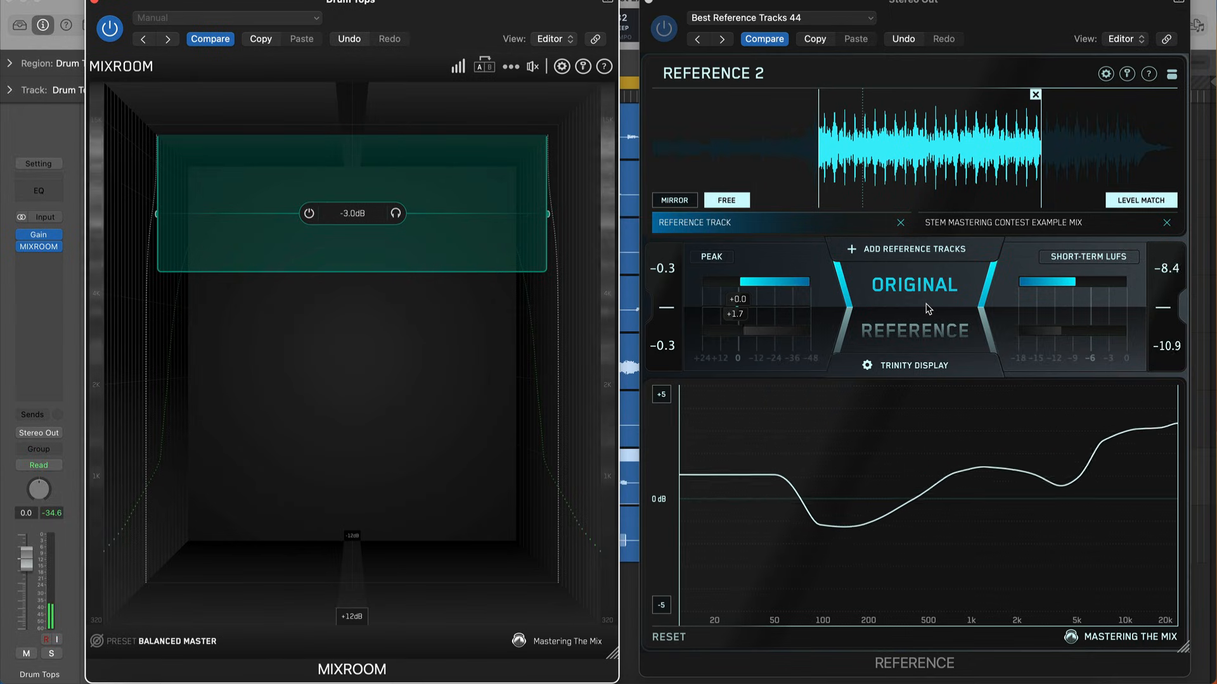
mouse_move(350, 218)
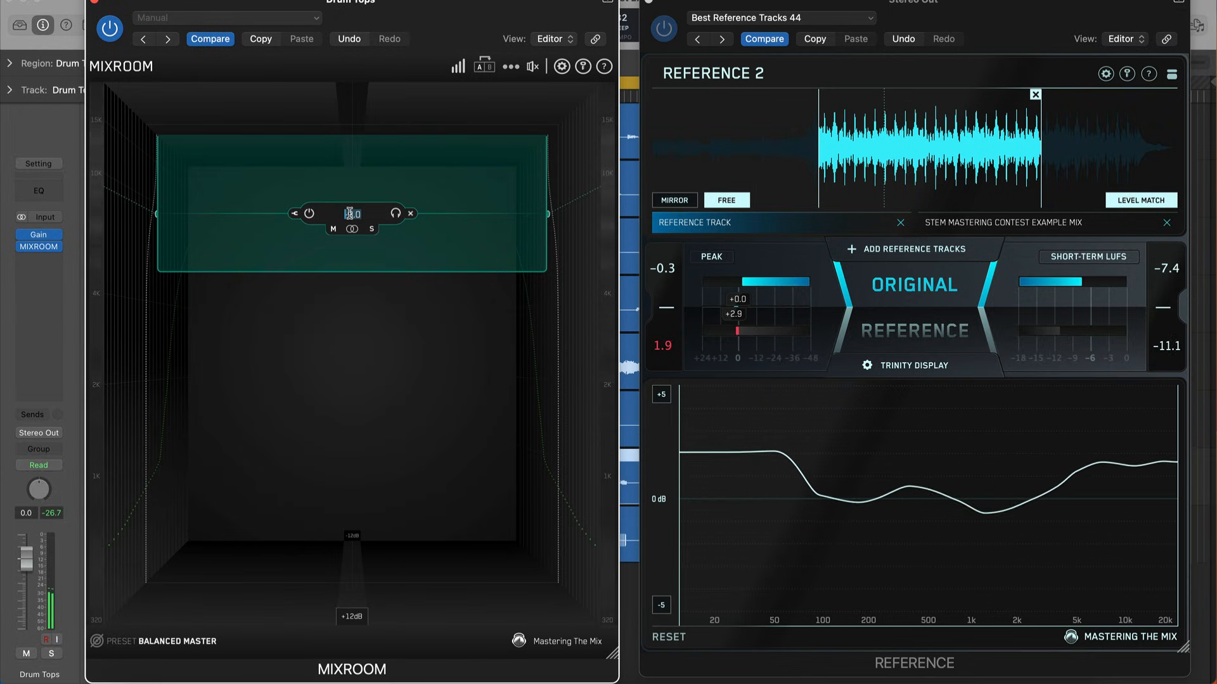
click(918, 307)
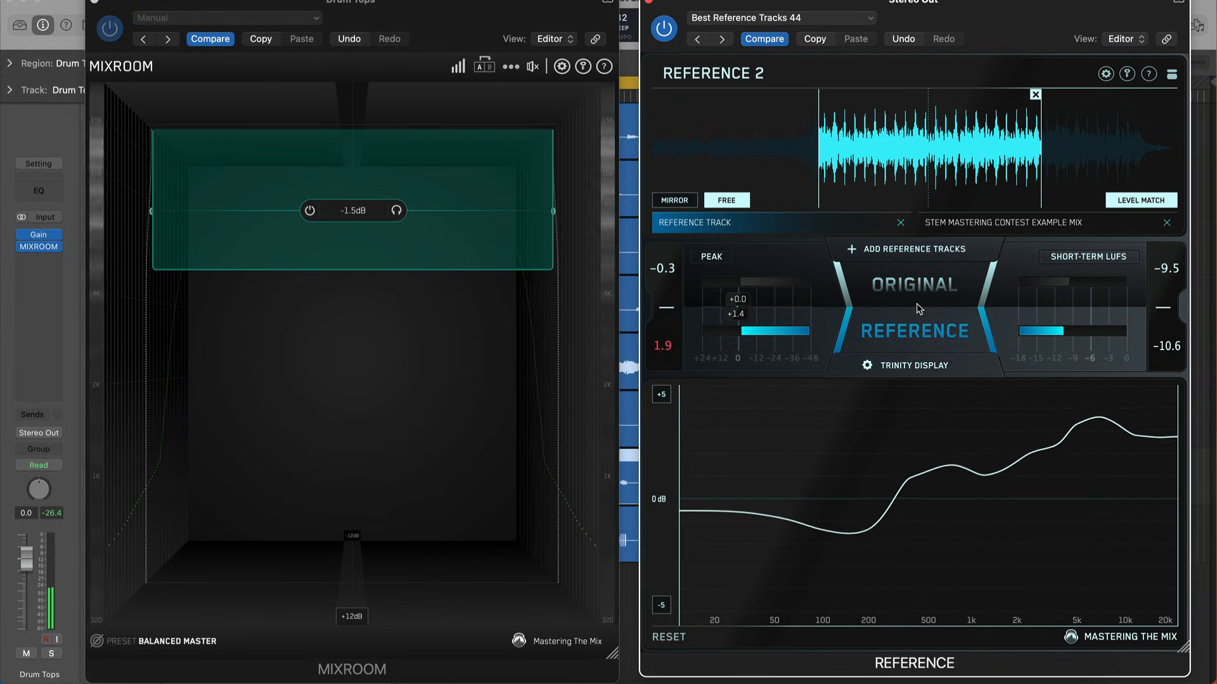
click(916, 307)
click(352, 212)
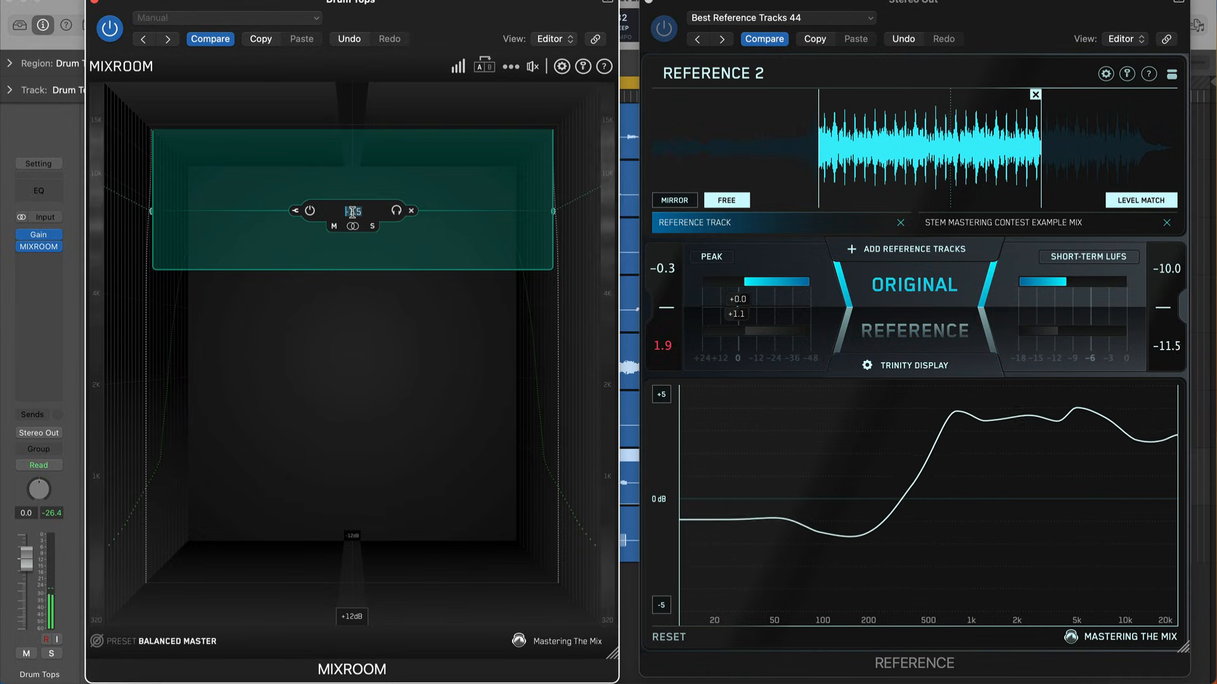
drag(351, 213, 352, 208)
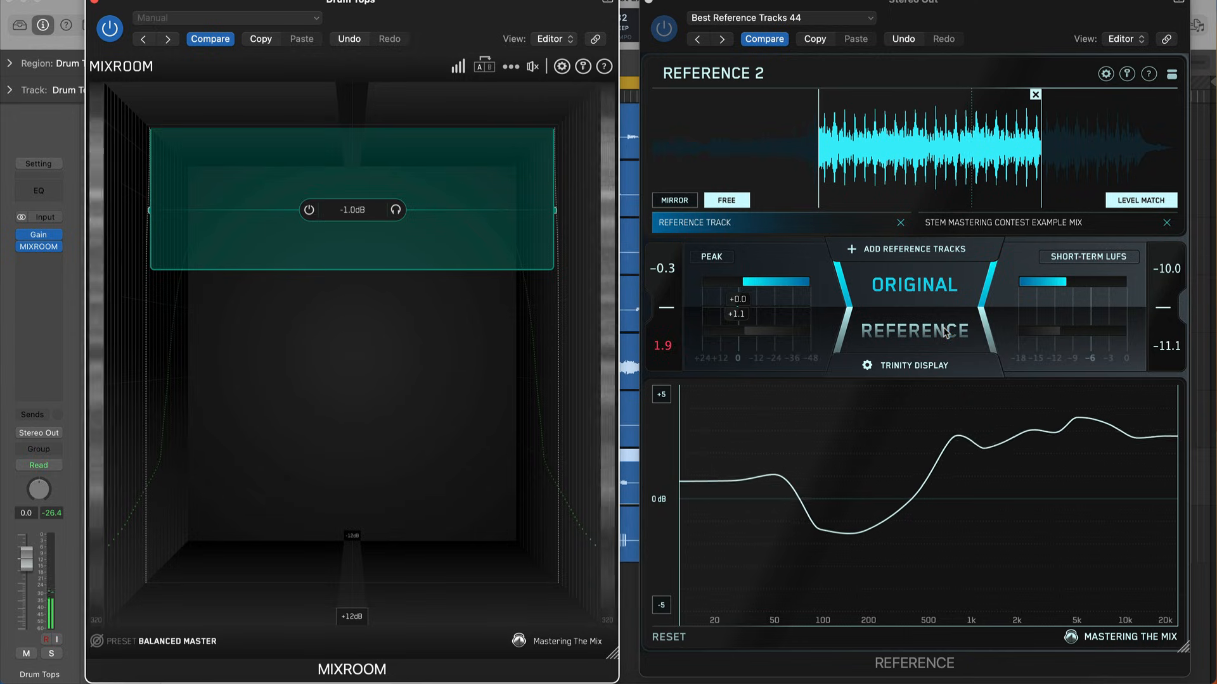
click(911, 301)
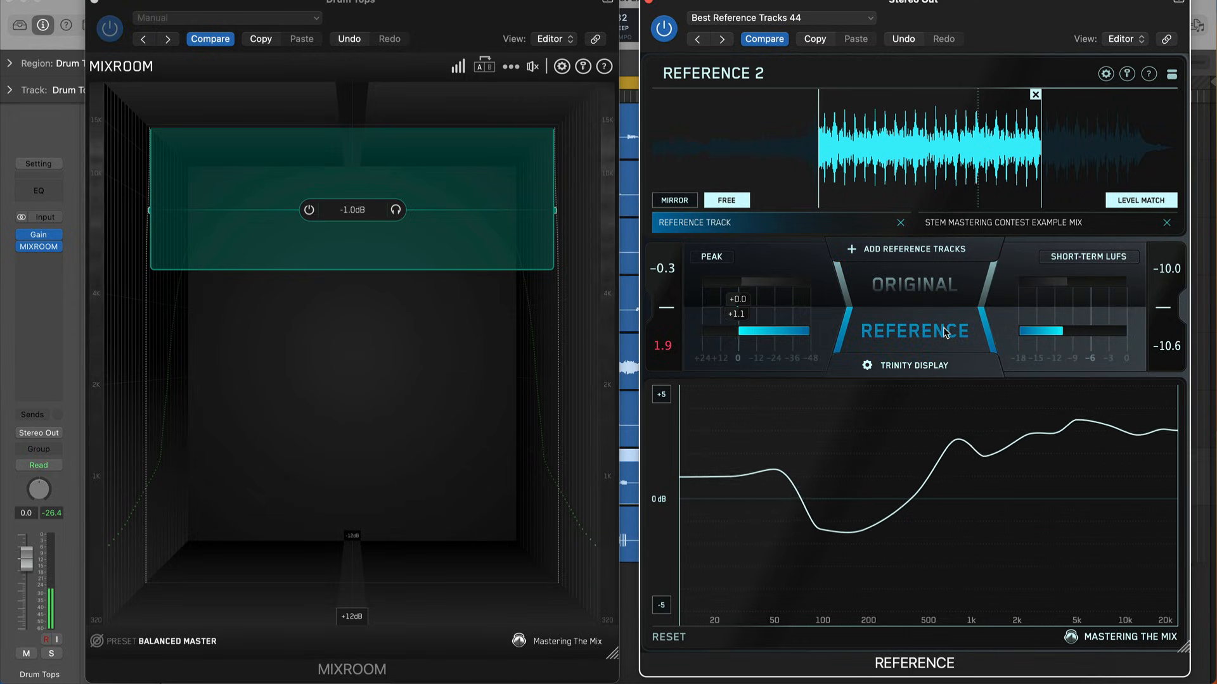
click(910, 301)
Close MIXROOM and REFERENCE and play the end of the song from around bar 67
click(94, 2)
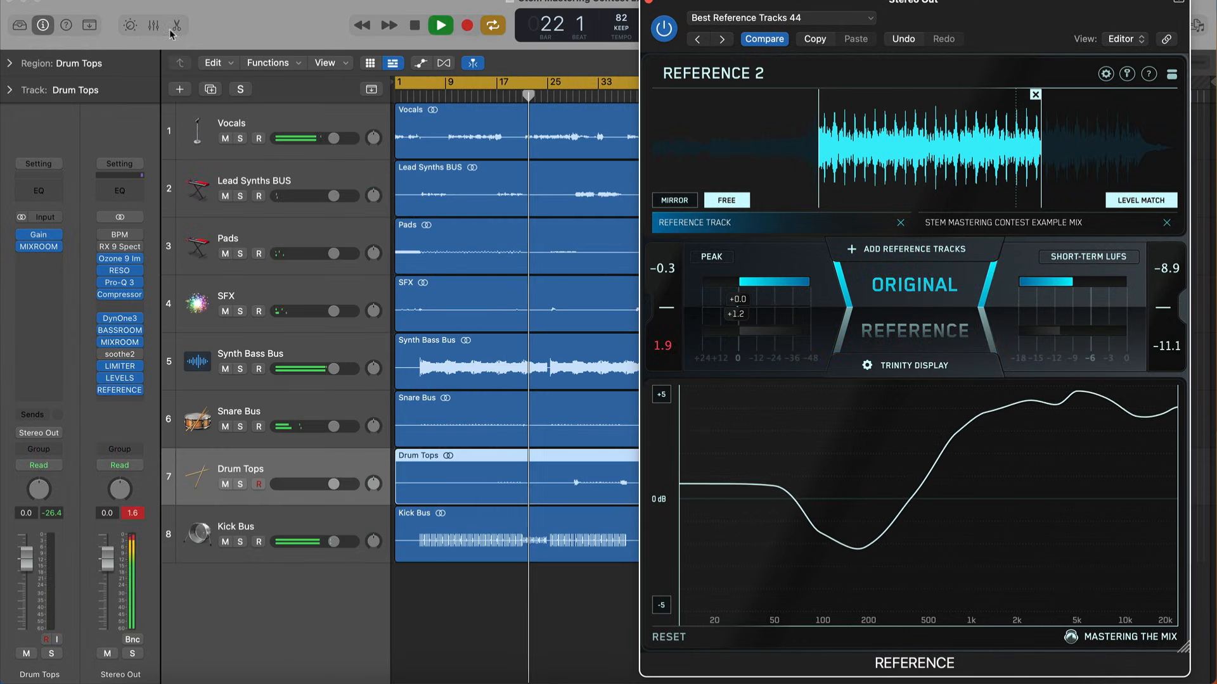
key(space)
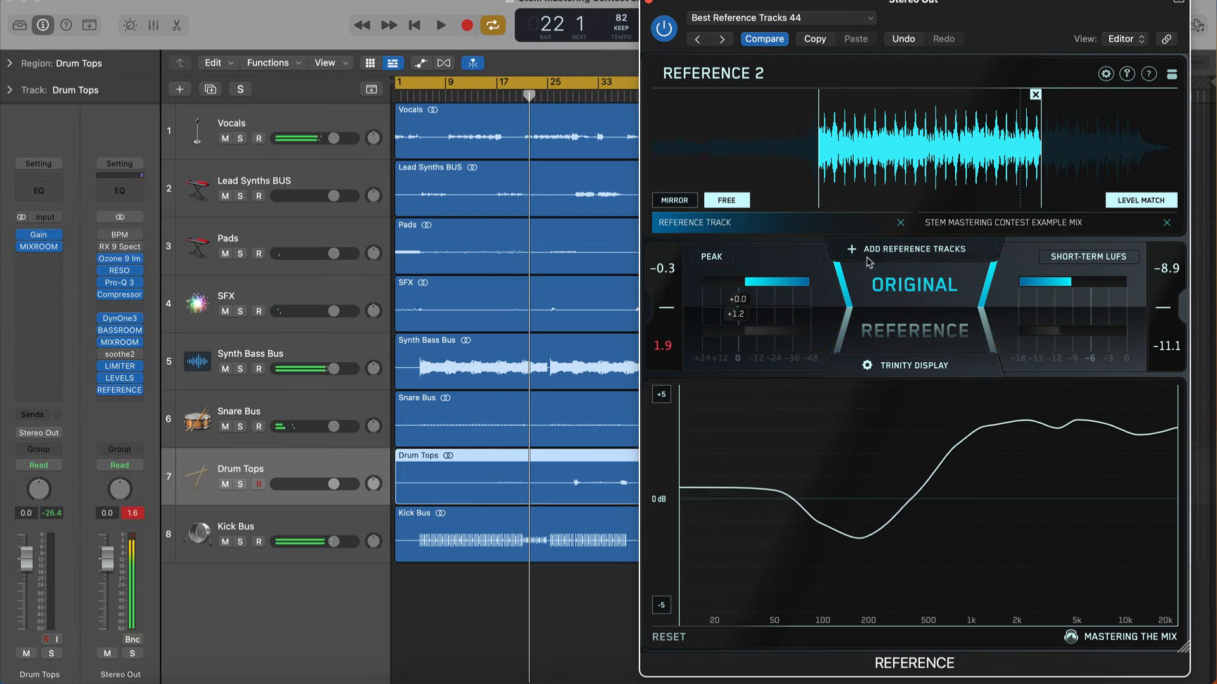
click(649, 3)
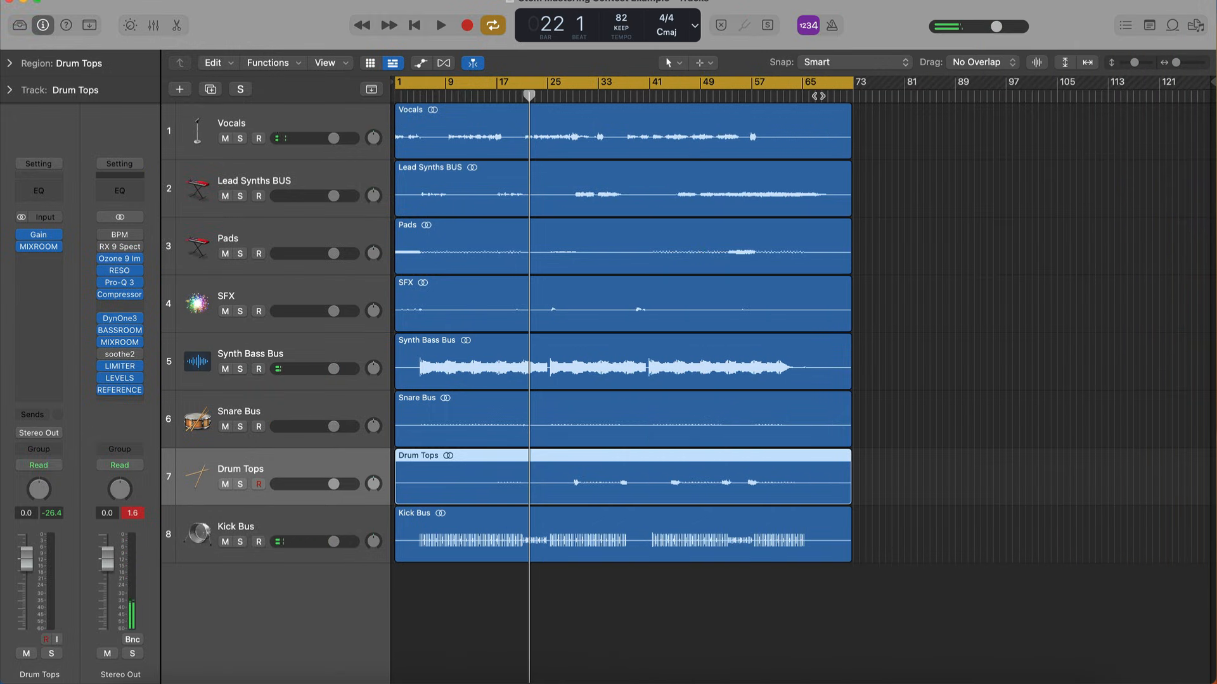
click(818, 97)
key(space)
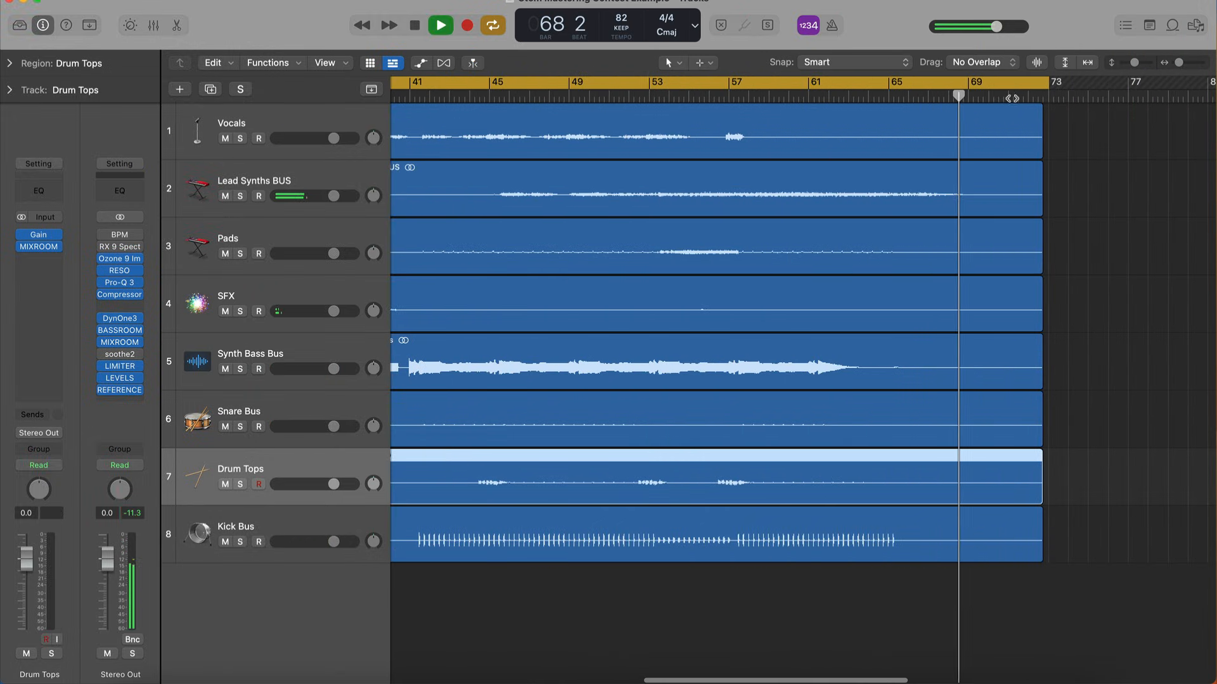
Select all eight regions and add a short fade-out at their ends near bar 72
drag(1077, 149, 931, 669)
key(super+Right)
key(super+Right)
key(super+Right)
scroll(1049, 529, right, 4)
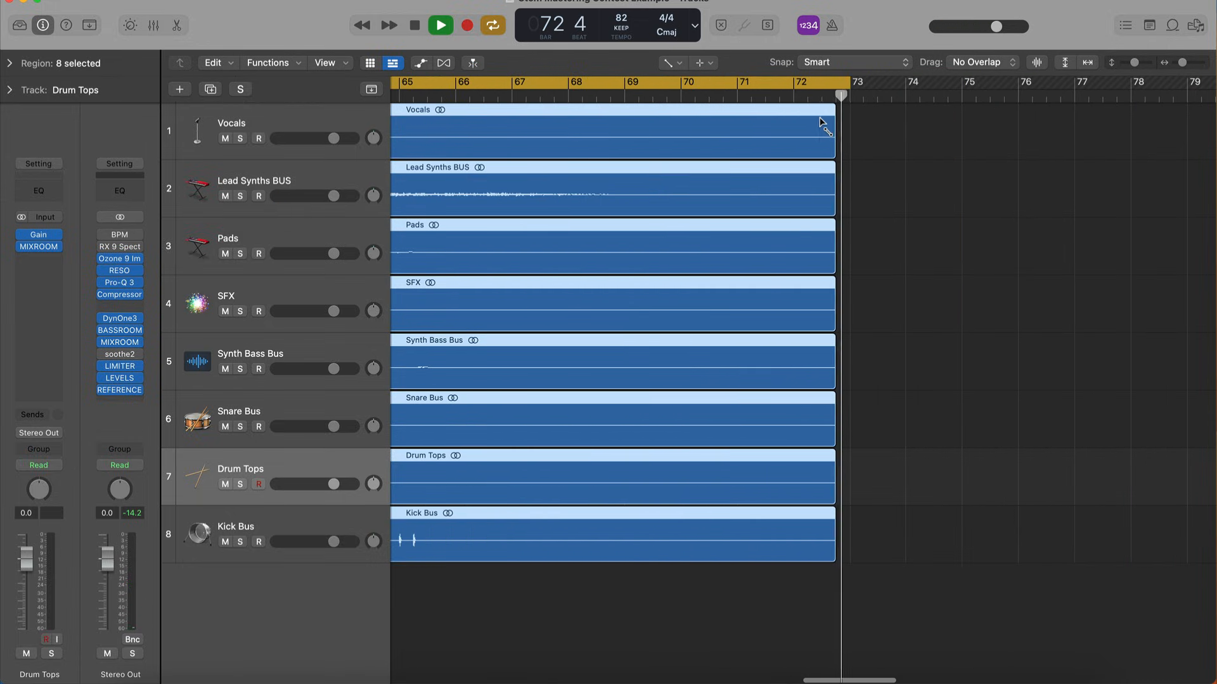
mouse_move(822, 121)
mouse_down()
mouse_move(849, 95)
mouse_move(841, 113)
mouse_up()
click(887, 130)
Bounce the whole song offline as a 24-bit Wave file named Stem Mastering Contest Example MASTER in the Bounces folder
key(z)
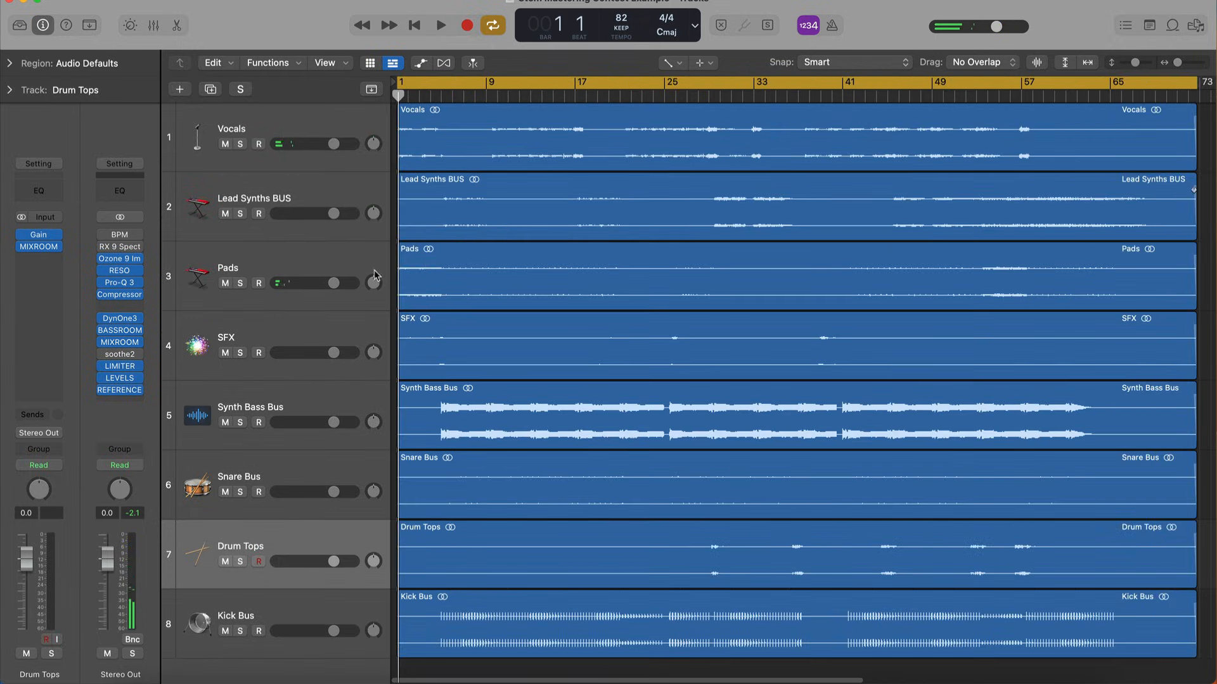
key(super+Up)
key(super+Up)
key(super+Up)
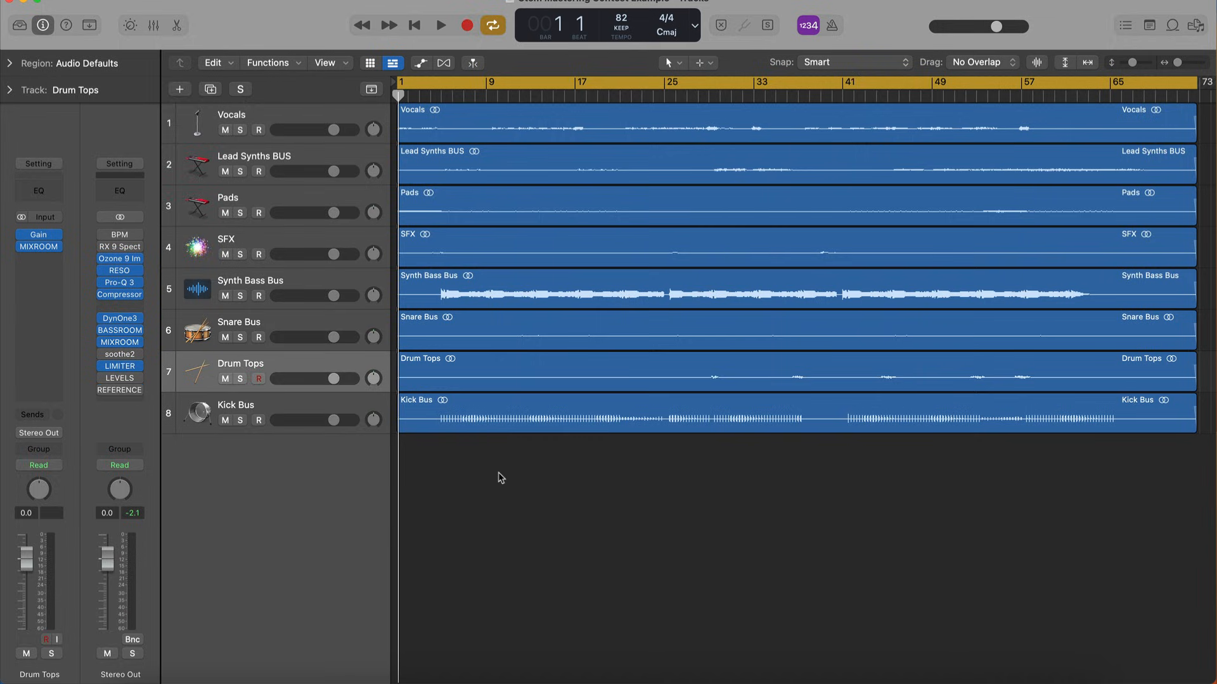
key(super+b)
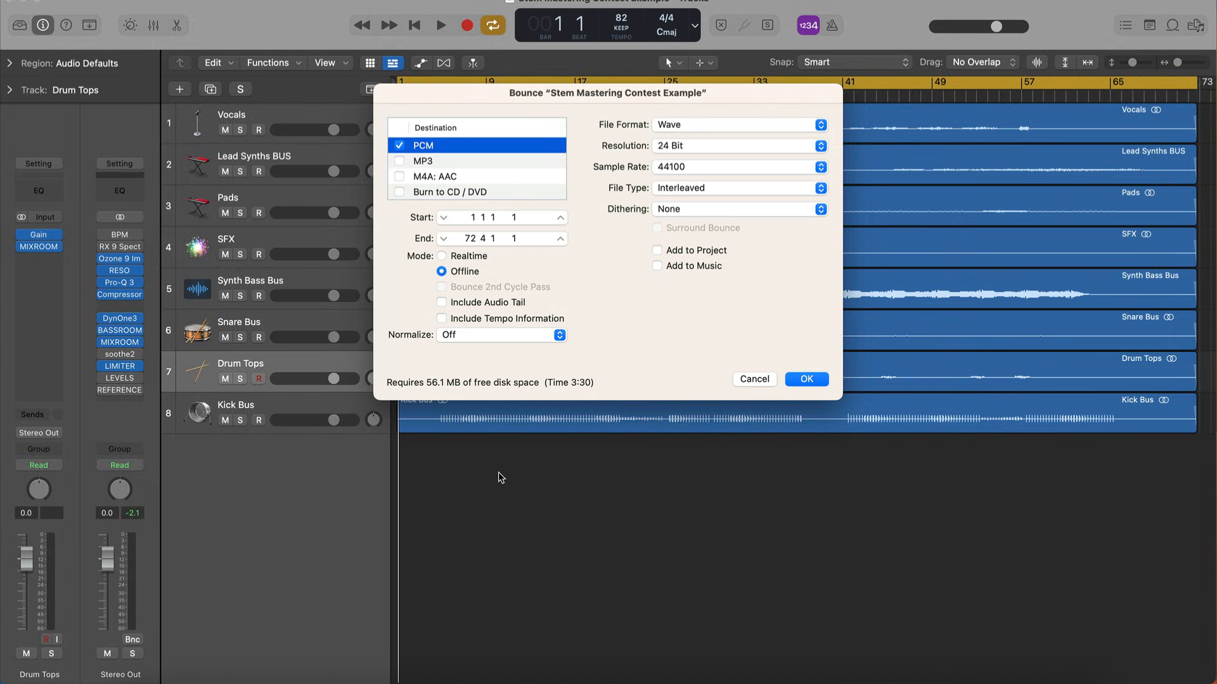
key(Return)
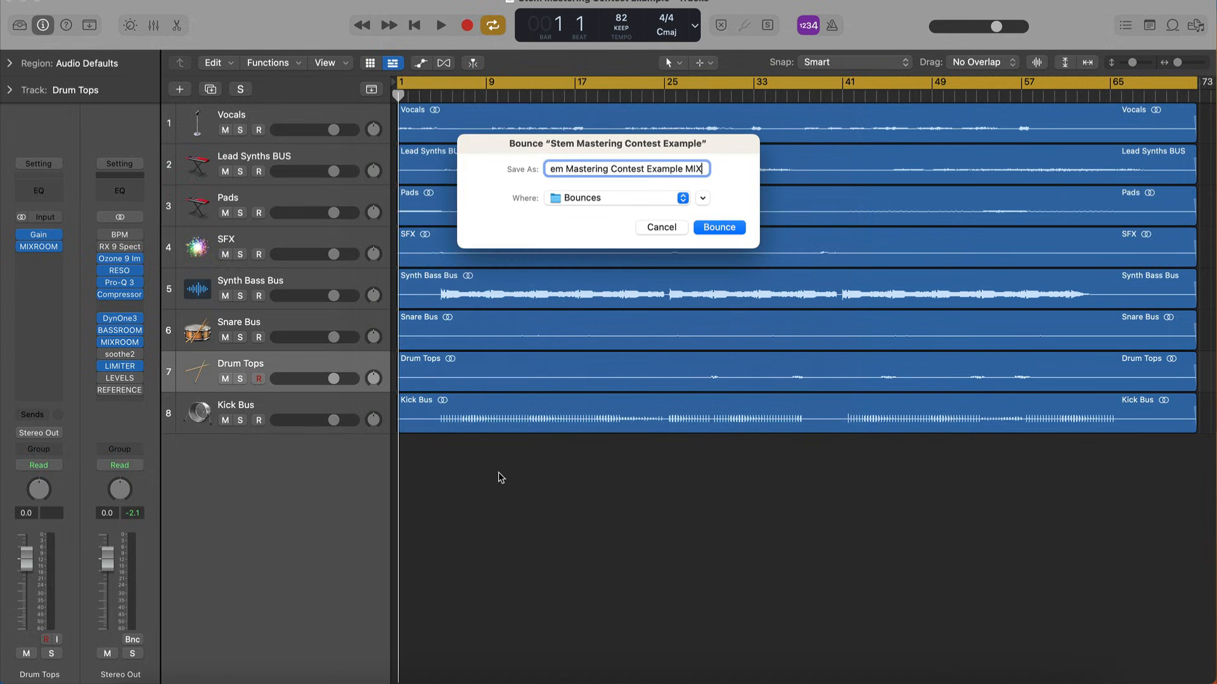
text(MASTER)
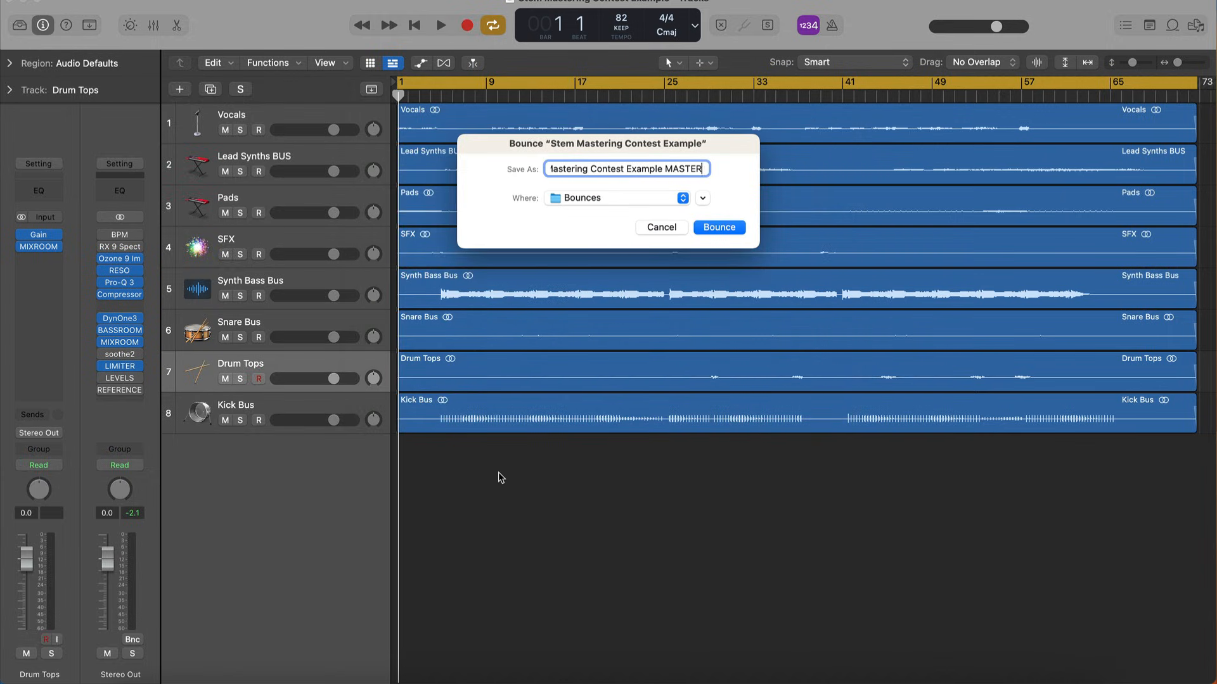
key(Return)
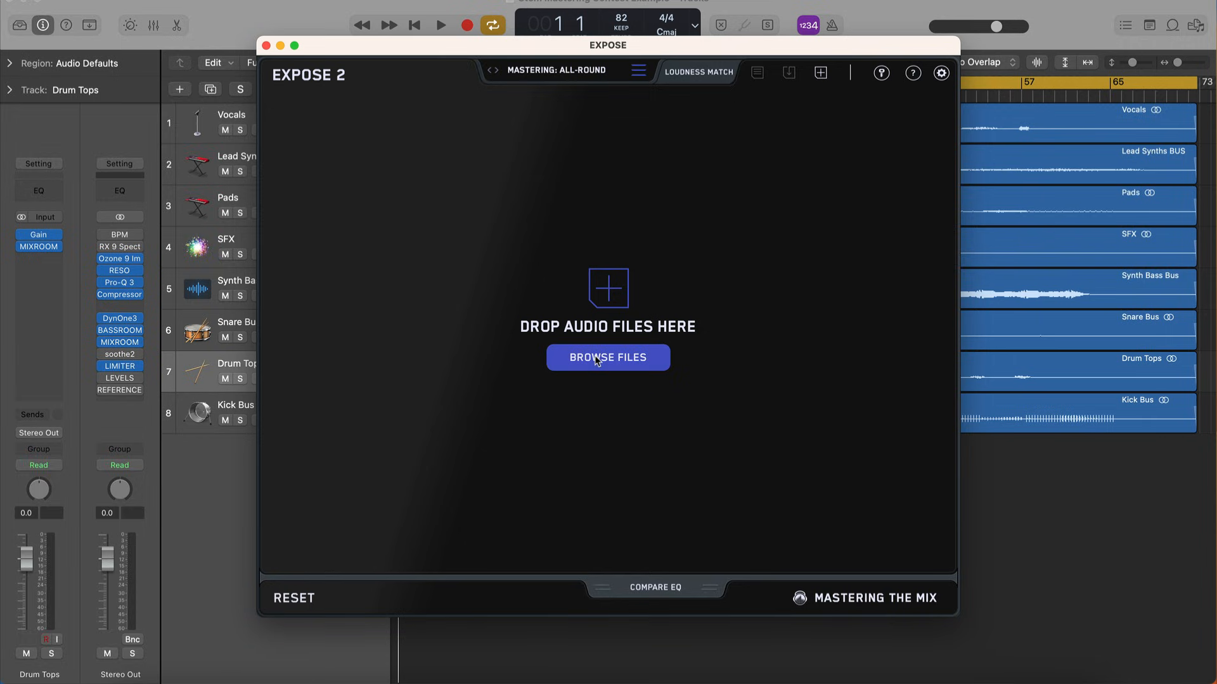
Load Stem Mastering Contest Example MASTER.wav into EXPOSE and examine its loudness and peak analysis
click(598, 358)
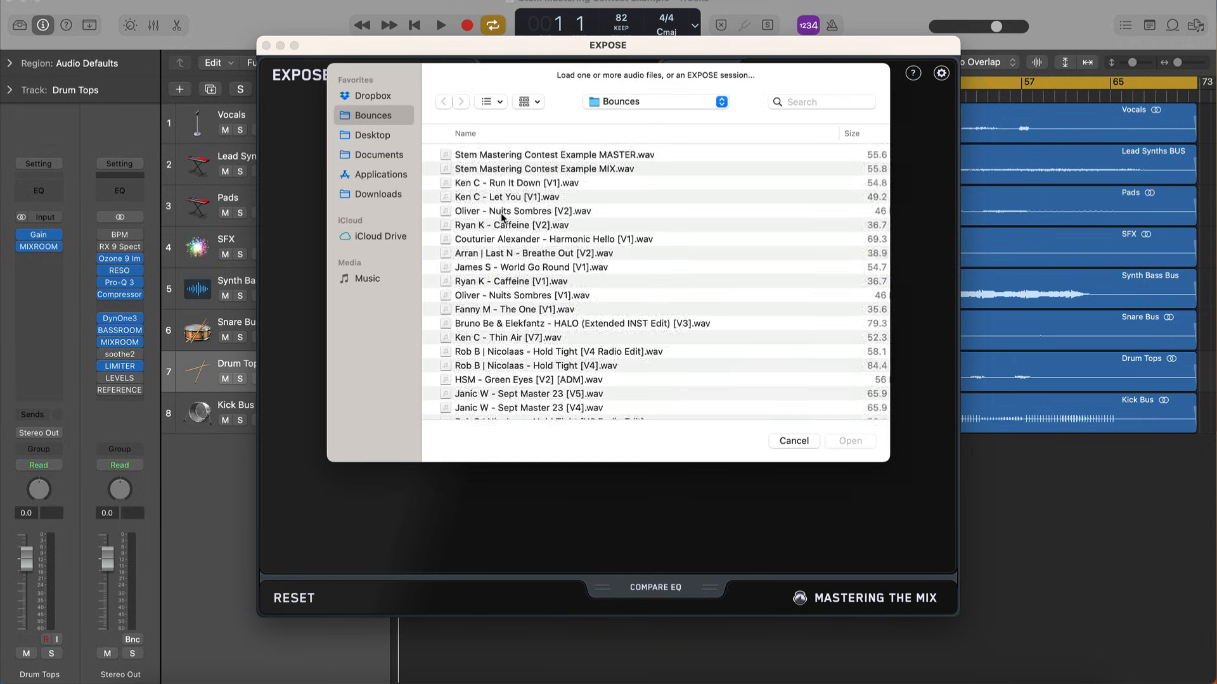
double_click(467, 158)
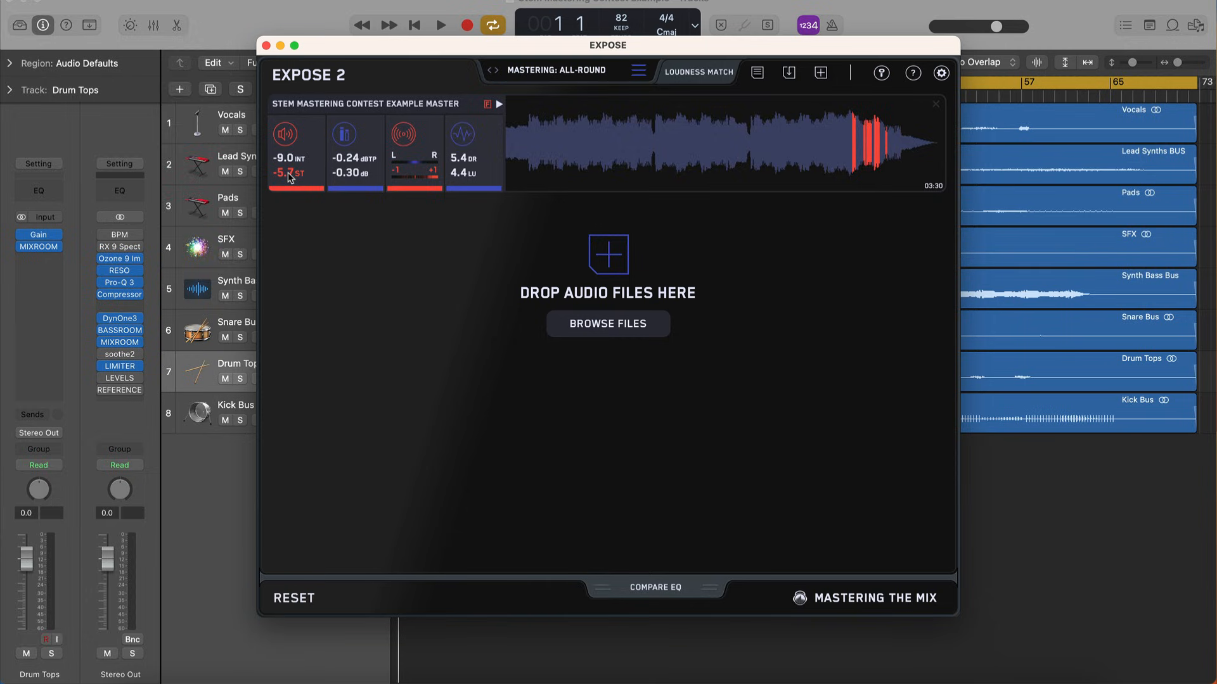
click(282, 178)
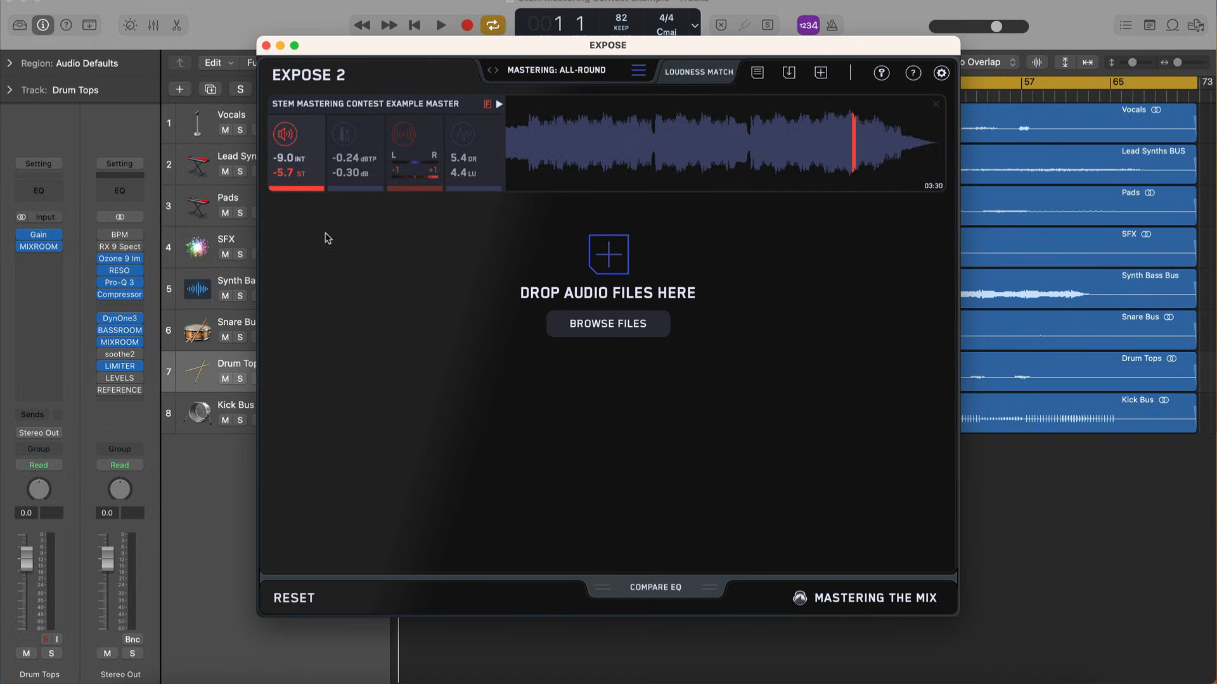
click(355, 163)
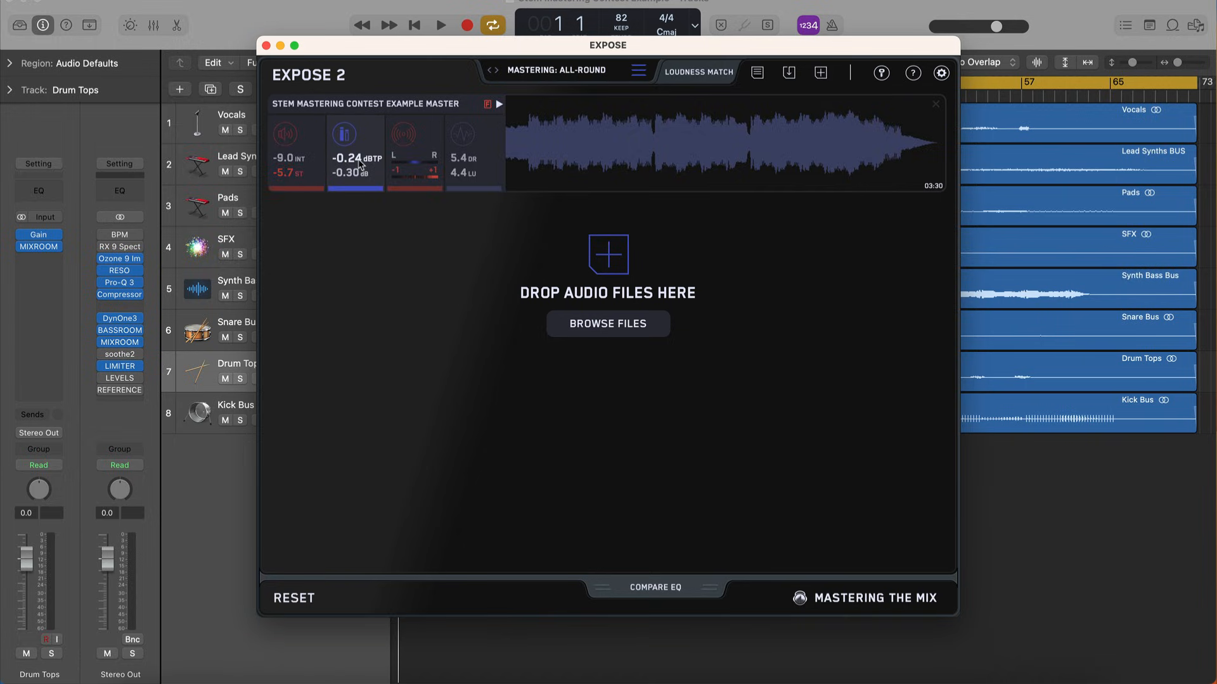
Open the EQ comparison and load Reference Track.wav from the Dropbox contest folder as the EQ reference for the master
click(655, 590)
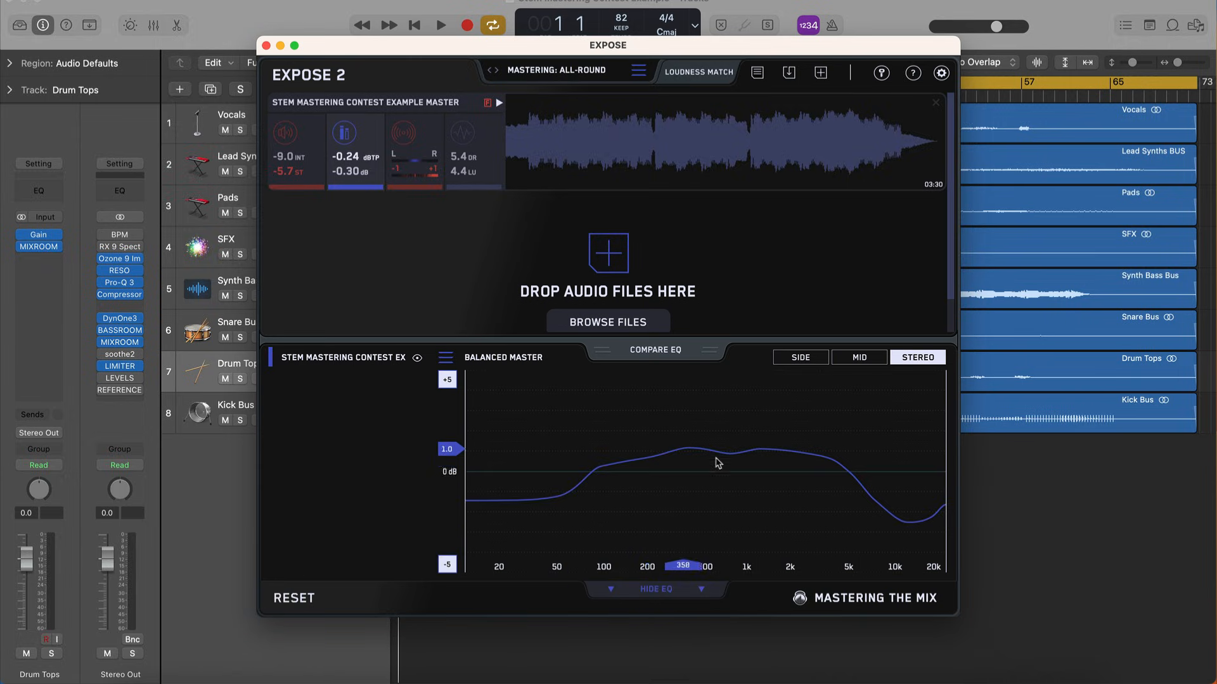
click(446, 358)
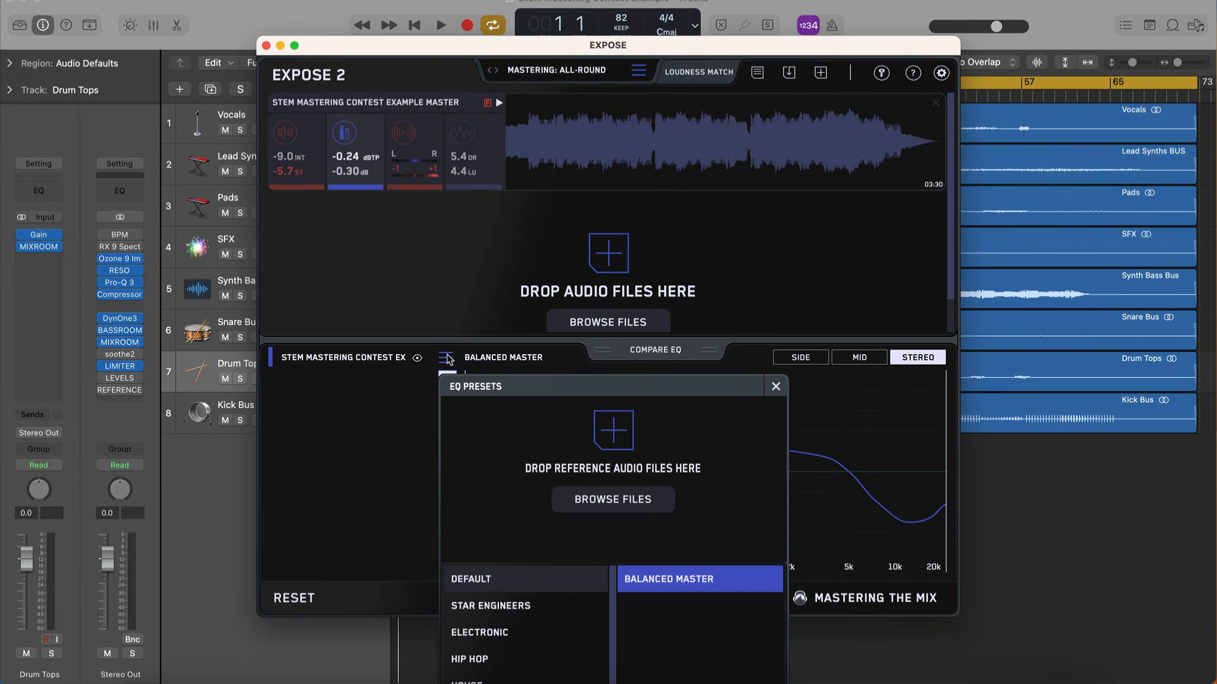
drag(536, 393, 384, 218)
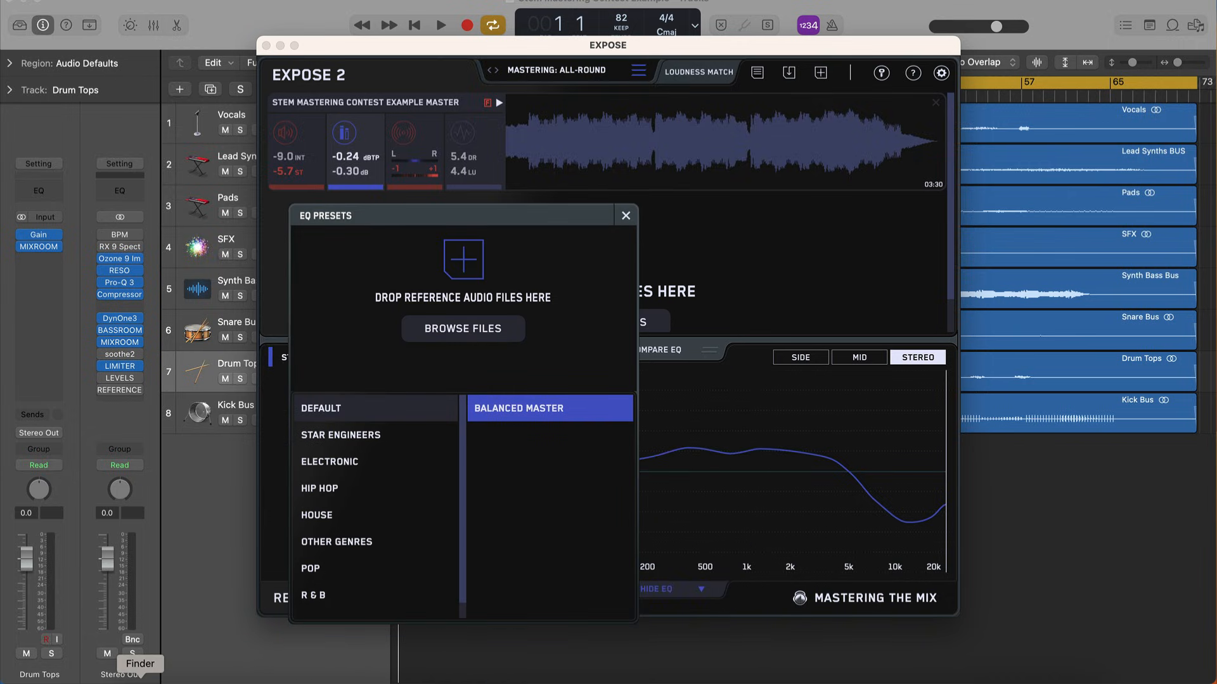
click(138, 683)
click(415, 371)
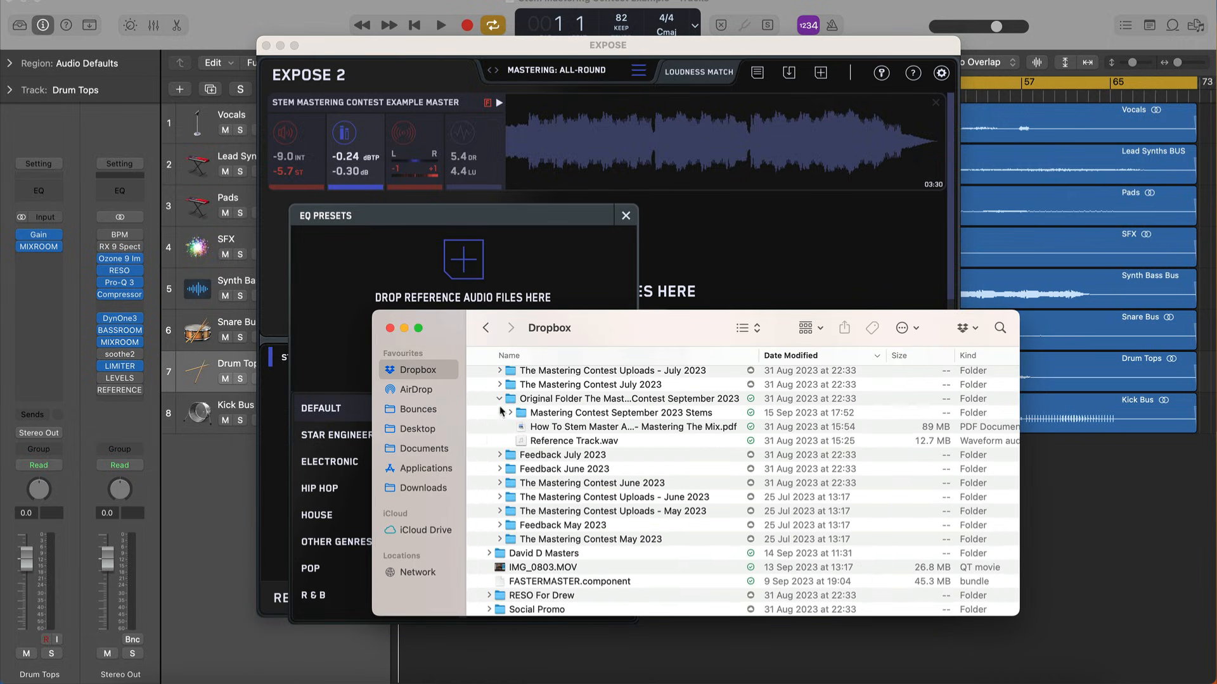
drag(571, 443, 448, 279)
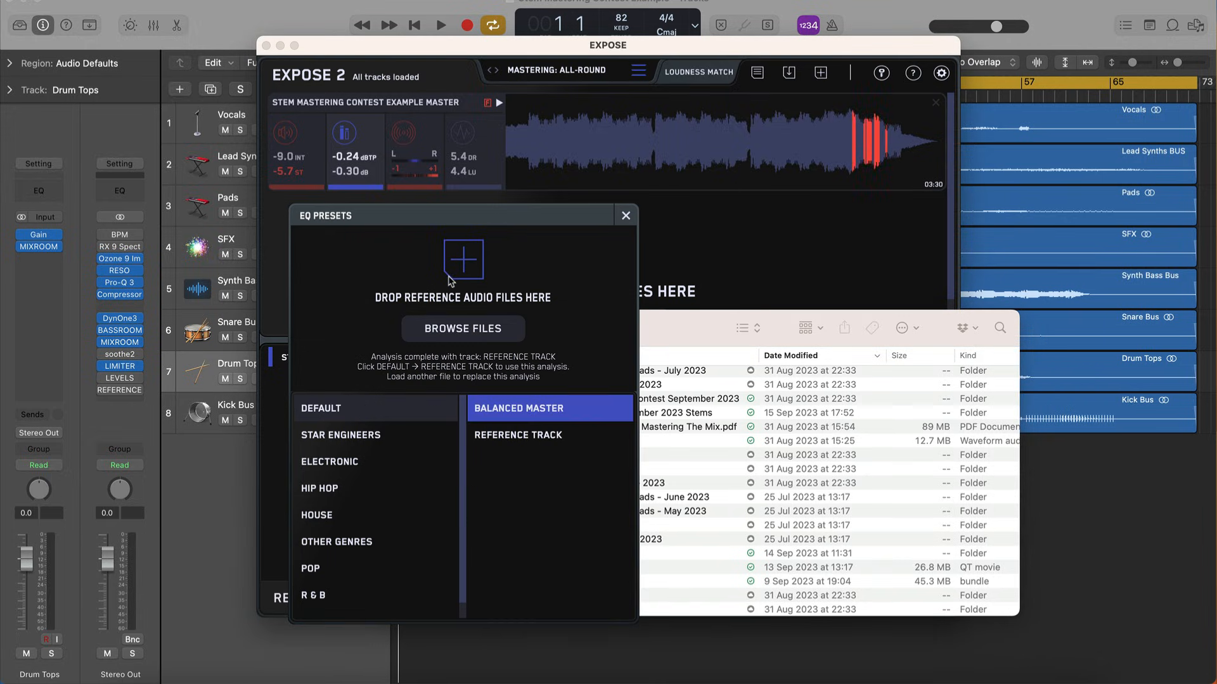
click(666, 317)
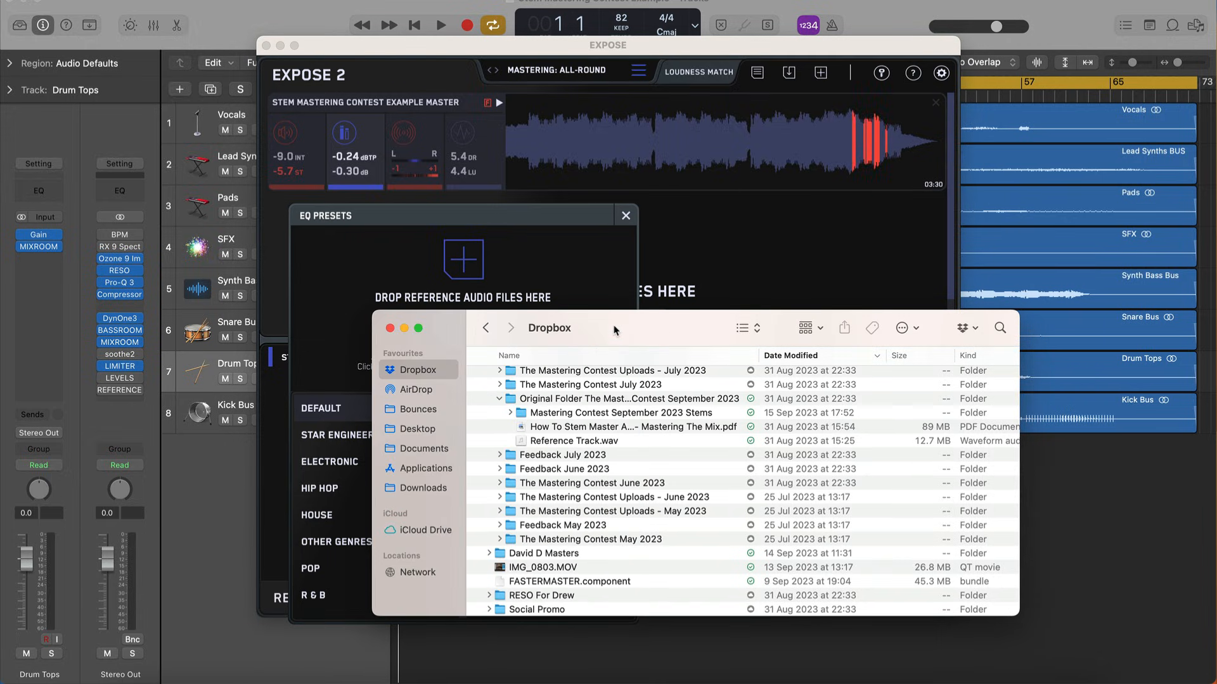
click(392, 330)
click(626, 217)
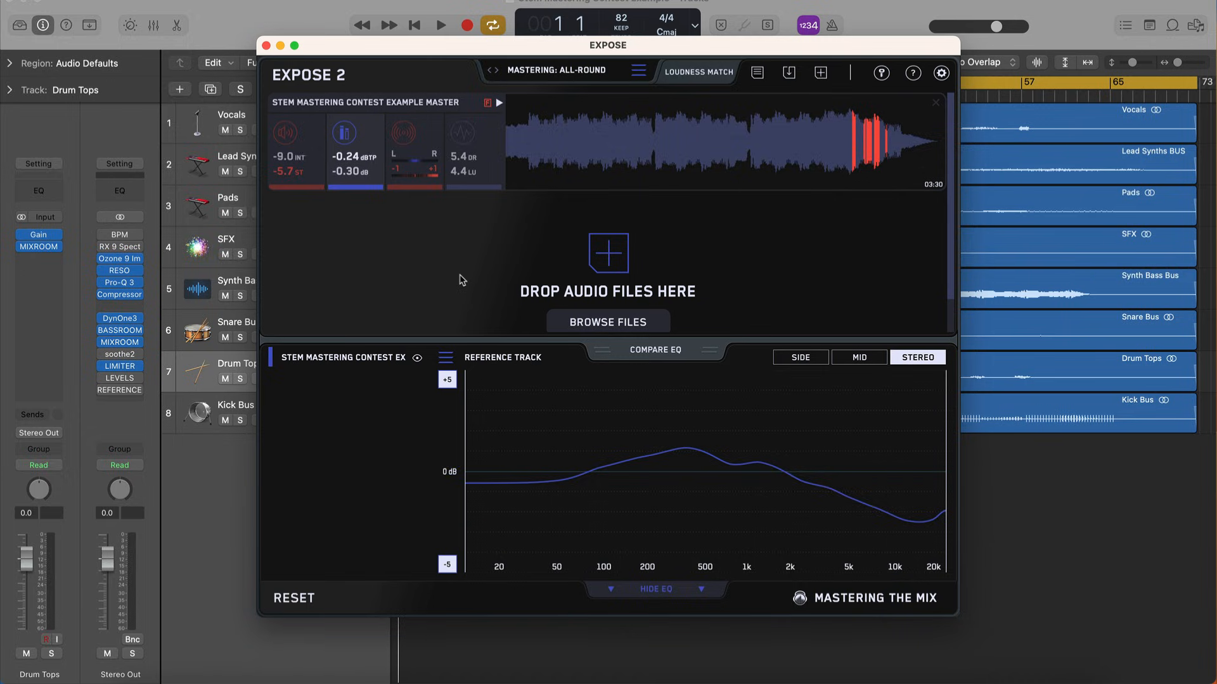
Switch back to Logic Pro and lower the gain of the Stereo Out LIMITER to 6.5 after rechecking the loudness in EXPOSE
click(238, 13)
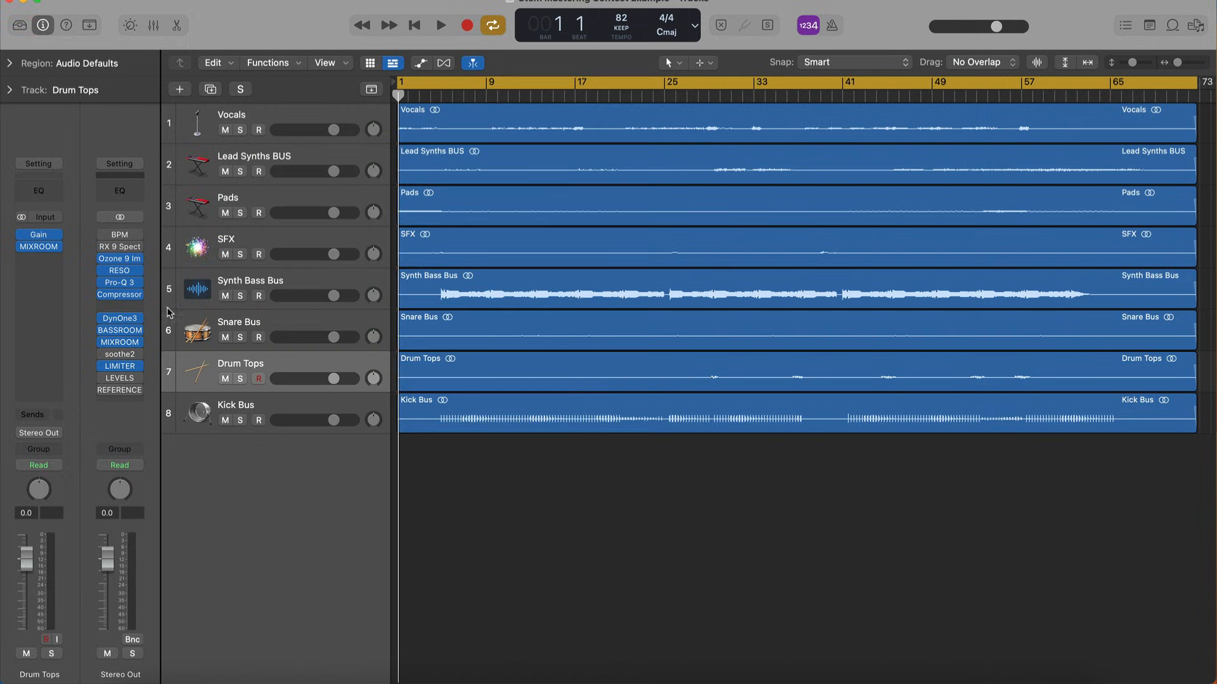
click(119, 366)
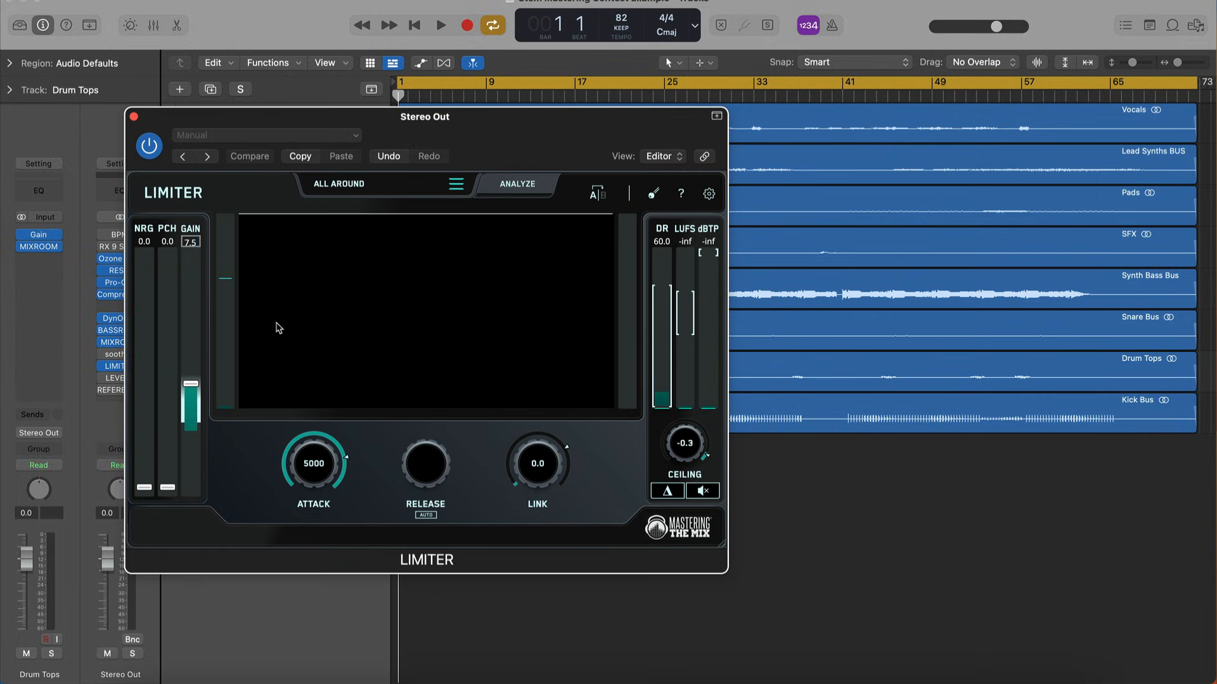
click(646, 682)
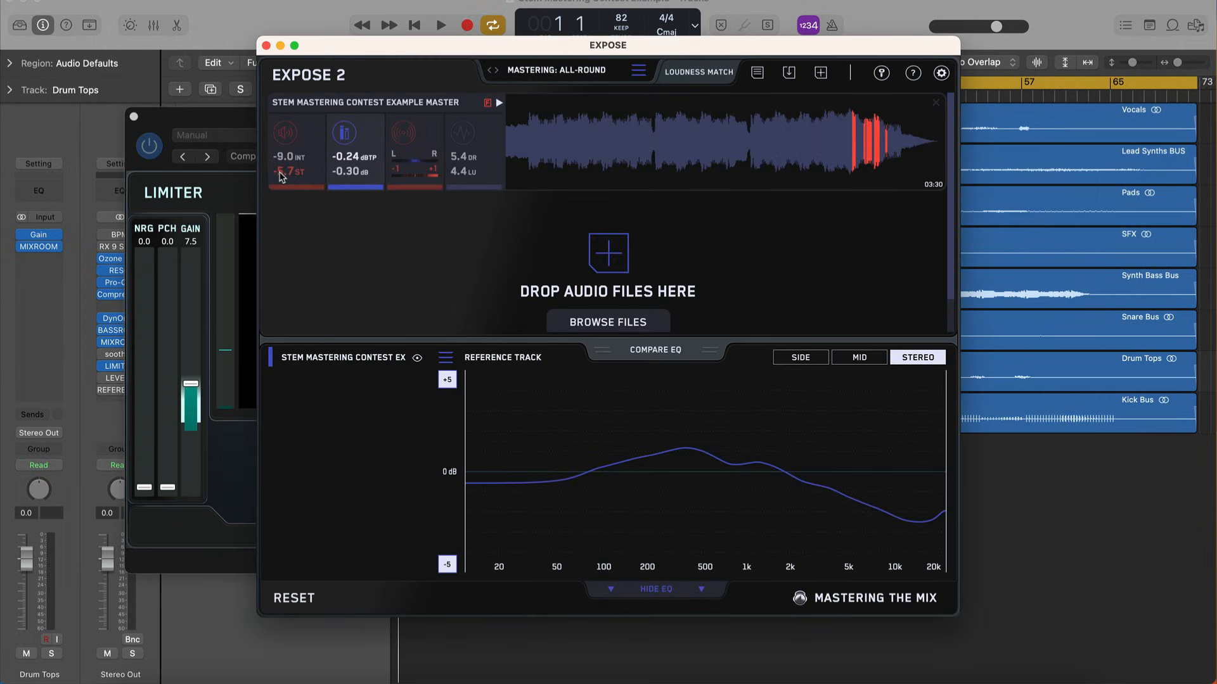
click(197, 114)
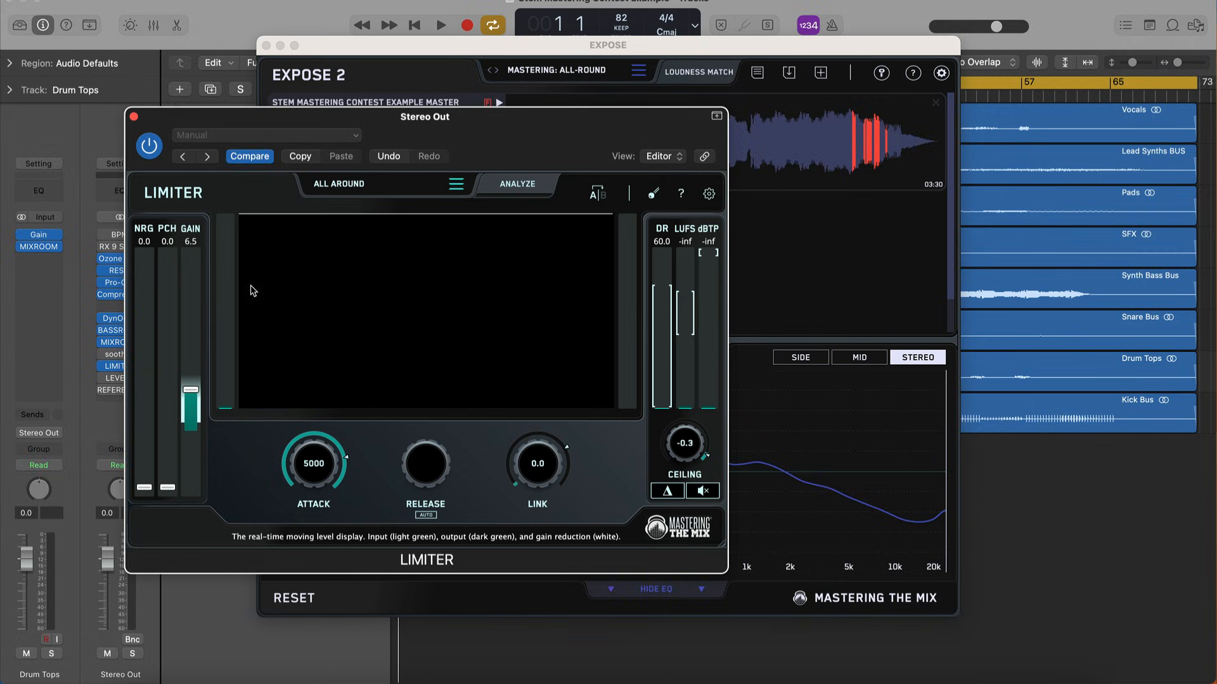
click(134, 117)
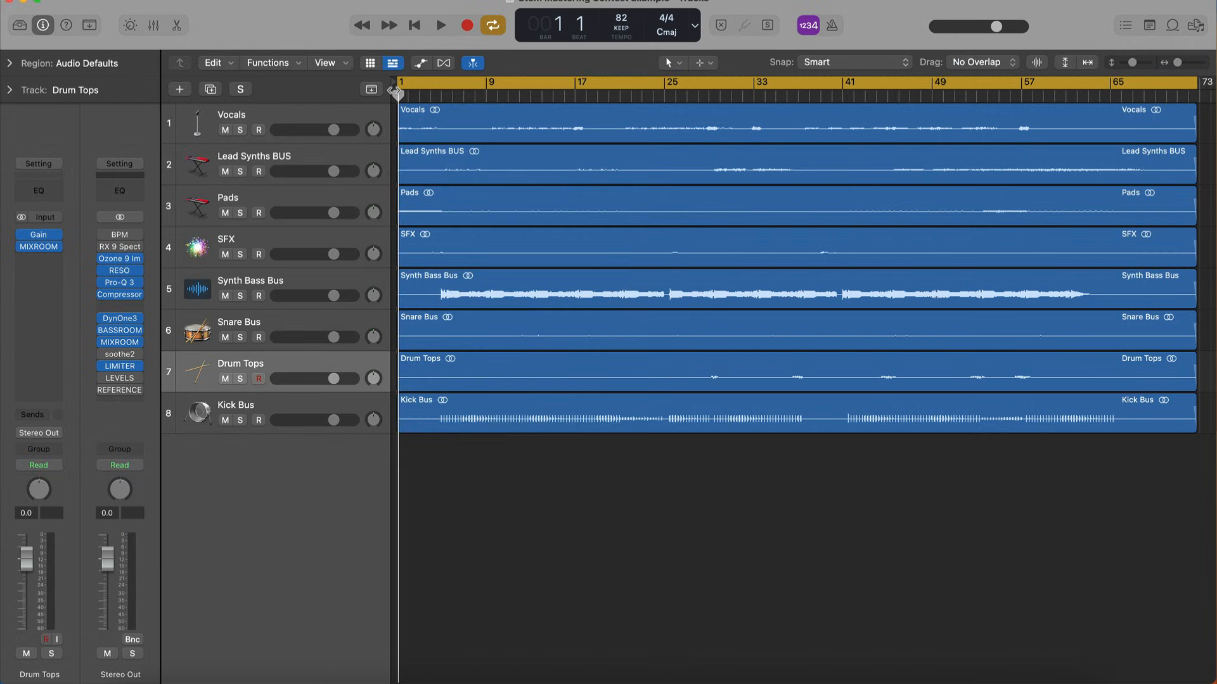
Bounce the song again as Stem Mastering Contest Example MASTER V2 in the Bounces folder
key(super+b)
key(Return)
key(Right)
text(MASTER)
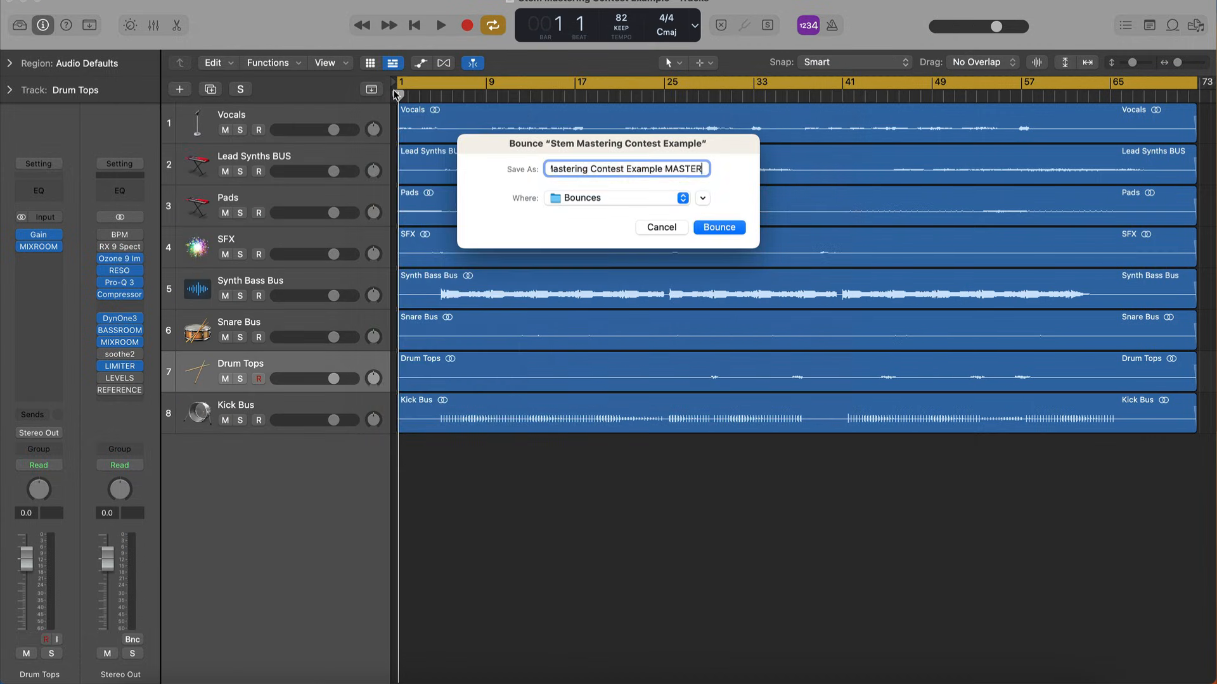
text( V2)
key(Return)
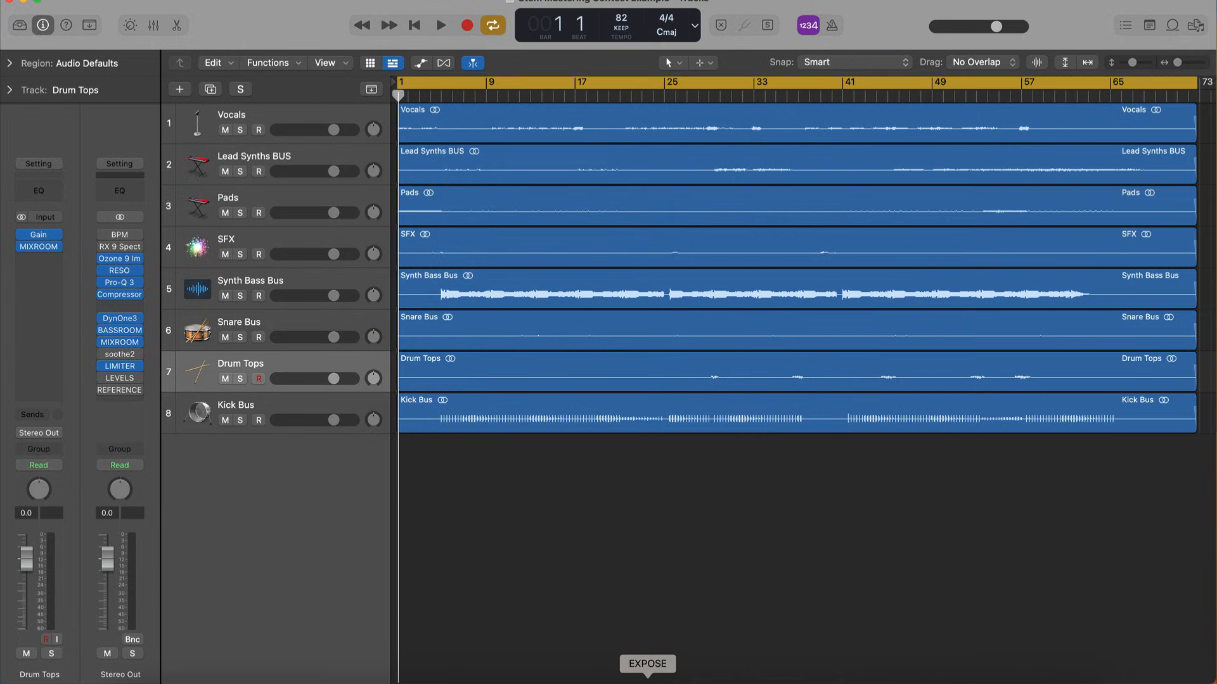
Switch to EXPOSE and load the V2 master for comparison with the first bounce
click(648, 681)
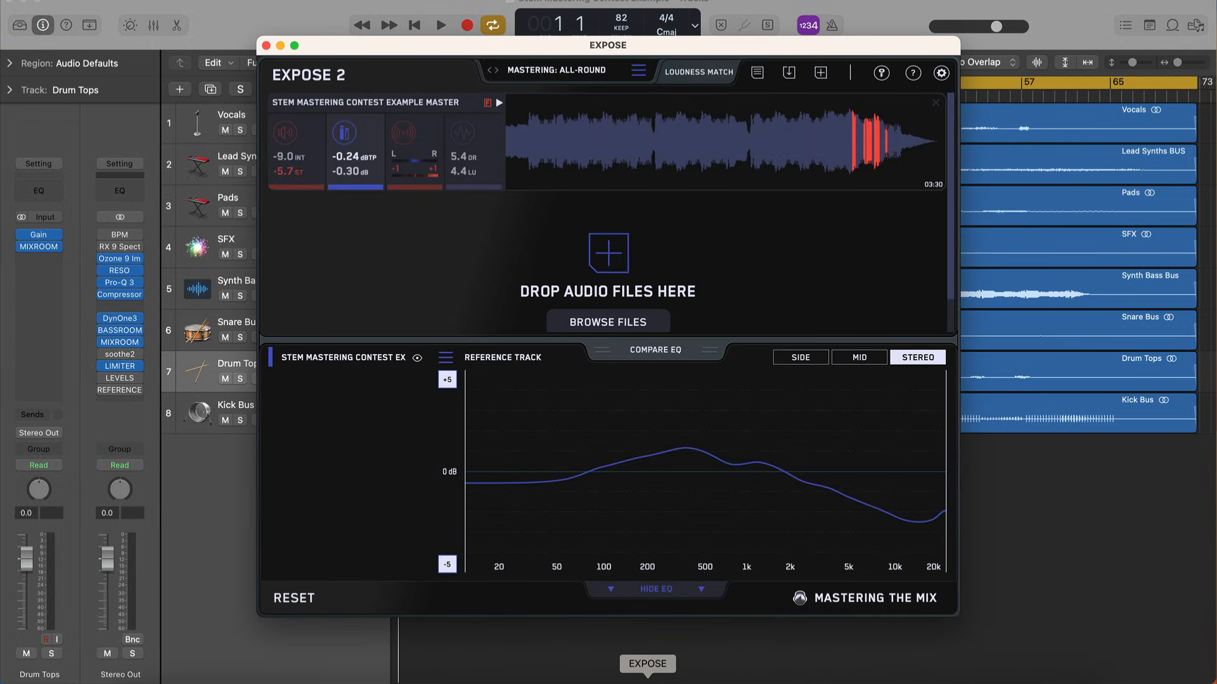
click(612, 325)
double_click(500, 155)
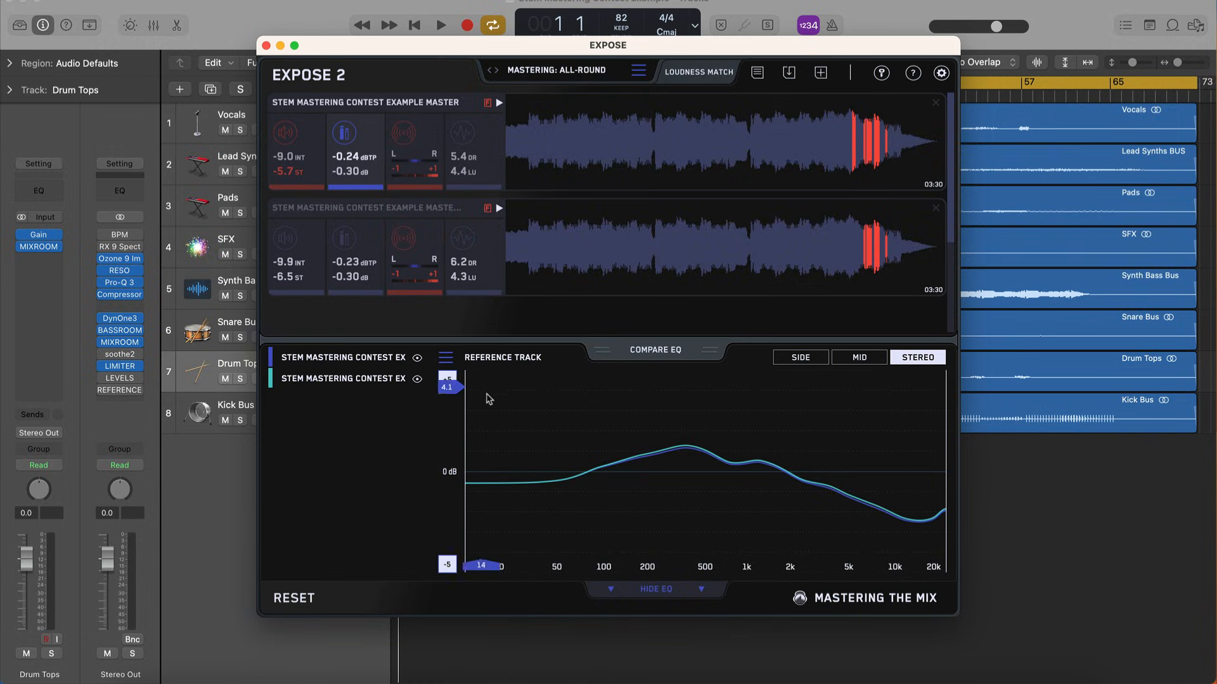
Examine the V2 master's stereo field analysis and play the flagged section near the end of the song
click(434, 283)
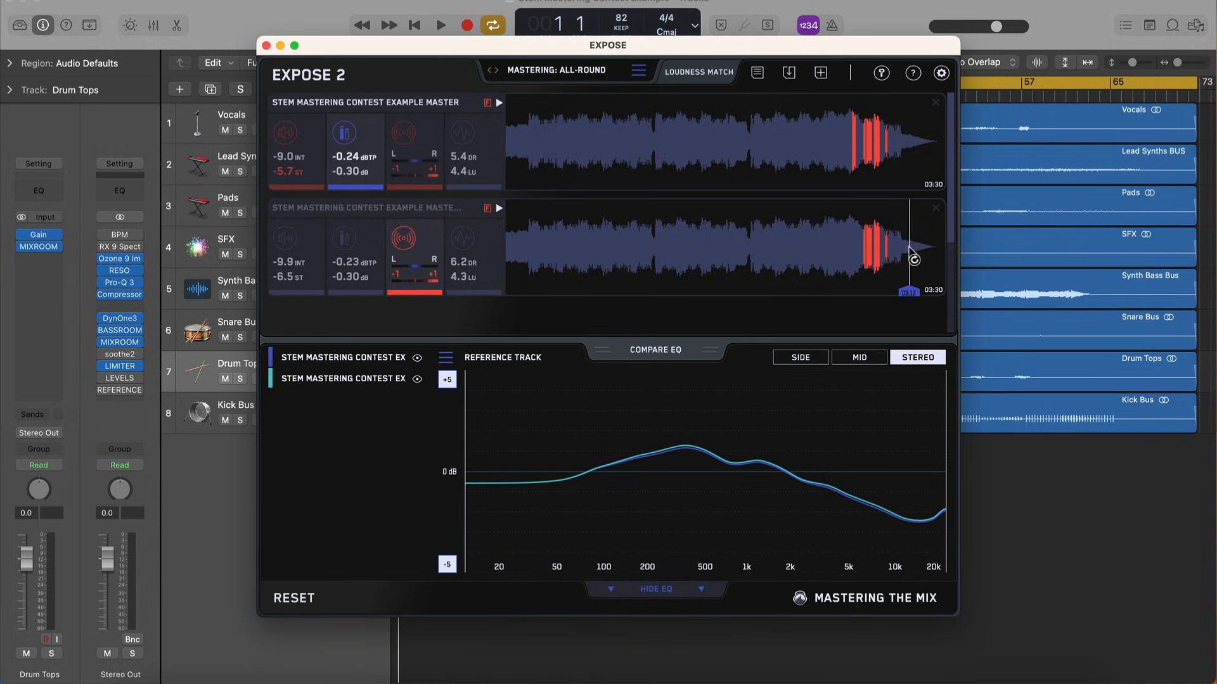
click(866, 254)
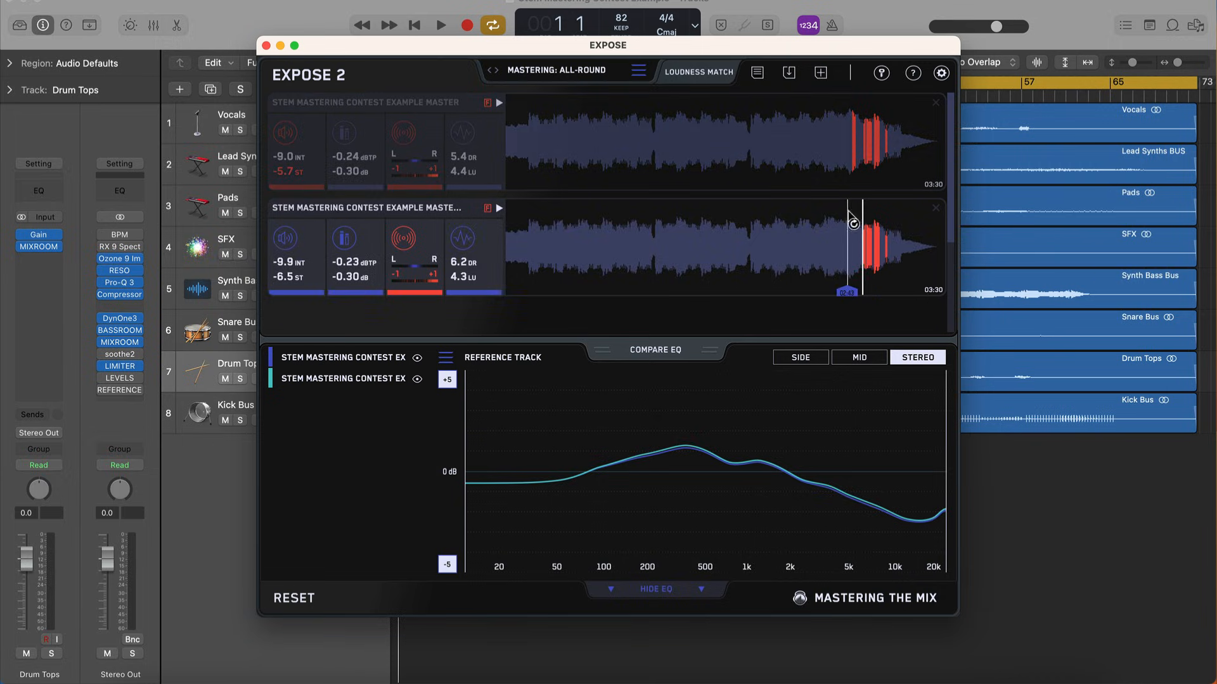
click(499, 209)
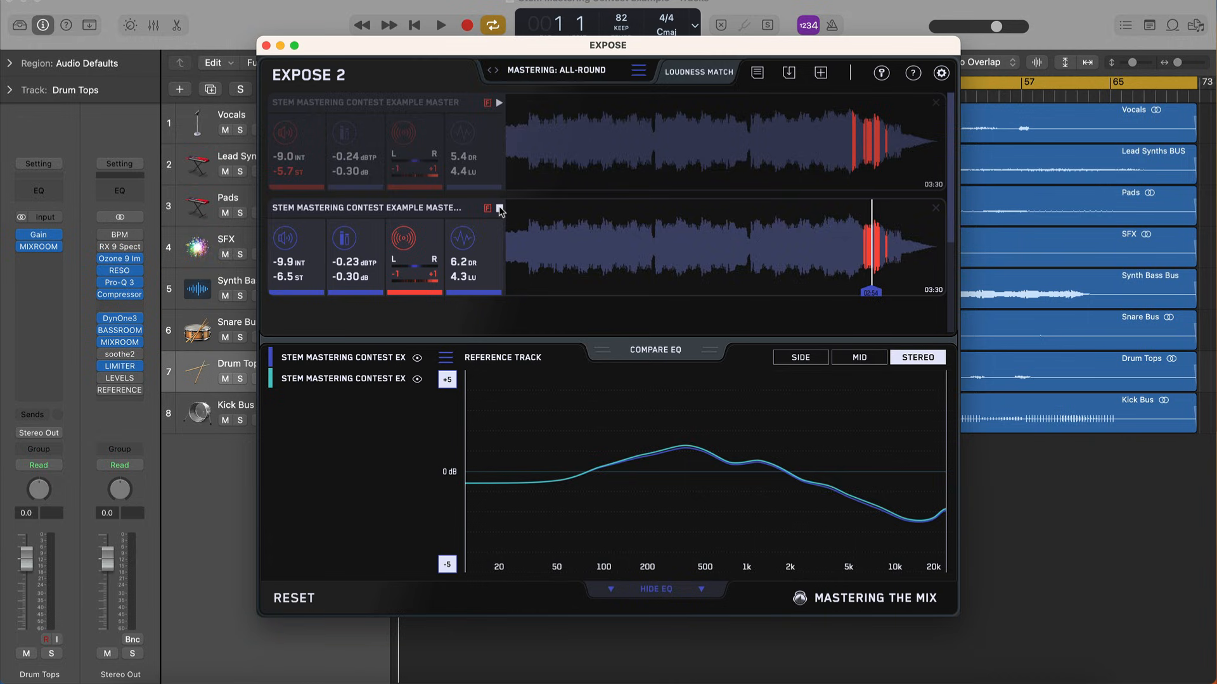
click(306, 19)
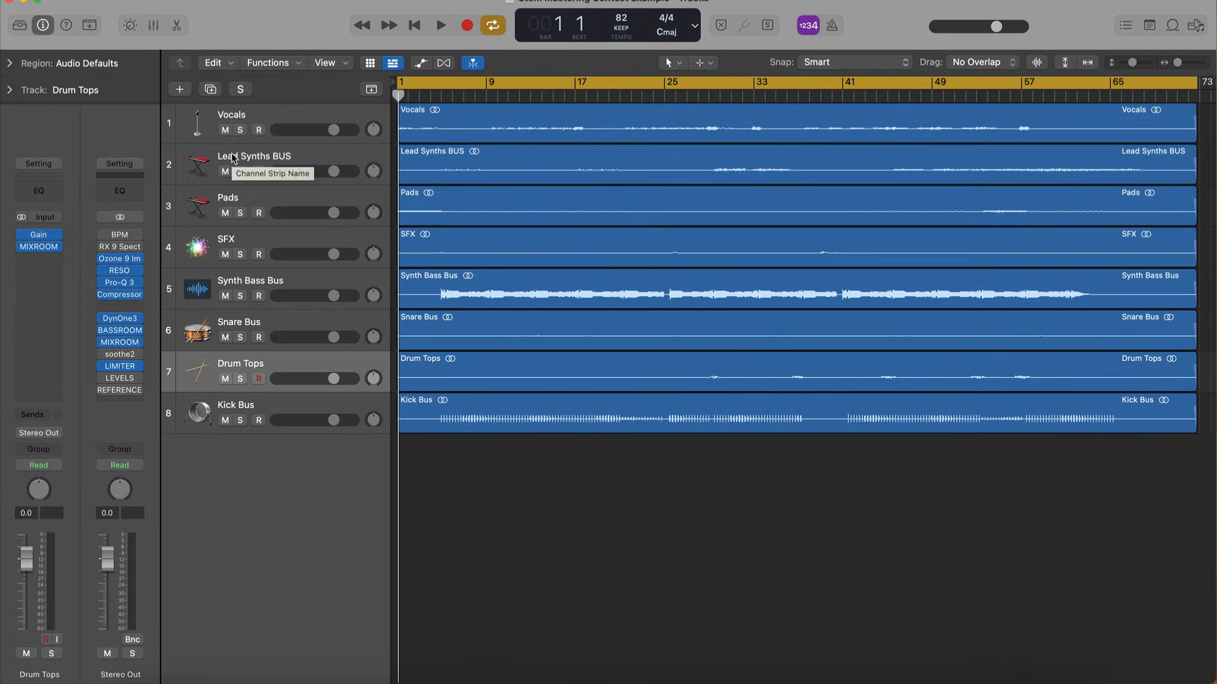
click(648, 681)
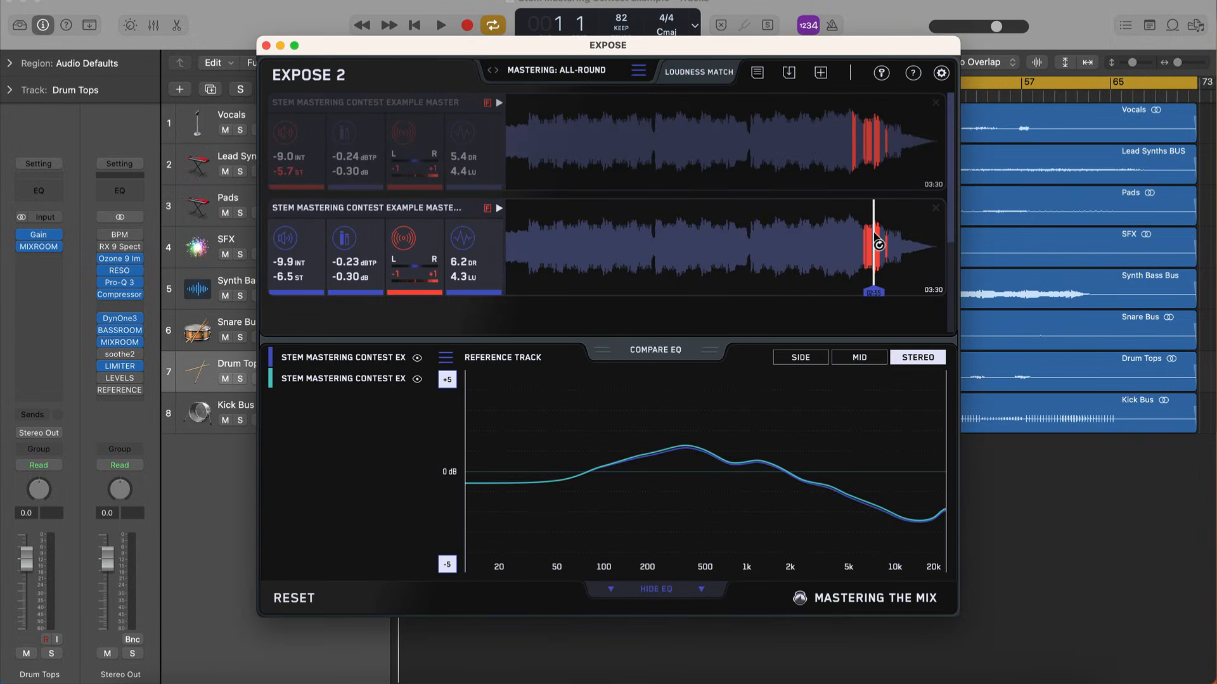
click(436, 280)
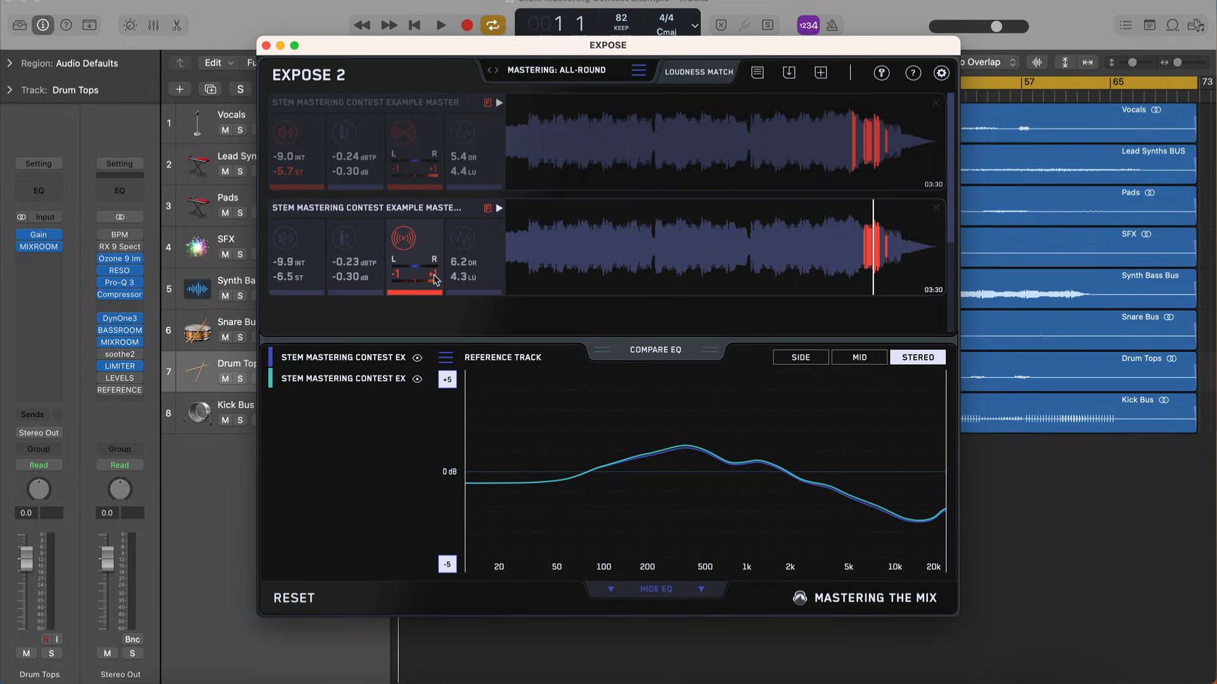